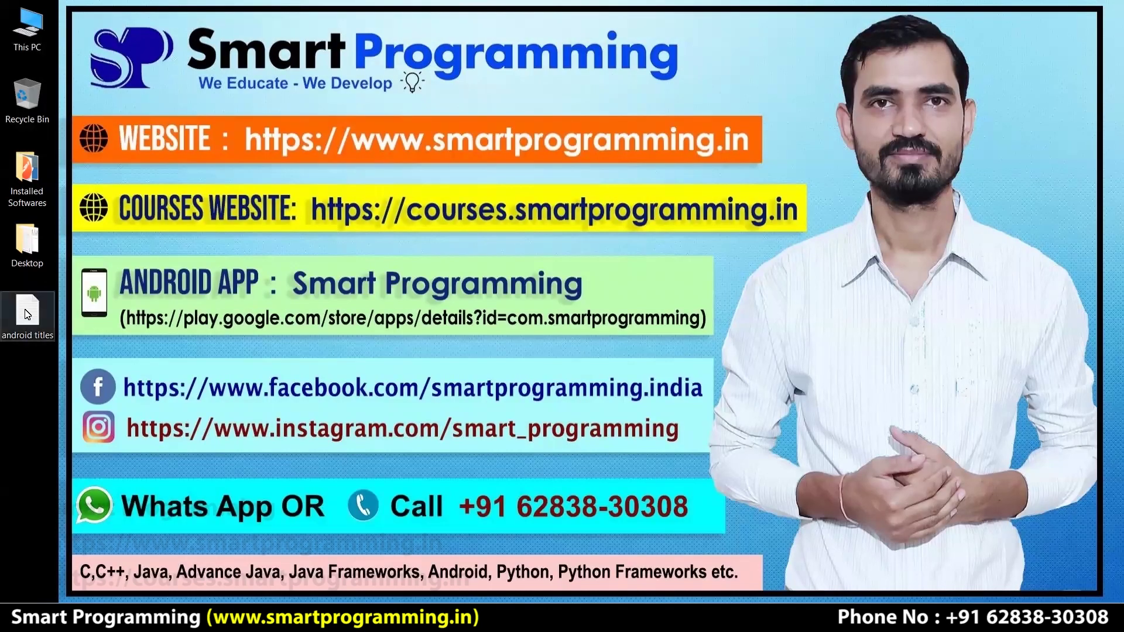
# Open the 'android titles' notes file in Notepad and scroll to its Adobe XD topic notes
pyautogui.doubleClick(24, 309)
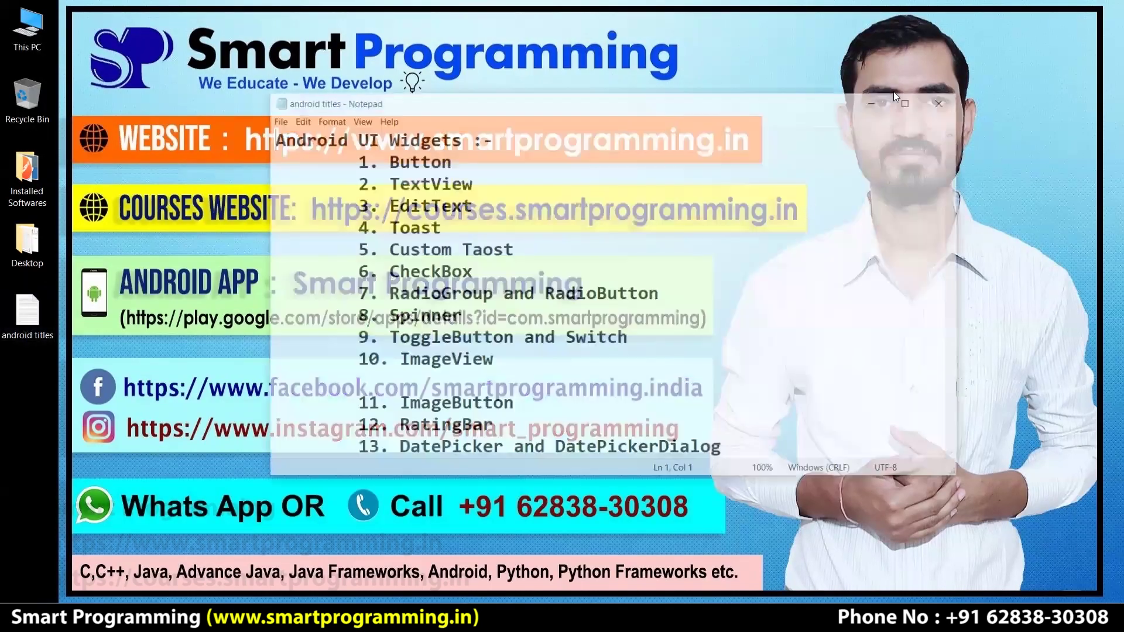
pyautogui.scroll(-20, 527, 260)
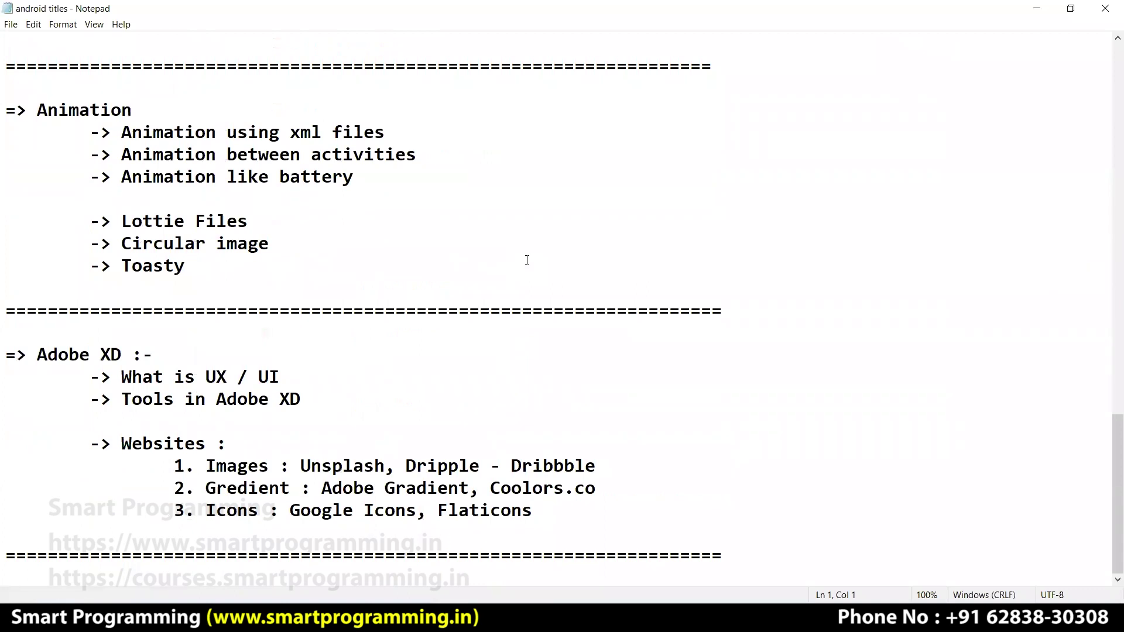
# Add a '> How to create icons' item below Flaticons, followed by a new line
pyautogui.click(549, 512)
pyautogui.press('Return')
pyautogui.press('Return')
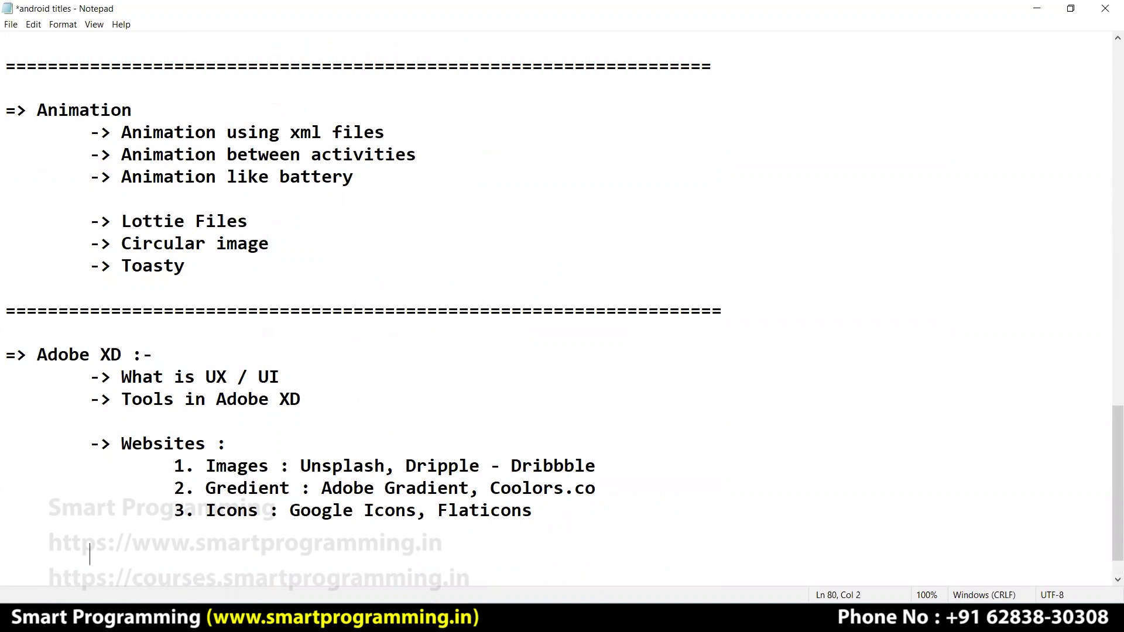
pyautogui.write('-> How to create icons')
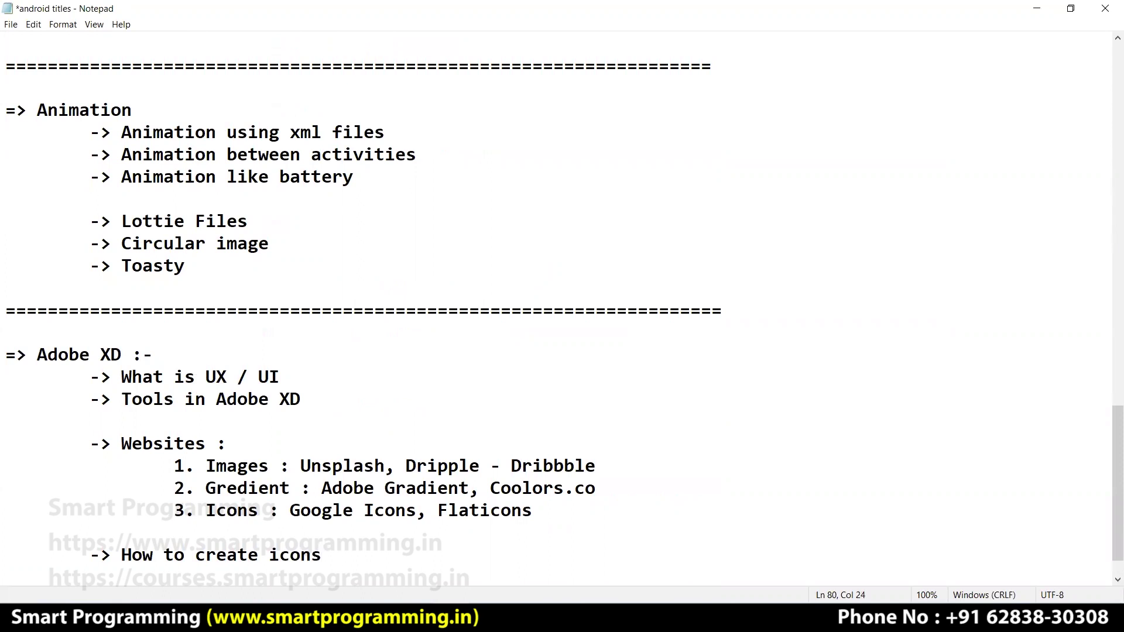
pyautogui.press('Down')
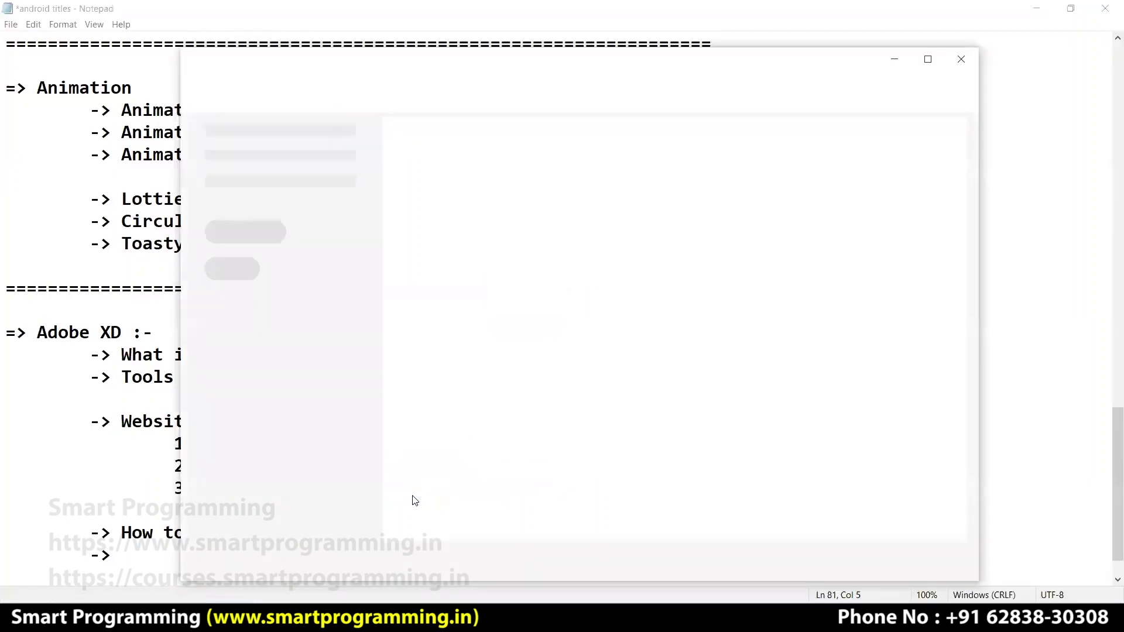
# Maximize Adobe XD, open the recent Demo 3 design, and frame the empty canvas beside its artboards
pyautogui.click(929, 61)
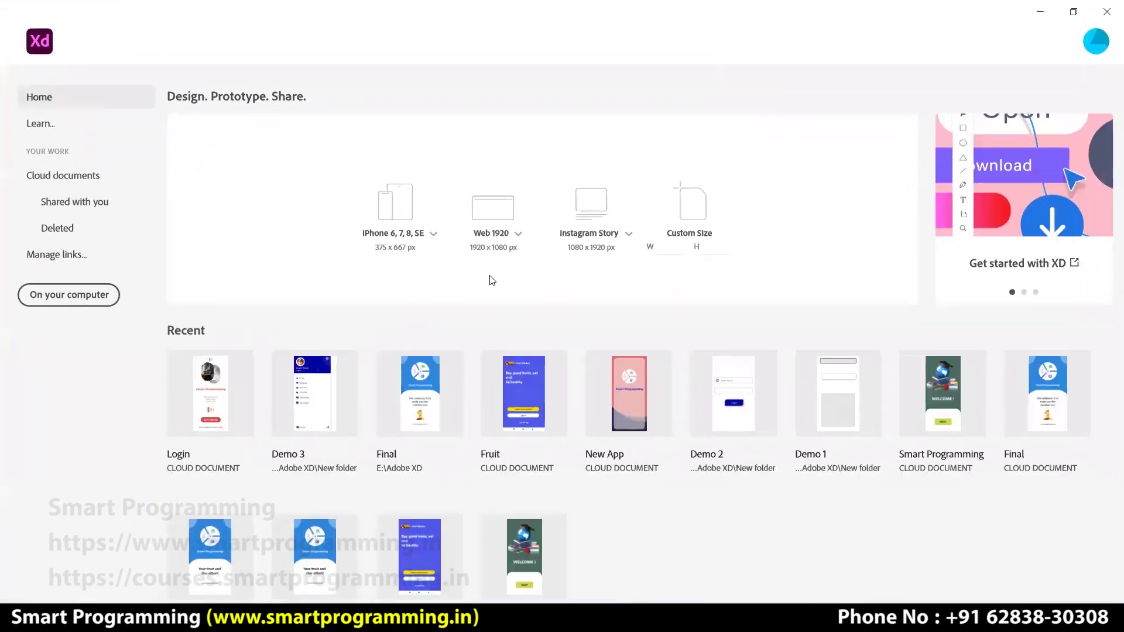
pyautogui.click(316, 422)
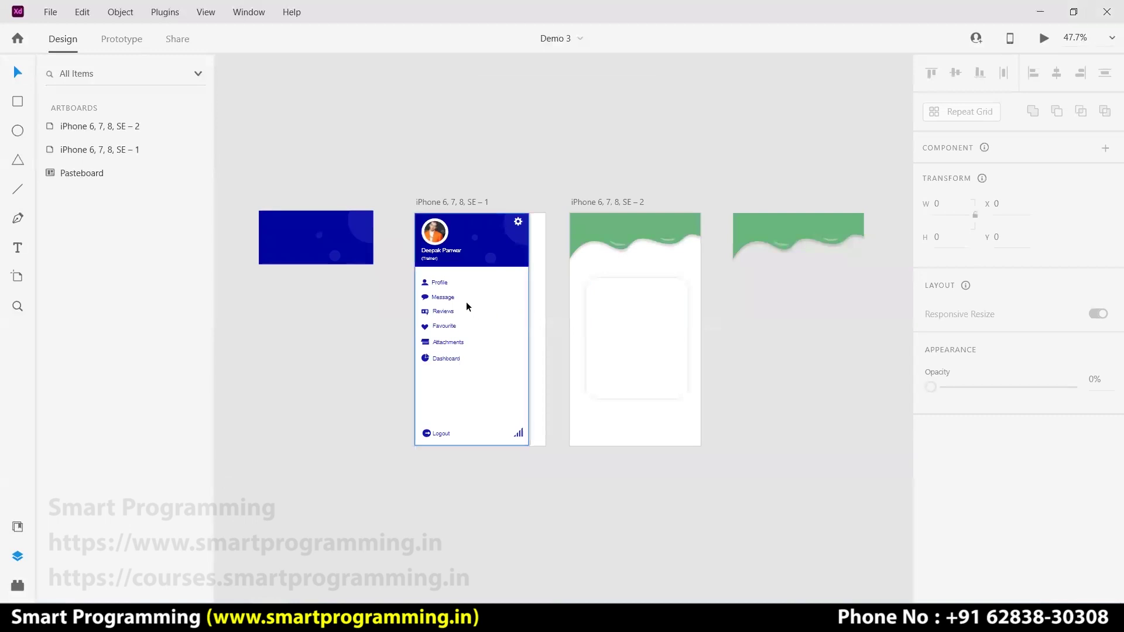
pyautogui.scroll(2, 457, 309)
pyautogui.scroll(3, 458, 309)
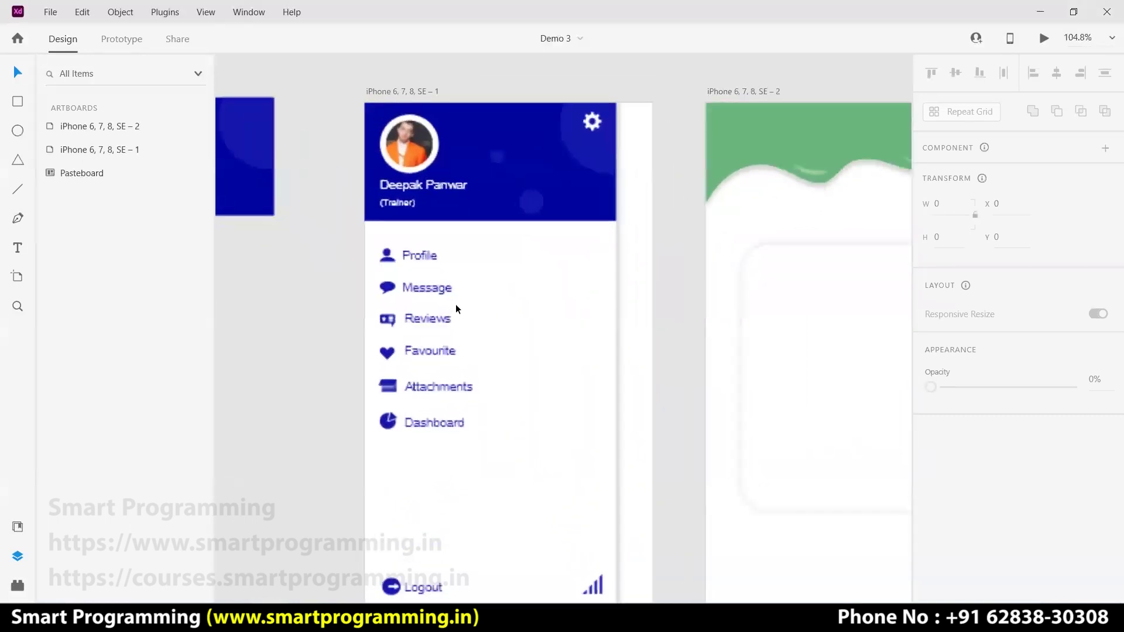
pyautogui.scroll(-5, 459, 320)
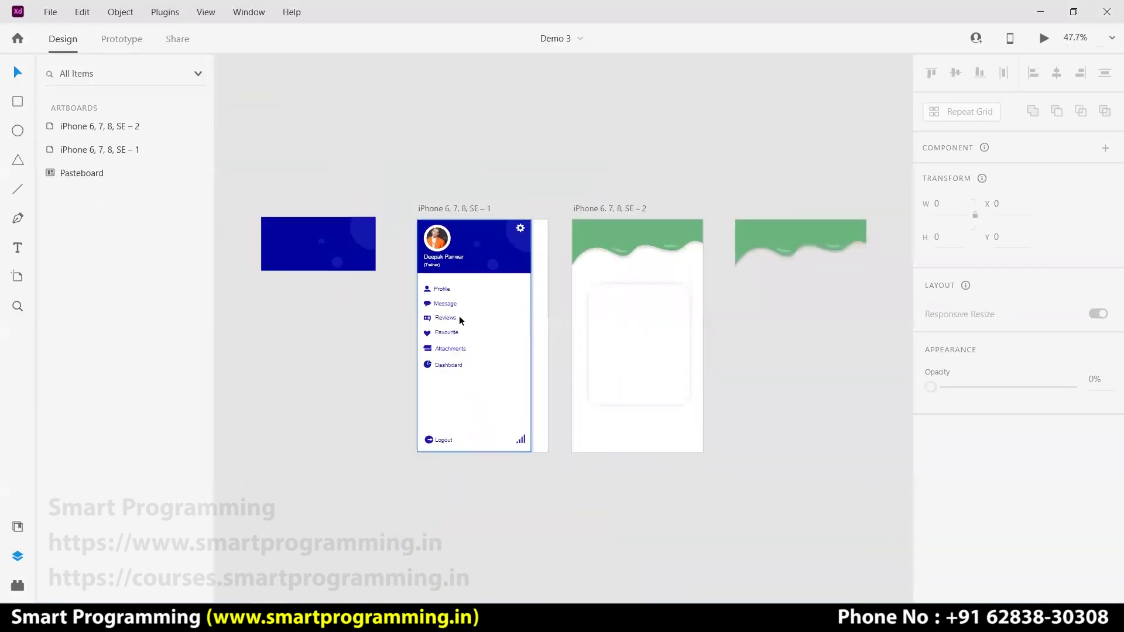
pyautogui.scroll(2, 460, 318)
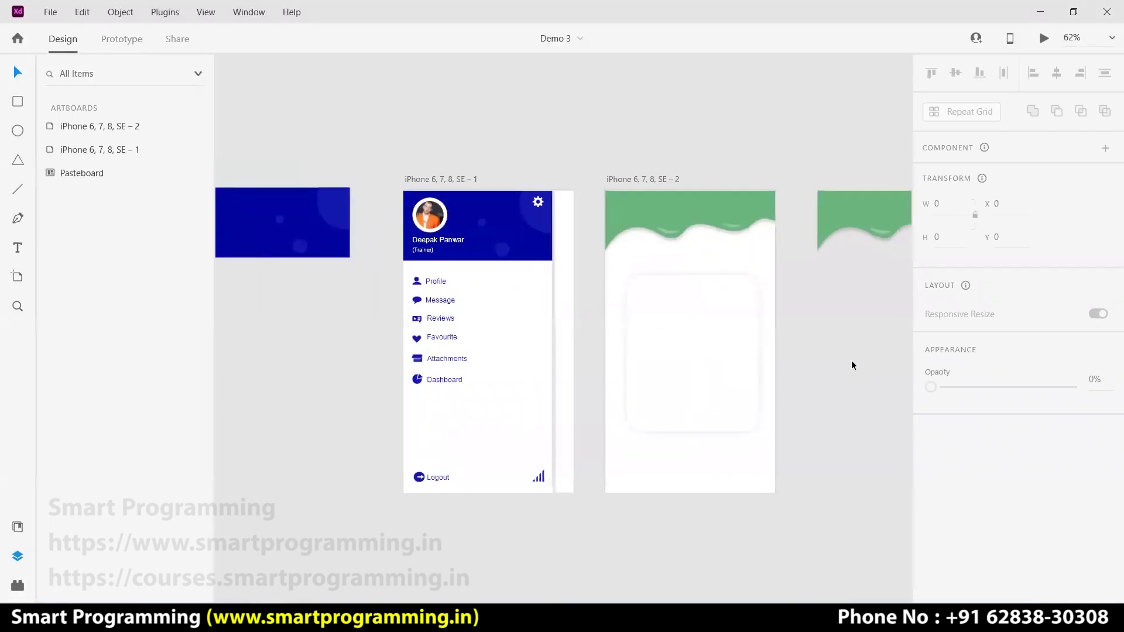
pyautogui.moveTo(820, 394)
pyautogui.mouseDown()
pyautogui.moveTo(678, 344)
pyautogui.moveTo(586, 353)
pyautogui.mouseUp()
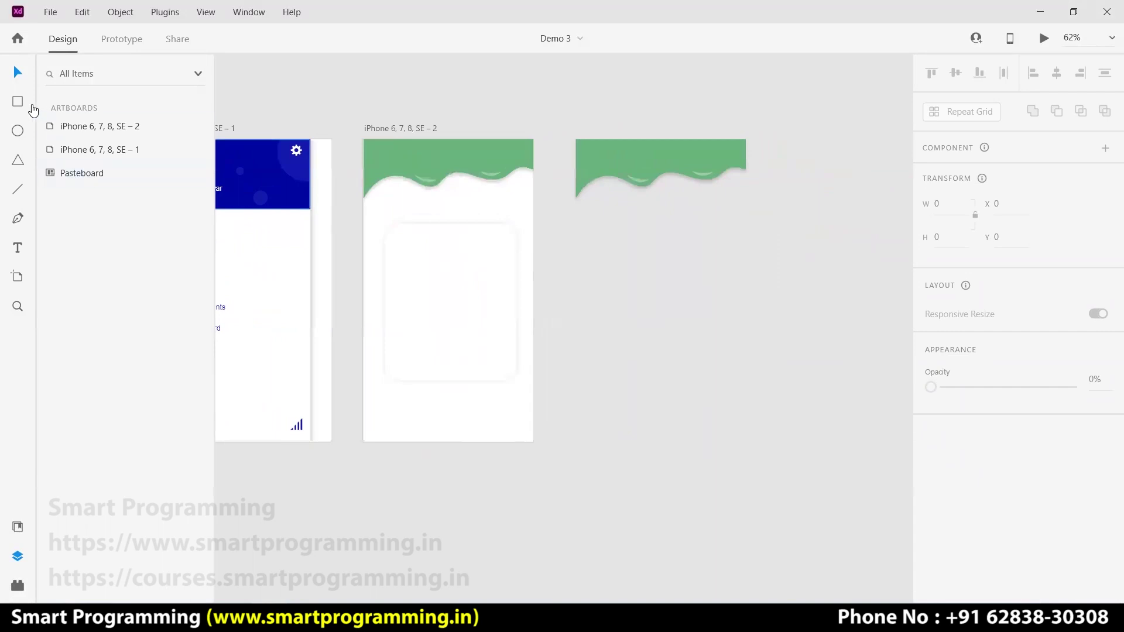
pyautogui.click(17, 103)
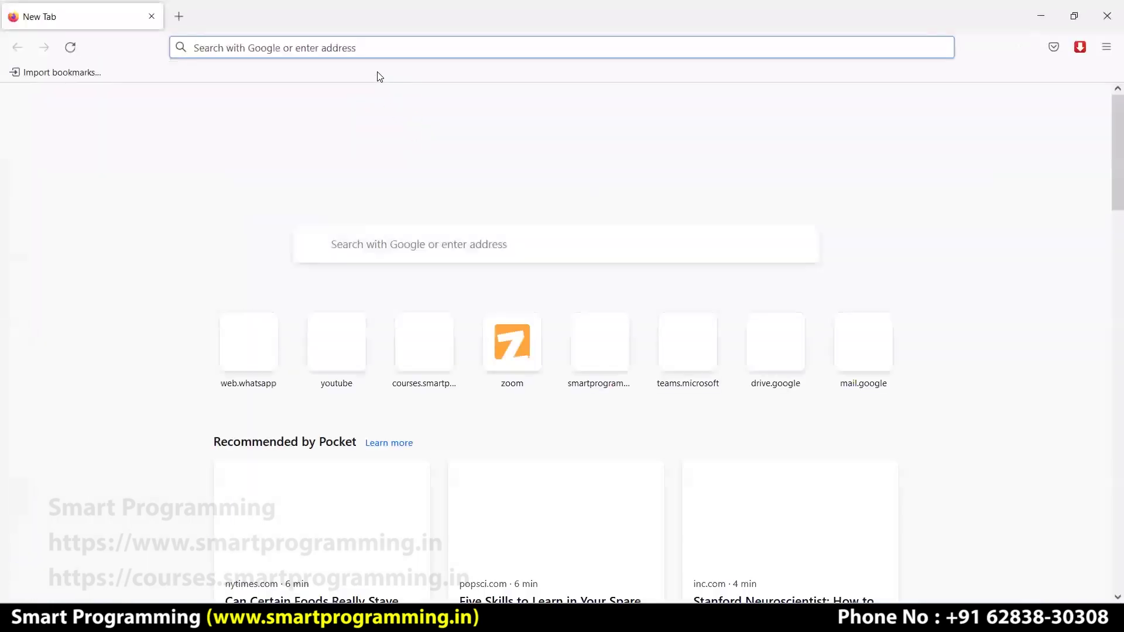
# Search Google Images in Firefox for 'home icon png' reference pictures
pyautogui.write('h')
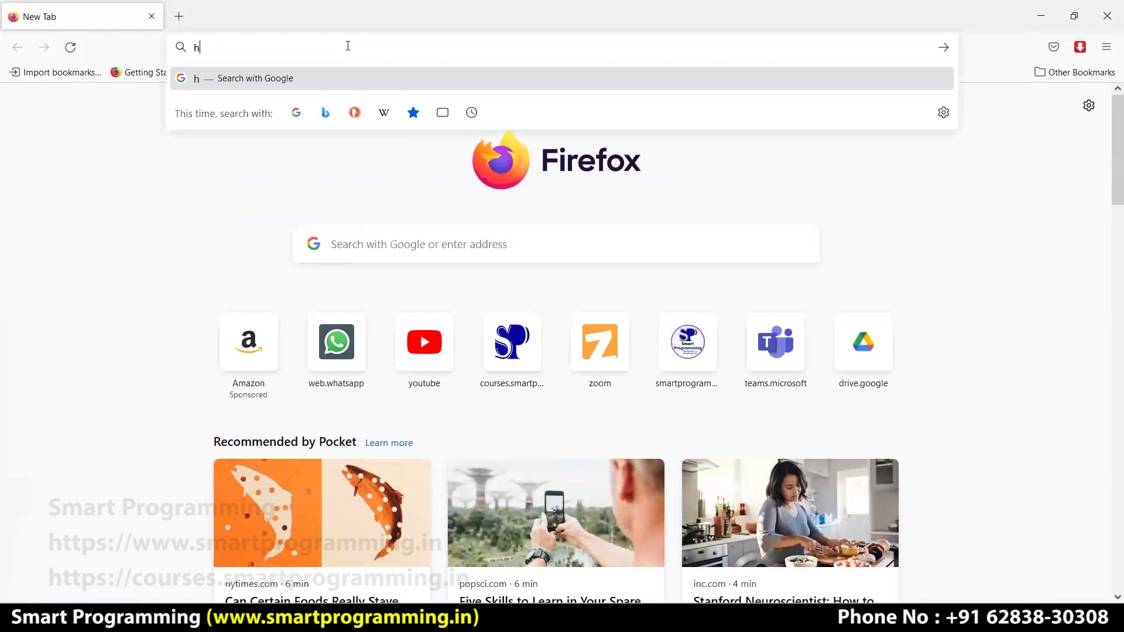
pyautogui.write('ome icon')
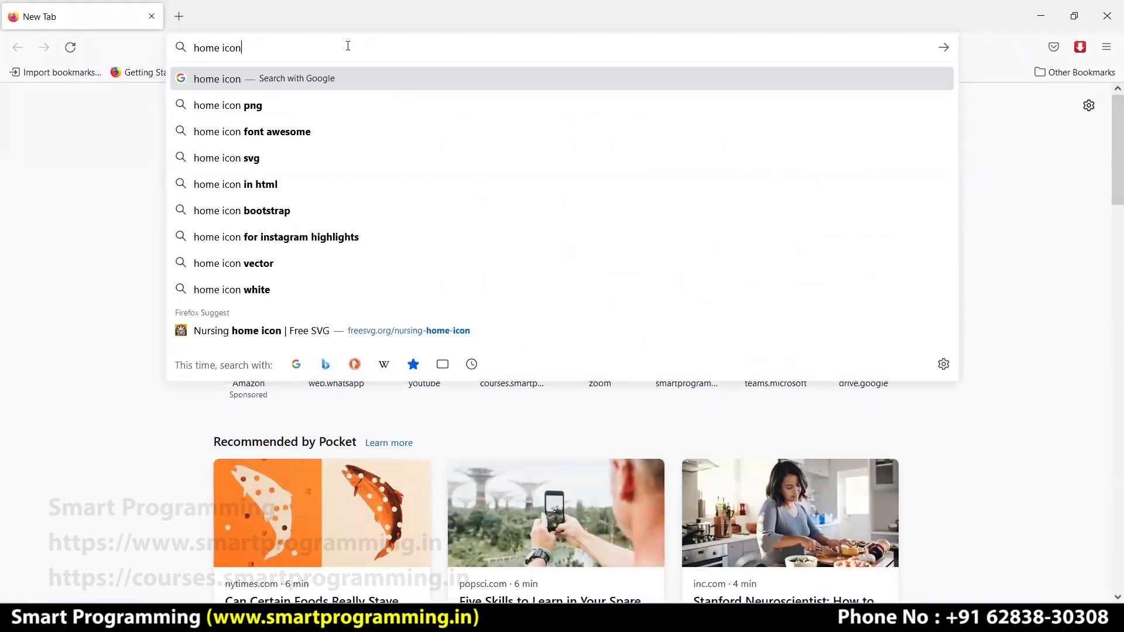
pyautogui.press('Down')
pyautogui.press('Return')
pyautogui.click(214, 154)
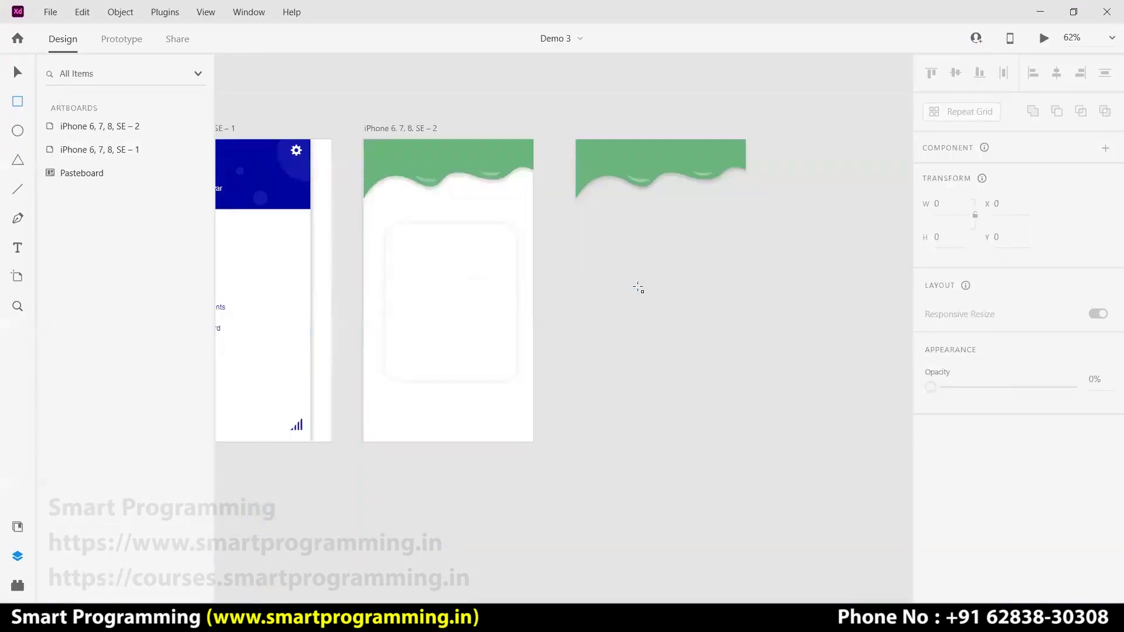
# Draw a wide white rectangle with a small tall rectangle centered at its bottom edge
pyautogui.moveTo(638, 286)
pyautogui.mouseDown()
pyautogui.moveTo(806, 380)
pyautogui.moveTo(785, 377)
pyautogui.mouseUp()
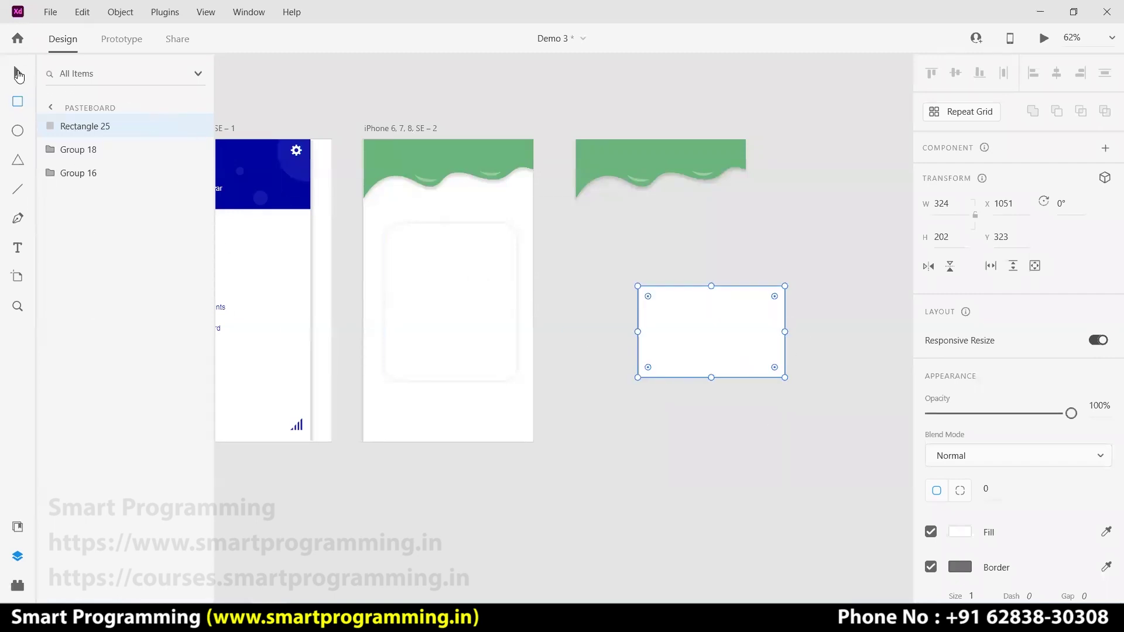
pyautogui.click(670, 456)
pyautogui.click(18, 103)
pyautogui.moveTo(688, 324)
pyautogui.mouseDown()
pyautogui.moveTo(724, 378)
pyautogui.moveTo(708, 357)
pyautogui.mouseUp()
pyautogui.click(18, 75)
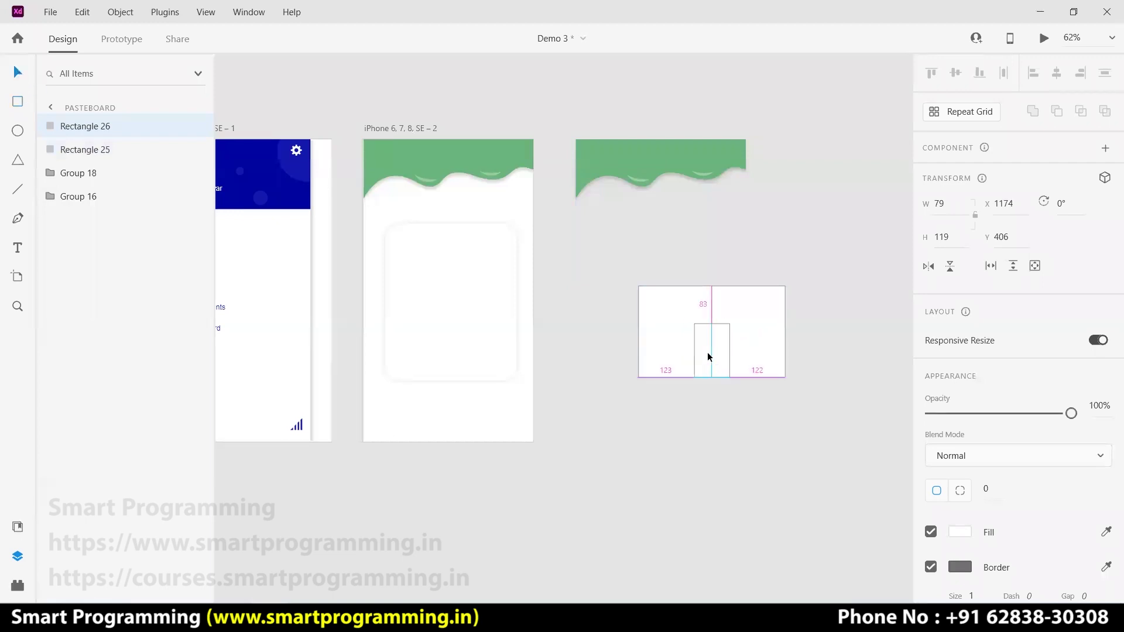
pyautogui.click(702, 399)
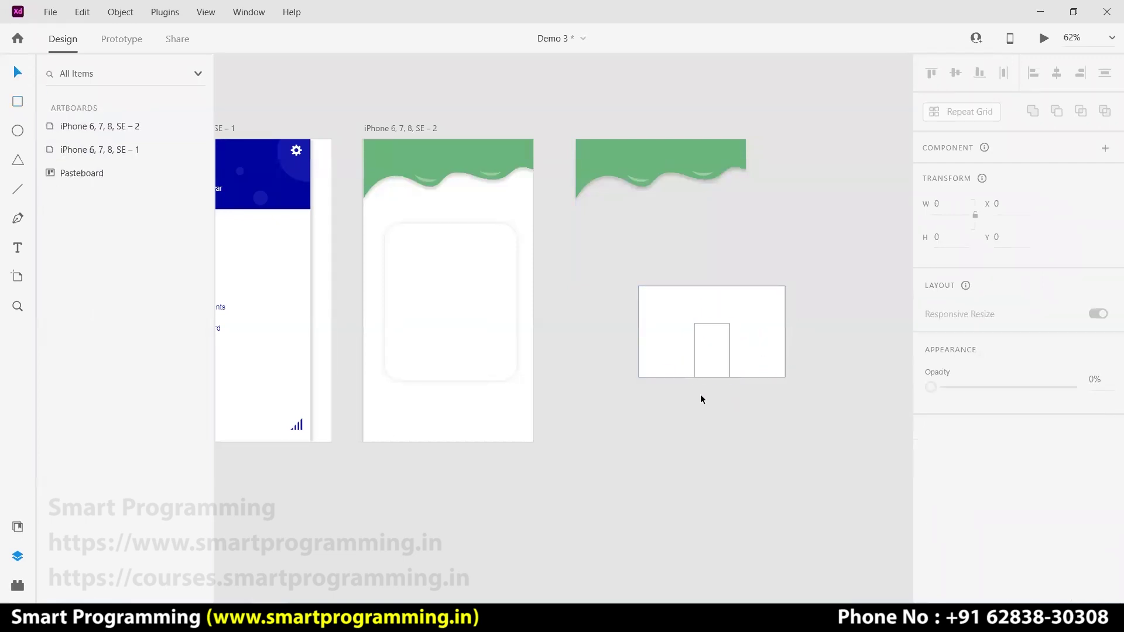
# Subtract the small rectangle from the large one and turn off the result's border
pyautogui.moveTo(673, 394); pyautogui.dragTo(751, 322)
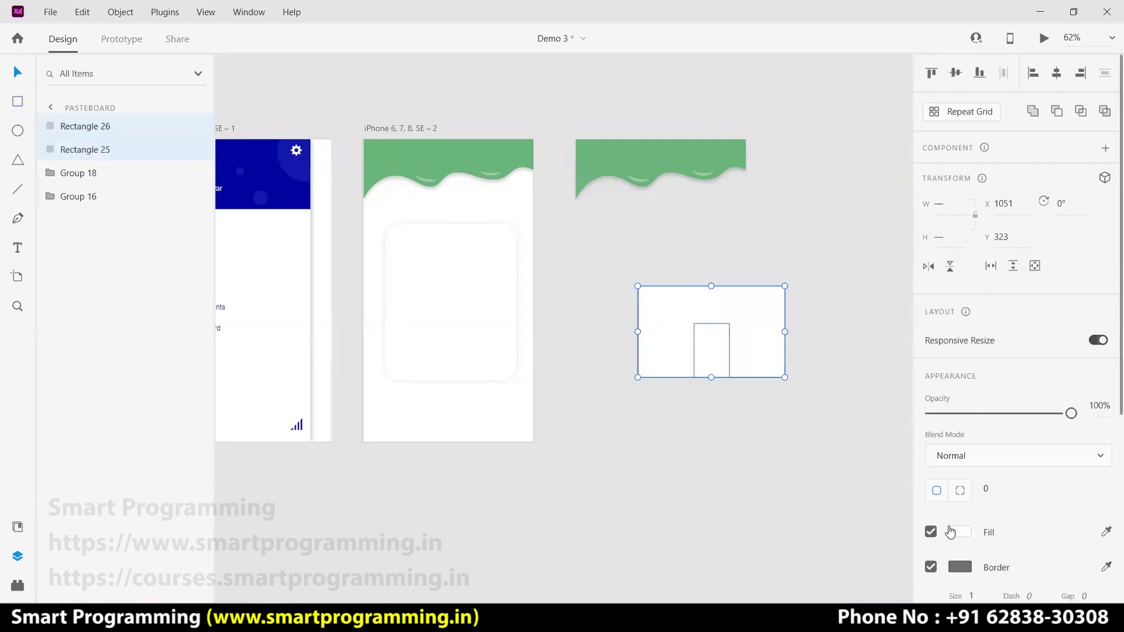
pyautogui.click(1057, 112)
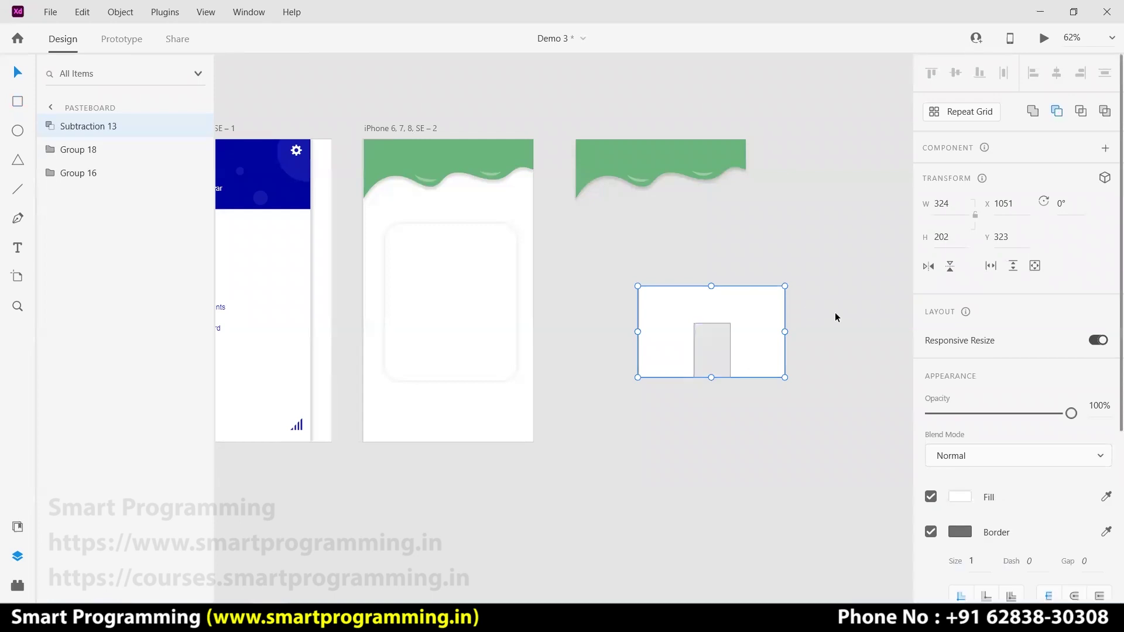
pyautogui.click(806, 384)
pyautogui.click(753, 339)
pyautogui.click(931, 532)
pyautogui.click(845, 371)
pyautogui.click(778, 339)
pyautogui.click(832, 340)
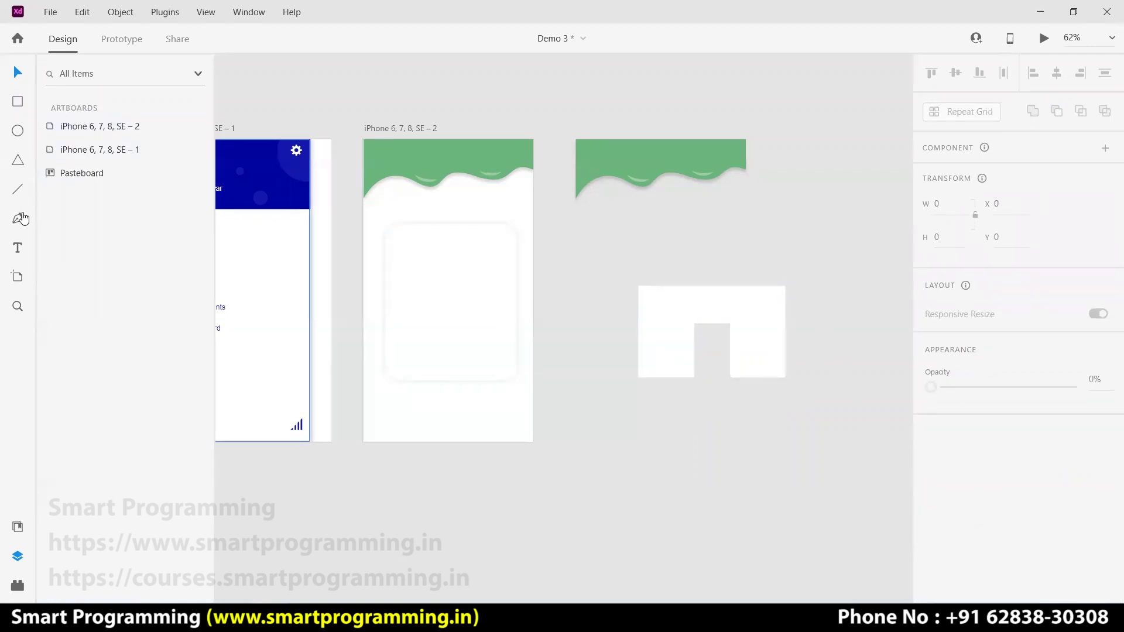
# Draw a diagonal roof line above the shape's left side with a border size of 20
pyautogui.click(20, 187)
pyautogui.moveTo(711, 232); pyautogui.dragTo(612, 300)
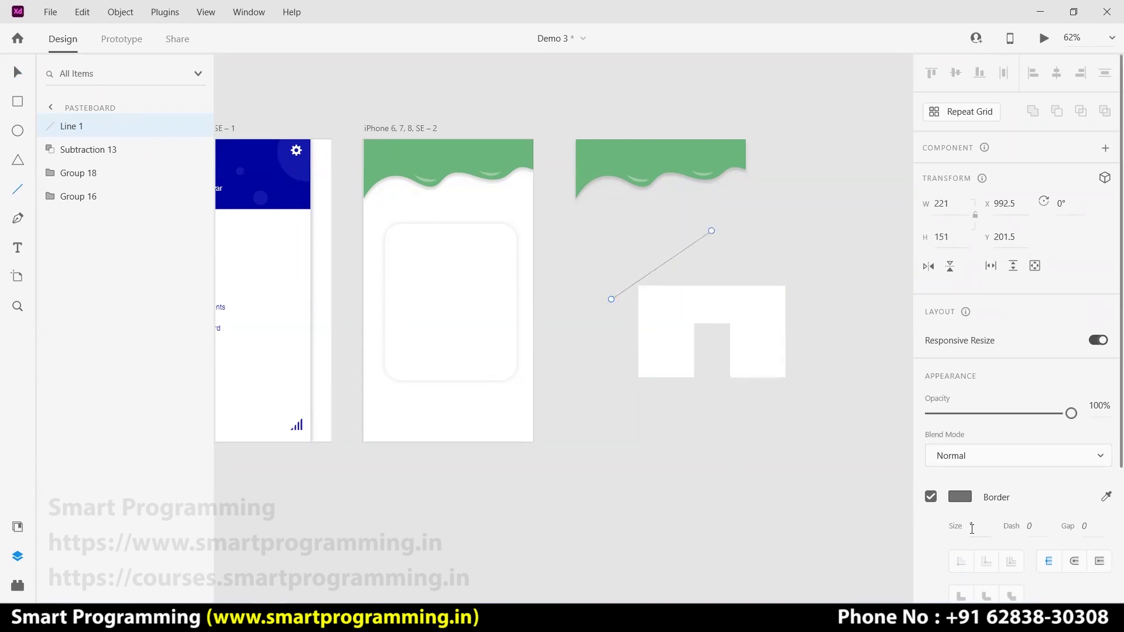
pyautogui.click(975, 528)
pyautogui.write('8')
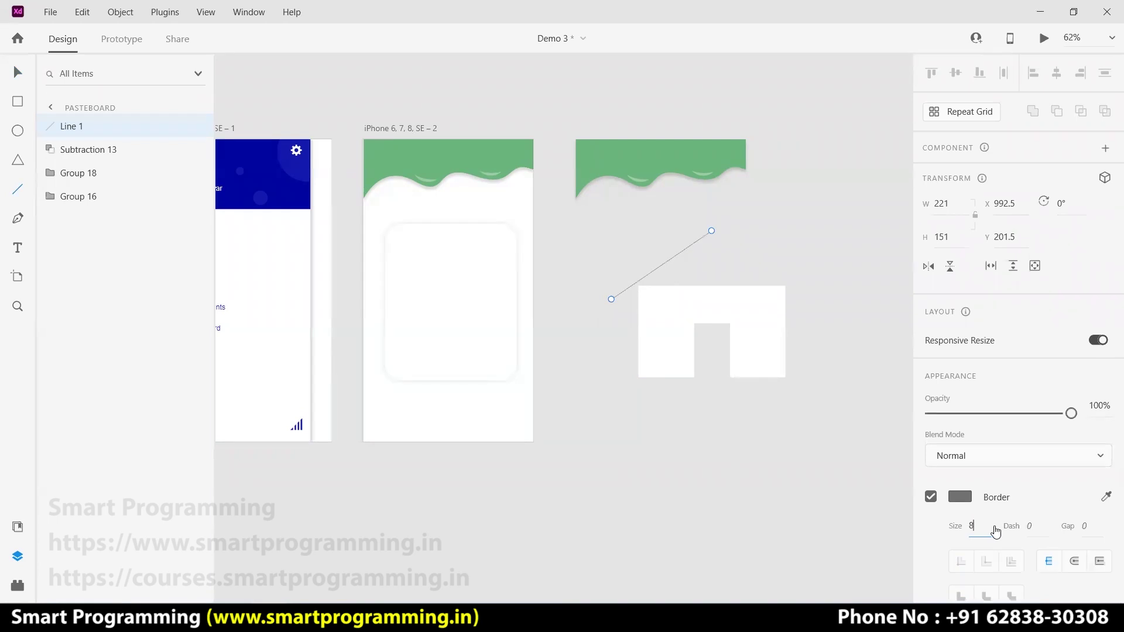
pyautogui.press('Return')
pyautogui.click(978, 528)
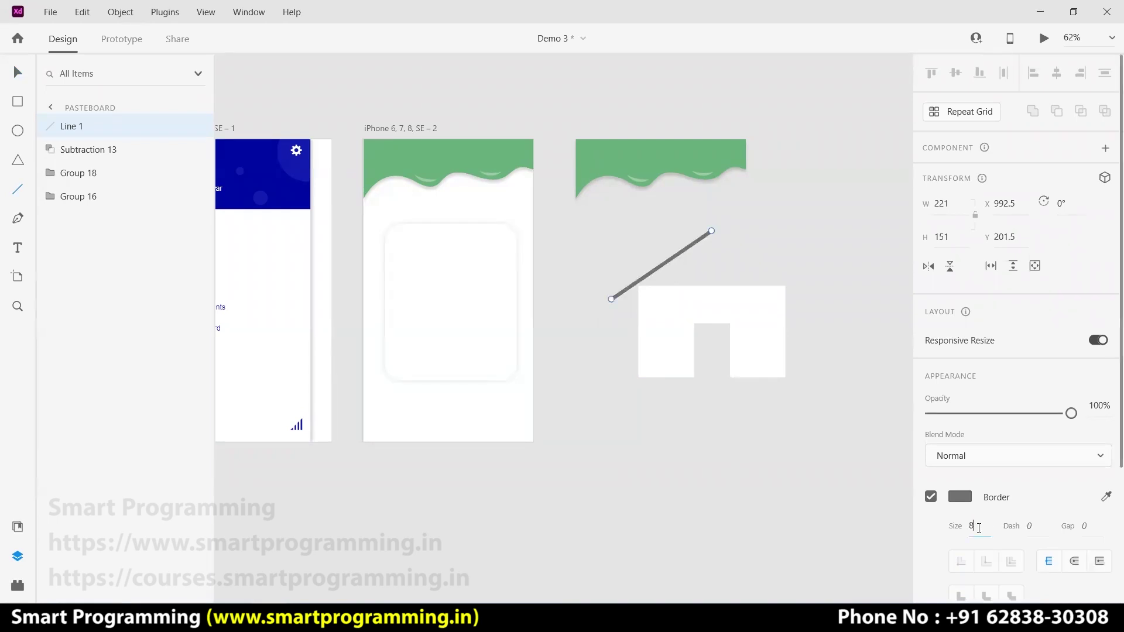
pyautogui.press('BackSpace')
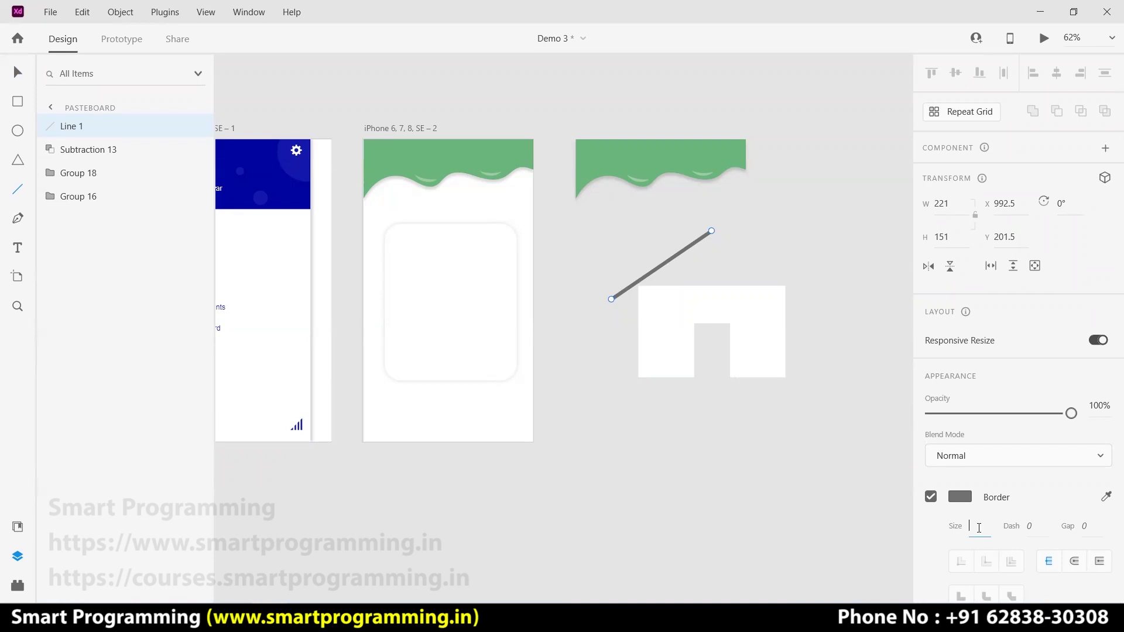
pyautogui.write('20')
pyautogui.press('Return')
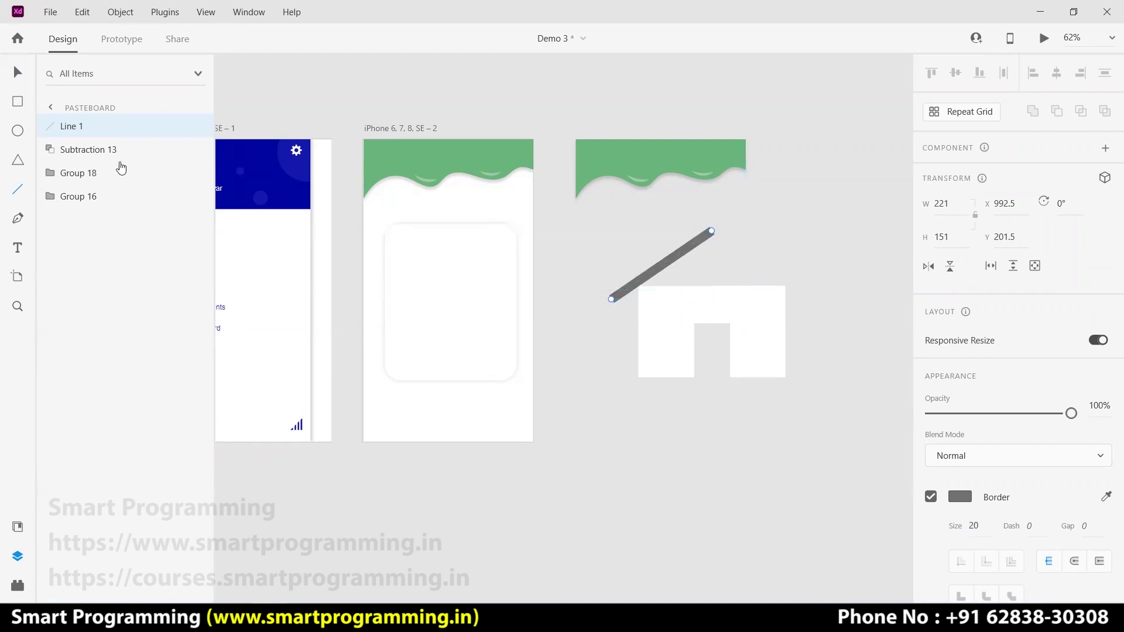
# Reselect the diagonal Line 1 on the canvas
pyautogui.click(17, 71)
pyautogui.click(782, 403)
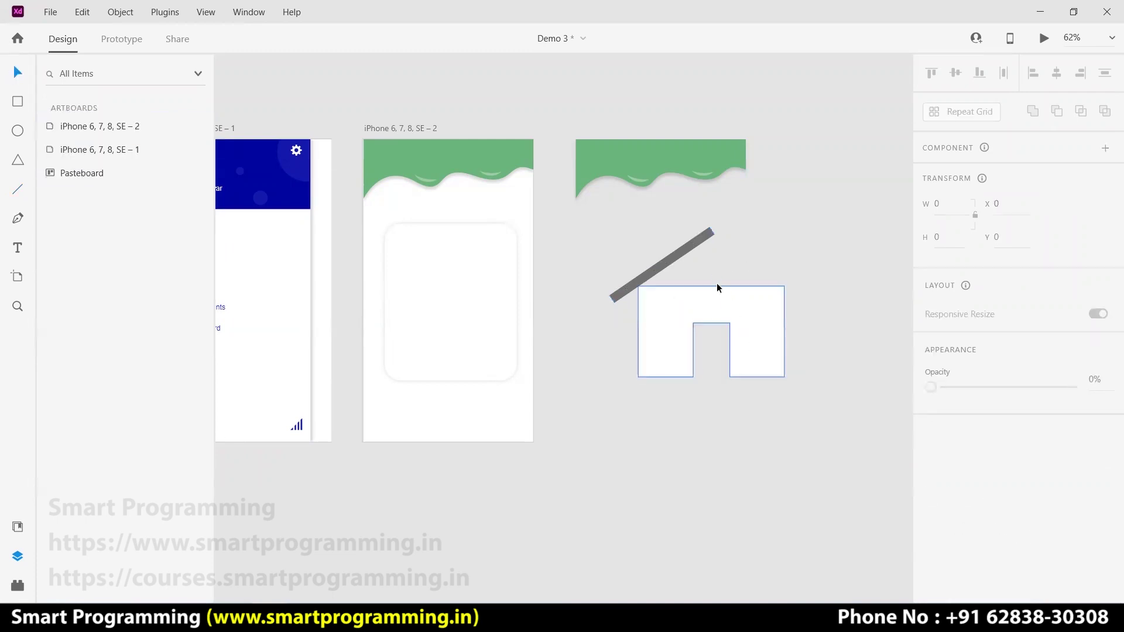
pyautogui.click(673, 262)
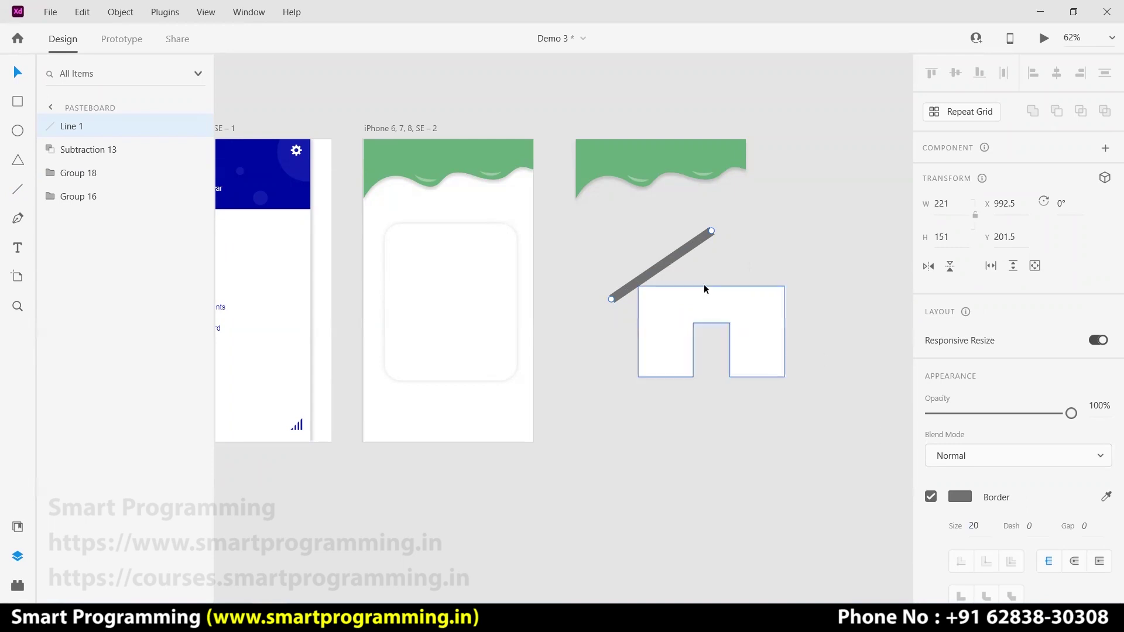
pyautogui.scroll(-3, 1059, 497)
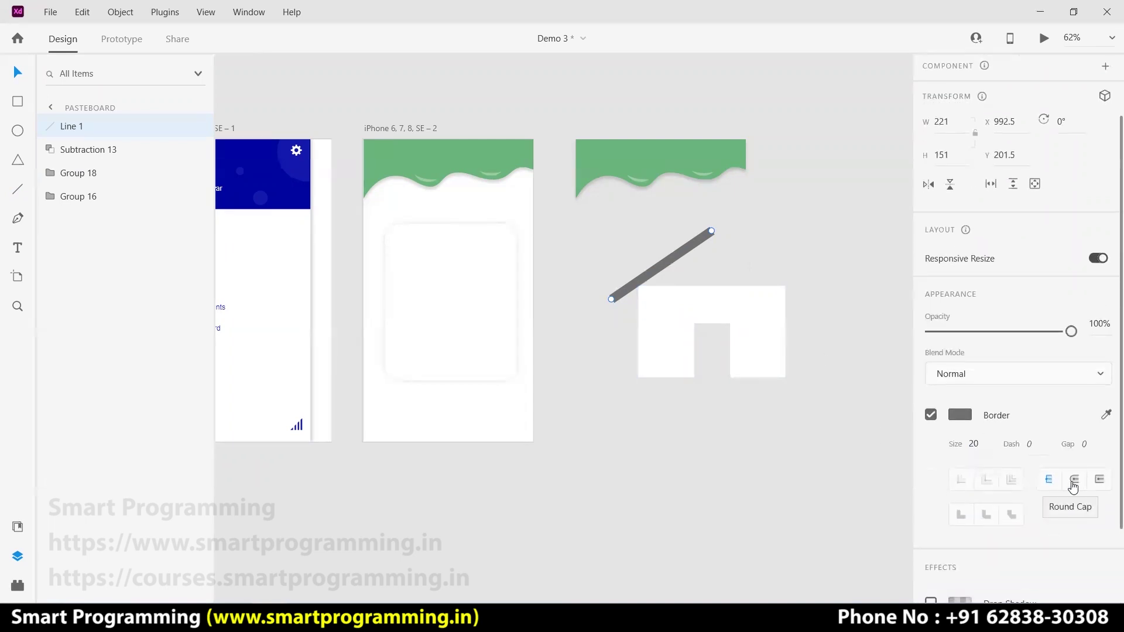
pyautogui.click(720, 392)
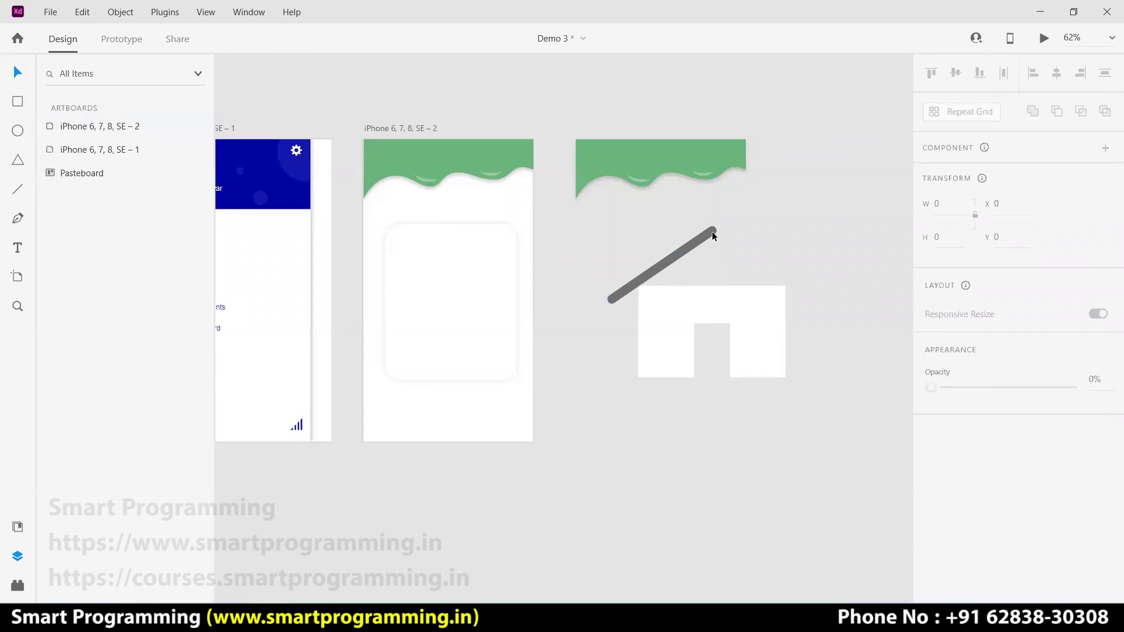
pyautogui.click(687, 247)
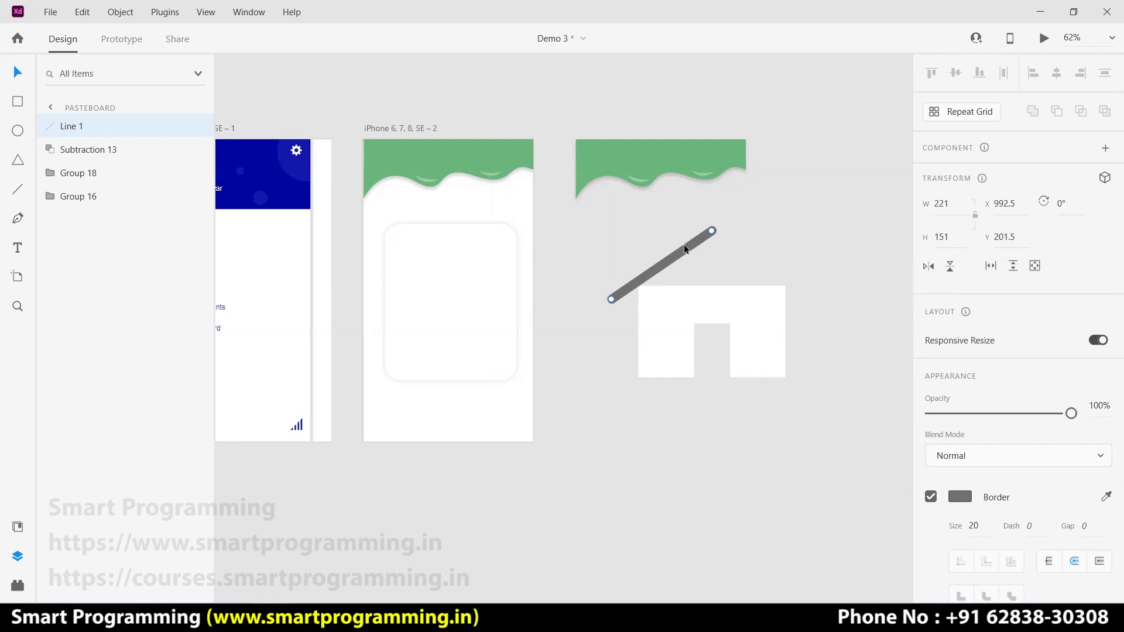
# Duplicate the line to check the copy, then delete the stray duplicate
pyautogui.hotkey('ctrl', 'd')
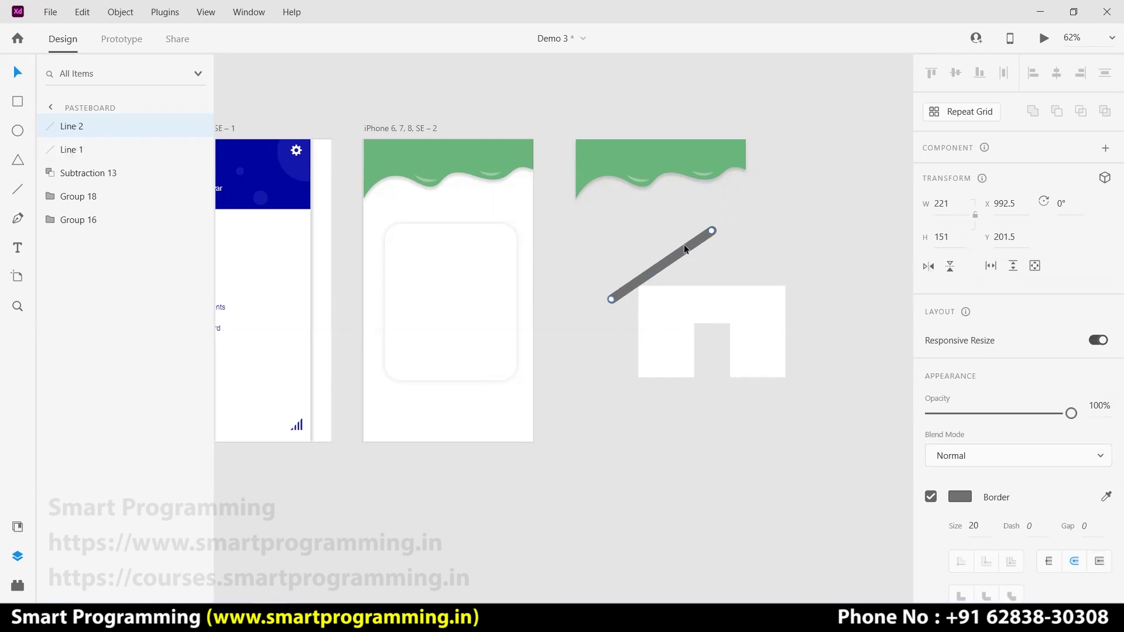
pyautogui.moveTo(682, 256); pyautogui.dragTo(682, 253)
pyautogui.press('Delete')
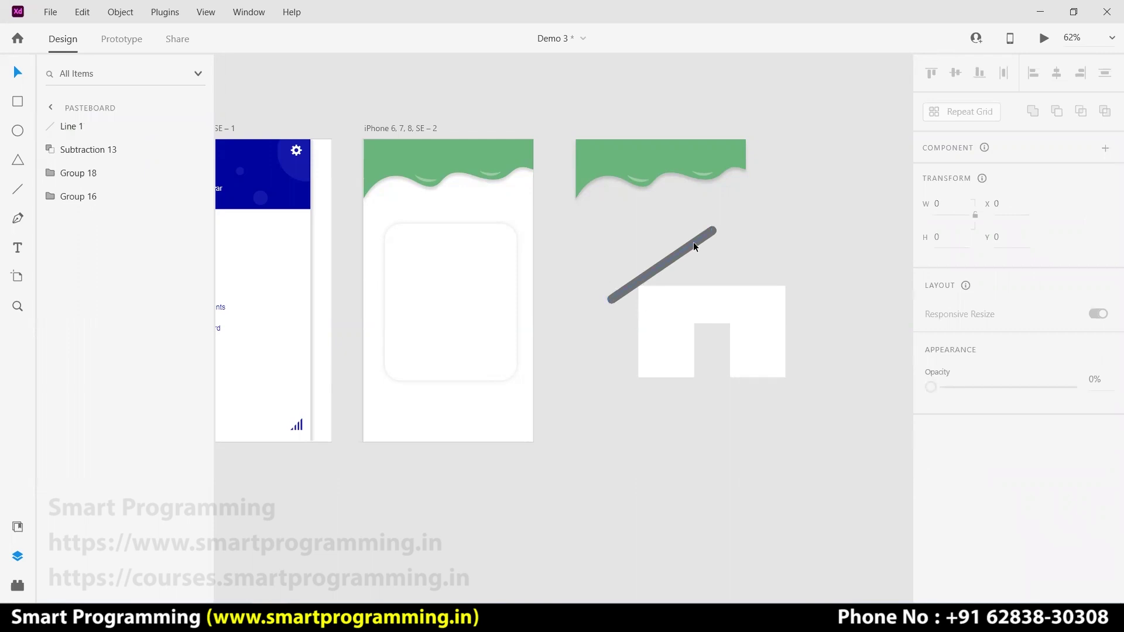
# Duplicate Line 1, flip it horizontally, and nudge it right so both lines form a peak
pyautogui.click(667, 268)
pyautogui.hotkey('ctrl', 'd')
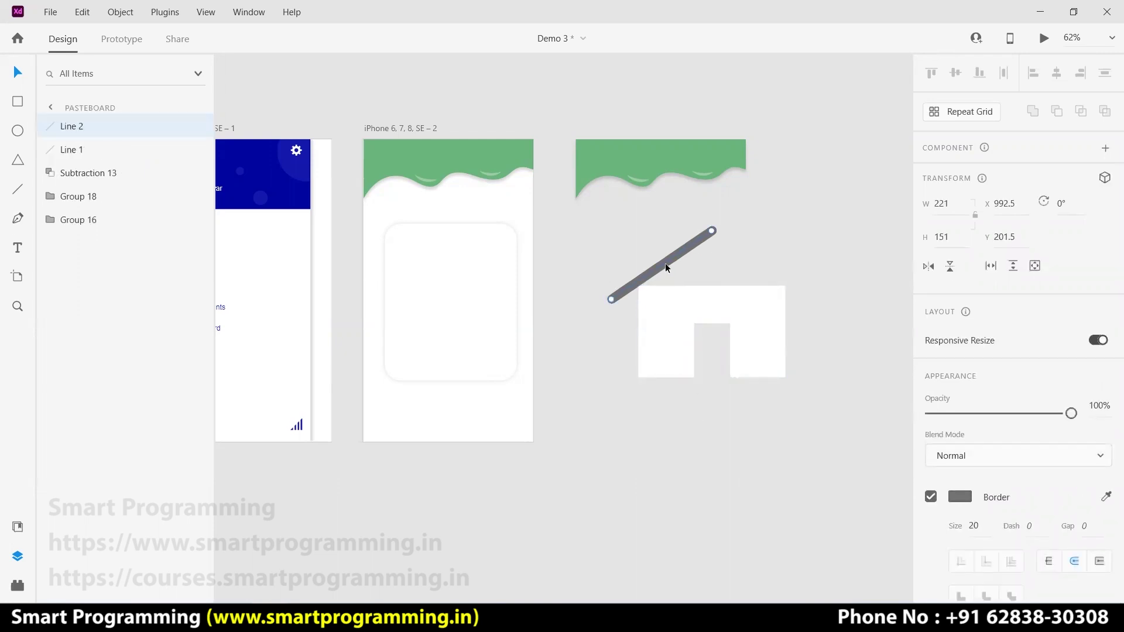
pyautogui.click(927, 267)
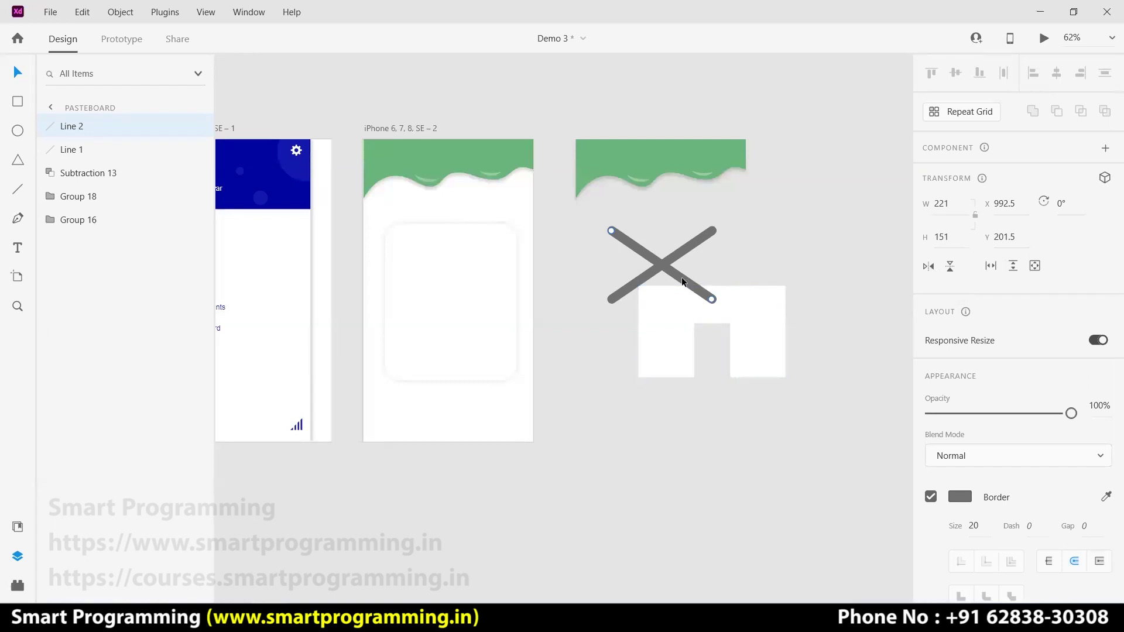
pyautogui.press('Right')
pyautogui.press('Right')
pyautogui.press('Right')
pyautogui.press('Right')
pyautogui.press('Right')
pyautogui.press('Right')
pyautogui.press('Right')
pyautogui.press('Right')
pyautogui.press('Right')
pyautogui.press('Right')
pyautogui.press('Right')
pyautogui.press('Right')
pyautogui.press('Right')
pyautogui.press('Right')
pyautogui.press('Right')
pyautogui.press('Right')
pyautogui.press('Right')
pyautogui.press('Right')
pyautogui.press('Right')
pyautogui.press('Right')
pyautogui.press('Right')
pyautogui.press('Right')
pyautogui.press('Right')
pyautogui.press('Right')
pyautogui.press('Right')
pyautogui.press('Right')
pyautogui.press('Right')
pyautogui.press('Right')
pyautogui.press('Right')
pyautogui.press('Right')
pyautogui.press('Right')
pyautogui.press('Right')
pyautogui.press('Right')
pyautogui.press('Right')
pyautogui.press('Right')
pyautogui.press('Right')
pyautogui.press('Right')
pyautogui.press('Right')
pyautogui.press('Right')
pyautogui.press('Right')
pyautogui.press('Right')
pyautogui.press('Right')
pyautogui.press('Right')
pyautogui.press('Right')
pyautogui.press('Right')
pyautogui.press('Right')
pyautogui.press('Right')
pyautogui.press('Right')
pyautogui.press('Right')
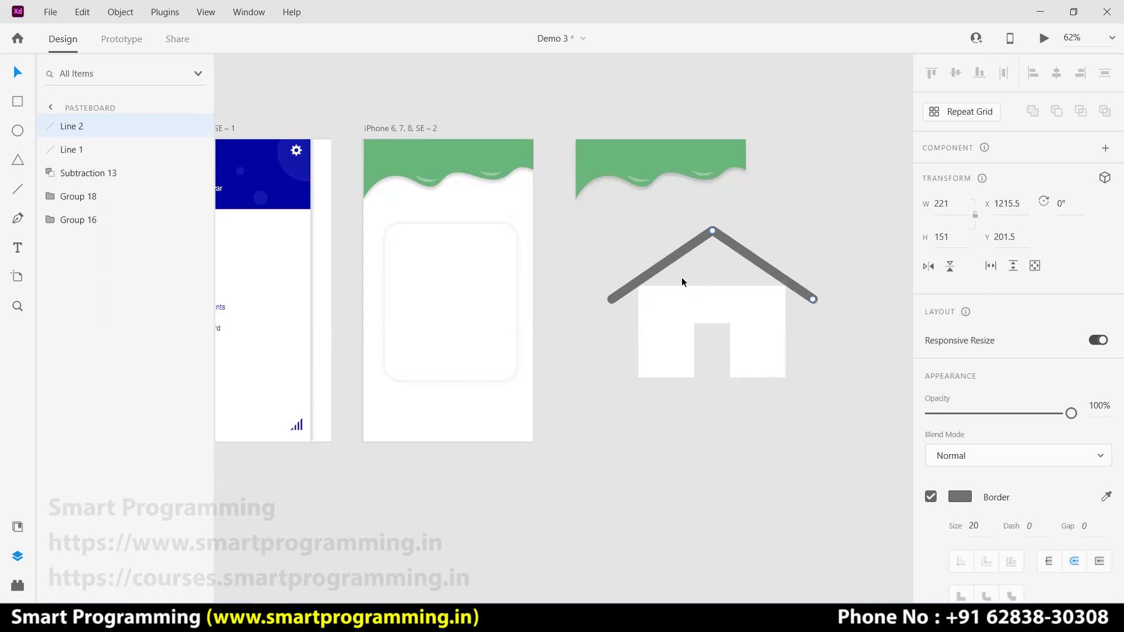
pyautogui.click(706, 451)
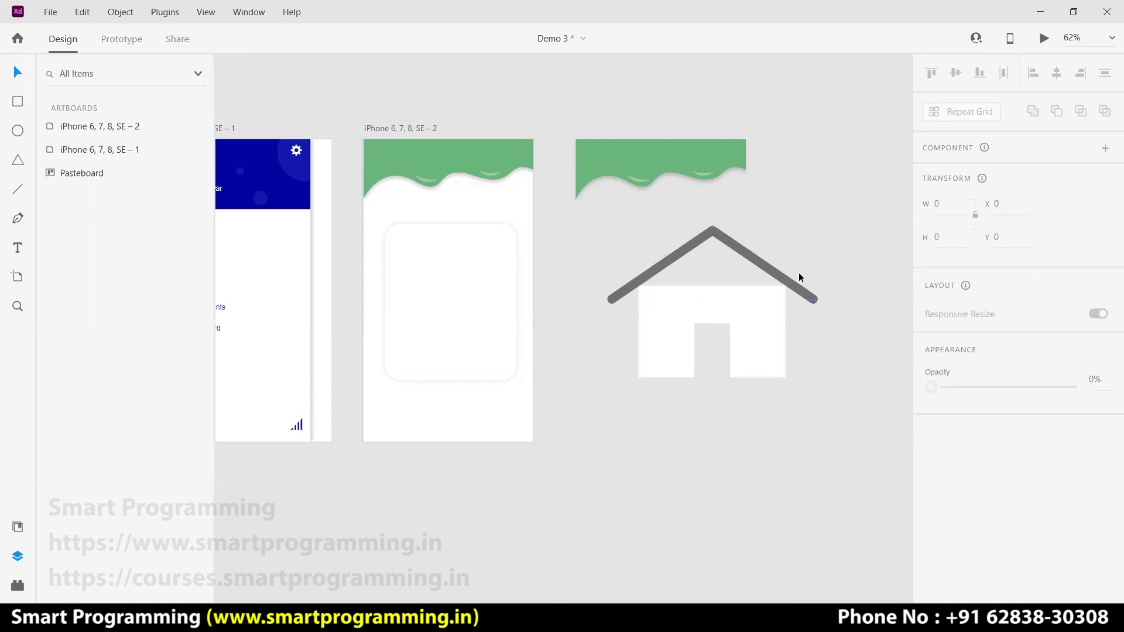
pyautogui.click(770, 265)
pyautogui.keyDown('shift'); pyautogui.click(658, 265); pyautogui.keyUp('shift')
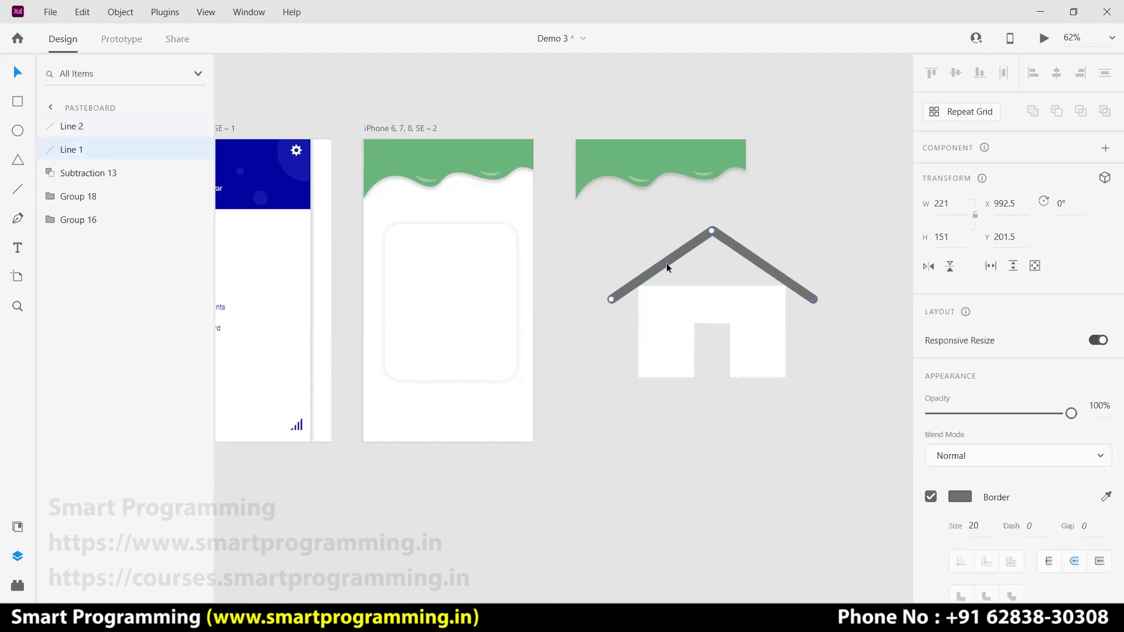
# Group the two roof lines and nudge the group down toward the house body
pyautogui.moveTo(762, 232); pyautogui.dragTo(685, 255)
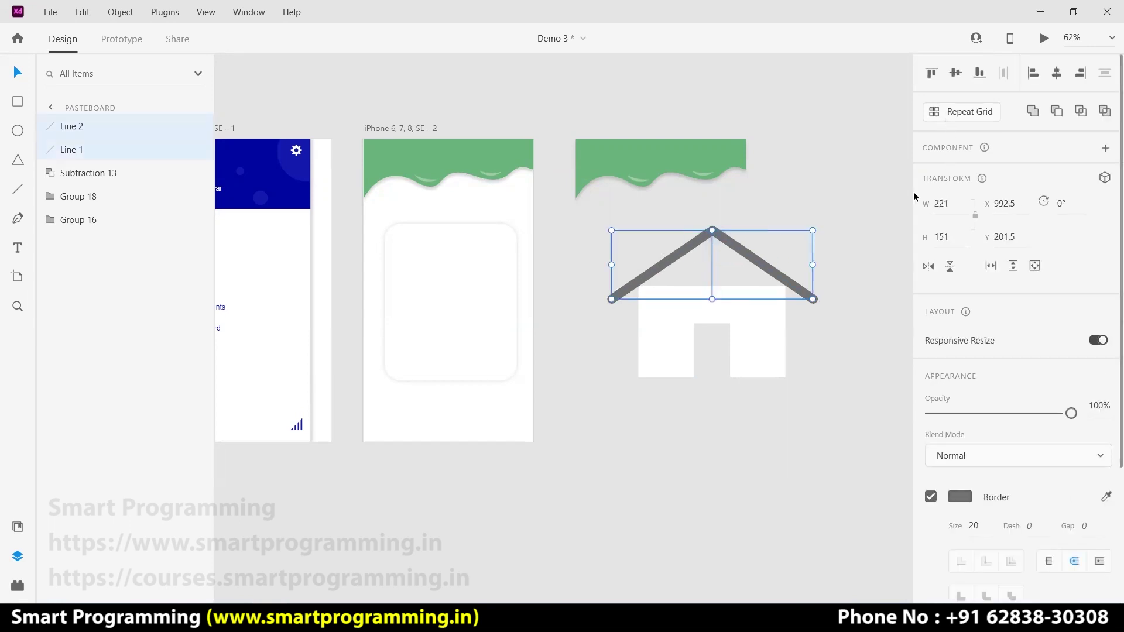
pyautogui.hotkey('ctrl', 'g')
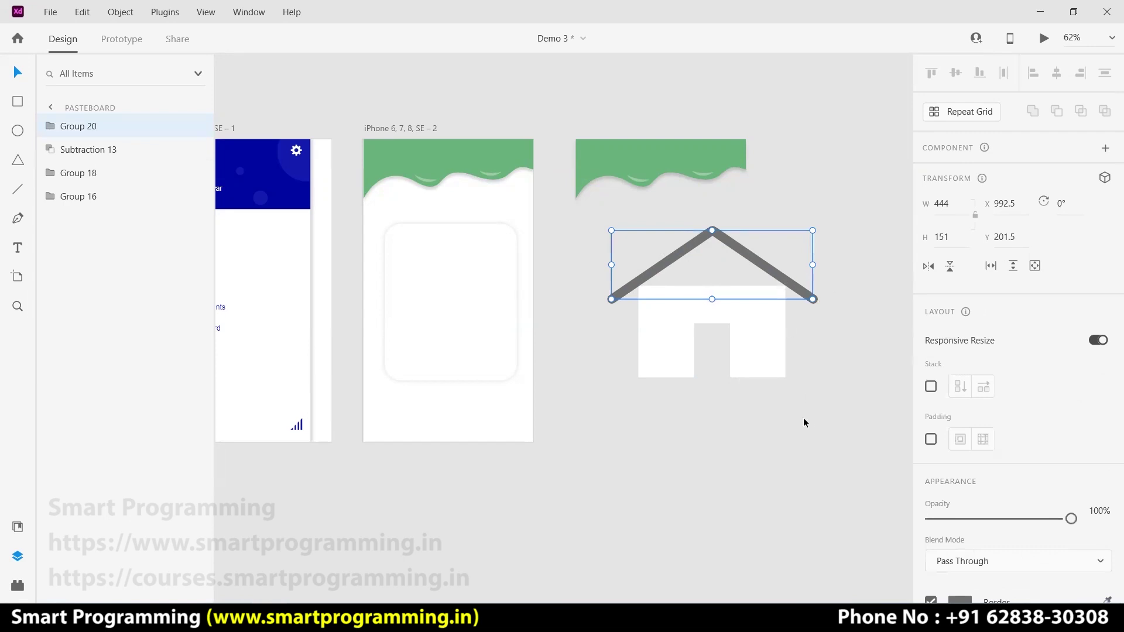
pyautogui.scroll(-2, 983, 407)
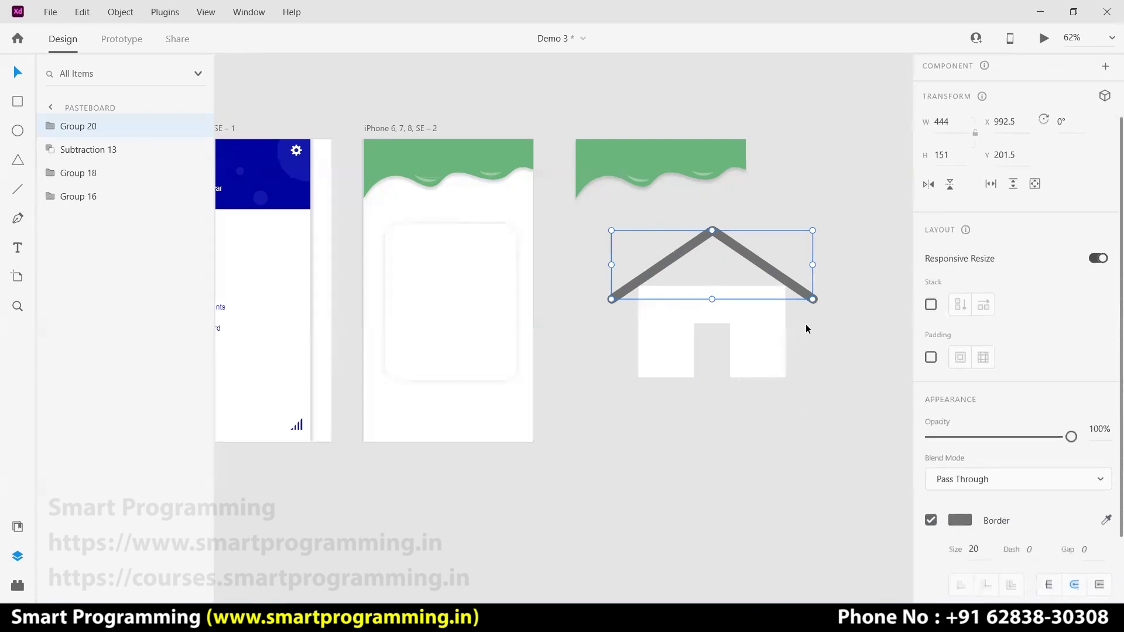
pyautogui.press('Down')
pyautogui.press('Down')
pyautogui.press('Down')
pyautogui.press('Down')
pyautogui.press('Down')
pyautogui.press('Down')
pyautogui.press('Down')
pyautogui.press('Down')
pyautogui.press('Down')
pyautogui.press('Down')
pyautogui.press('Down')
pyautogui.press('Down')
pyautogui.press('Down')
pyautogui.press('Down')
pyautogui.press('Down')
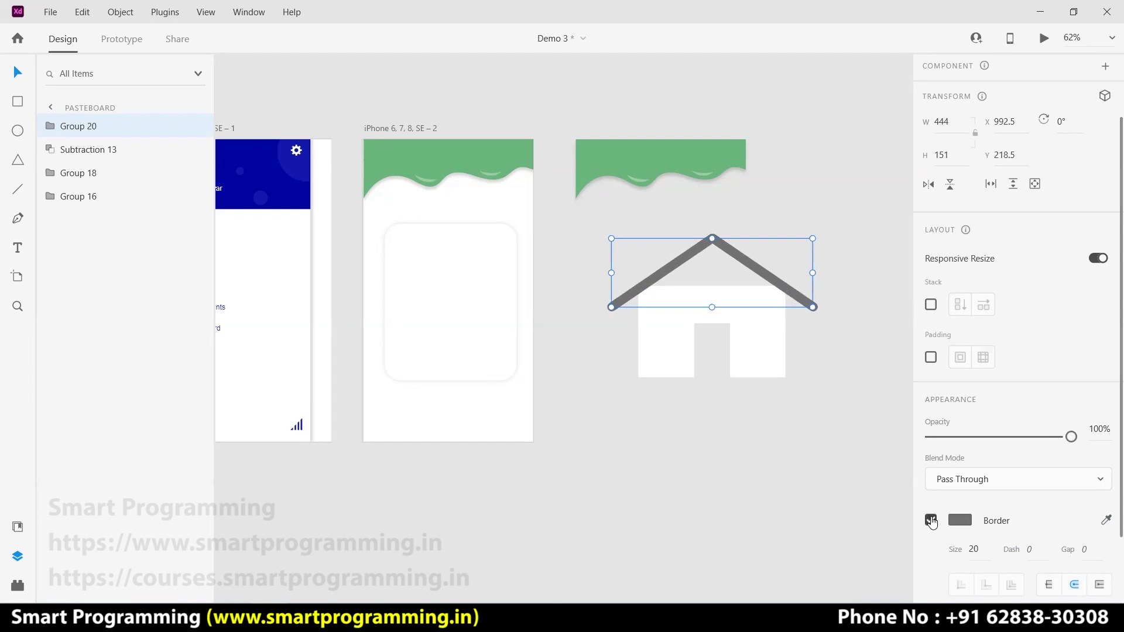
# Try changing the roof outline colour to white
pyautogui.click(960, 520)
pyautogui.click(765, 432)
pyautogui.moveTo(757, 420); pyautogui.dragTo(728, 381)
pyautogui.click(820, 250)
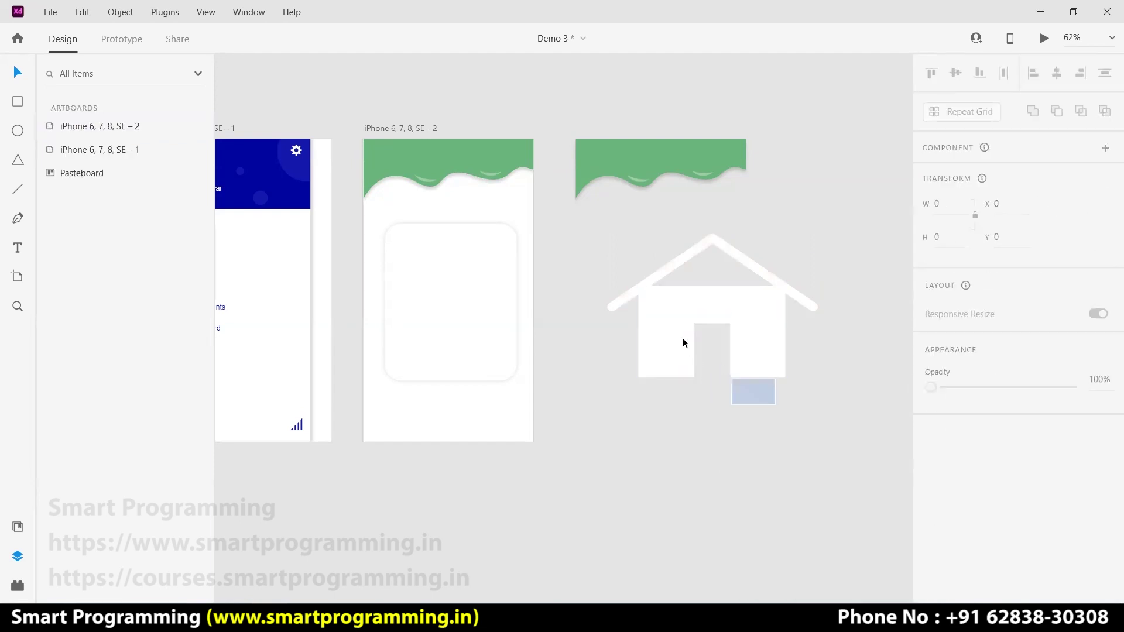
# Group the roof with the house body and test toggling the group's border on and off
pyautogui.moveTo(683, 343); pyautogui.dragTo(650, 264)
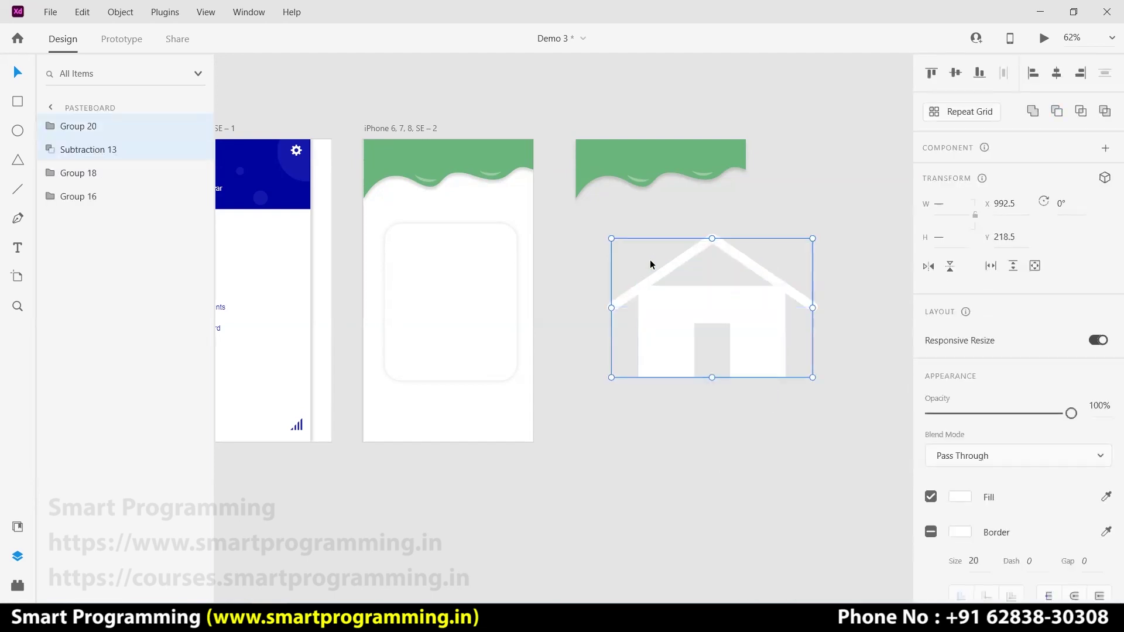
pyautogui.hotkey('ctrl', 'g')
pyautogui.click(777, 420)
pyautogui.click(745, 315)
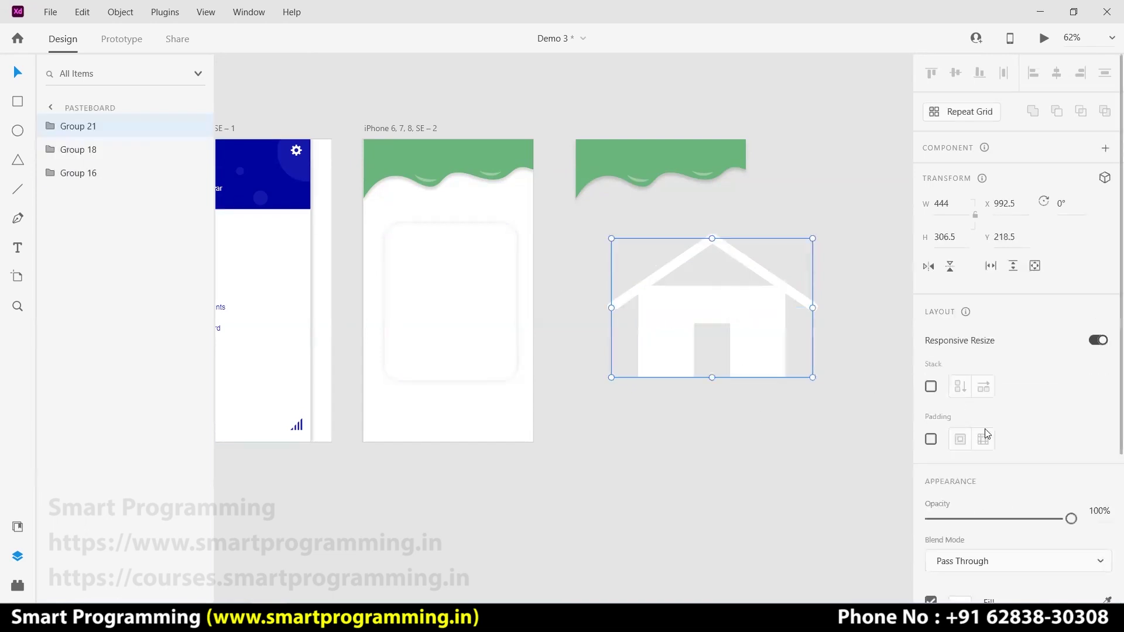
pyautogui.scroll(-3, 953, 403)
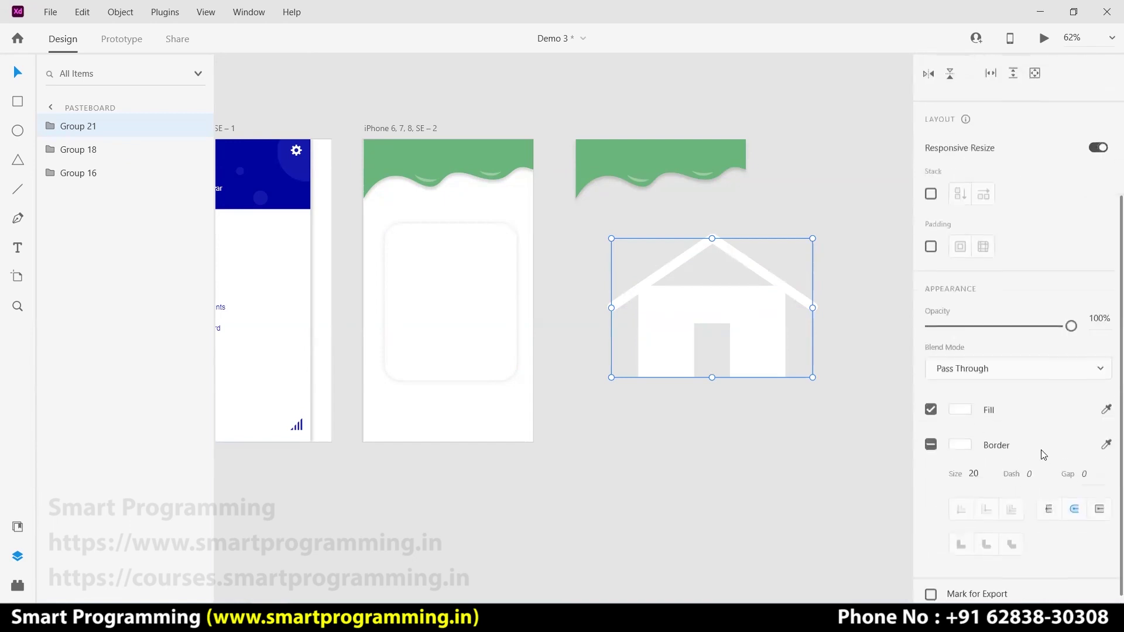
pyautogui.click(931, 434)
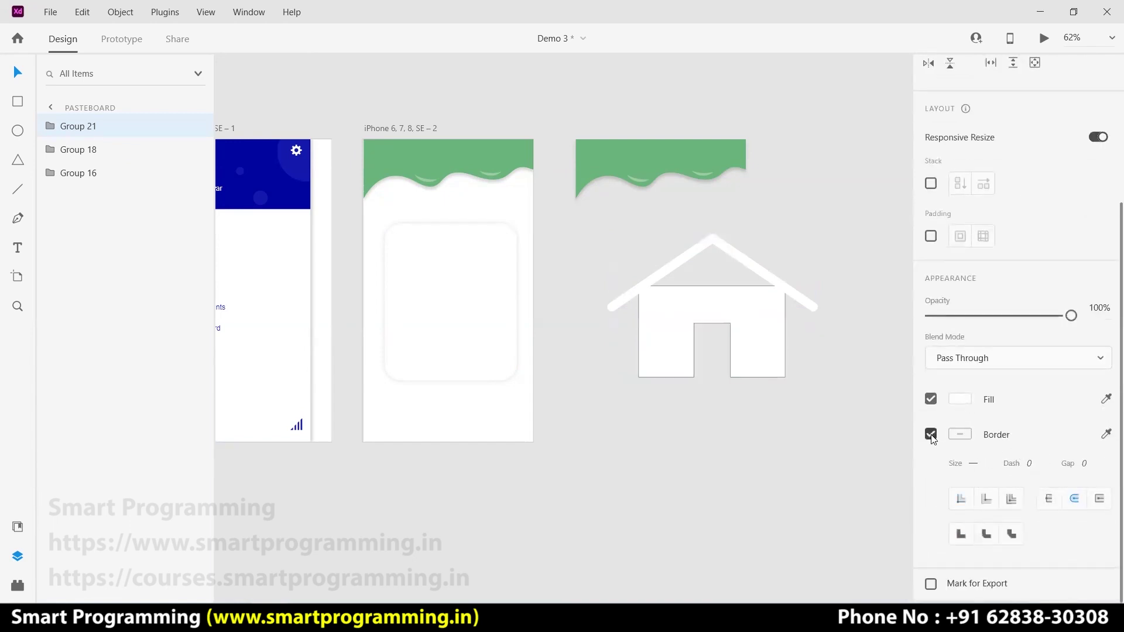
pyautogui.click(931, 434)
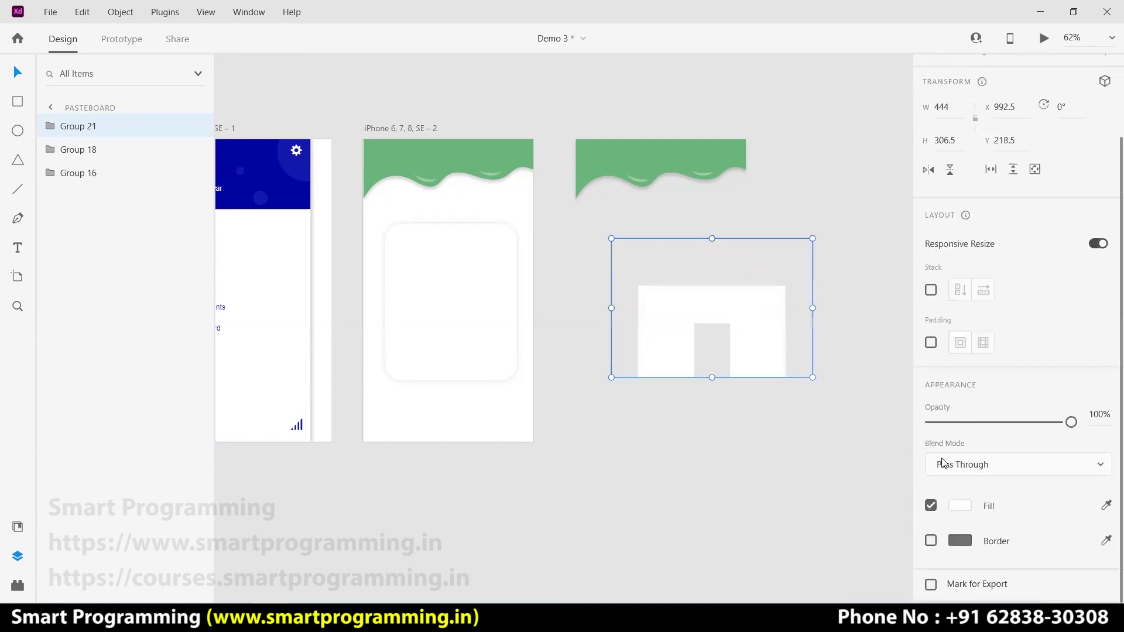
pyautogui.click(931, 540)
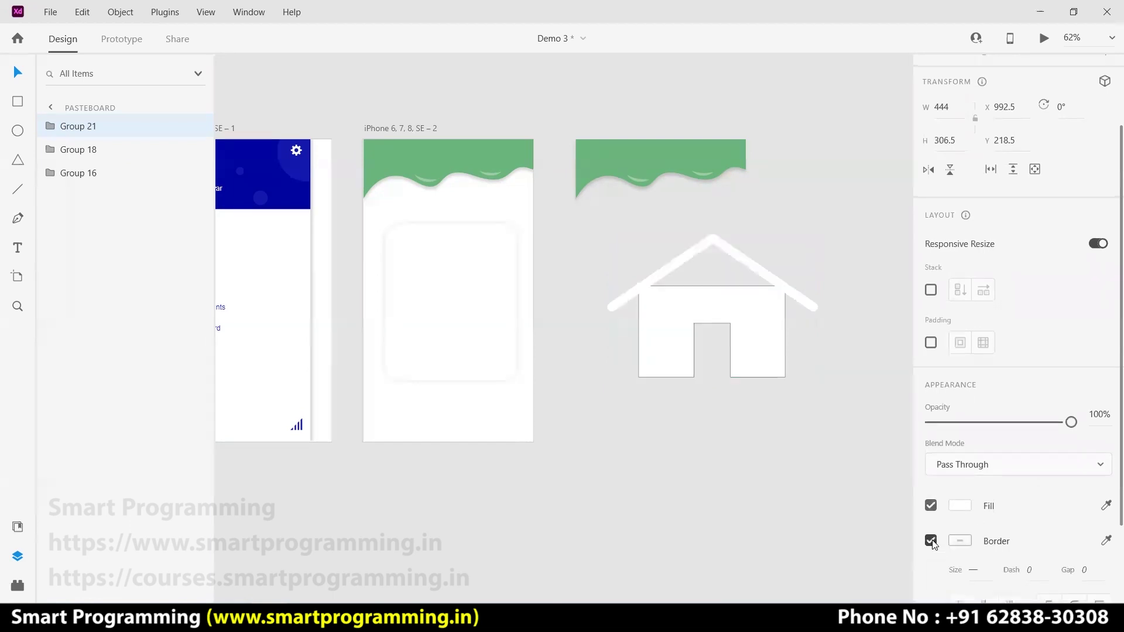
pyautogui.click(931, 541)
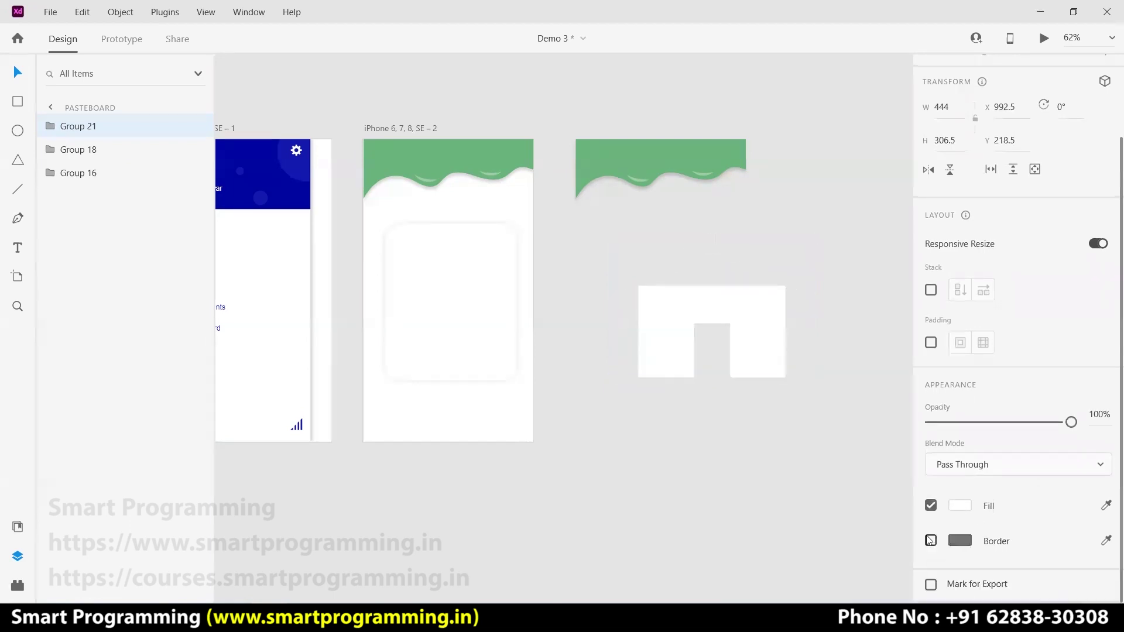
pyautogui.click(826, 473)
# Try a blue fill on the house group, then undo back to the separate grey roof
pyautogui.scroll(-2, 854, 437)
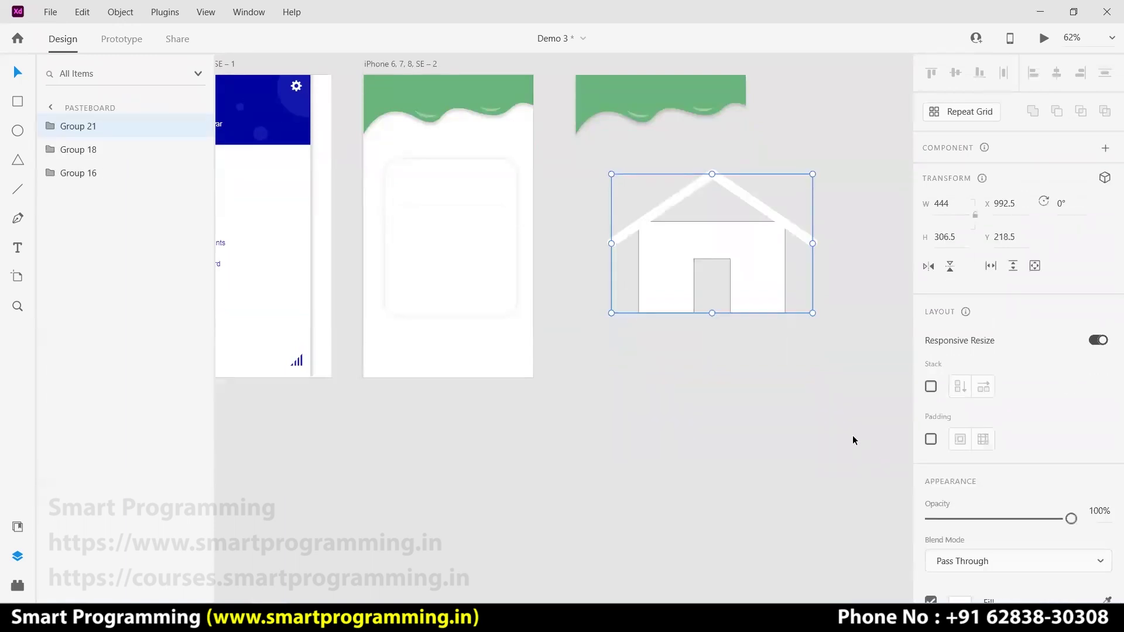
pyautogui.click(852, 440)
pyautogui.click(753, 287)
pyautogui.scroll(-5, 996, 293)
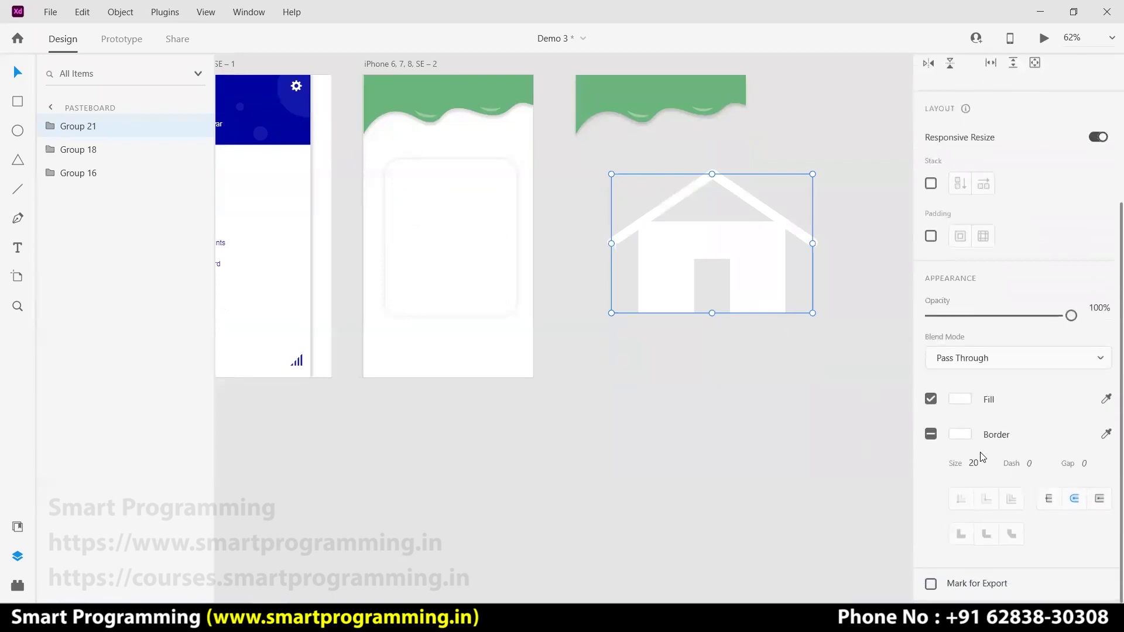
pyautogui.click(962, 401)
pyautogui.click(777, 499)
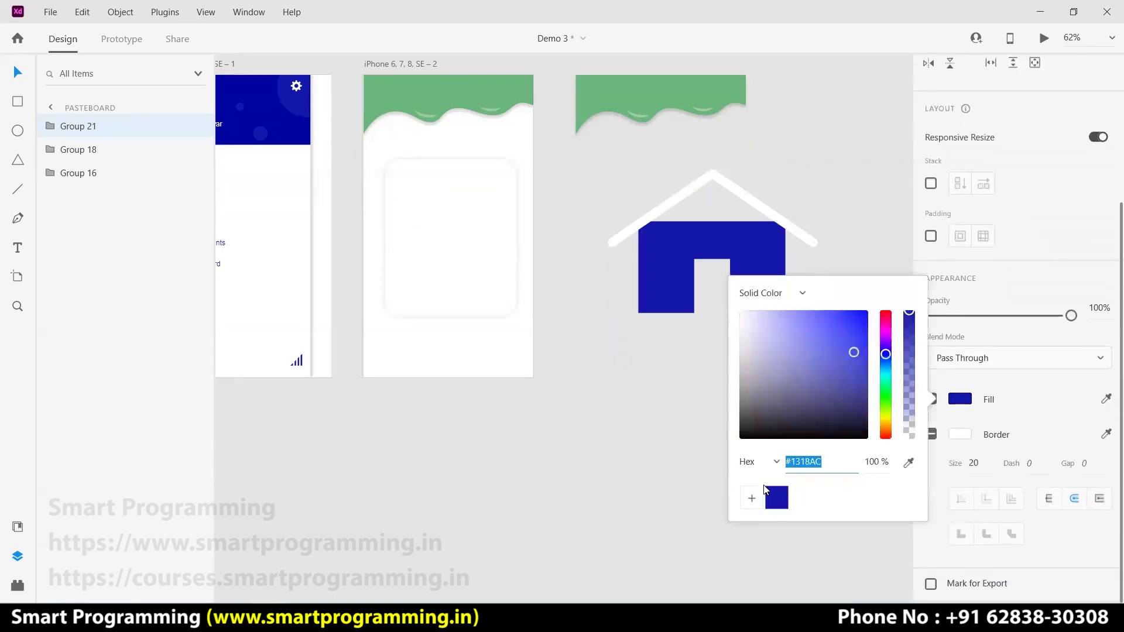
pyautogui.click(661, 396)
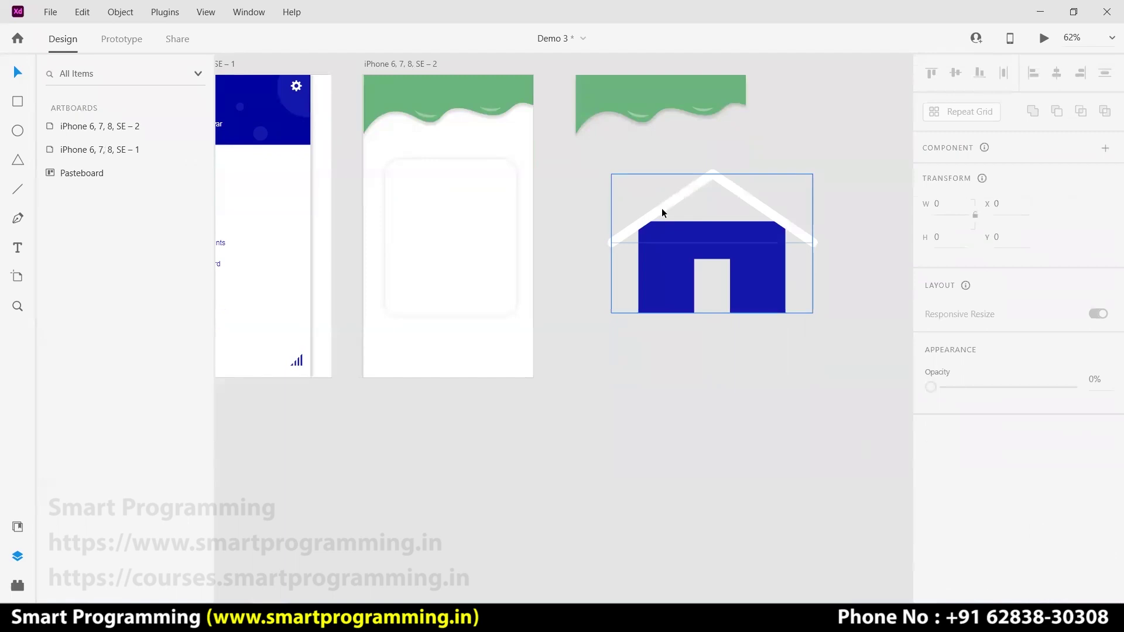
pyautogui.click(662, 208)
pyautogui.click(753, 397)
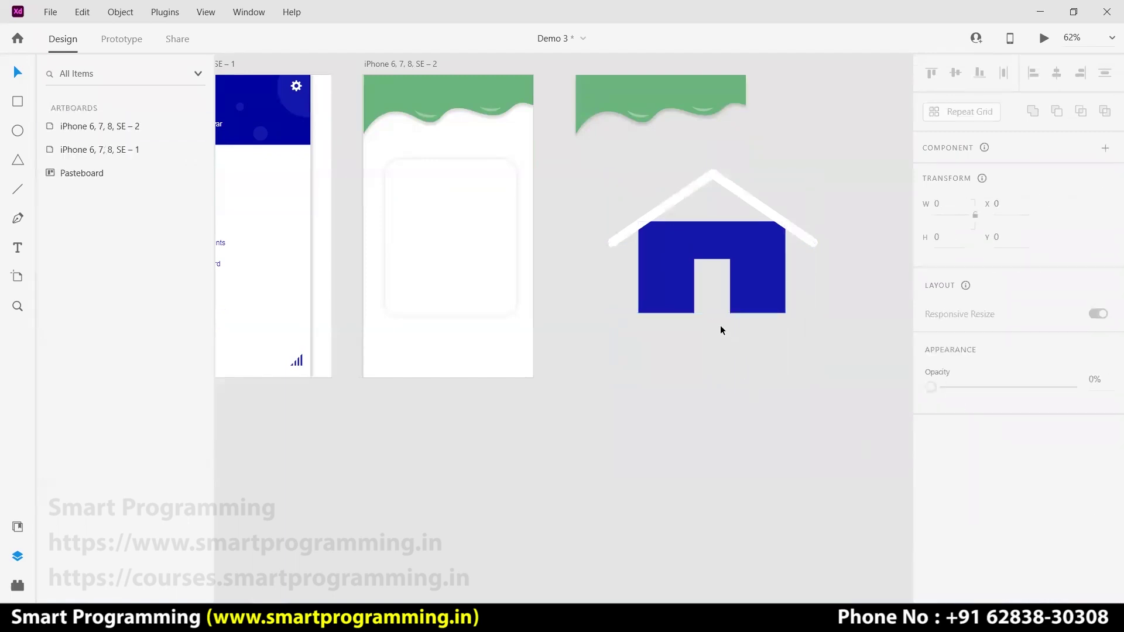
pyautogui.hotkey('ctrl', 'z')
pyautogui.hotkey('ctrl', 'z')
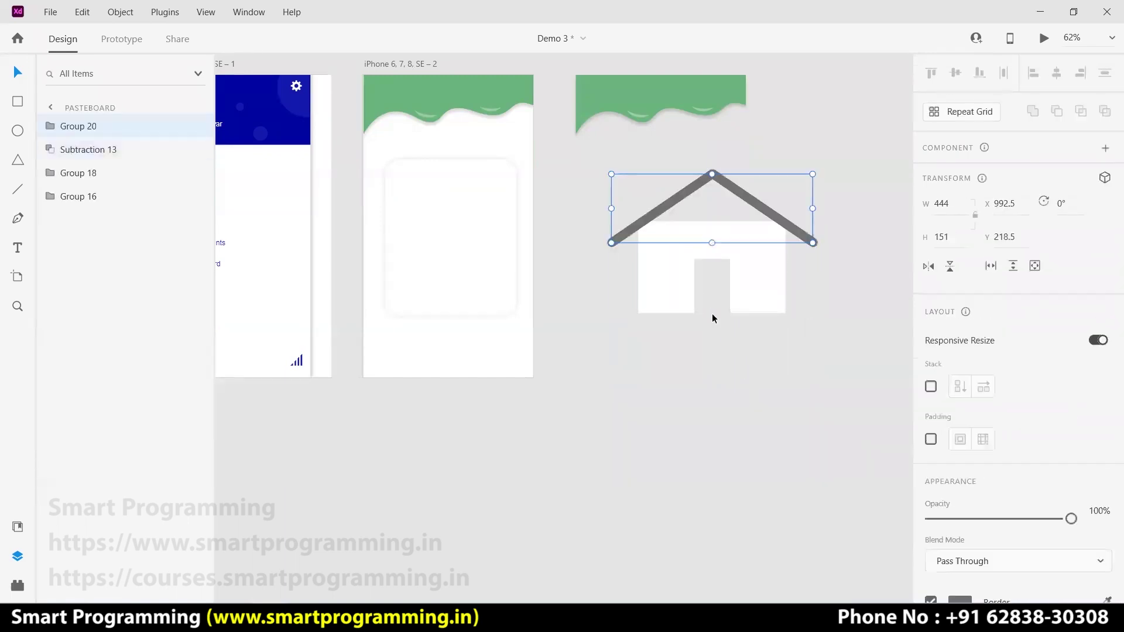
# Delete the old roof and draw a tall thin white bar tilted diagonally
pyautogui.press('Up')
pyautogui.press('Up')
pyautogui.press('Up')
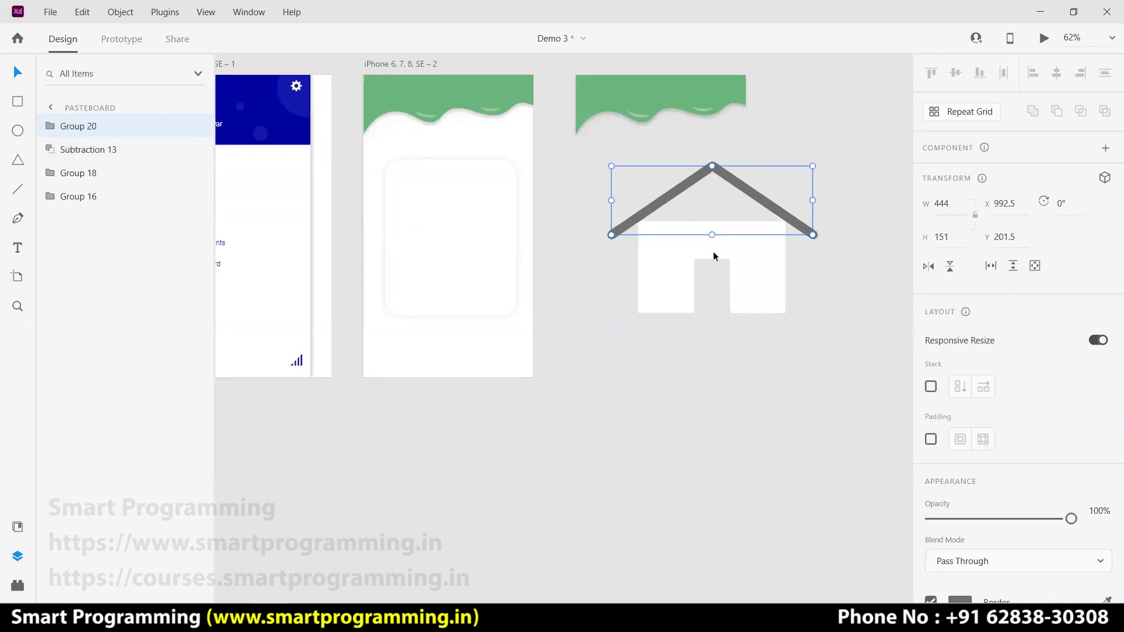
pyautogui.press('Delete')
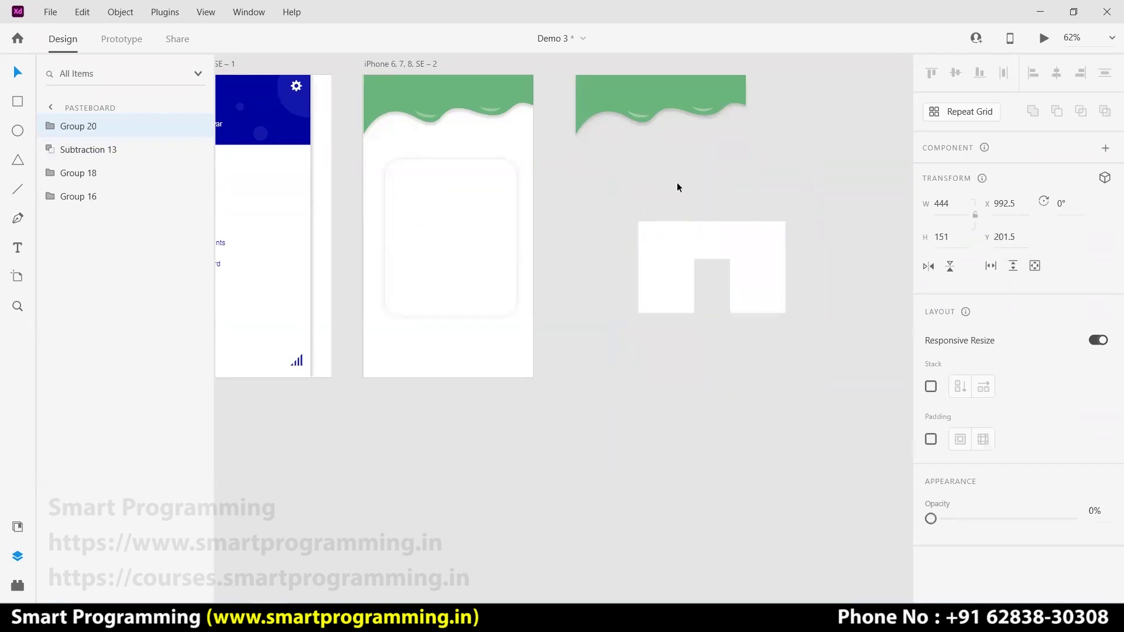
pyautogui.click(17, 103)
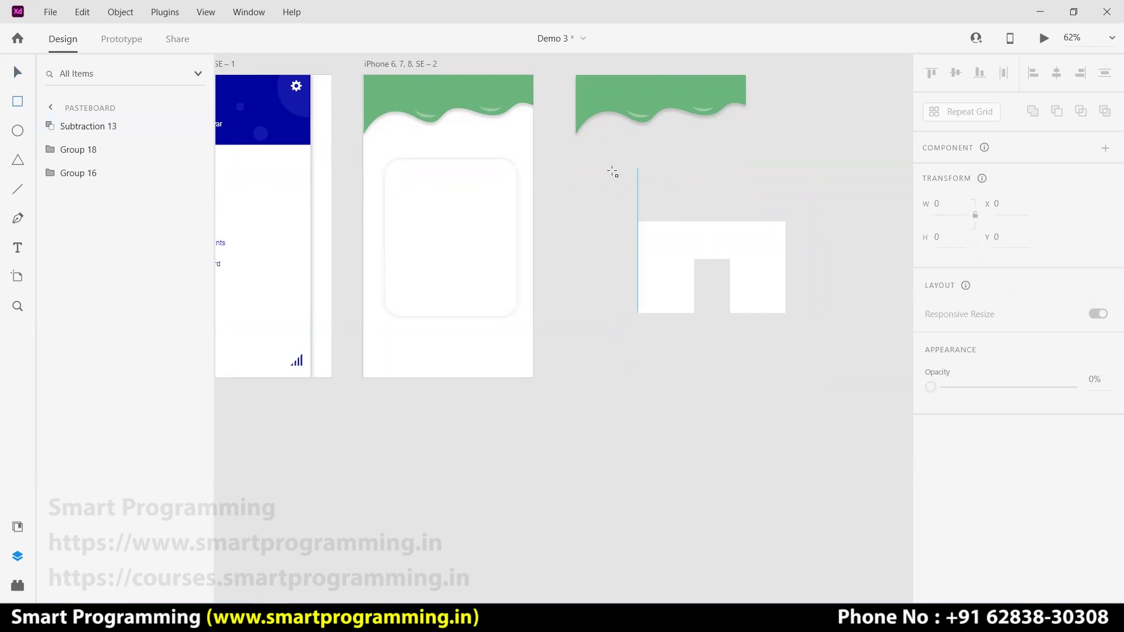
pyautogui.moveTo(586, 168); pyautogui.dragTo(605, 308)
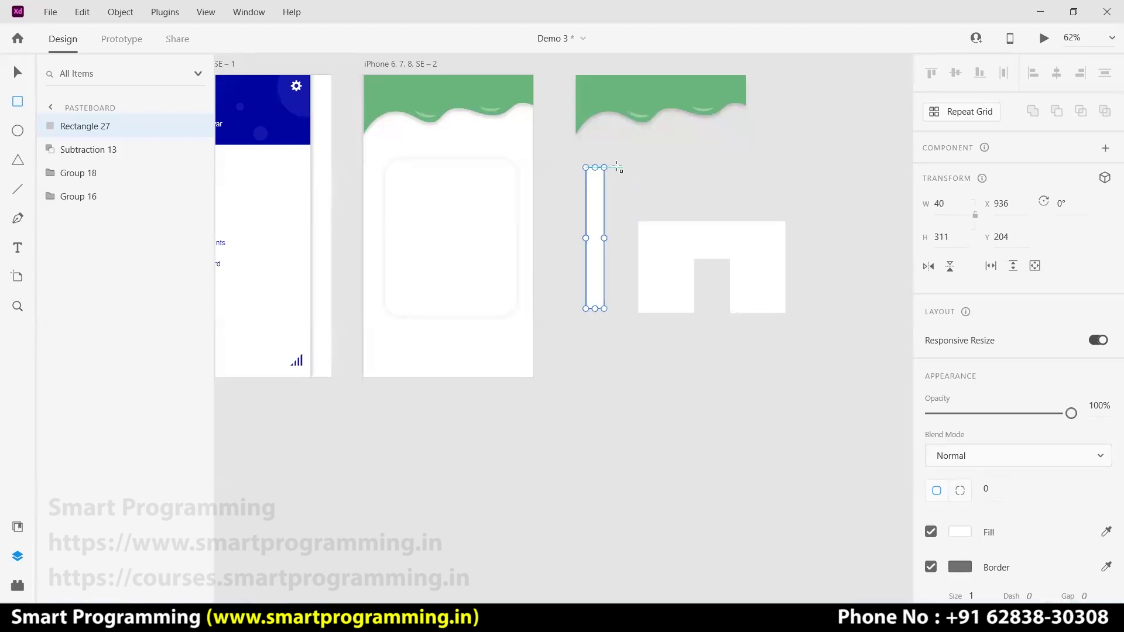
pyautogui.moveTo(605, 165); pyautogui.dragTo(647, 211)
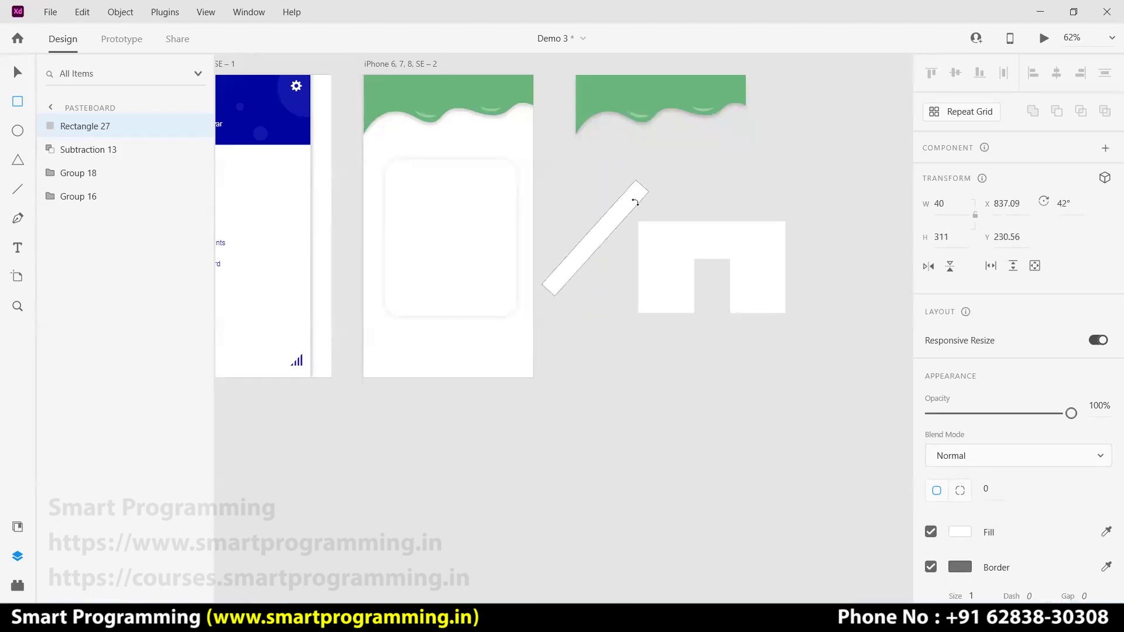
pyautogui.moveTo(647, 212); pyautogui.dragTo(681, 190)
# Move the bar above the house base and set its rotation to 45°
pyautogui.click(17, 72)
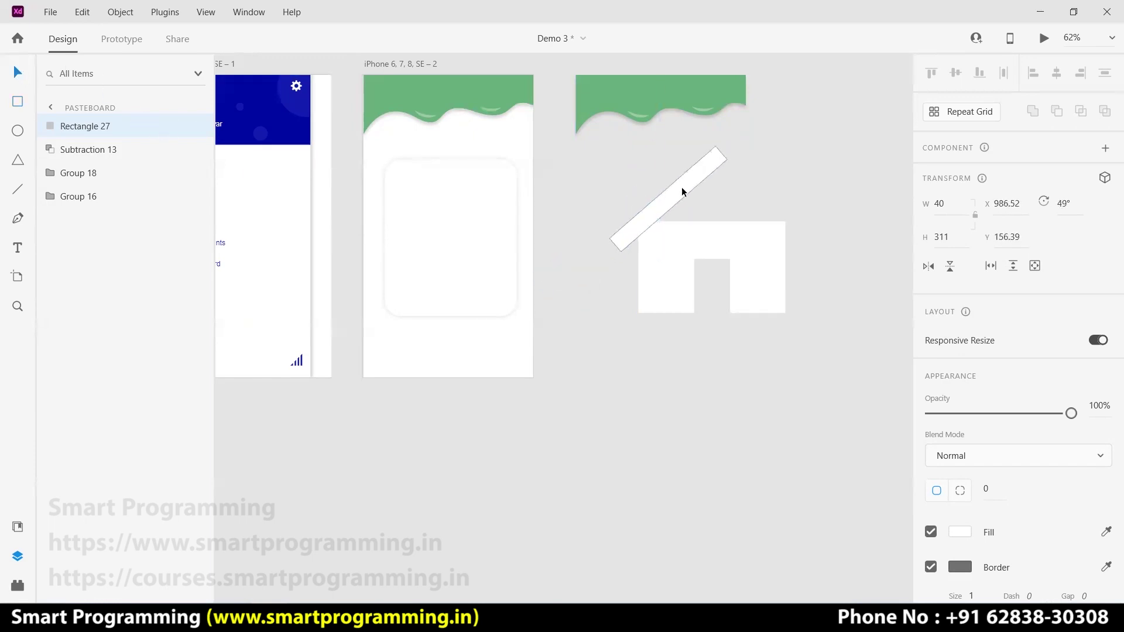
pyautogui.moveTo(682, 189)
pyautogui.mouseDown()
pyautogui.moveTo(671, 195)
pyautogui.moveTo(675, 184)
pyautogui.mouseUp()
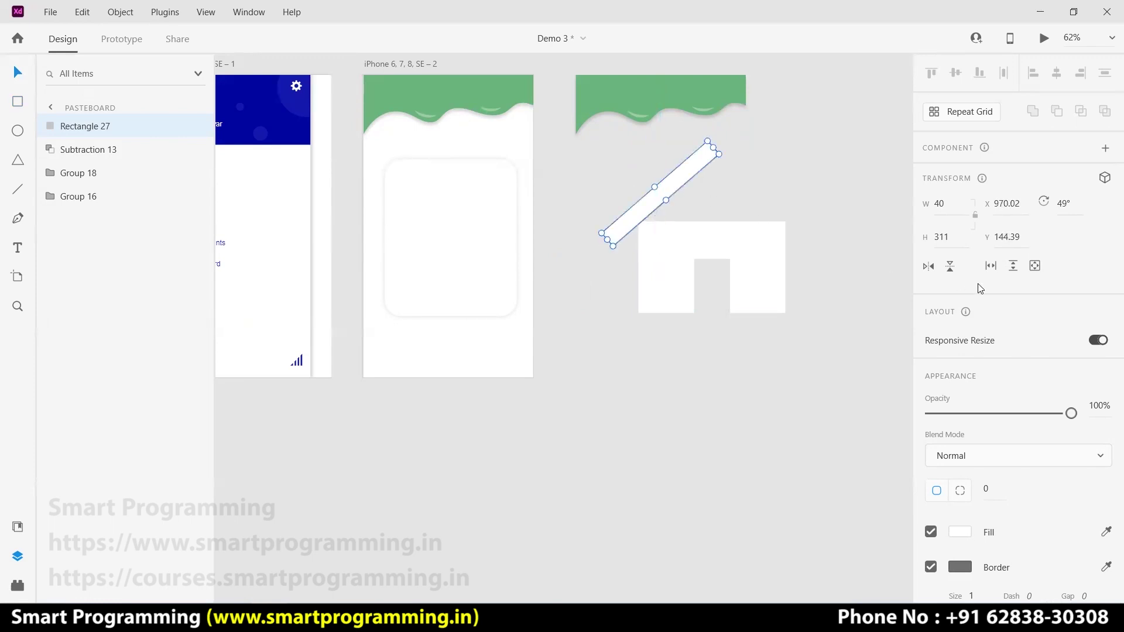
pyautogui.click(1075, 205)
pyautogui.write('54')
pyautogui.press('Return')
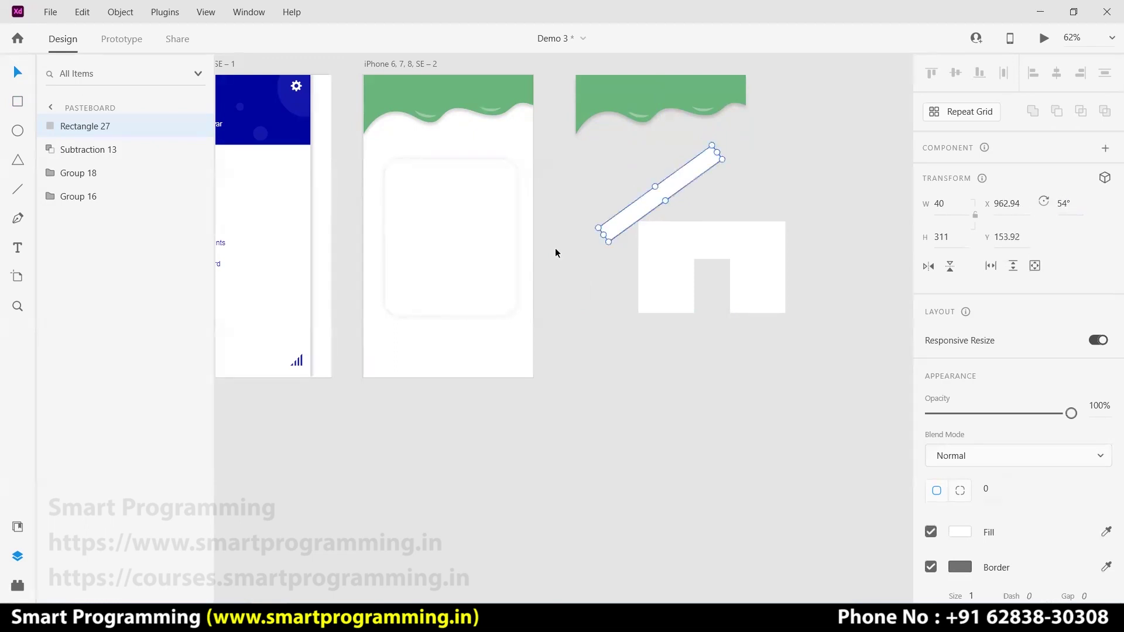
pyautogui.click(1074, 203)
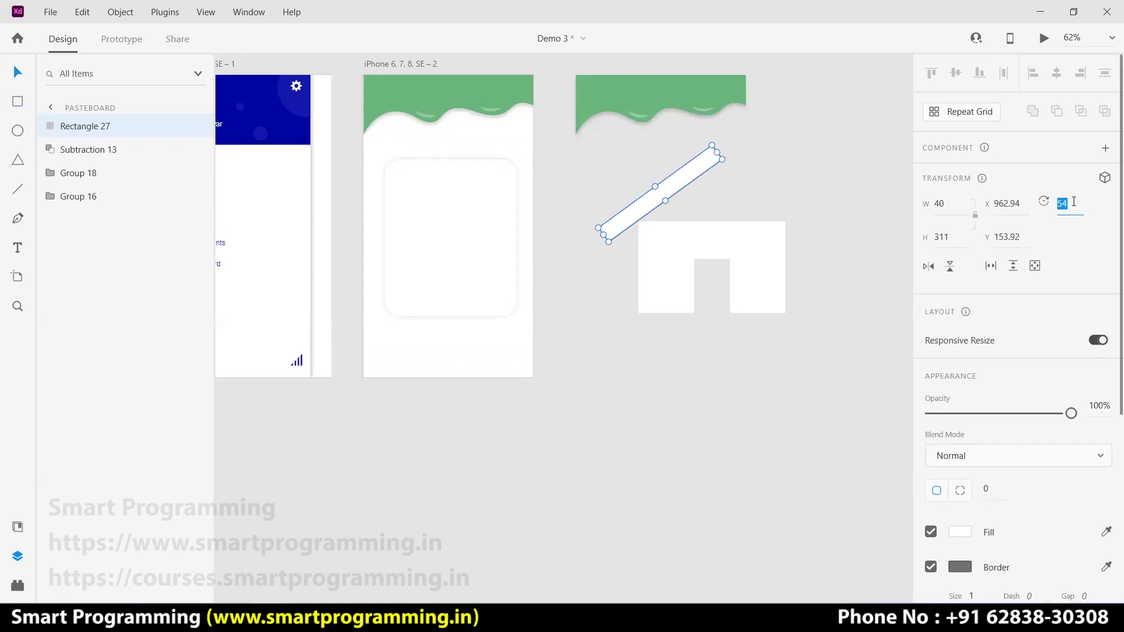
pyautogui.write('45')
pyautogui.press('Return')
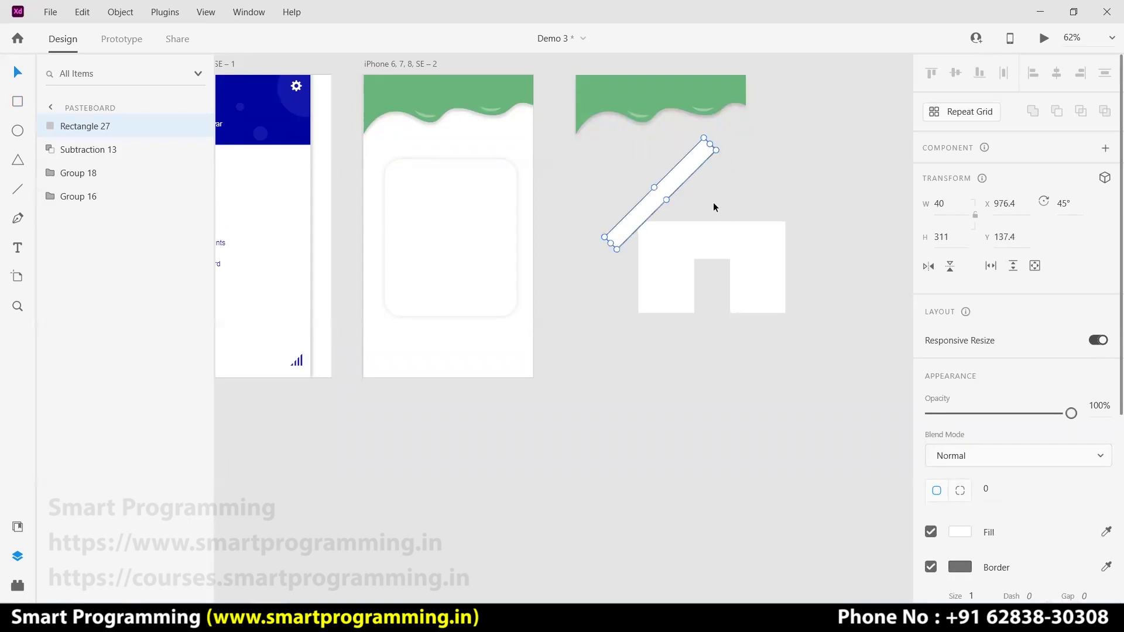
# Duplicate and flip the 45° bar, shift it right, then unite both bars with Add and group them
pyautogui.hotkey('ctrl', 'd')
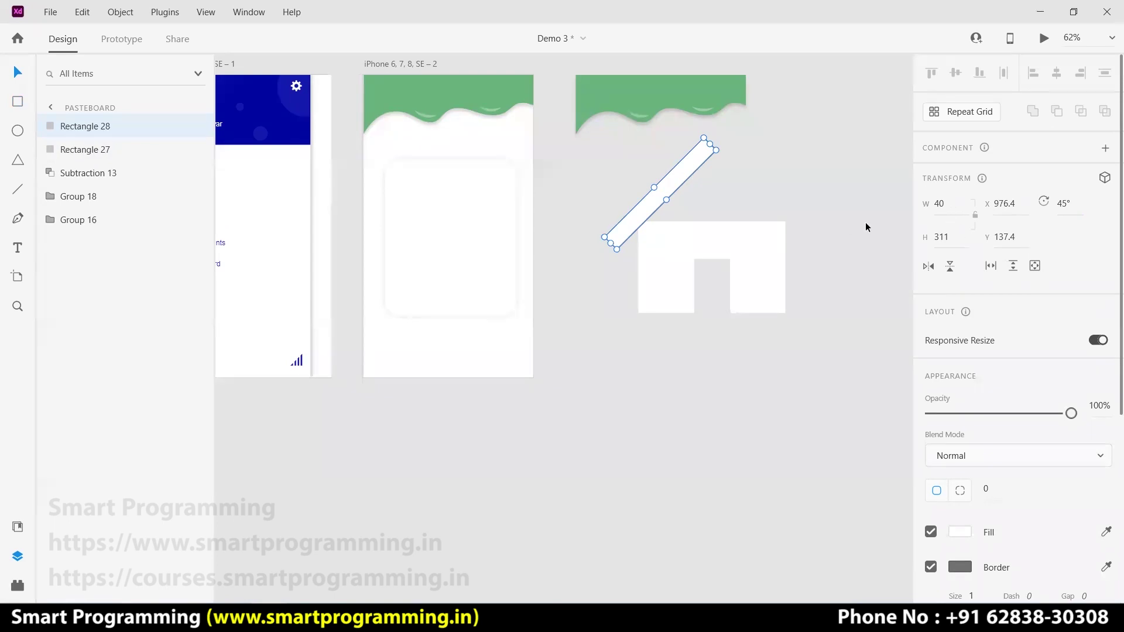
pyautogui.click(929, 266)
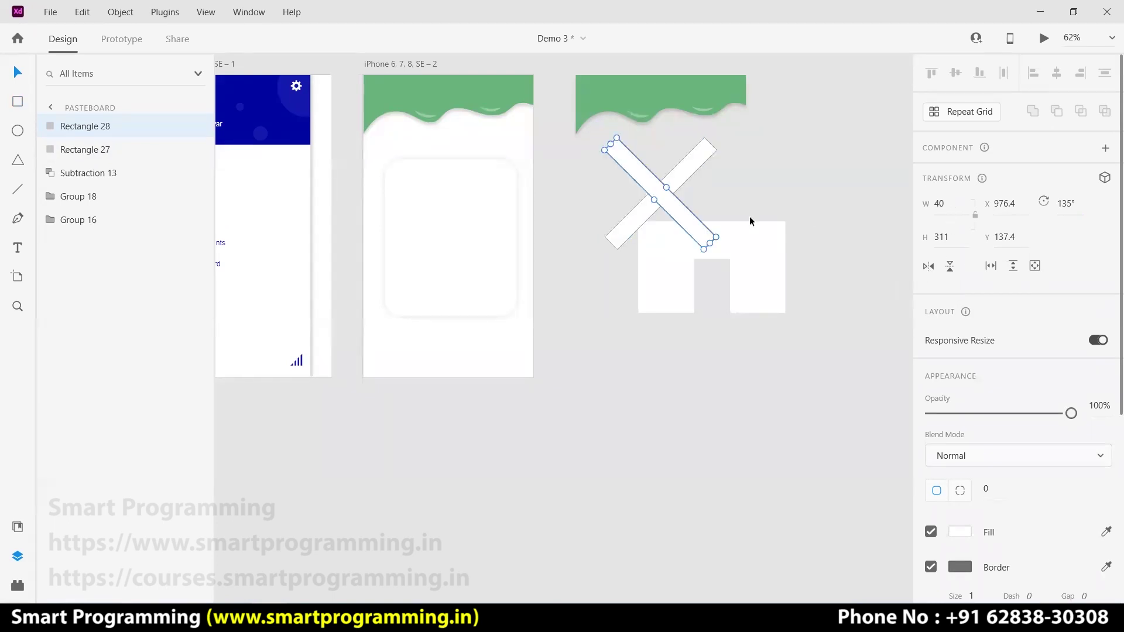
pyautogui.press('Right')
pyautogui.press('Right')
pyautogui.press('Right')
pyautogui.press('Right')
pyautogui.press('Right')
pyautogui.press('Right')
pyautogui.press('Right')
pyautogui.press('Right')
pyautogui.press('Right')
pyautogui.press('Right')
pyautogui.press('Right')
pyautogui.press('Right')
pyautogui.press('Right')
pyautogui.press('Right')
pyautogui.press('Right')
pyautogui.press('Right')
pyautogui.press('Right')
pyautogui.press('Right')
pyautogui.press('Right')
pyautogui.press('Right')
pyautogui.press('Right')
pyautogui.press('Right')
pyautogui.press('Right')
pyautogui.press('Right')
pyautogui.press('Right')
pyautogui.press('Right')
pyautogui.press('Right')
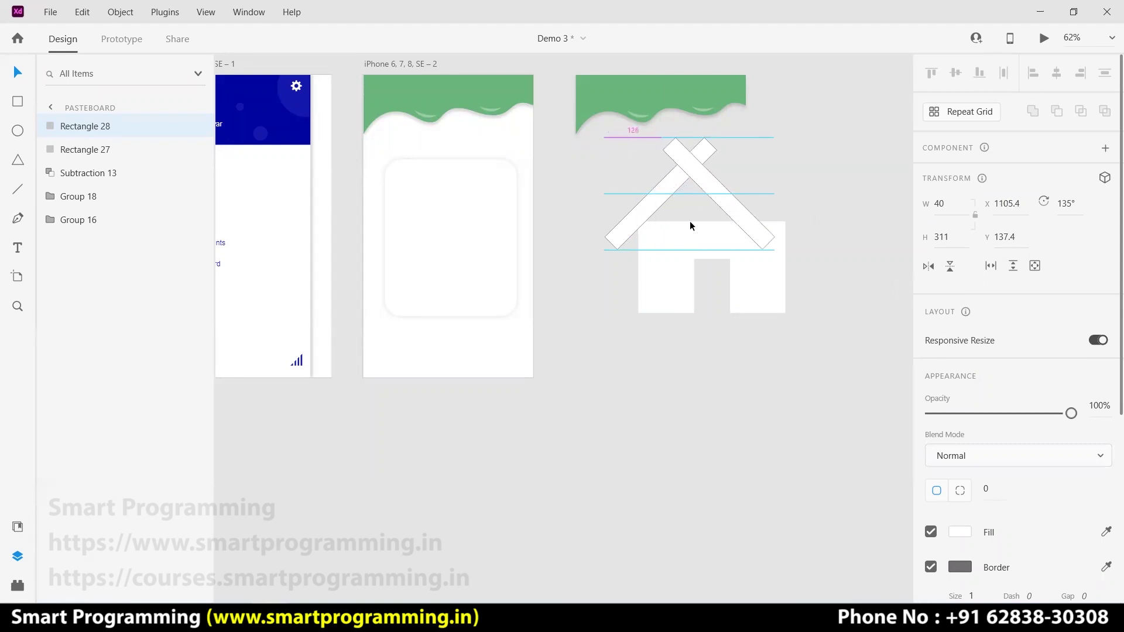
pyautogui.press('Right')
pyautogui.press('Right')
pyautogui.press('Right')
pyautogui.press('Right')
pyautogui.press('Right')
pyautogui.press('Right')
pyautogui.press('Right')
pyautogui.press('Right')
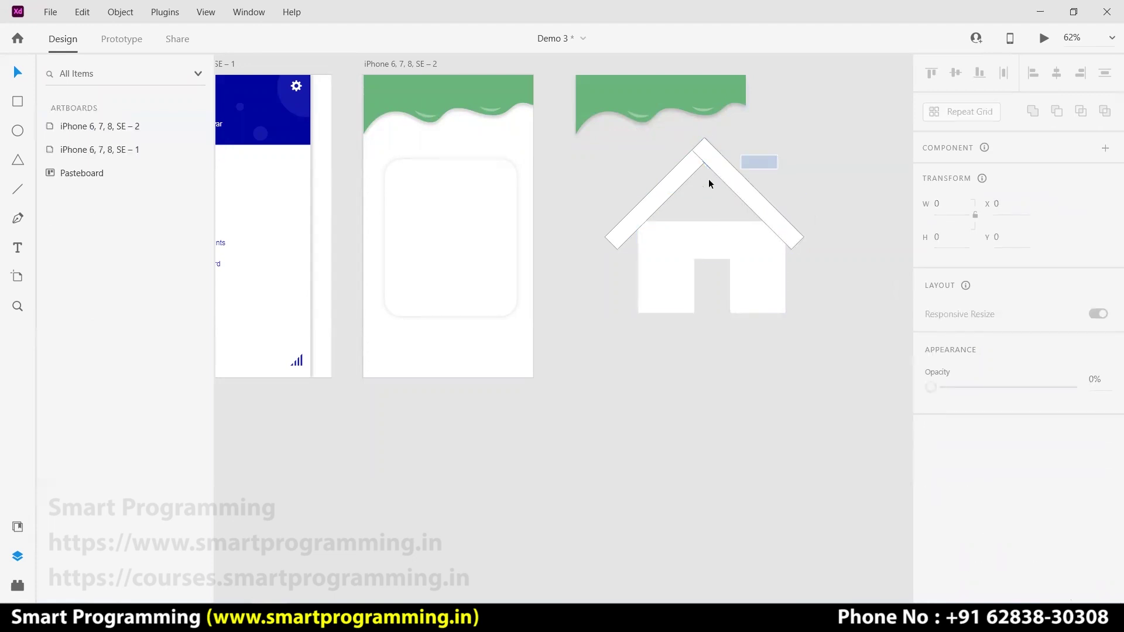
pyautogui.moveTo(708, 178); pyautogui.dragTo(834, 168)
pyautogui.click(1033, 111)
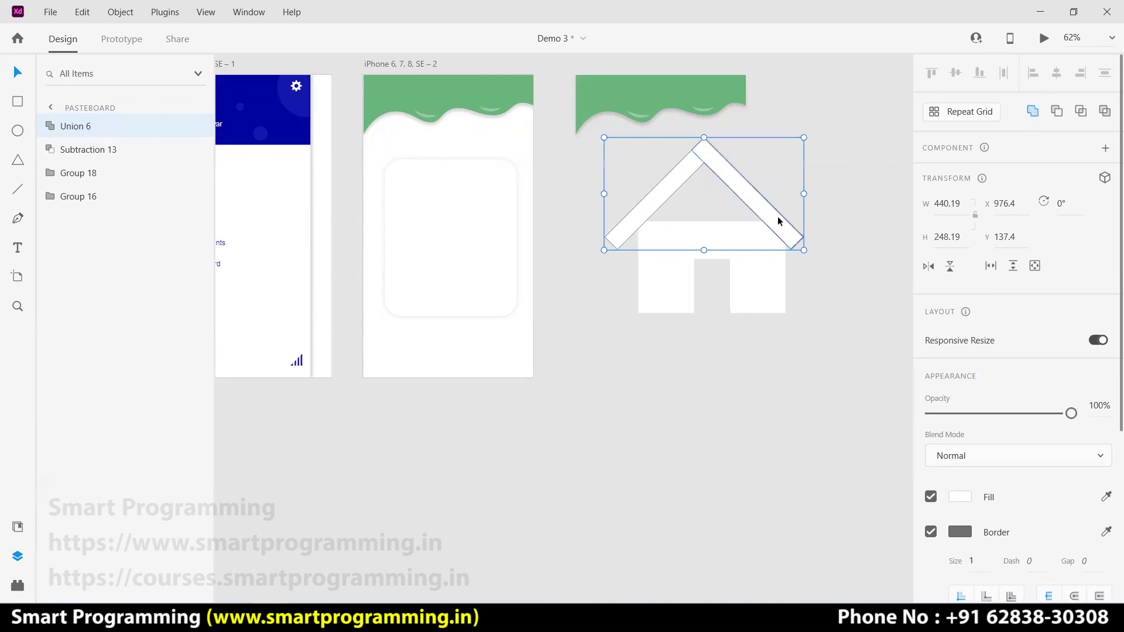
pyautogui.hotkey('ctrl', 'g')
# Move the roof into position over the house base
pyautogui.click(785, 308)
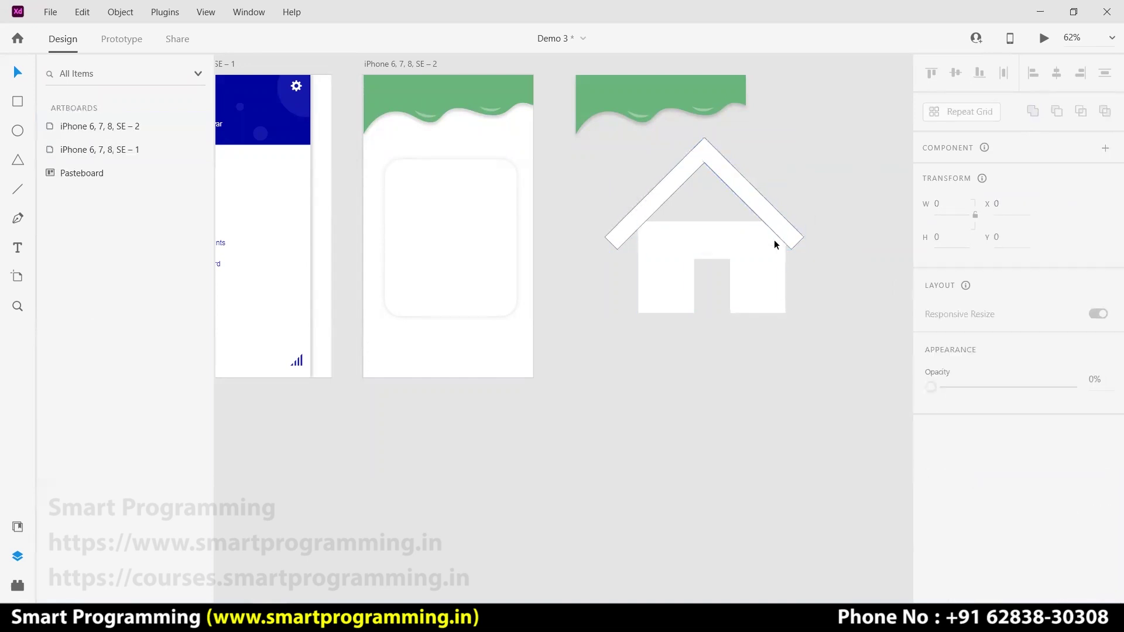
pyautogui.moveTo(755, 201); pyautogui.dragTo(761, 205)
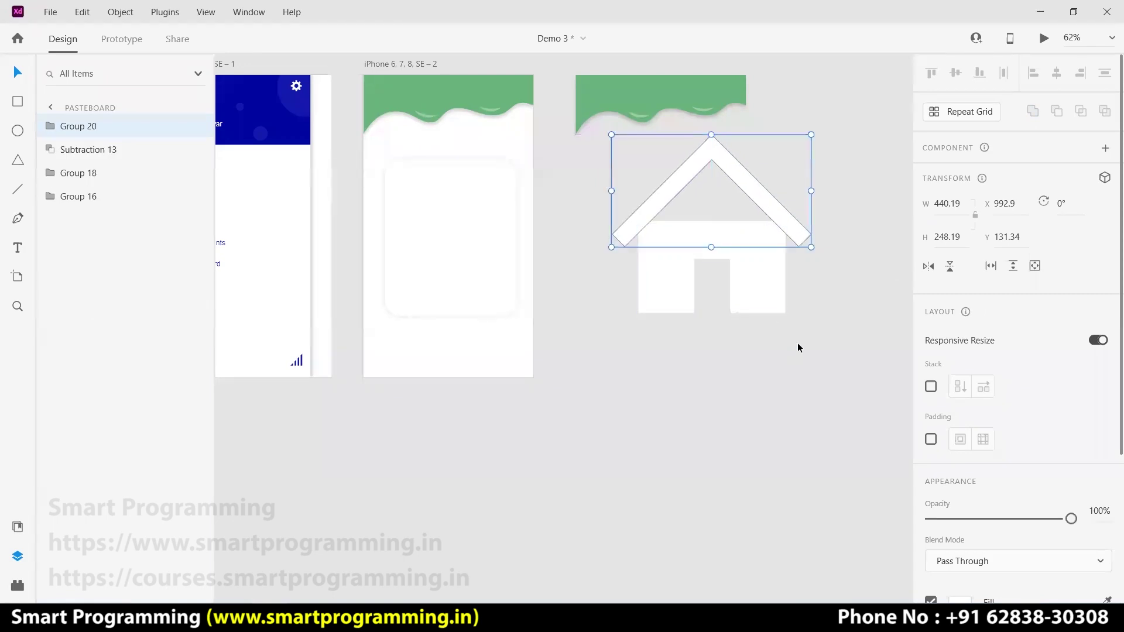
pyautogui.scroll(-3, 930, 456)
pyautogui.click(931, 434)
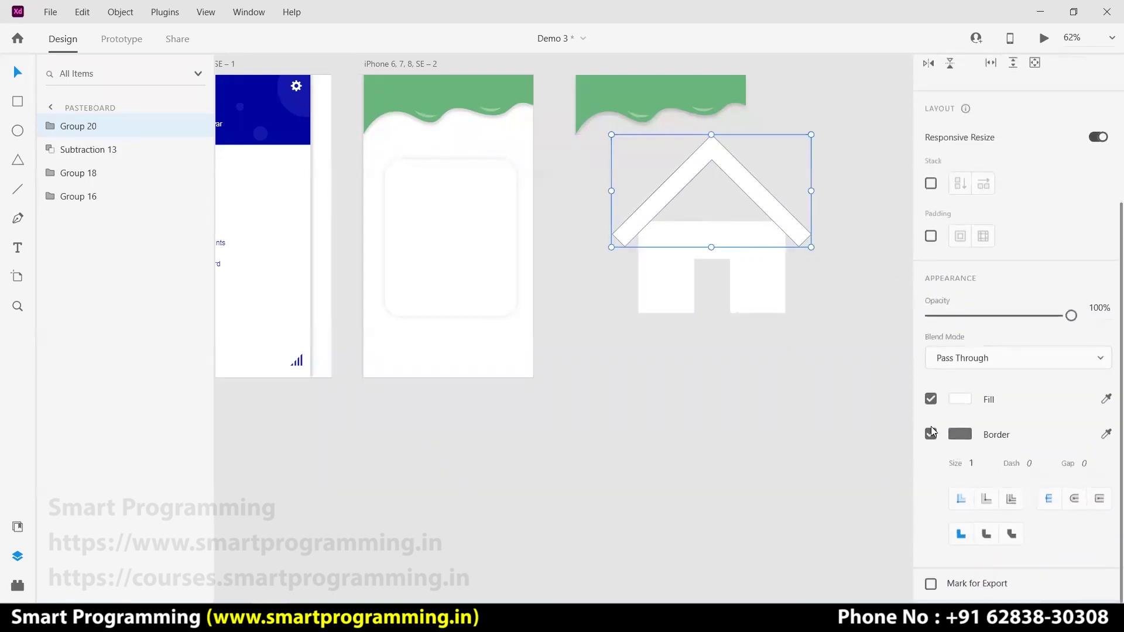
pyautogui.click(931, 433)
pyautogui.click(826, 350)
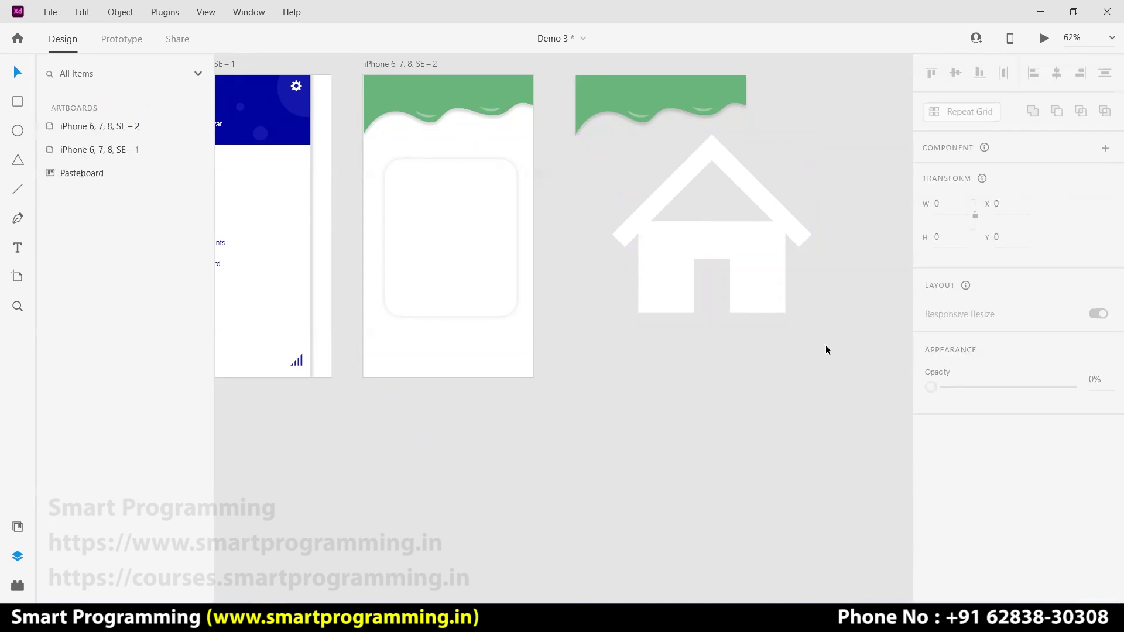
# Unite the roof and base with Add into one house shape and group it
pyautogui.moveTo(814, 351); pyautogui.dragTo(648, 188)
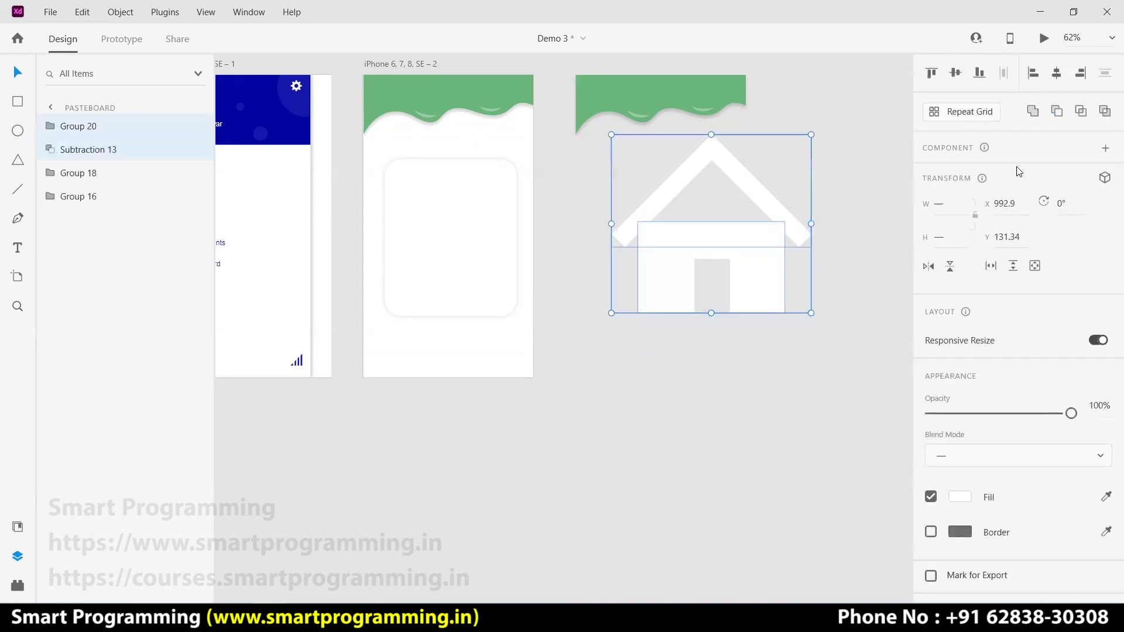
pyautogui.click(1033, 112)
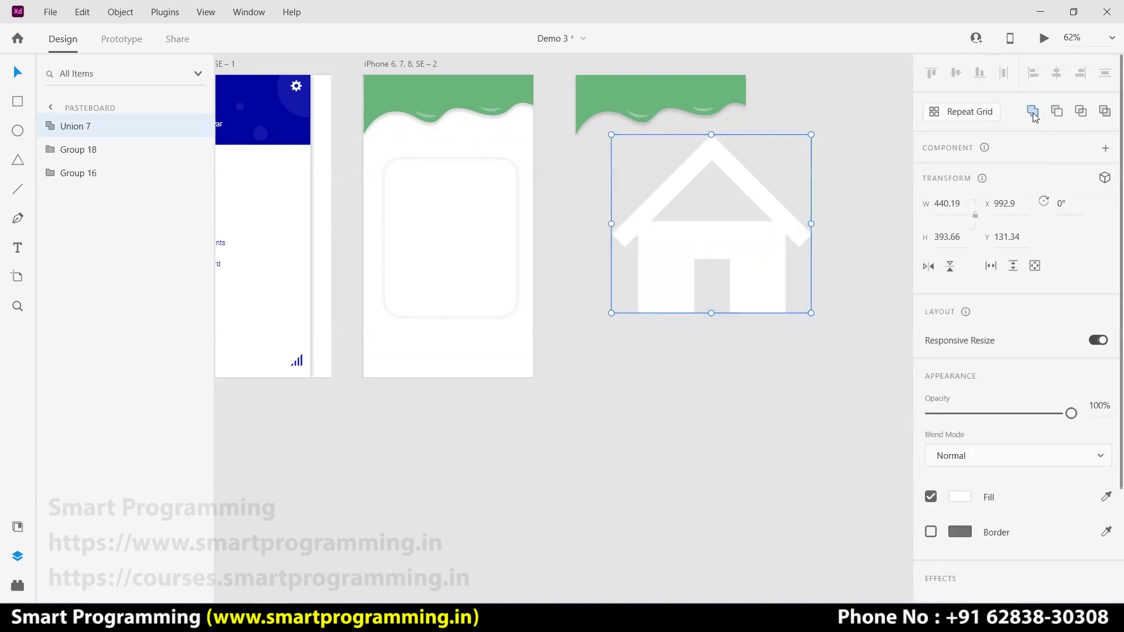
pyautogui.moveTo(831, 346); pyautogui.dragTo(669, 202)
pyautogui.hotkey('ctrl', 'g')
# Fill the house group with the blue swatch
pyautogui.click(798, 347)
pyautogui.click(761, 252)
pyautogui.scroll(-2, 959, 417)
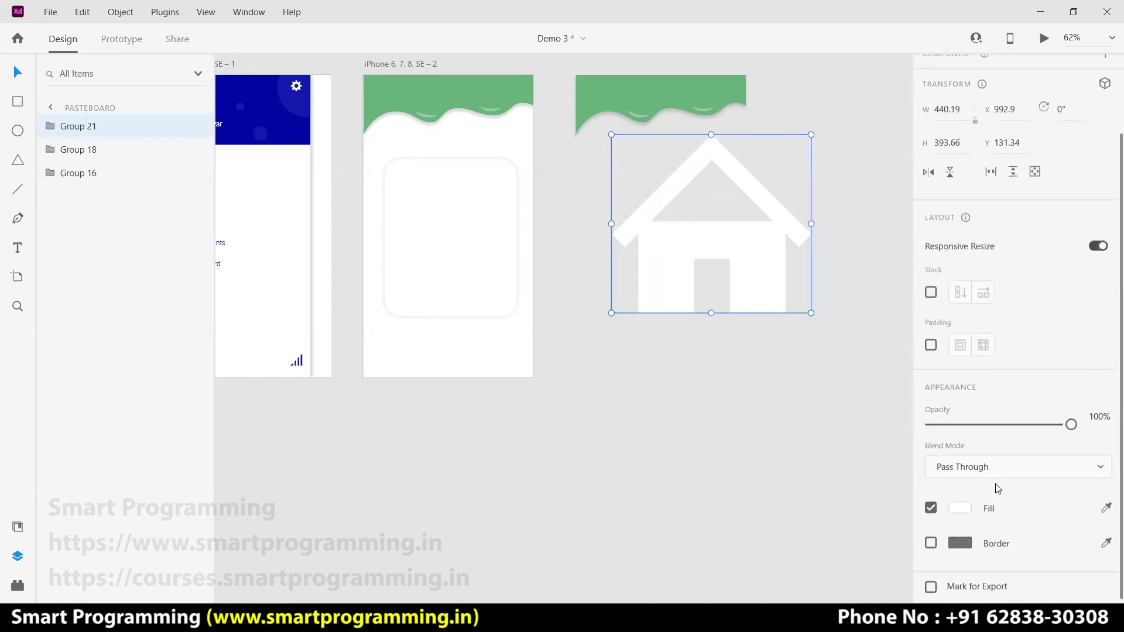
pyautogui.click(955, 504)
pyautogui.click(777, 580)
# Shrink the blue house down to about 47 × 42
pyautogui.click(637, 404)
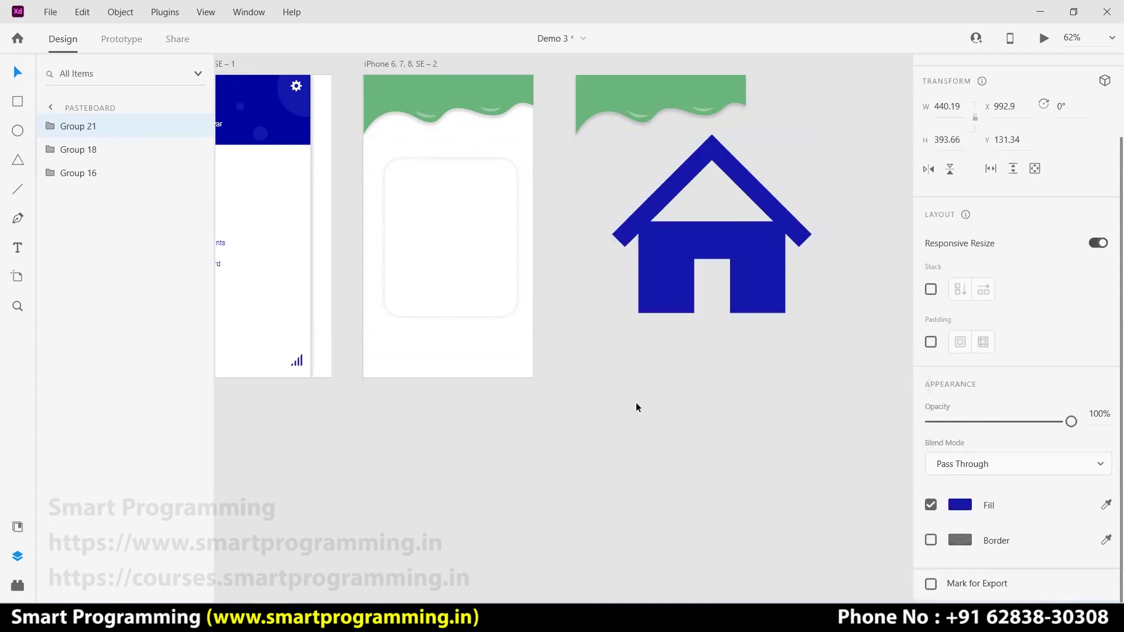
pyautogui.click(649, 243)
pyautogui.moveTo(811, 314)
pyautogui.mouseDown()
pyautogui.moveTo(628, 152)
pyautogui.moveTo(637, 157)
pyautogui.mouseUp()
# Move the house icon onto the drawer menu artboard below Dashboard
pyautogui.moveTo(448, 410); pyautogui.dragTo(707, 451)
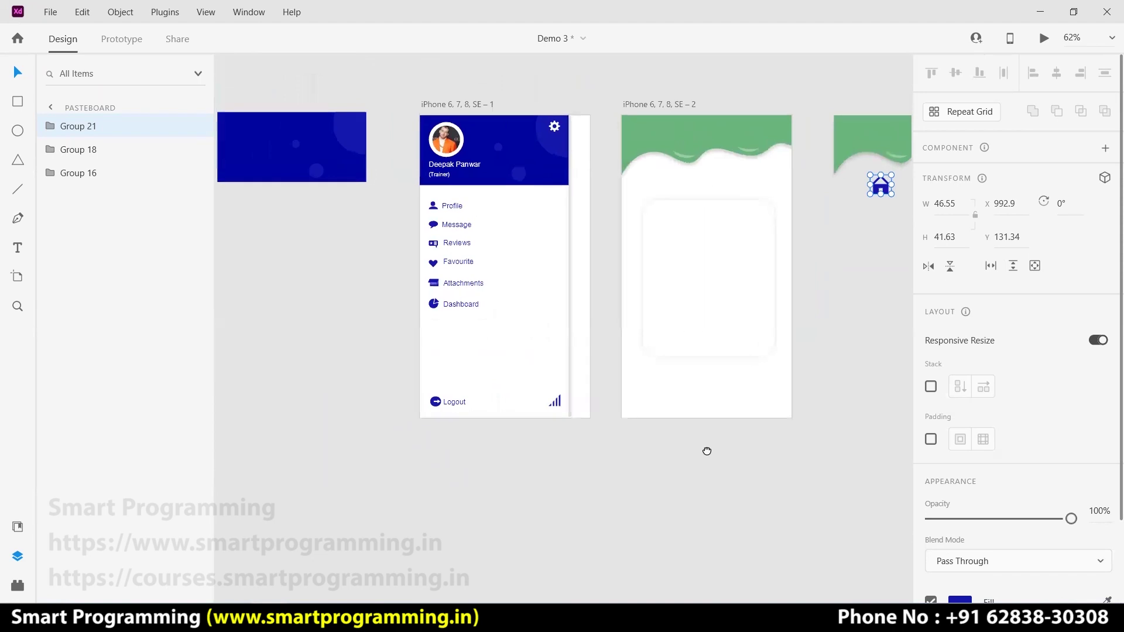
pyautogui.moveTo(873, 191); pyautogui.dragTo(431, 338)
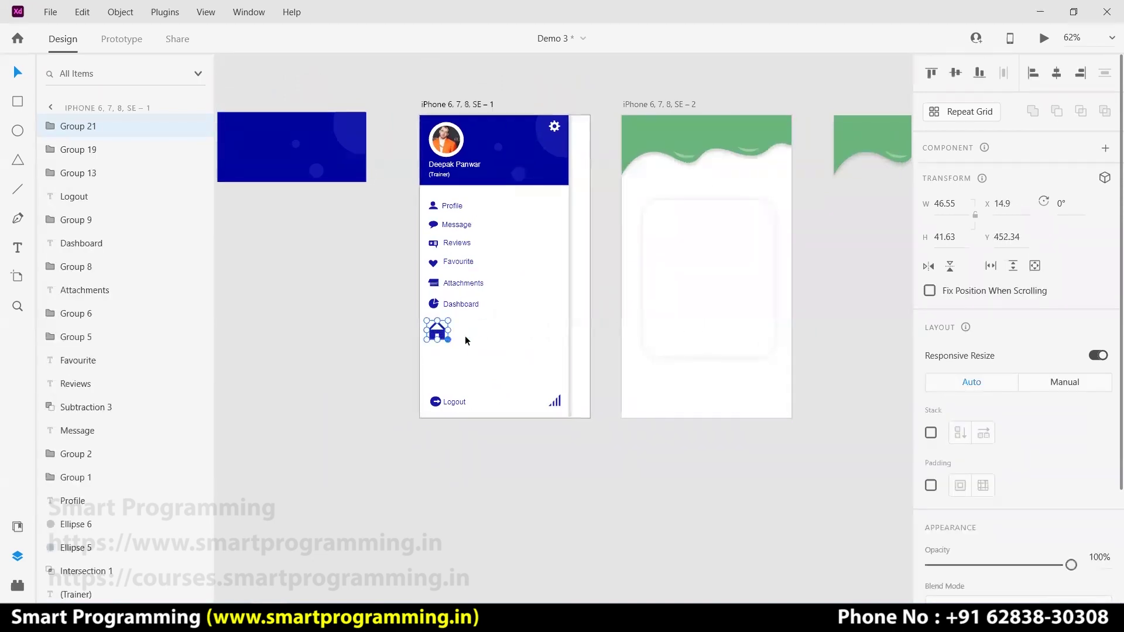
pyautogui.scroll(2, 479, 335)
pyautogui.scroll(3, 479, 336)
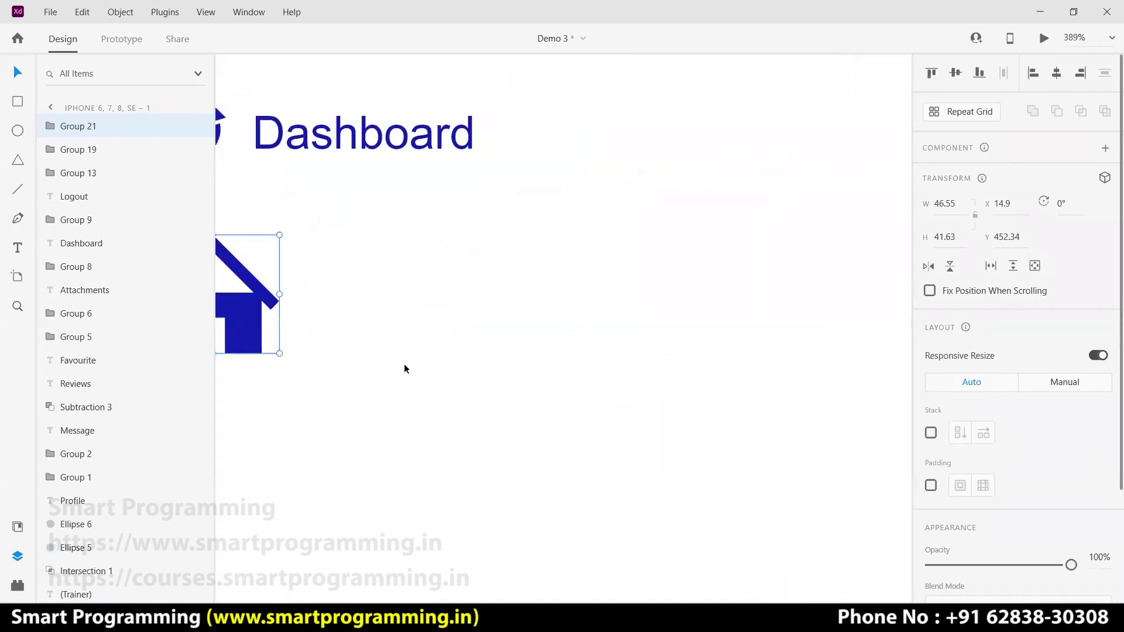
pyautogui.moveTo(404, 369); pyautogui.dragTo(679, 397)
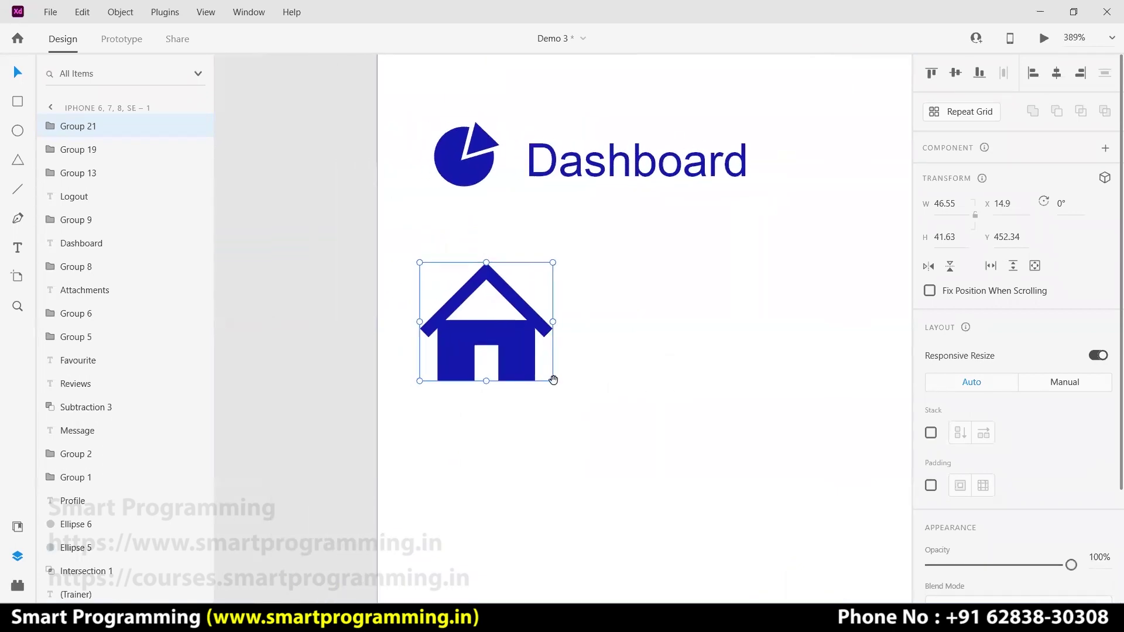
# Shrink the house icon to match the other menu icons
pyautogui.moveTo(550, 382); pyautogui.dragTo(465, 283)
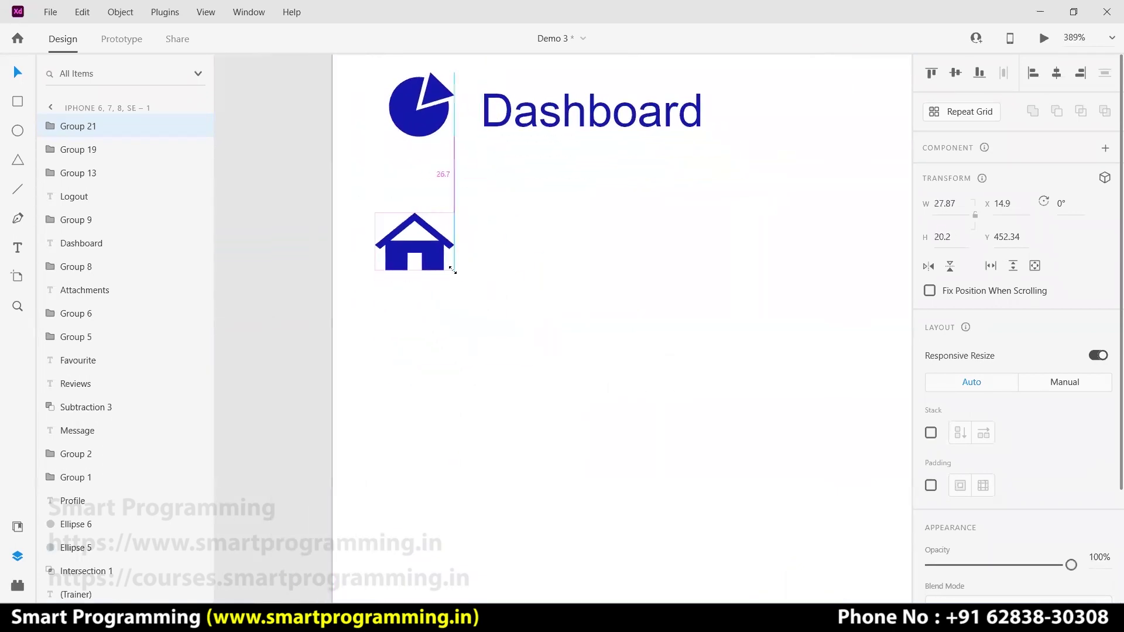
pyautogui.hotkey('ctrl', 'z')
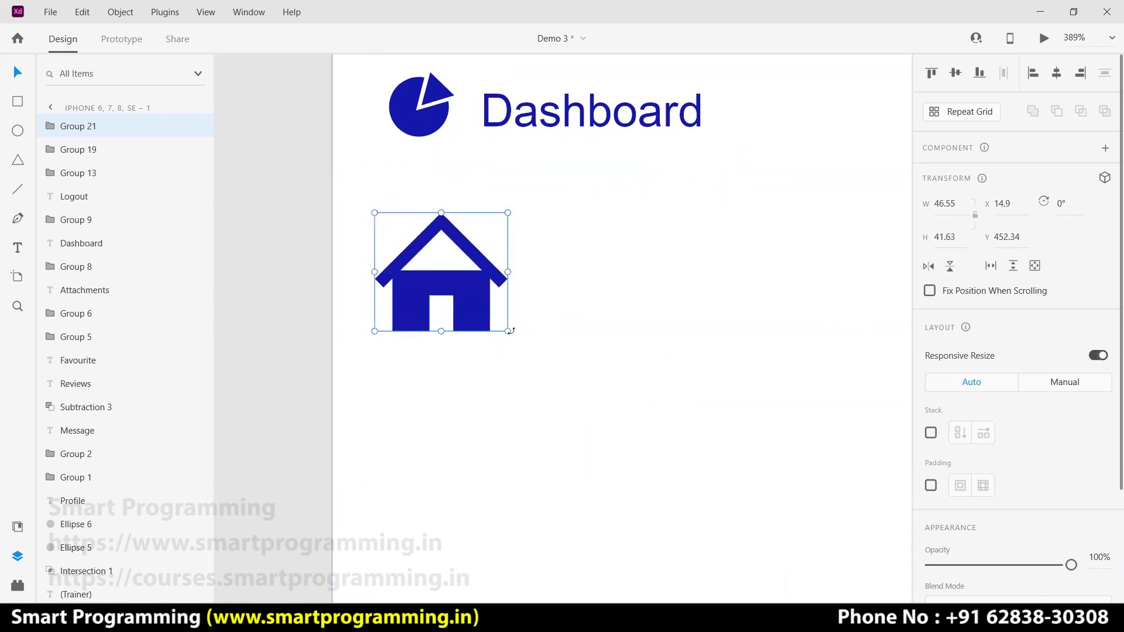
pyautogui.moveTo(508, 332); pyautogui.dragTo(436, 267)
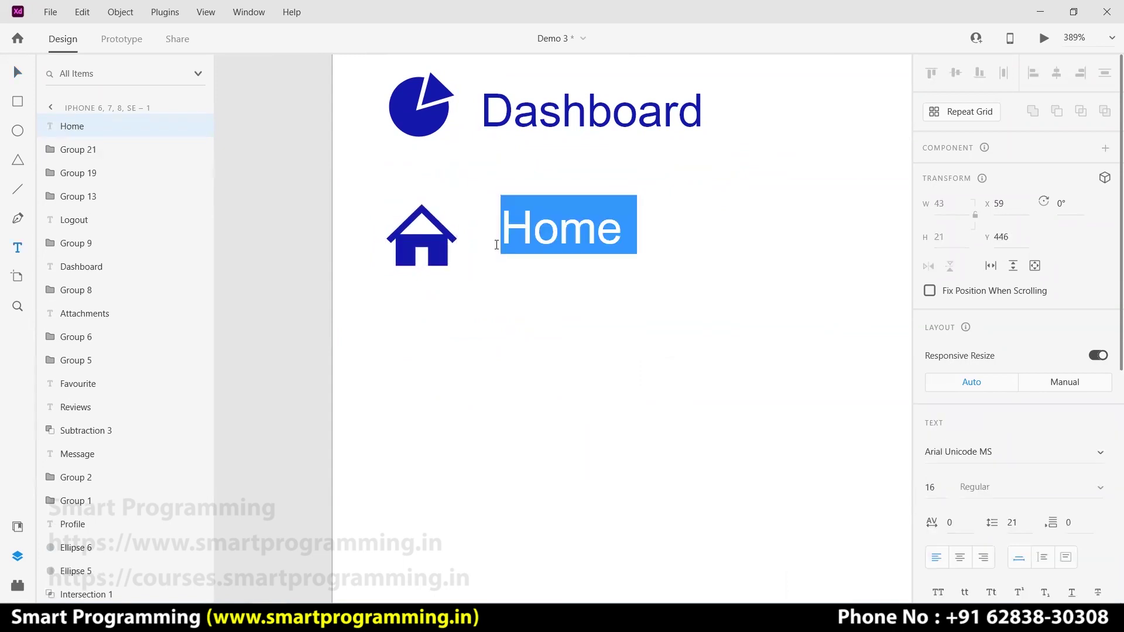
# Fill the Home label text blue
pyautogui.scroll(-1, 1017, 411)
pyautogui.scroll(-4, 989, 440)
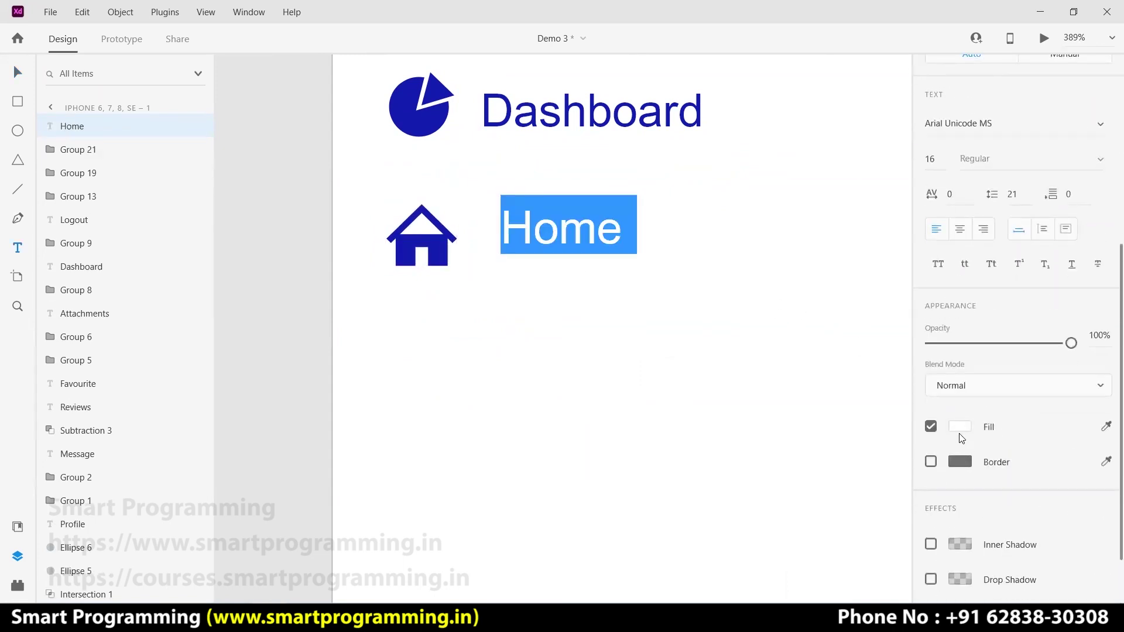
pyautogui.click(960, 434)
pyautogui.click(778, 513)
pyautogui.press('Escape')
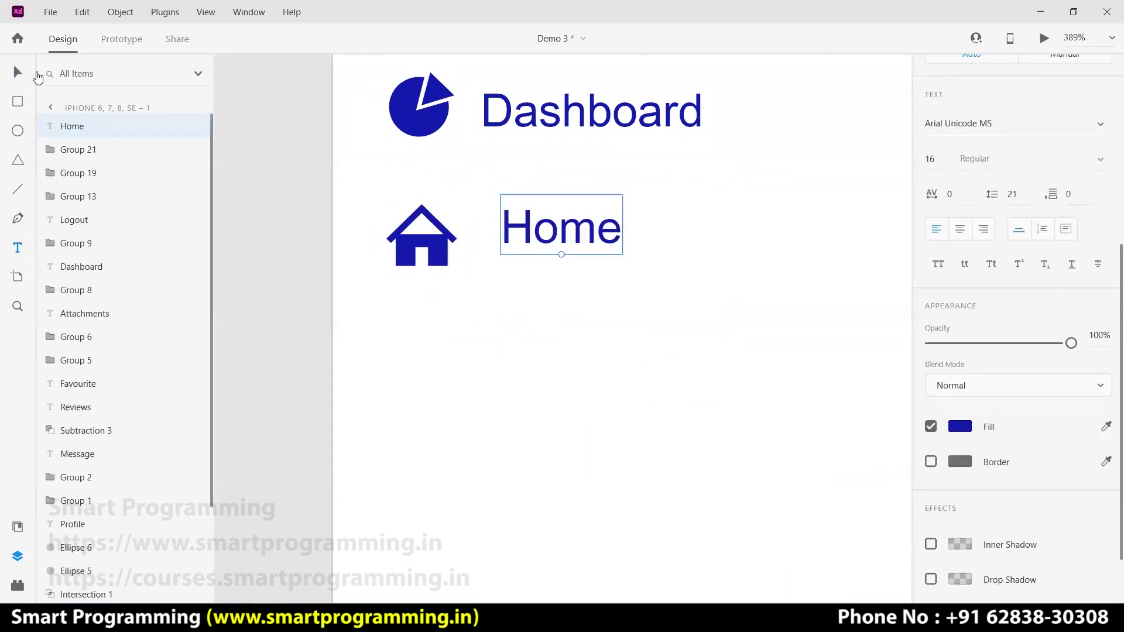
# Move the Home label left so it aligns with Dashboard
pyautogui.click(16, 73)
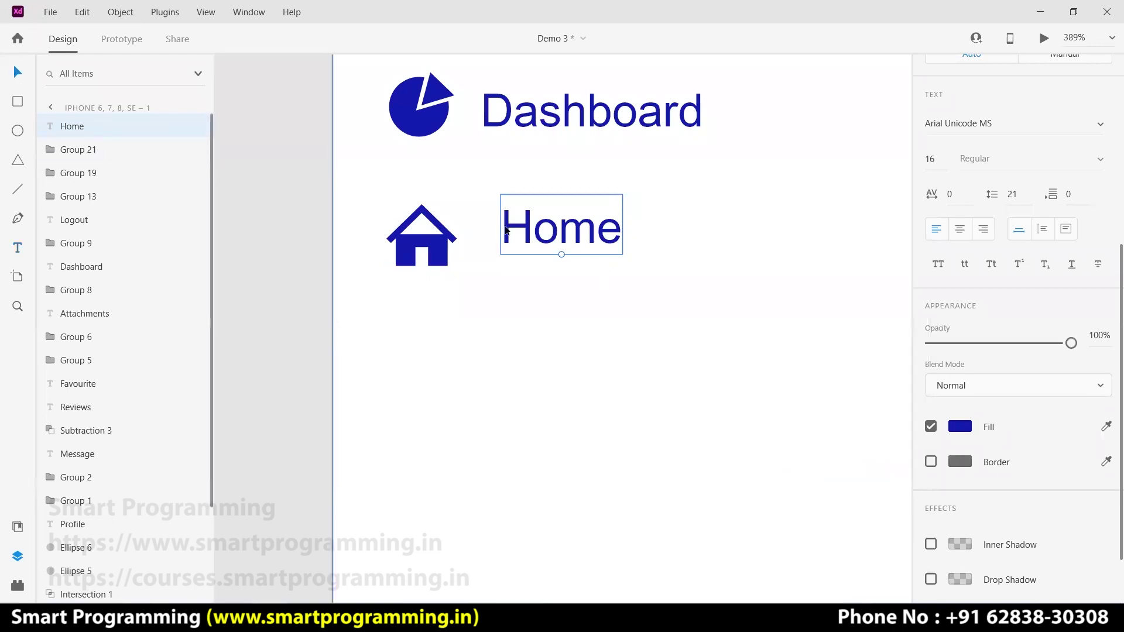
pyautogui.moveTo(564, 237); pyautogui.dragTo(543, 246)
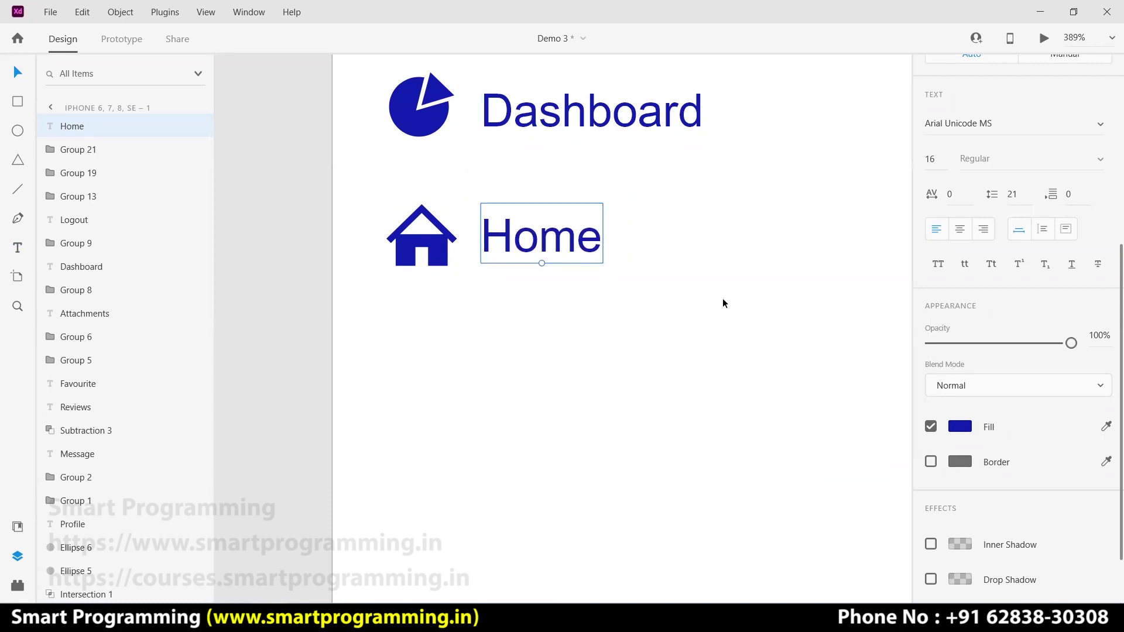
pyautogui.click(723, 299)
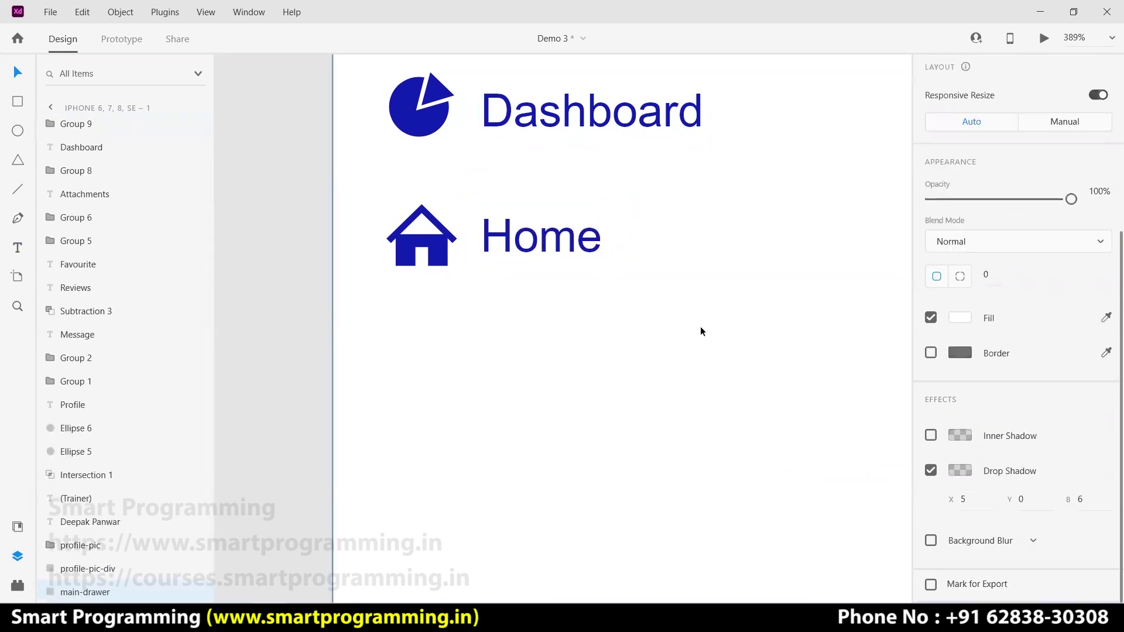
pyautogui.scroll(-5, 626, 420)
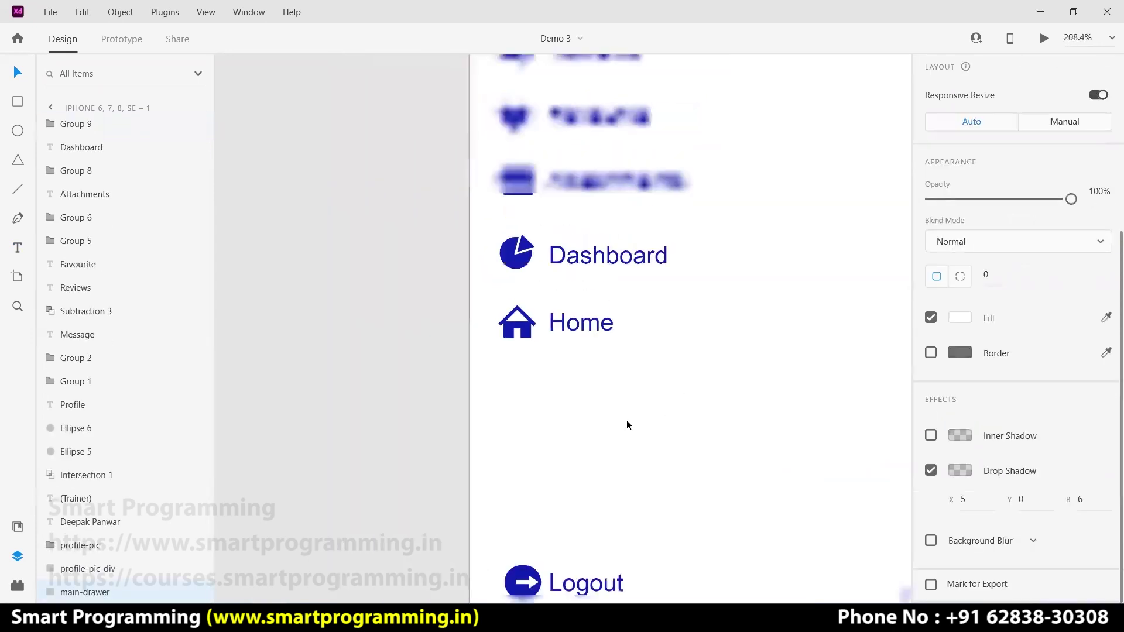
pyautogui.click(17, 130)
# Draw a large face circle with two small eye circles inside it
pyautogui.moveTo(293, 237); pyautogui.dragTo(489, 433)
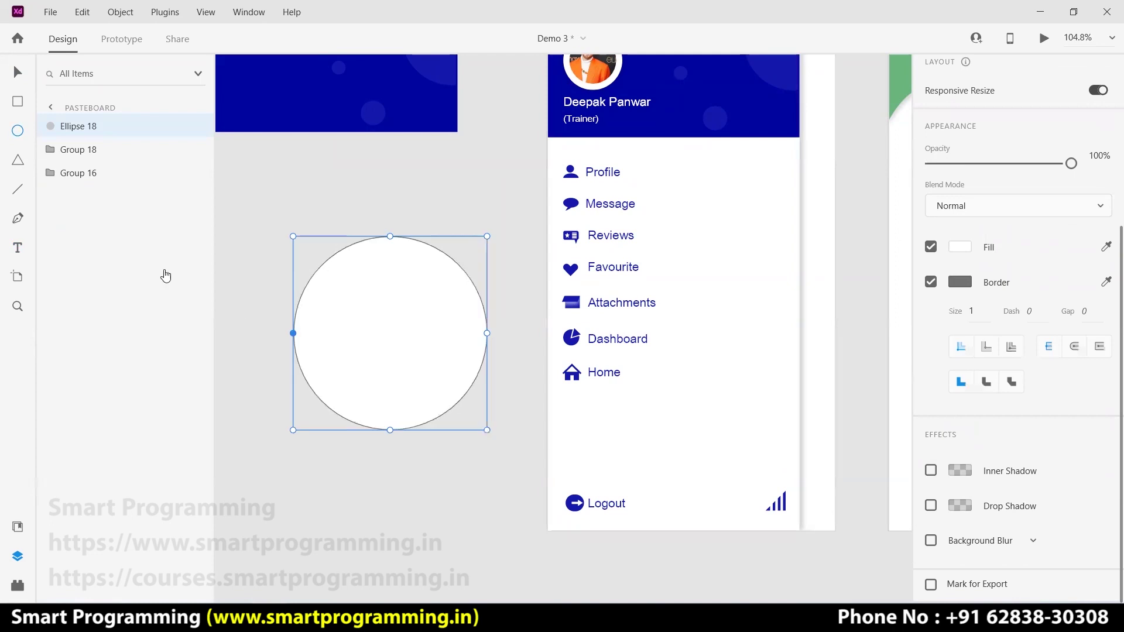
pyautogui.click(17, 72)
pyautogui.click(363, 185)
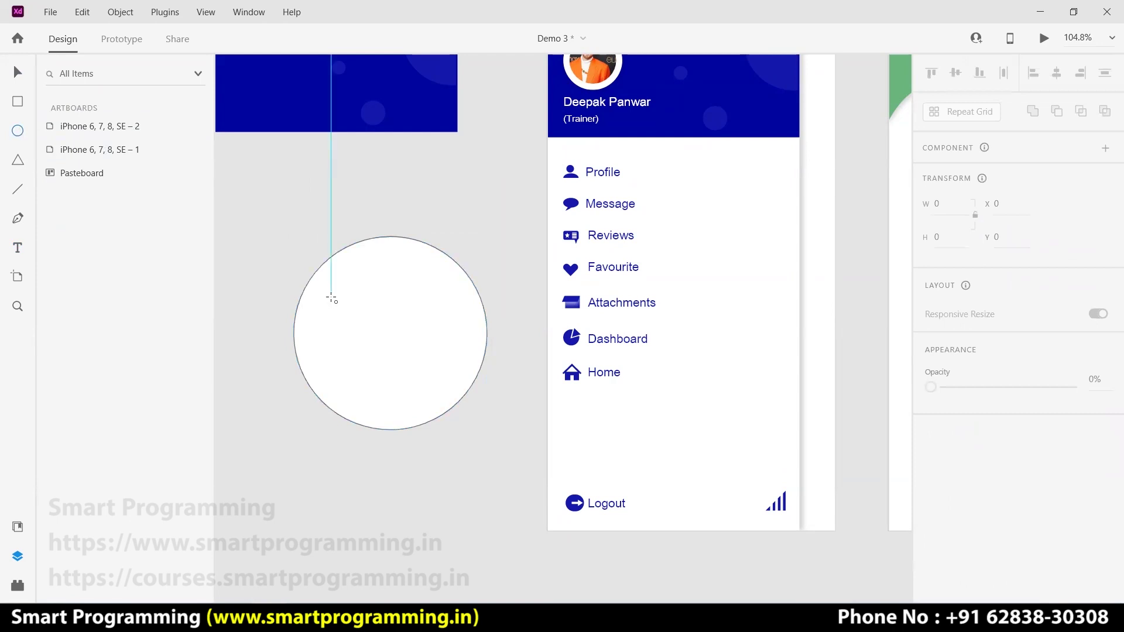
pyautogui.moveTo(331, 298); pyautogui.dragTo(367, 327)
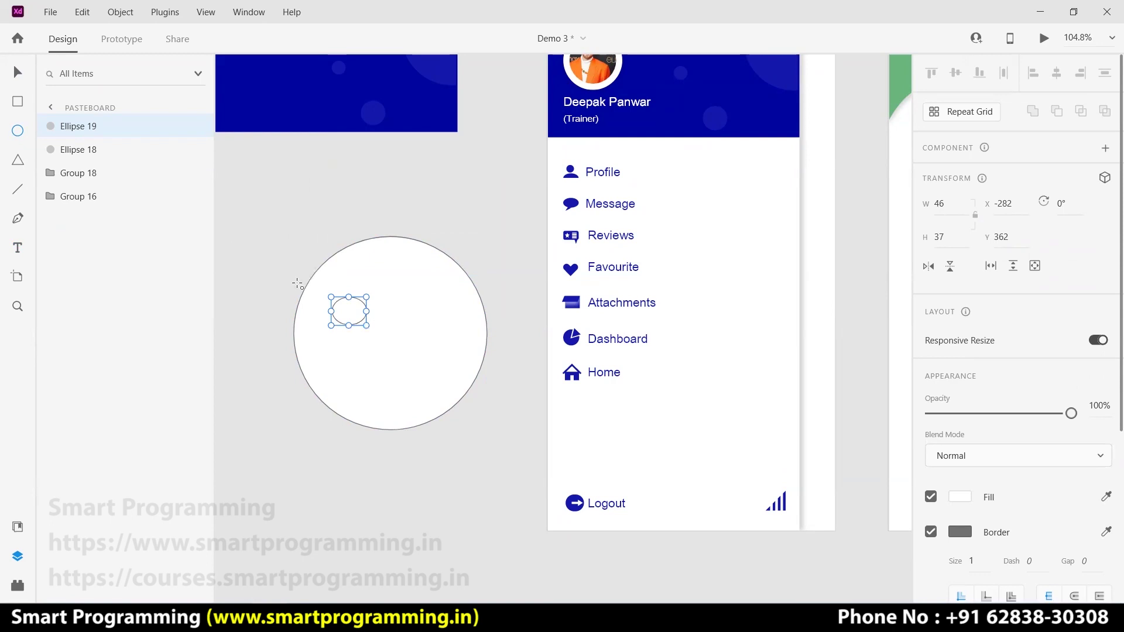
pyautogui.hotkey('ctrl', 'z')
pyautogui.moveTo(328, 292); pyautogui.dragTo(359, 322)
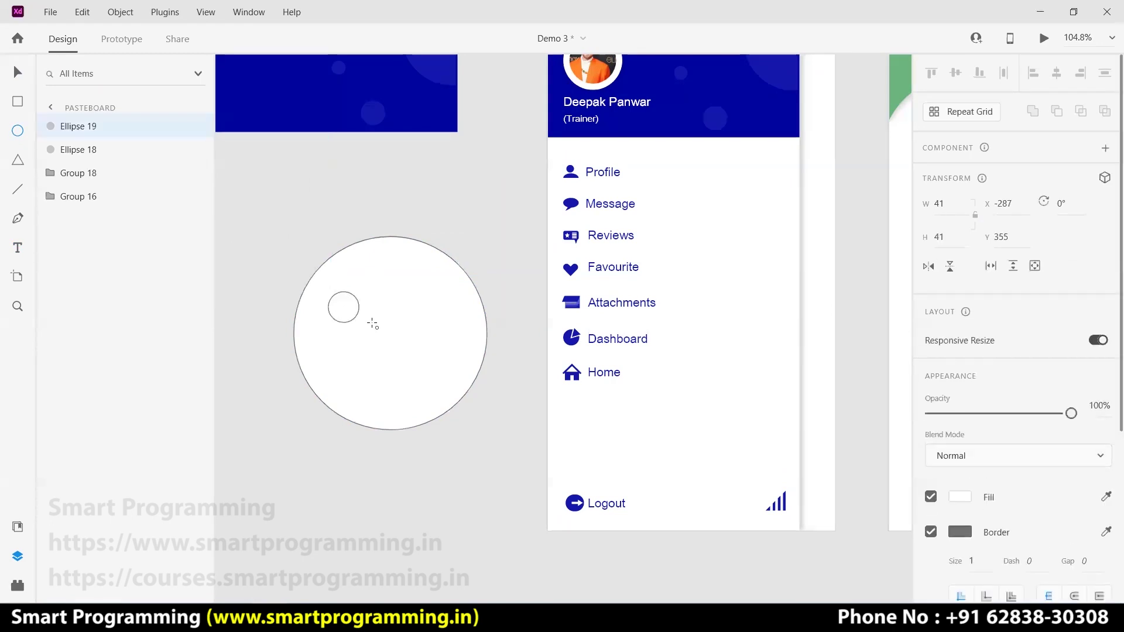
pyautogui.moveTo(408, 292); pyautogui.dragTo(441, 322)
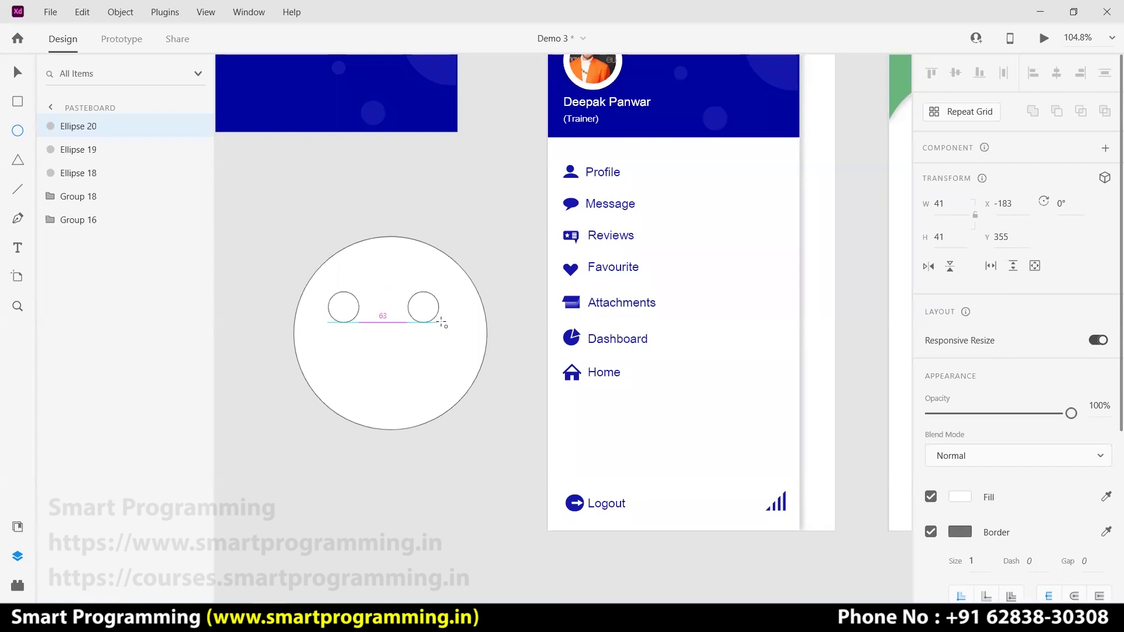
# Draw a circle and a wide overlapping ellipse below the face, and select both
pyautogui.click(17, 131)
pyautogui.moveTo(313, 481); pyautogui.dragTo(390, 559)
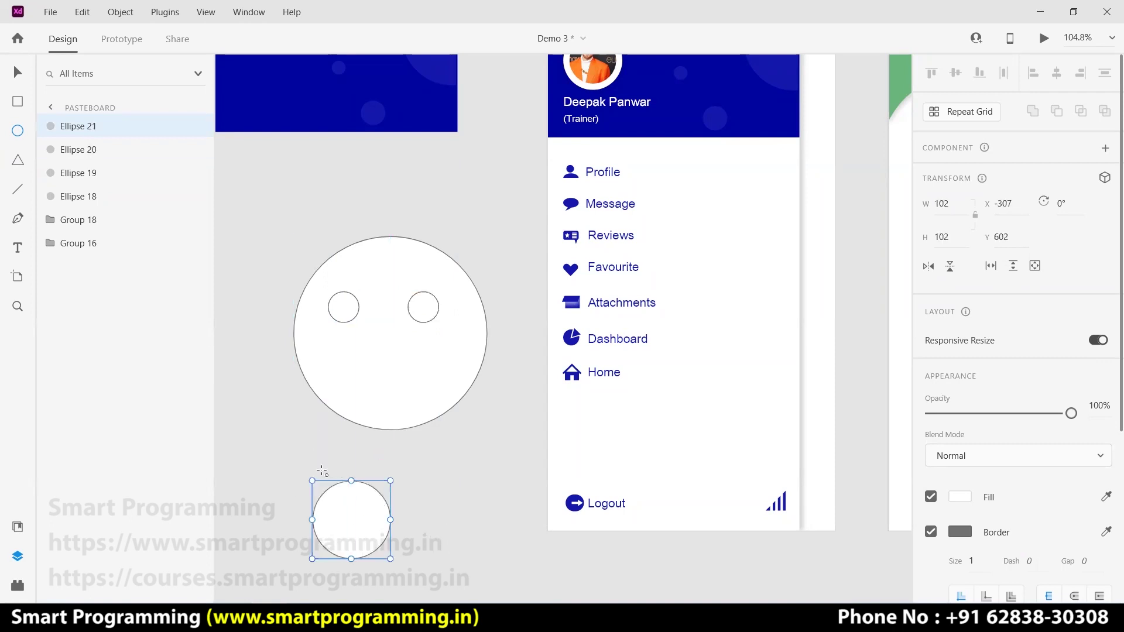
pyautogui.moveTo(289, 468); pyautogui.dragTo(429, 548)
pyautogui.moveTo(295, 511); pyautogui.dragTo(269, 513)
pyautogui.click(17, 72)
pyautogui.moveTo(434, 568); pyautogui.dragTo(339, 523)
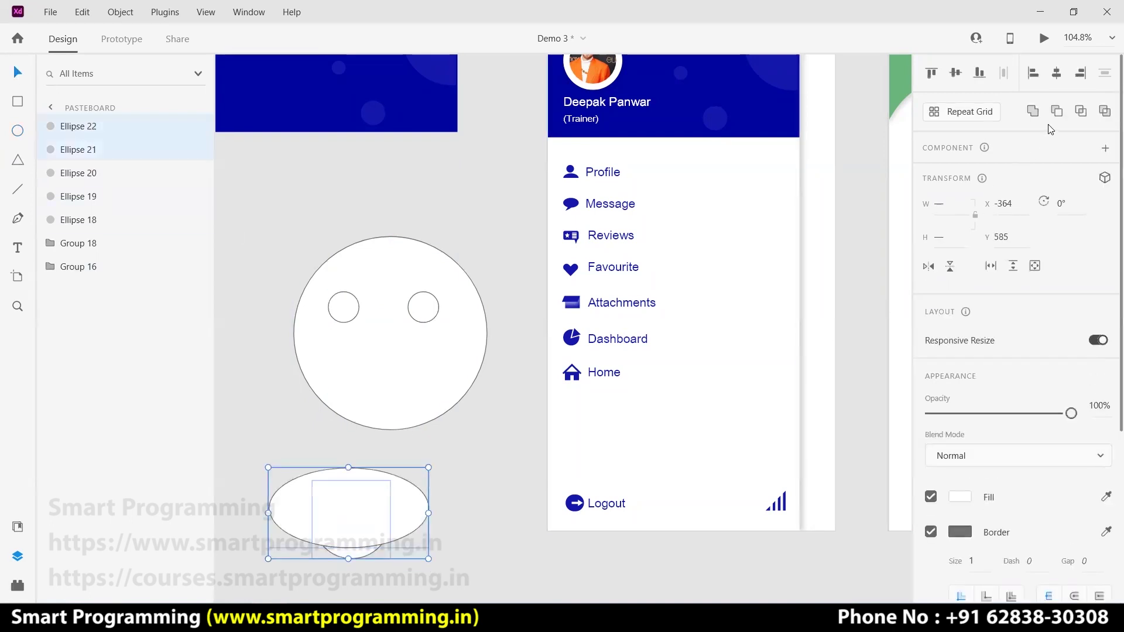
# Subtract the ellipses into a crescent, place it in the face as a mouth, and widen it
pyautogui.click(1058, 111)
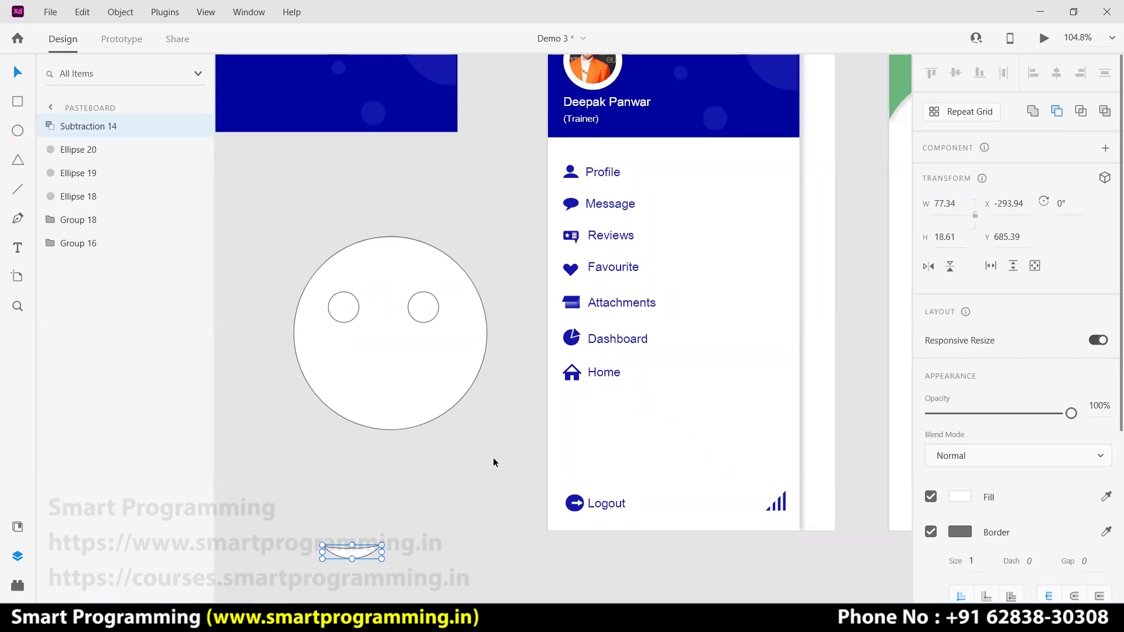
pyautogui.click(440, 482)
pyautogui.moveTo(360, 545); pyautogui.dragTo(390, 378)
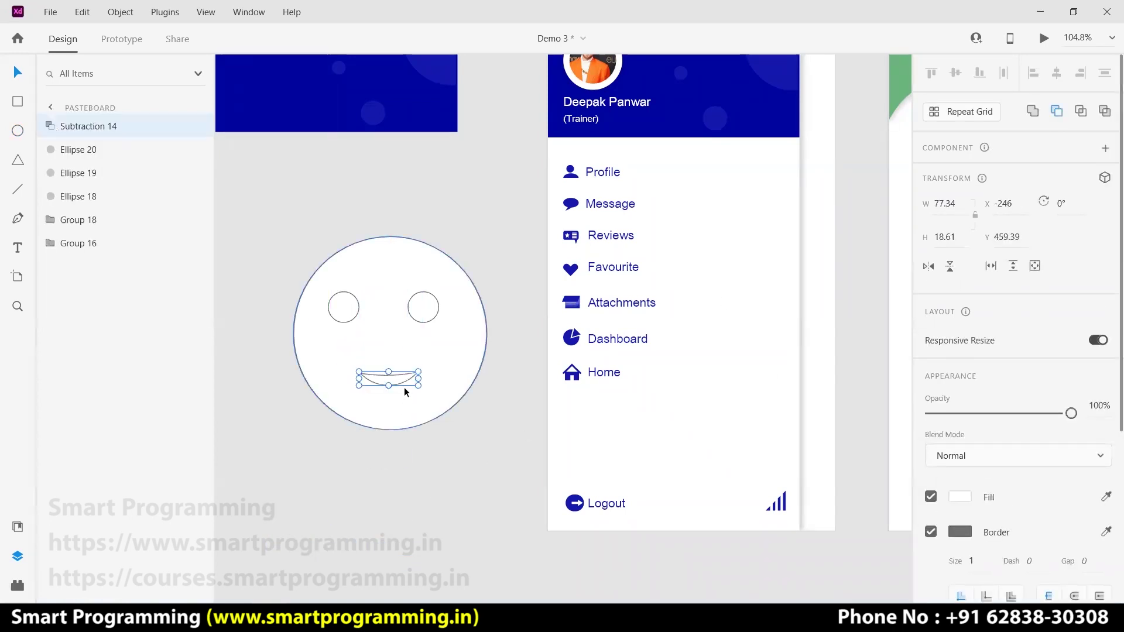
pyautogui.moveTo(418, 375); pyautogui.dragTo(433, 376)
pyautogui.moveTo(359, 379); pyautogui.dragTo(350, 379)
# Reposition the two eyes so they are level and evenly spaced
pyautogui.moveTo(314, 235); pyautogui.dragTo(453, 431)
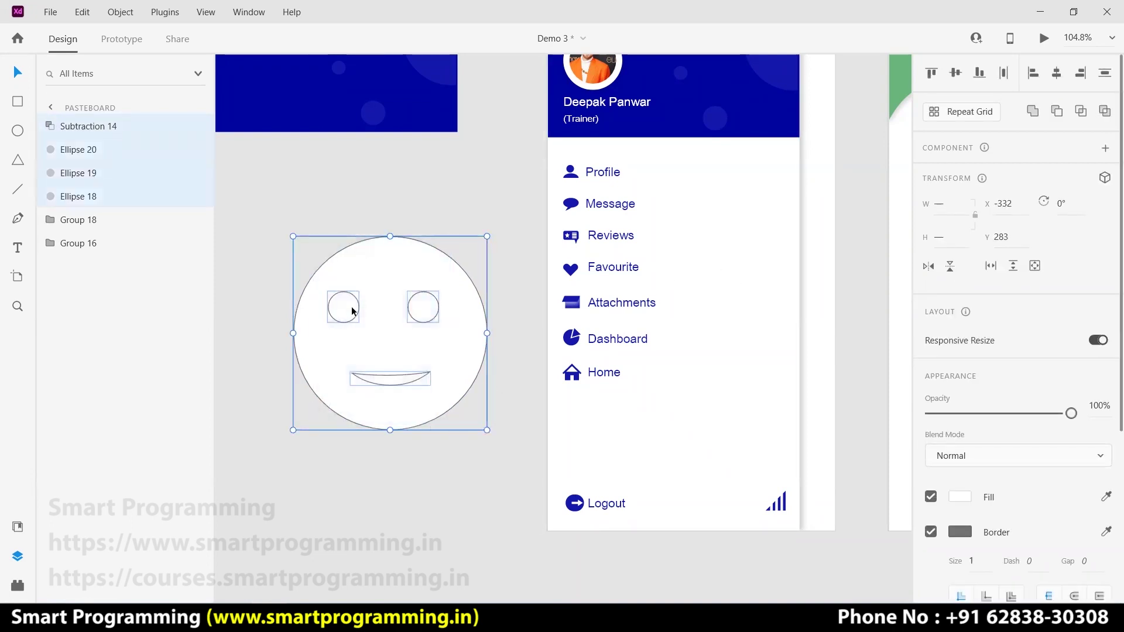
pyautogui.moveTo(262, 292); pyautogui.dragTo(500, 318)
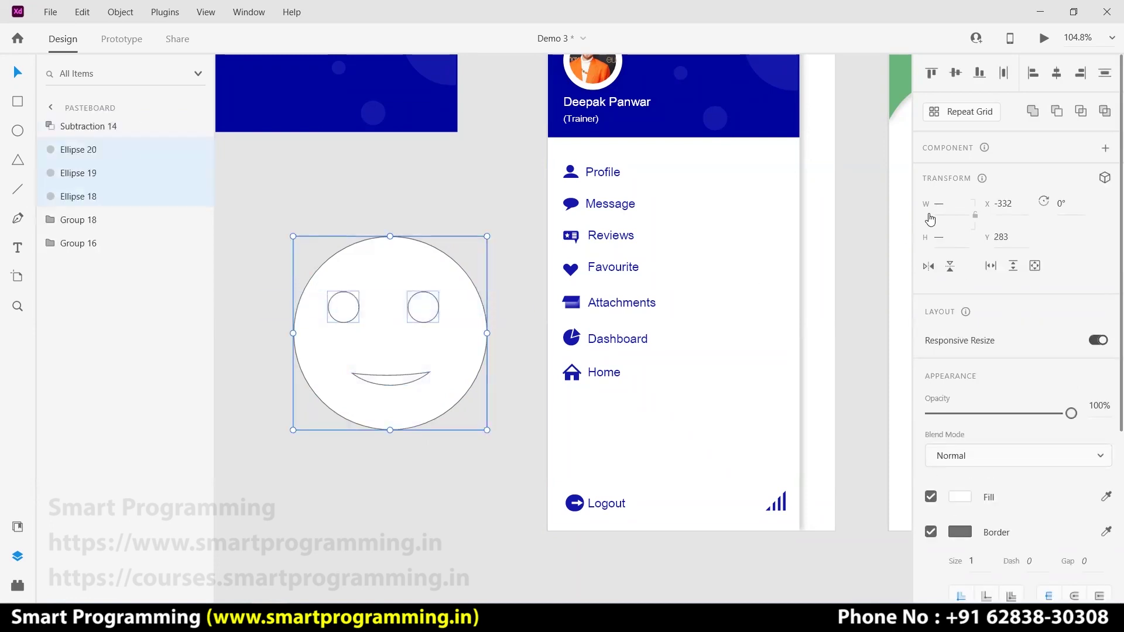
pyautogui.click(1003, 74)
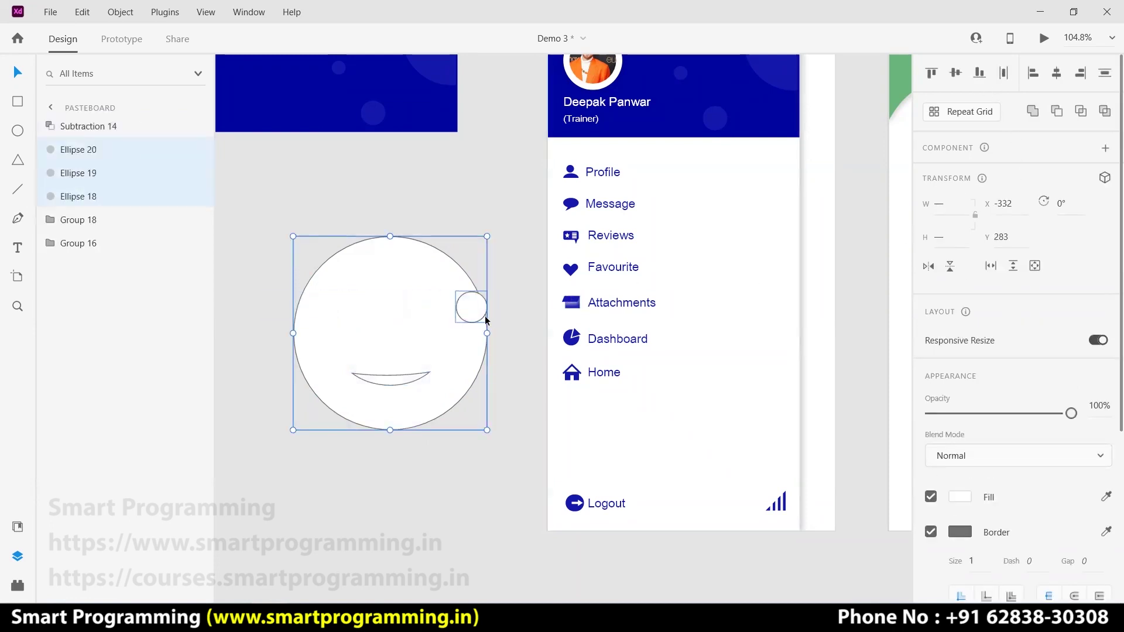
pyautogui.hotkey('ctrl', 'z')
pyautogui.click(420, 473)
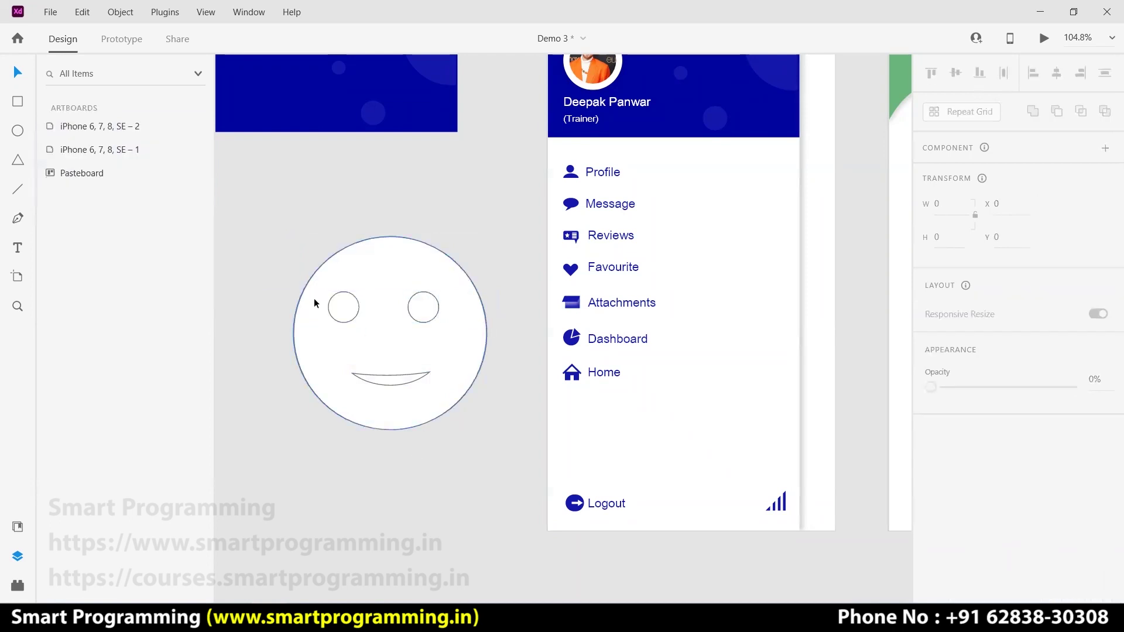
pyautogui.click(313, 333)
pyautogui.moveTo(343, 316); pyautogui.dragTo(350, 313)
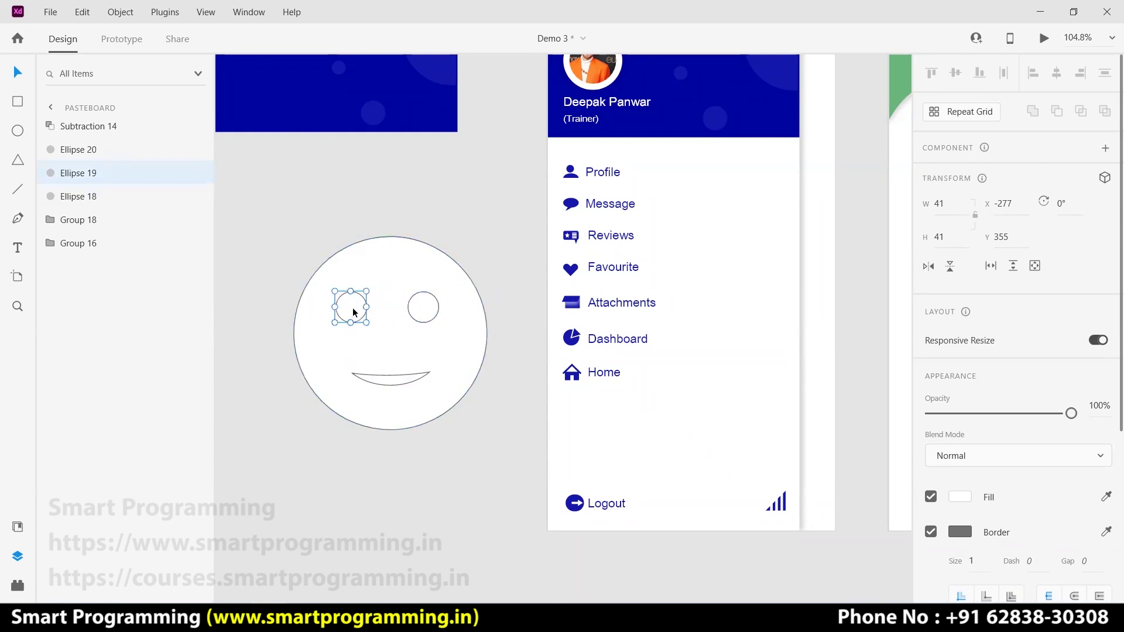
pyautogui.moveTo(424, 317); pyautogui.dragTo(427, 317)
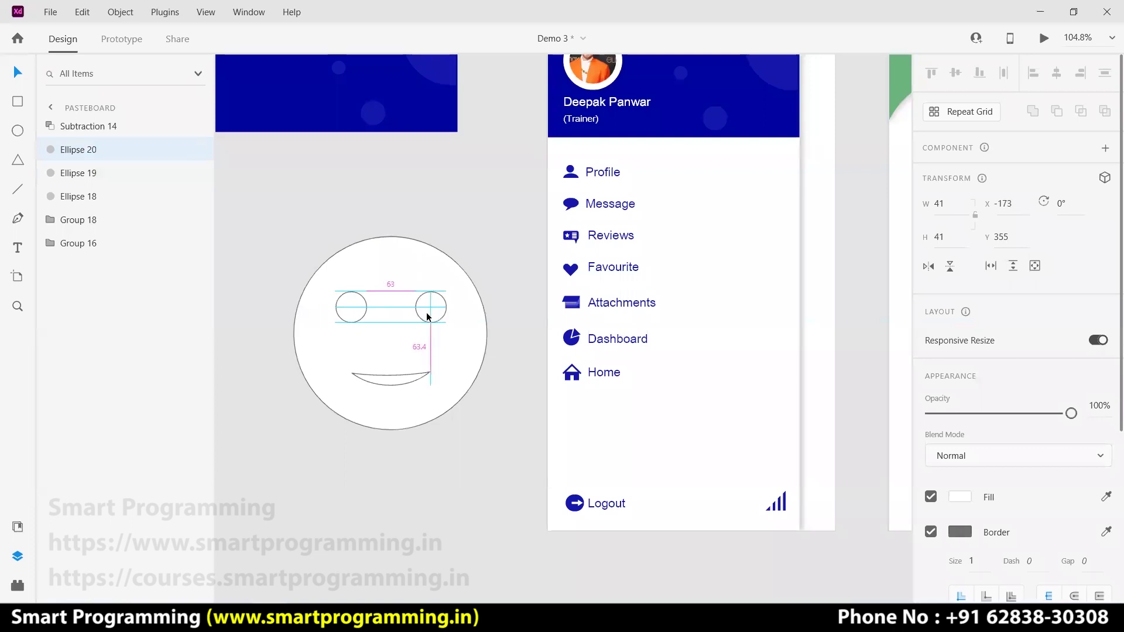
pyautogui.click(483, 462)
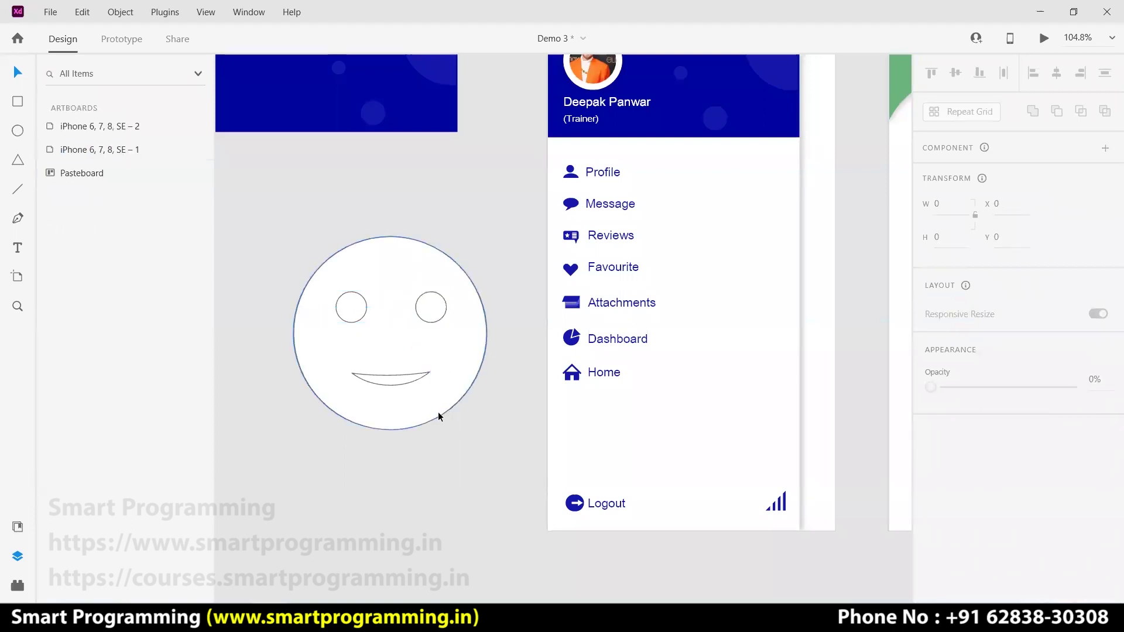
# Tilt the mouth slightly and select the whole face
pyautogui.click(391, 381)
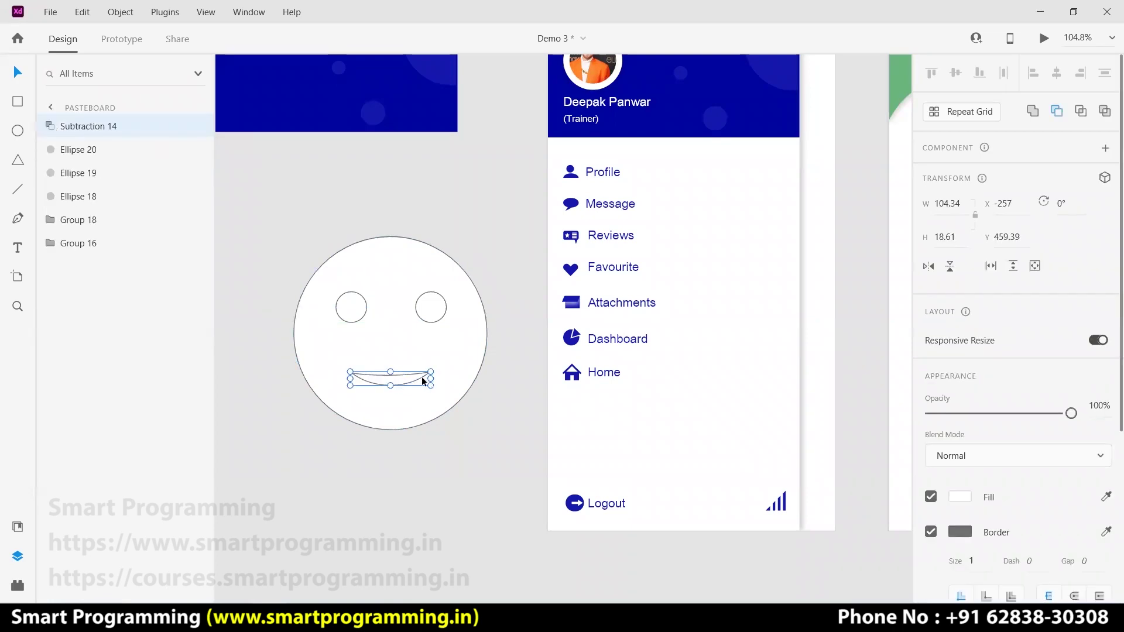
pyautogui.moveTo(437, 370); pyautogui.dragTo(437, 368)
pyautogui.moveTo(482, 465); pyautogui.dragTo(353, 322)
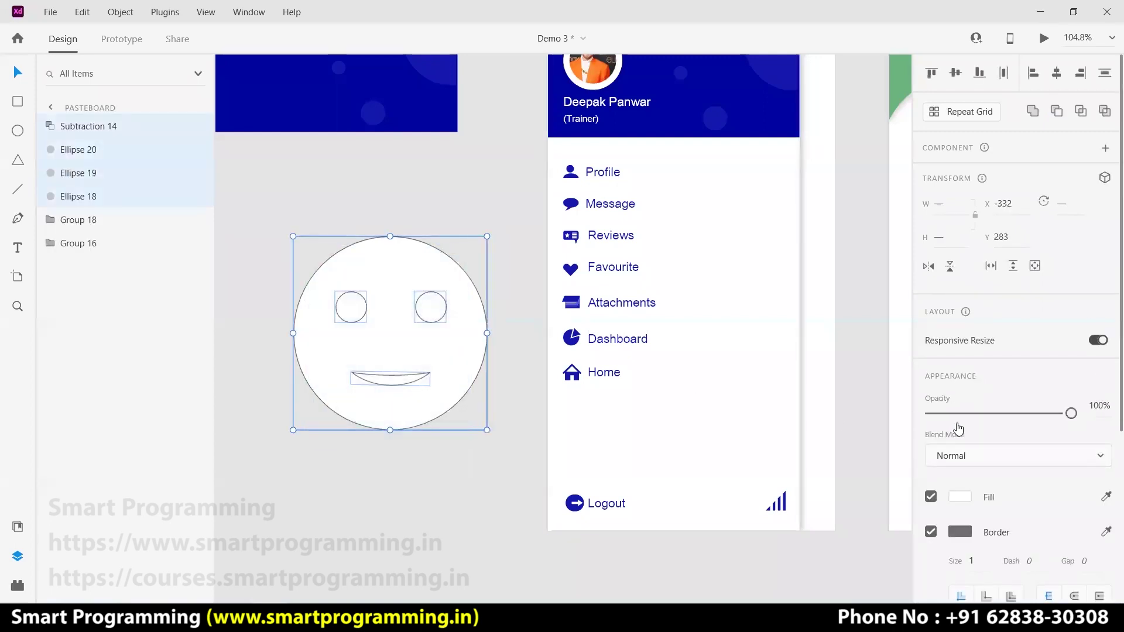
pyautogui.scroll(-3, 958, 431)
# Remove the face circle's outline and fill it bright yellow-green #B6BC00
pyautogui.click(932, 388)
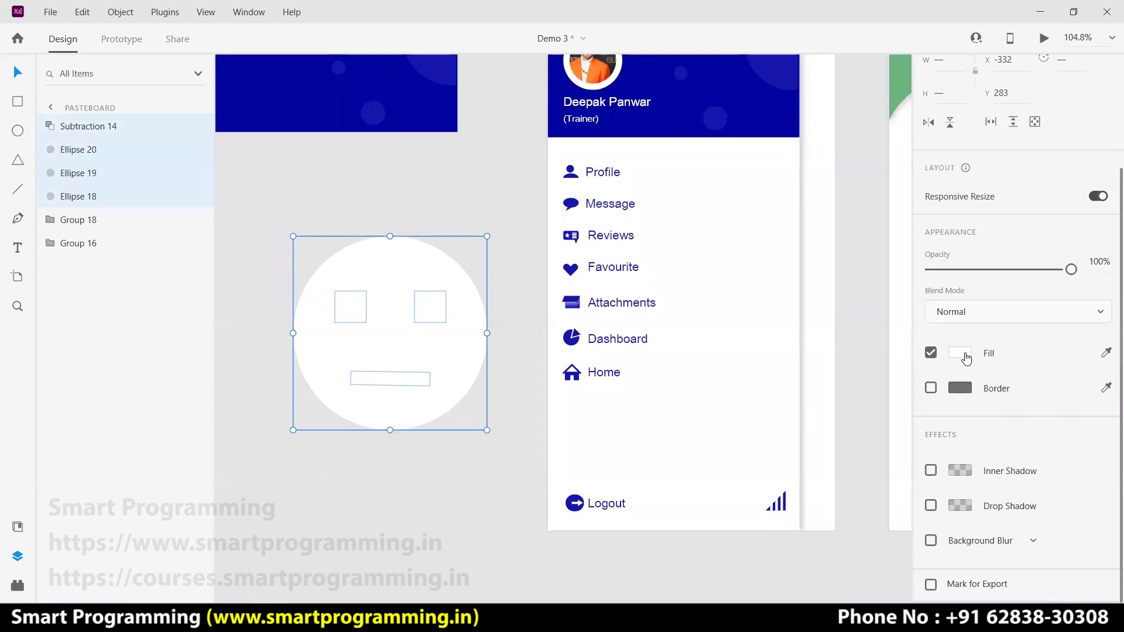
pyautogui.click(447, 463)
pyautogui.hotkey('ctrl', 'z')
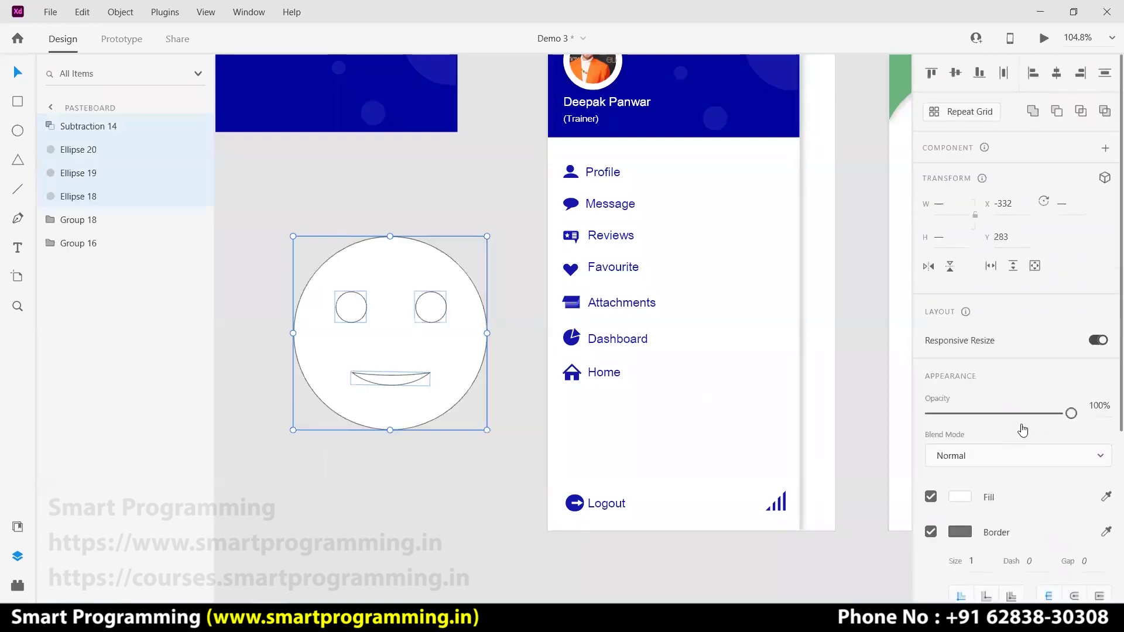
pyautogui.scroll(-5, 972, 443)
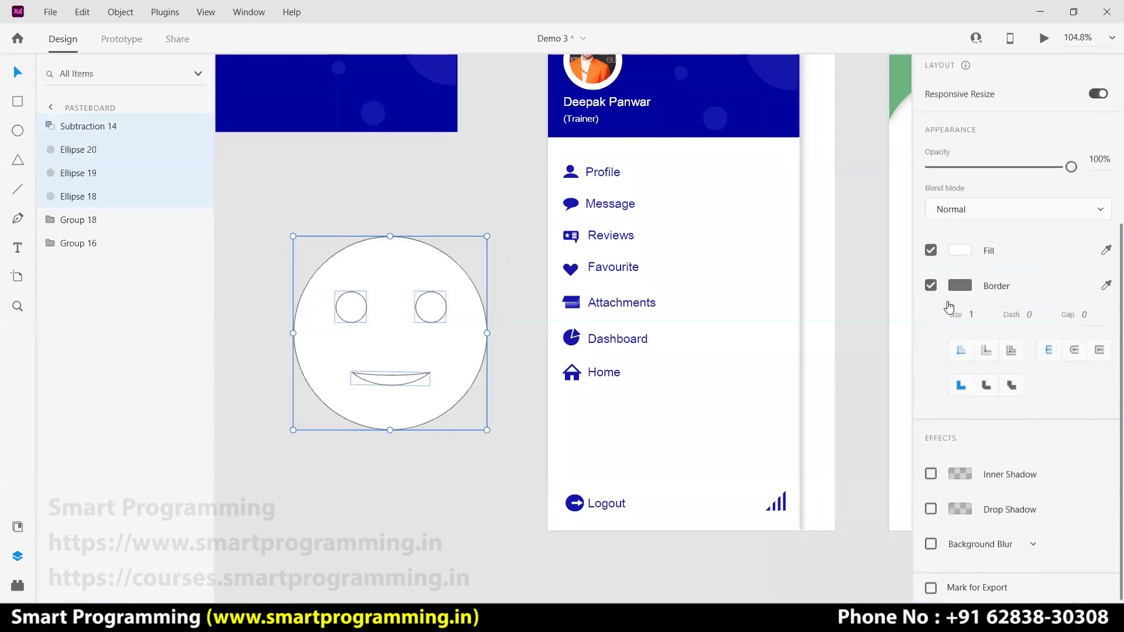
pyautogui.click(501, 451)
pyautogui.click(454, 367)
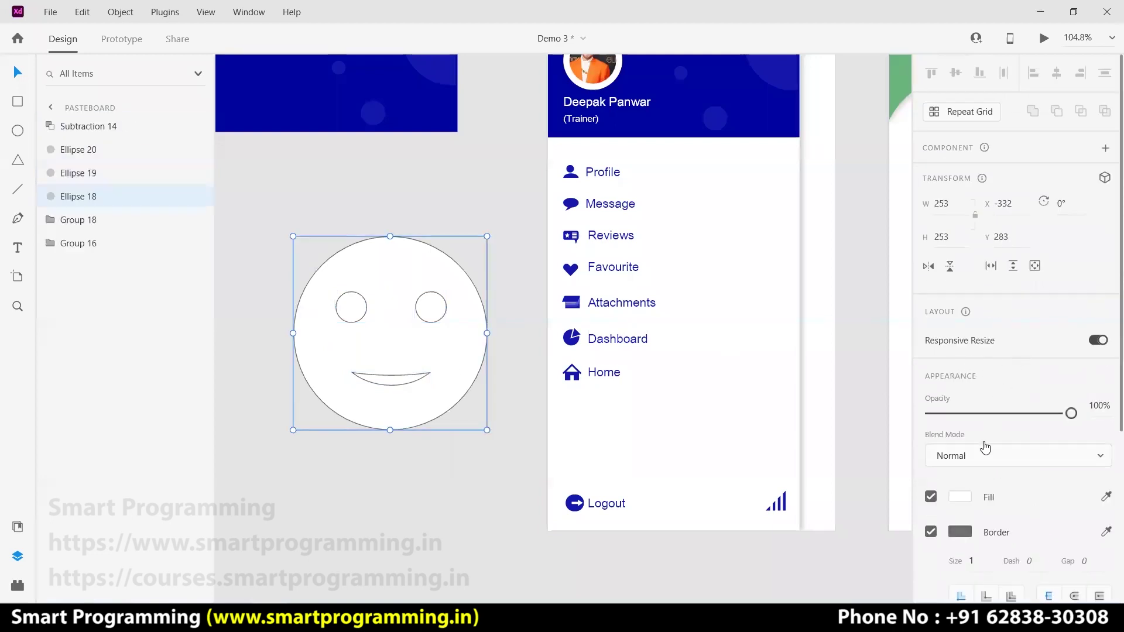
pyautogui.scroll(-3, 966, 344)
pyautogui.click(931, 367)
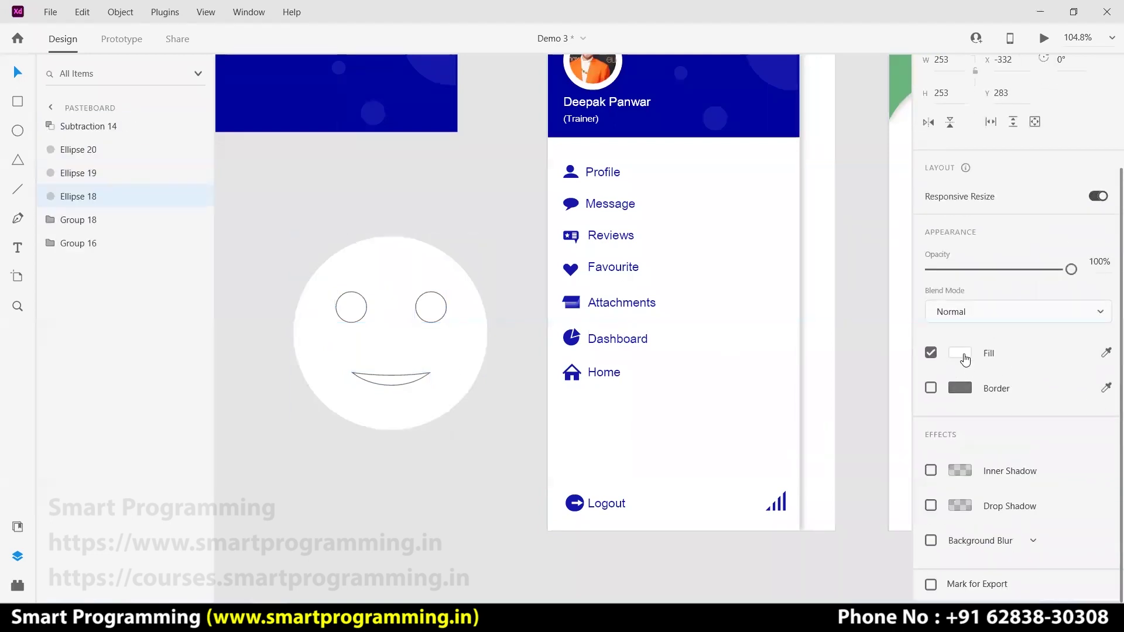
pyautogui.click(960, 353)
pyautogui.click(886, 371)
pyautogui.moveTo(847, 313)
pyautogui.mouseDown()
pyautogui.moveTo(891, 262)
pyautogui.moveTo(897, 303)
pyautogui.mouseUp()
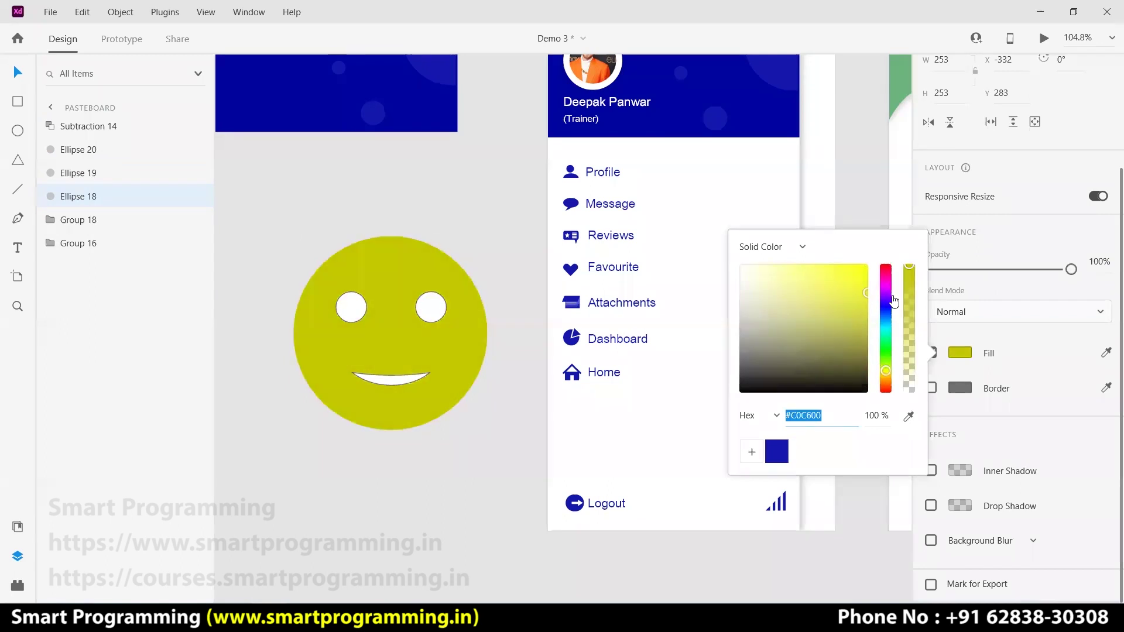
pyautogui.click(537, 470)
# Cut the eyes and mouth out of the face circle as one Subtraction shape
pyautogui.moveTo(493, 443); pyautogui.dragTo(296, 237)
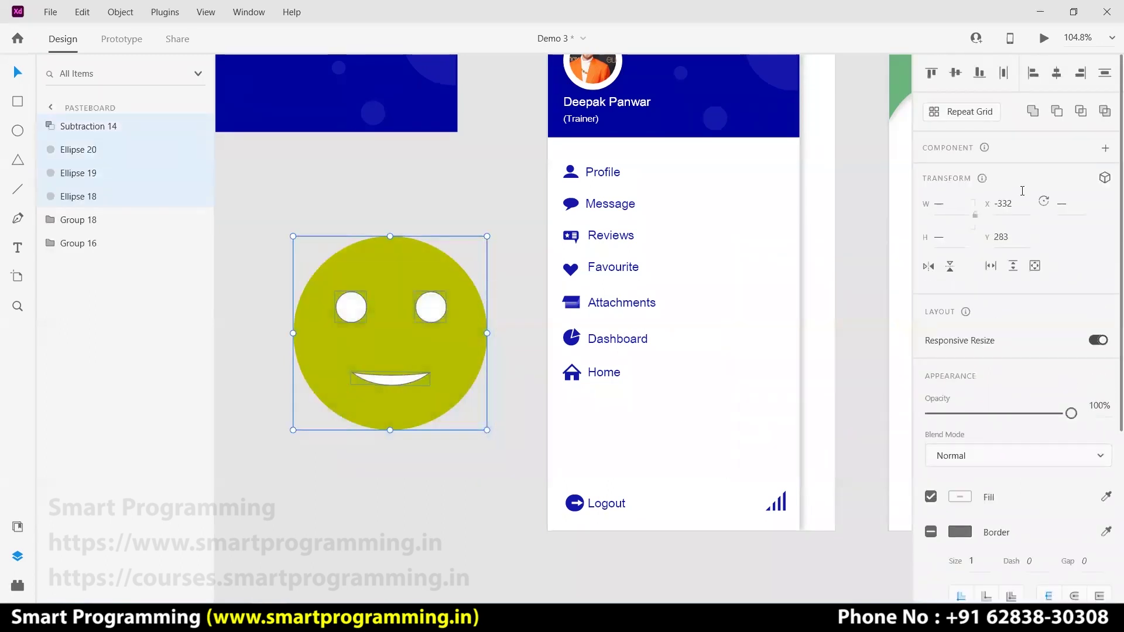
pyautogui.click(1036, 116)
pyautogui.hotkey('ctrl', 'z')
pyautogui.click(1058, 112)
pyautogui.click(479, 469)
pyautogui.moveTo(479, 468); pyautogui.dragTo(371, 326)
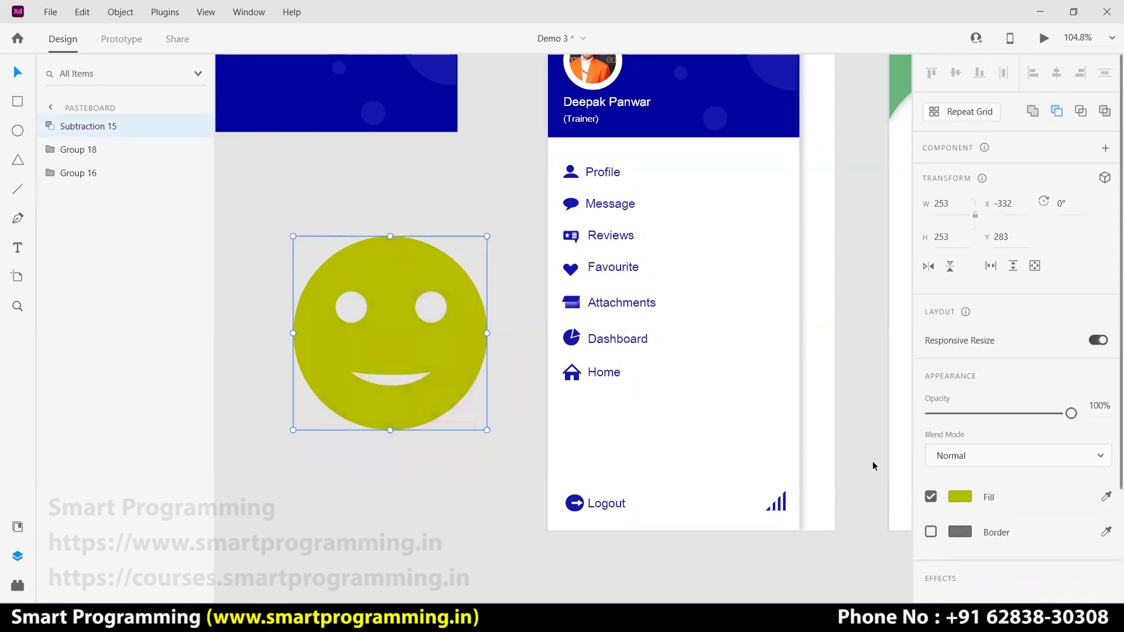
# Fill the cut-out smiley blue #1318AC and group it
pyautogui.click(964, 536)
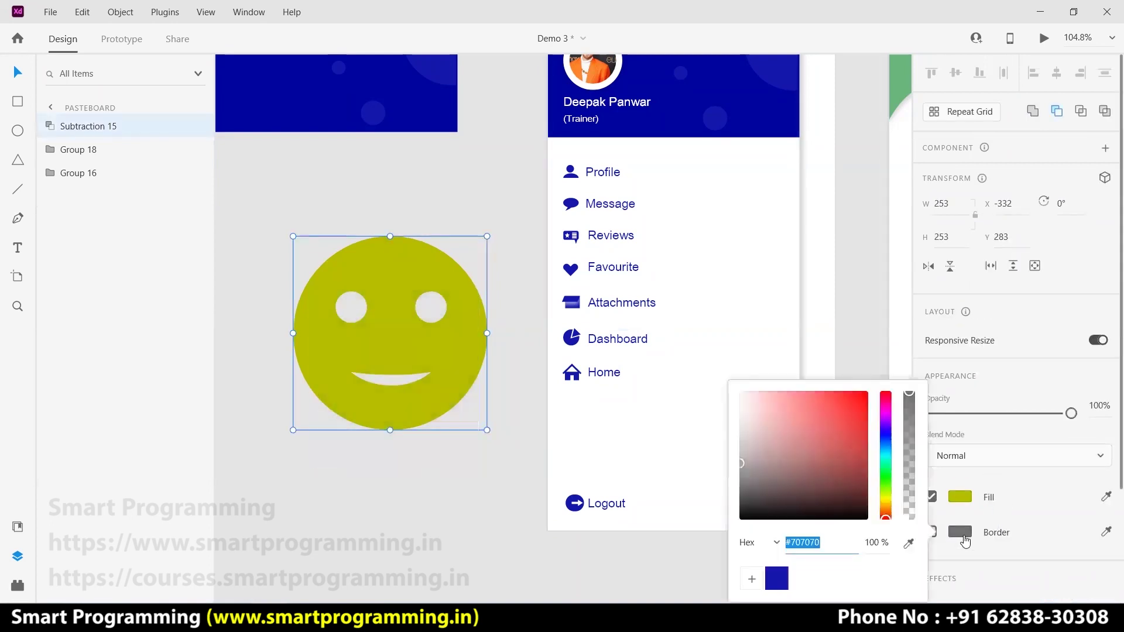
pyautogui.click(720, 552)
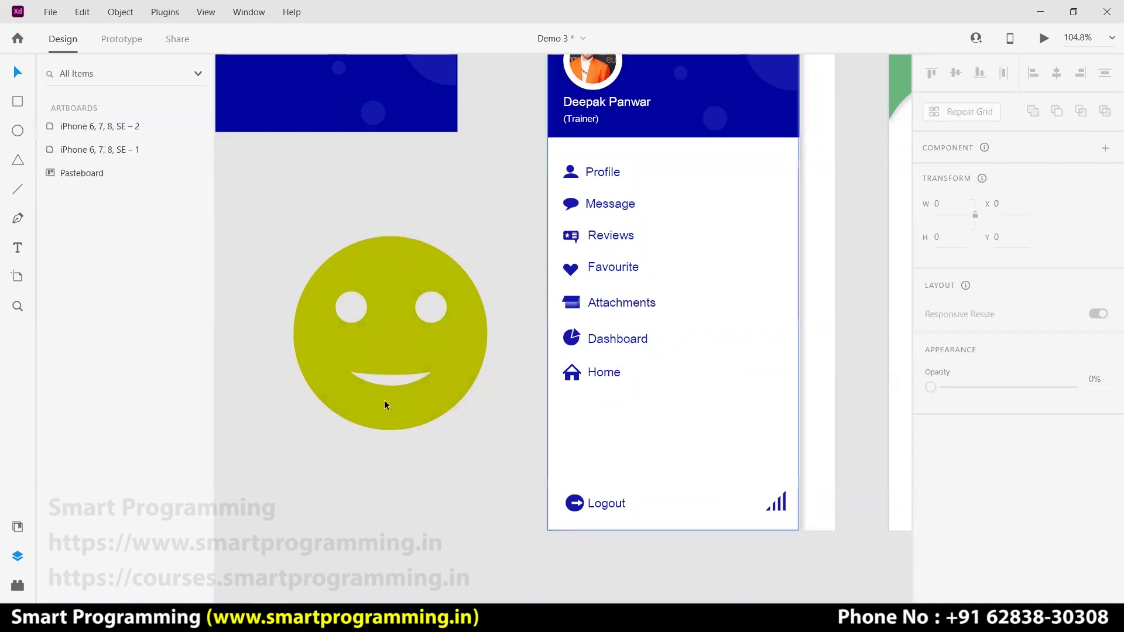
pyautogui.click(433, 361)
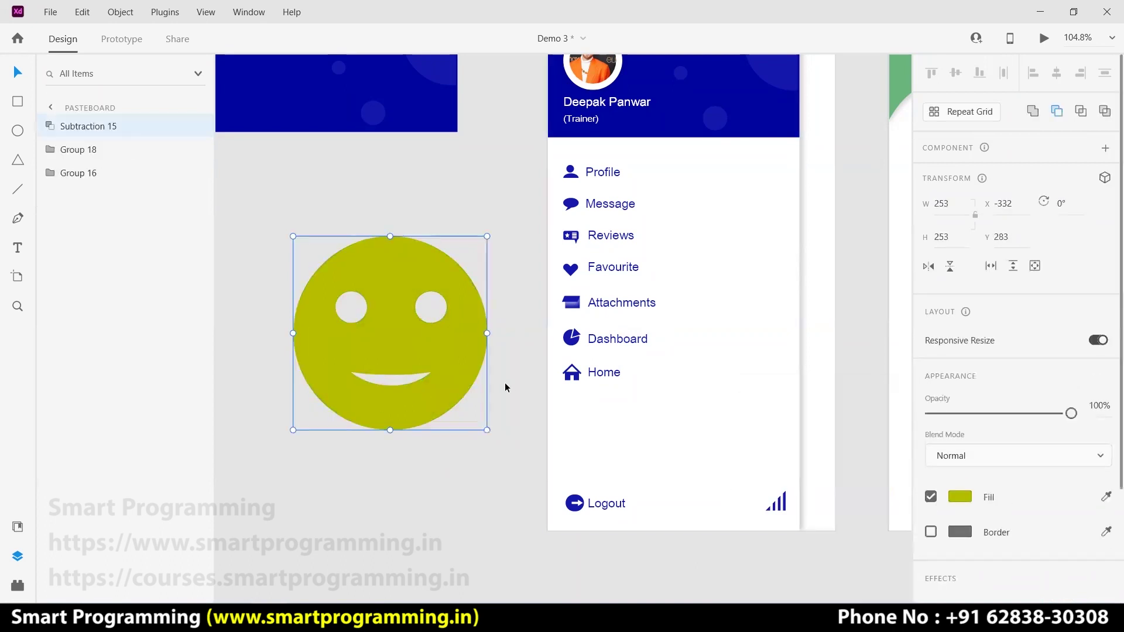
pyautogui.click(958, 497)
pyautogui.click(776, 579)
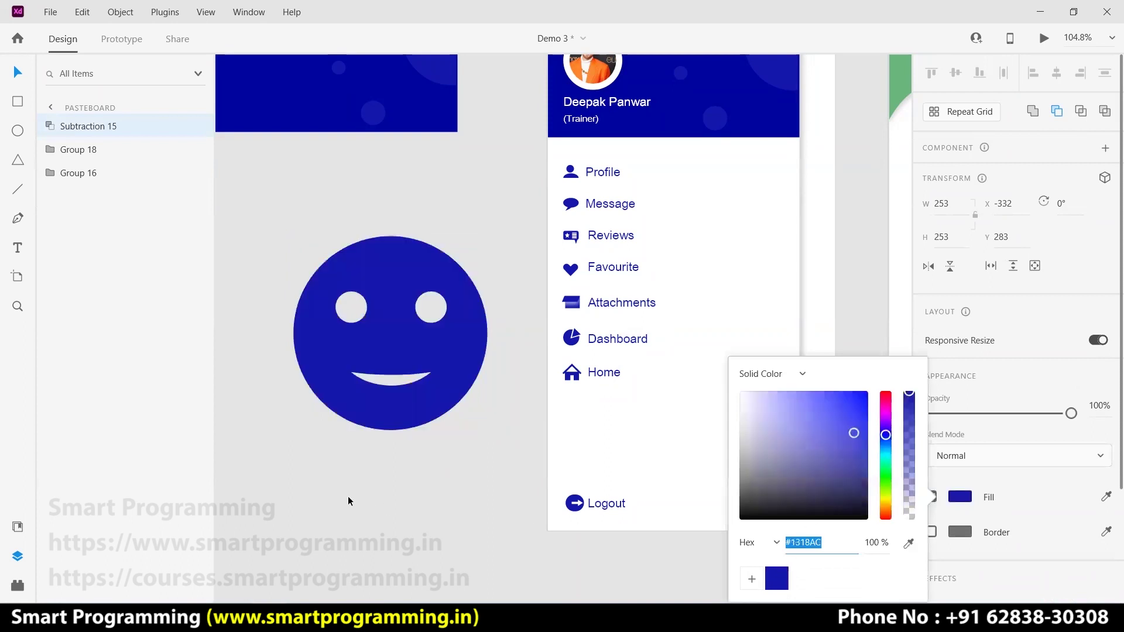
pyautogui.click(347, 496)
pyautogui.click(382, 403)
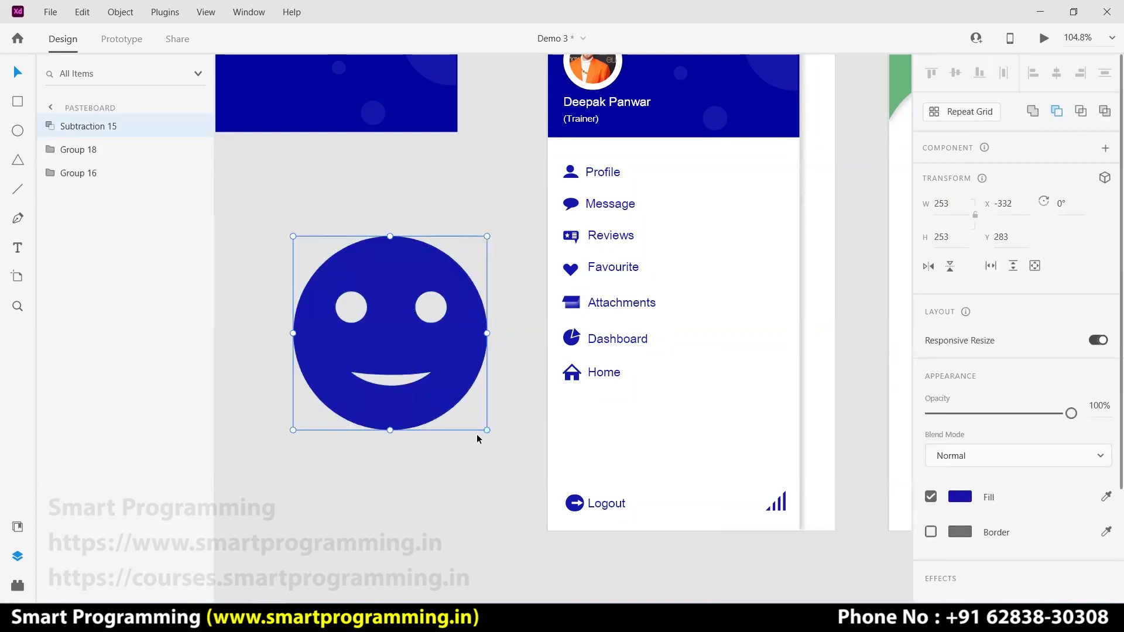
pyautogui.hotkey('ctrl', 'g')
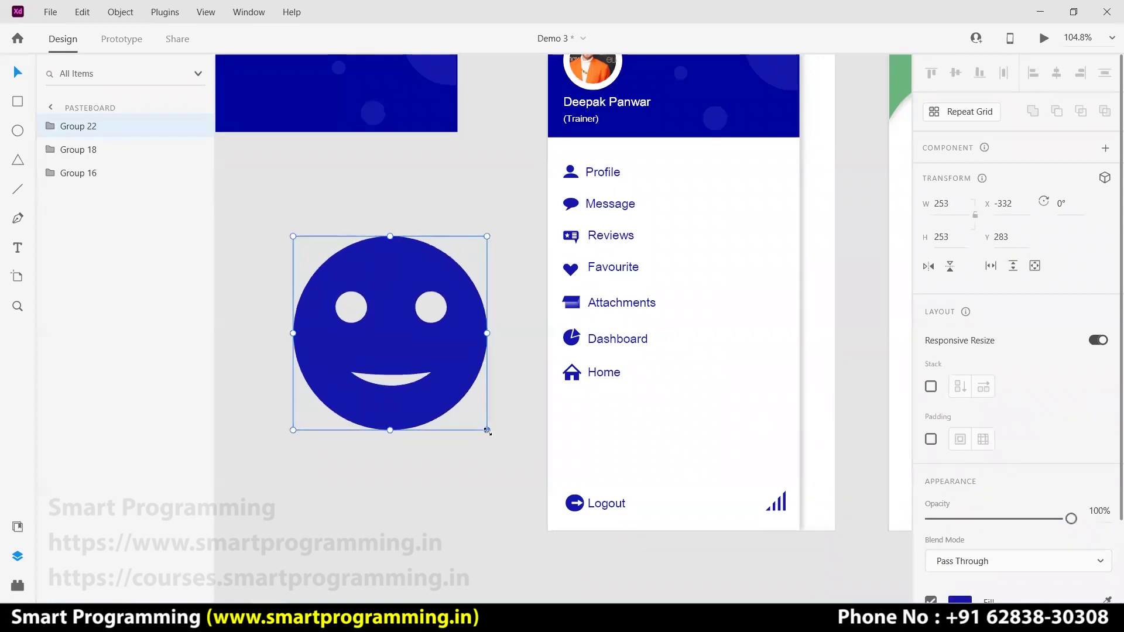
# Shrink the smiley to icon size and place it below Home in the drawer menu
pyautogui.moveTo(488, 432); pyautogui.dragTo(315, 258)
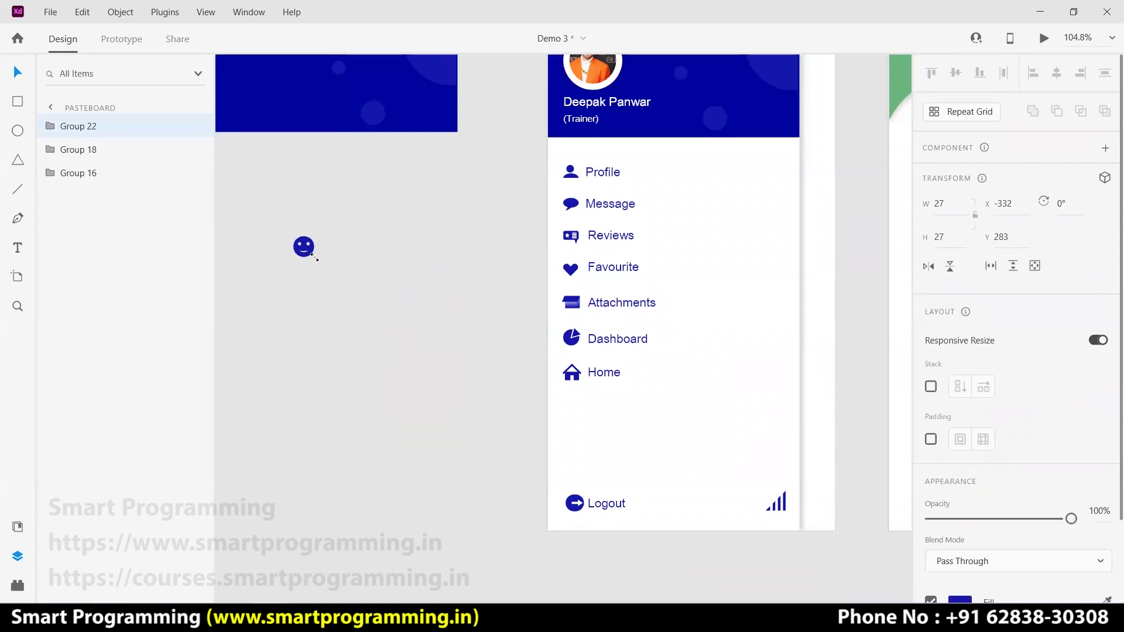
pyautogui.moveTo(305, 251); pyautogui.dragTo(583, 421)
pyautogui.click(480, 404)
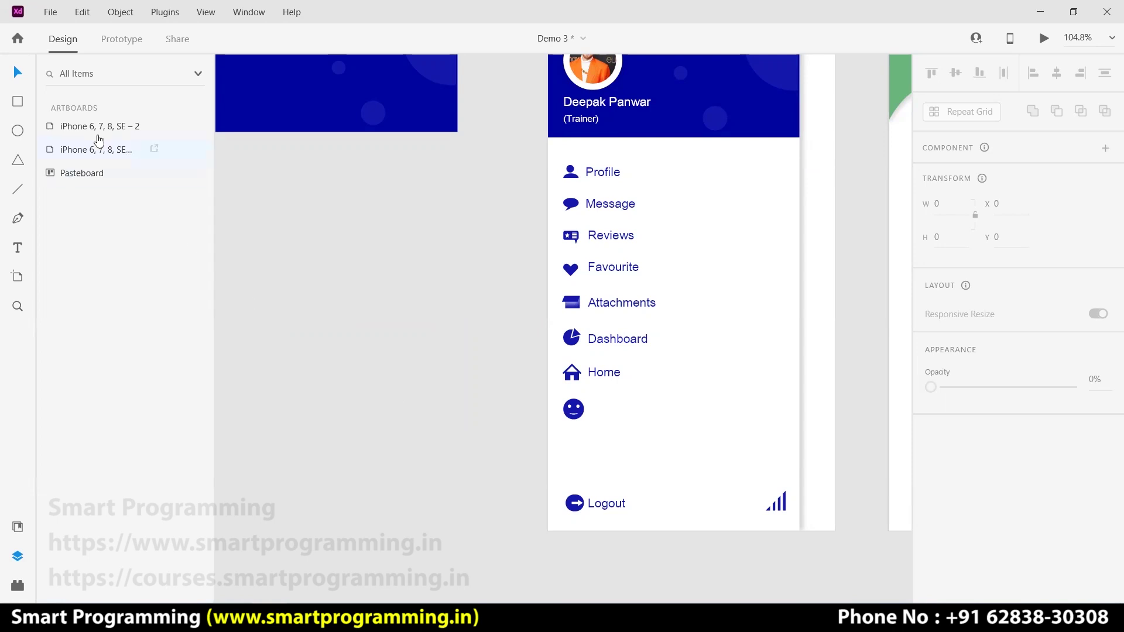
# Draw an envelope body rectangle and a second rectangle over its top half
pyautogui.click(17, 102)
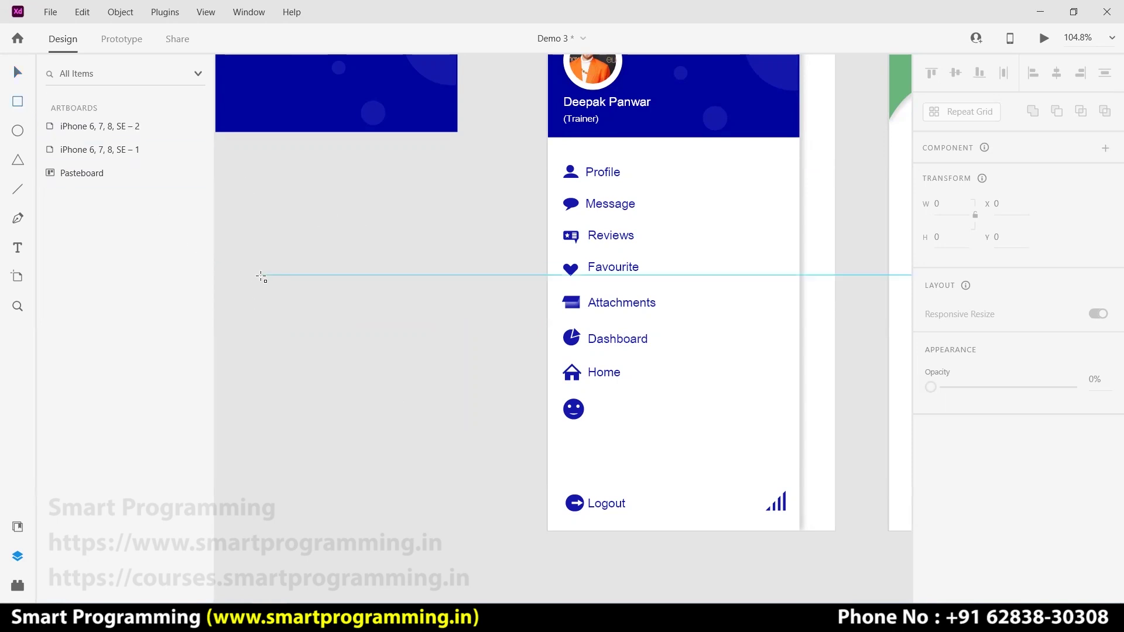
pyautogui.moveTo(262, 265)
pyautogui.mouseDown()
pyautogui.moveTo(351, 344)
pyautogui.moveTo(489, 385)
pyautogui.mouseUp()
pyautogui.click(18, 72)
pyautogui.click(329, 246)
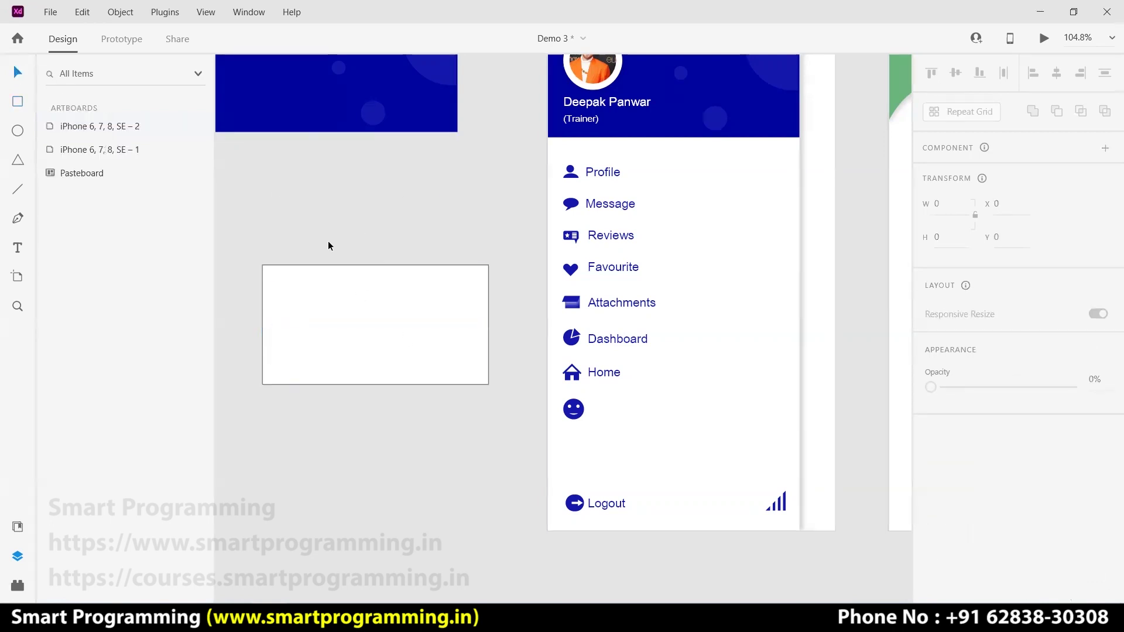
pyautogui.click(17, 101)
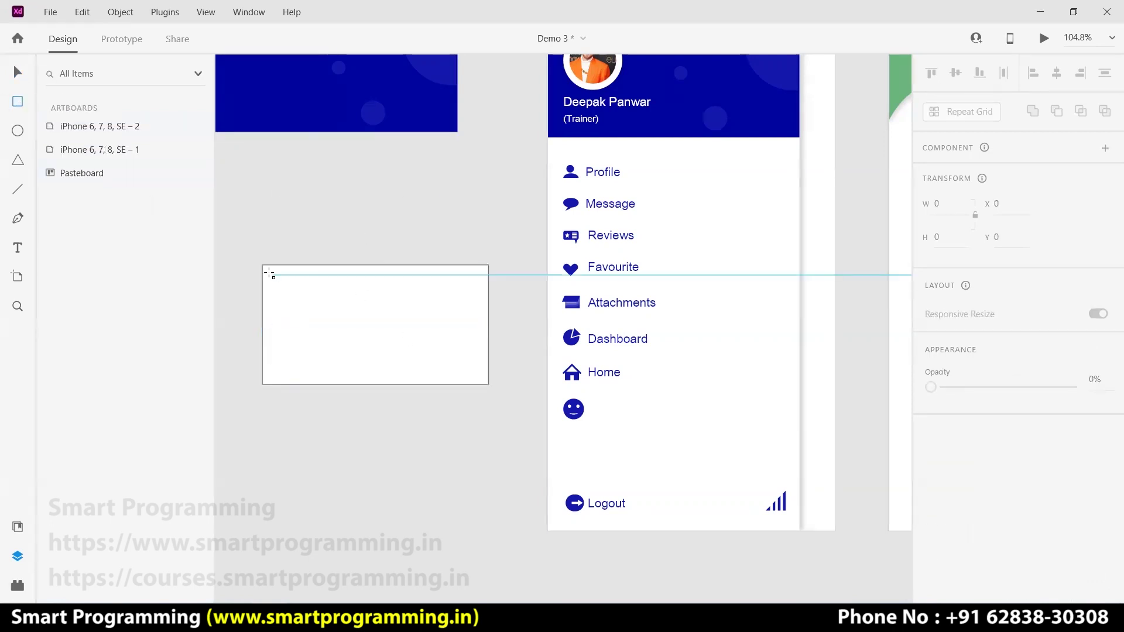
pyautogui.moveTo(265, 266); pyautogui.dragTo(488, 325)
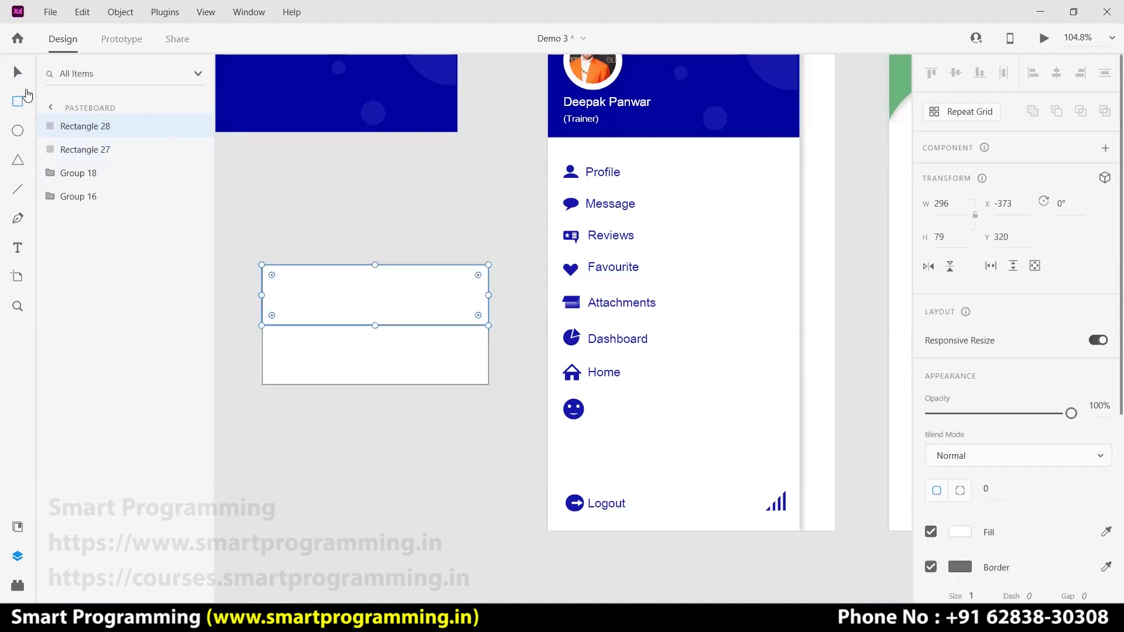
pyautogui.click(17, 74)
pyautogui.click(253, 329)
# Edit the top rectangle's anchor points into a flap, adding a point on its bottom edge
pyautogui.doubleClick(266, 323)
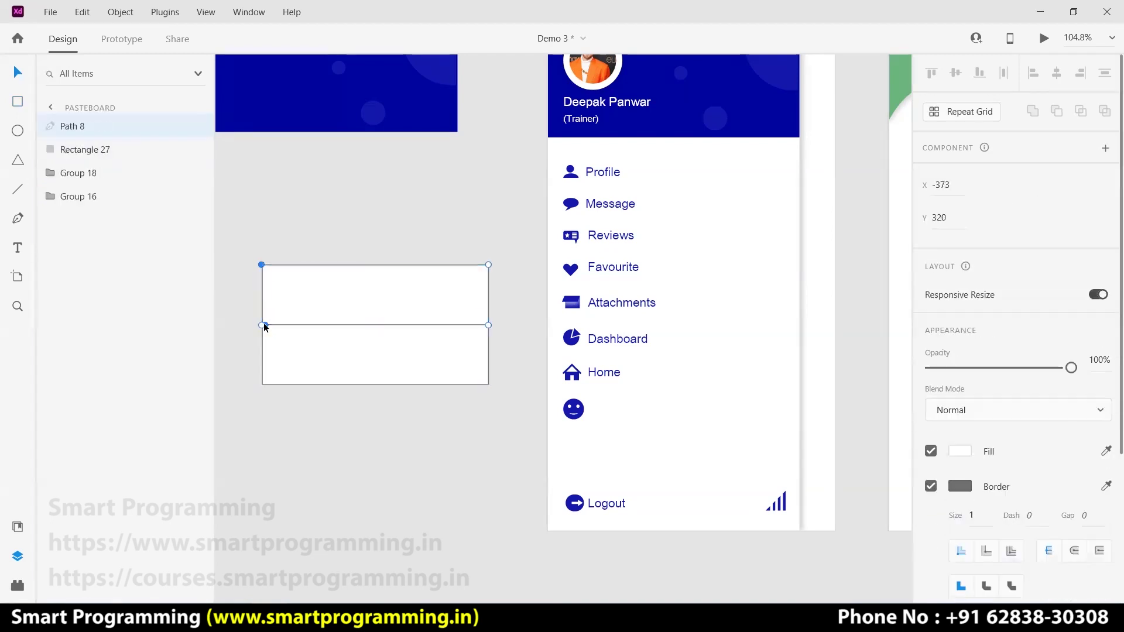
pyautogui.moveTo(263, 325); pyautogui.dragTo(296, 326)
pyautogui.moveTo(489, 325); pyautogui.dragTo(449, 325)
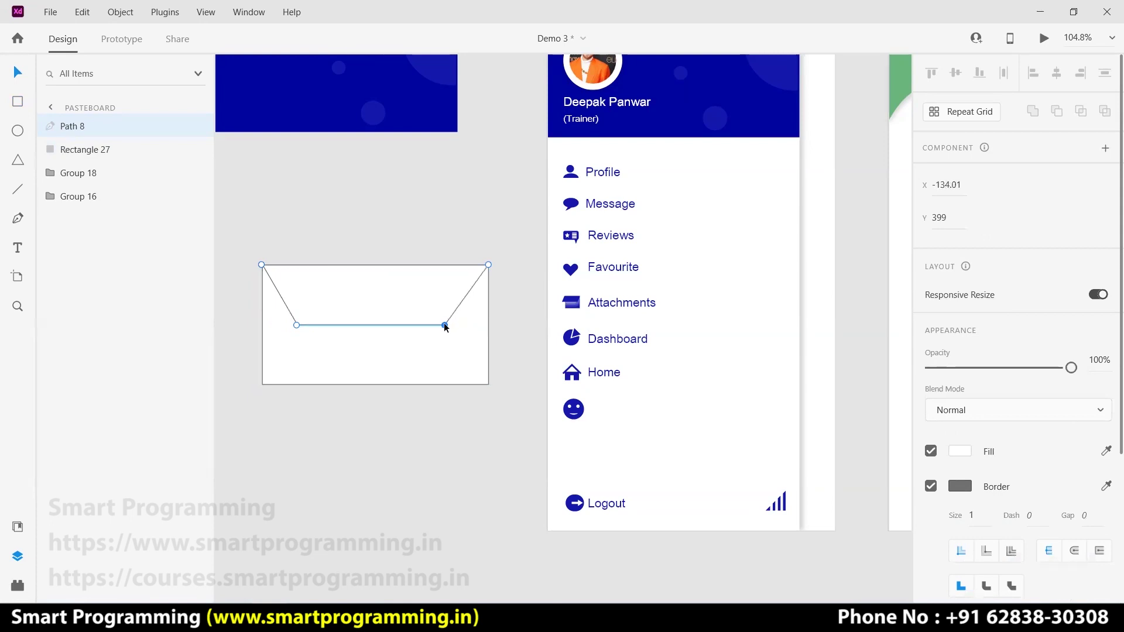
pyautogui.moveTo(445, 324); pyautogui.dragTo(486, 322)
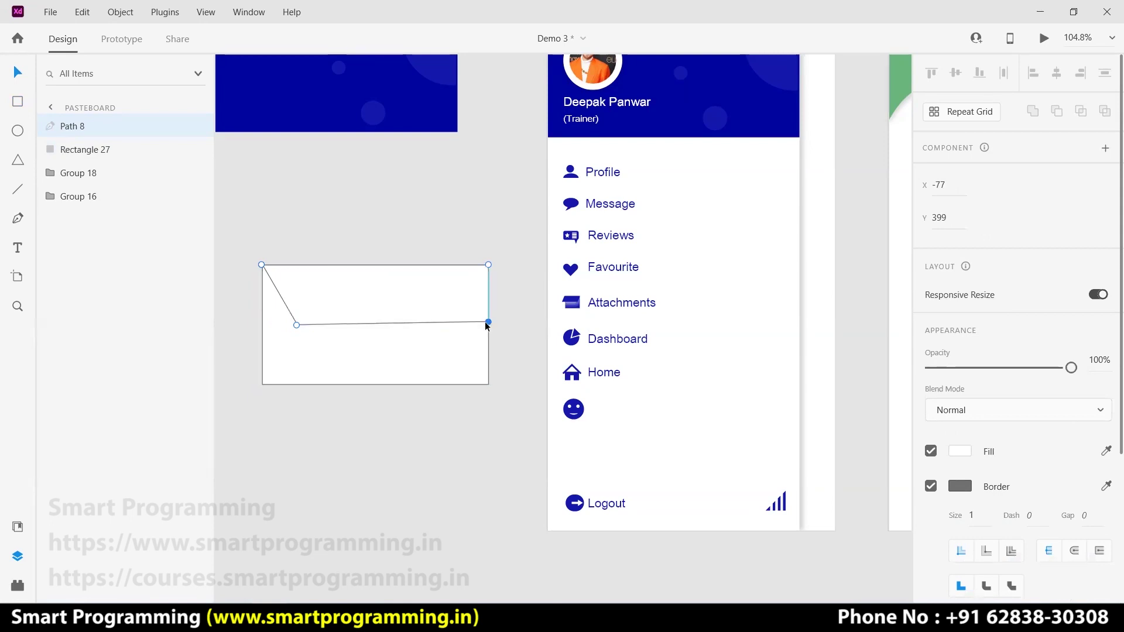
pyautogui.moveTo(296, 325); pyautogui.dragTo(261, 325)
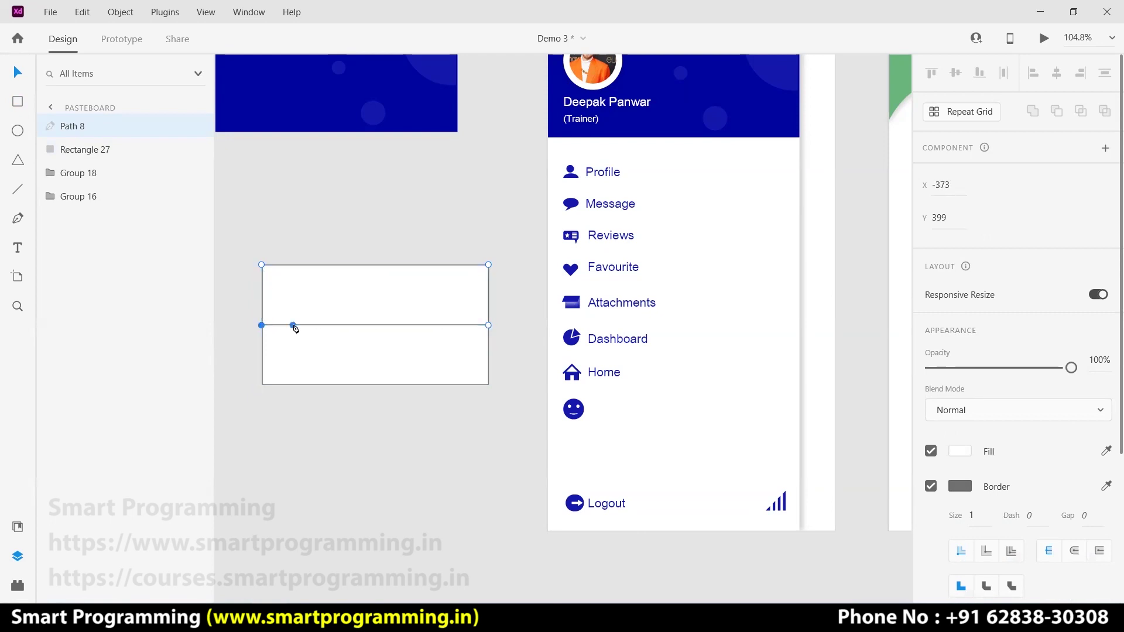
pyautogui.hotkey('shift', 'Right')
pyautogui.hotkey('shift', 'Right')
pyautogui.hotkey('shift', 'Right')
pyautogui.hotkey('shift', 'Right')
pyautogui.hotkey('shift', 'Right')
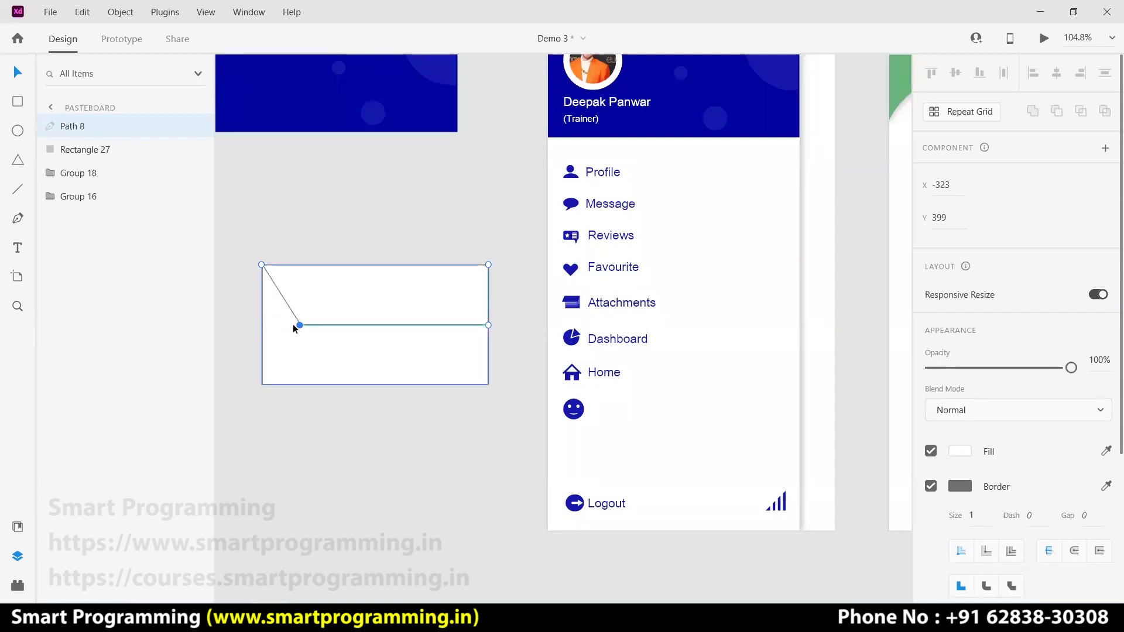
pyautogui.click(468, 325)
pyautogui.click(489, 326)
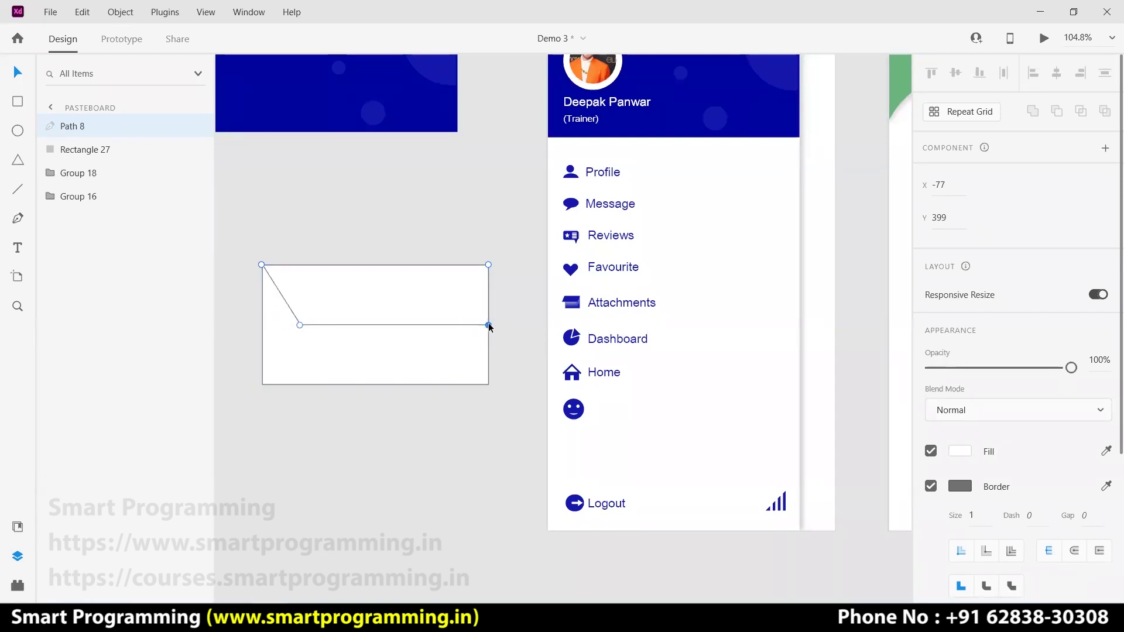
pyautogui.hotkey('shift', 'Left')
pyautogui.hotkey('shift', 'Left')
pyautogui.hotkey('shift', 'Left')
pyautogui.hotkey('shift', 'Left')
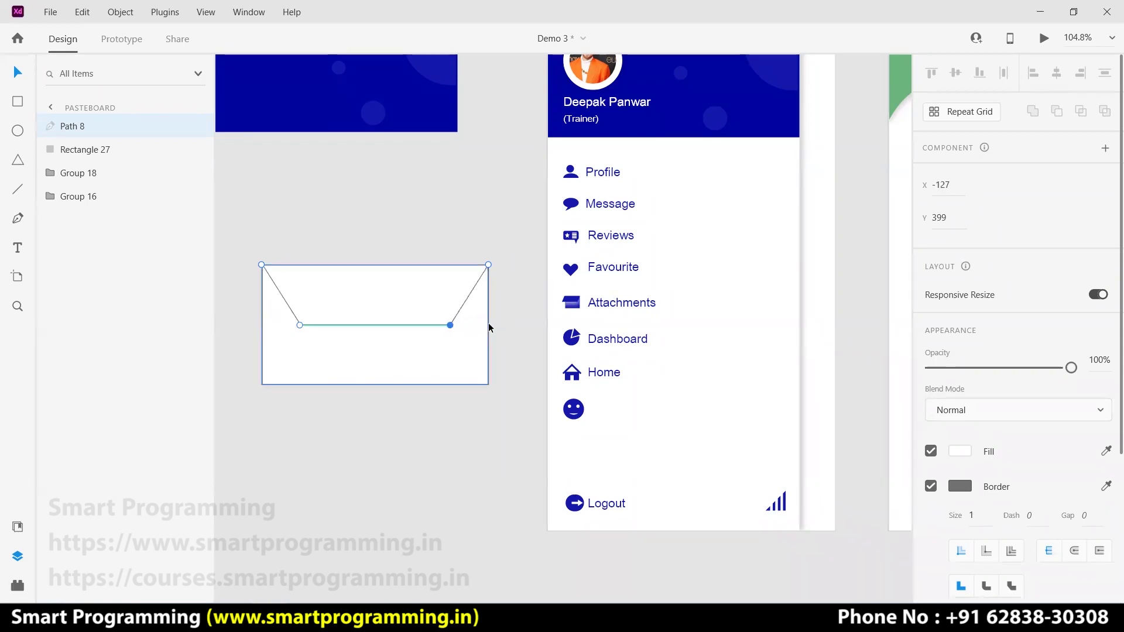
pyautogui.click(456, 413)
# Try curving the flap's sides with smooth points, then undo the curve
pyautogui.moveTo(454, 414); pyautogui.dragTo(347, 313)
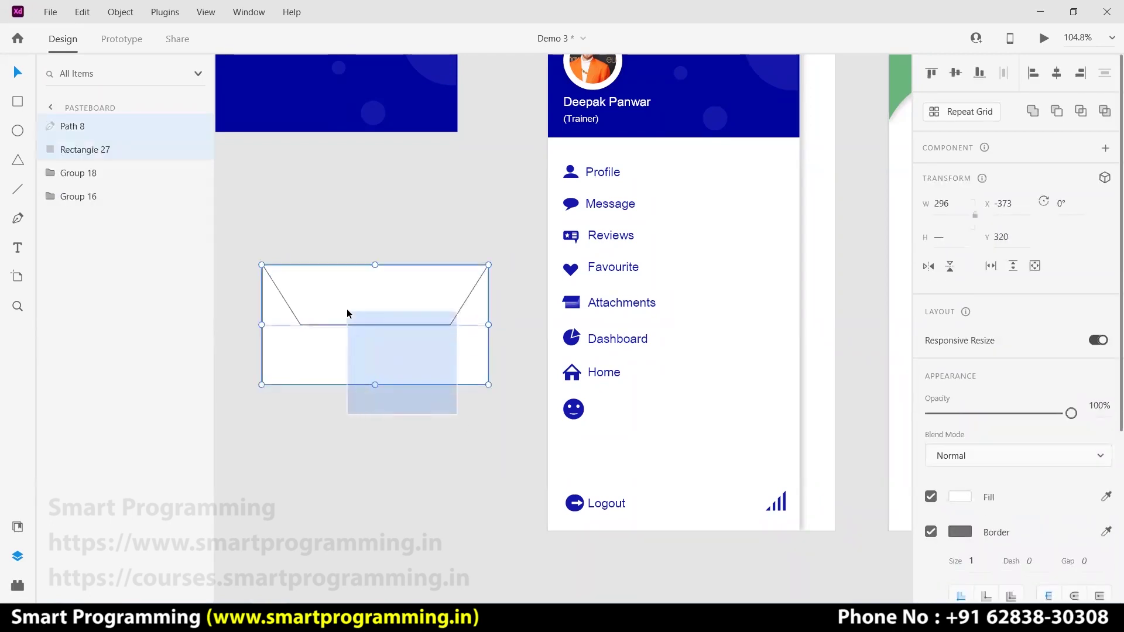
pyautogui.click(483, 418)
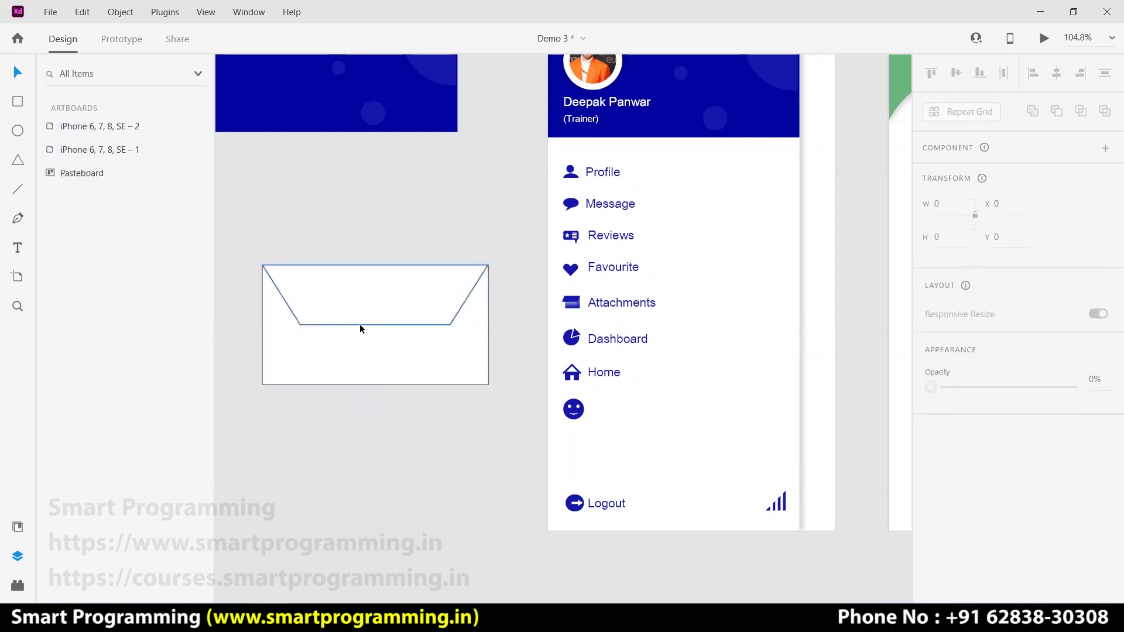
pyautogui.doubleClick(299, 325)
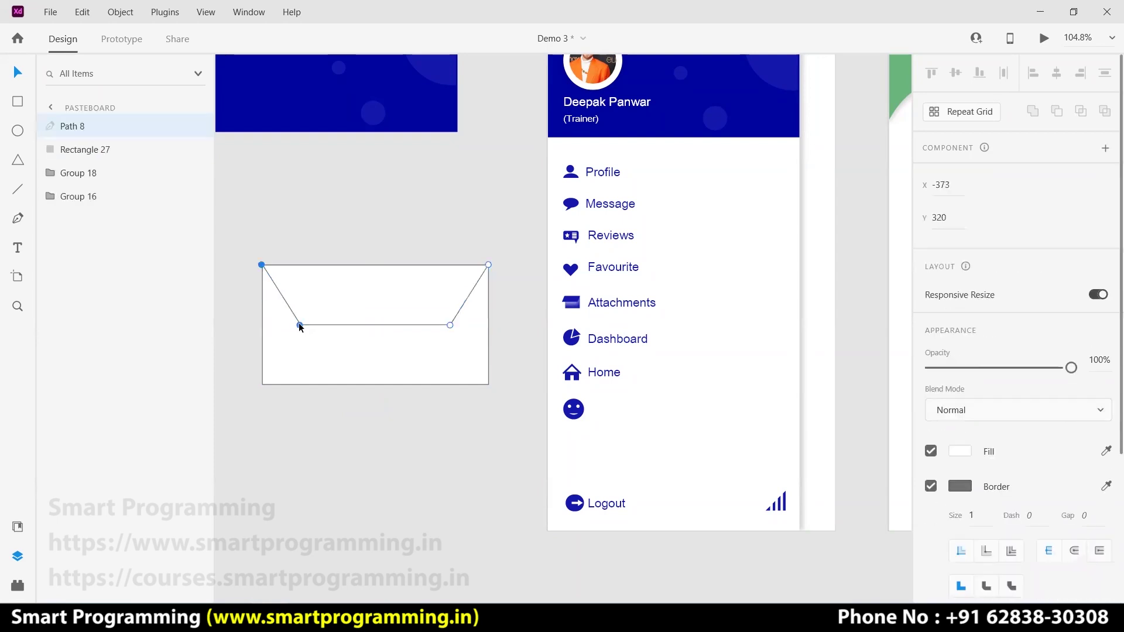
pyautogui.doubleClick(298, 325)
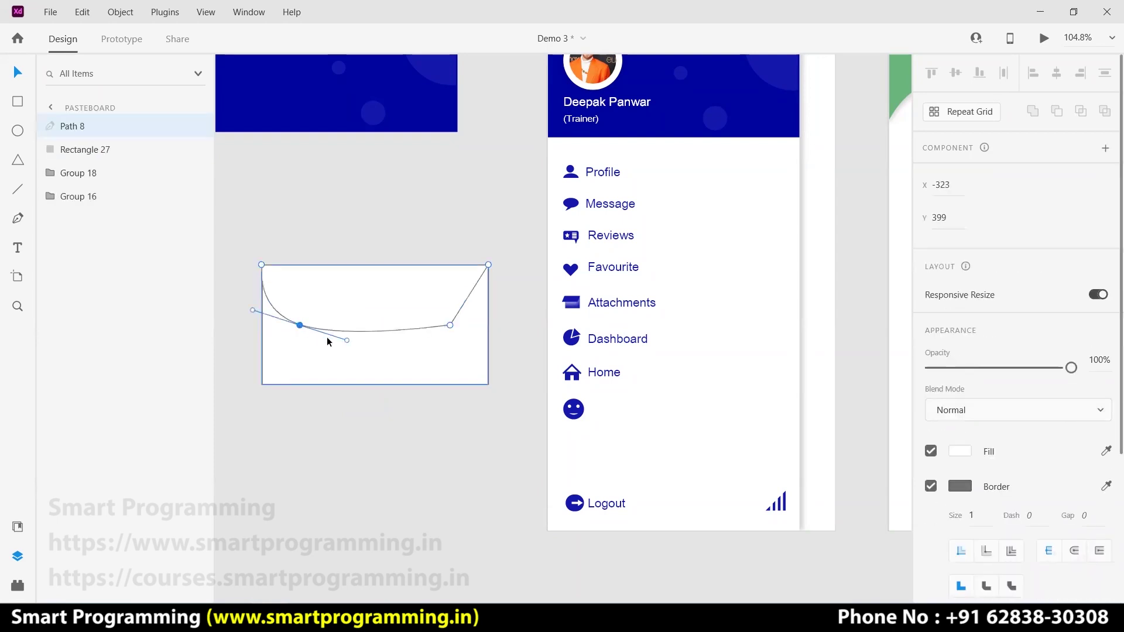
pyautogui.moveTo(348, 340)
pyautogui.mouseDown()
pyautogui.moveTo(327, 351)
pyautogui.moveTo(306, 333)
pyautogui.moveTo(318, 340)
pyautogui.mouseUp()
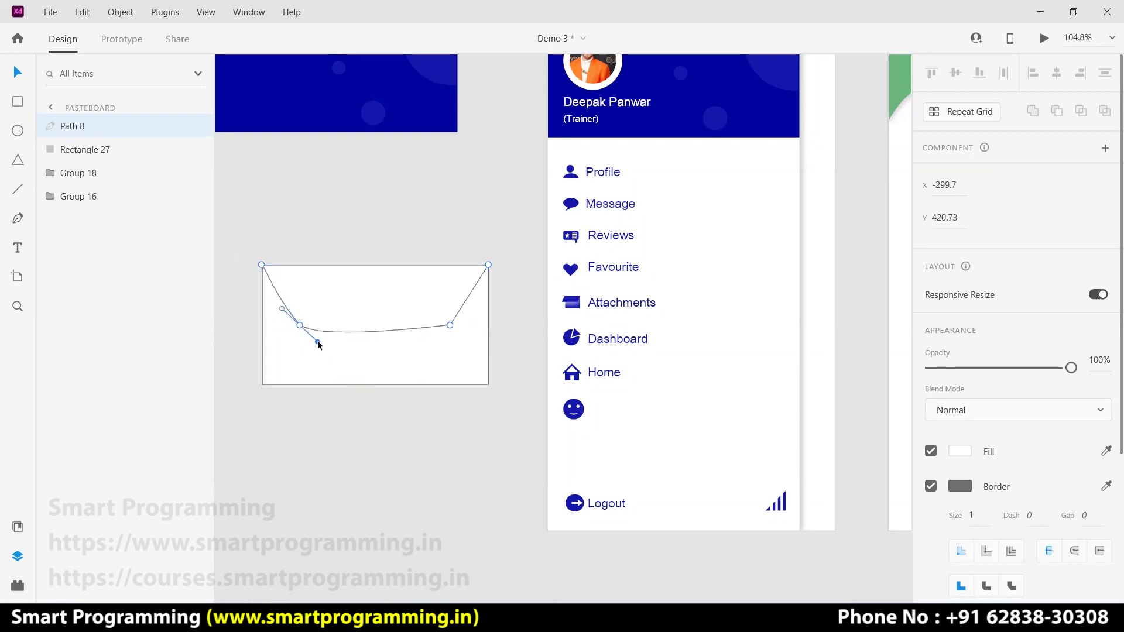
pyautogui.moveTo(449, 326)
pyautogui.mouseDown()
pyautogui.moveTo(401, 342)
pyautogui.moveTo(431, 345)
pyautogui.mouseUp()
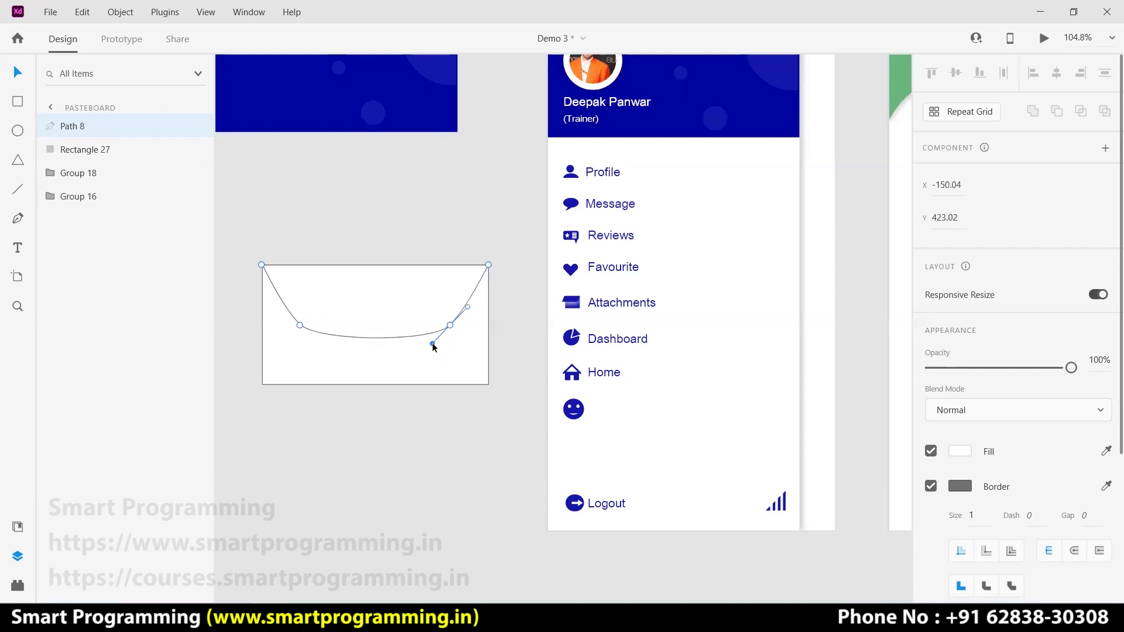
pyautogui.click(410, 410)
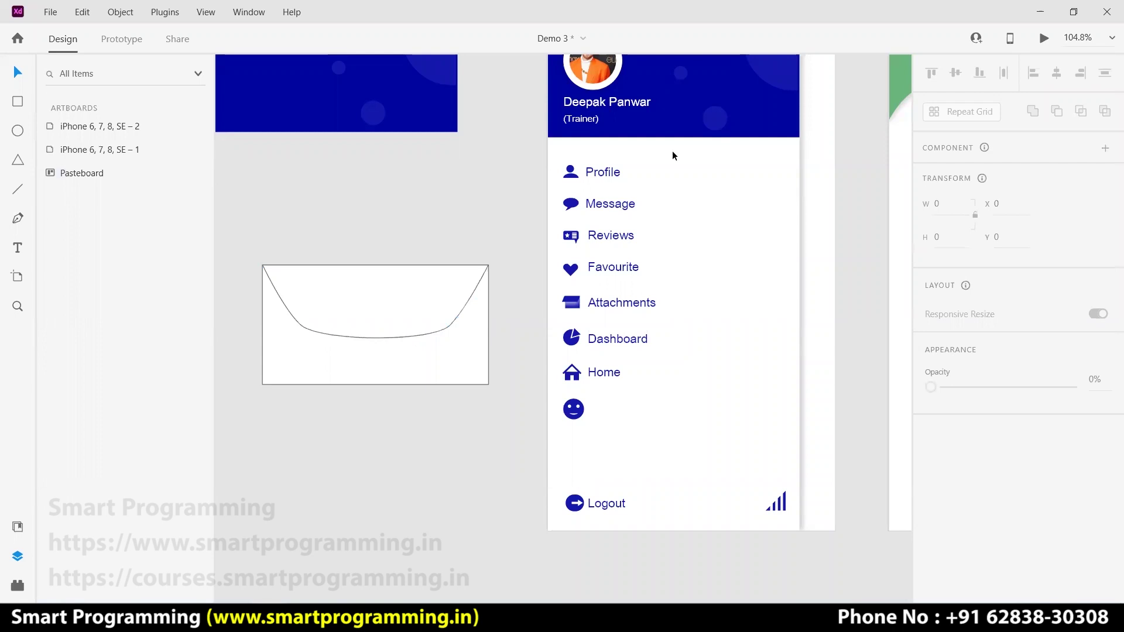
pyautogui.hotkey('ctrl', 'z')
pyautogui.hotkey('ctrl', 'z')
pyautogui.hotkey('ctrl', 'z')
pyautogui.hotkey('ctrl', 'z')
pyautogui.hotkey('ctrl', 'z')
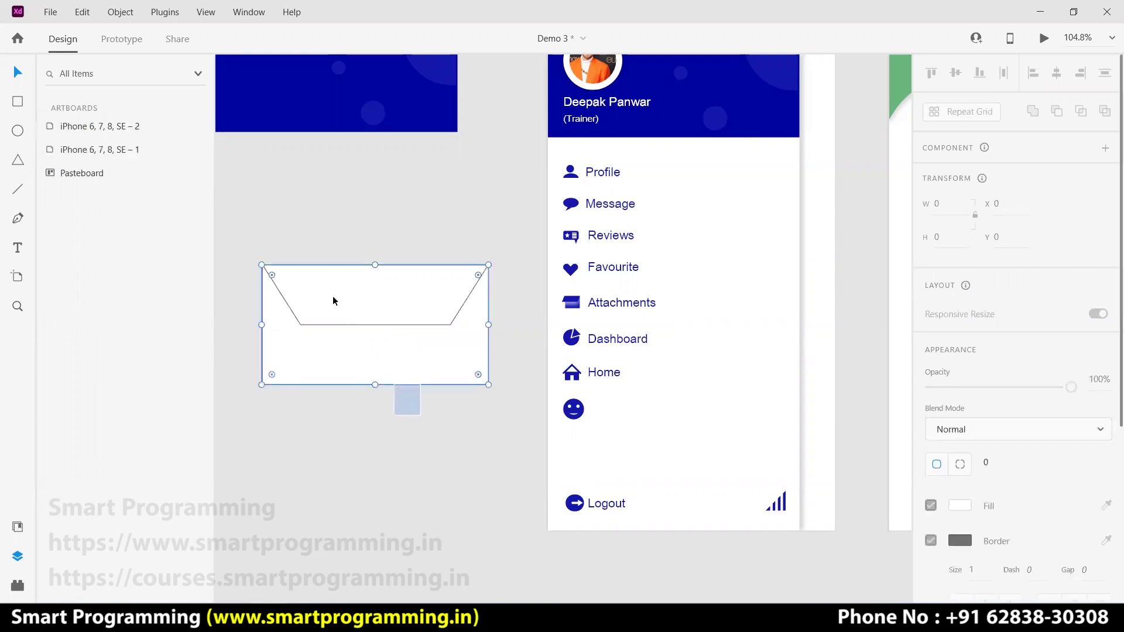
# Remove the border from the envelope's trapezoid flap
pyautogui.click(931, 531)
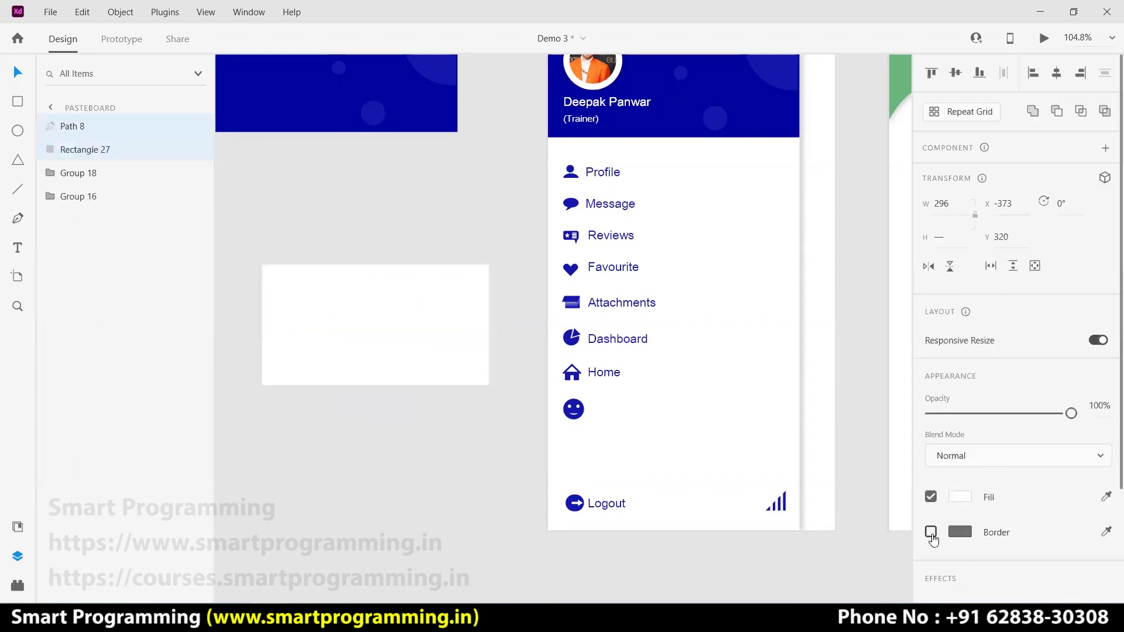
pyautogui.click(931, 532)
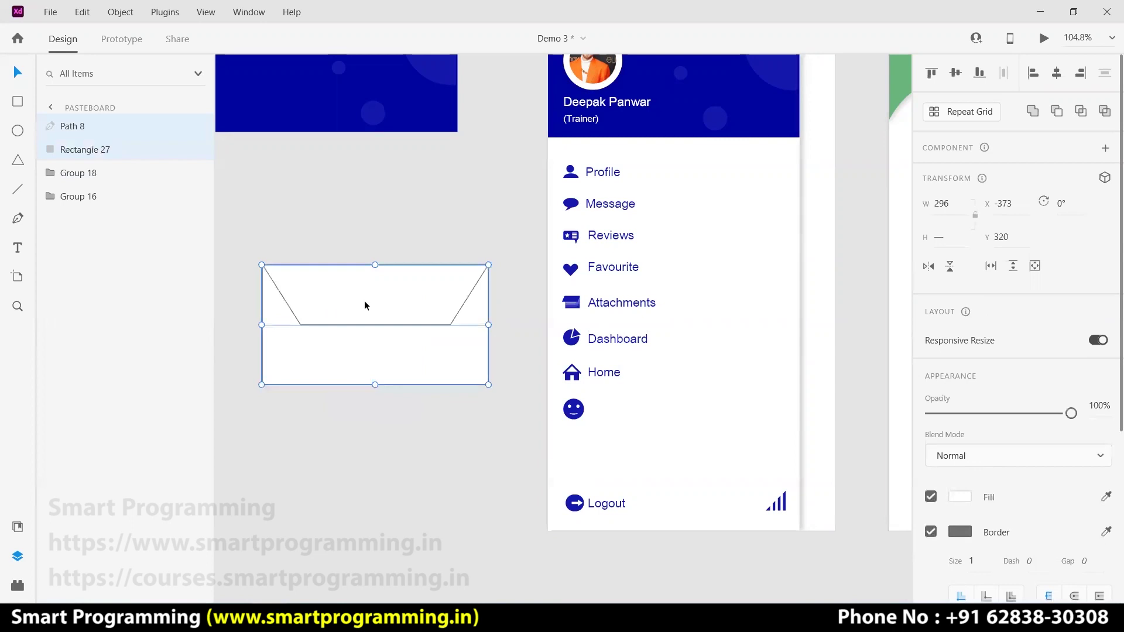
pyautogui.click(401, 425)
pyautogui.click(376, 309)
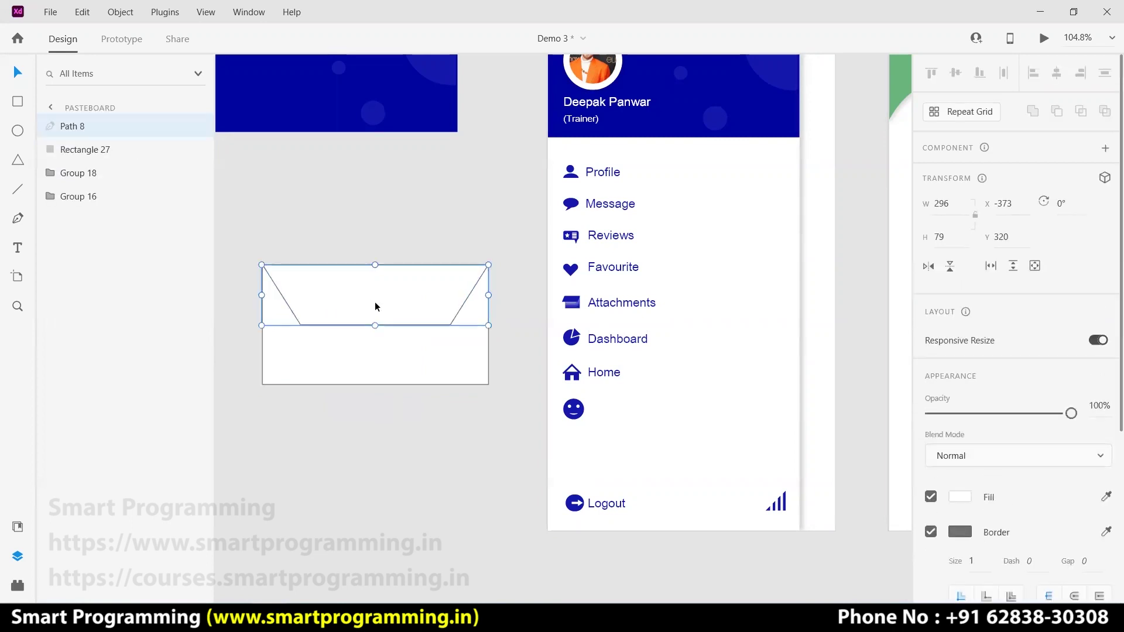
pyautogui.scroll(-3, 933, 481)
pyautogui.click(931, 370)
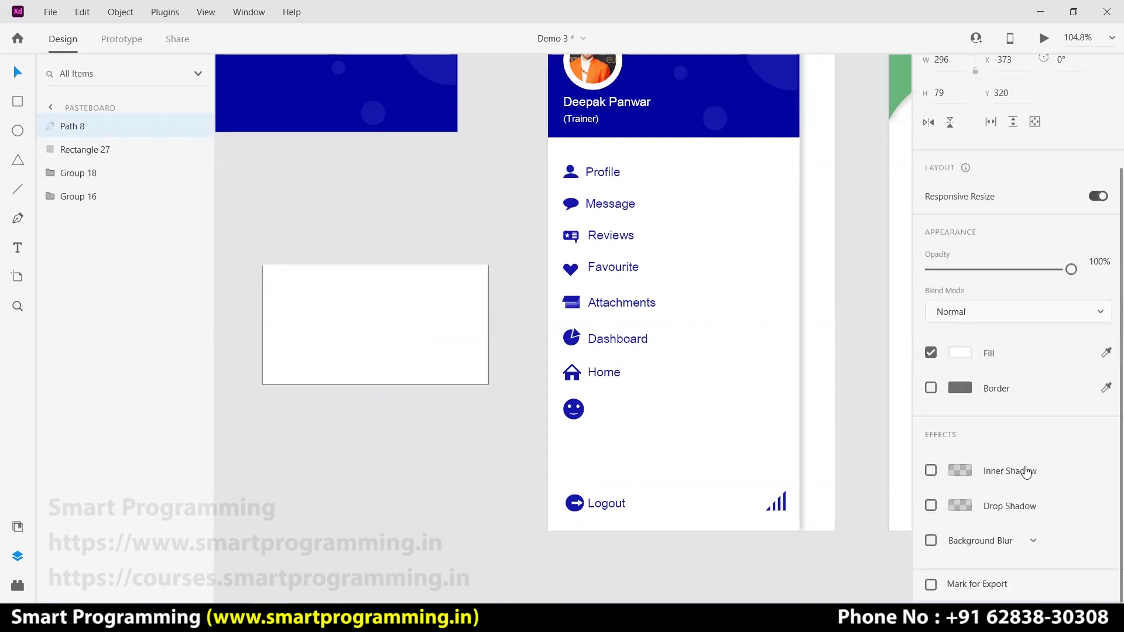
# Add a drop shadow with Y offset 5 under the flap
pyautogui.click(932, 504)
pyautogui.click(1024, 500)
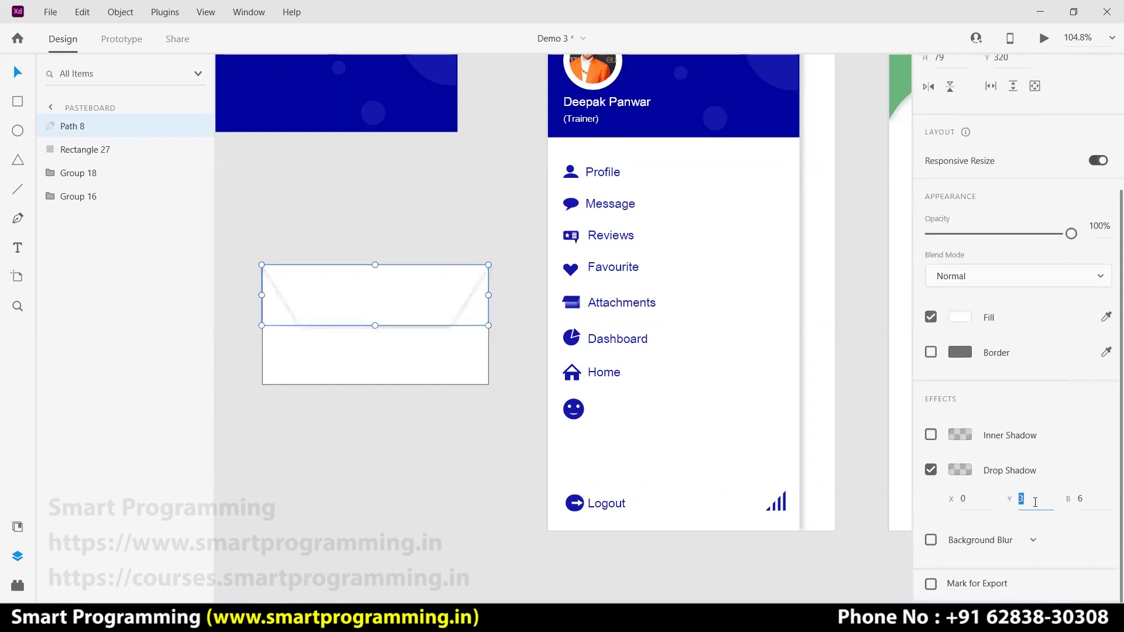
pyautogui.moveTo(1030, 502); pyautogui.dragTo(1001, 503)
pyautogui.press('Return')
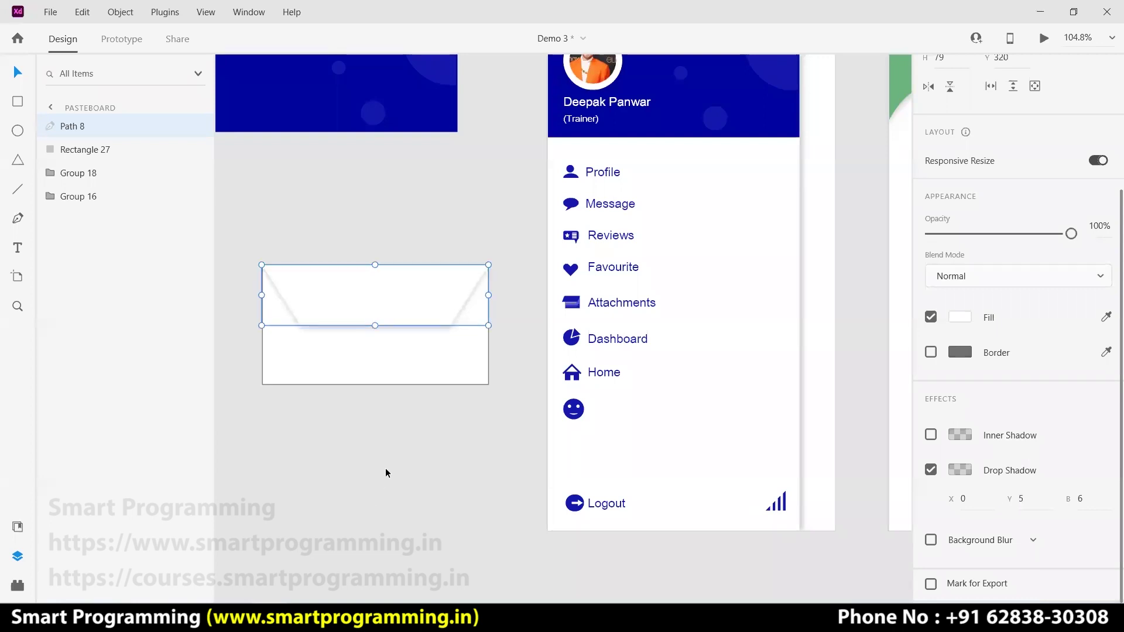
# Group the flap and body with Ctrl+G, then ungroup them again
pyautogui.moveTo(409, 448); pyautogui.dragTo(274, 335)
pyautogui.moveTo(453, 441); pyautogui.dragTo(423, 353)
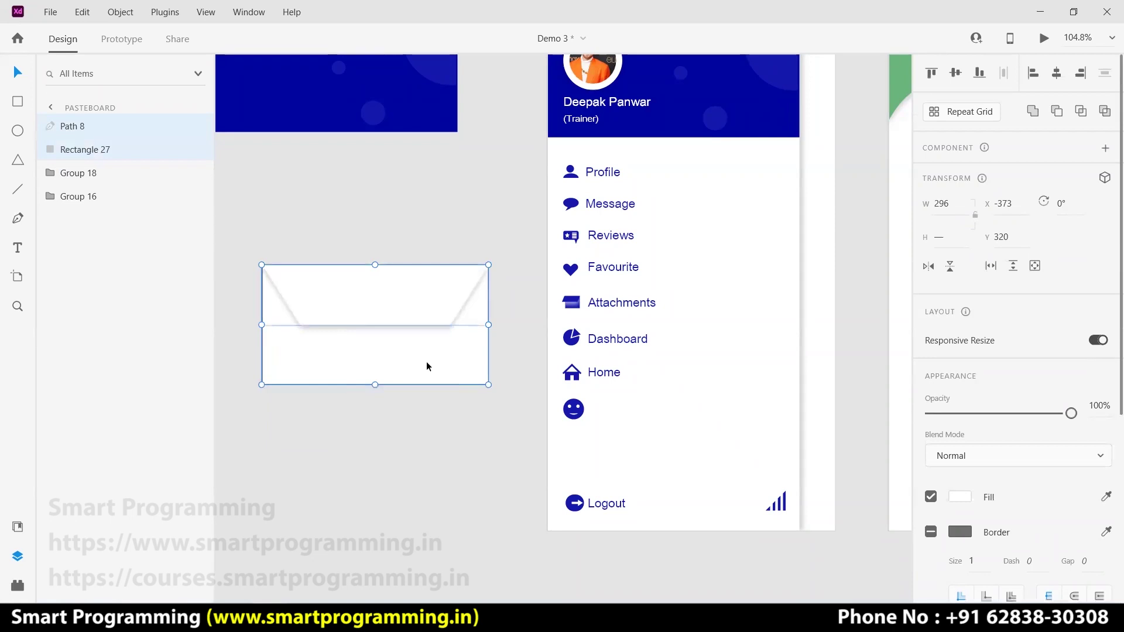
pyautogui.hotkey('ctrl', 'g')
pyautogui.click(441, 424)
pyautogui.moveTo(441, 424); pyautogui.dragTo(327, 303)
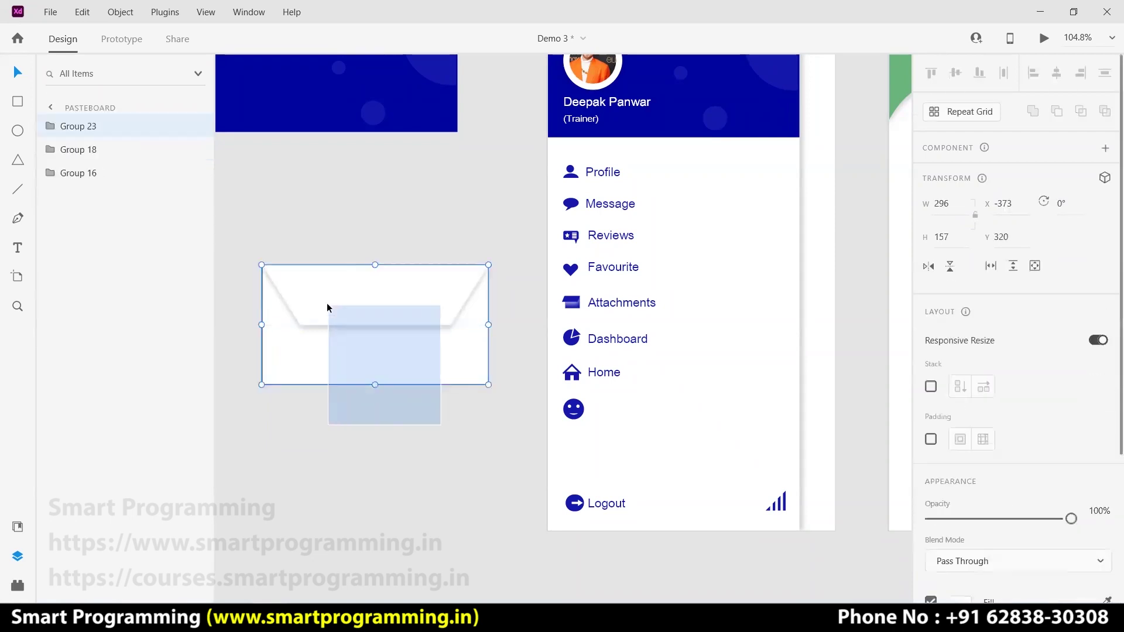
pyautogui.scroll(-5, 996, 469)
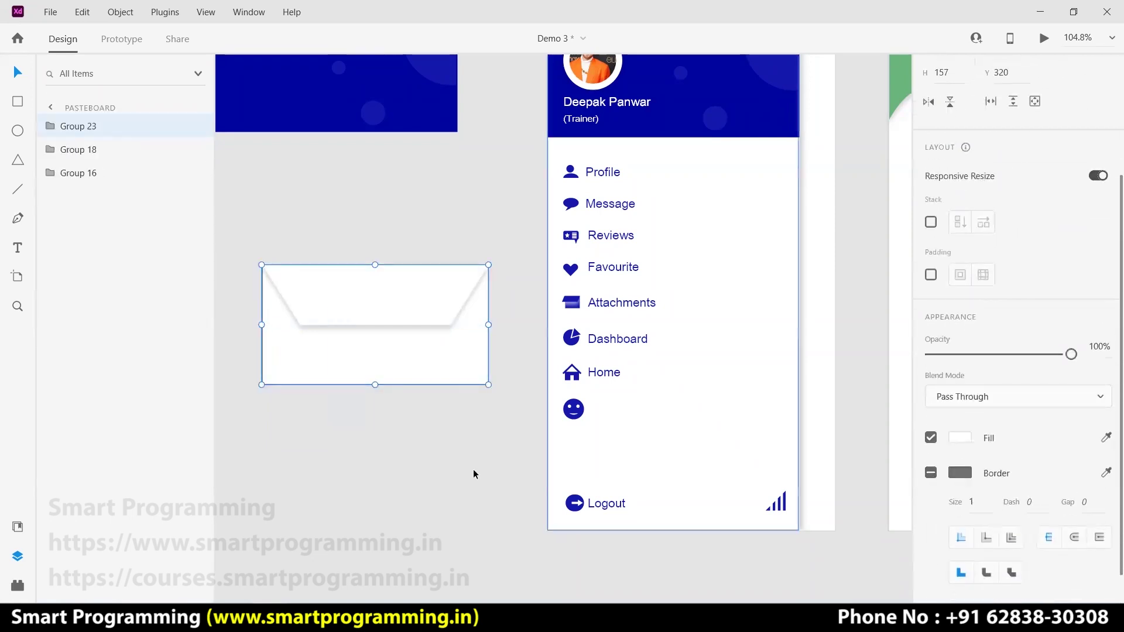
pyautogui.click(447, 457)
pyautogui.moveTo(461, 451); pyautogui.dragTo(435, 370)
pyautogui.hotkey('ctrl', 'shift', 'g')
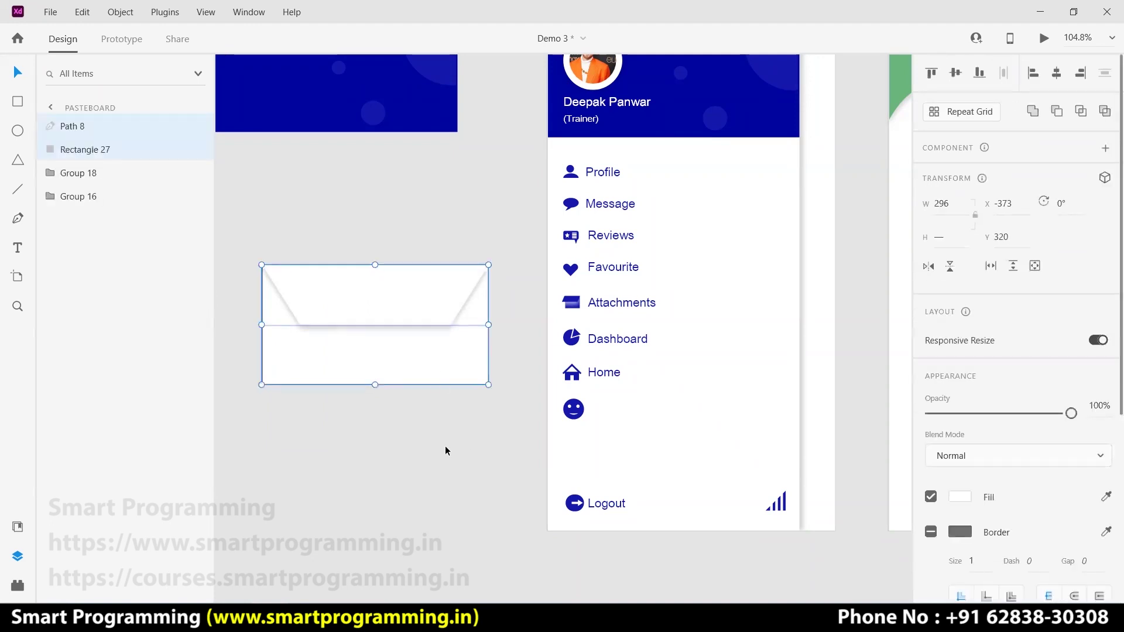
# Remove the border from the envelope body rectangle
pyautogui.click(447, 450)
pyautogui.click(409, 366)
pyautogui.scroll(-3, 945, 525)
pyautogui.scroll(-1, 946, 525)
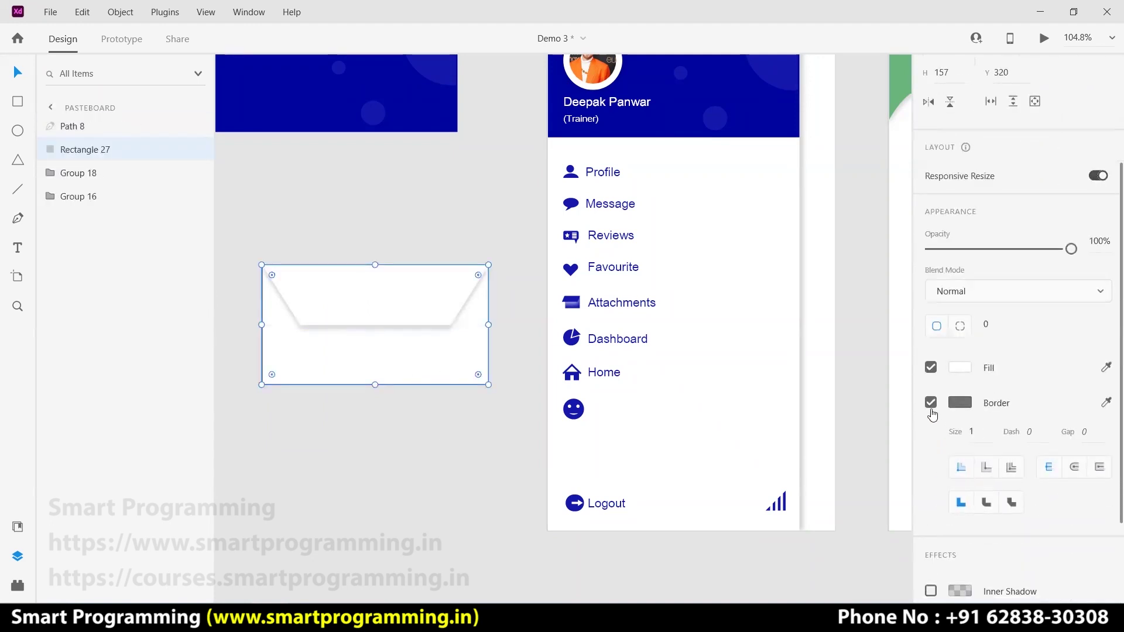
pyautogui.click(931, 405)
# Group flap and body and fill the group with the saved blue swatch
pyautogui.click(415, 433)
pyautogui.moveTo(415, 429); pyautogui.dragTo(304, 287)
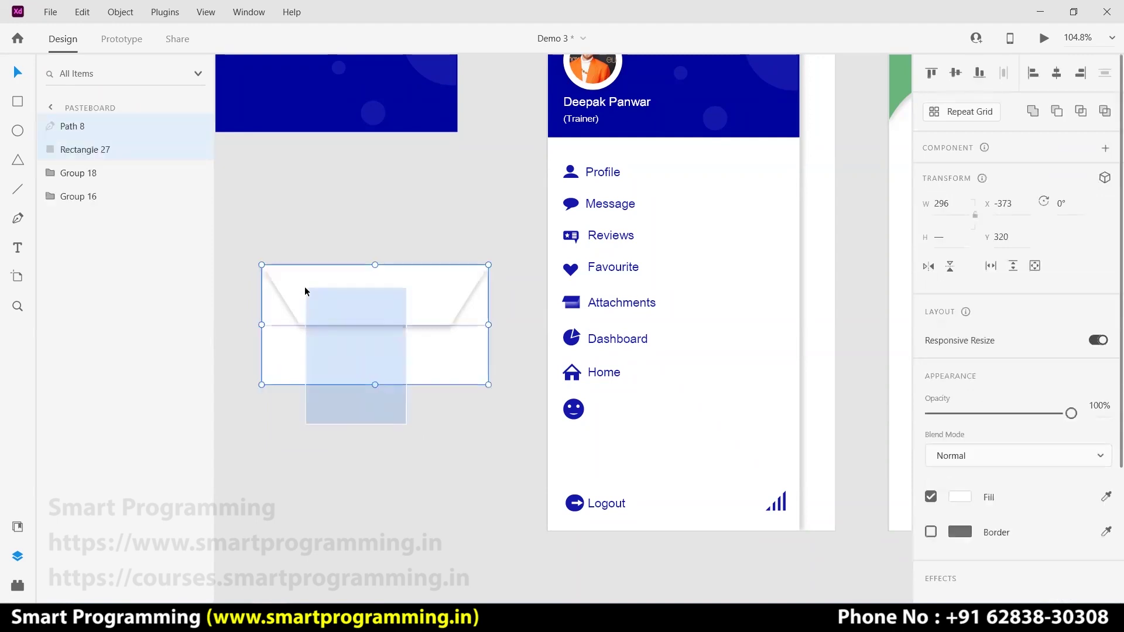
pyautogui.hotkey('ctrl', 'g')
pyautogui.click(426, 463)
pyautogui.click(416, 318)
pyautogui.scroll(-2, 989, 446)
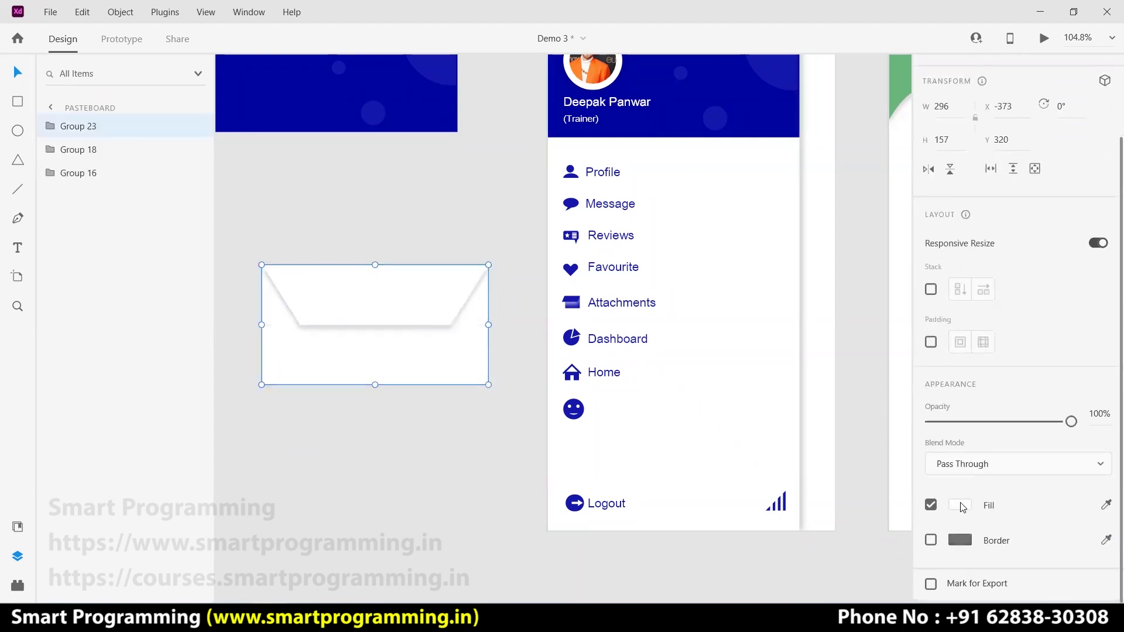
pyautogui.click(960, 505)
pyautogui.click(779, 577)
# Change the flap's drop shadow to white #FFFFFF at 27% opacity
pyautogui.click(374, 445)
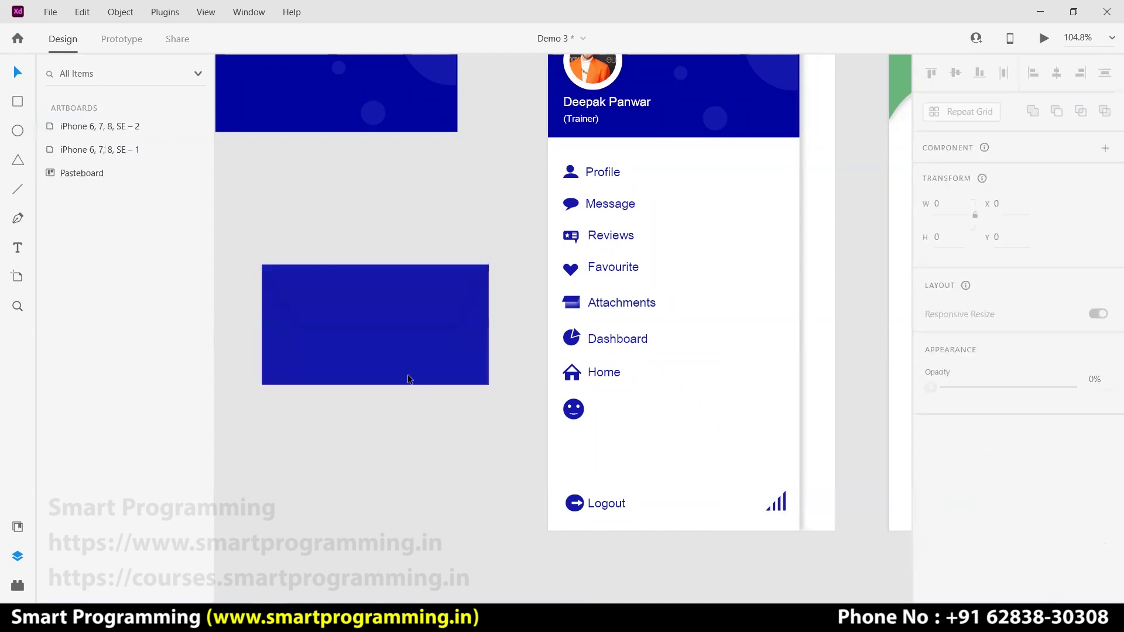
pyautogui.click(399, 307)
pyautogui.click(425, 424)
pyautogui.click(398, 318)
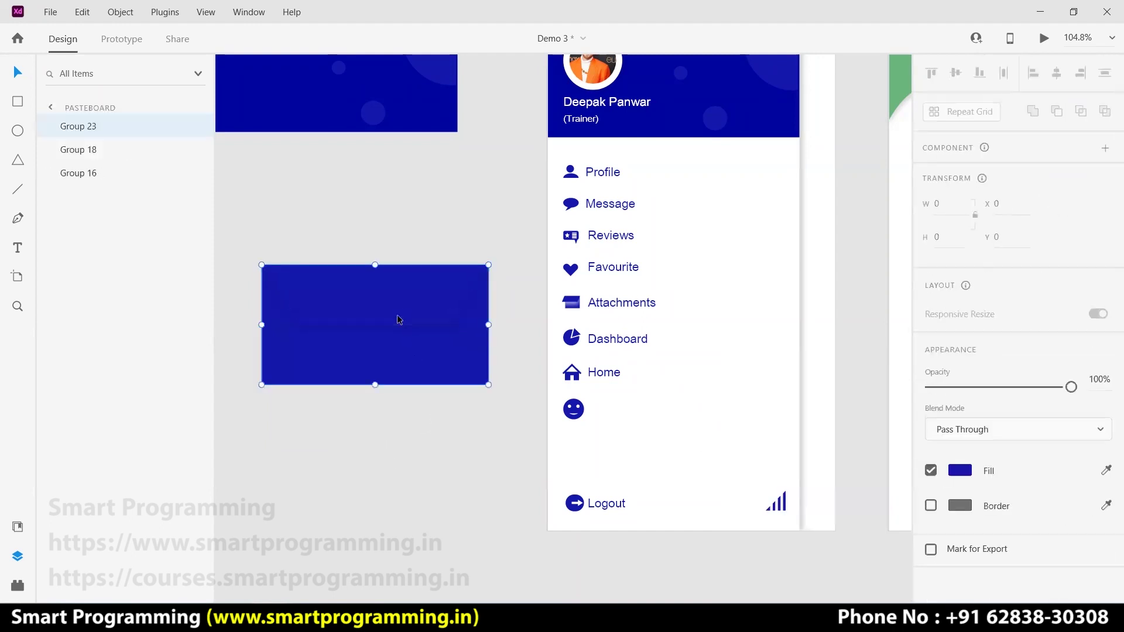
pyautogui.click(398, 399)
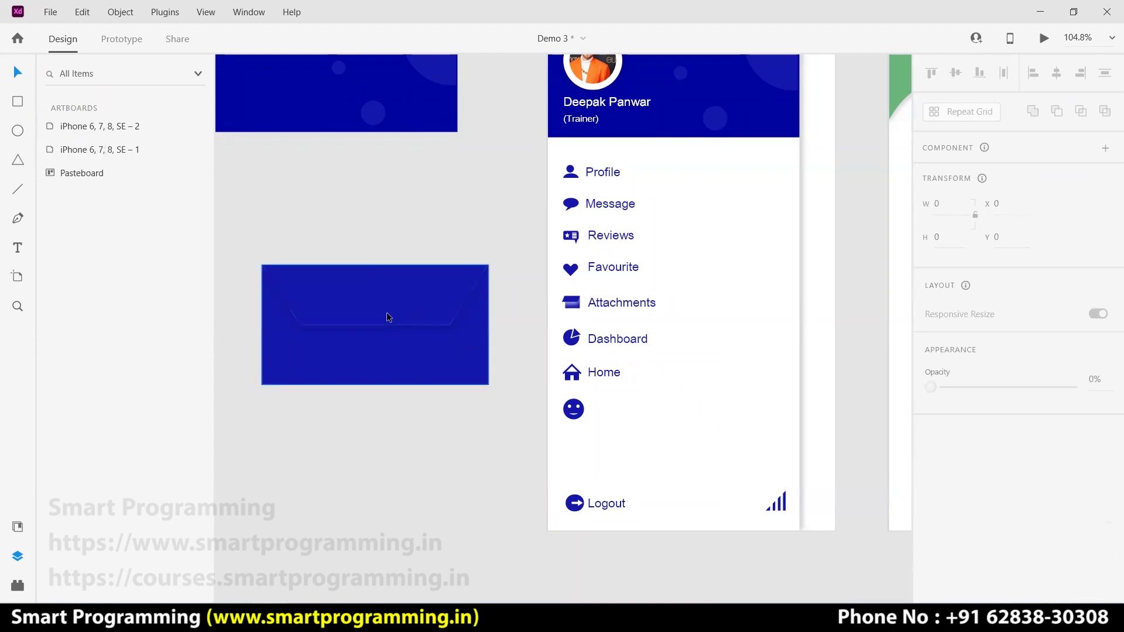
pyautogui.doubleClick(392, 317)
pyautogui.scroll(-5, 937, 486)
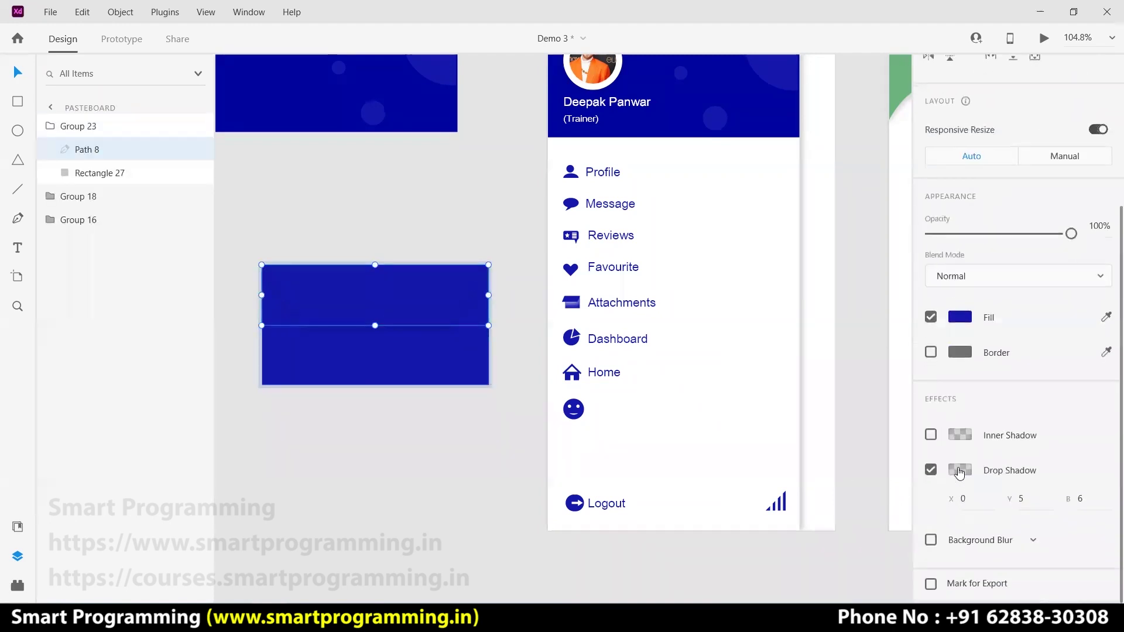
pyautogui.click(961, 471)
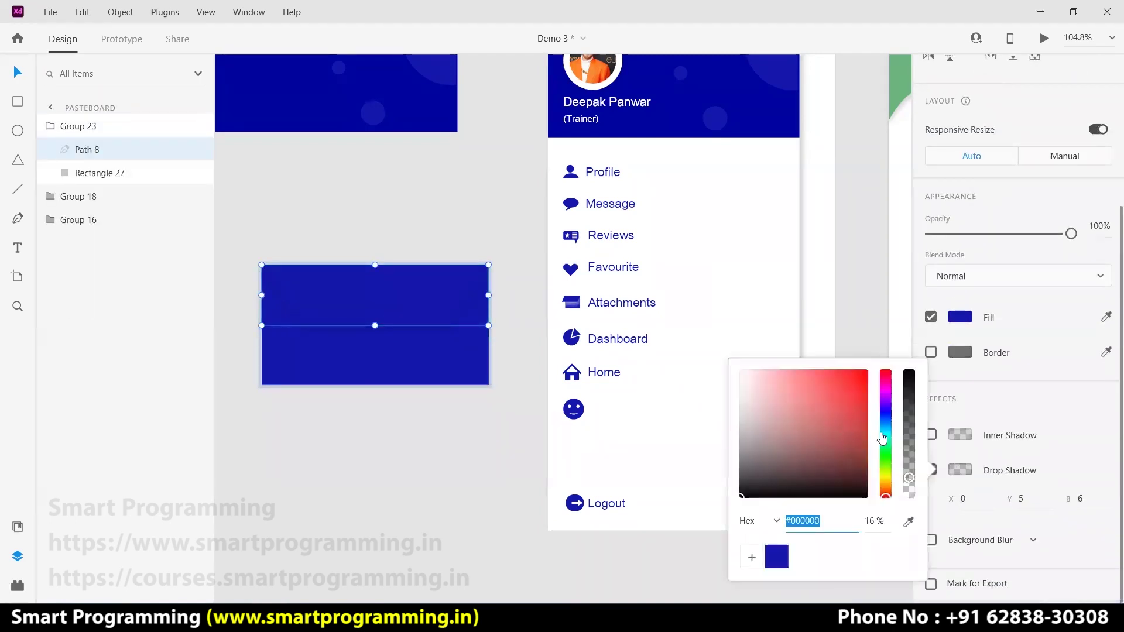
pyautogui.moveTo(914, 484); pyautogui.dragTo(909, 464)
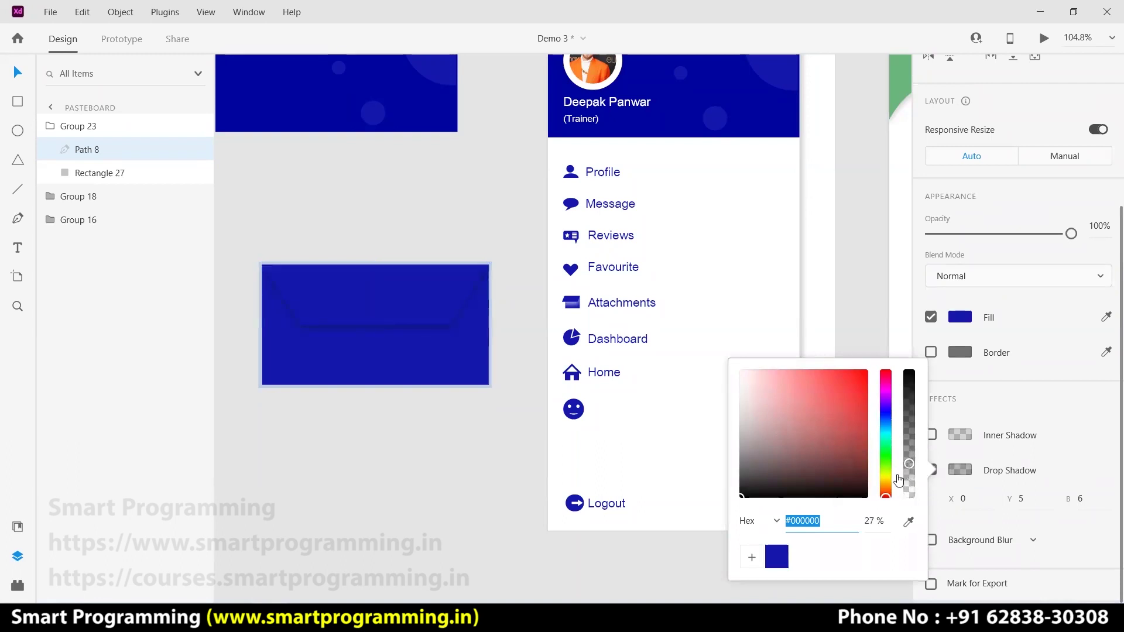
pyautogui.moveTo(760, 490); pyautogui.dragTo(721, 364)
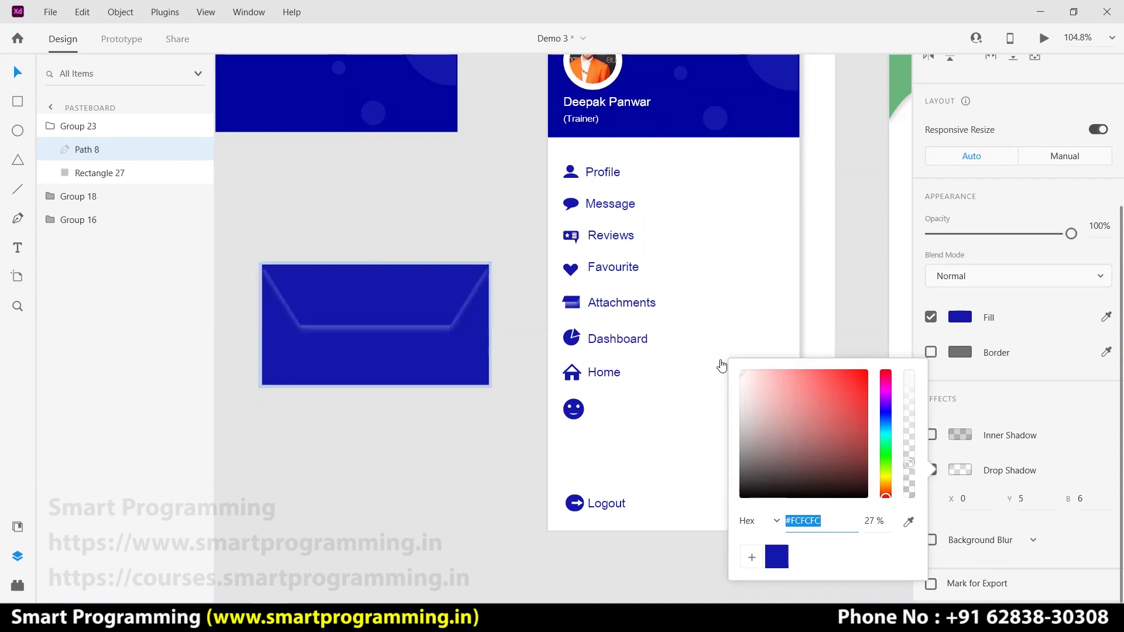
pyautogui.click(454, 403)
pyautogui.click(432, 349)
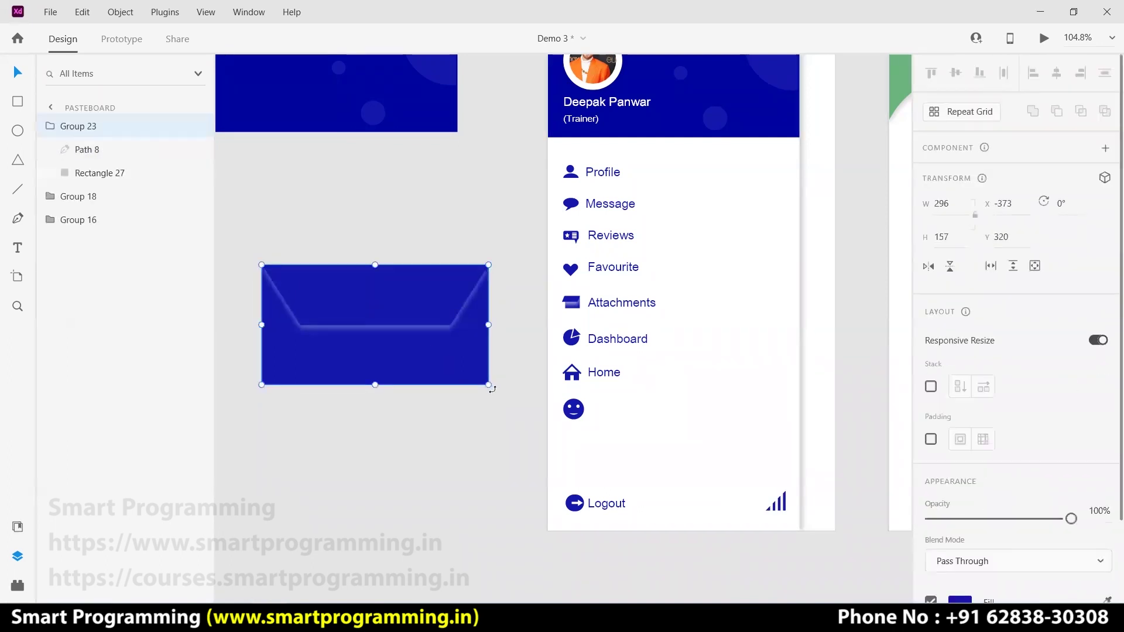
# Group the envelope, shrink it to about 31 × 24, and place it below the smiley icon
pyautogui.hotkey('ctrl', 'g')
pyautogui.click(450, 409)
pyautogui.click(483, 382)
pyautogui.moveTo(489, 385)
pyautogui.mouseDown()
pyautogui.moveTo(296, 283)
pyautogui.moveTo(559, 445)
pyautogui.moveTo(350, 342)
pyautogui.mouseUp()
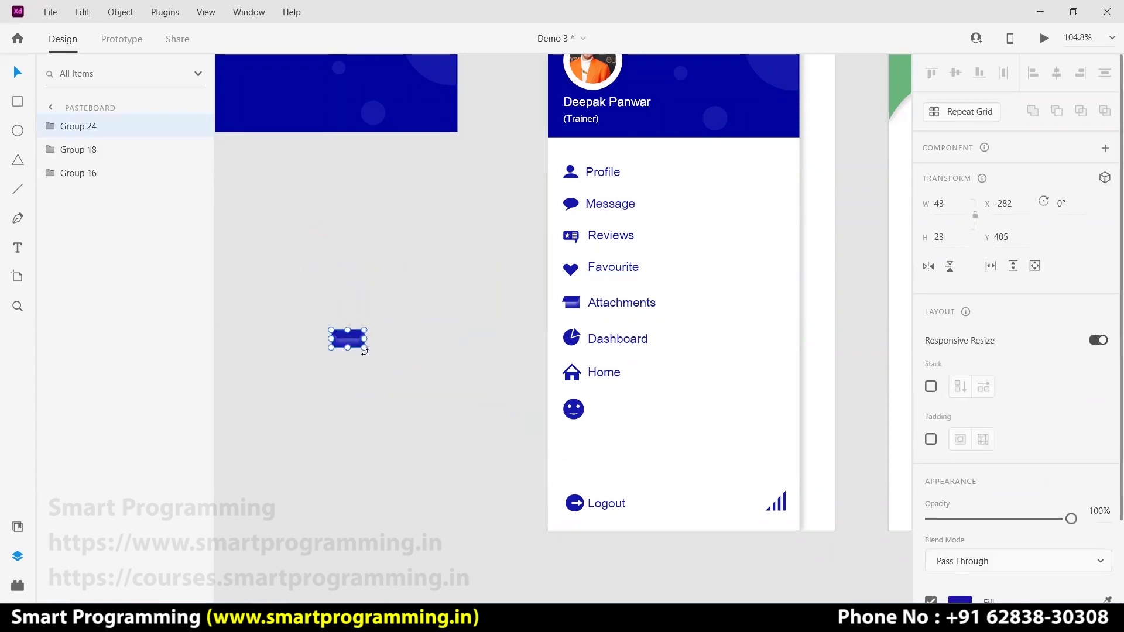
pyautogui.moveTo(394, 372); pyautogui.dragTo(522, 435)
pyautogui.moveTo(452, 414); pyautogui.dragTo(401, 397)
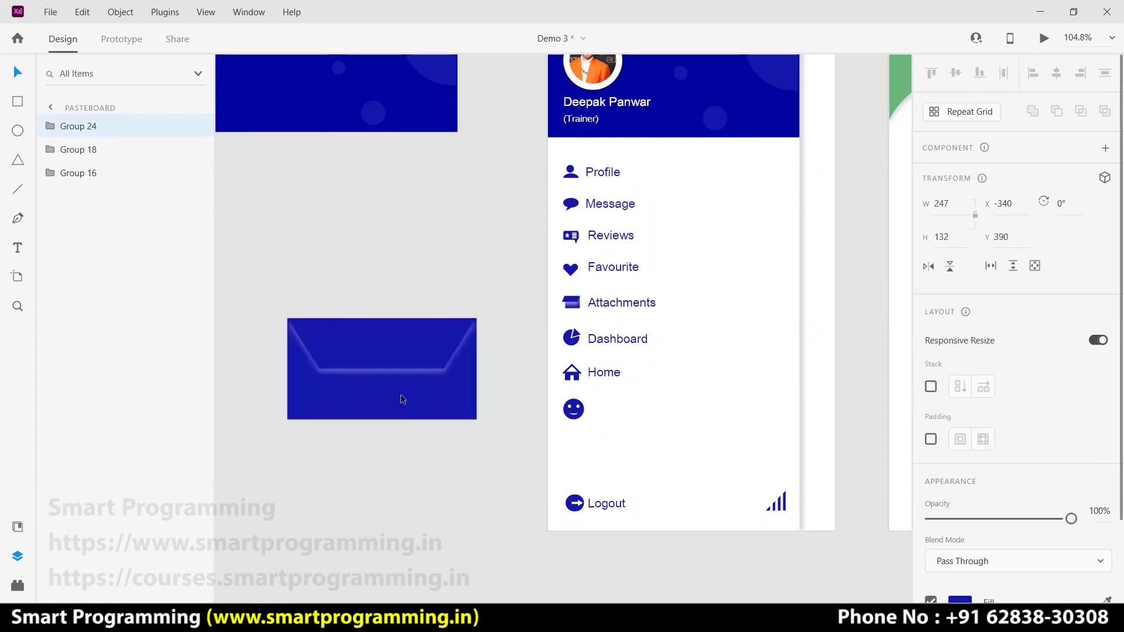
pyautogui.moveTo(476, 420); pyautogui.dragTo(515, 440)
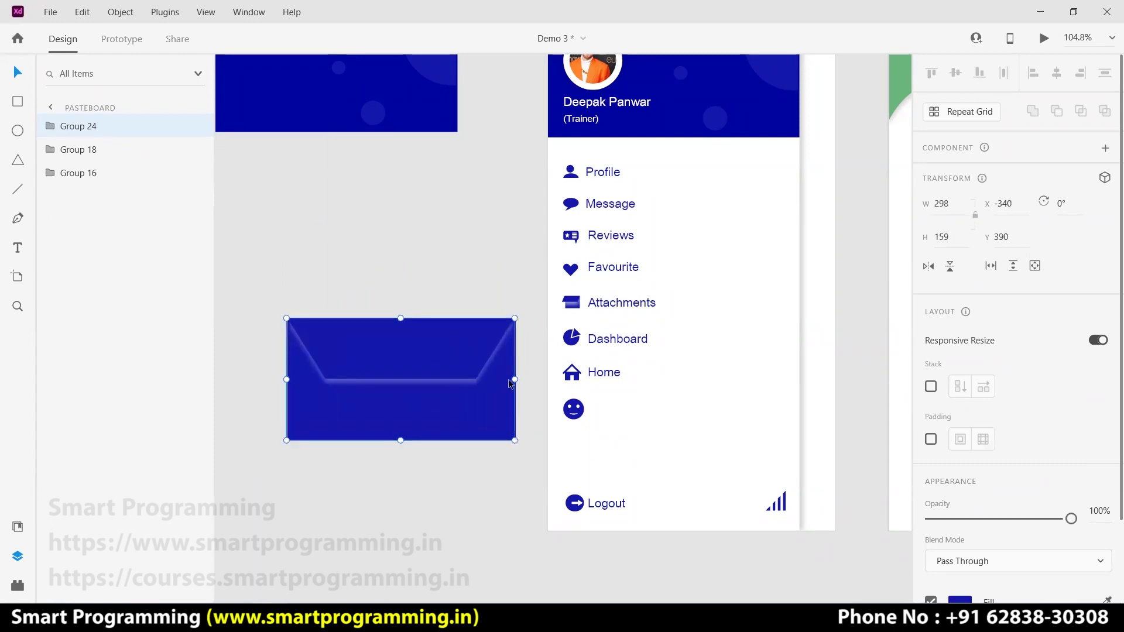
pyautogui.moveTo(514, 378); pyautogui.dragTo(446, 379)
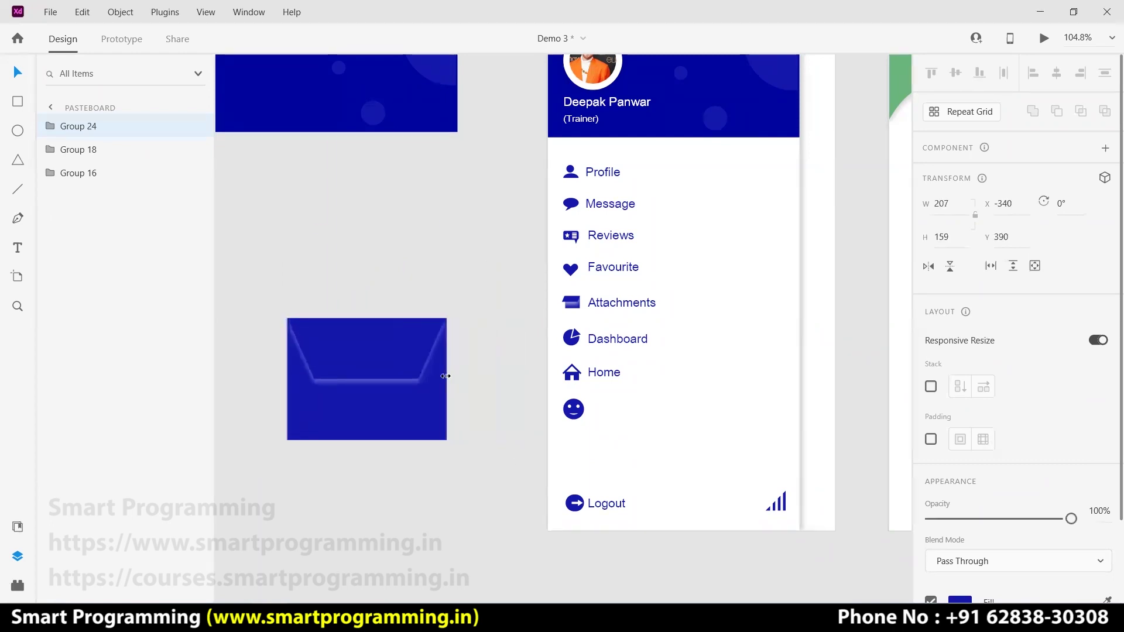
pyautogui.moveTo(445, 440)
pyautogui.mouseDown()
pyautogui.moveTo(312, 338)
pyautogui.moveTo(590, 450)
pyautogui.moveTo(580, 451)
pyautogui.mouseUp()
pyautogui.click(455, 403)
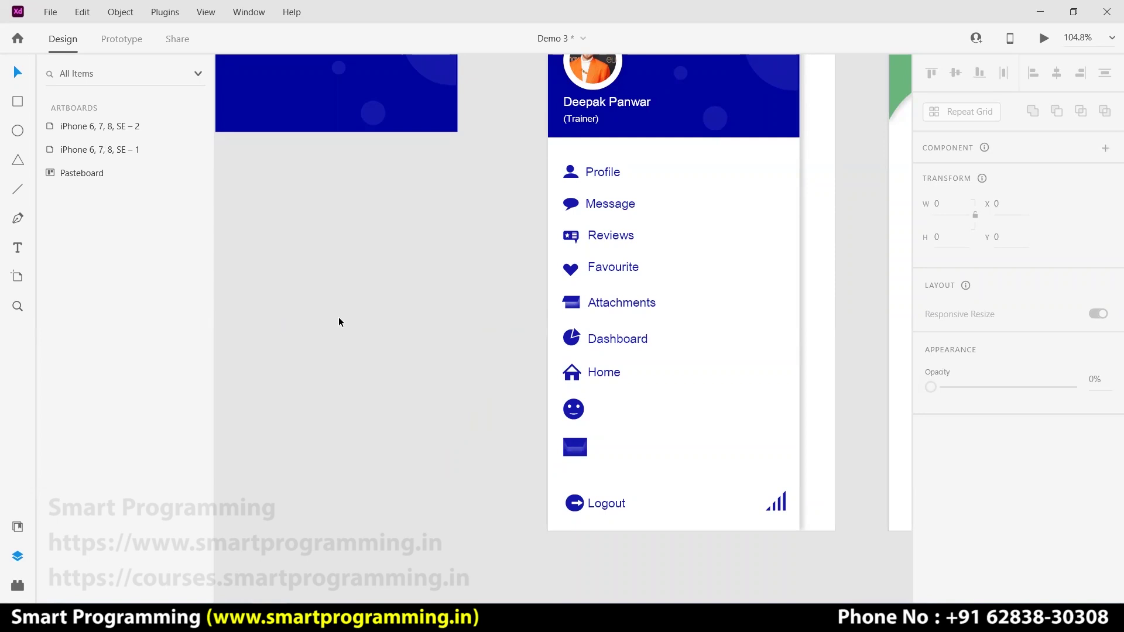
pyautogui.click(17, 102)
pyautogui.moveTo(283, 227); pyautogui.dragTo(496, 378)
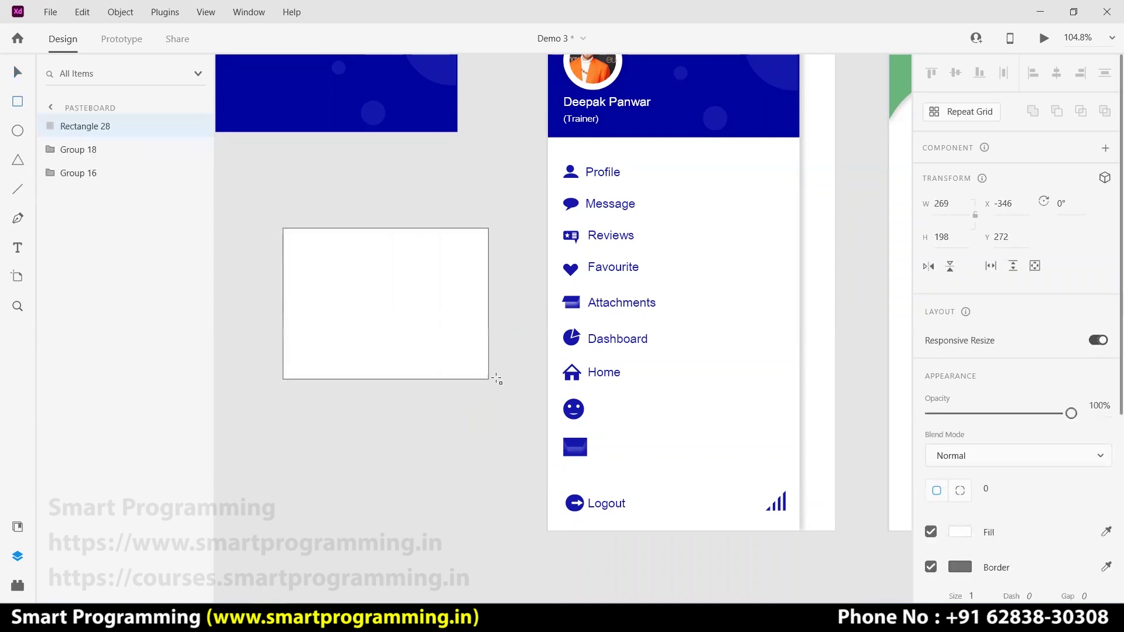
pyautogui.click(21, 73)
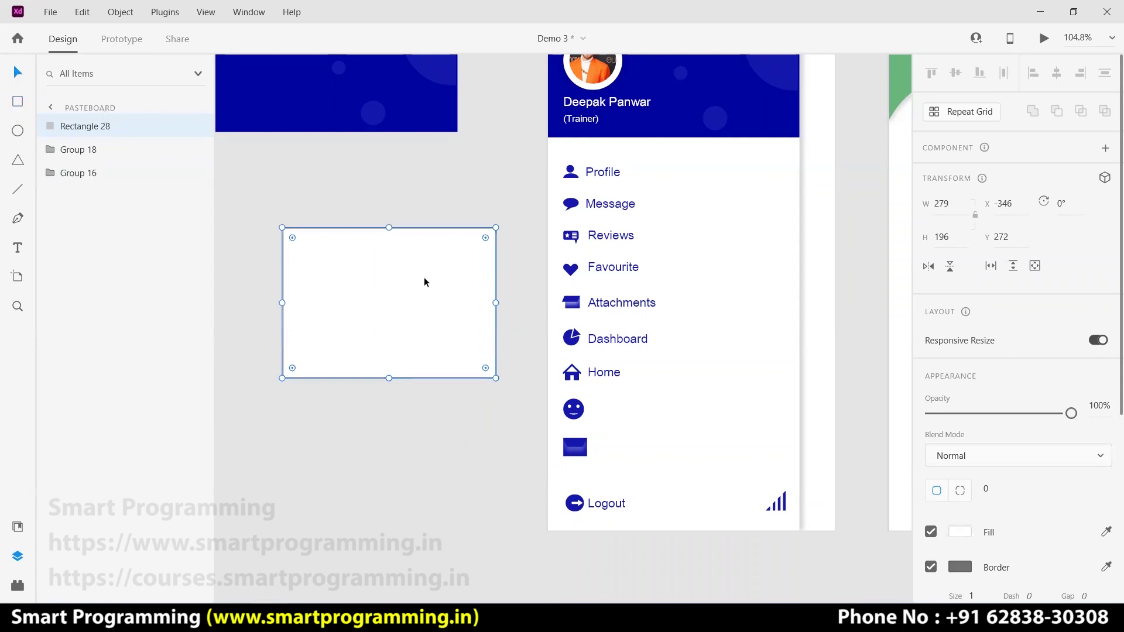
pyautogui.moveTo(485, 238)
pyautogui.mouseDown()
pyautogui.moveTo(381, 319)
pyautogui.moveTo(404, 293)
pyautogui.moveTo(520, 233)
pyautogui.moveTo(513, 216)
pyautogui.moveTo(474, 242)
pyautogui.mouseUp()
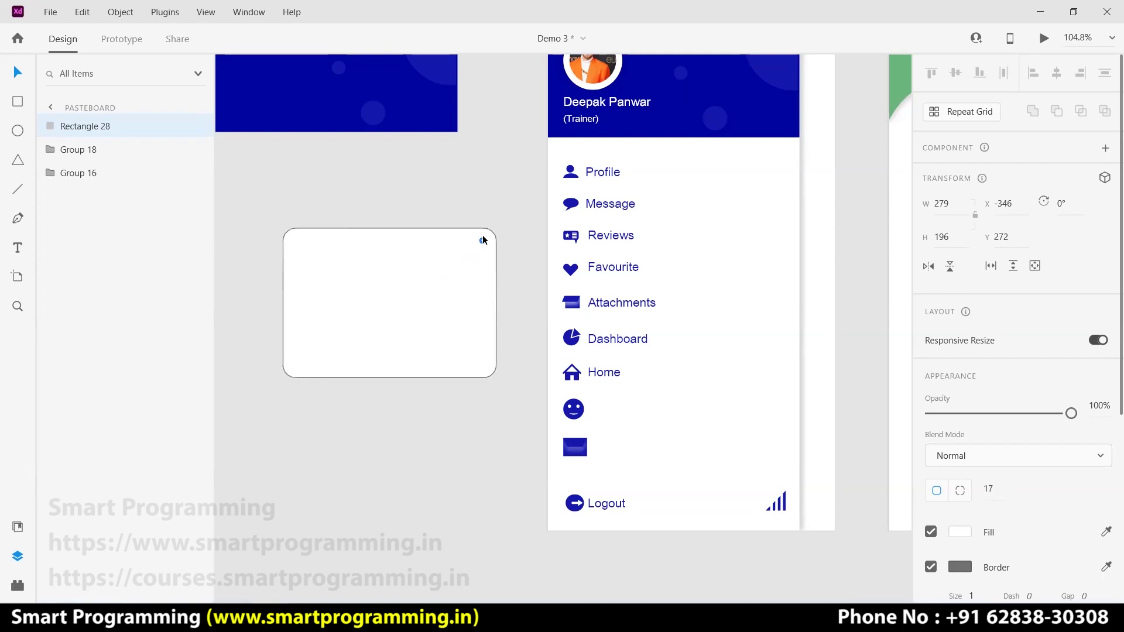
pyautogui.moveTo(473, 246); pyautogui.dragTo(438, 286)
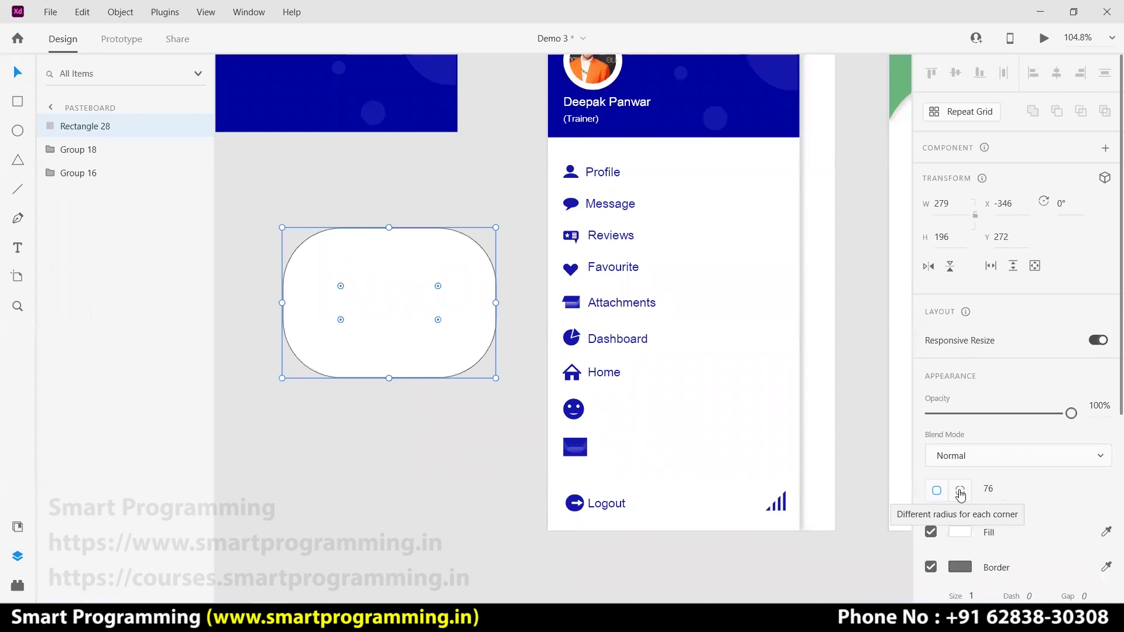
pyautogui.click(960, 494)
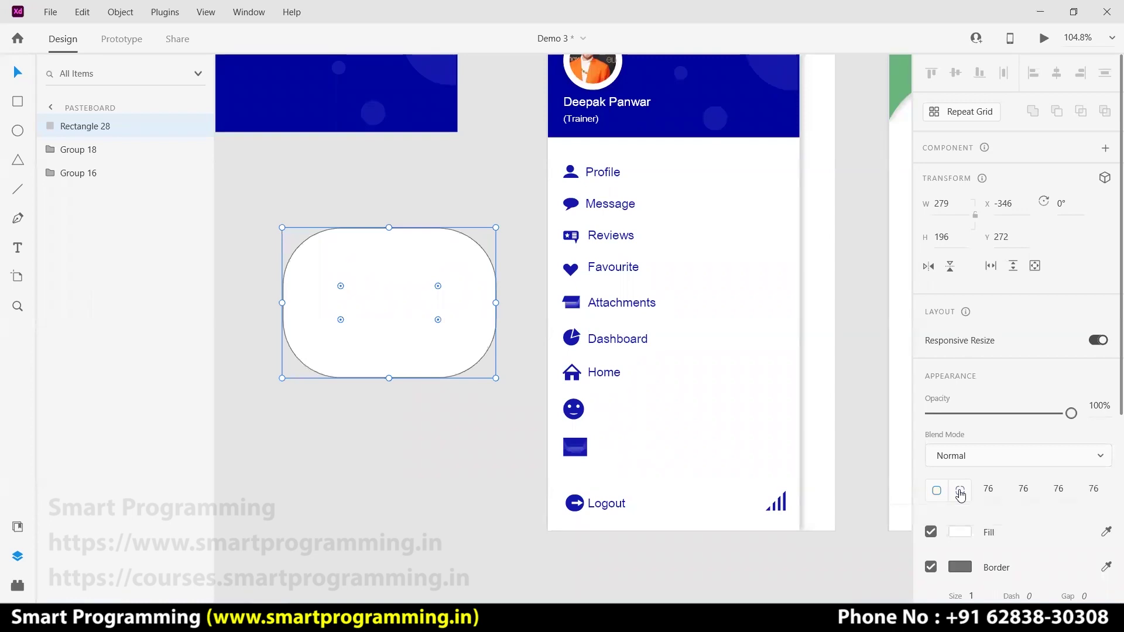
pyautogui.click(997, 490)
pyautogui.press('Return')
pyautogui.hotkey('ctrl', 'z')
pyautogui.click(396, 403)
pyautogui.hotkey('ctrl', 'shift', 'z')
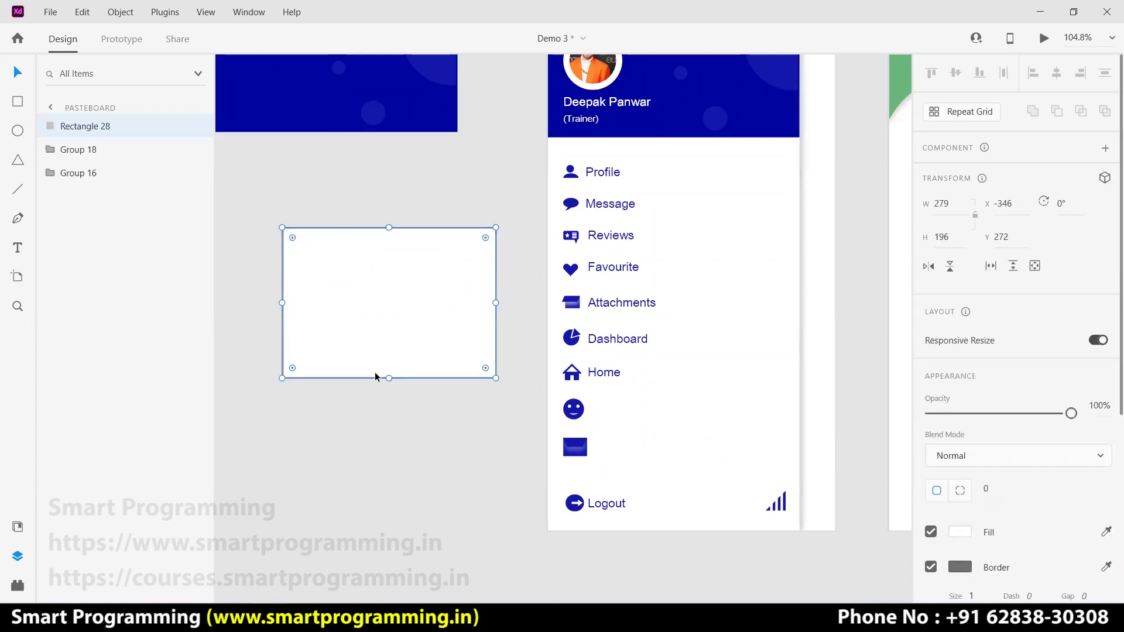
pyautogui.click(378, 407)
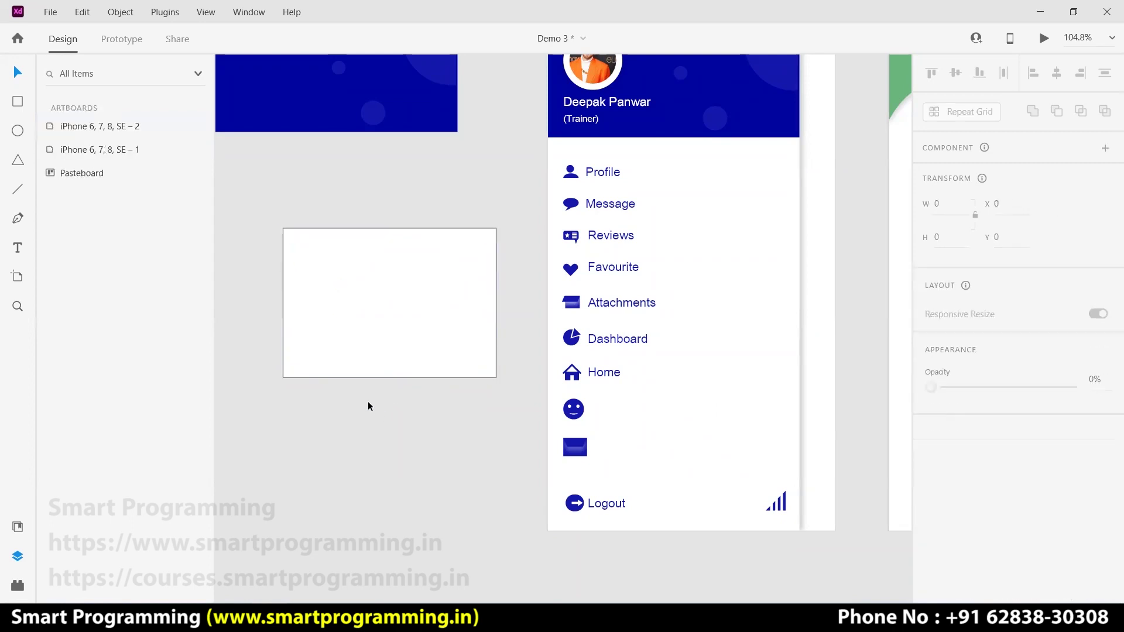
# Add four anchor points along the rectangle's bottom edge
pyautogui.click(325, 378)
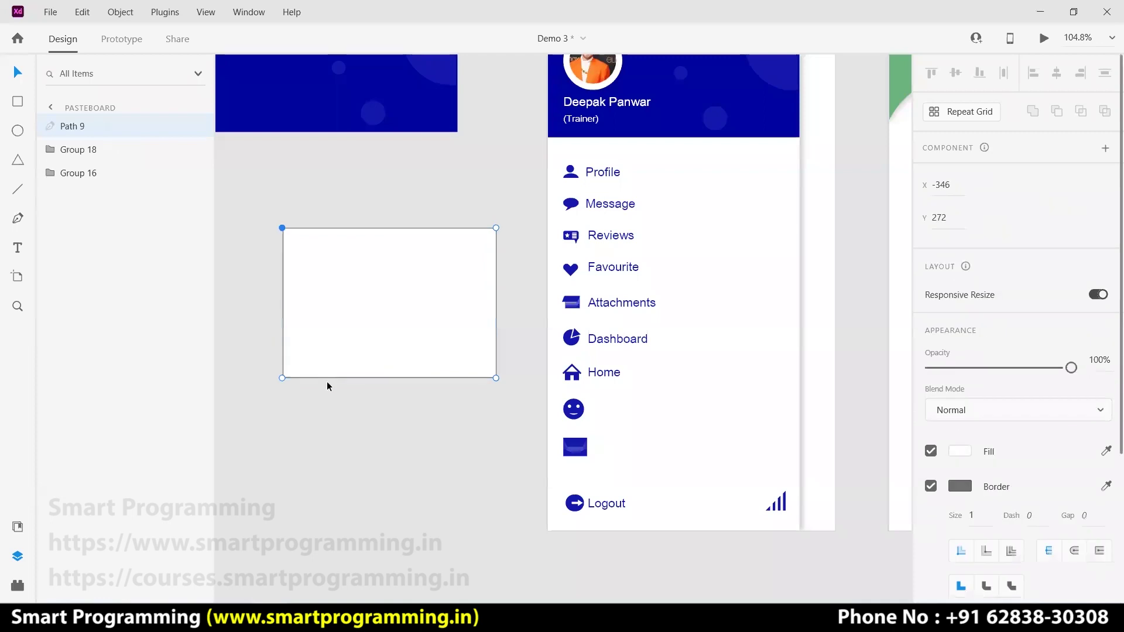
pyautogui.click(337, 378)
pyautogui.moveTo(337, 378); pyautogui.dragTo(330, 378)
pyautogui.click(330, 378)
pyautogui.moveTo(372, 379); pyautogui.dragTo(383, 379)
pyautogui.click(412, 379)
pyautogui.click(460, 379)
pyautogui.click(375, 405)
pyautogui.click(343, 355)
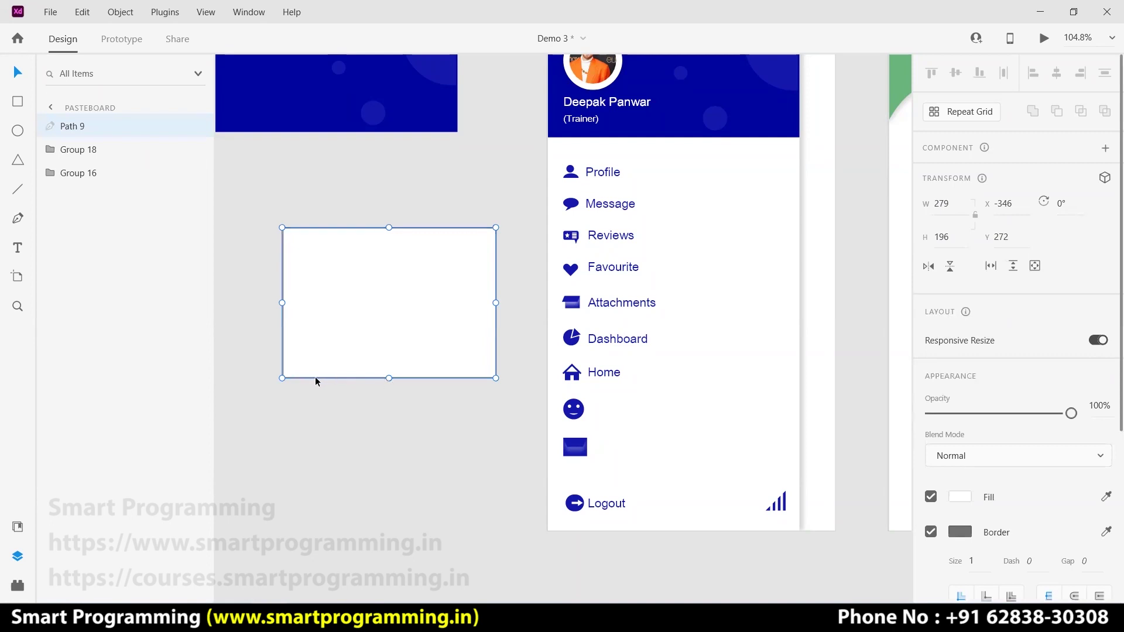
# Pull two bottom points up level and round them into two smooth arches
pyautogui.doubleClick(317, 379)
pyautogui.moveTo(331, 379)
pyautogui.mouseDown()
pyautogui.moveTo(334, 323)
pyautogui.moveTo(331, 341)
pyautogui.mouseUp()
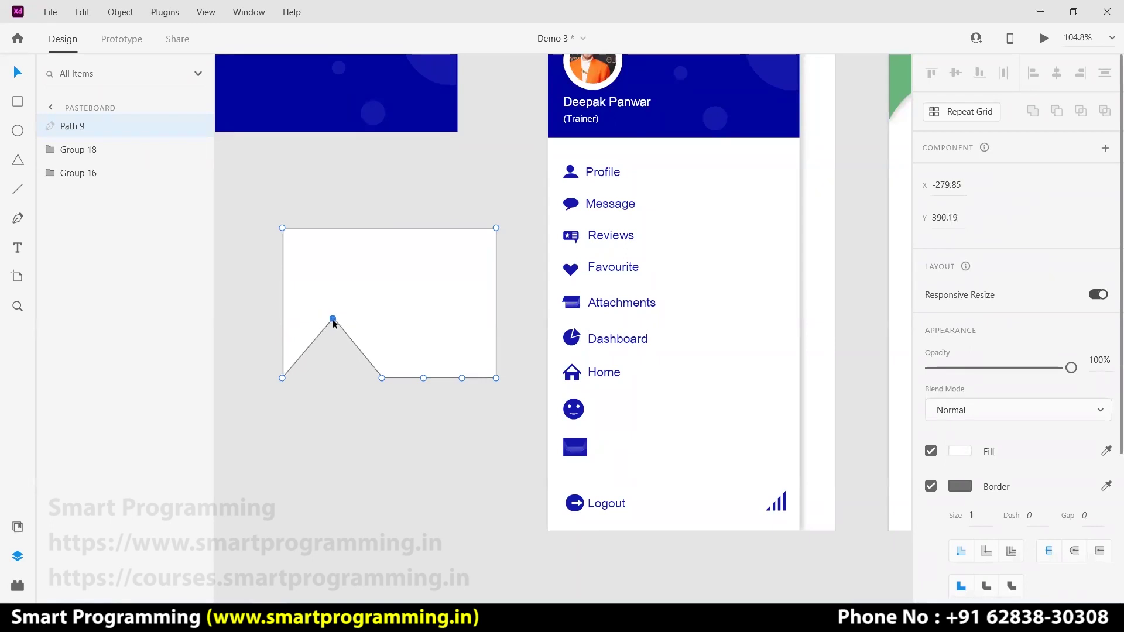
pyautogui.moveTo(424, 379); pyautogui.dragTo(423, 334)
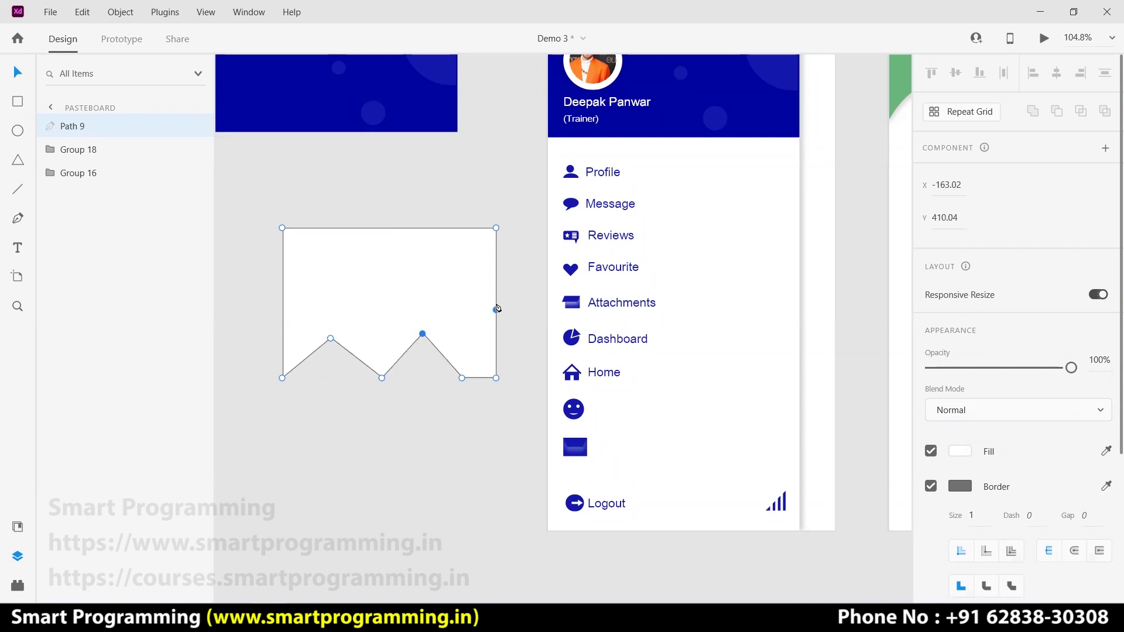
pyautogui.moveTo(331, 339); pyautogui.dragTo(327, 335)
pyautogui.doubleClick(327, 334)
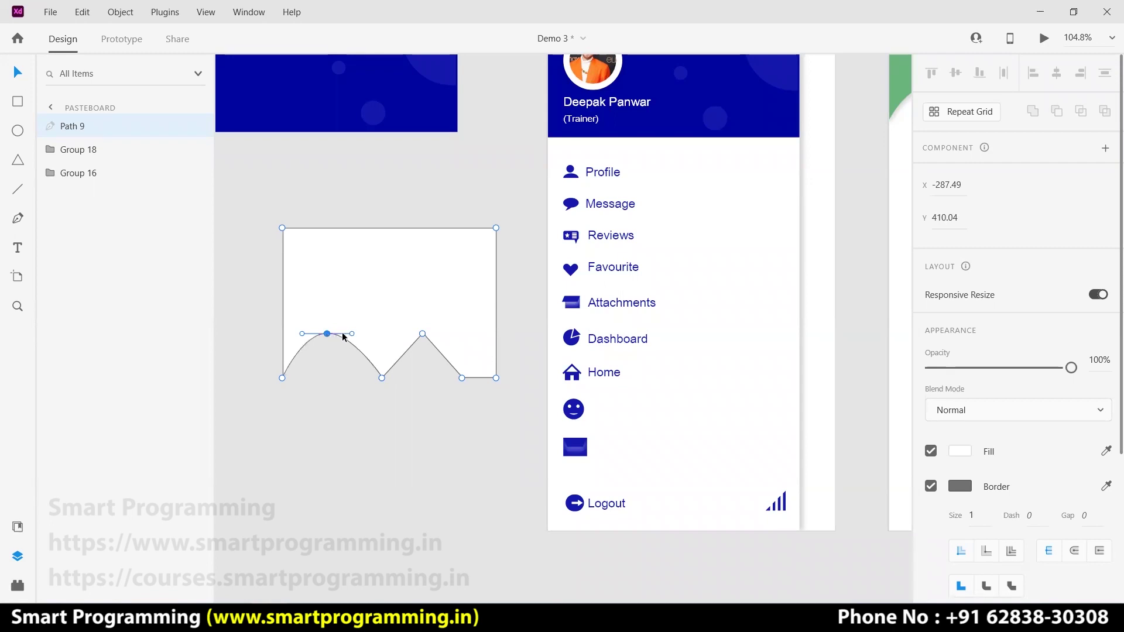
pyautogui.moveTo(352, 334)
pyautogui.mouseDown()
pyautogui.moveTo(366, 339)
pyautogui.moveTo(371, 274)
pyautogui.moveTo(288, 259)
pyautogui.moveTo(271, 293)
pyautogui.moveTo(326, 372)
pyautogui.moveTo(369, 334)
pyautogui.moveTo(319, 334)
pyautogui.moveTo(364, 334)
pyautogui.mouseUp()
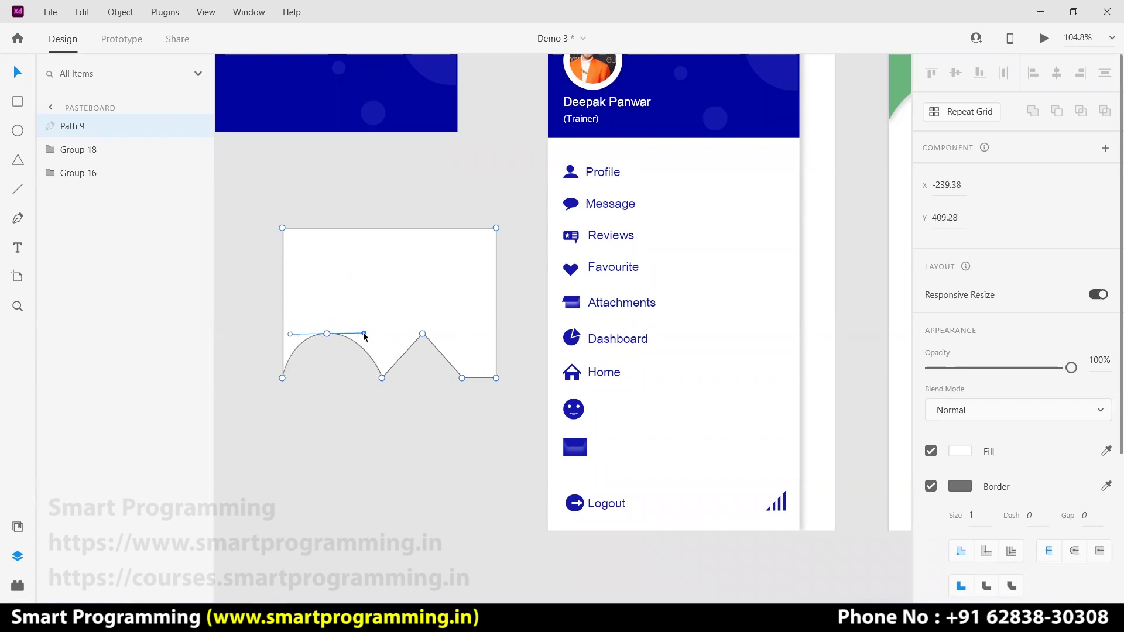
pyautogui.click(422, 334)
pyautogui.doubleClick(423, 334)
pyautogui.moveTo(450, 337)
pyautogui.mouseDown()
pyautogui.moveTo(469, 337)
pyautogui.moveTo(415, 335)
pyautogui.moveTo(451, 336)
pyautogui.mouseUp()
pyautogui.moveTo(329, 337); pyautogui.dragTo(366, 333)
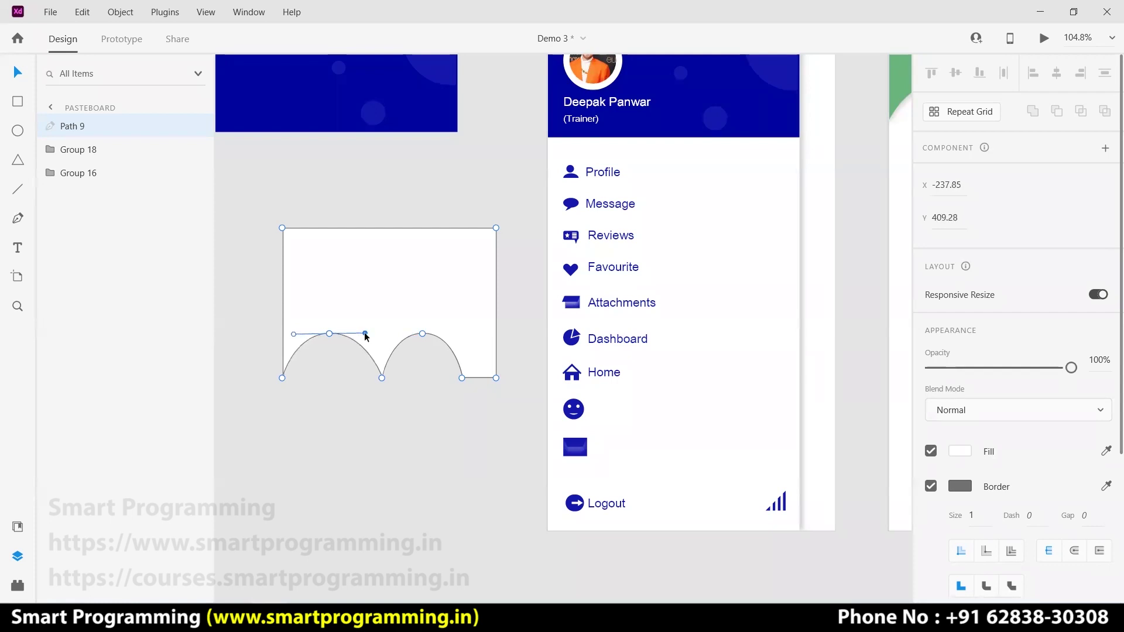
pyautogui.click(401, 449)
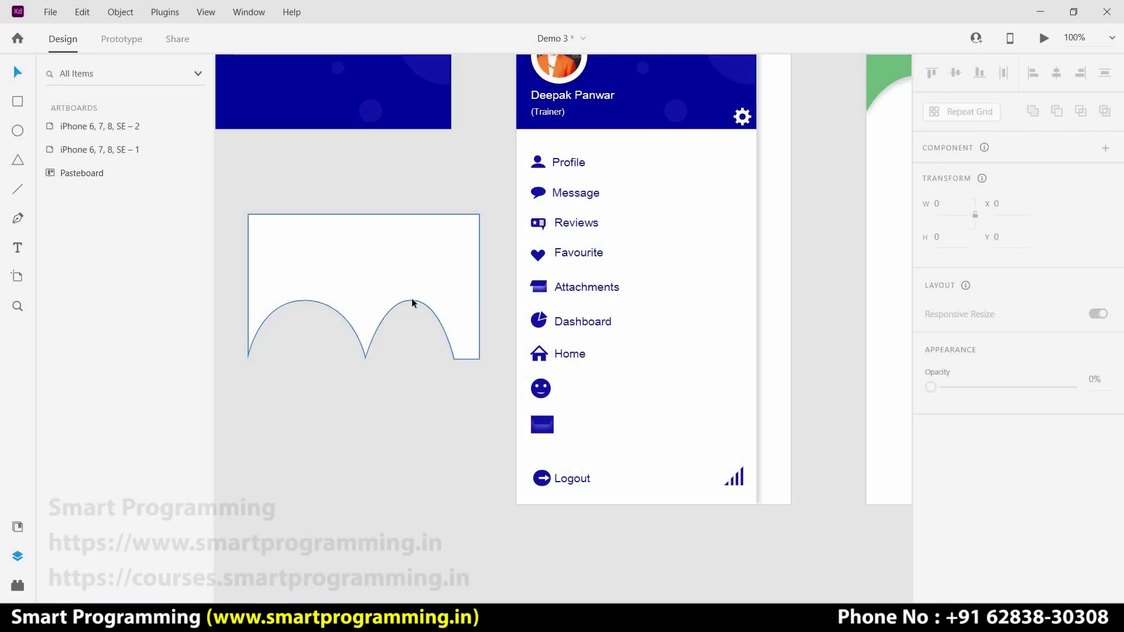
# Replace the arched shape with a house body: a rectangle with a centred door subtracted
pyautogui.click(413, 302)
pyautogui.press('Delete')
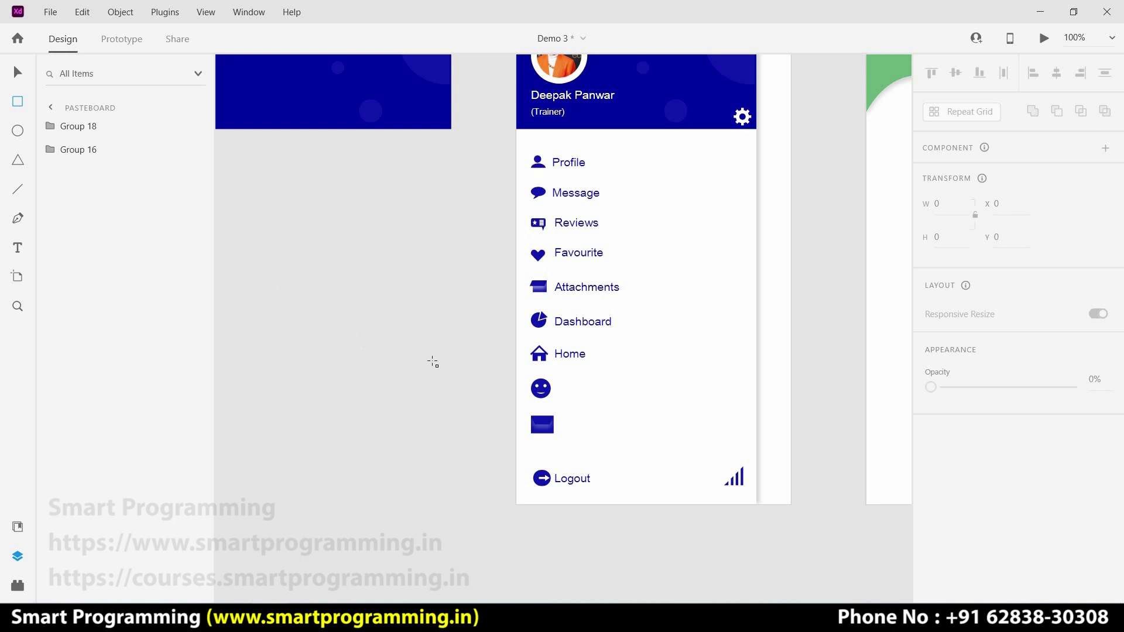
pyautogui.moveTo(260, 271); pyautogui.dragTo(439, 369)
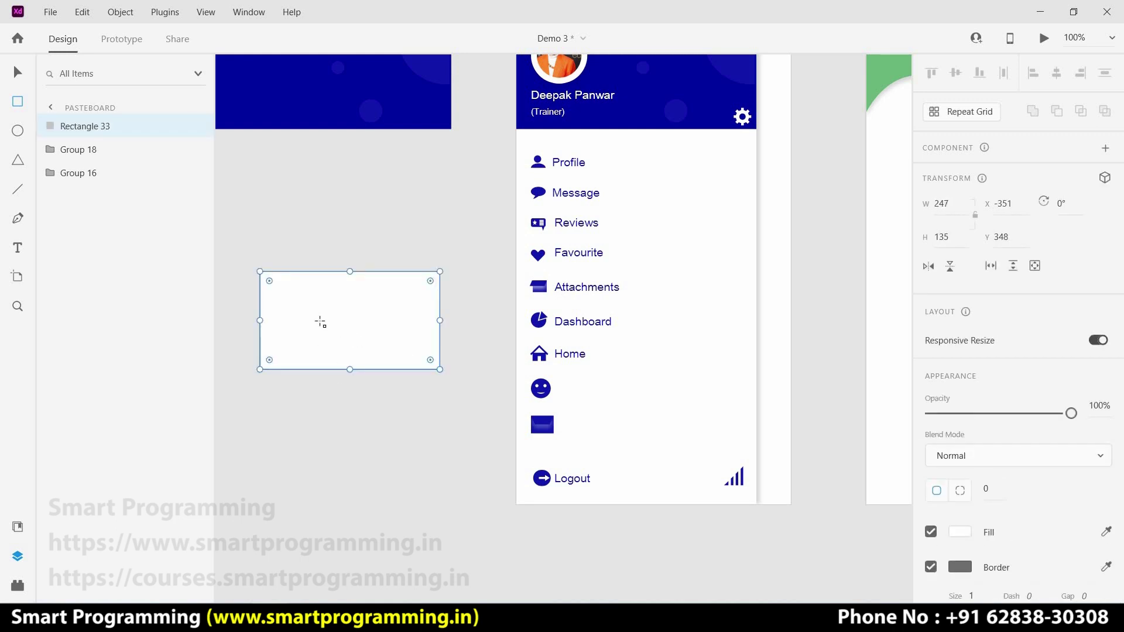
pyautogui.moveTo(346, 343)
pyautogui.mouseDown()
pyautogui.moveTo(368, 369)
pyautogui.moveTo(316, 337)
pyautogui.mouseUp()
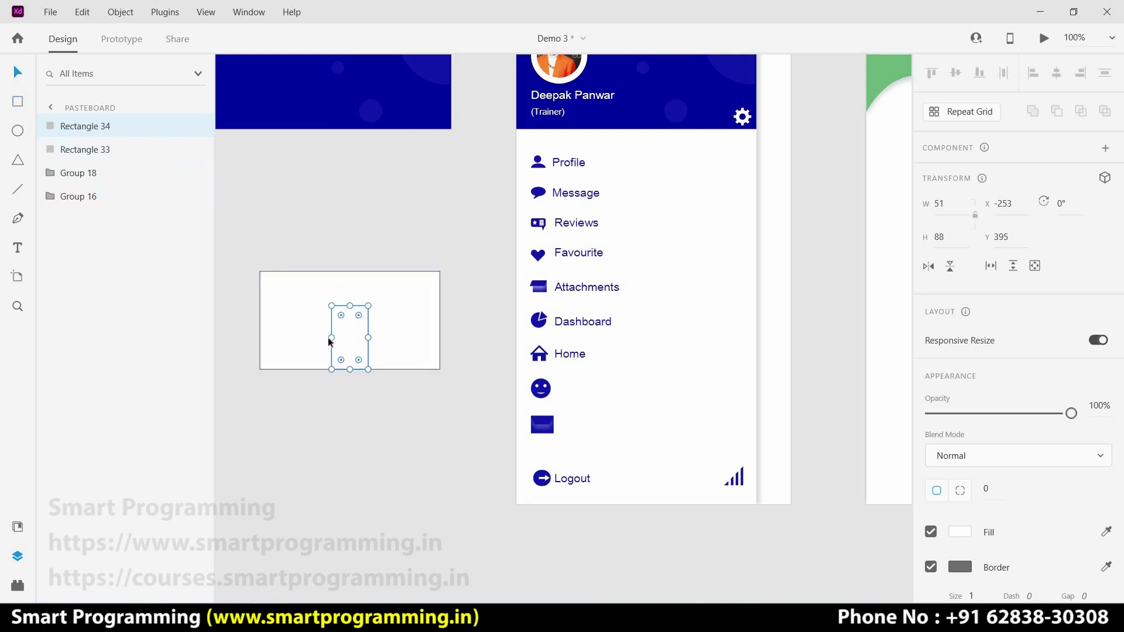
pyautogui.click(441, 318)
pyautogui.moveTo(440, 319); pyautogui.dragTo(393, 324)
pyautogui.moveTo(328, 344); pyautogui.dragTo(342, 344)
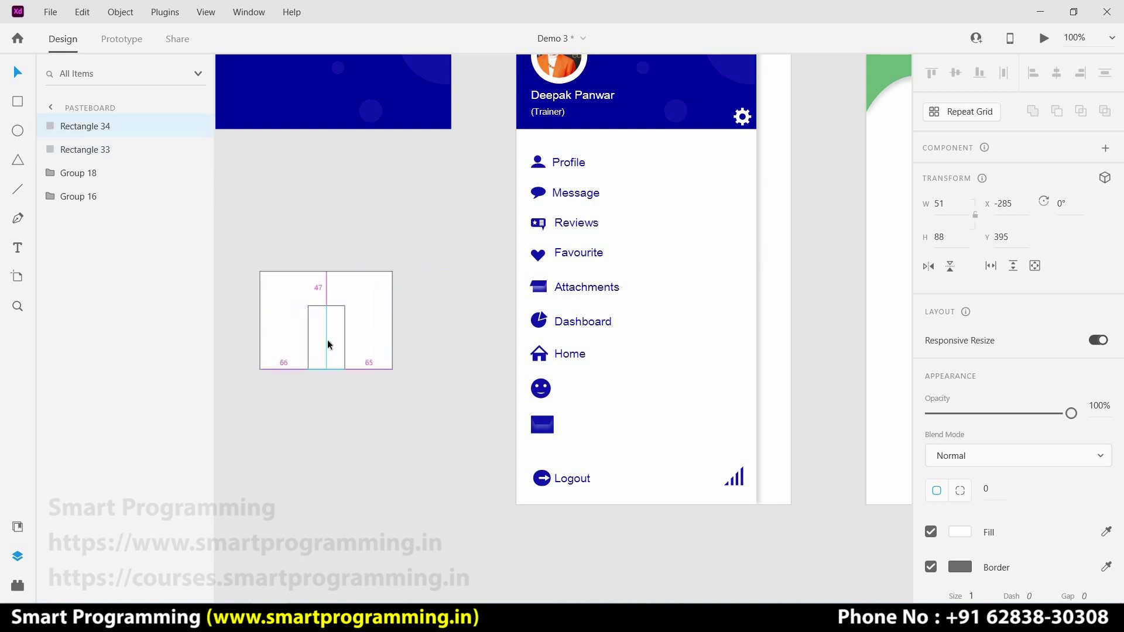
pyautogui.click(279, 266)
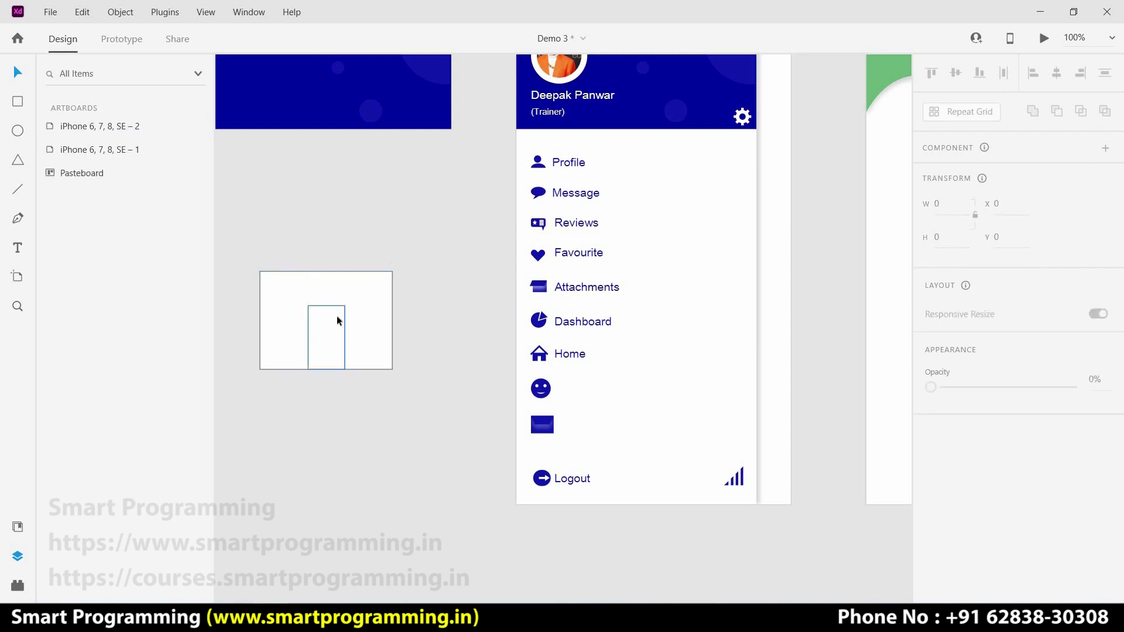
pyautogui.moveTo(456, 320); pyautogui.dragTo(255, 249)
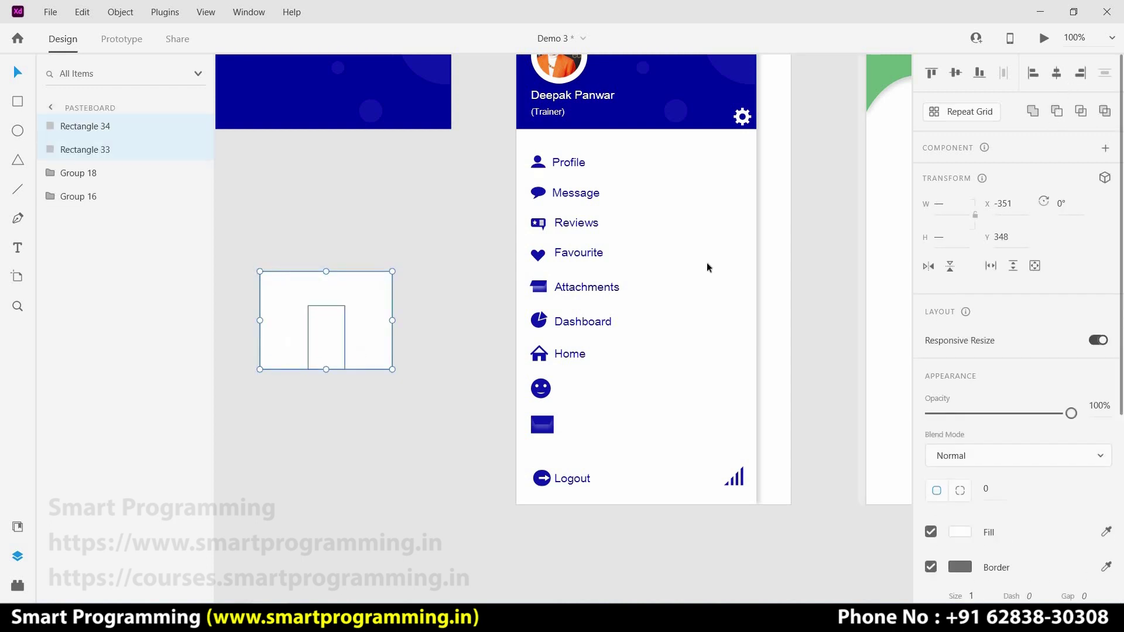
pyautogui.hotkey('ctrl', 'alt', 's')
pyautogui.click(305, 258)
# Draw a 219 × 100 triangle roof centred on top of the house body
pyautogui.press('y')
pyautogui.moveTo(250, 181)
pyautogui.mouseDown()
pyautogui.moveTo(527, 322)
pyautogui.moveTo(342, 291)
pyautogui.mouseUp()
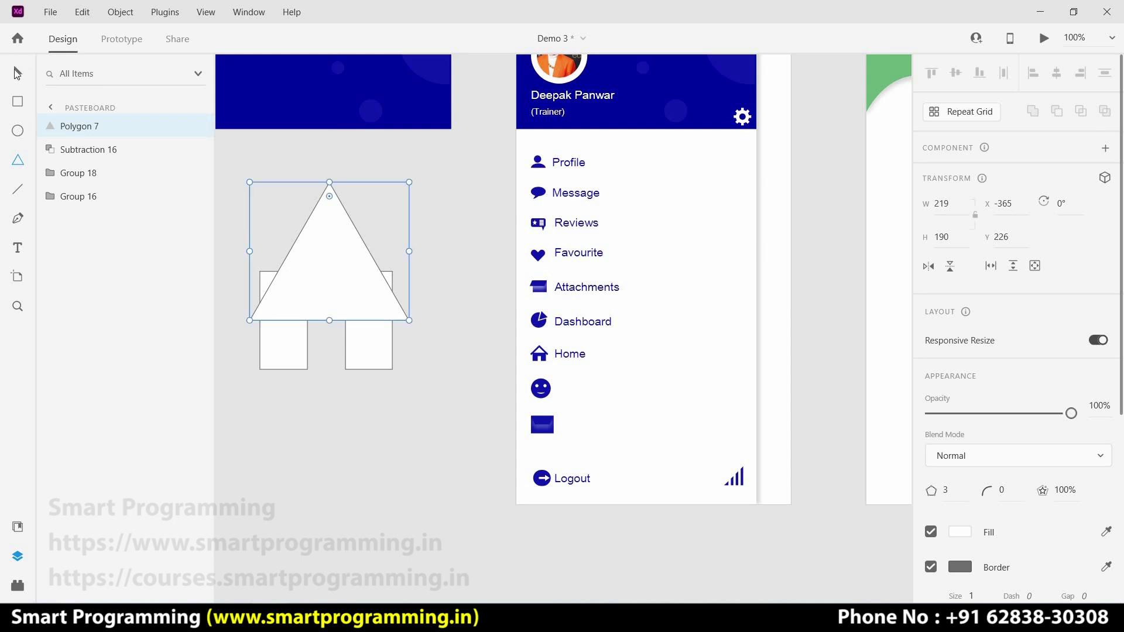
pyautogui.moveTo(327, 250)
pyautogui.mouseDown()
pyautogui.moveTo(314, 134)
pyautogui.moveTo(329, 134)
pyautogui.mouseUp()
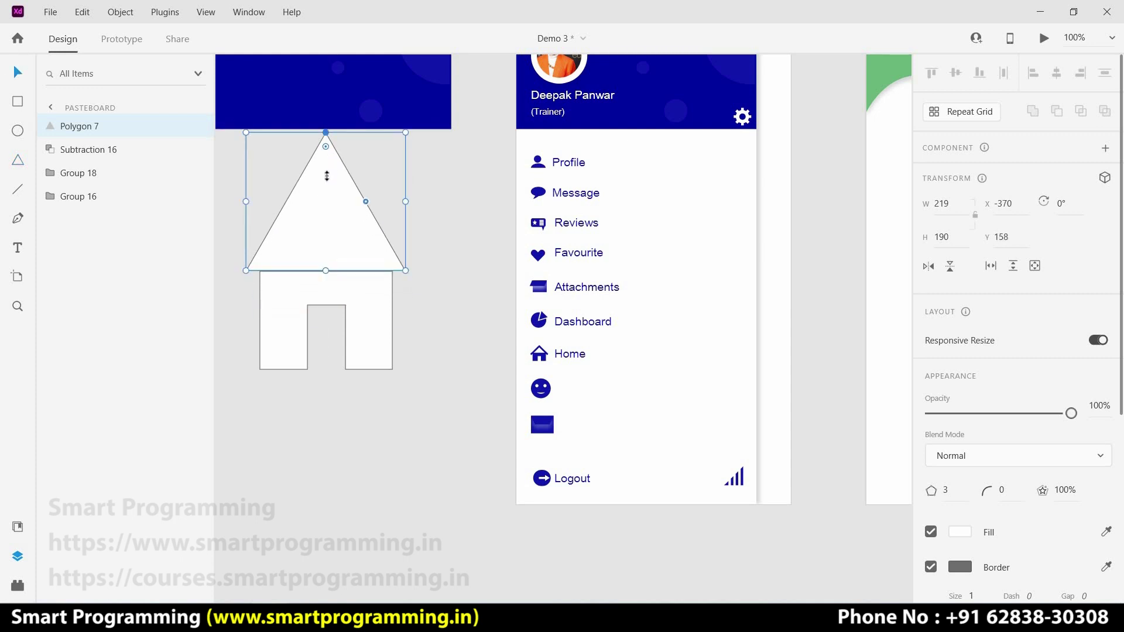
pyautogui.moveTo(326, 176); pyautogui.dragTo(319, 204)
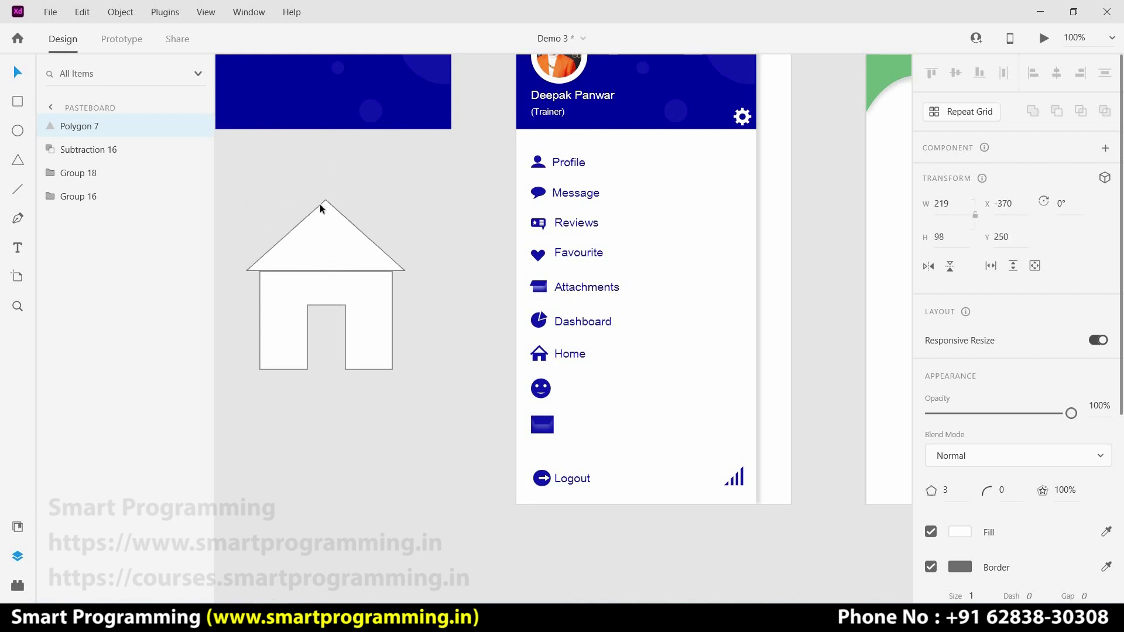
pyautogui.moveTo(322, 256); pyautogui.dragTo(322, 259)
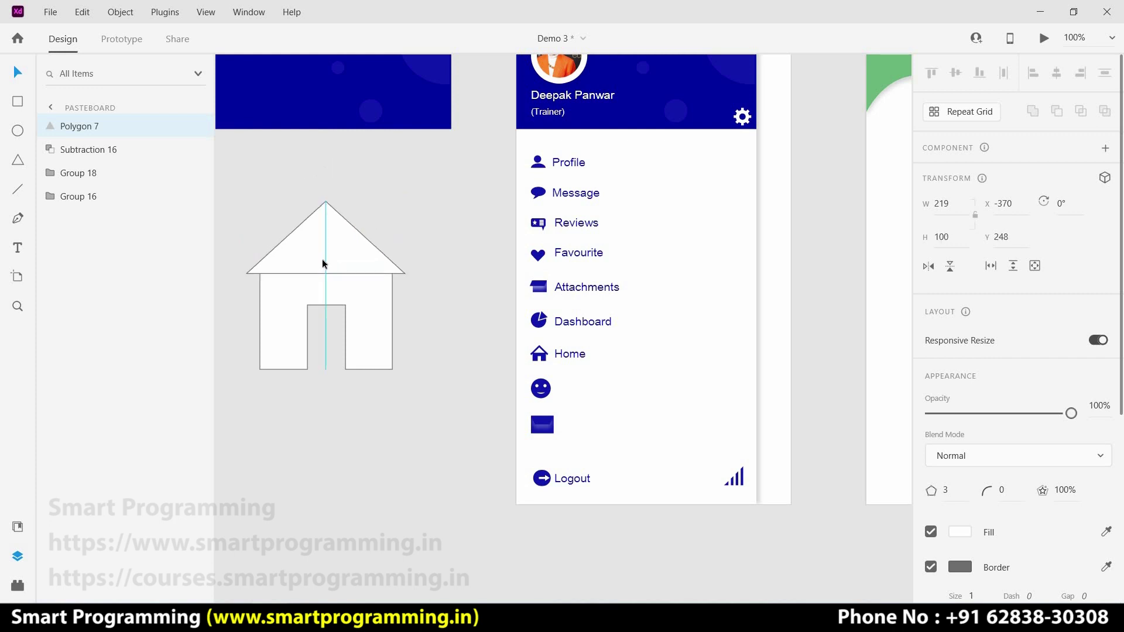
pyautogui.click(428, 178)
# Unite roof and body into one borderless house filled blue #1318AC
pyautogui.moveTo(427, 179); pyautogui.dragTo(243, 369)
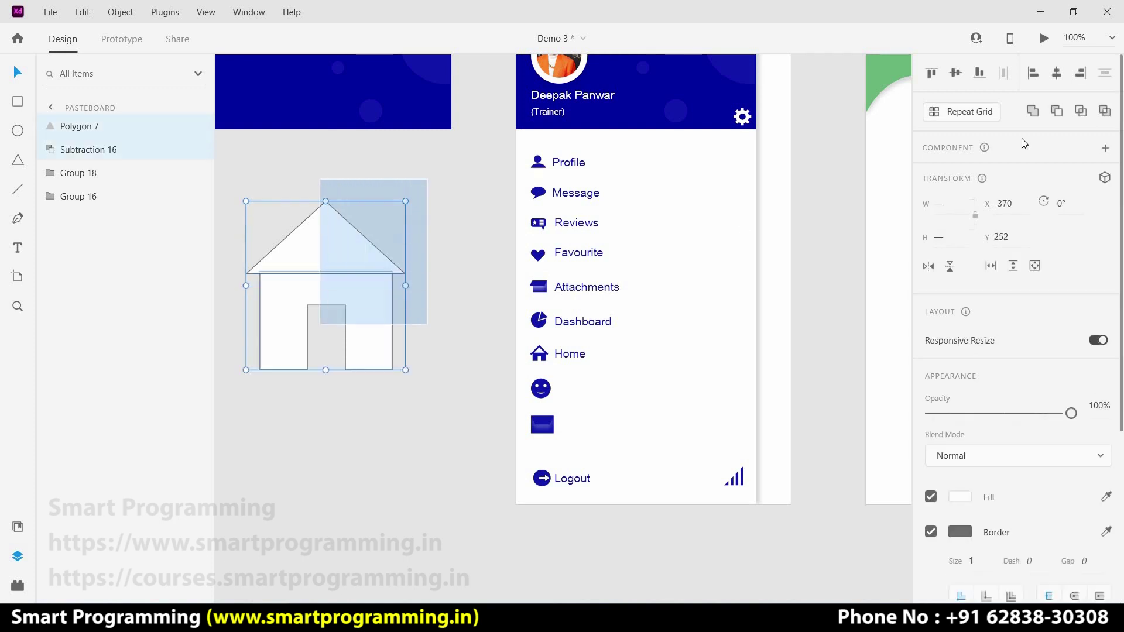
pyautogui.click(1035, 111)
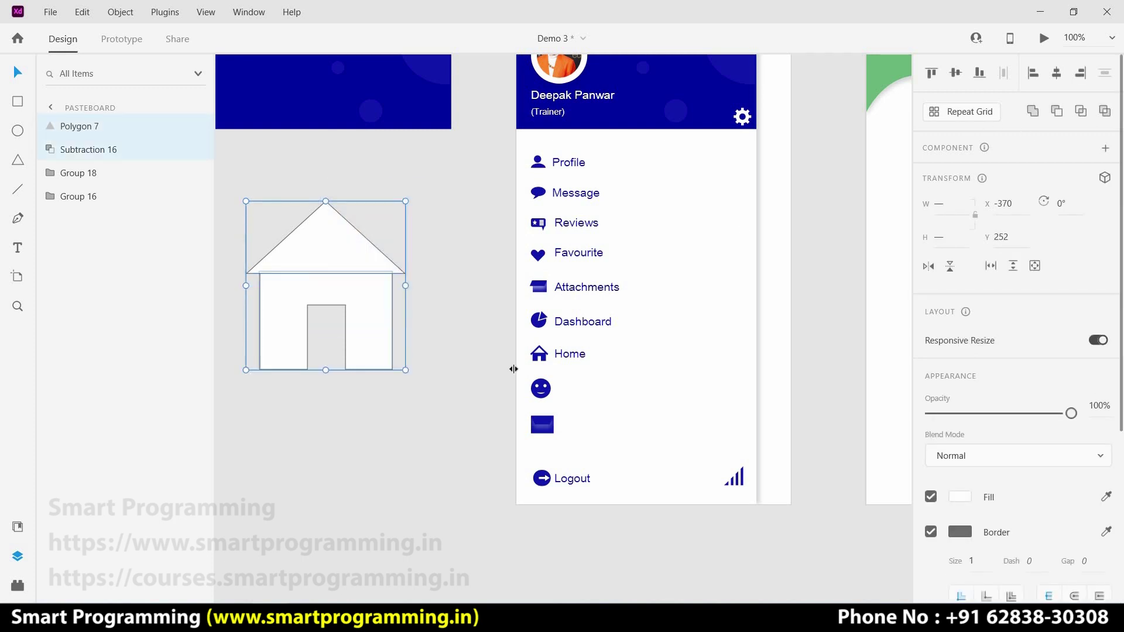
pyautogui.click(410, 405)
pyautogui.moveTo(410, 405); pyautogui.dragTo(301, 247)
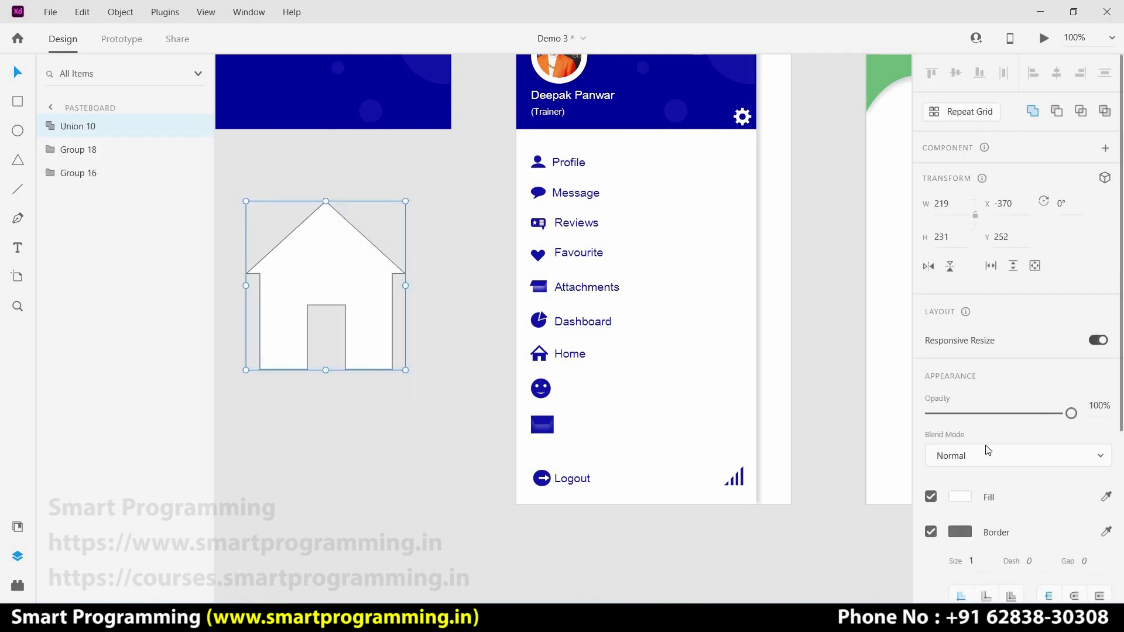
pyautogui.click(931, 531)
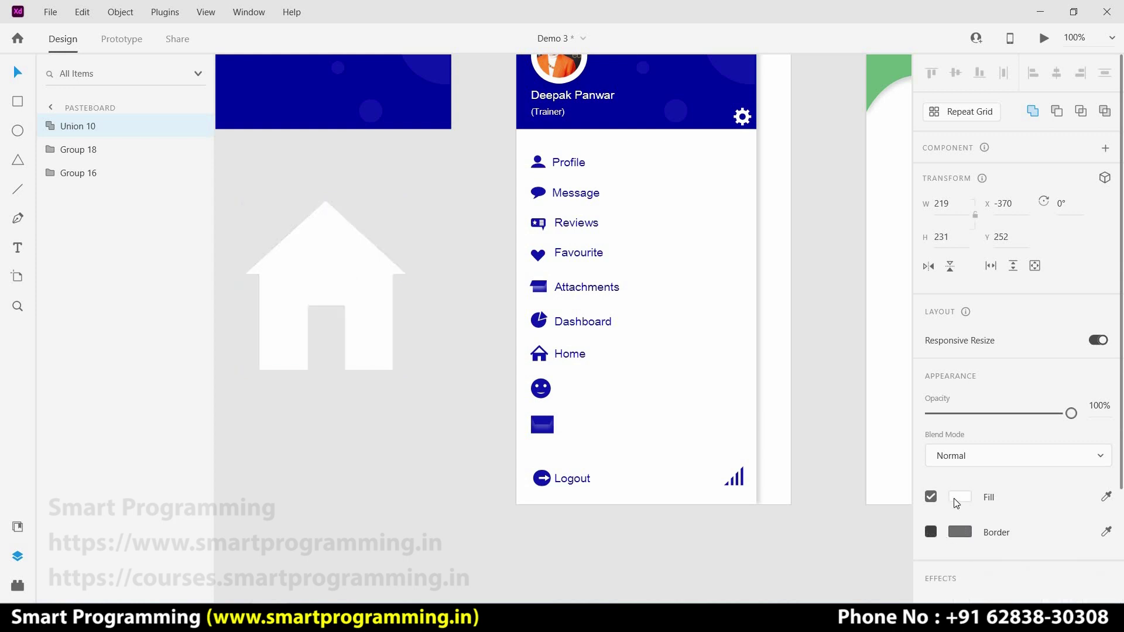
pyautogui.click(955, 497)
pyautogui.write('#1318AC')
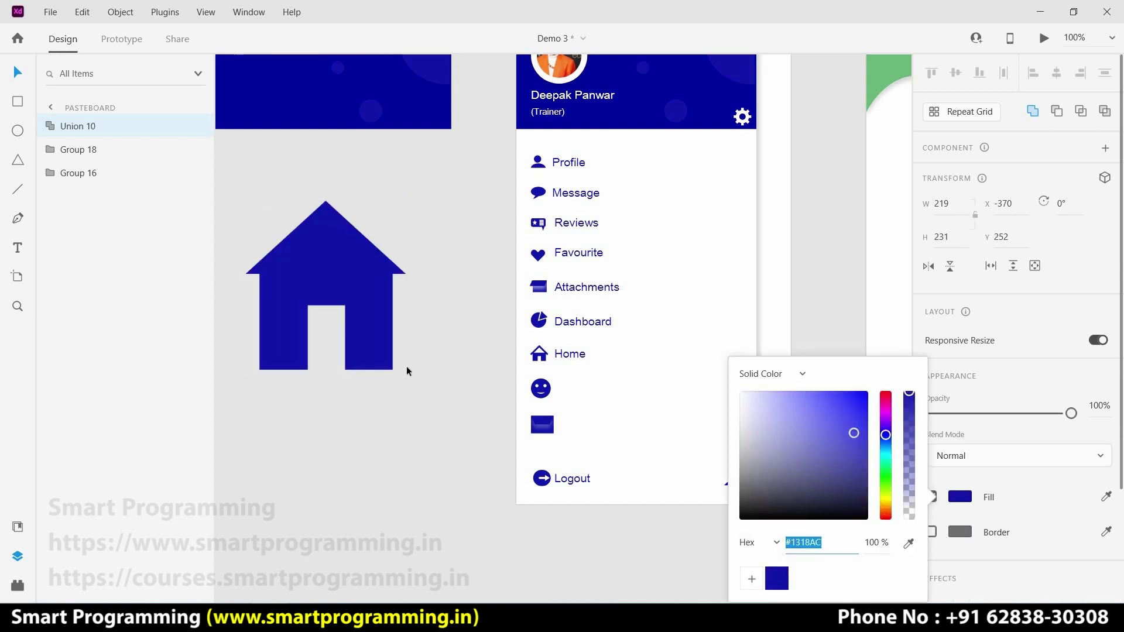
pyautogui.click(407, 367)
pyautogui.click(370, 303)
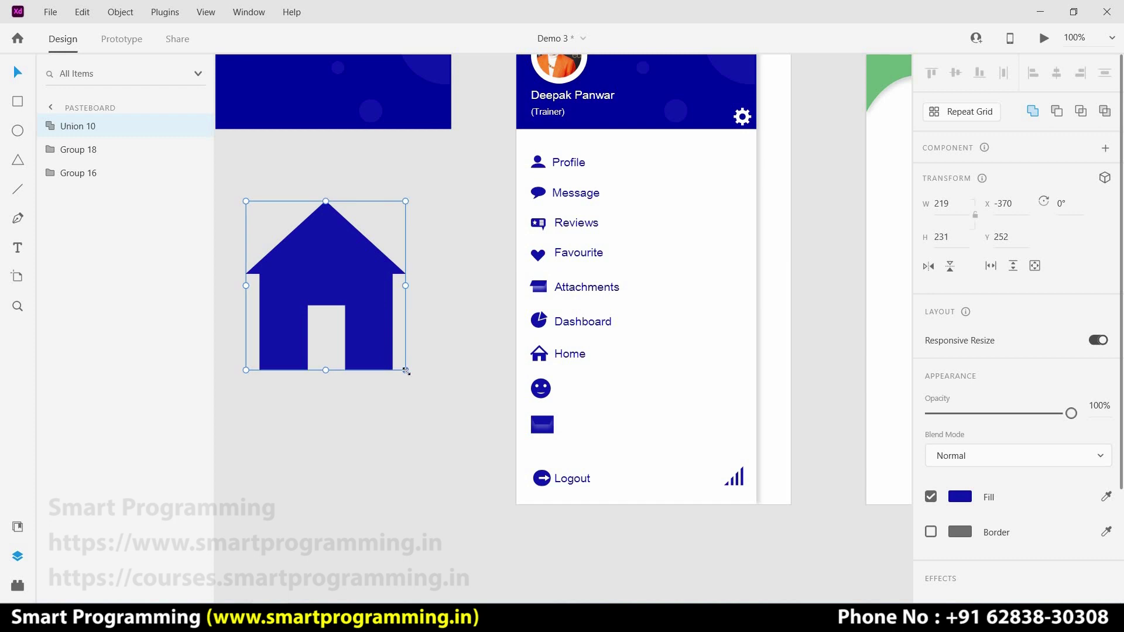
# Shrink the house to 21 × 22, place it beside the header, and draw a large circle
pyautogui.moveTo(404, 368); pyautogui.dragTo(263, 219)
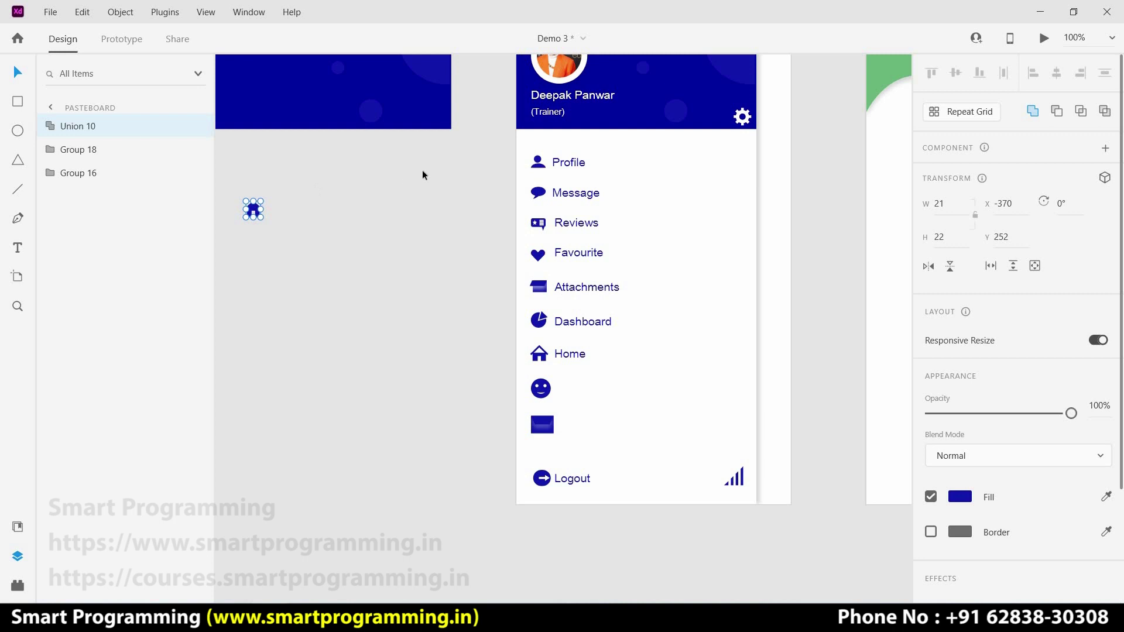
pyautogui.moveTo(422, 174); pyautogui.dragTo(32, 144)
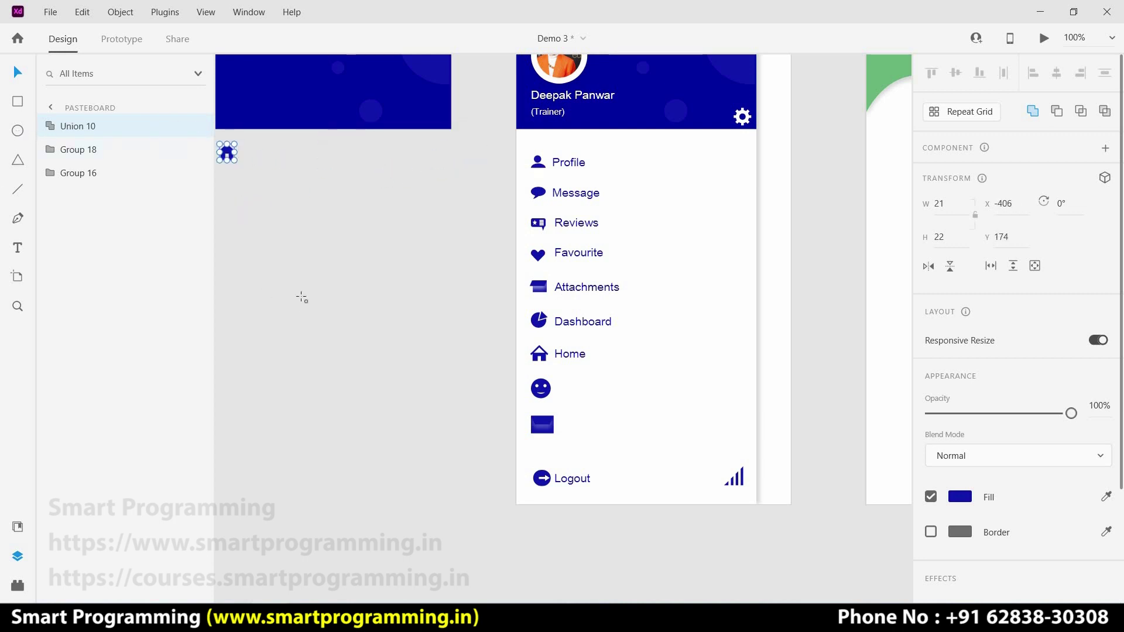
pyautogui.moveTo(273, 238); pyautogui.dragTo(388, 352)
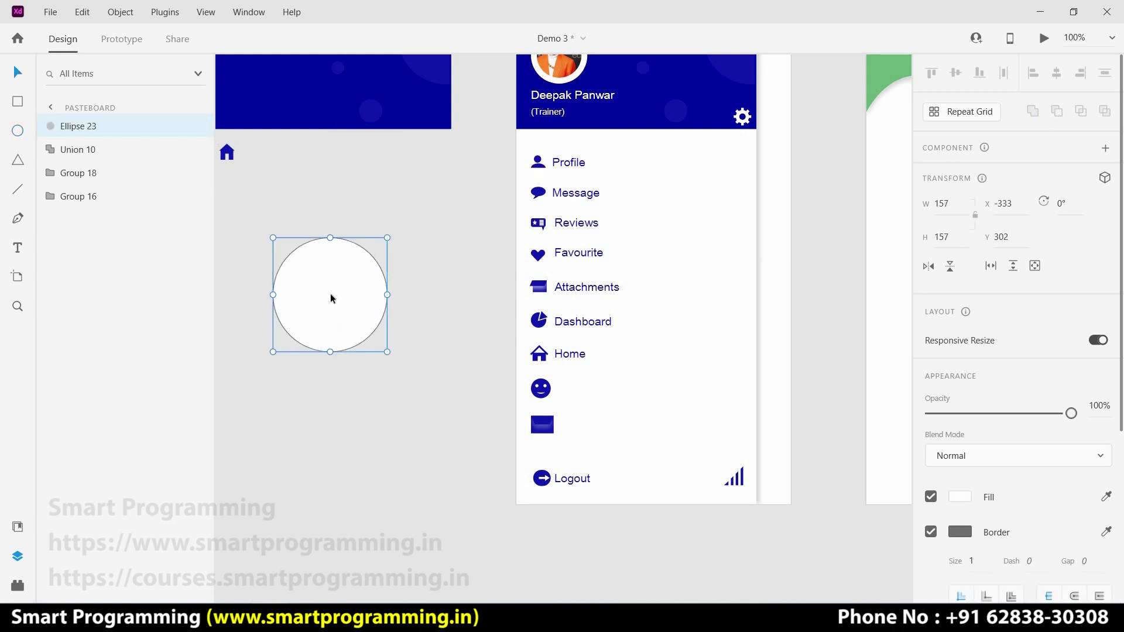
# Turn the circle into a ring by subtracting a smaller duplicate from it
pyautogui.hotkey('ctrl', 'd')
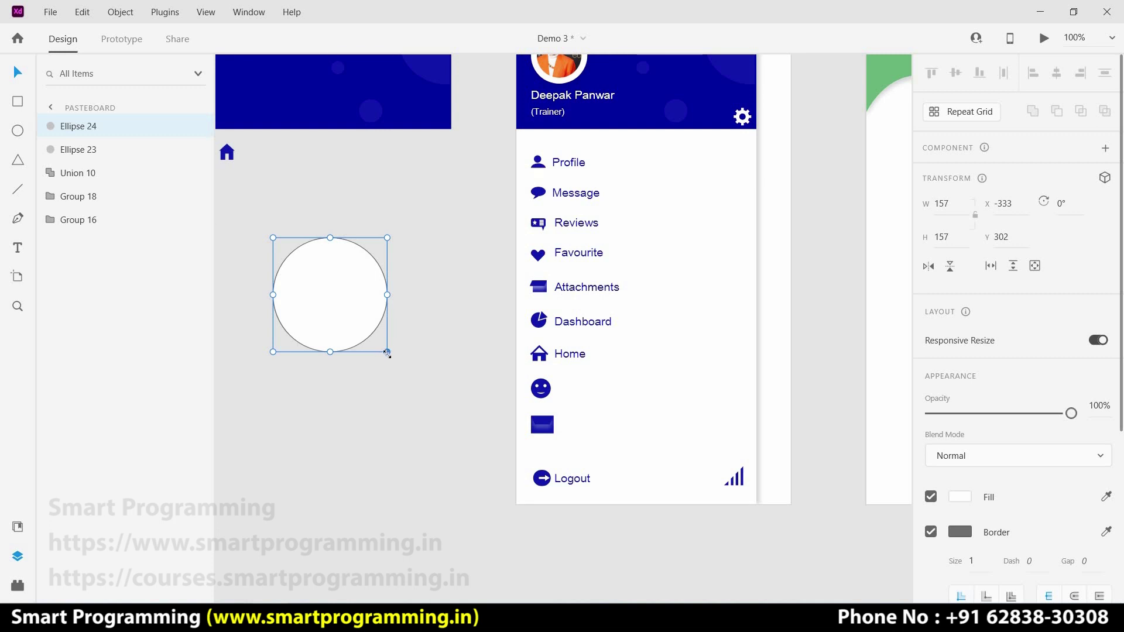
pyautogui.moveTo(375, 343); pyautogui.dragTo(364, 331)
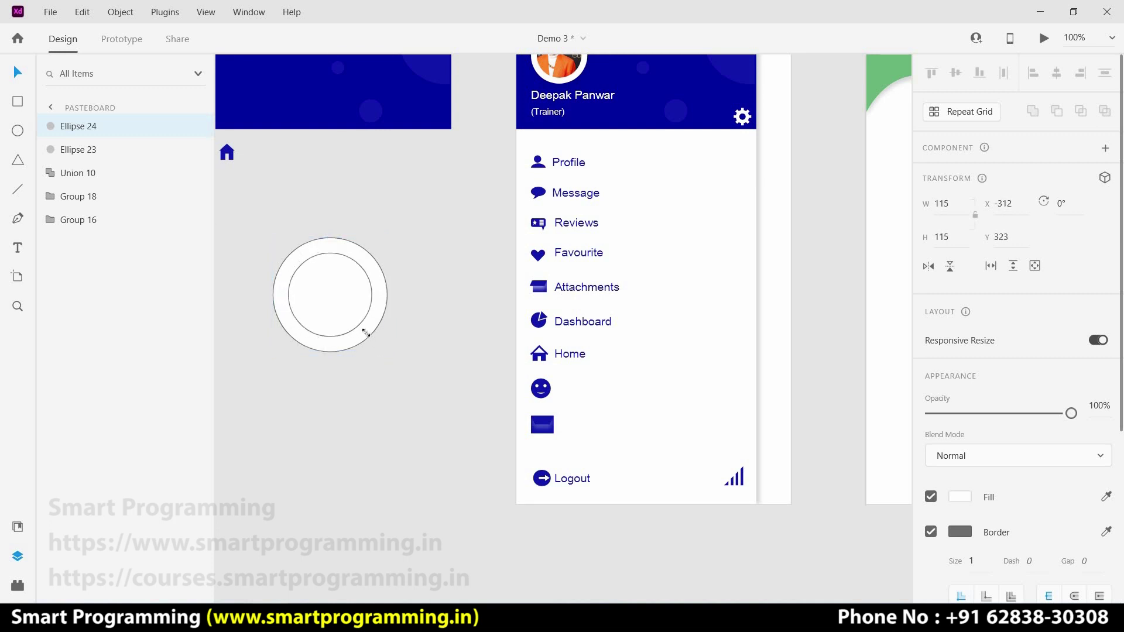
pyautogui.click(384, 363)
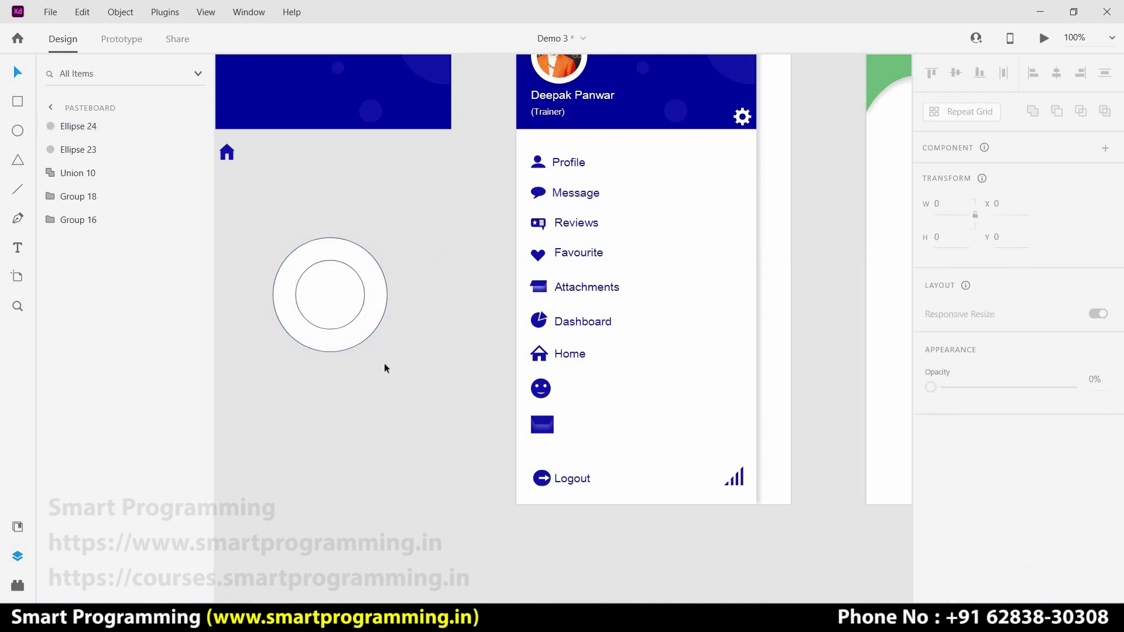
pyautogui.moveTo(322, 298); pyautogui.dragTo(383, 358)
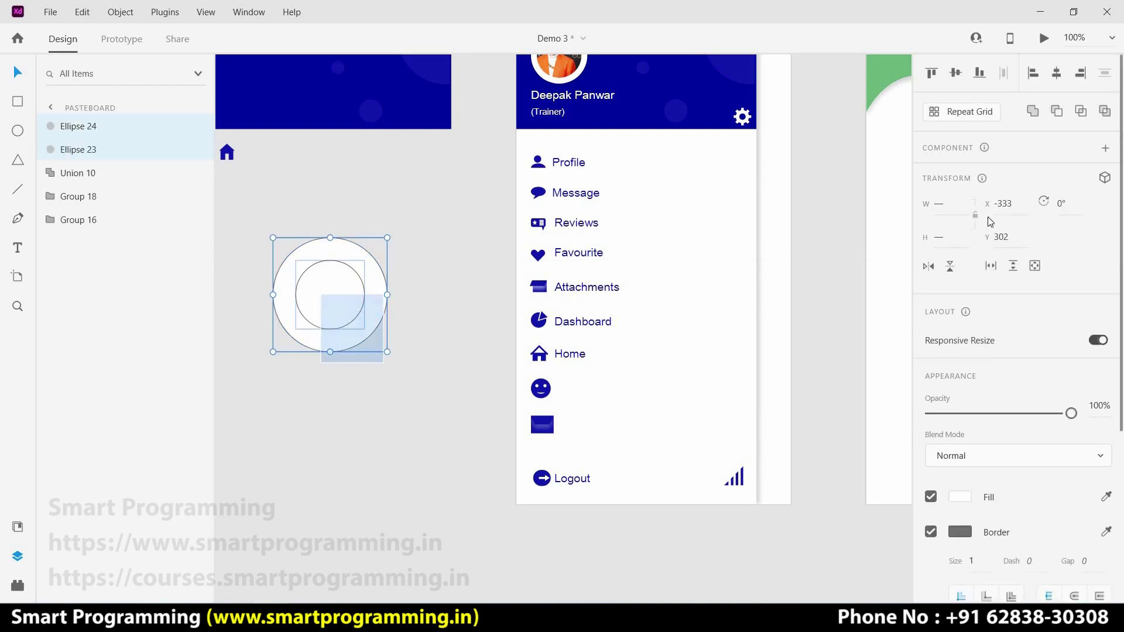
pyautogui.click(1057, 112)
pyautogui.click(357, 316)
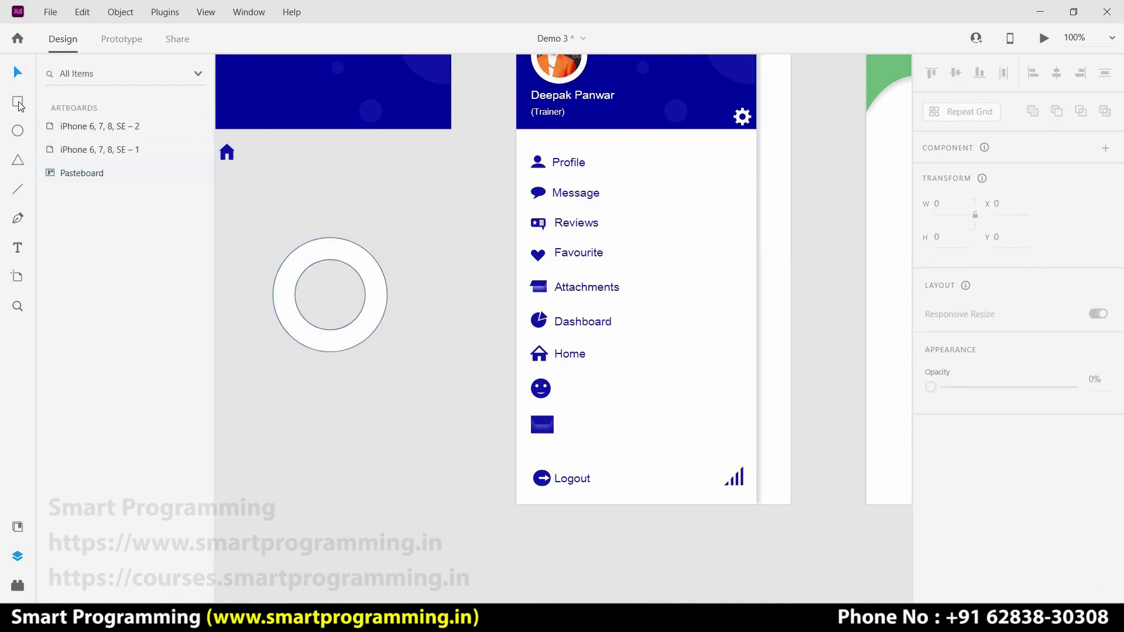
# Union a 101 × 29 handle bar with the ring and rotate the handle diagonally
pyautogui.moveTo(321, 370); pyautogui.dragTo(395, 390)
pyautogui.moveTo(314, 387)
pyautogui.mouseDown()
pyautogui.moveTo(403, 355)
pyautogui.moveTo(323, 285)
pyautogui.mouseUp()
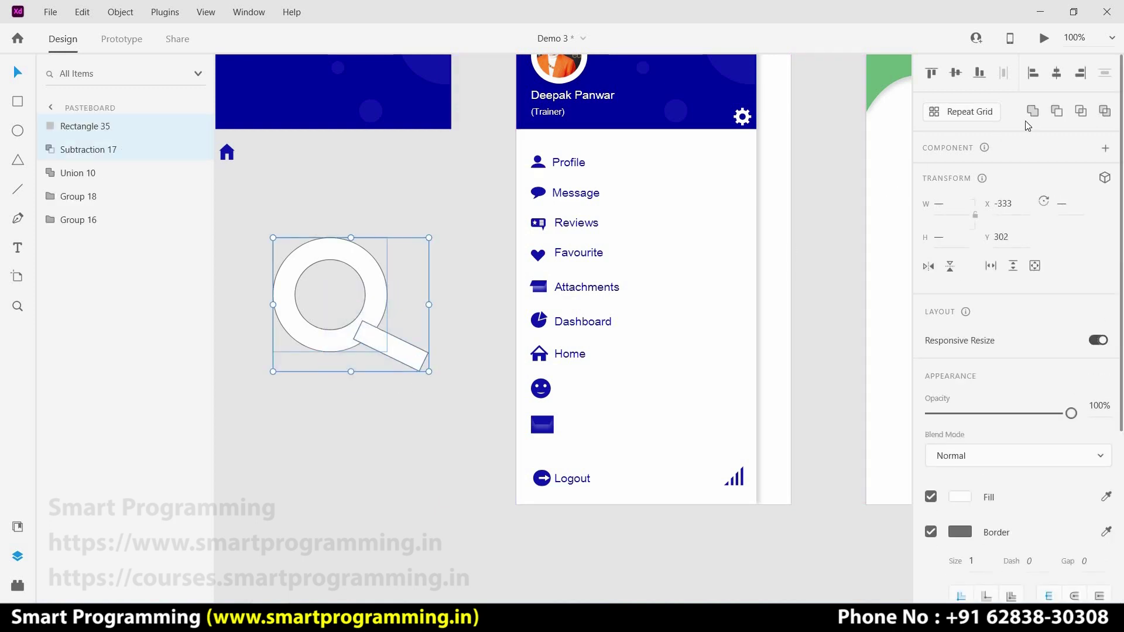
pyautogui.hotkey('ctrl', 'alt', 'u')
pyautogui.click(445, 427)
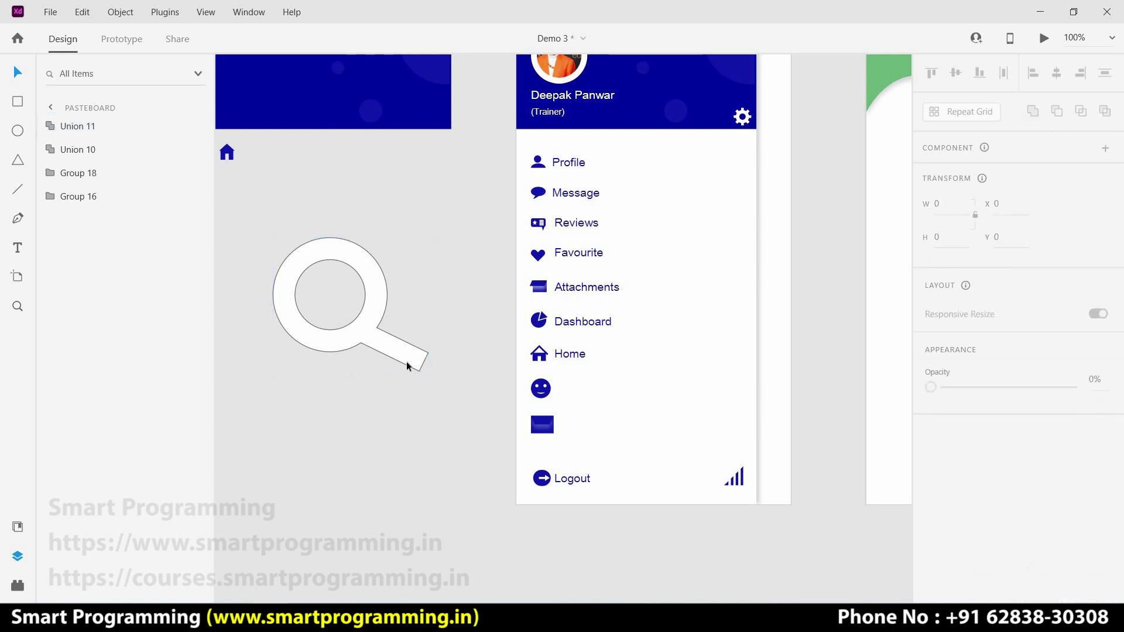
pyautogui.doubleClick(414, 359)
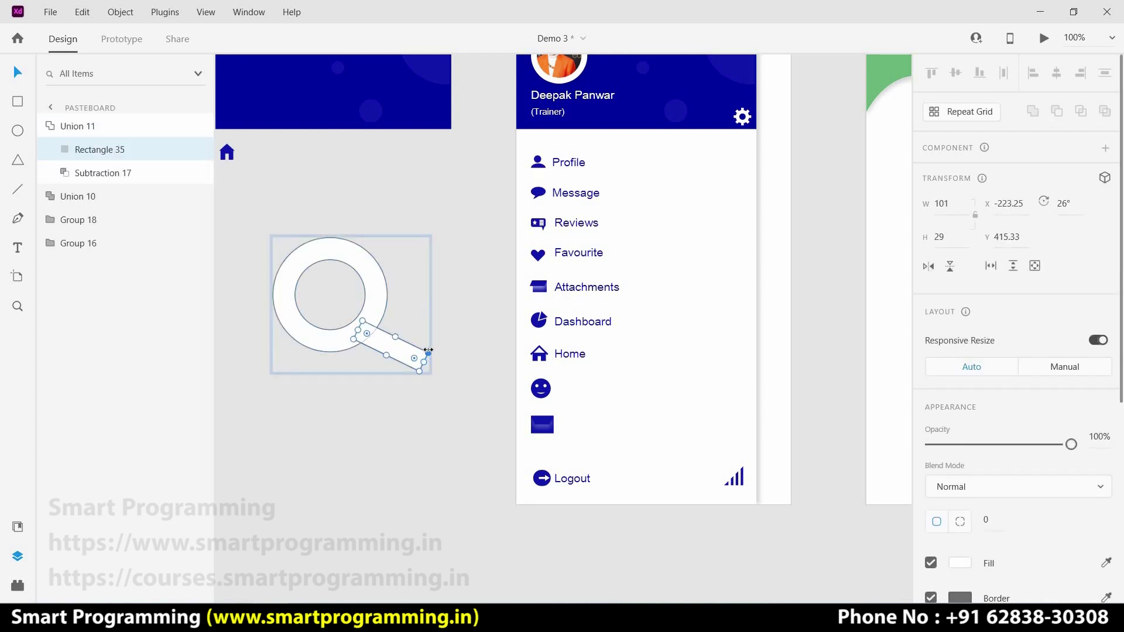
pyautogui.moveTo(432, 359); pyautogui.dragTo(390, 359)
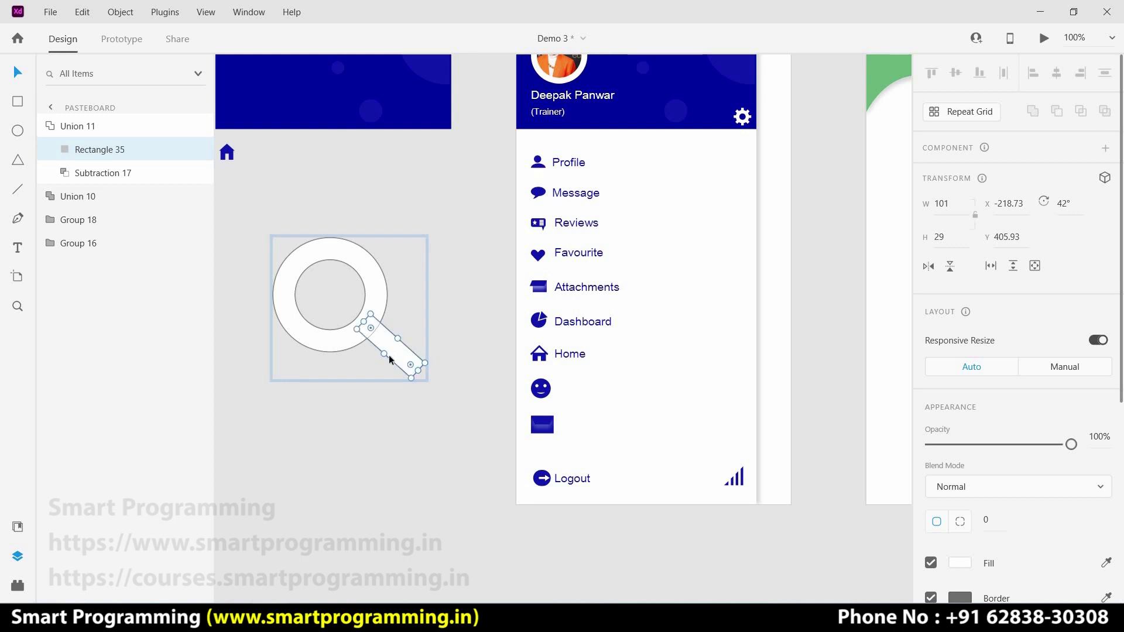
# Make the magnifier borderless and blue, and shrink it to about 20 × 20
pyautogui.click(438, 427)
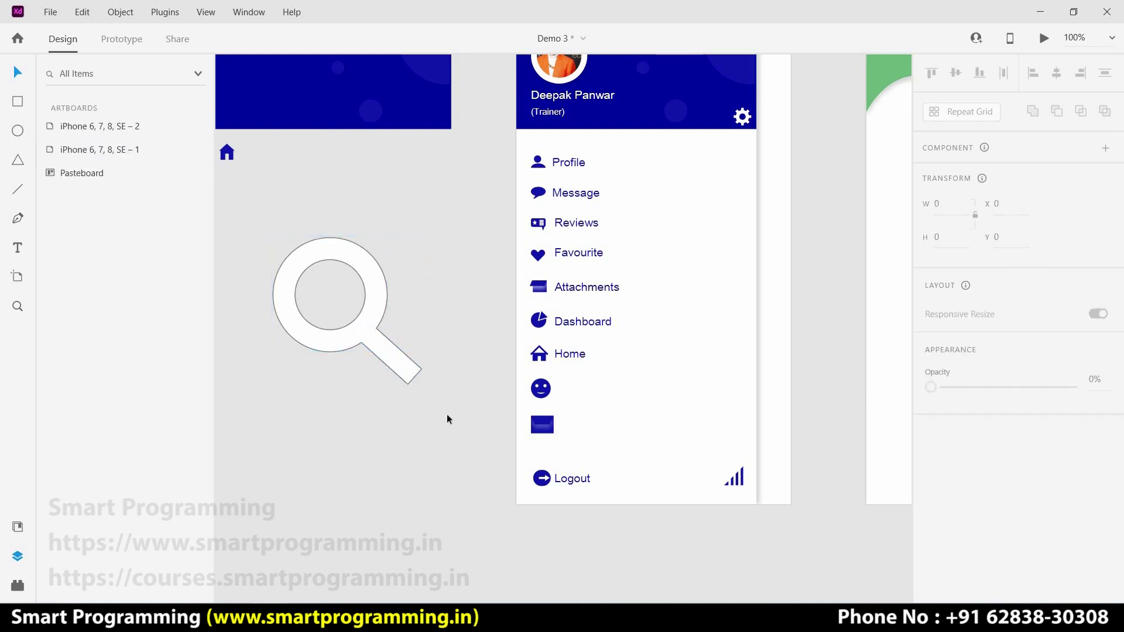
pyautogui.moveTo(424, 398); pyautogui.dragTo(418, 381)
pyautogui.click(931, 533)
pyautogui.click(960, 497)
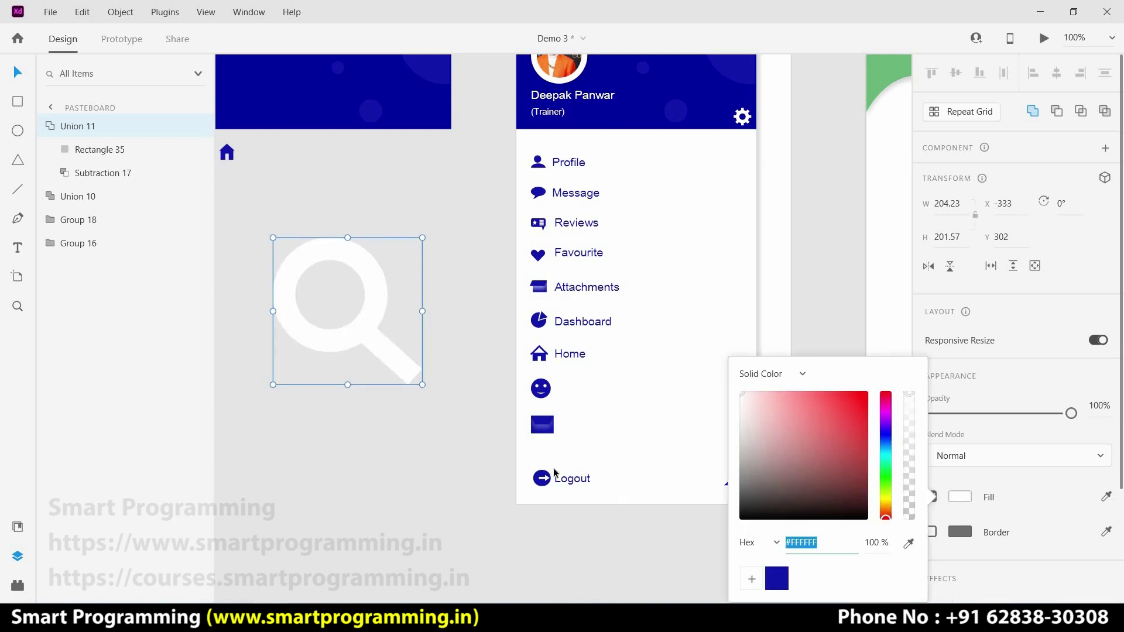
pyautogui.click(777, 579)
pyautogui.click(447, 427)
pyautogui.click(412, 387)
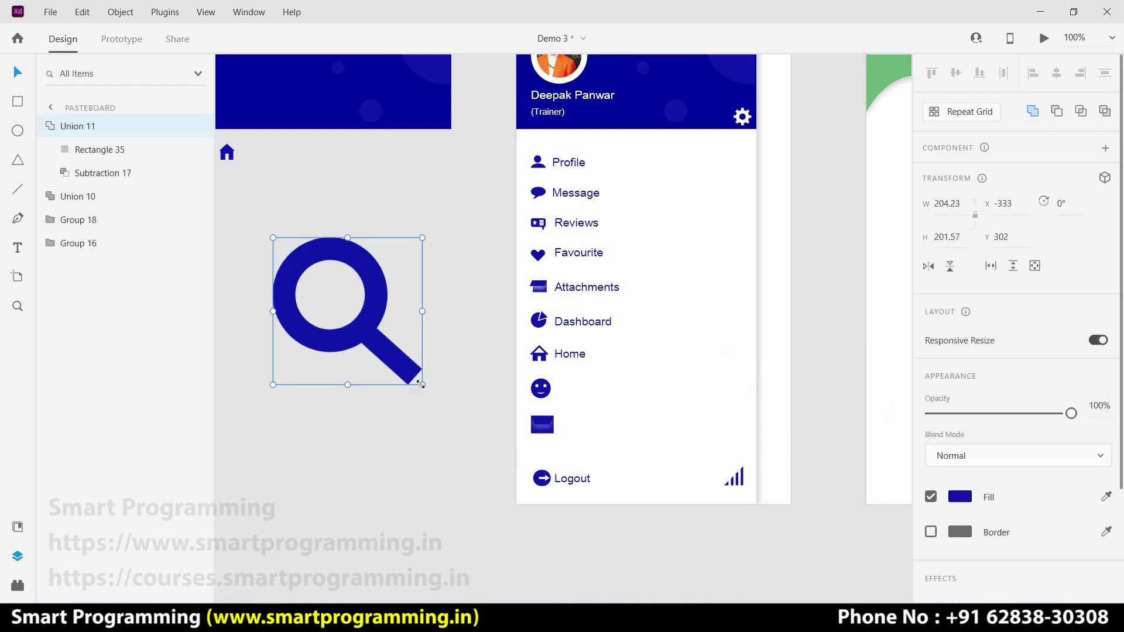
pyautogui.moveTo(333, 279); pyautogui.dragTo(289, 252)
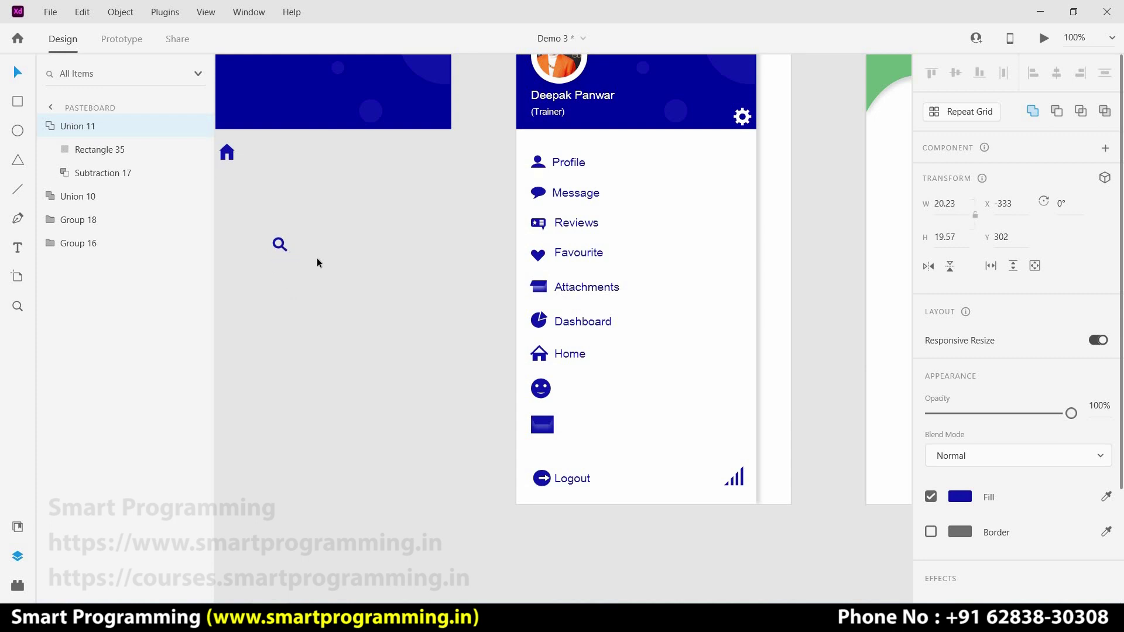
# Stack the magnifier directly under the home icon beside the header's top
pyautogui.click(305, 269)
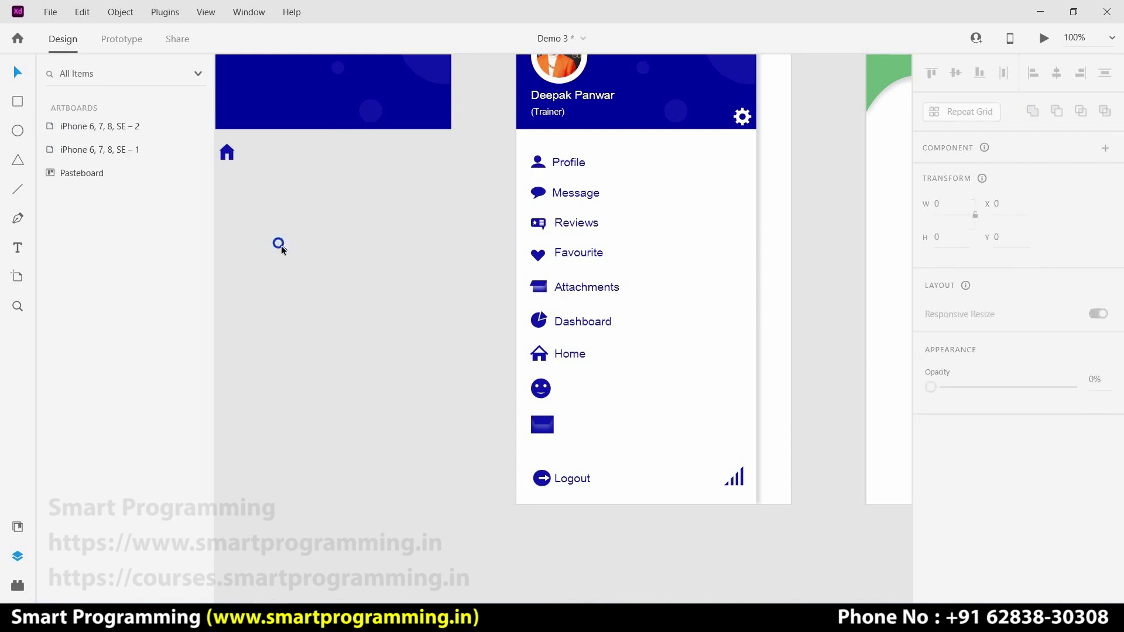
pyautogui.click(280, 245)
pyautogui.moveTo(280, 245); pyautogui.dragTo(234, 178)
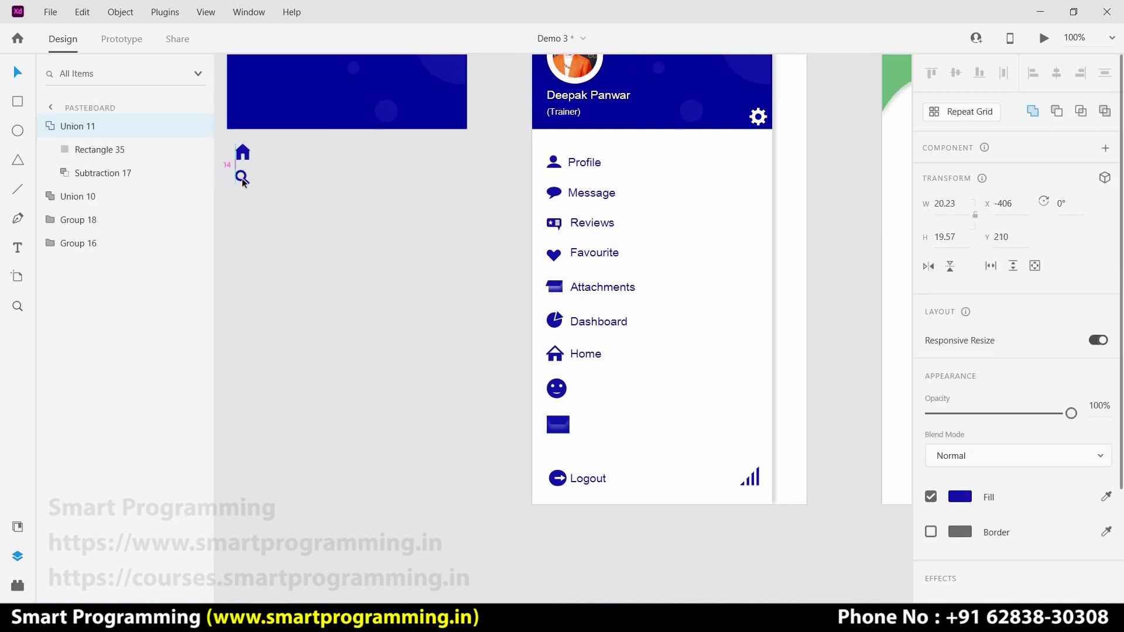
pyautogui.scroll(3, 410, 328)
pyautogui.hscroll(-5, 410, 328)
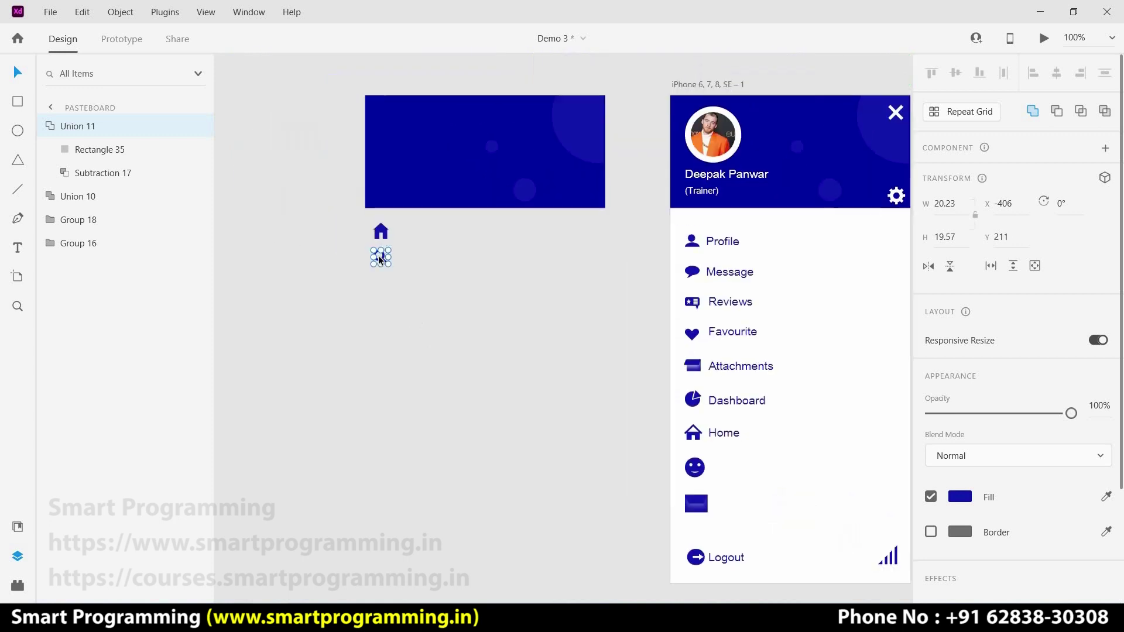
pyautogui.moveTo(393, 240); pyautogui.dragTo(351, 113)
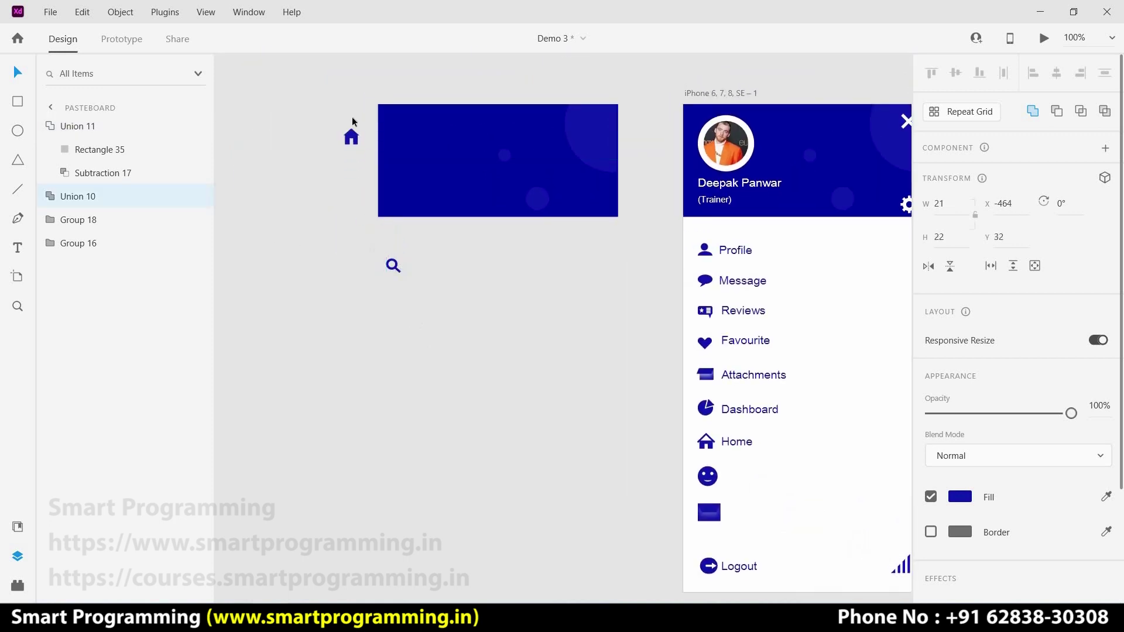
pyautogui.moveTo(392, 266); pyautogui.dragTo(350, 145)
# Pan the canvas toward and past the drawer menu artboard
pyautogui.click(568, 375)
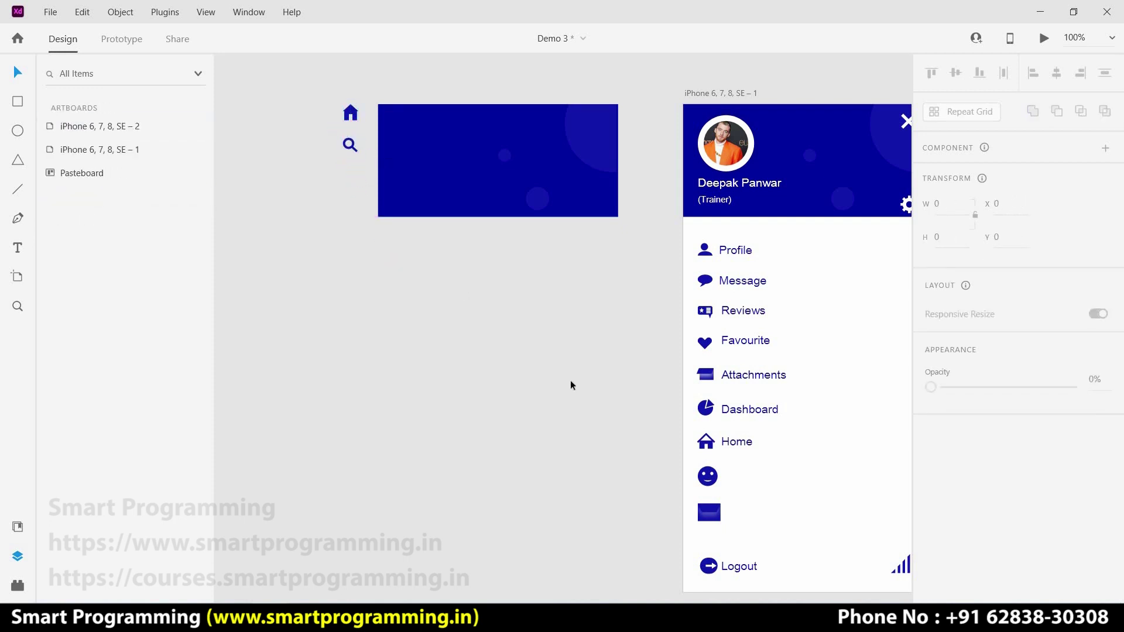
pyautogui.moveTo(337, 331)
pyautogui.mouseDown()
pyautogui.moveTo(438, 355)
pyautogui.moveTo(487, 330)
pyautogui.mouseUp()
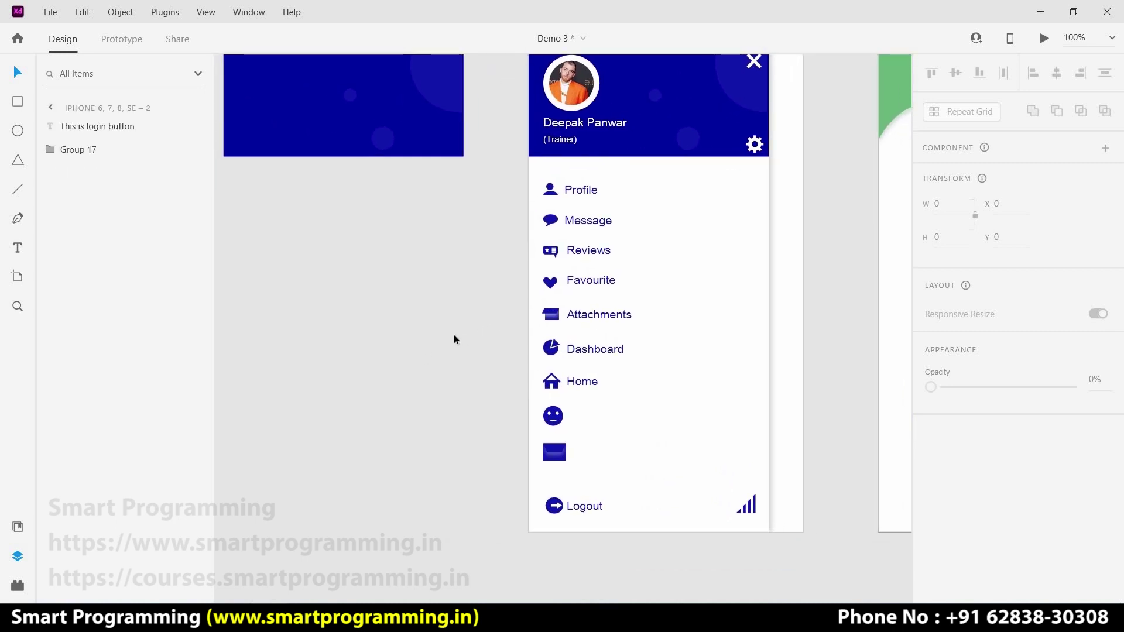
pyautogui.moveTo(456, 479); pyautogui.dragTo(501, 138)
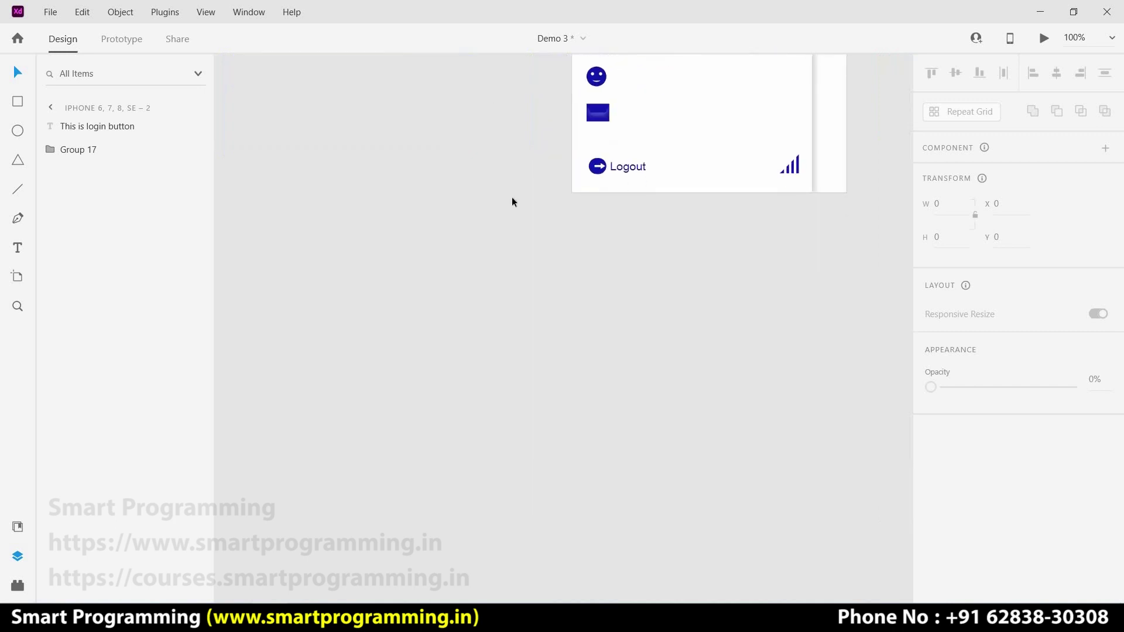
pyautogui.scroll(-2, 632, 249)
pyautogui.scroll(-3, 633, 246)
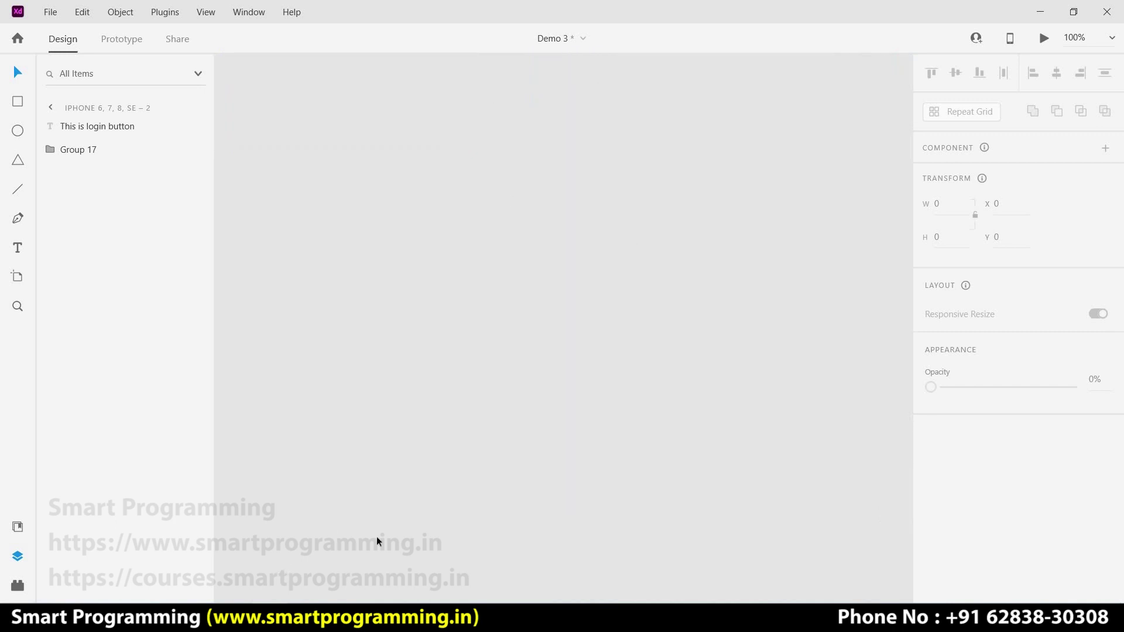
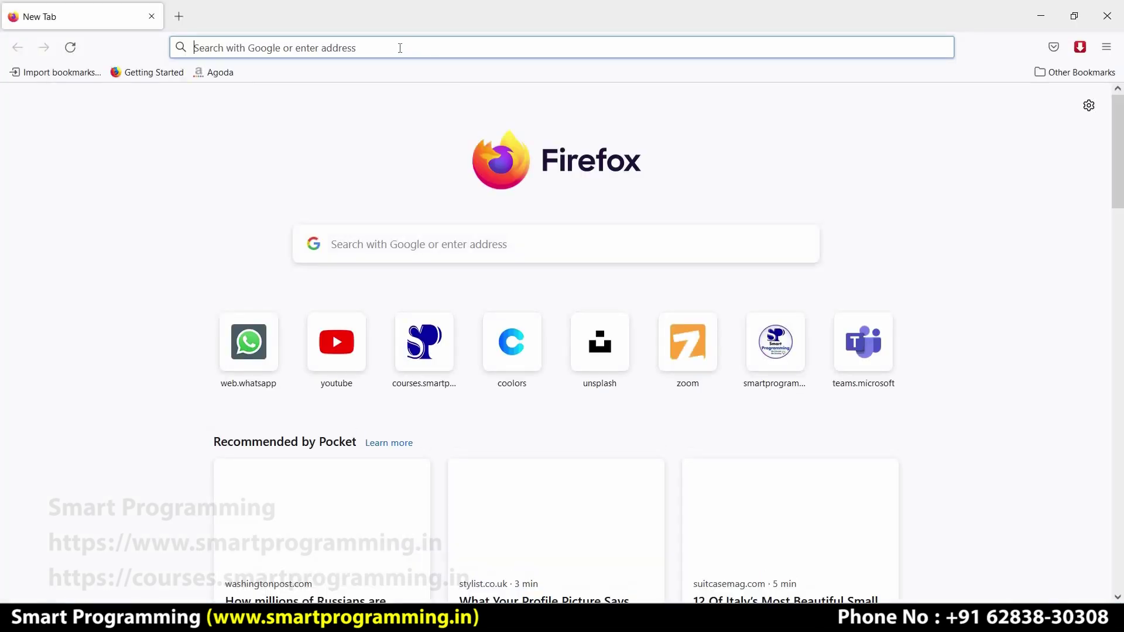
# Search Google for 'download fre svg imag' and open the freesvg.org result in a new tab
pyautogui.write('download')
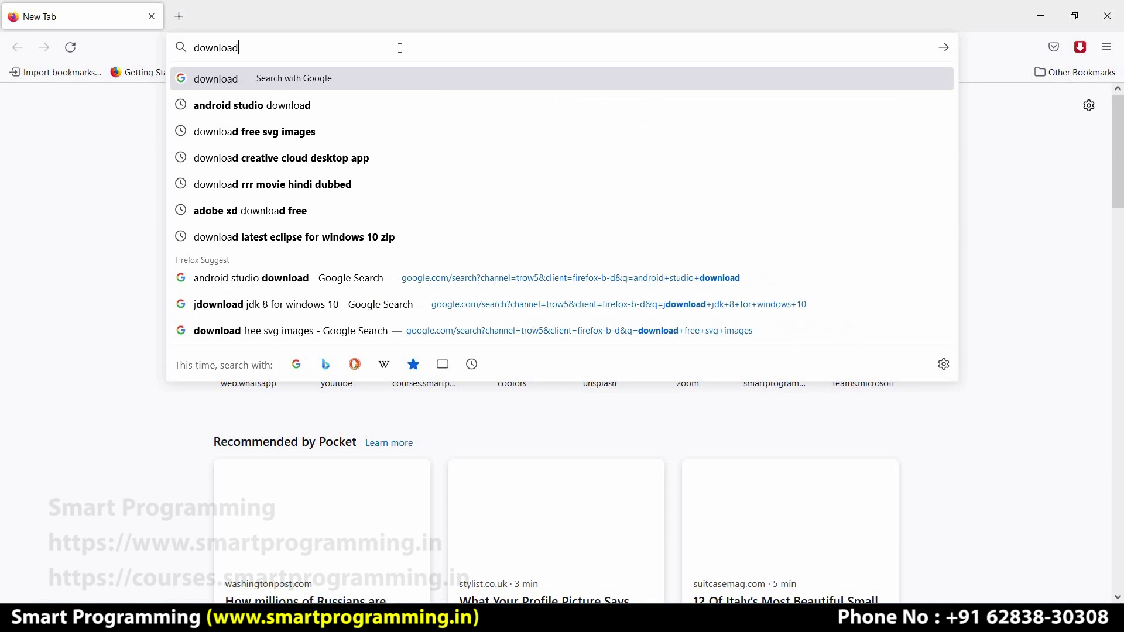
pyautogui.write(' fre svg imag')
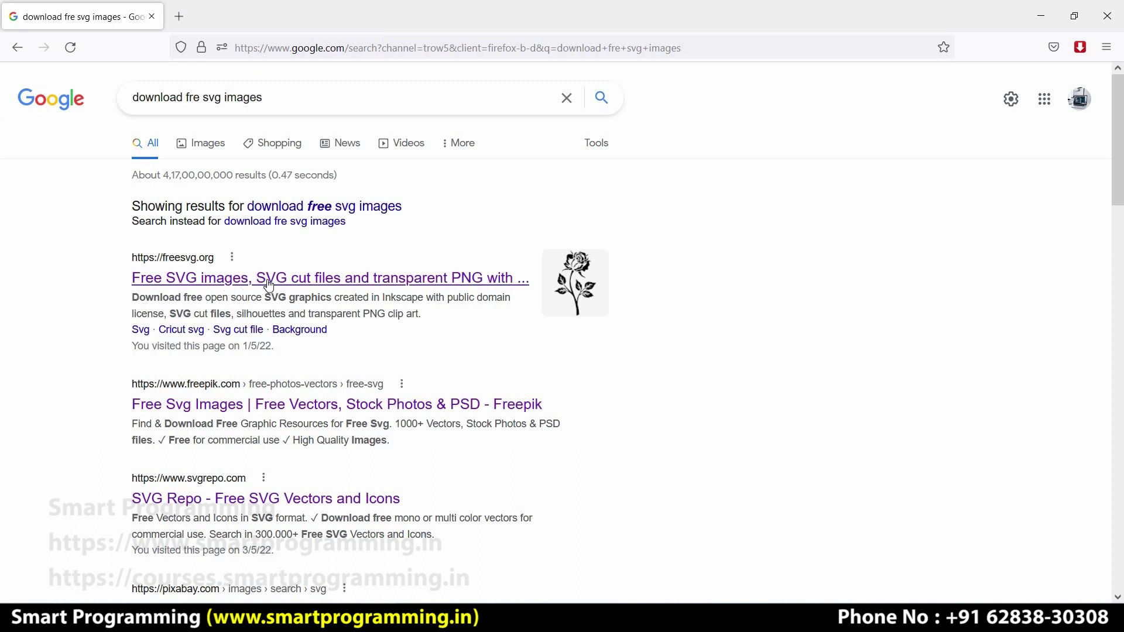
pyautogui.middleClick(270, 286)
pyautogui.click(261, 20)
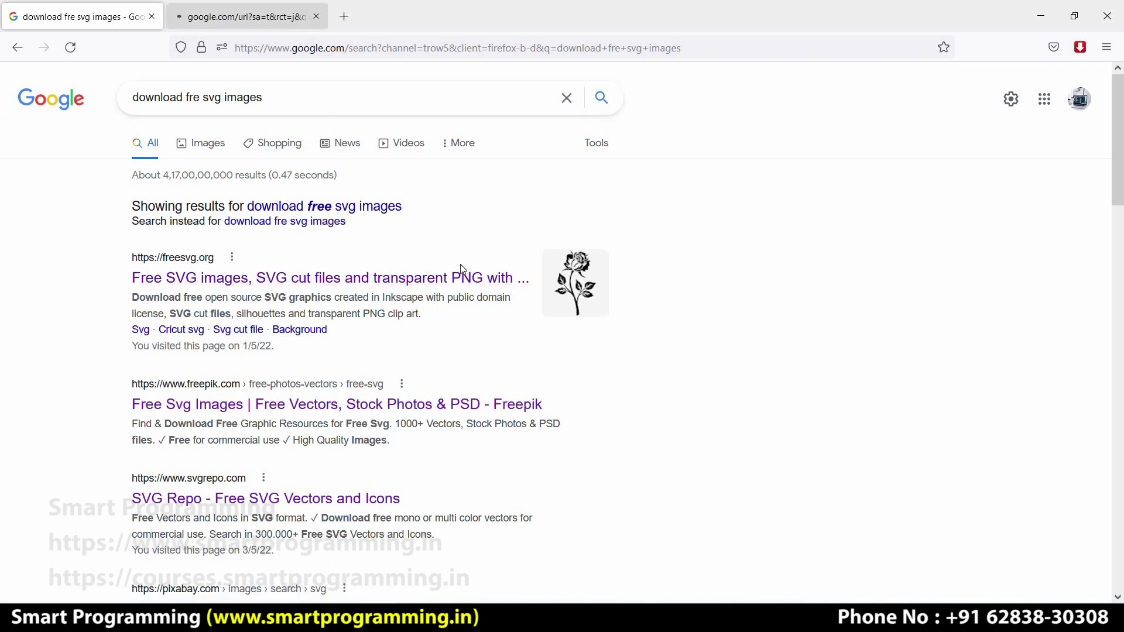
# Browse the freesvg.org image listing and go to its second page
pyautogui.scroll(-3, 460, 341)
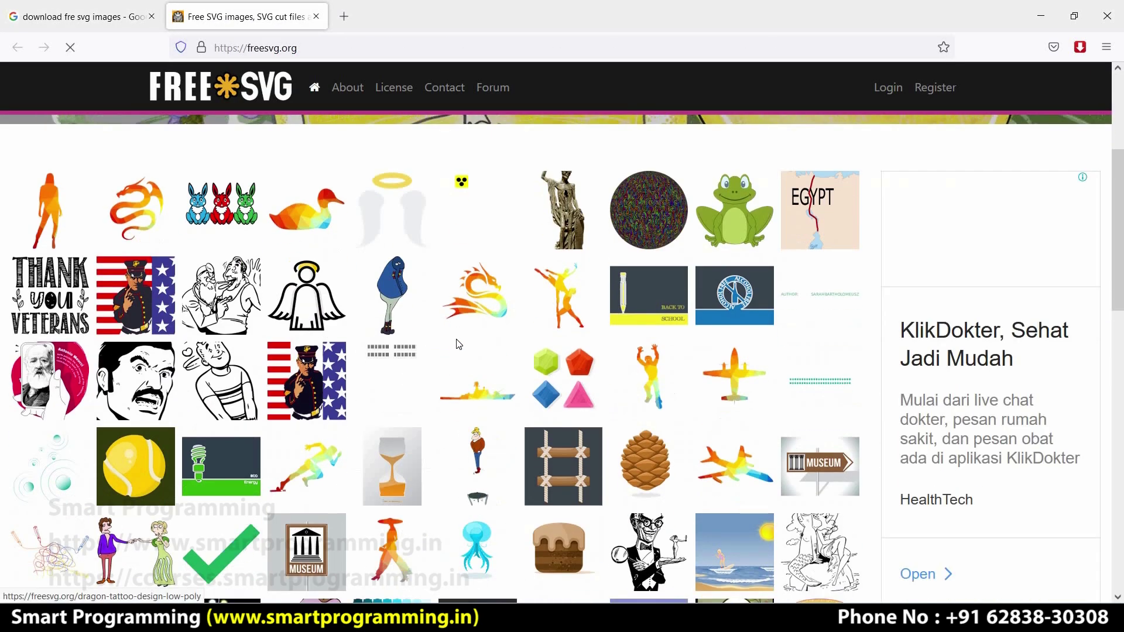
pyautogui.scroll(-1, 461, 345)
pyautogui.scroll(-3, 461, 345)
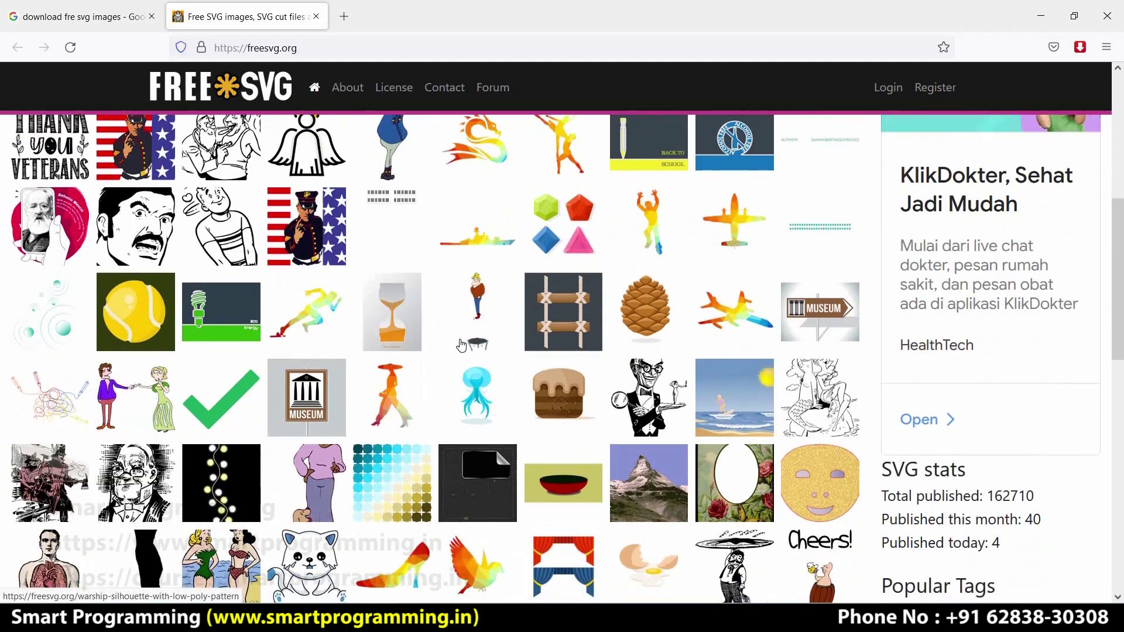
pyautogui.scroll(-2, 639, 341)
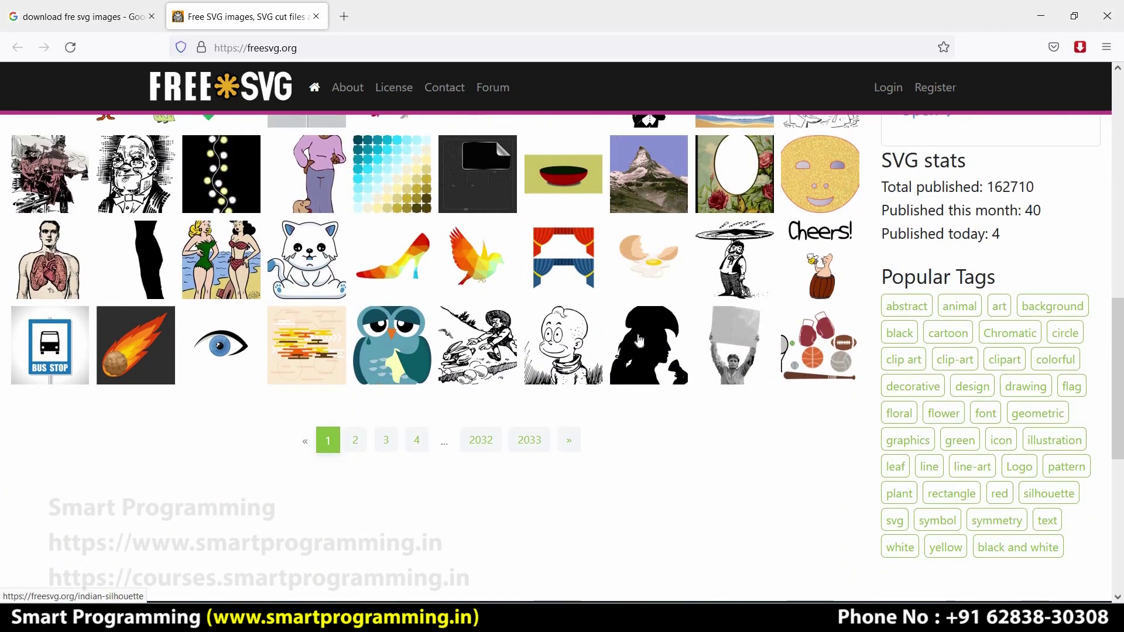
pyautogui.scroll(1, 585, 331)
pyautogui.scroll(1, 524, 322)
pyautogui.scroll(2, 523, 322)
pyautogui.scroll(2, 525, 327)
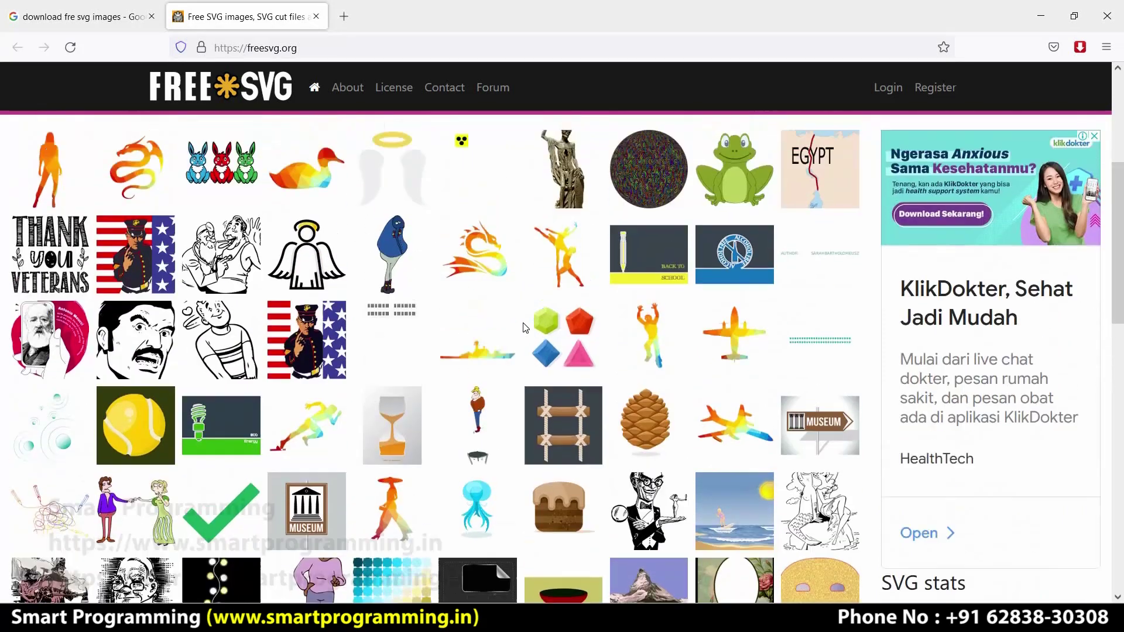
pyautogui.scroll(1, 524, 328)
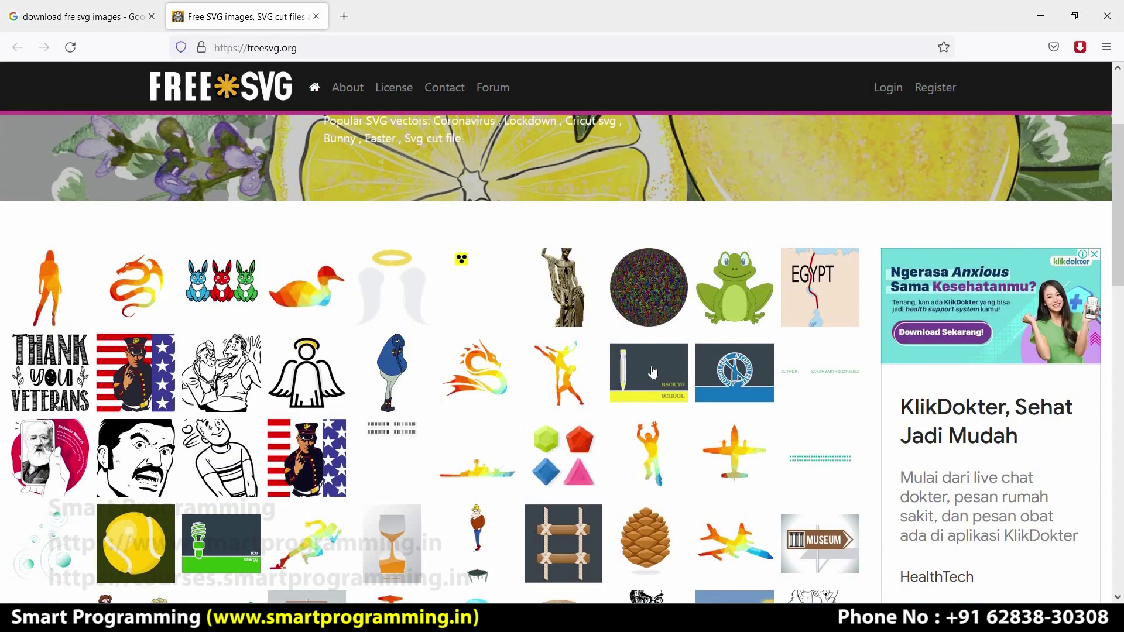
pyautogui.scroll(-3, 565, 401)
pyautogui.scroll(-3, 565, 401)
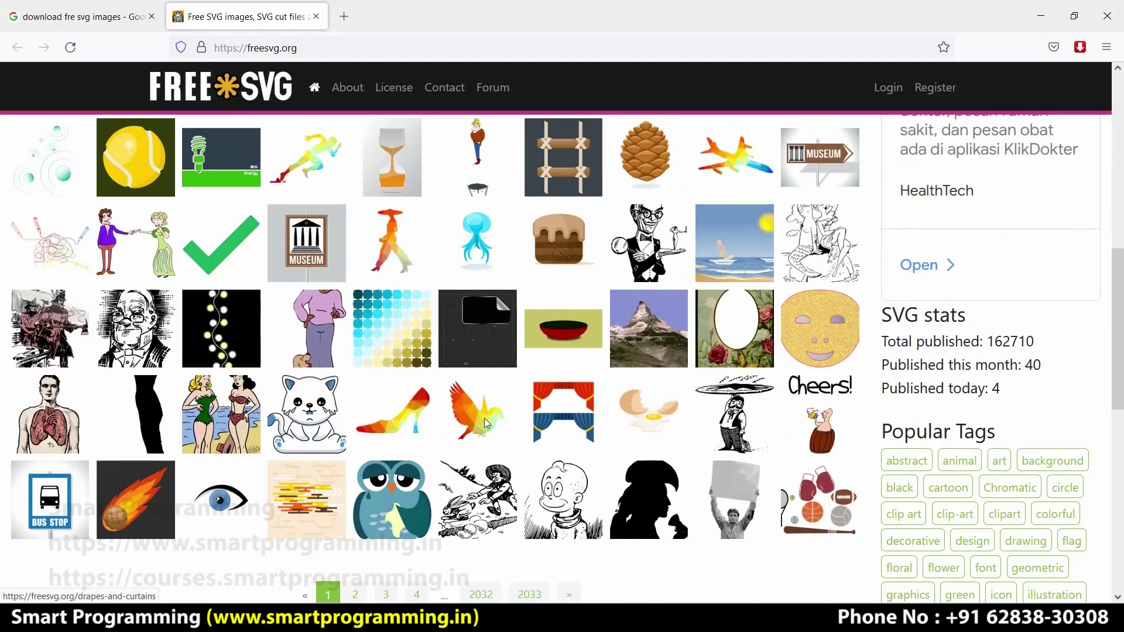
pyautogui.scroll(-2, 457, 422)
pyautogui.click(351, 448)
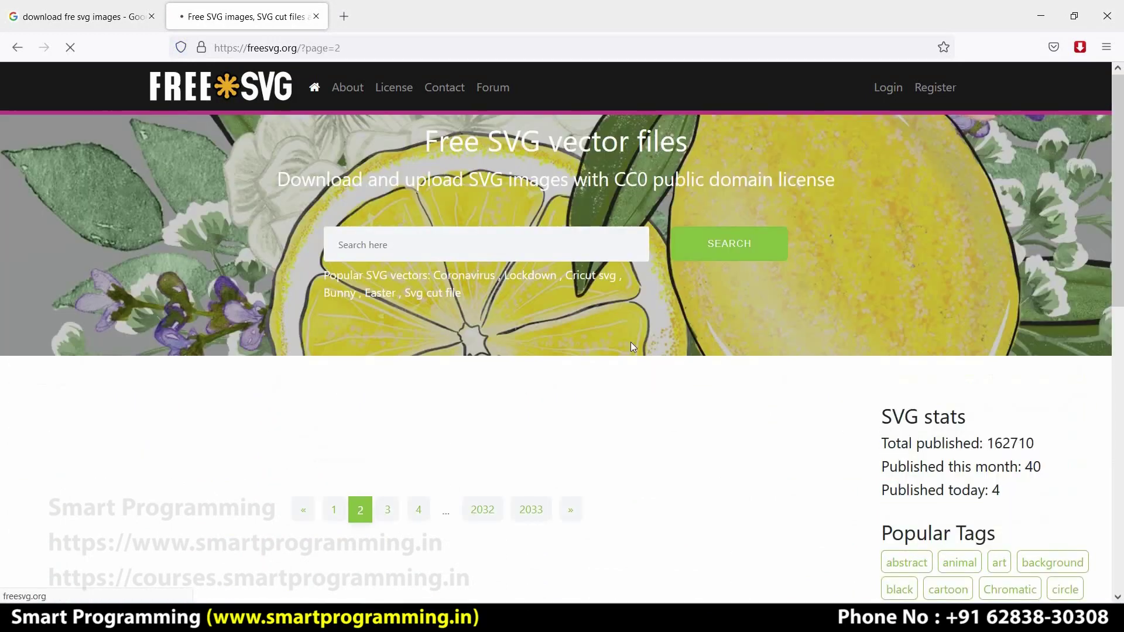
# Open the wheelchair Nursing home icon page and download nursinghomeicon(1).svg
pyautogui.scroll(-2, 476, 363)
pyautogui.scroll(-2, 475, 363)
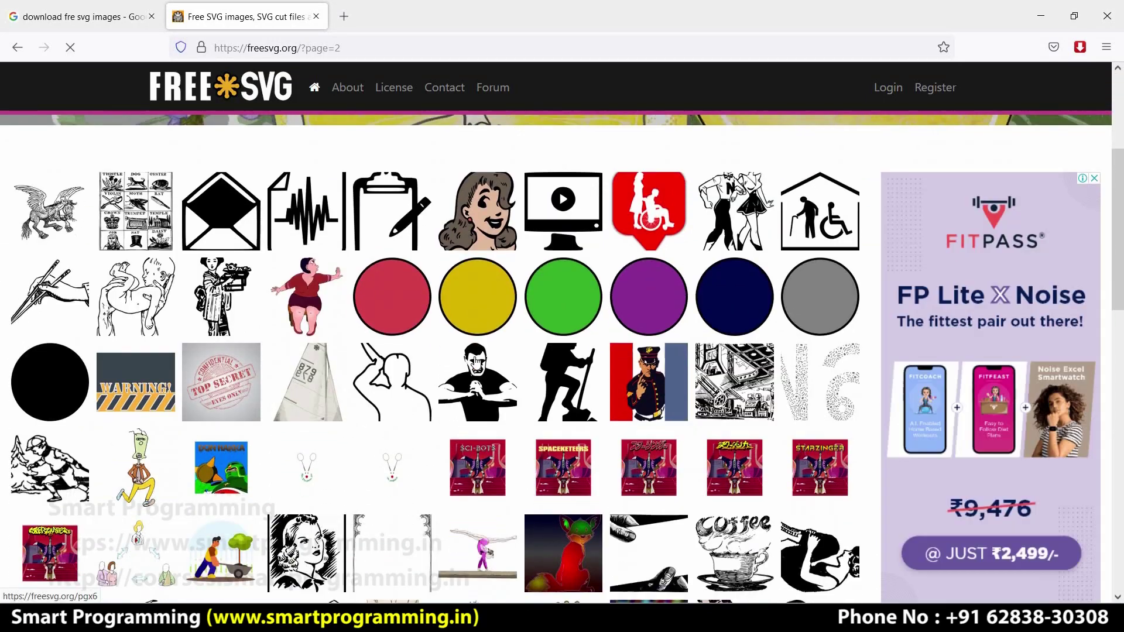
pyautogui.scroll(-2, 476, 363)
pyautogui.scroll(-2, 475, 363)
pyautogui.scroll(-1, 475, 363)
pyautogui.scroll(4, 569, 367)
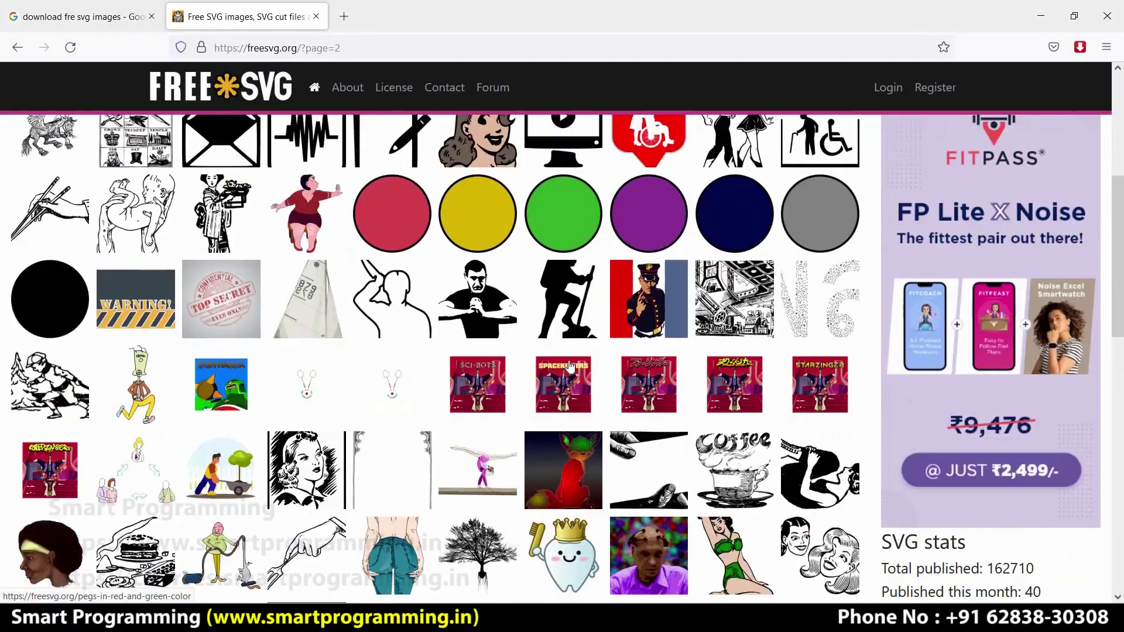
pyautogui.scroll(2, 569, 367)
pyautogui.scroll(-3, 409, 355)
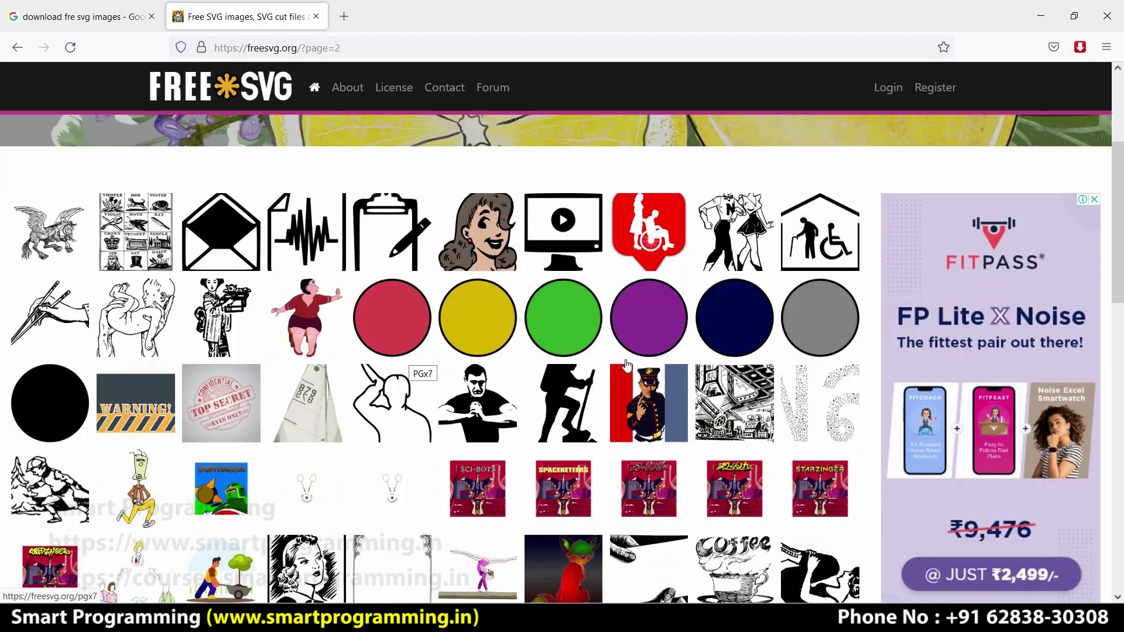
pyautogui.scroll(3, 662, 274)
pyautogui.click(663, 274)
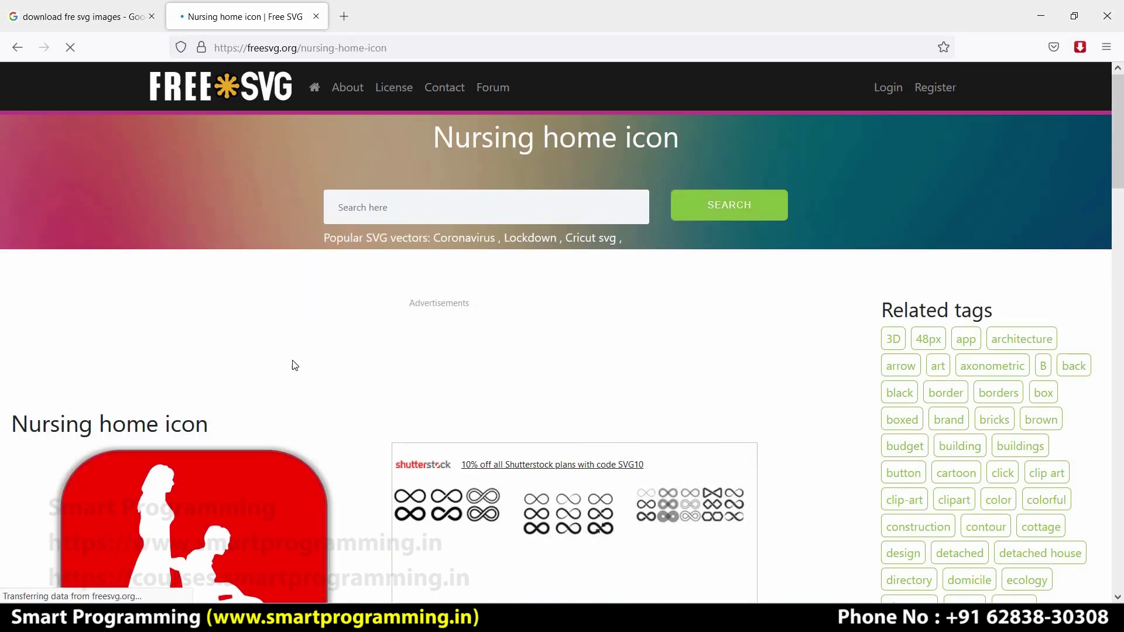
pyautogui.scroll(-4, 291, 370)
pyautogui.scroll(-3, 297, 371)
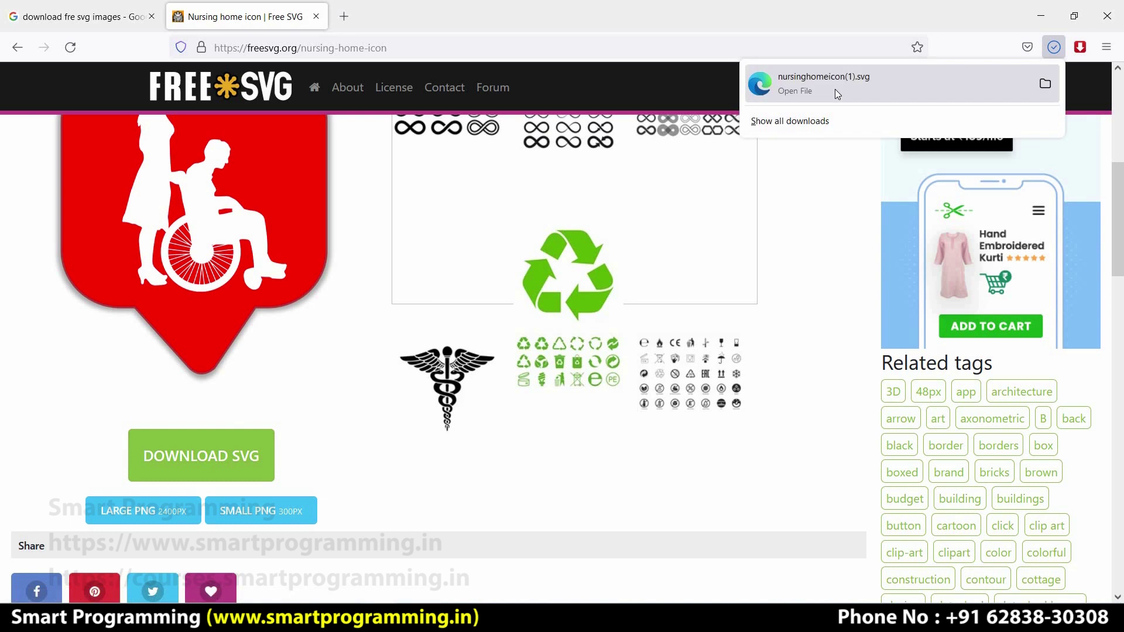
# Drag the downloaded nursing home SVG from Firefox onto the Demo 3 canvas
pyautogui.moveTo(820, 88); pyautogui.dragTo(252, 568)
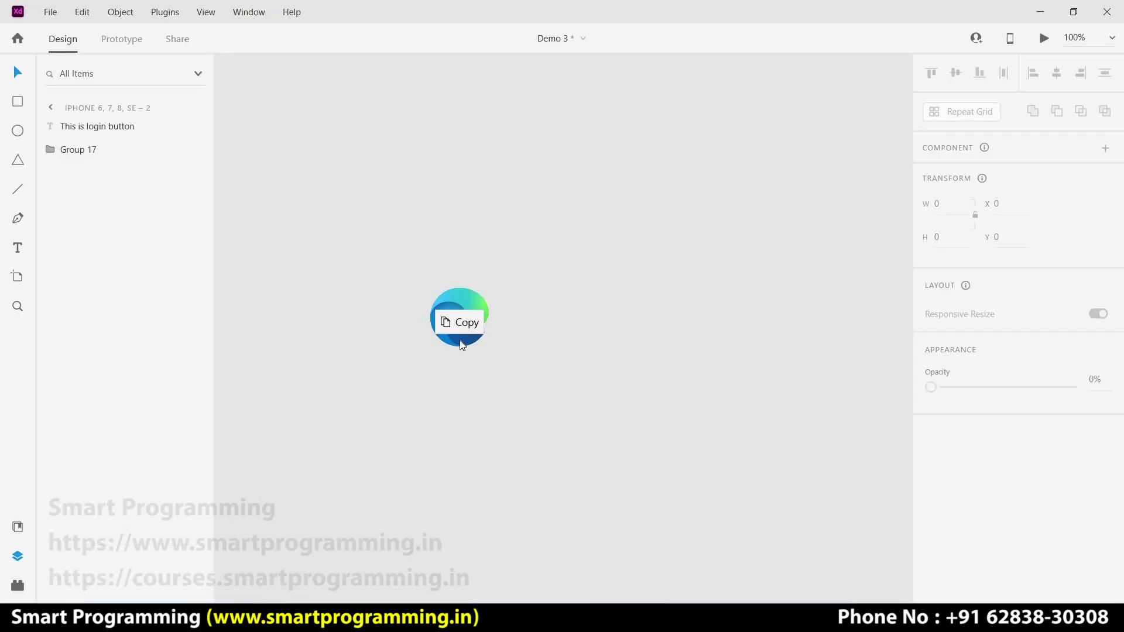
pyautogui.moveTo(333, 556); pyautogui.dragTo(460, 340)
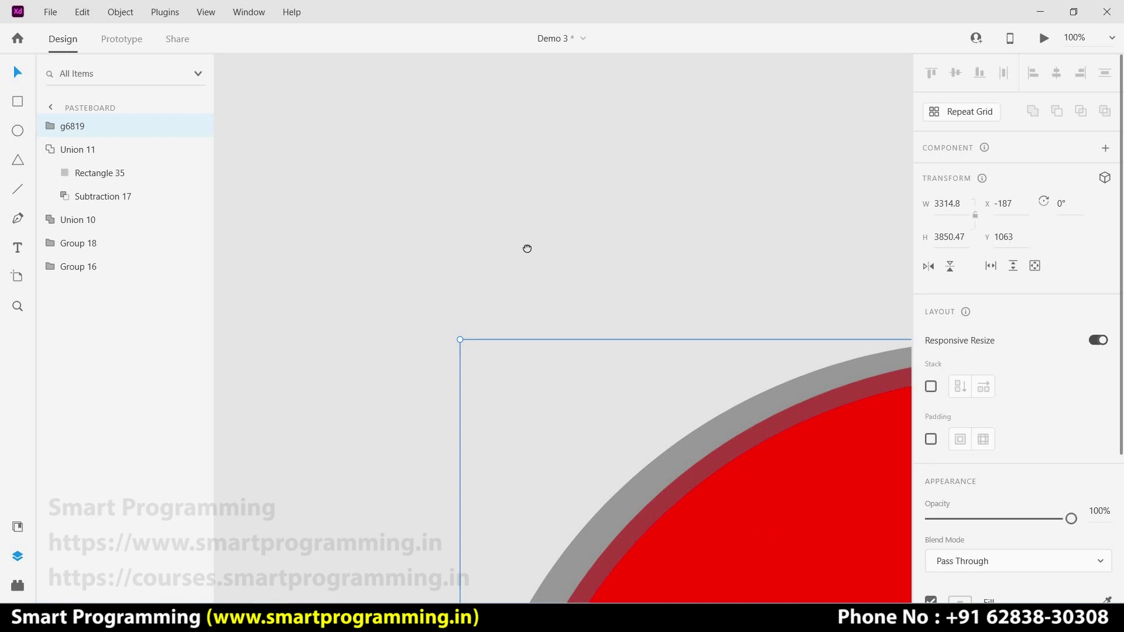
pyautogui.scroll(-5, 527, 246)
pyautogui.moveTo(568, 266); pyautogui.dragTo(609, 273)
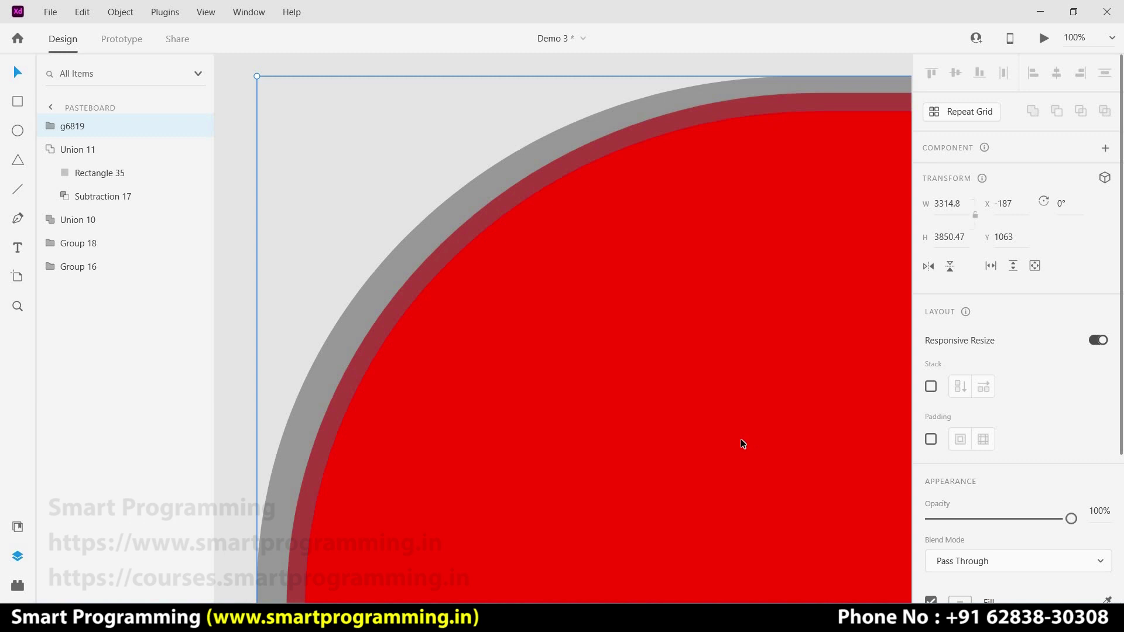
pyautogui.hotkey('ctrl', '0')
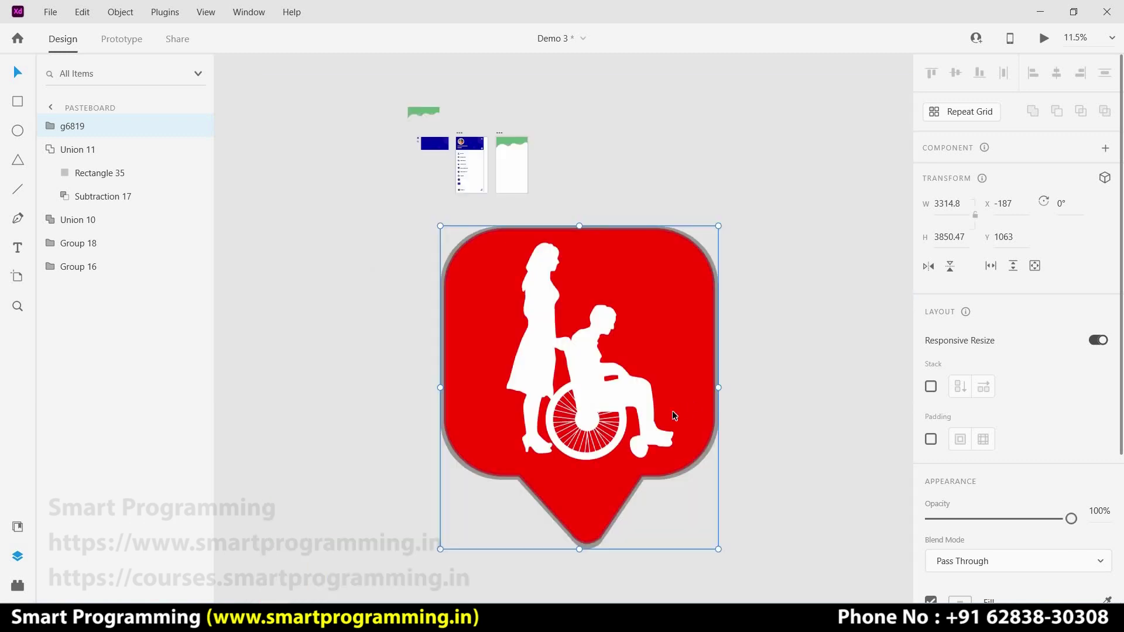
# Scale the icon down from about 3314×3850 to 665×772, then deselect it
pyautogui.moveTo(622, 428); pyautogui.dragTo(511, 346)
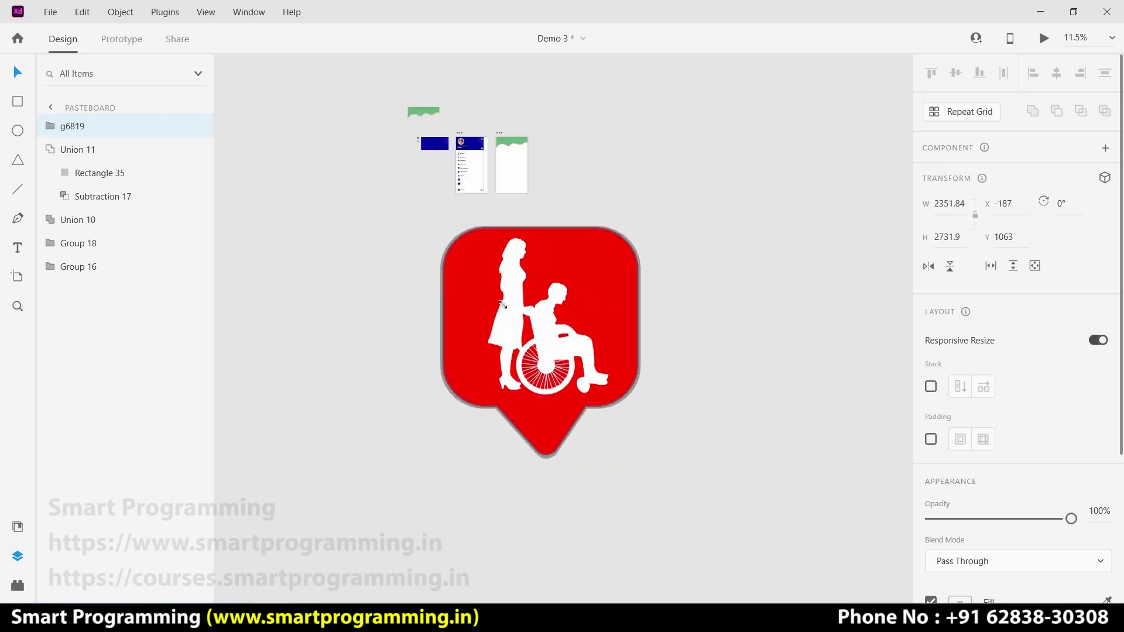
pyautogui.scroll(5, 391, 210)
pyautogui.scroll(2, 466, 287)
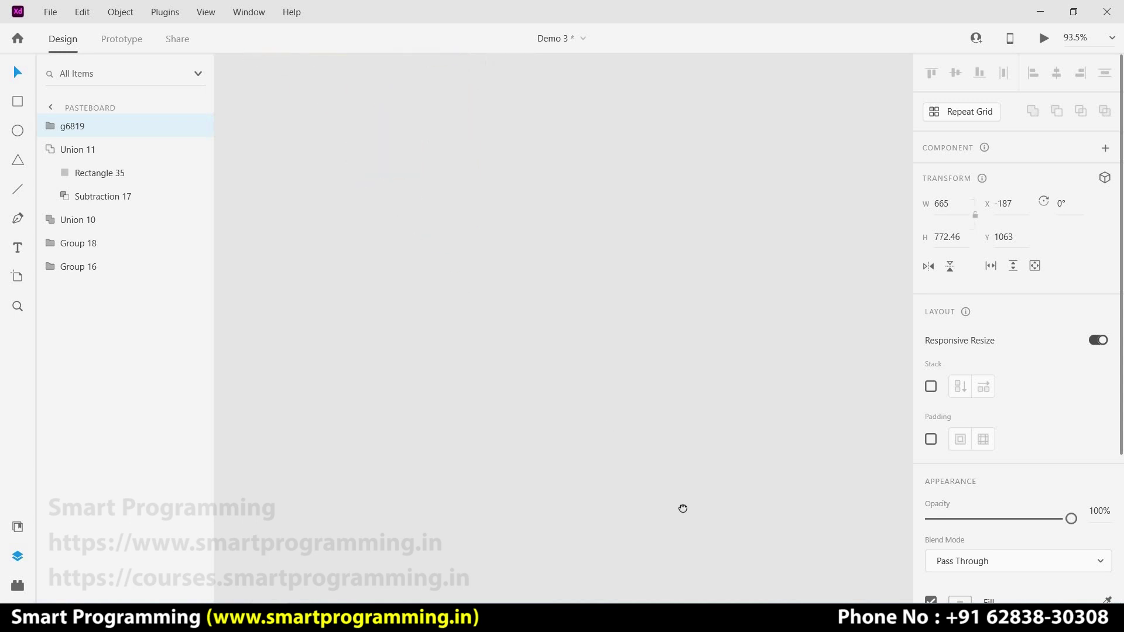
pyautogui.moveTo(605, 336); pyautogui.dragTo(628, 577)
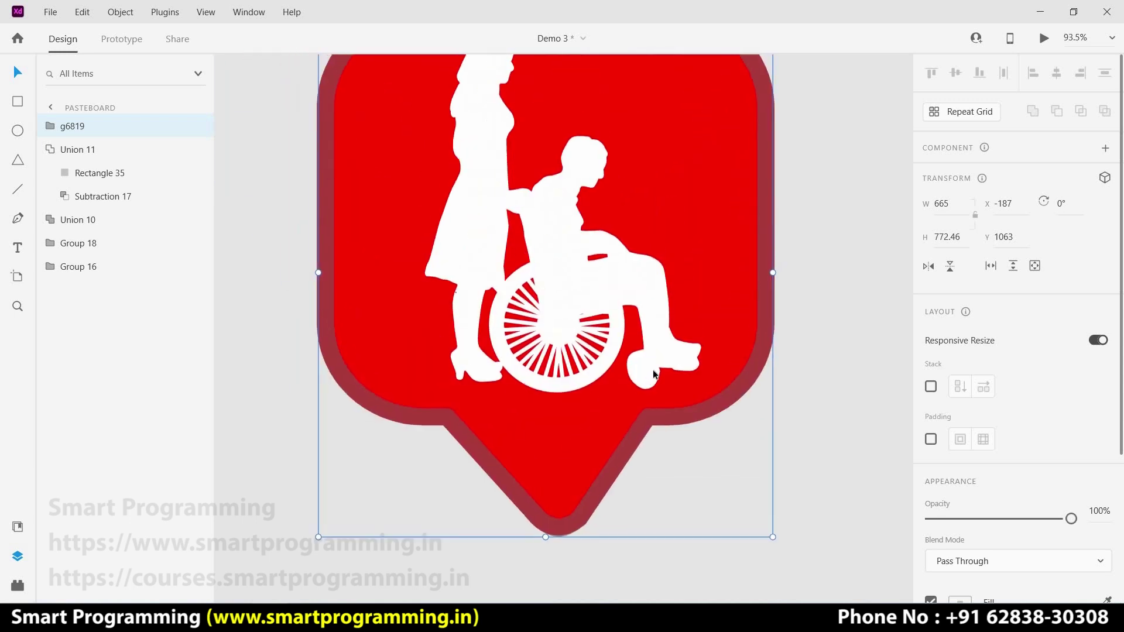
pyautogui.scroll(-2, 728, 328)
pyautogui.scroll(1, 606, 315)
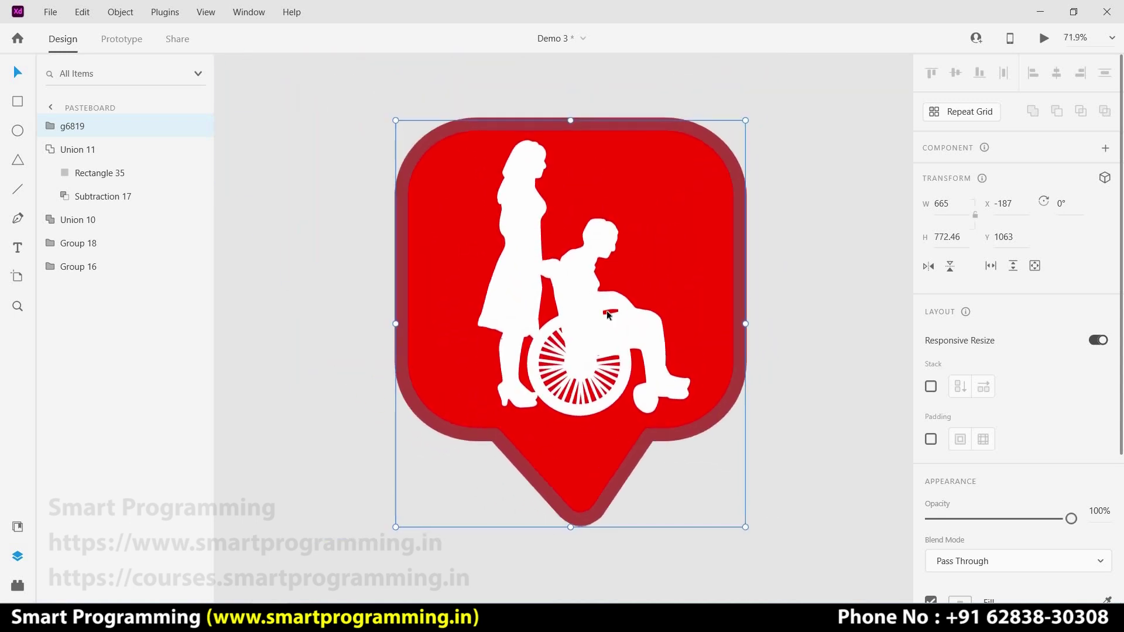
pyautogui.click(353, 462)
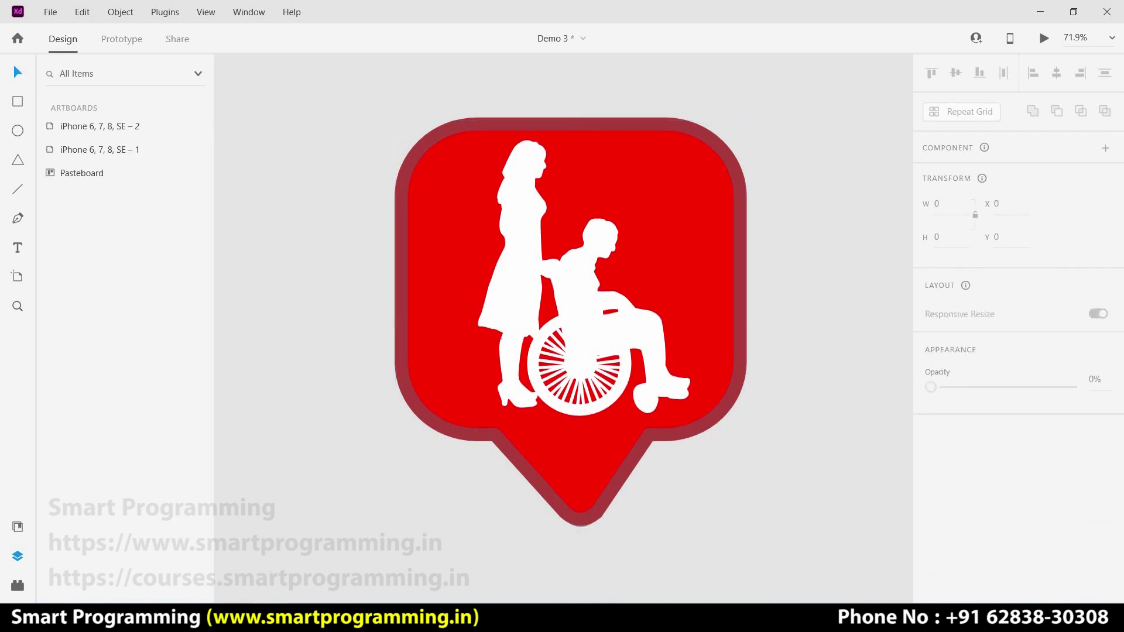
pyautogui.hotkey('alt', 'Tab')
# Search Google Images for 'nature hd images' in a new tab
pyautogui.hotkey('ctrl', 't')
pyautogui.write('n')
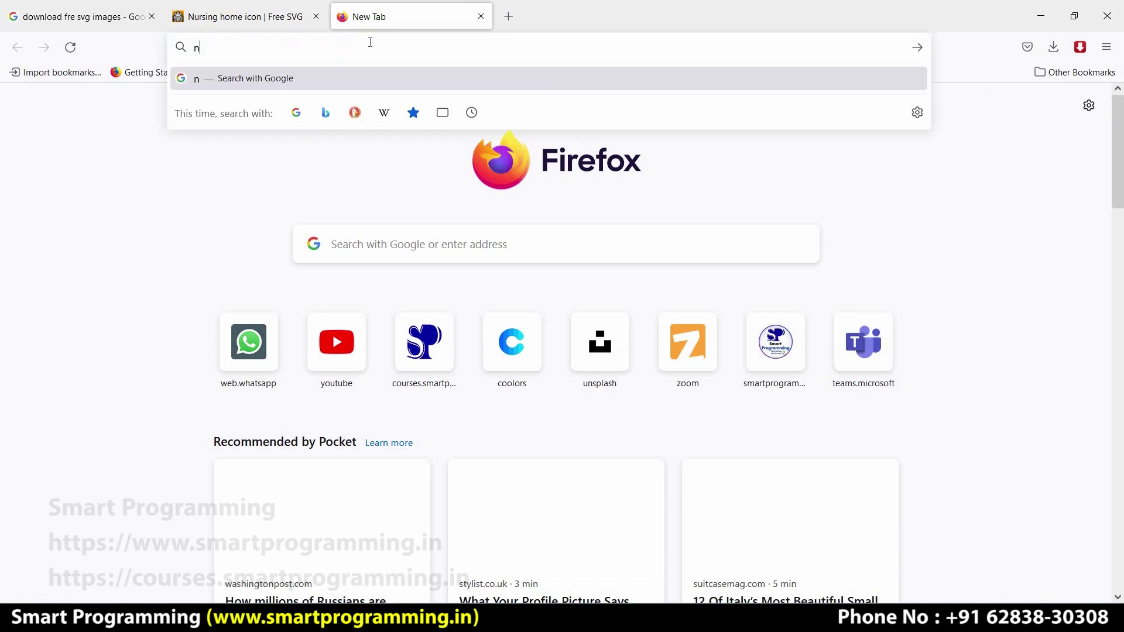
pyautogui.write('ature hd images')
pyautogui.press('Return')
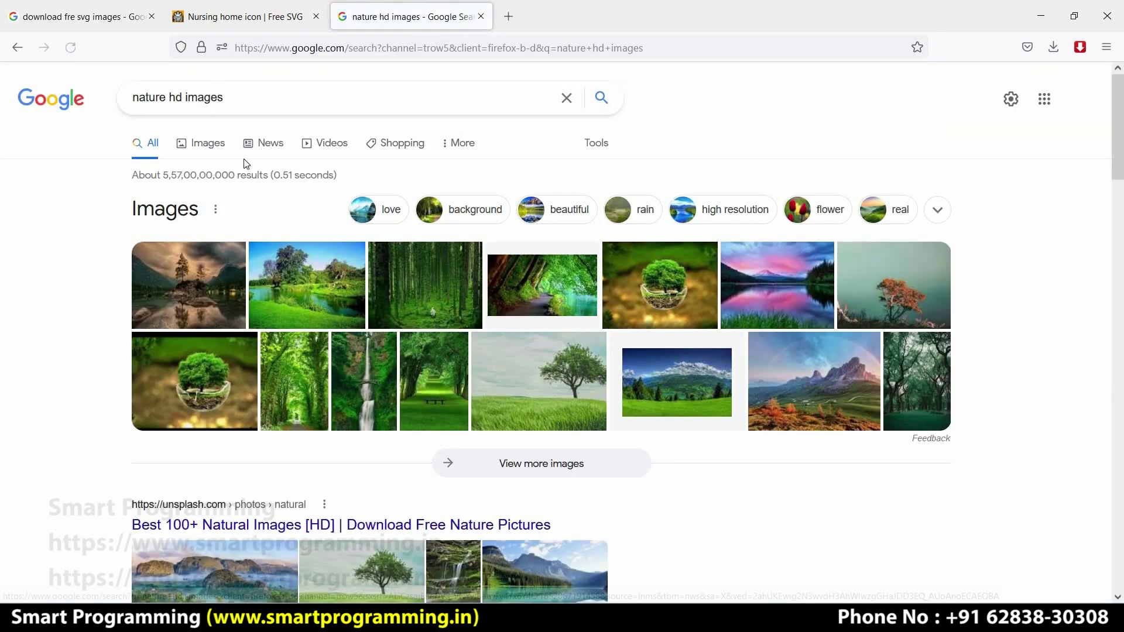
pyautogui.click(208, 144)
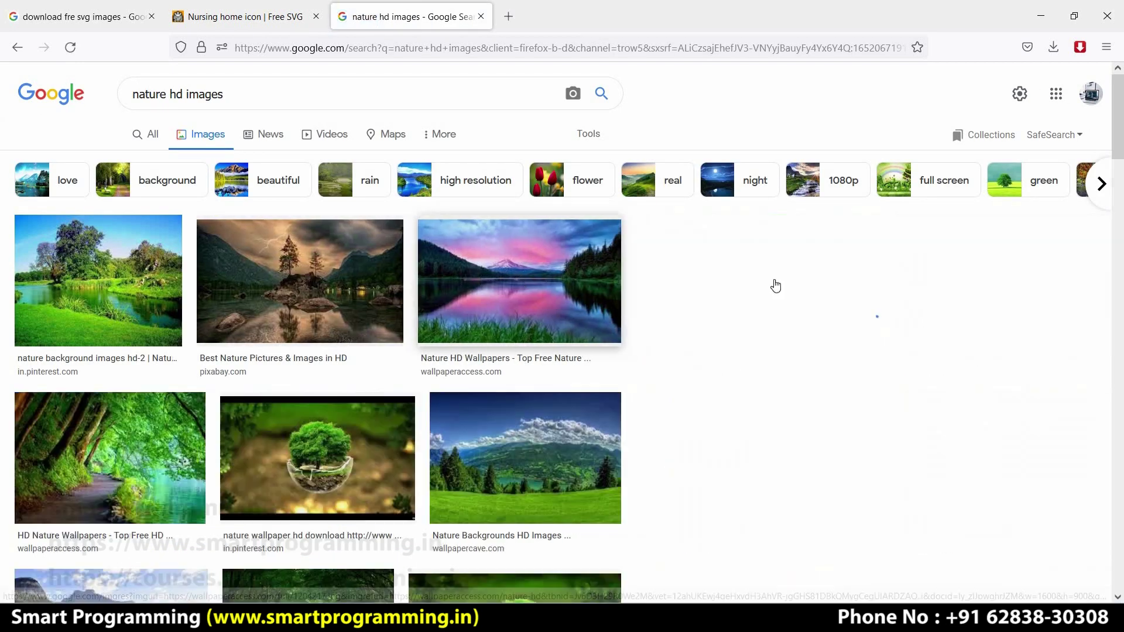
# Save the pink-sky mountain lake wallpaper as 1204217.jpg
pyautogui.click(591, 287)
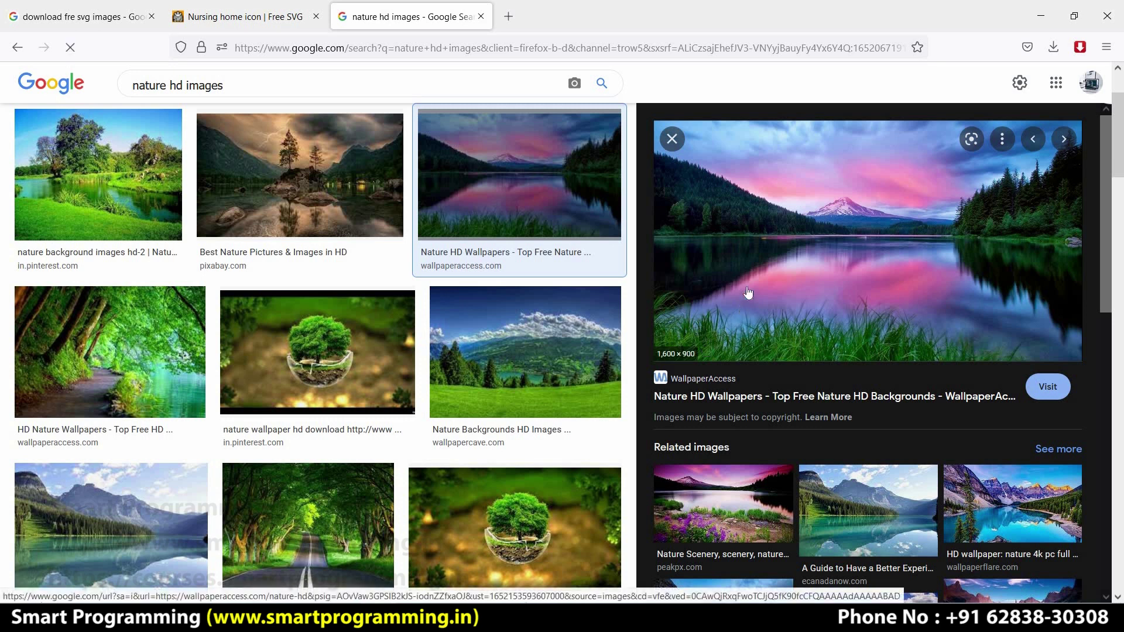
pyautogui.rightClick(754, 215)
pyautogui.click(808, 413)
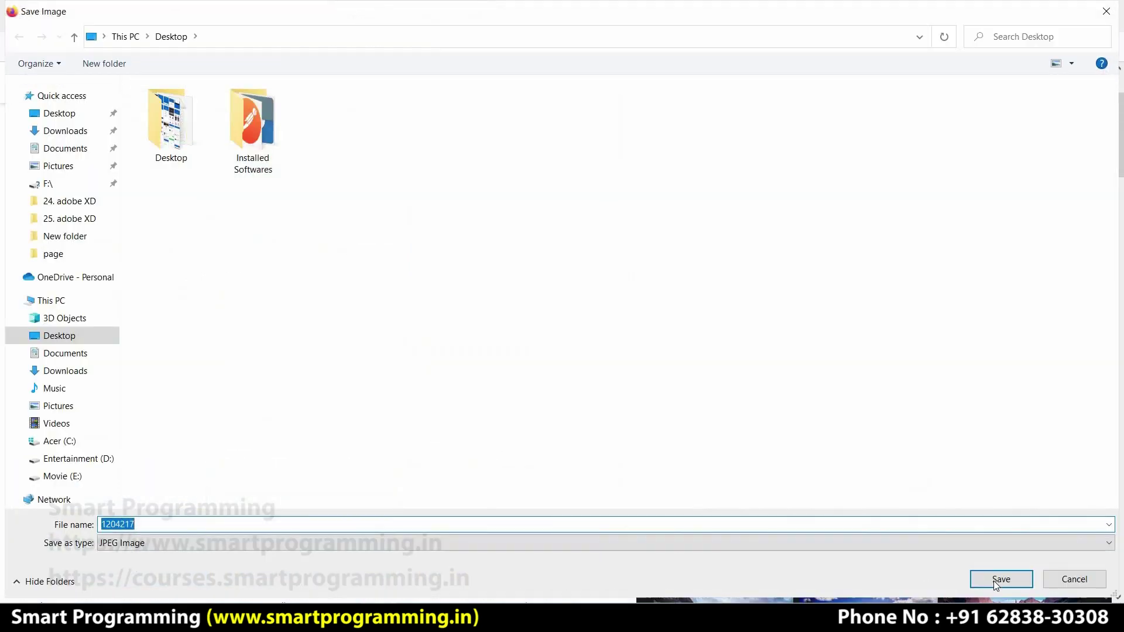
pyautogui.click(1001, 579)
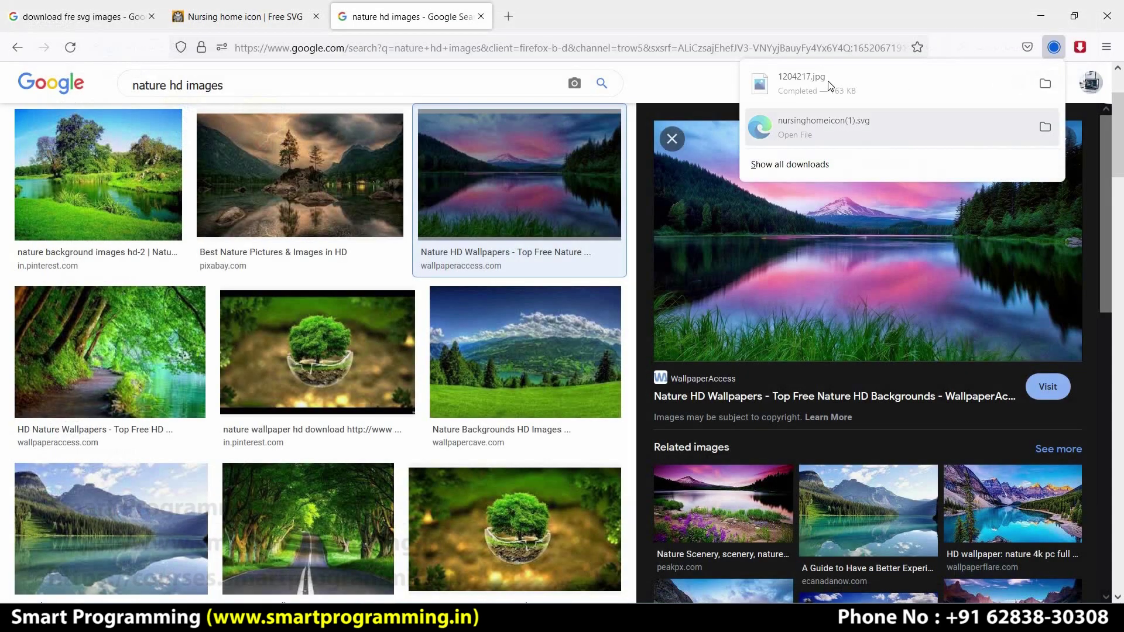
# Drag 1204217.jpg from the Firefox downloads onto the XD canvas beside the wheelchair icon
pyautogui.moveTo(416, 472)
pyautogui.mouseDown()
pyautogui.moveTo(445, 609)
pyautogui.moveTo(788, 496)
pyautogui.mouseUp()
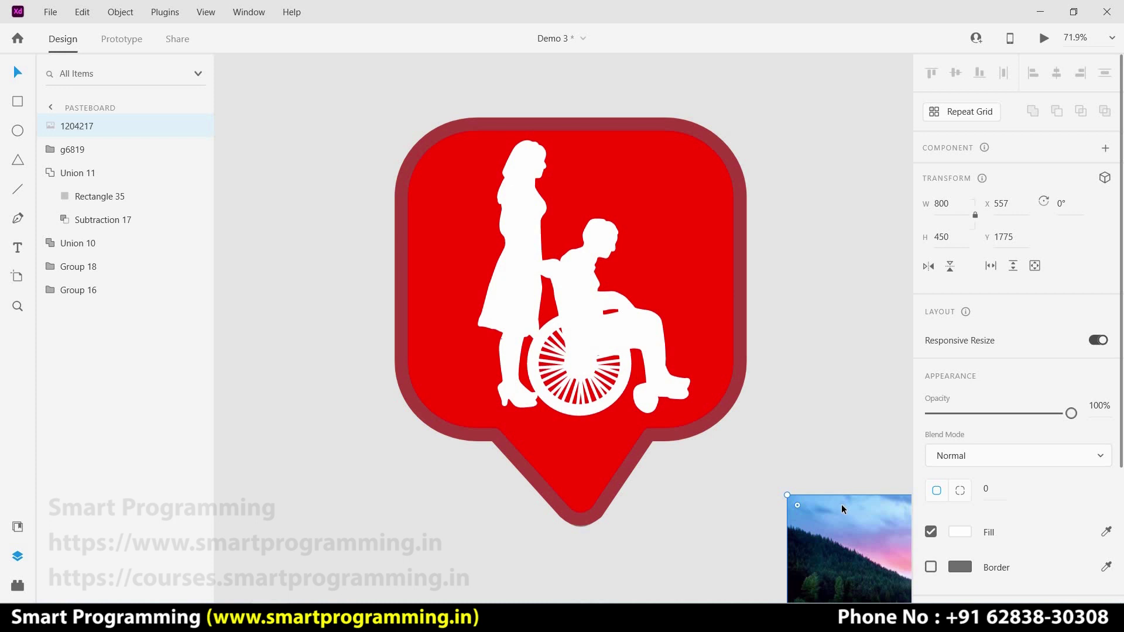
pyautogui.scroll(-5, 843, 506)
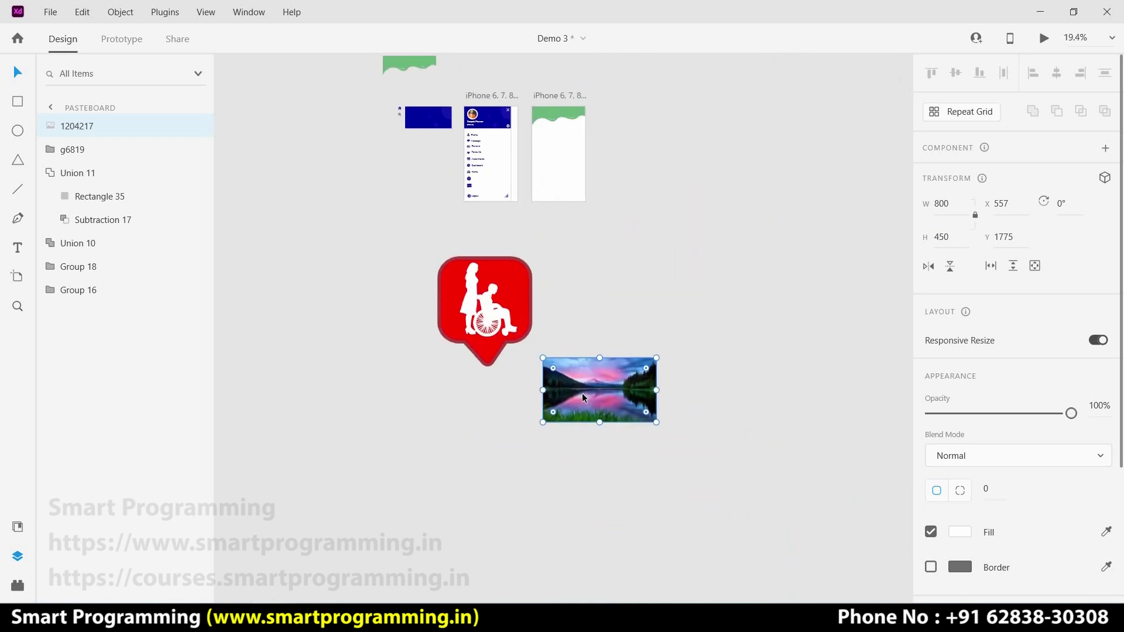
pyautogui.scroll(5, 602, 392)
pyautogui.scroll(5, 602, 391)
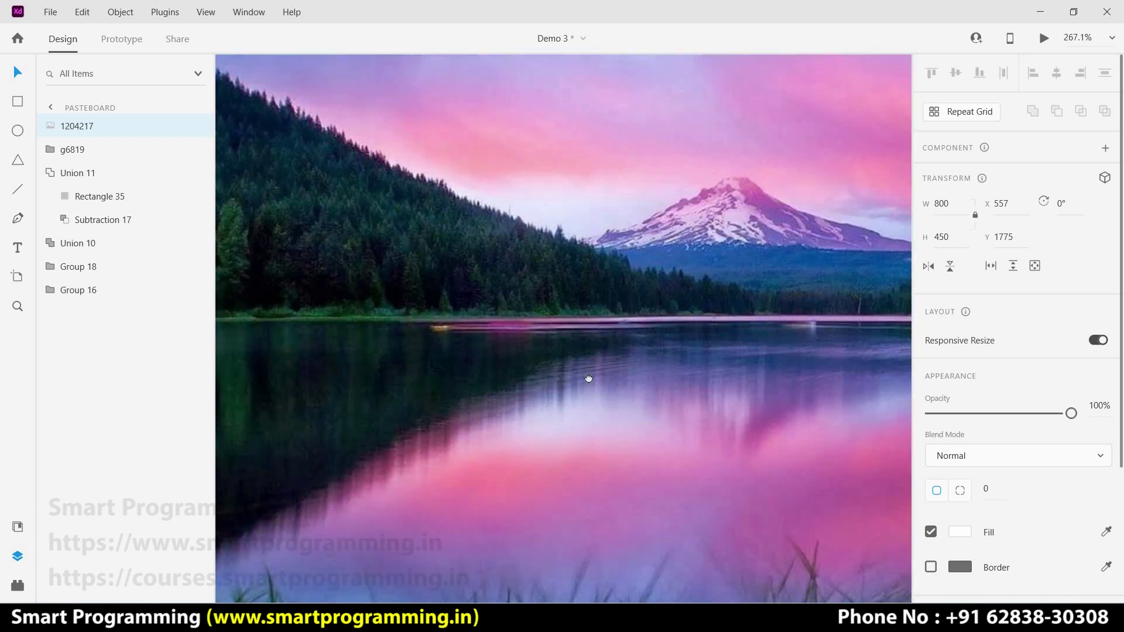
pyautogui.moveTo(589, 378); pyautogui.dragTo(764, 472)
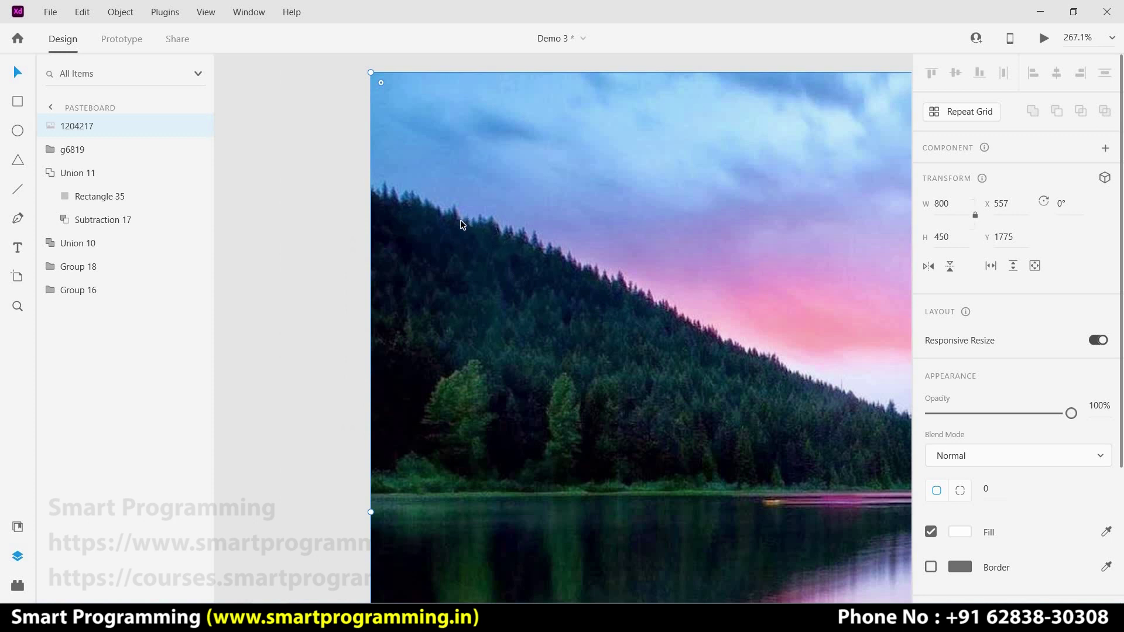
# Zoom in and out on the 800×450 lake image to inspect its resolution
pyautogui.scroll(2, 459, 220)
pyautogui.scroll(2, 459, 219)
pyautogui.scroll(2, 460, 220)
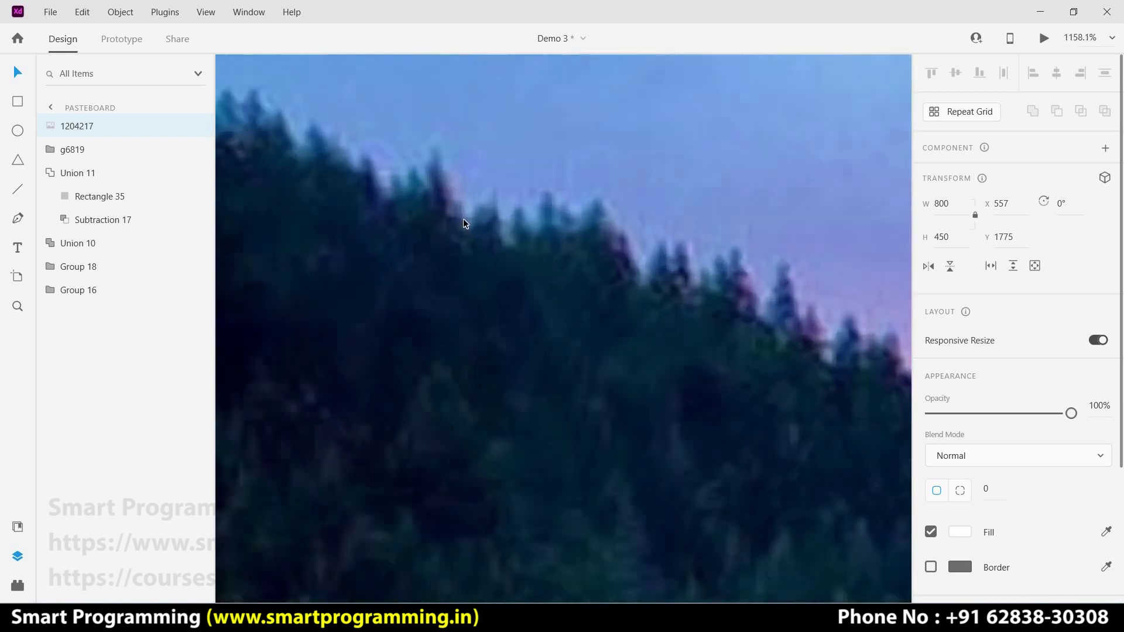
pyautogui.scroll(2, 463, 219)
pyautogui.scroll(2, 468, 219)
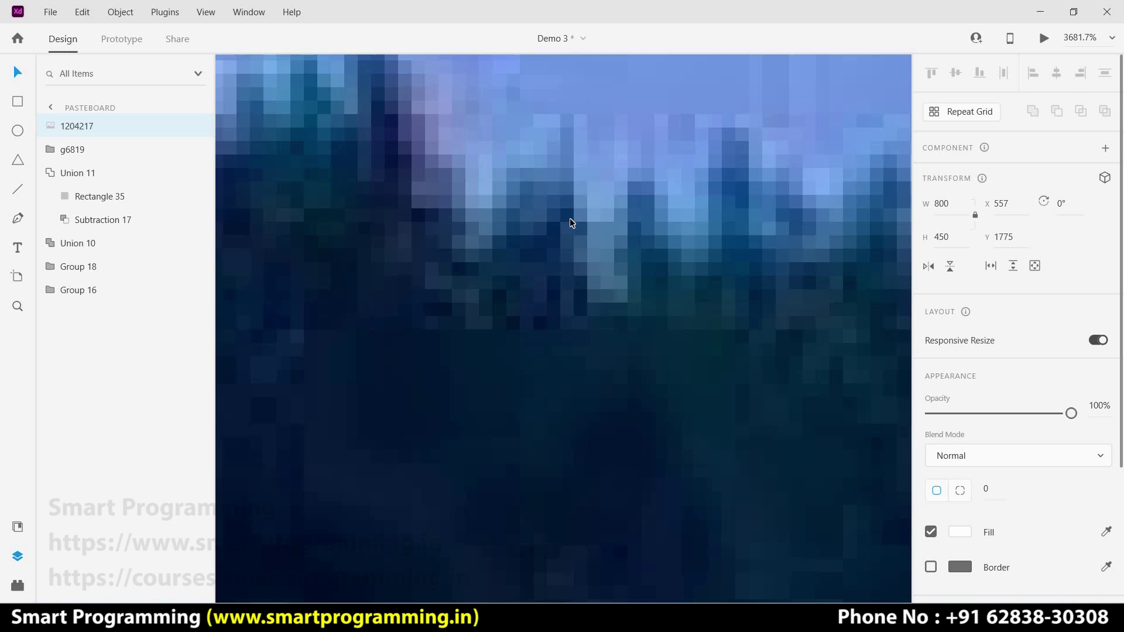
pyautogui.scroll(1, 570, 219)
pyautogui.scroll(1, 570, 219)
pyautogui.scroll(1, 570, 219)
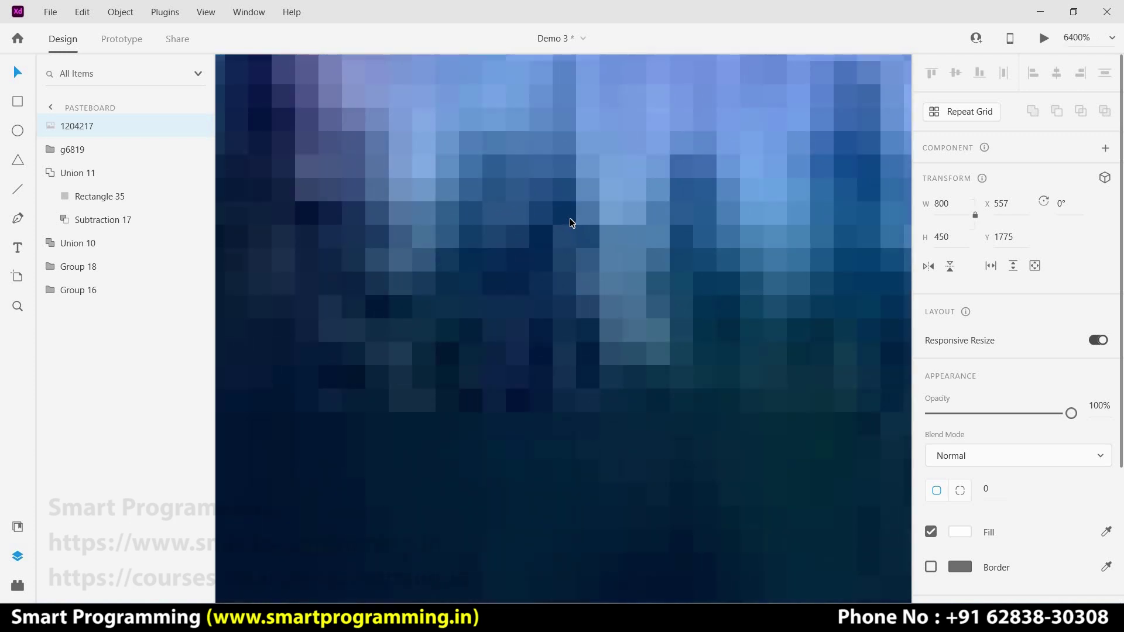
pyautogui.scroll(-2, 571, 221)
pyautogui.scroll(-2, 571, 222)
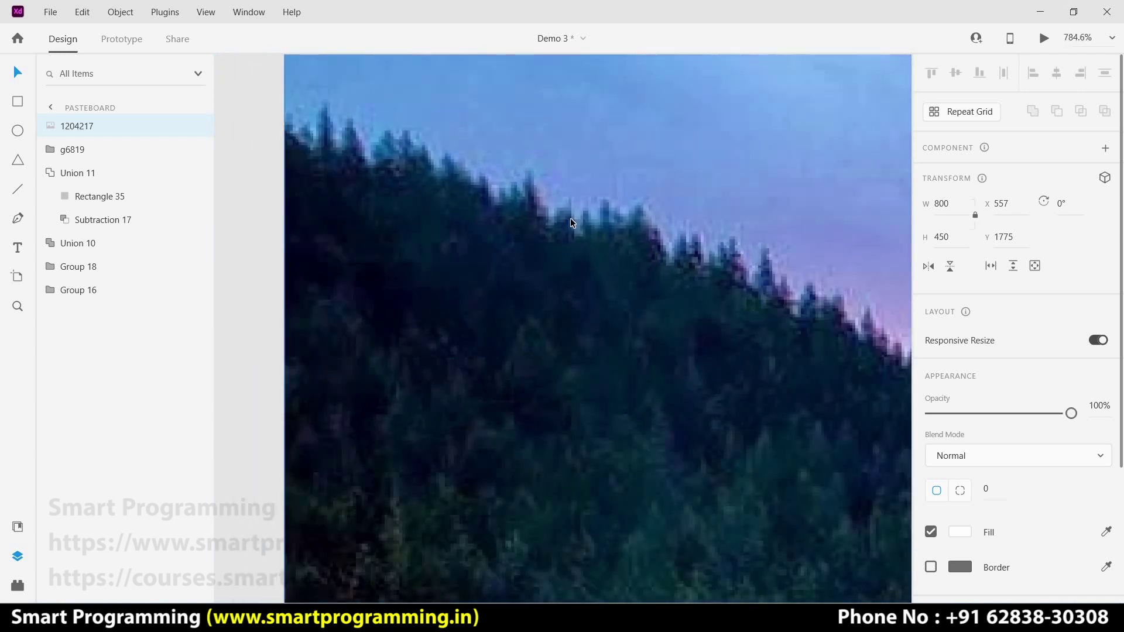
pyautogui.scroll(-2, 571, 222)
pyautogui.scroll(1, 583, 234)
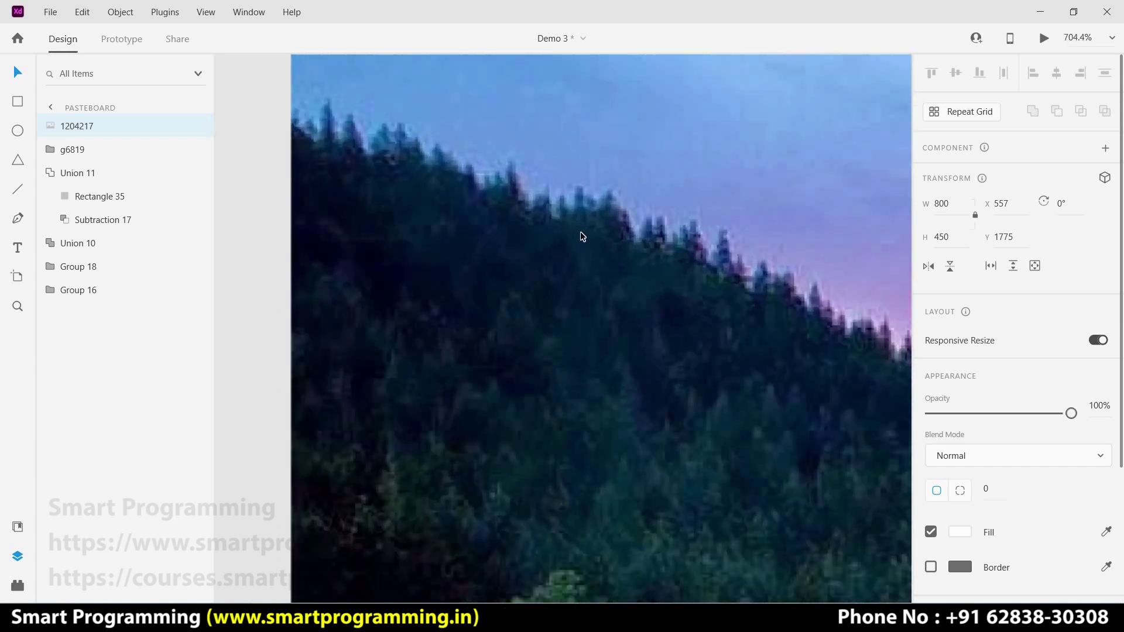
pyautogui.scroll(1, 581, 231)
pyautogui.scroll(1, 579, 229)
pyautogui.scroll(1, 580, 229)
pyautogui.scroll(1, 580, 232)
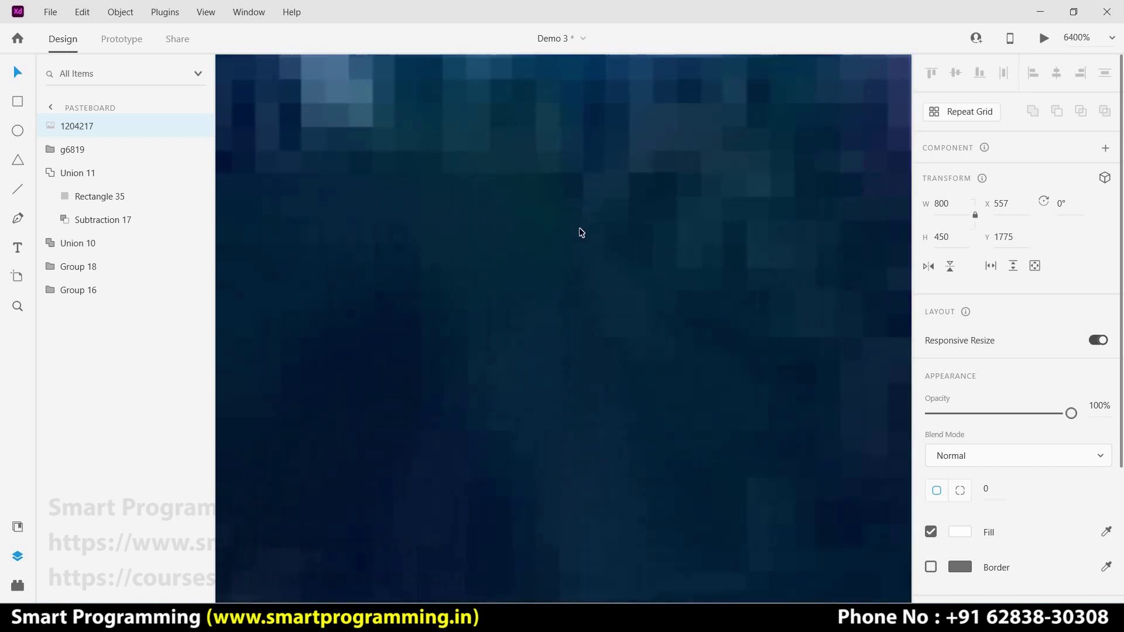
pyautogui.scroll(1, 580, 232)
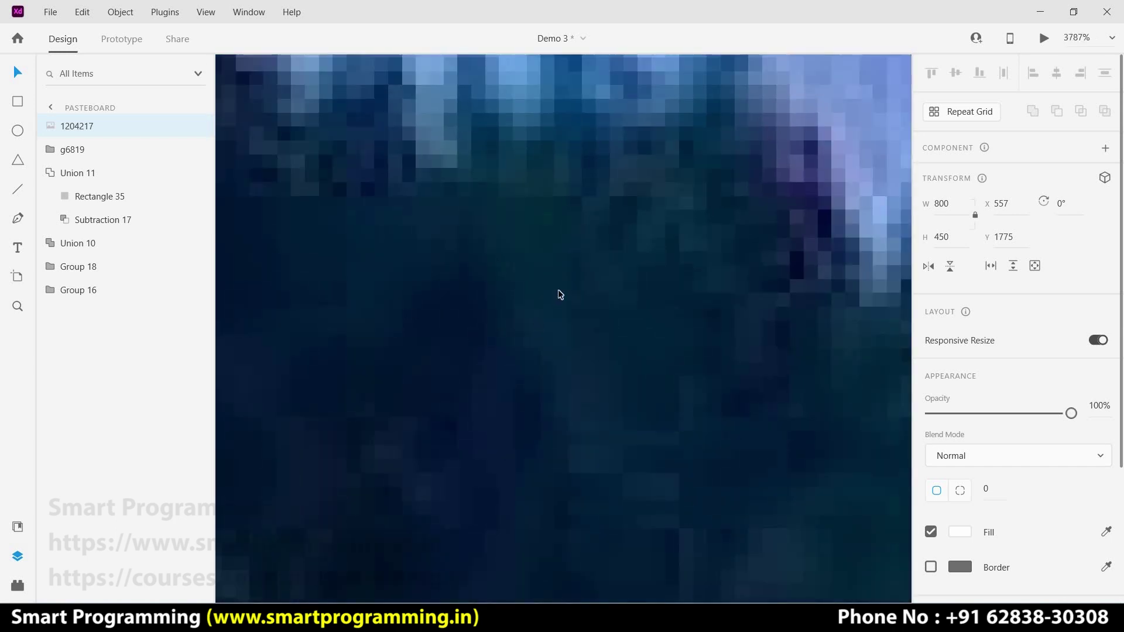
pyautogui.scroll(-1, 630, 332)
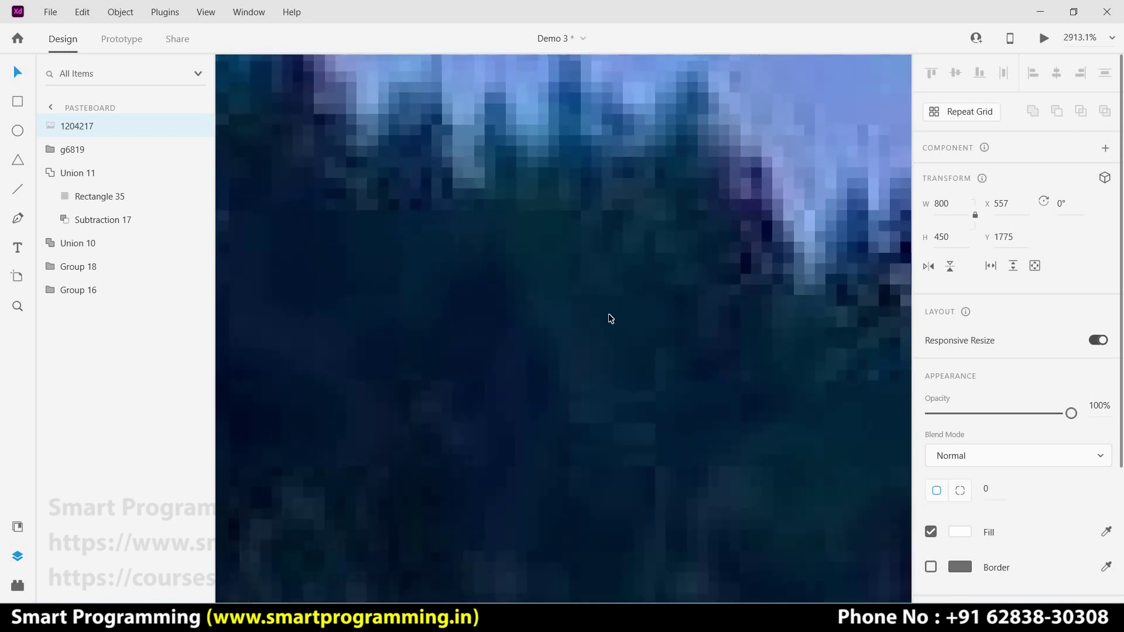
pyautogui.scroll(-1, 609, 316)
pyautogui.scroll(-2, 609, 316)
pyautogui.scroll(-1, 550, 253)
pyautogui.scroll(-1, 349, 183)
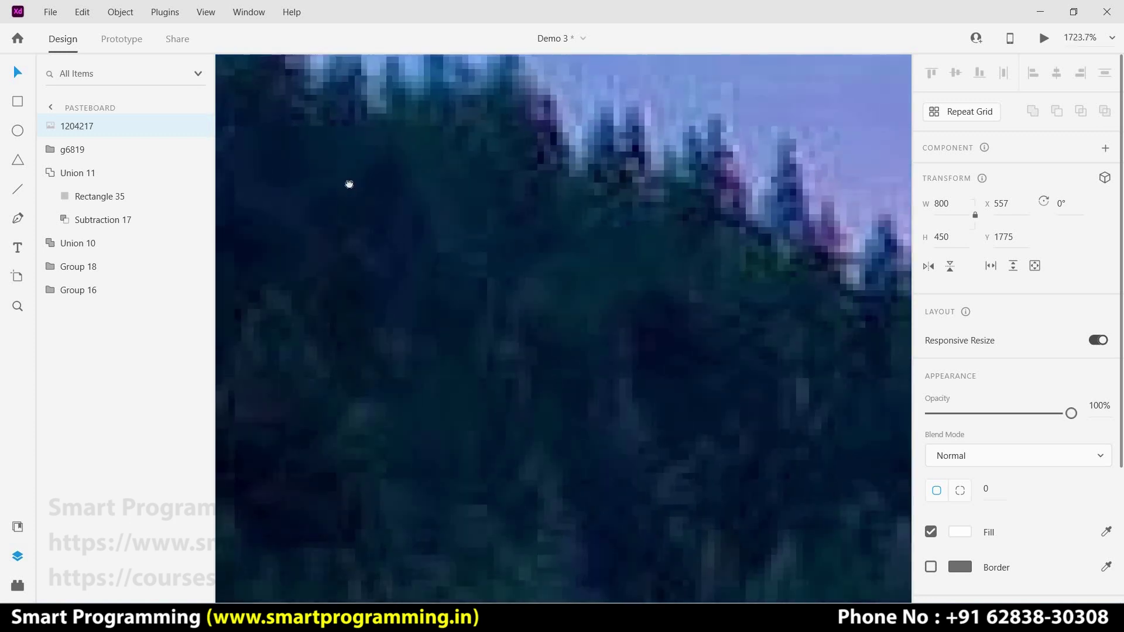
pyautogui.scroll(1, 648, 334)
pyautogui.scroll(2, 413, 237)
pyautogui.hscroll(-3, 537, 244)
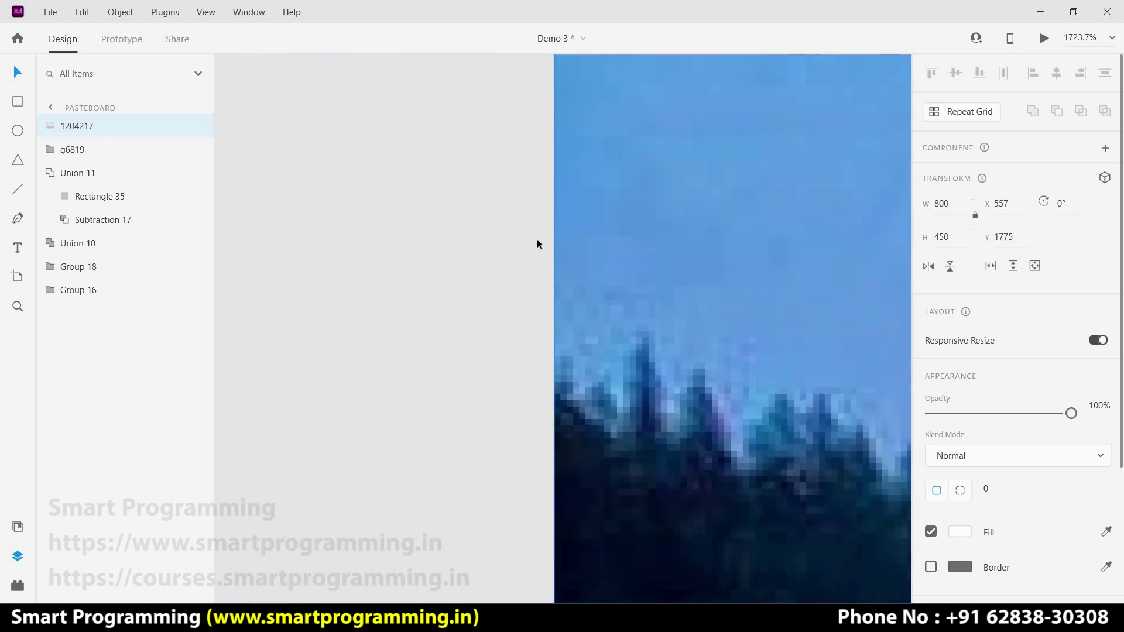
pyautogui.hscroll(-3, 665, 502)
pyautogui.hscroll(-2, 496, 218)
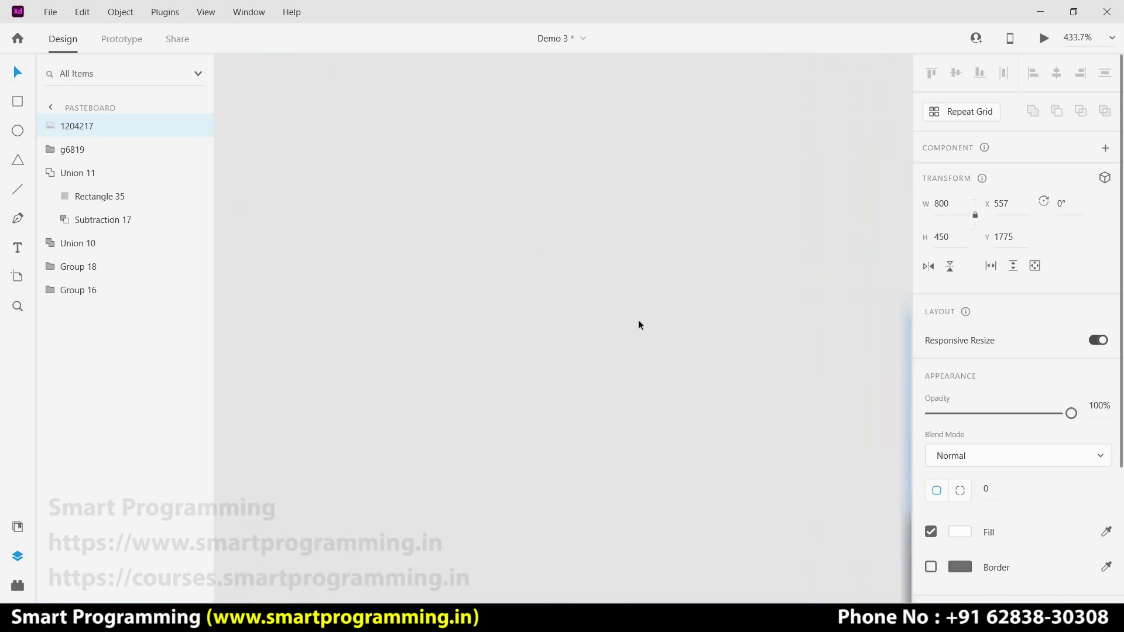
pyautogui.scroll(-3, 639, 320)
pyautogui.scroll(1, 585, 293)
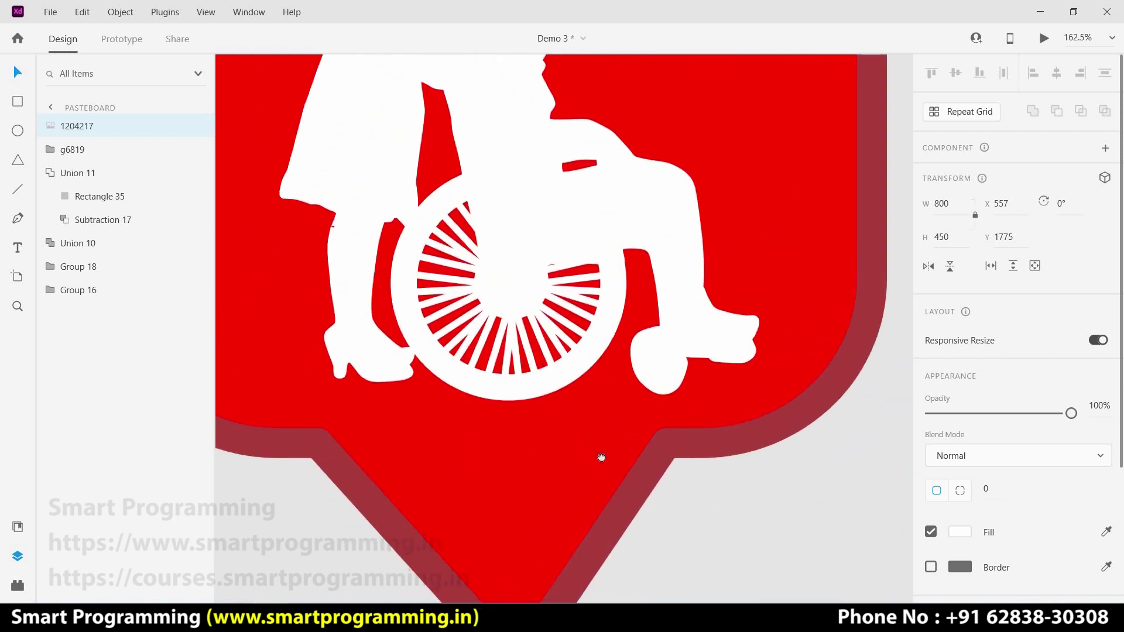
pyautogui.scroll(3, 592, 451)
pyautogui.scroll(3, 525, 305)
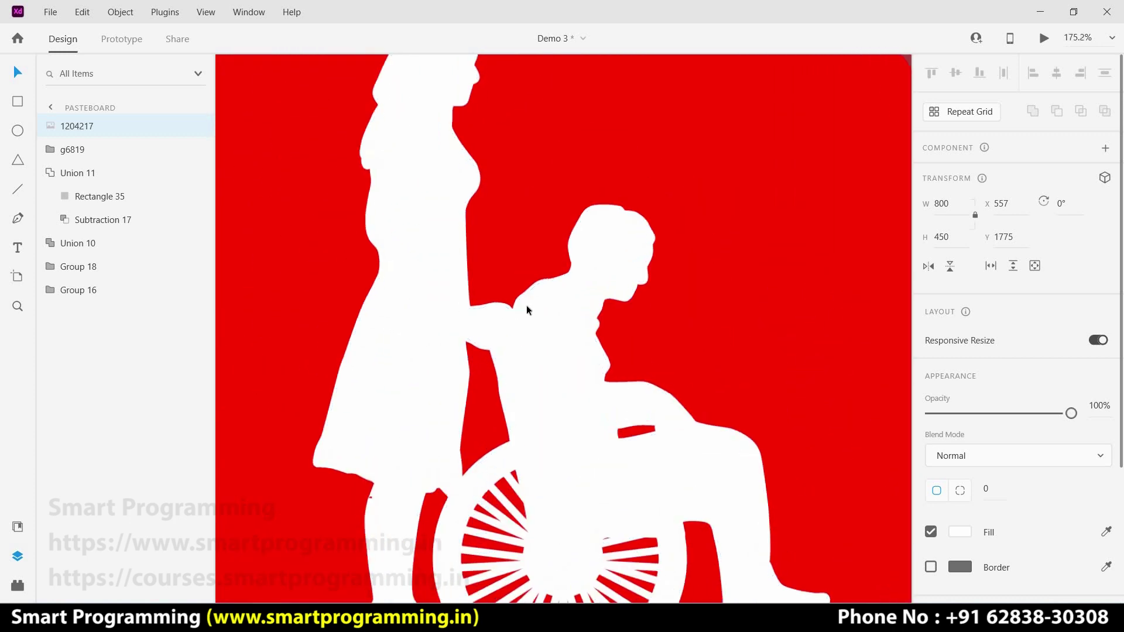
pyautogui.scroll(4, 525, 305)
pyautogui.scroll(4, 490, 252)
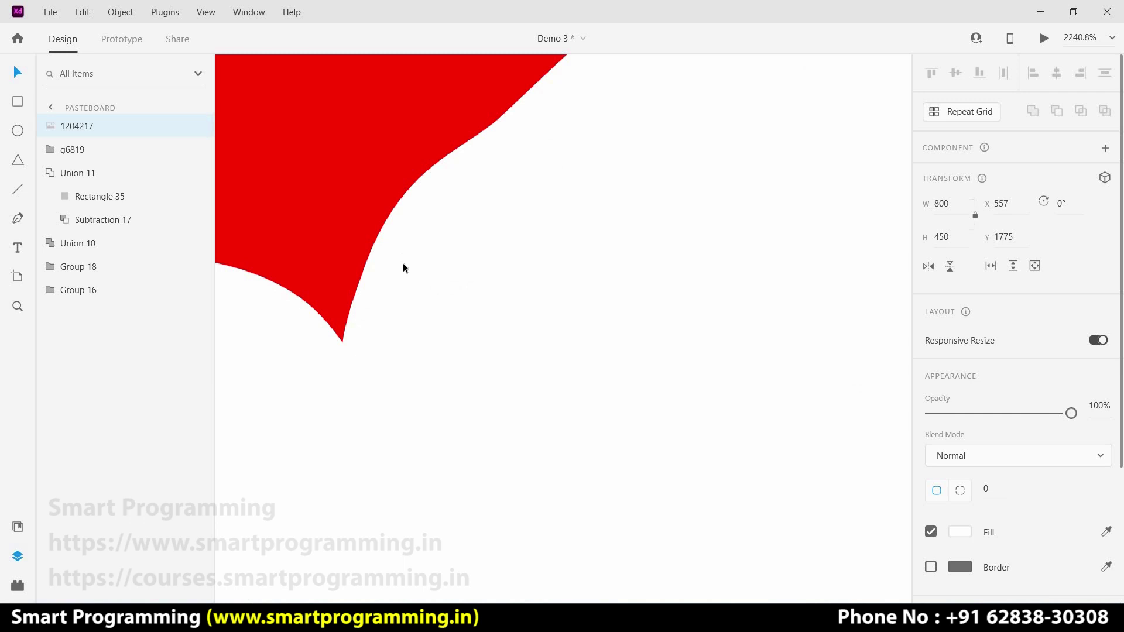
pyautogui.scroll(2, 403, 268)
pyautogui.scroll(2, 375, 258)
pyautogui.scroll(3, 627, 299)
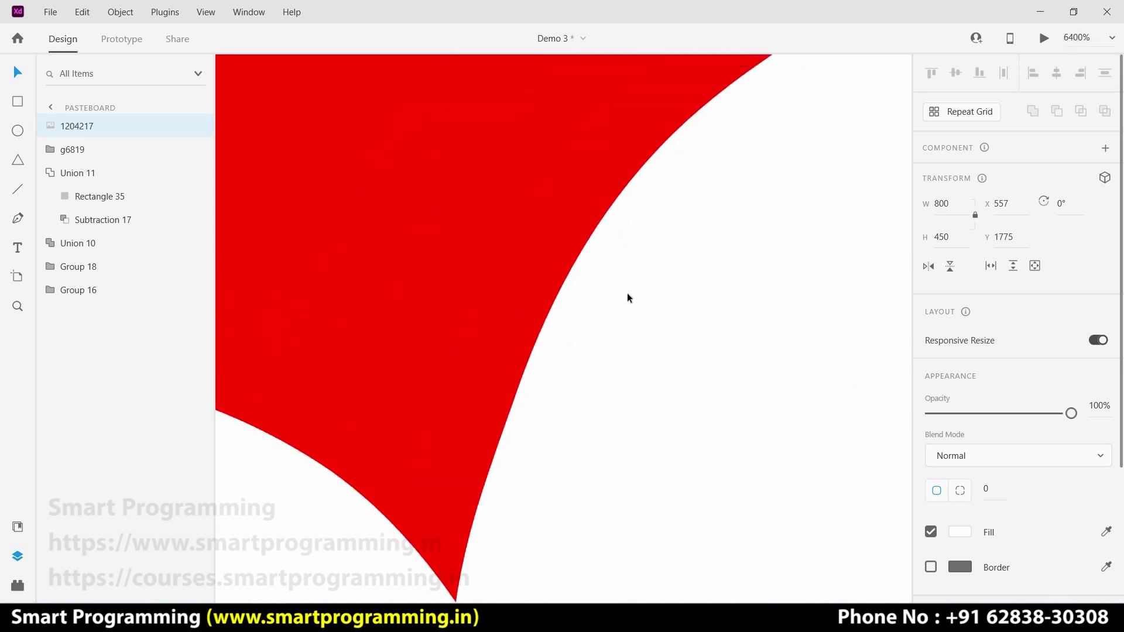
pyautogui.scroll(-5, 597, 287)
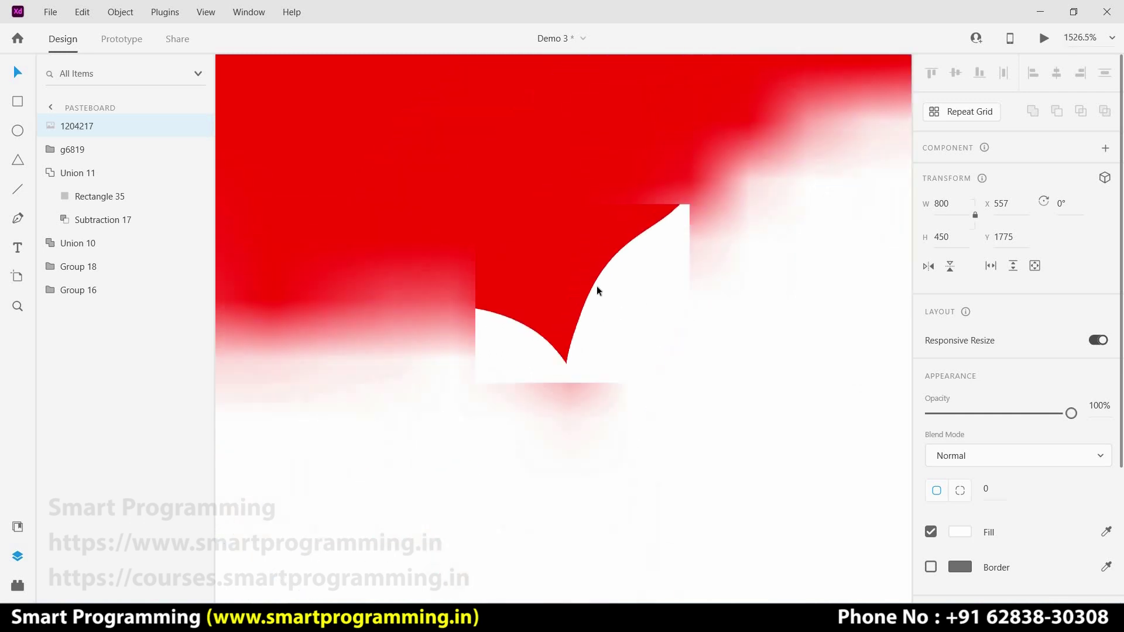
pyautogui.scroll(-2, 677, 306)
pyautogui.scroll(-5, 677, 306)
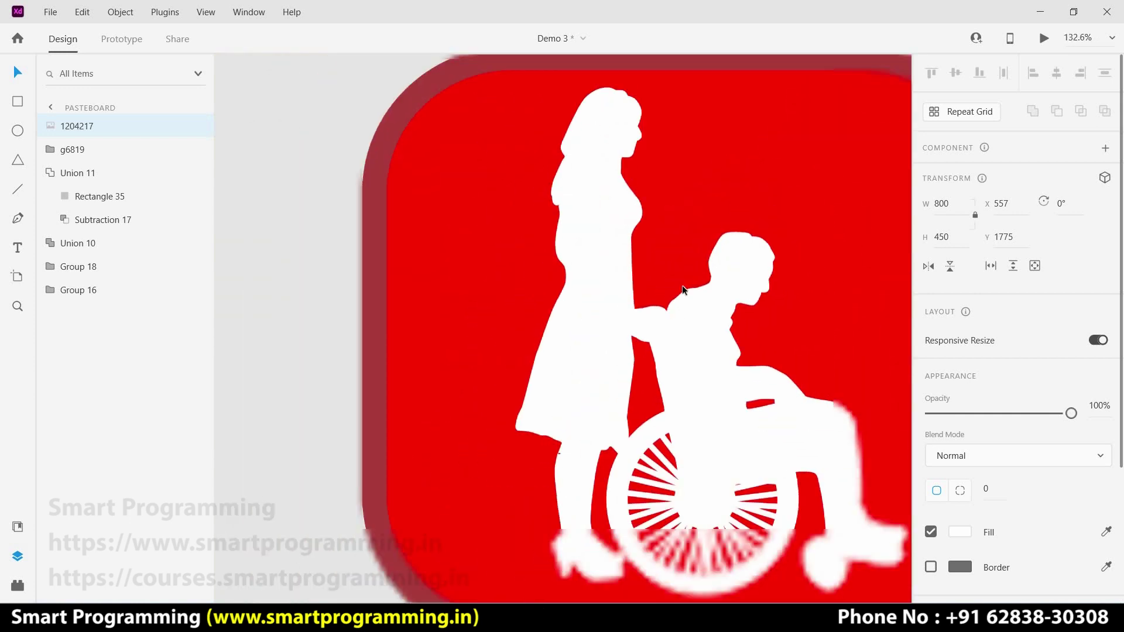
pyautogui.scroll(1, 617, 298)
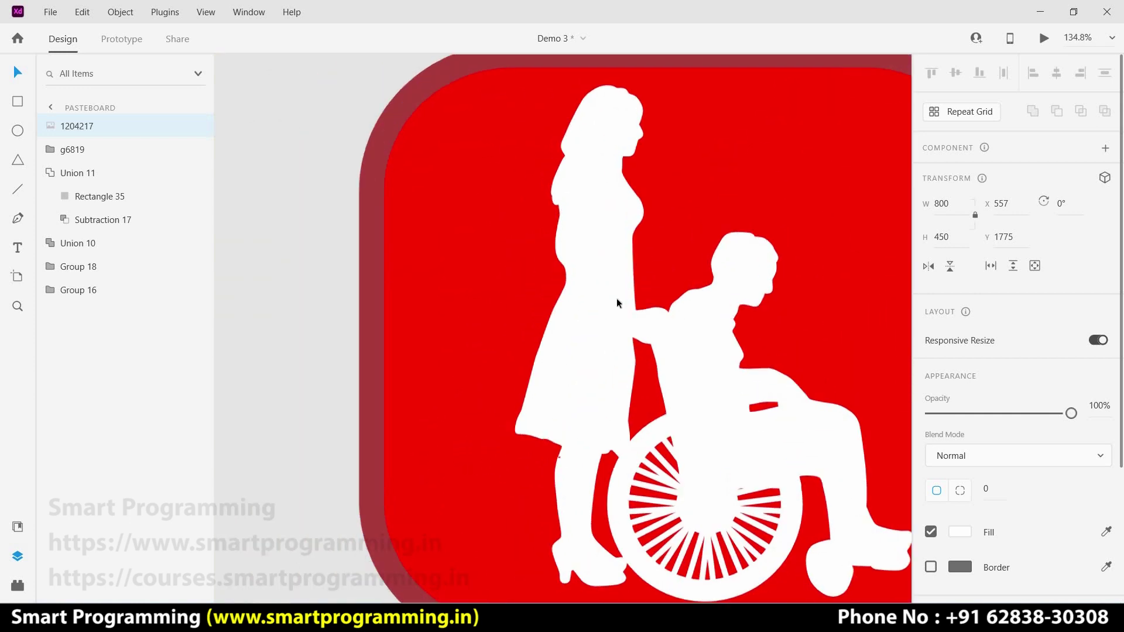
pyautogui.scroll(6, 616, 297)
pyautogui.scroll(3, 720, 311)
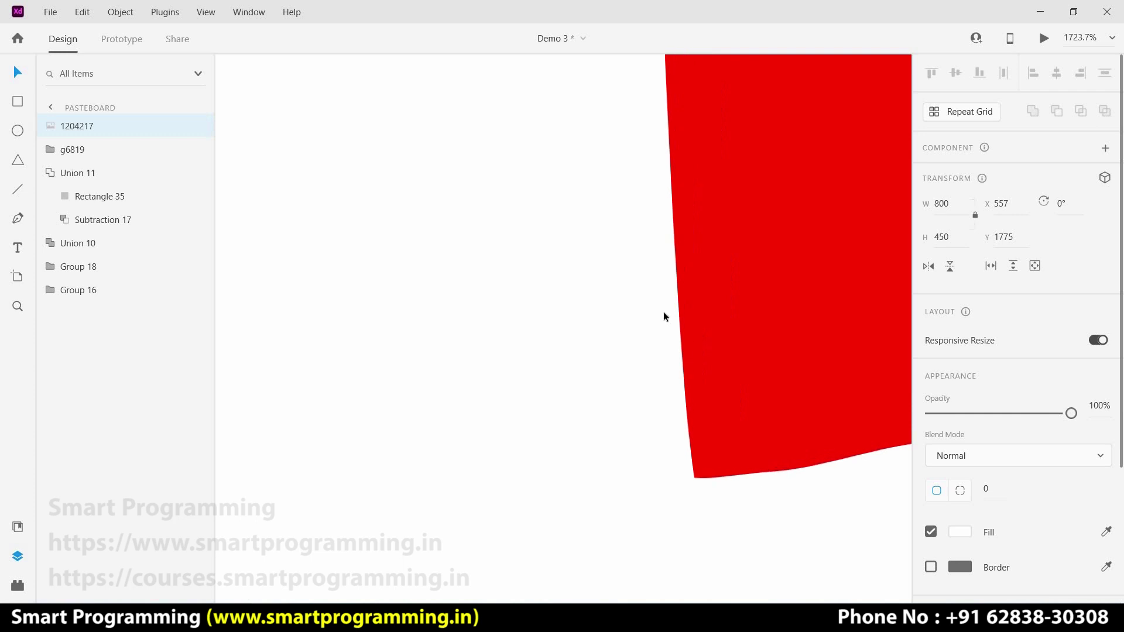
pyautogui.scroll(5, 738, 314)
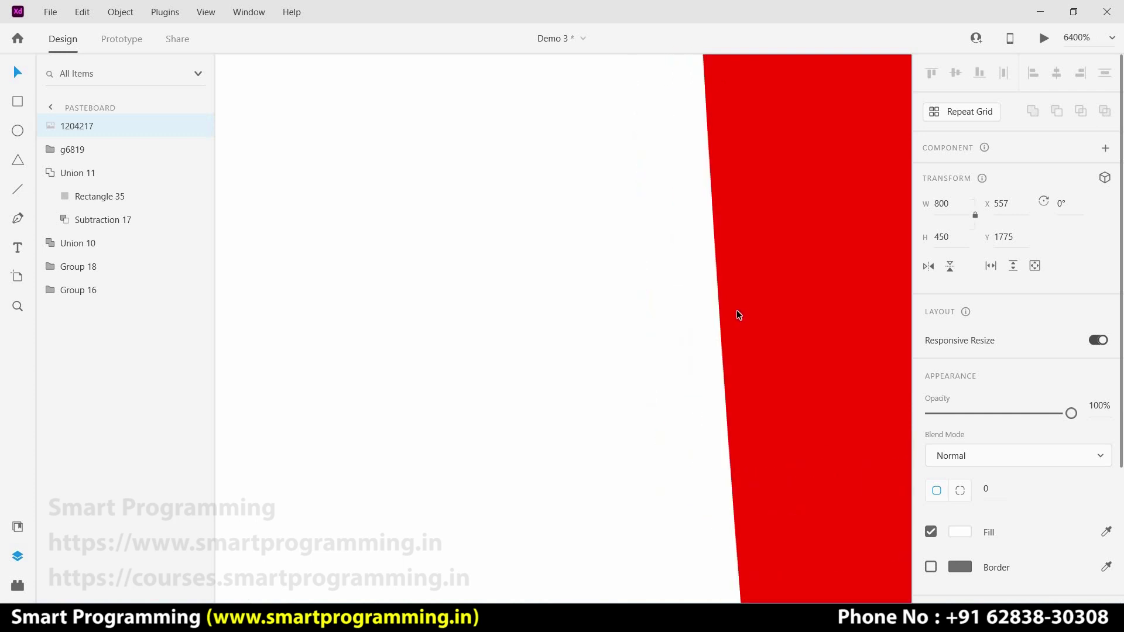
pyautogui.scroll(-5, 736, 310)
pyautogui.scroll(-4, 737, 310)
pyautogui.scroll(-4, 737, 310)
pyautogui.scroll(-4, 789, 333)
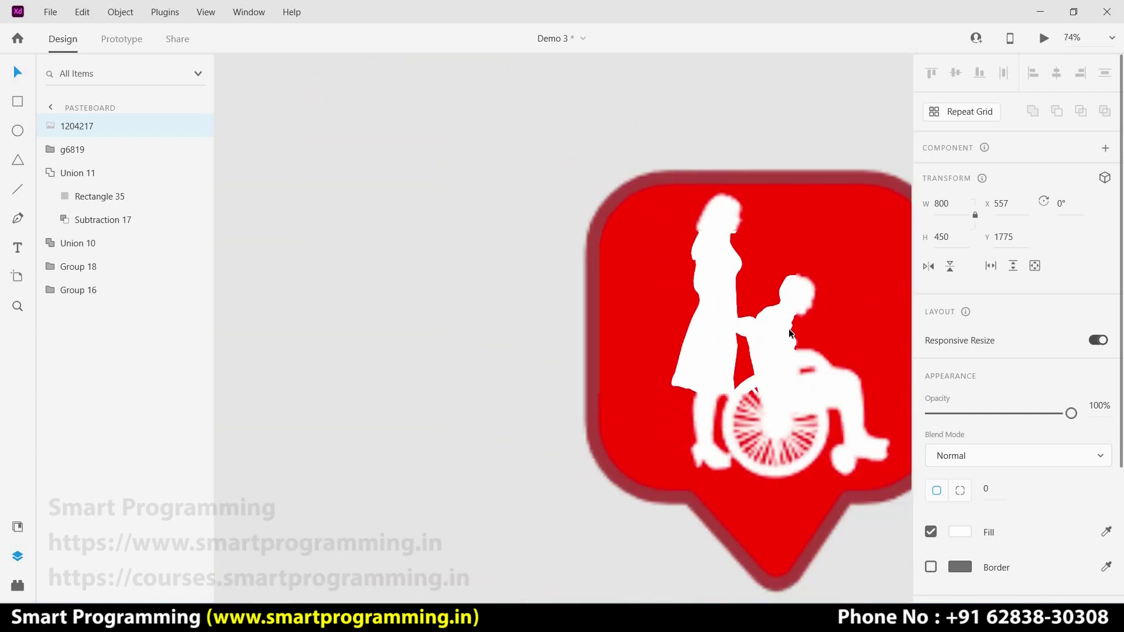
pyautogui.hscroll(3, 790, 333)
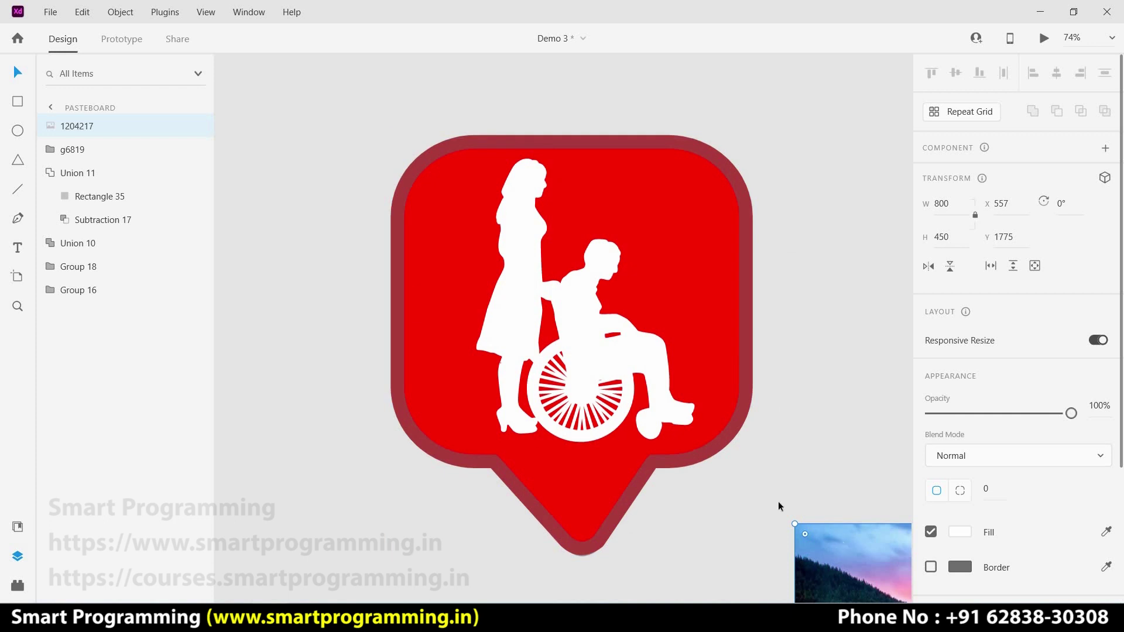
# Delete the lake image and remove the wheelchair icon group's thick dark-red border
pyautogui.press('Delete')
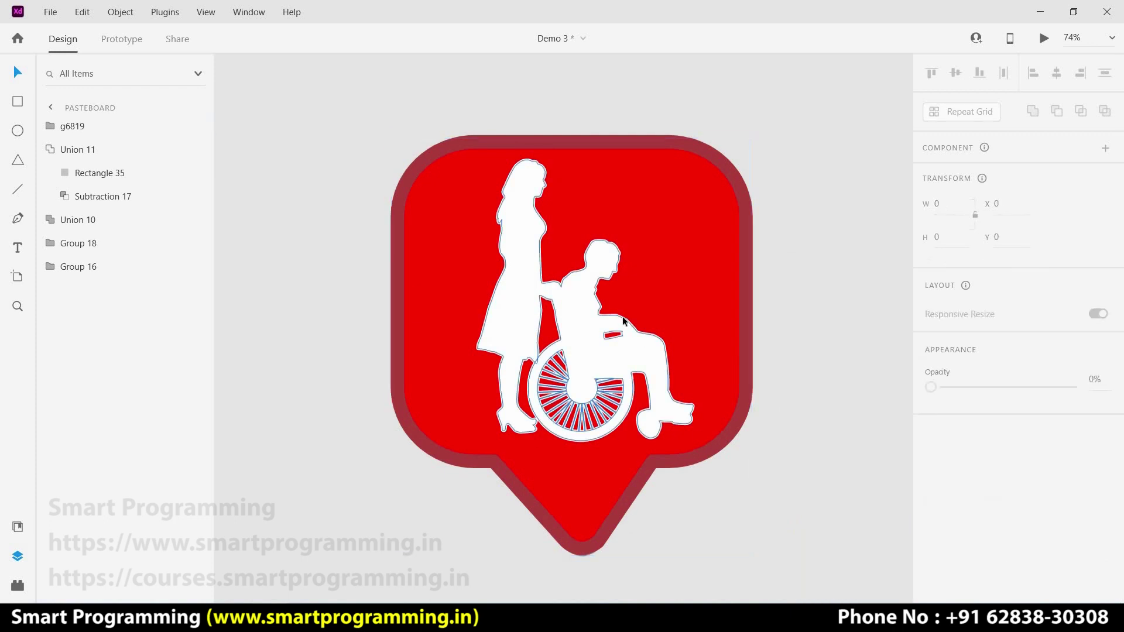
pyautogui.click(676, 289)
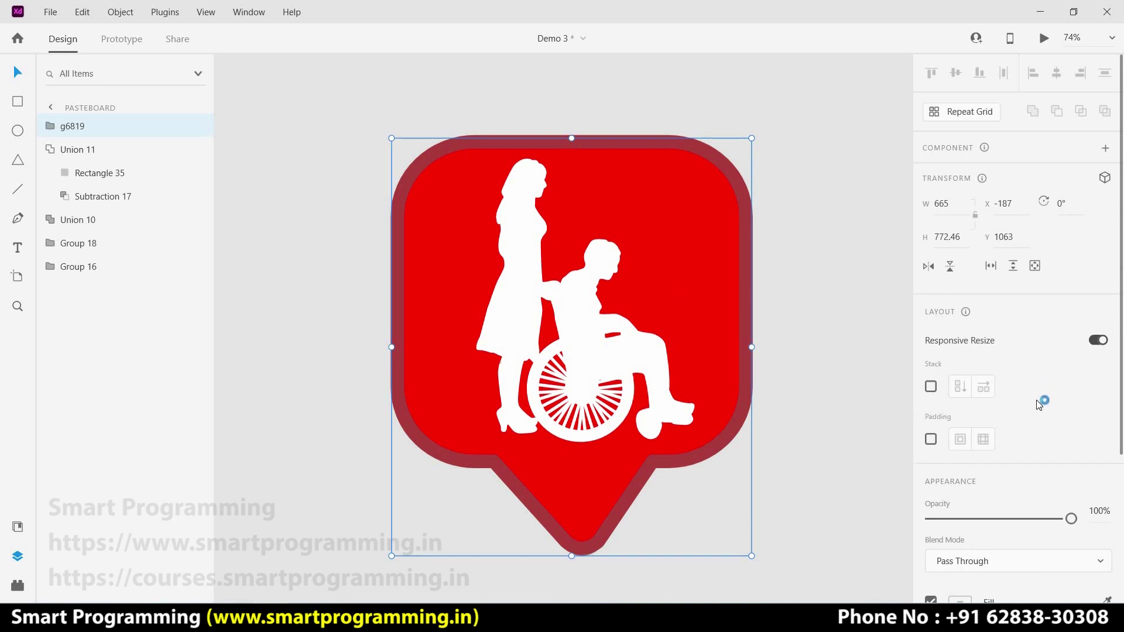
pyautogui.scroll(-4, 1036, 399)
pyautogui.click(931, 435)
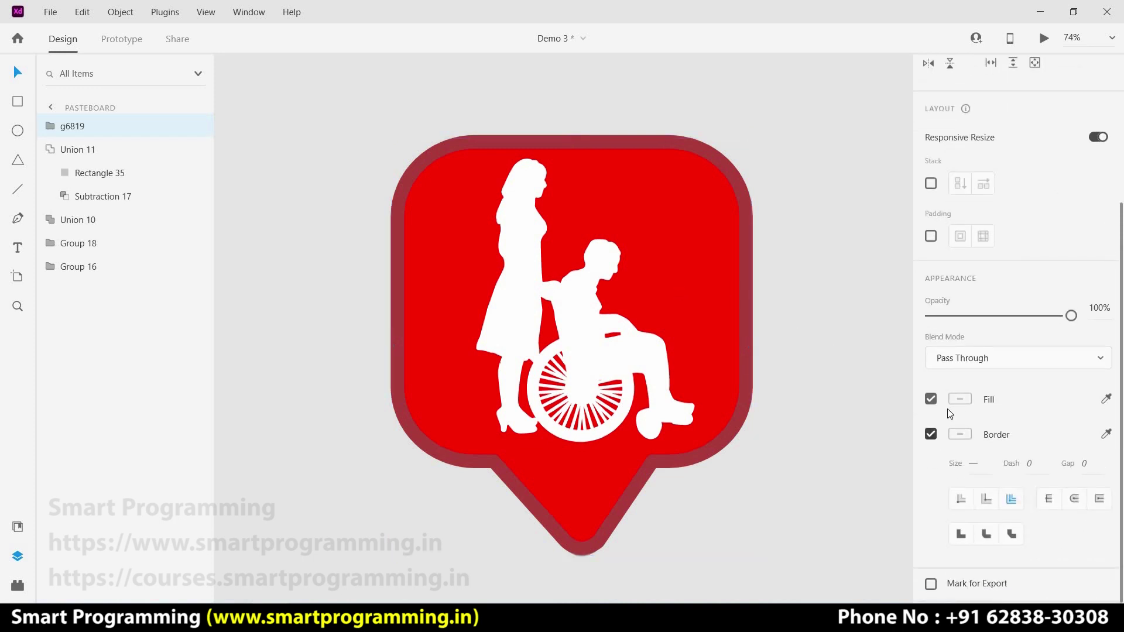
pyautogui.click(931, 434)
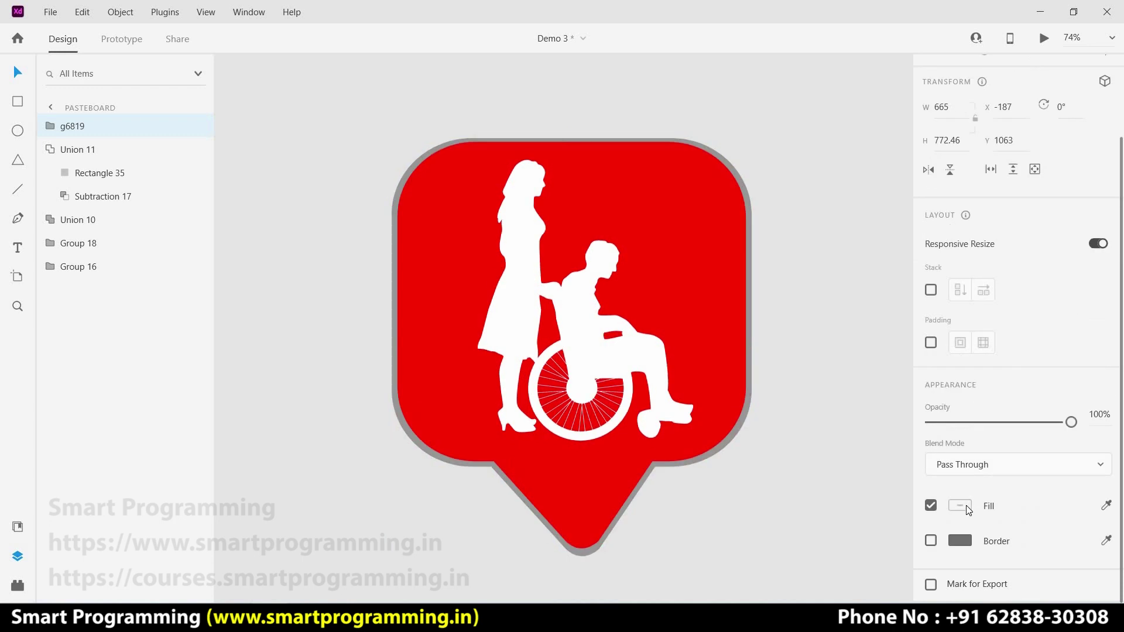
# Try a bright blue fill on the icon, then undo back to red
pyautogui.click(961, 505)
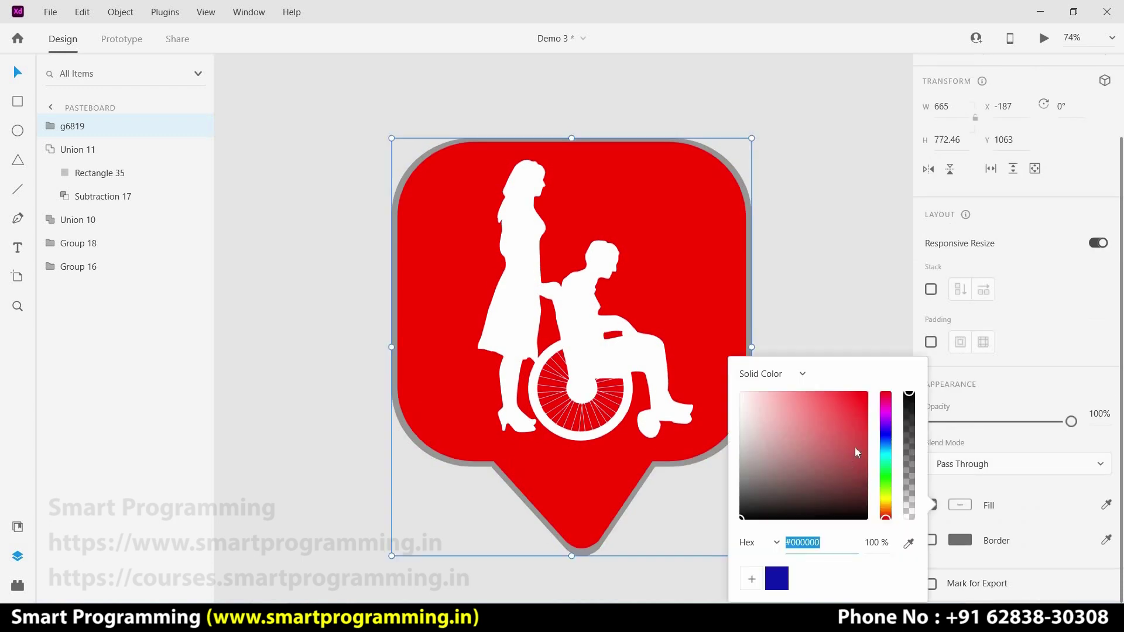
pyautogui.click(885, 434)
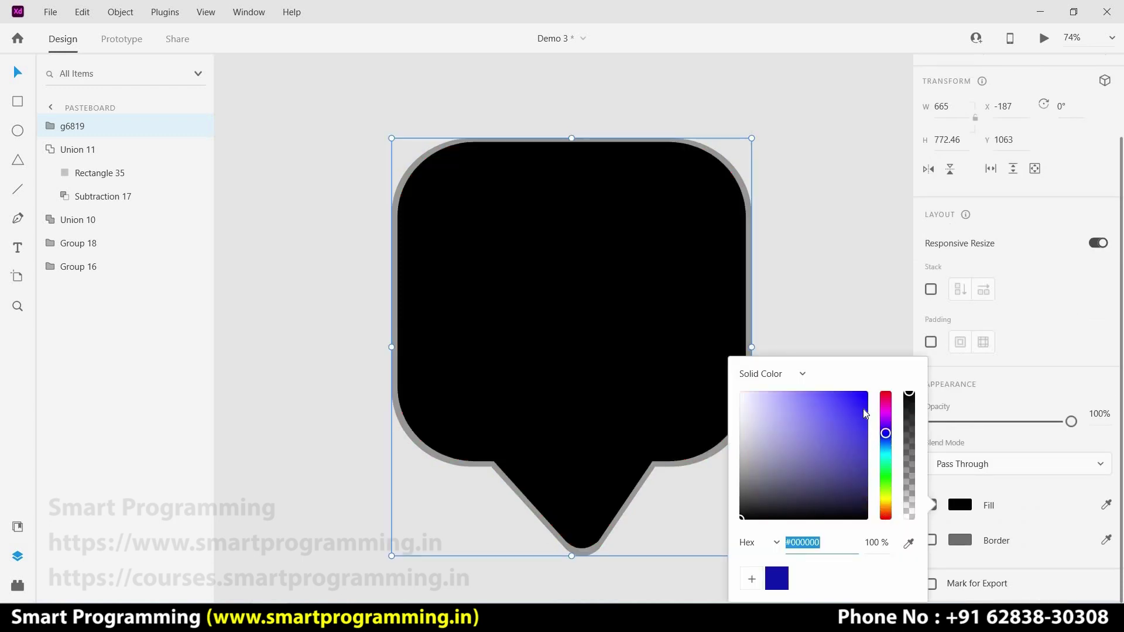
pyautogui.click(865, 413)
pyautogui.click(828, 312)
pyautogui.hotkey('ctrl', 'z')
pyautogui.hotkey('ctrl', 'z')
# Set the icon's background shape rect6967 fill to deep blue #1318AC
pyautogui.doubleClick(714, 282)
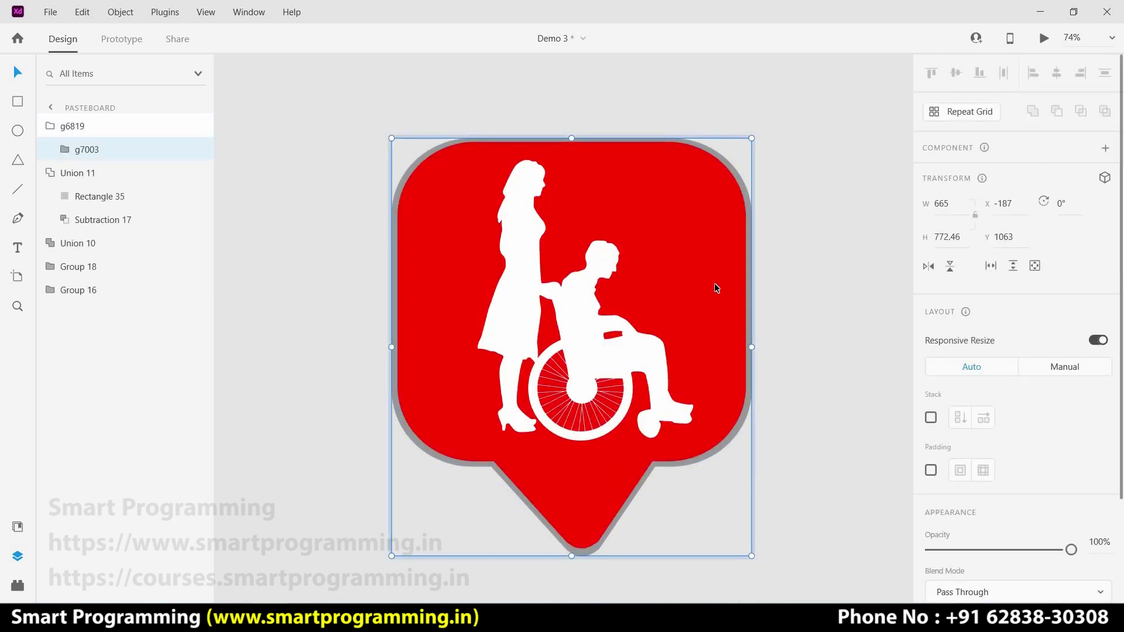
pyautogui.doubleClick(715, 283)
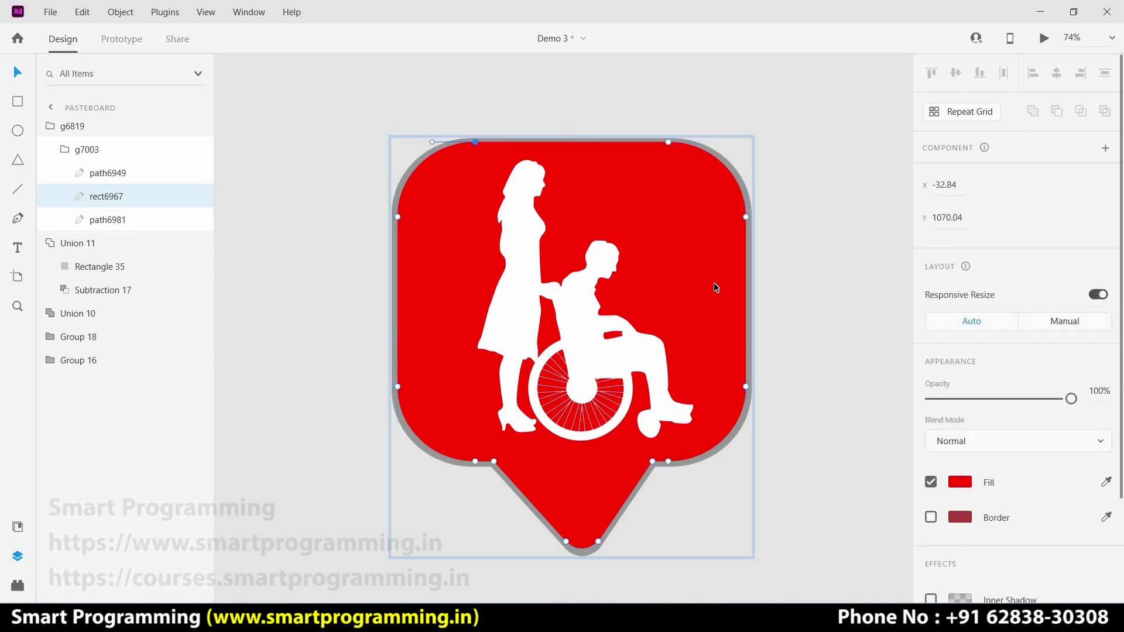
pyautogui.scroll(-1, 896, 422)
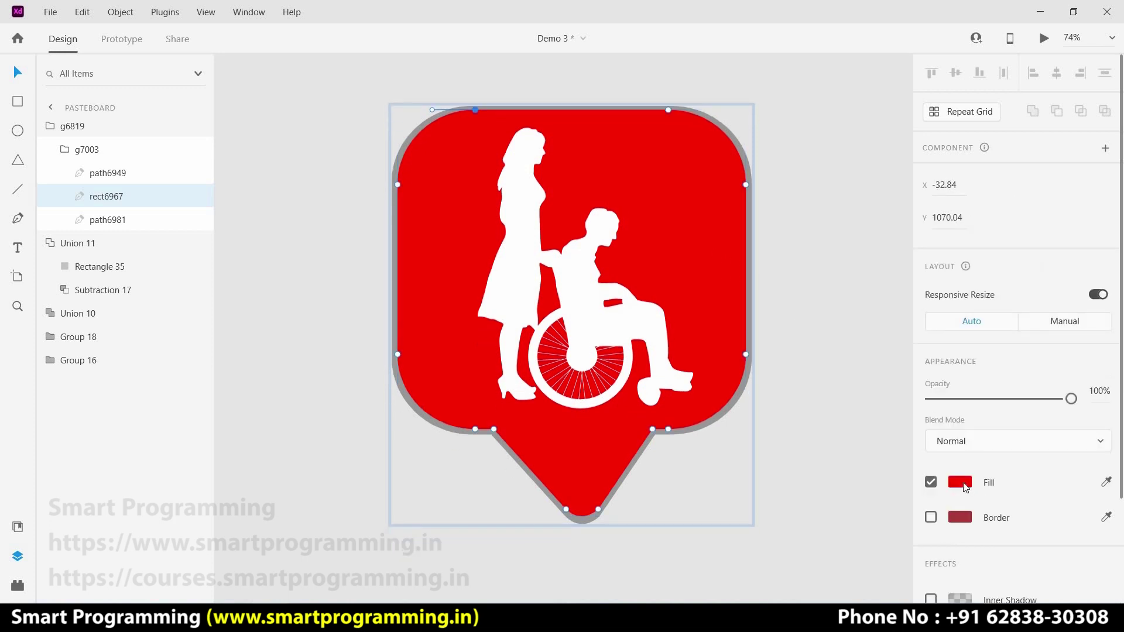
pyautogui.click(955, 483)
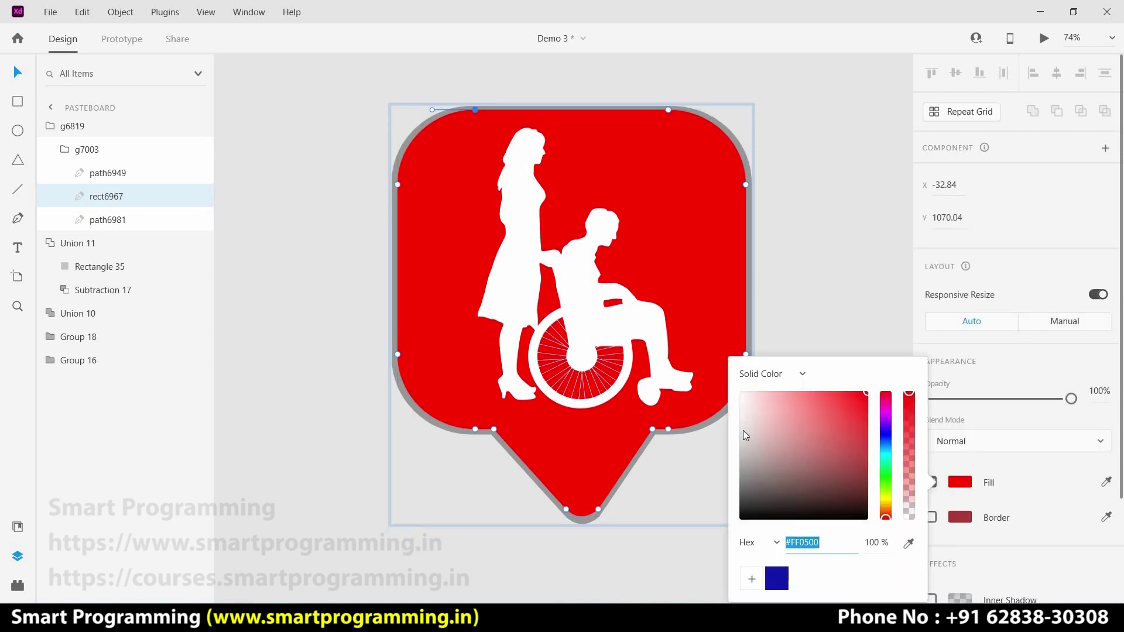
pyautogui.click(776, 578)
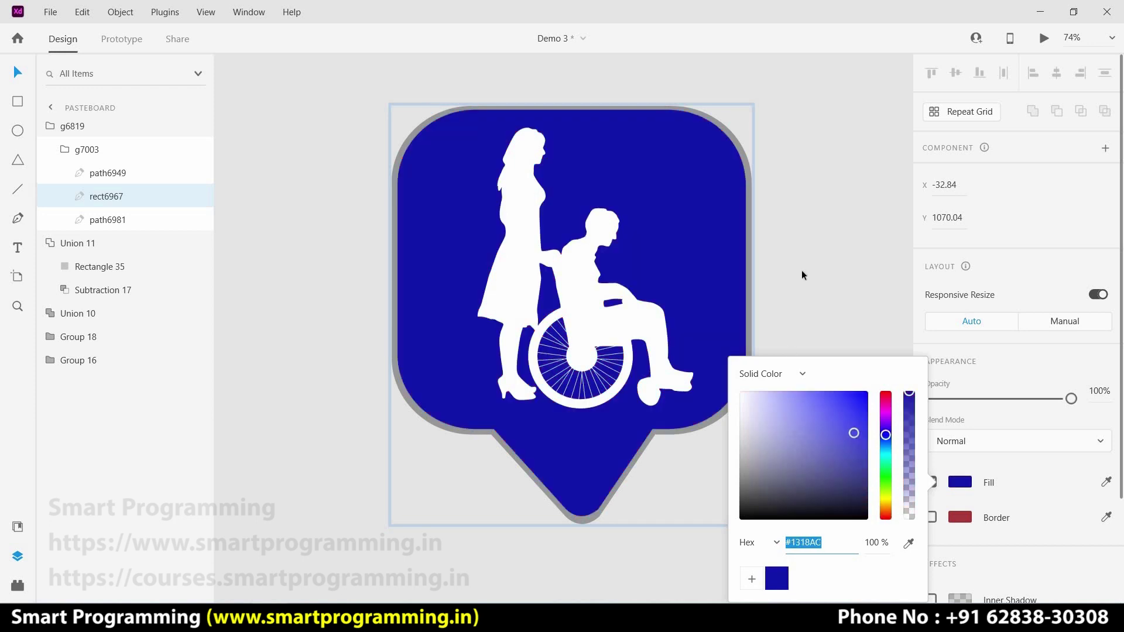
pyautogui.click(802, 269)
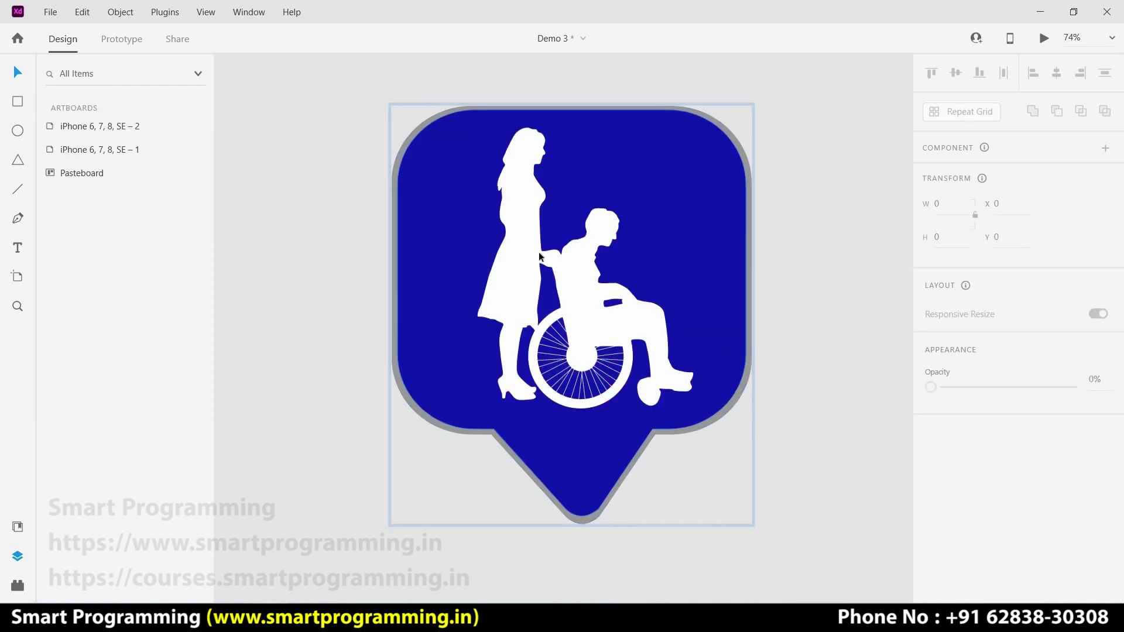
# Change the wheelchair figure path6949 fill from white to bright yellow
pyautogui.doubleClick(512, 244)
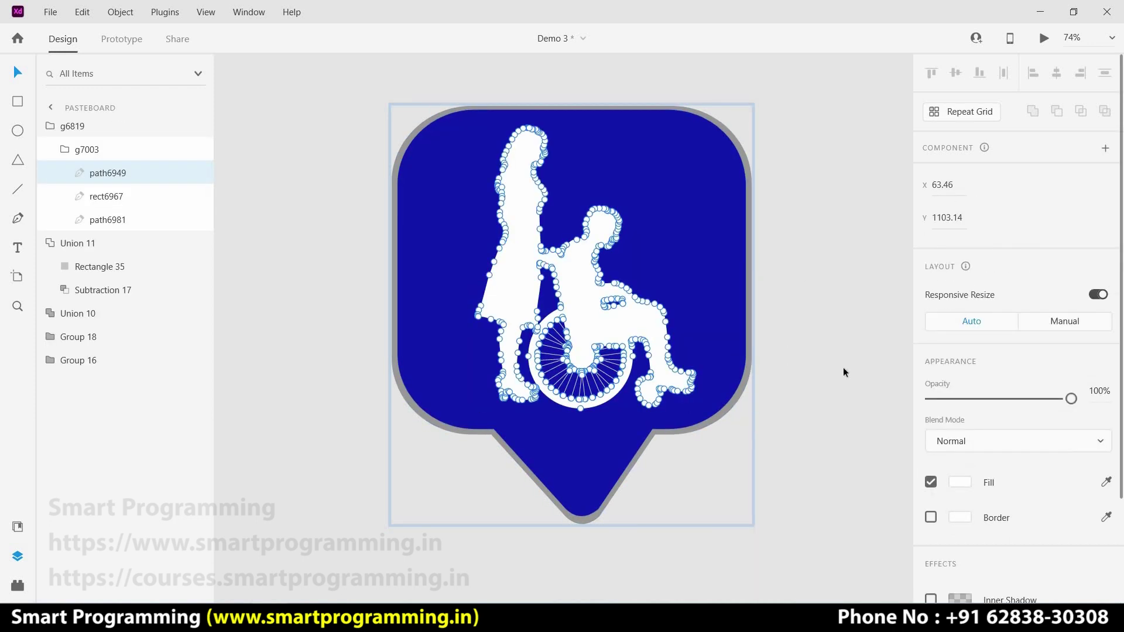
pyautogui.click(960, 483)
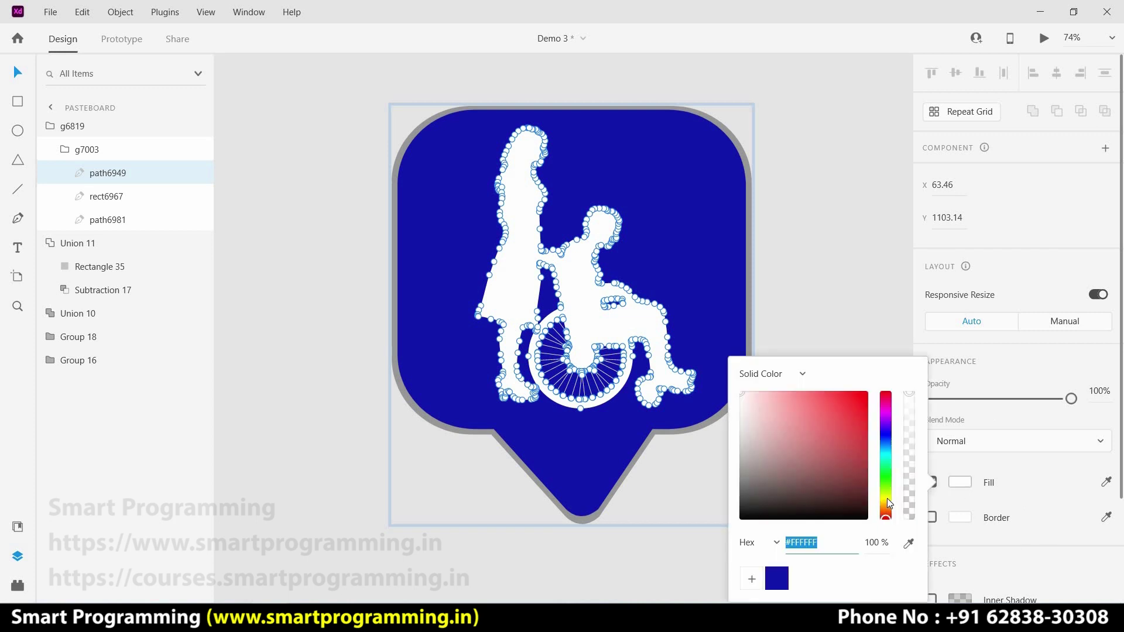
pyautogui.click(884, 498)
pyautogui.moveTo(836, 467); pyautogui.dragTo(867, 439)
pyautogui.moveTo(887, 399); pyautogui.dragTo(875, 357)
pyautogui.click(852, 302)
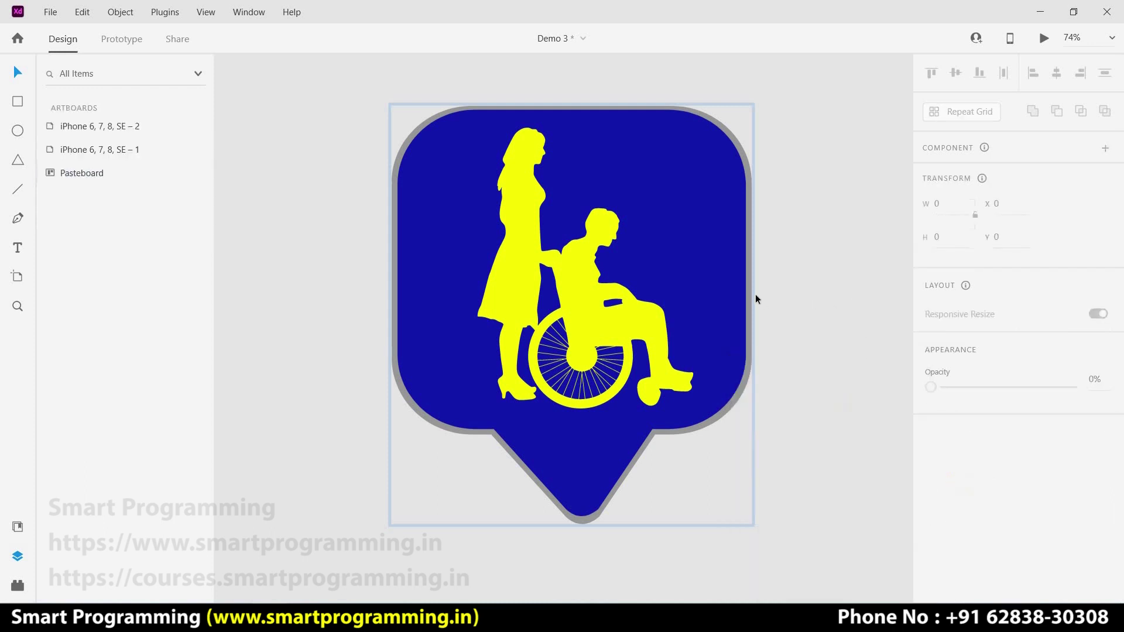
# Set the outline shape path6981 border colour to red
pyautogui.click(750, 296)
pyautogui.click(966, 563)
pyautogui.click(867, 401)
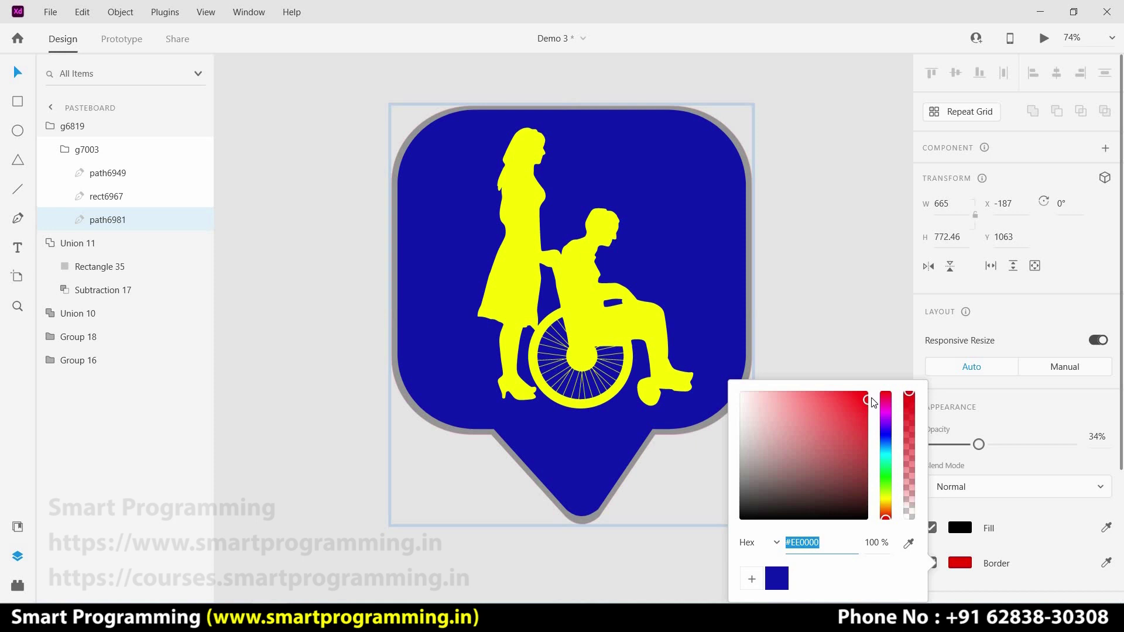
pyautogui.click(828, 357)
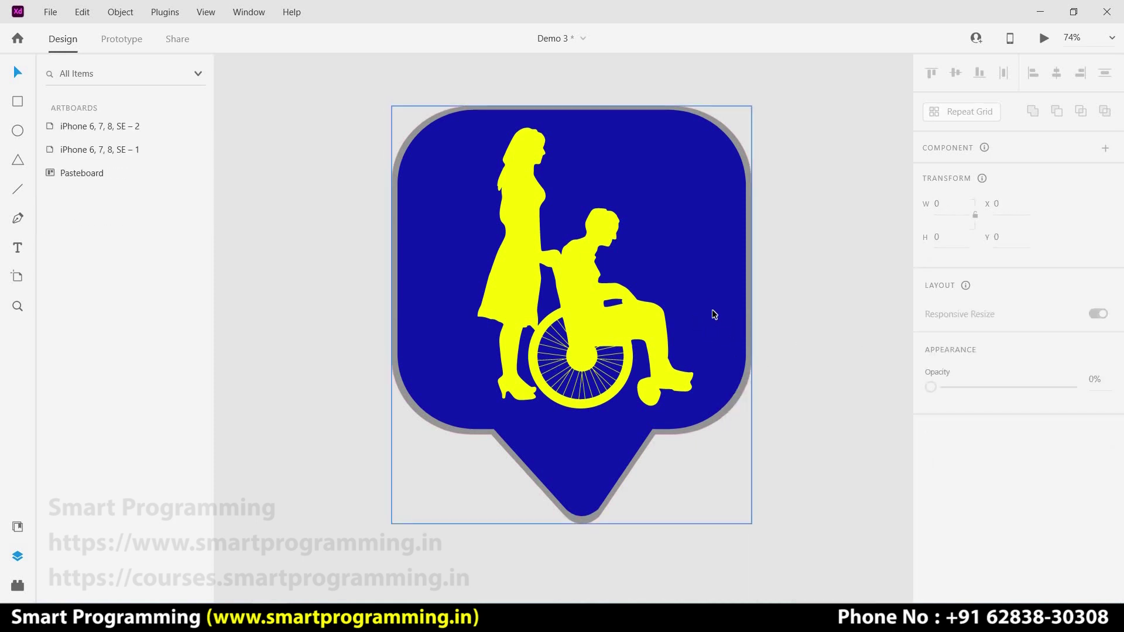
# Draw a 640×640 circle and position it over the blue wheelchair icon
pyautogui.scroll(2, 586, 308)
pyautogui.scroll(1, 585, 308)
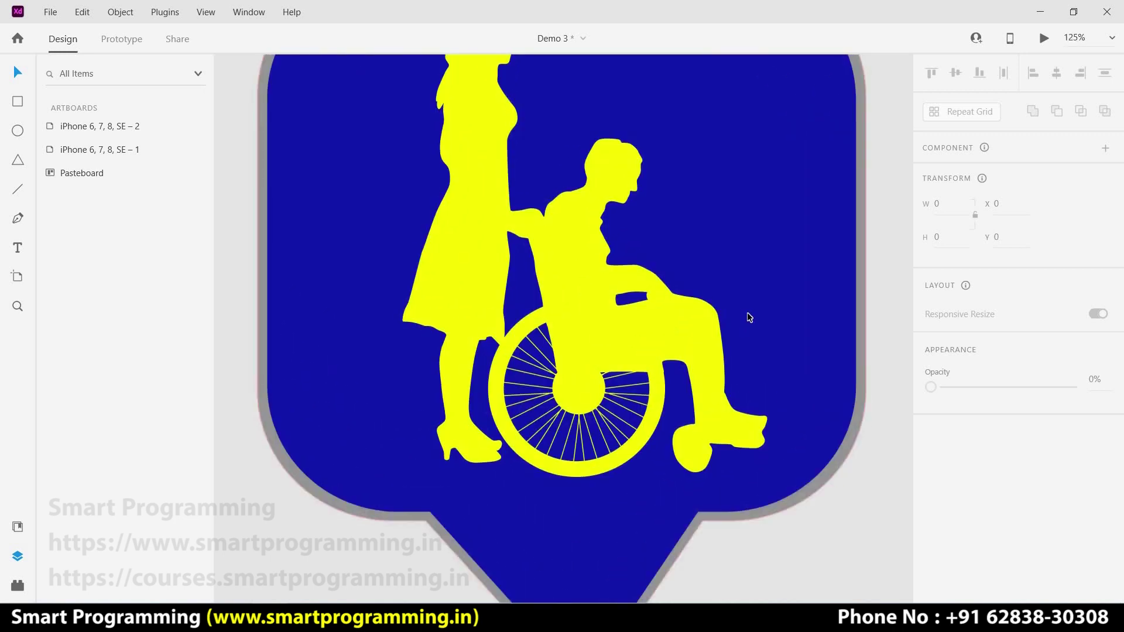
pyautogui.scroll(-3, 750, 339)
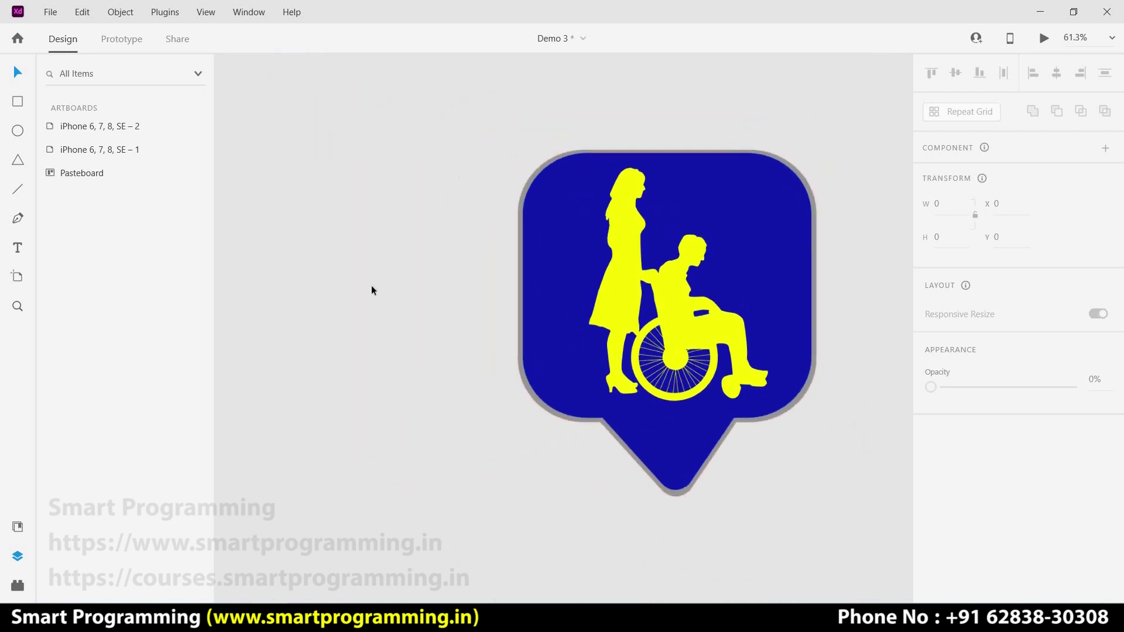
pyautogui.press('e')
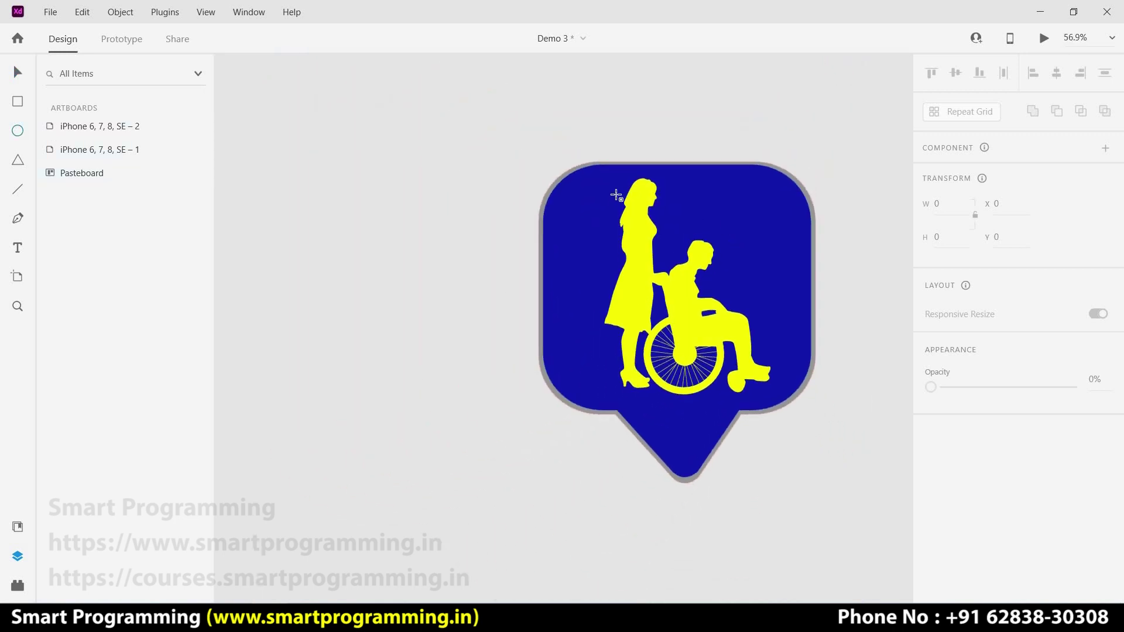
pyautogui.moveTo(696, 309); pyautogui.dragTo(822, 410)
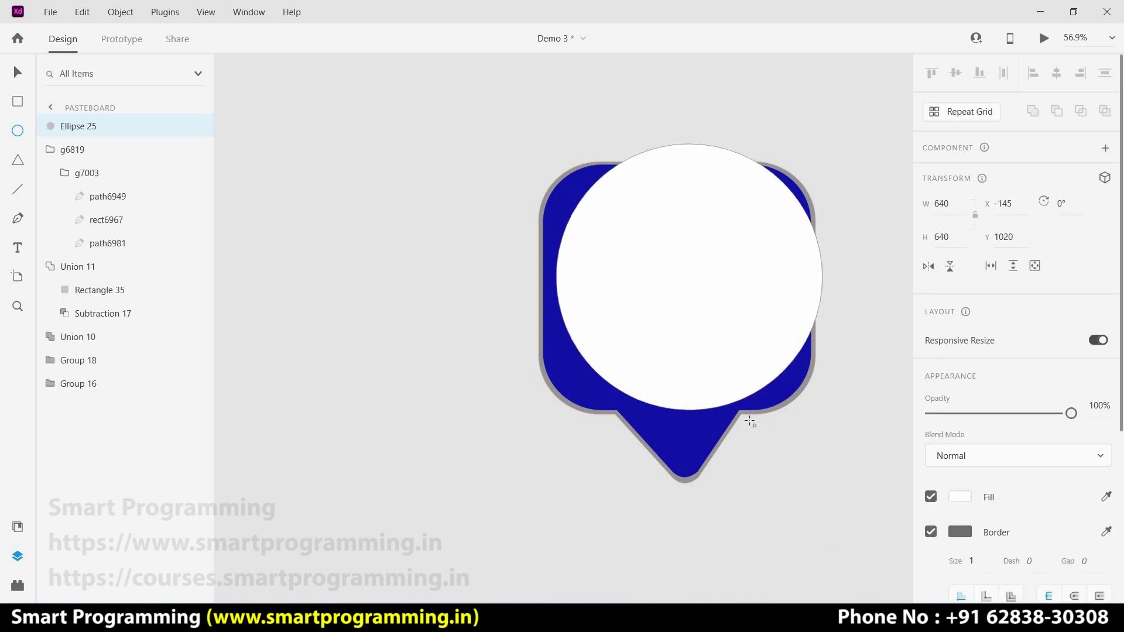
pyautogui.moveTo(723, 295); pyautogui.dragTo(708, 309)
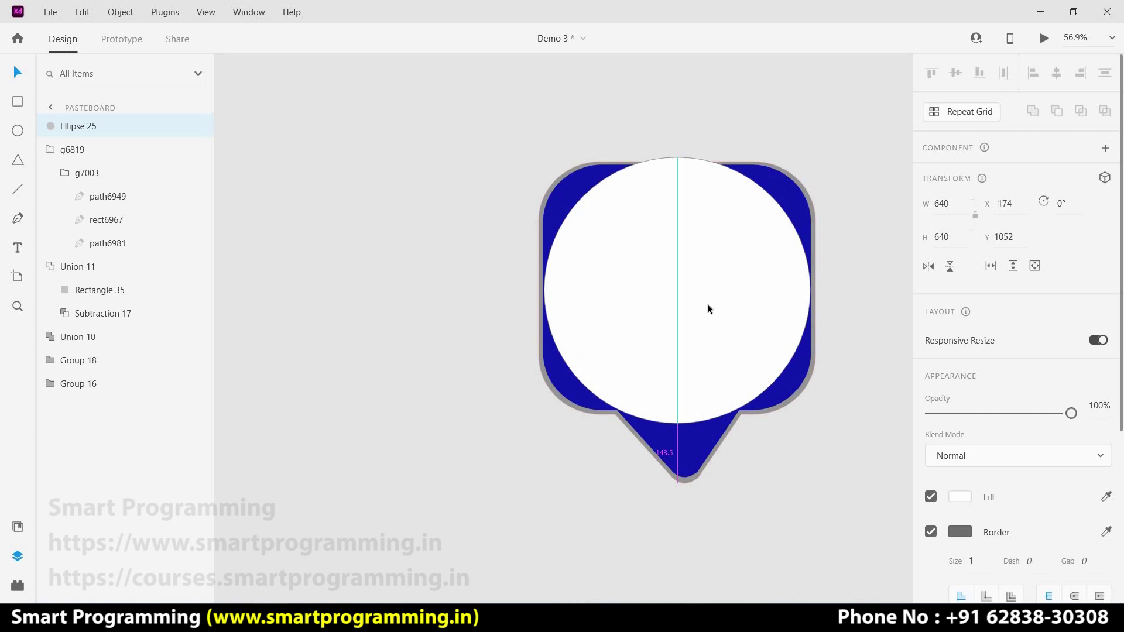
pyautogui.click(557, 143)
pyautogui.click(656, 269)
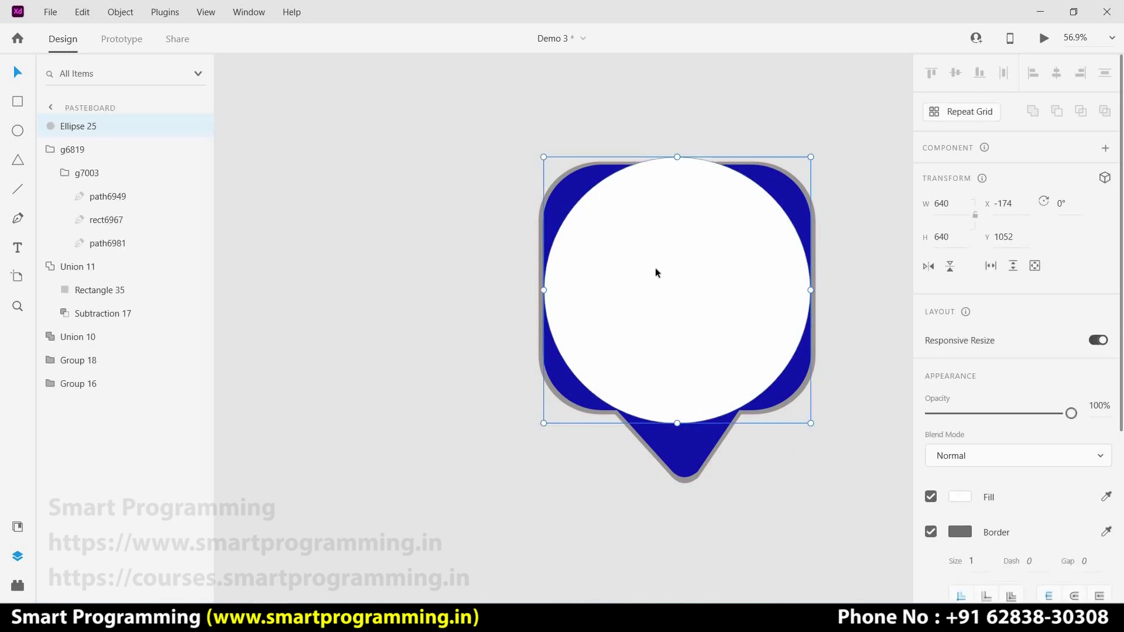
pyautogui.moveTo(657, 273); pyautogui.dragTo(390, 264)
pyautogui.click(752, 201)
pyautogui.moveTo(755, 257); pyautogui.dragTo(785, 268)
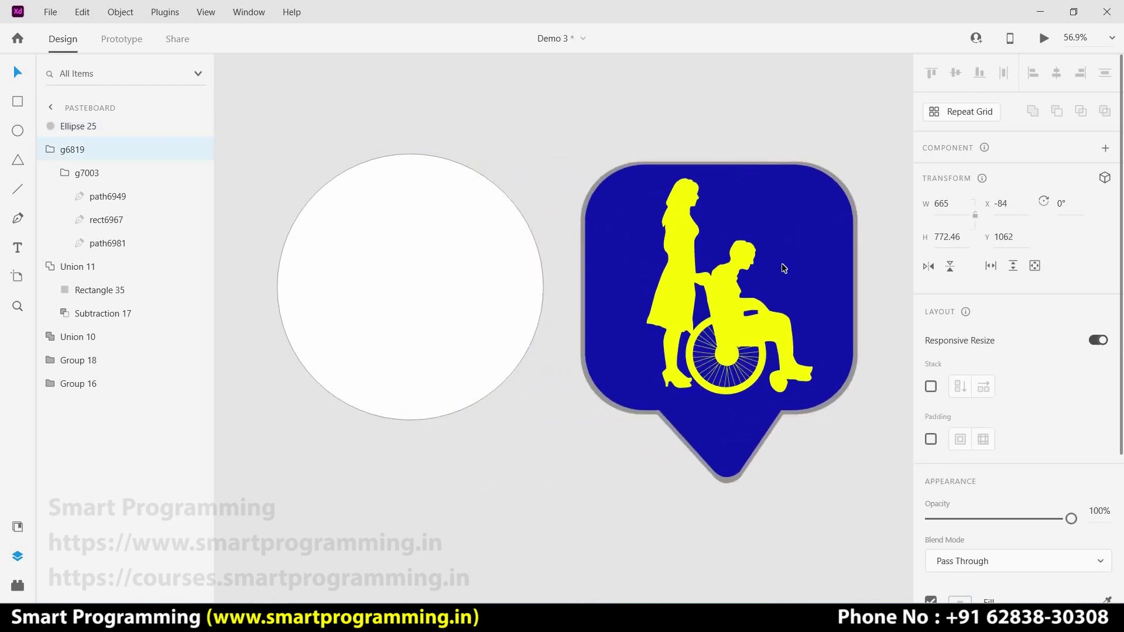
pyautogui.moveTo(467, 256); pyautogui.dragTo(777, 258)
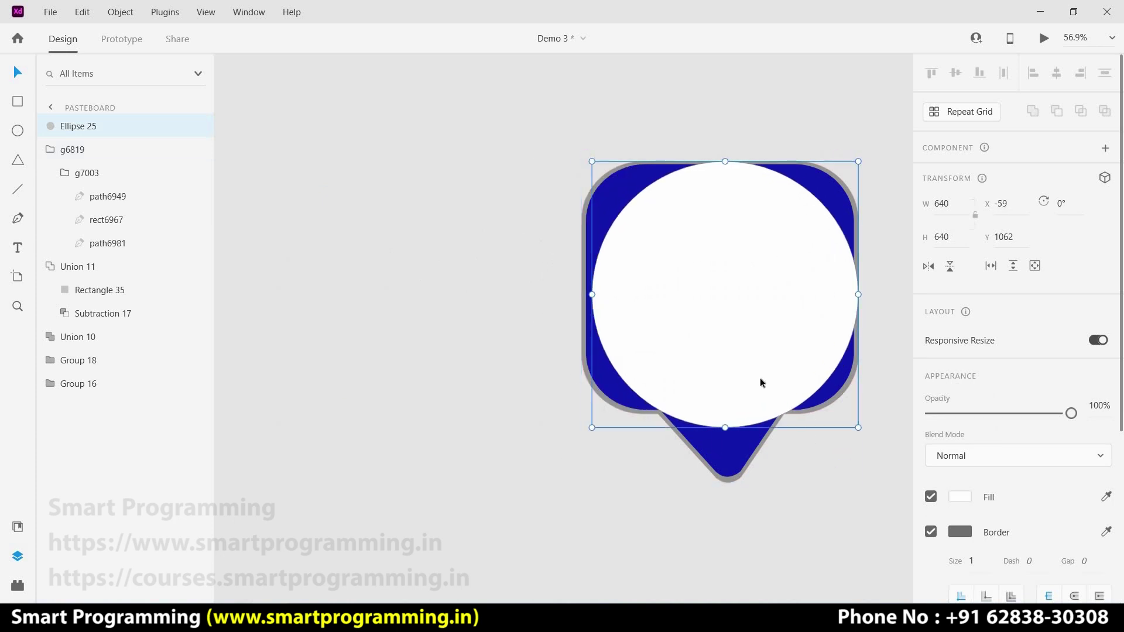
# Mask the icon with the circle using Mask with Shape, creating Mask Group 2
pyautogui.moveTo(760, 383); pyautogui.dragTo(835, 477)
pyautogui.rightClick(711, 279)
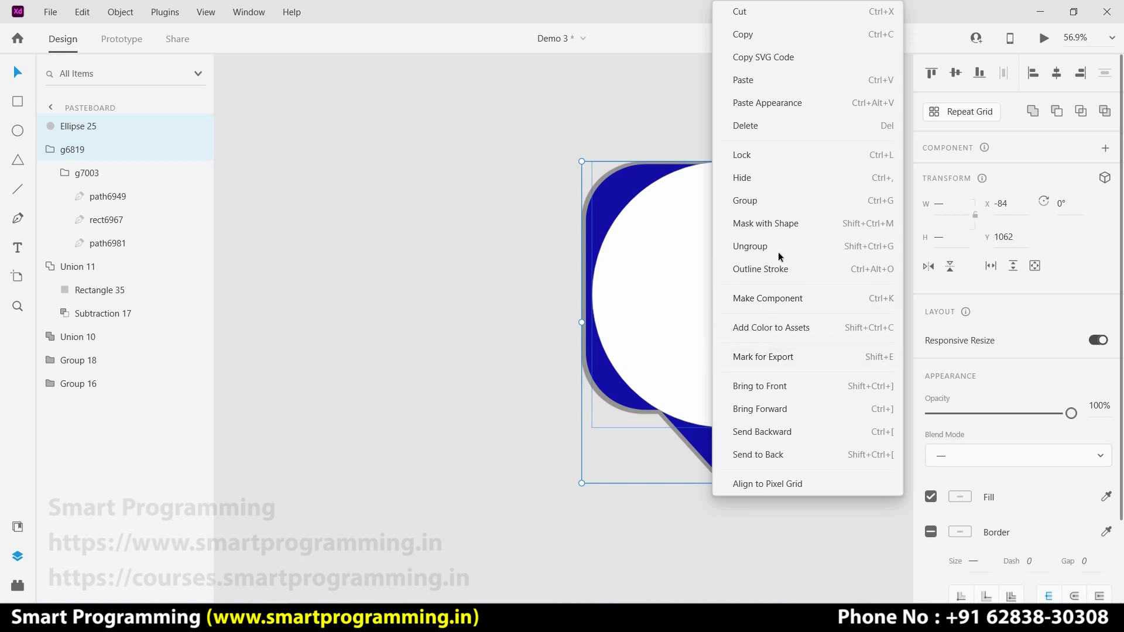
pyautogui.click(771, 224)
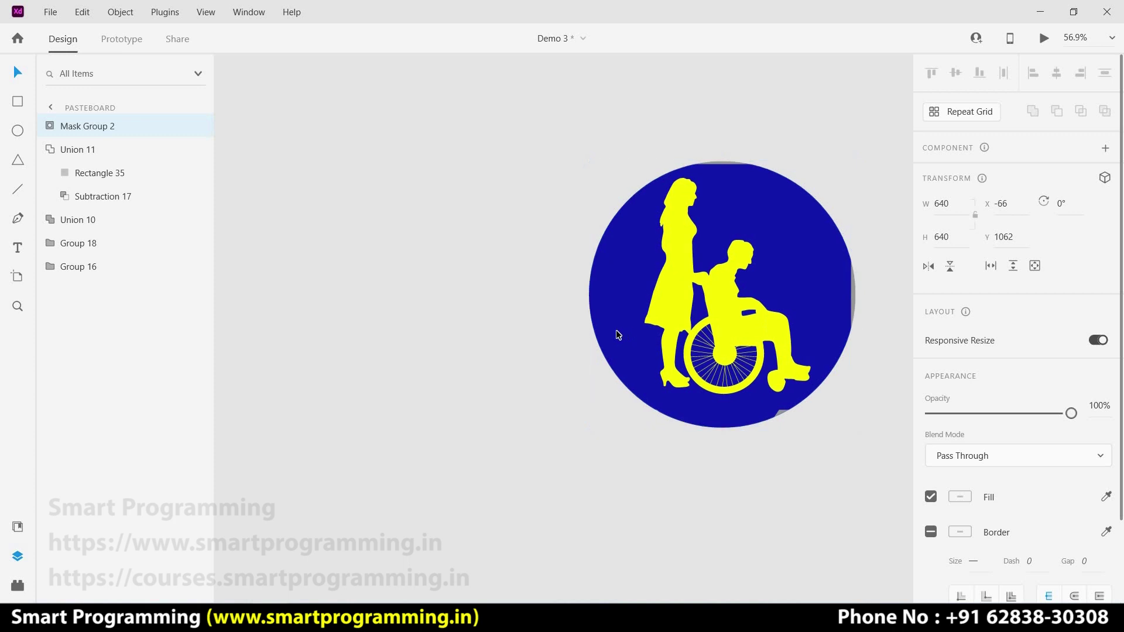
pyautogui.hscroll(5, 616, 329)
pyautogui.click(682, 363)
pyautogui.doubleClick(630, 297)
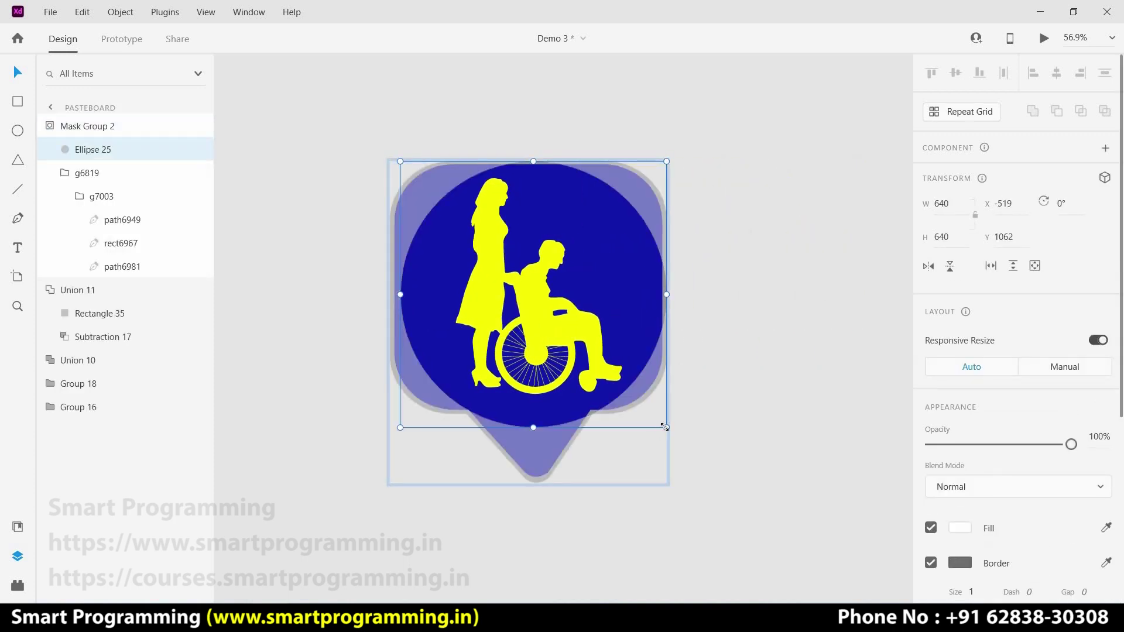
pyautogui.moveTo(665, 427); pyautogui.dragTo(652, 420)
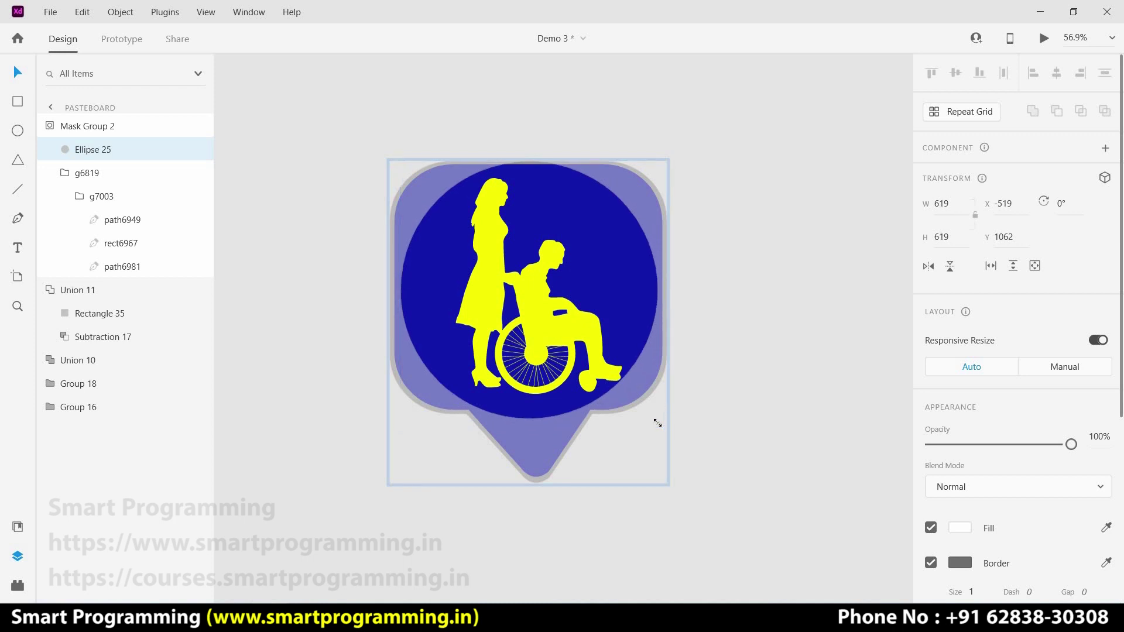
pyautogui.moveTo(616, 314); pyautogui.dragTo(615, 309)
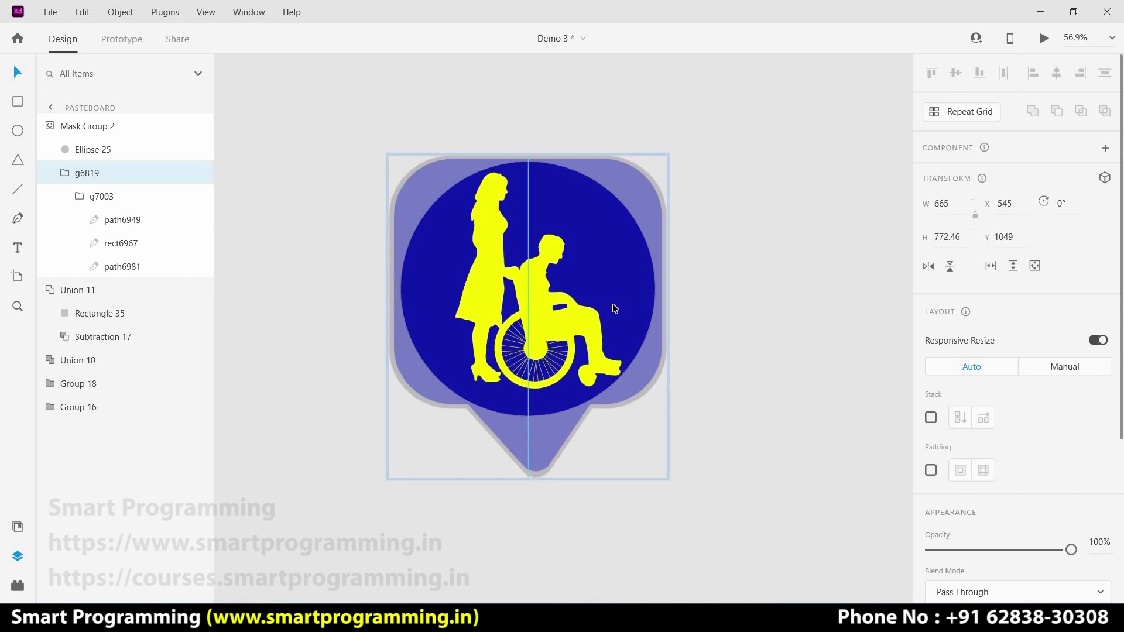
pyautogui.click(735, 270)
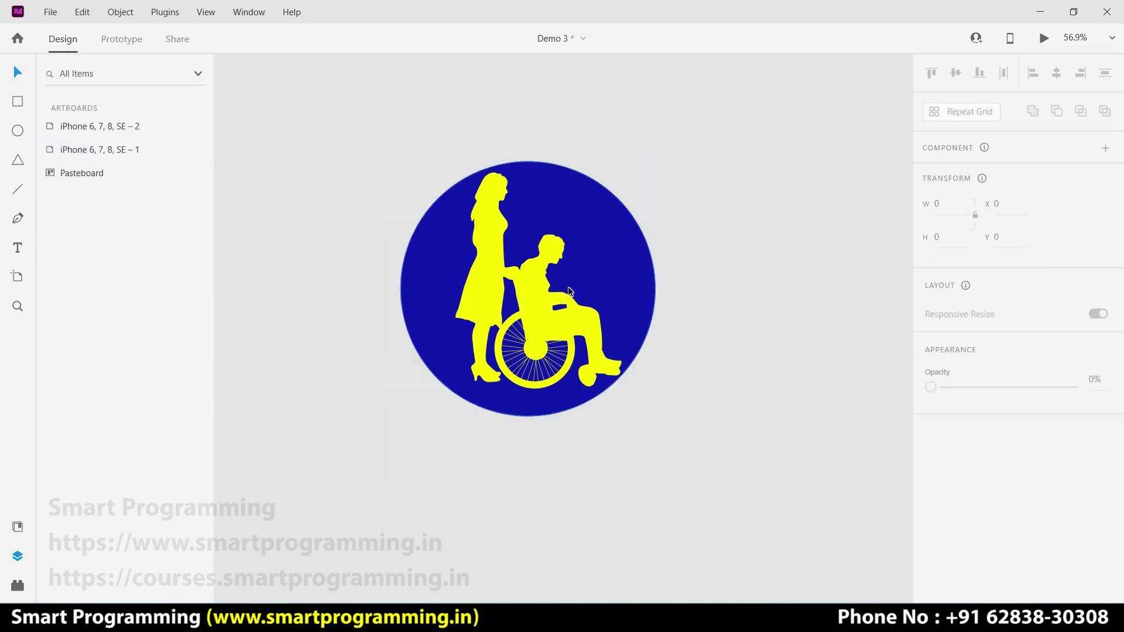
pyautogui.scroll(5, 570, 291)
pyautogui.scroll(2, 570, 291)
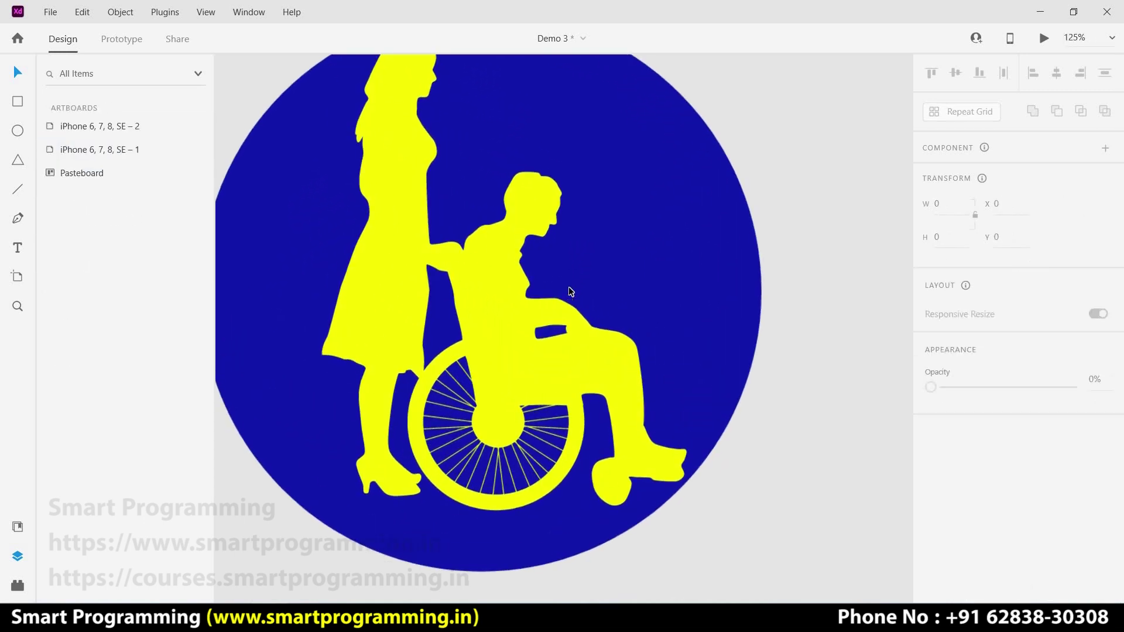
pyautogui.scroll(-2, 606, 316)
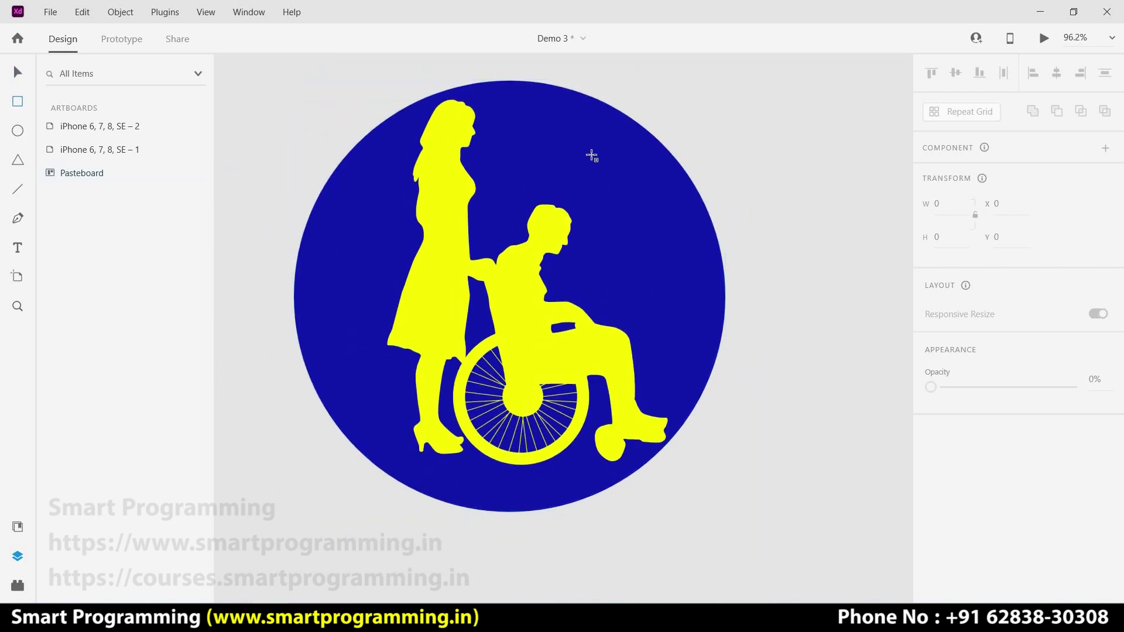
# Draw a thin borderless white vertical pole above the man's head
pyautogui.moveTo(591, 150); pyautogui.dragTo(594, 322)
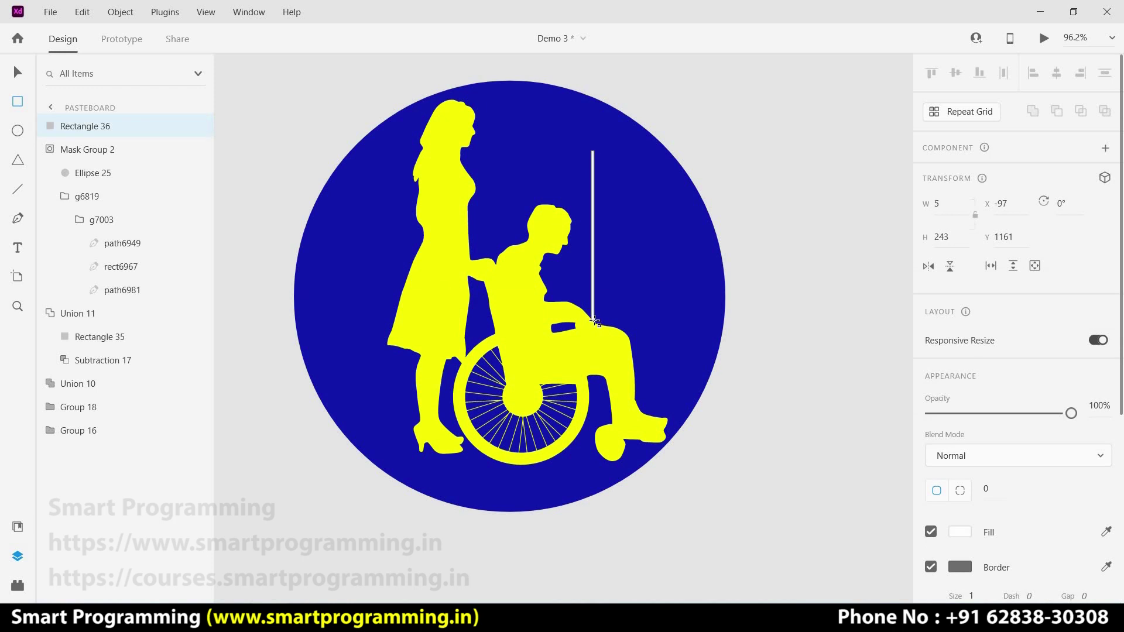
pyautogui.moveTo(596, 321); pyautogui.dragTo(597, 321)
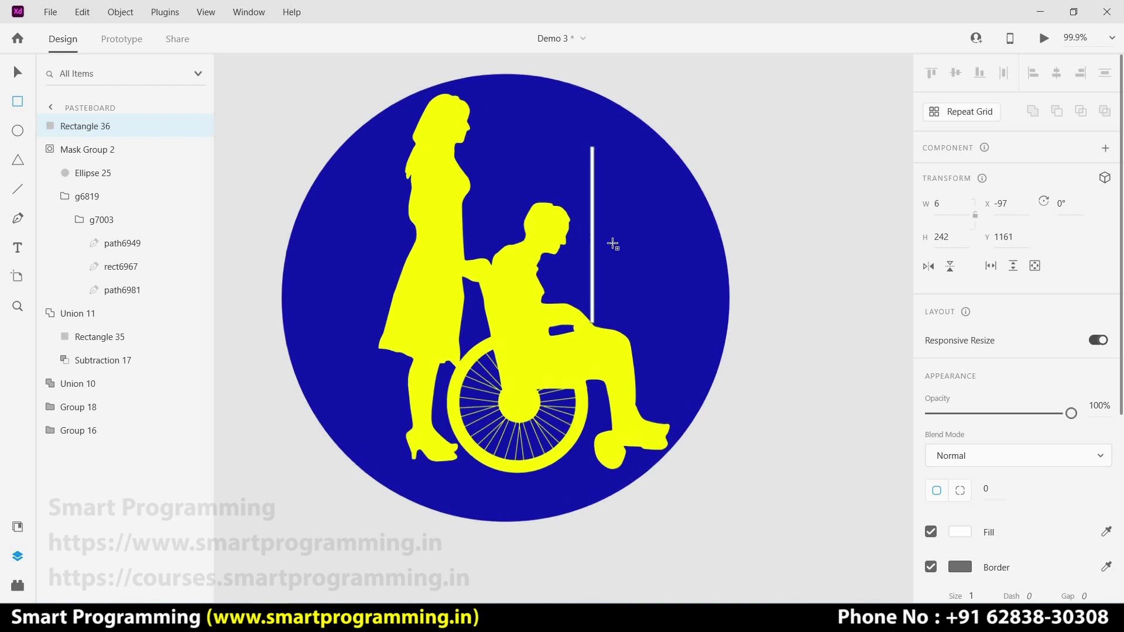
pyautogui.scroll(5, 612, 244)
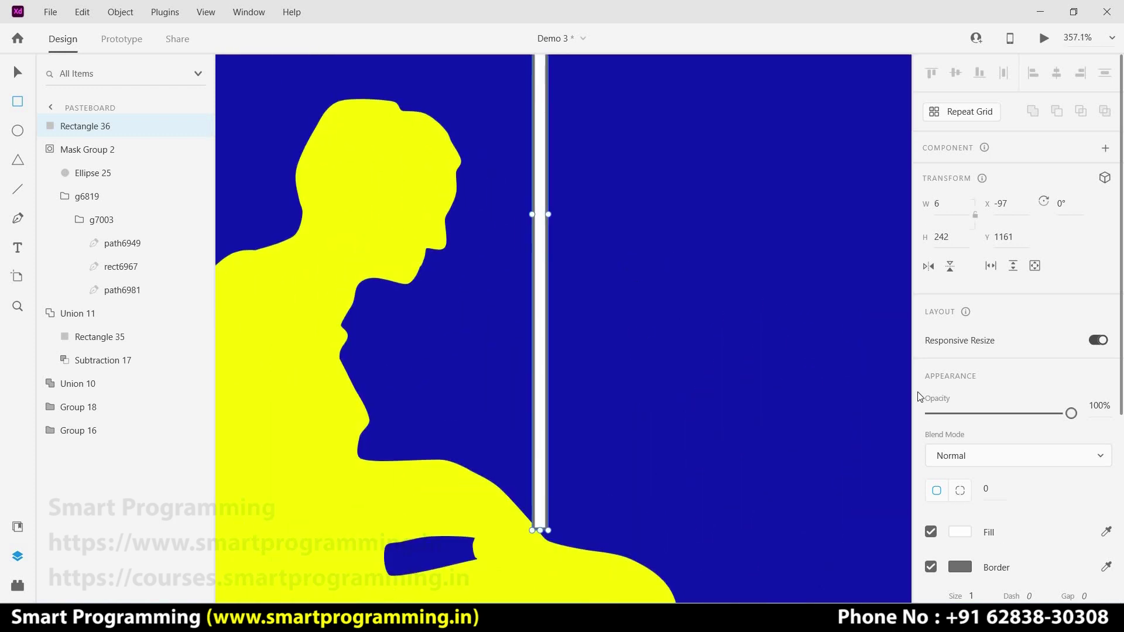
pyautogui.scroll(-3, 919, 397)
pyautogui.click(932, 402)
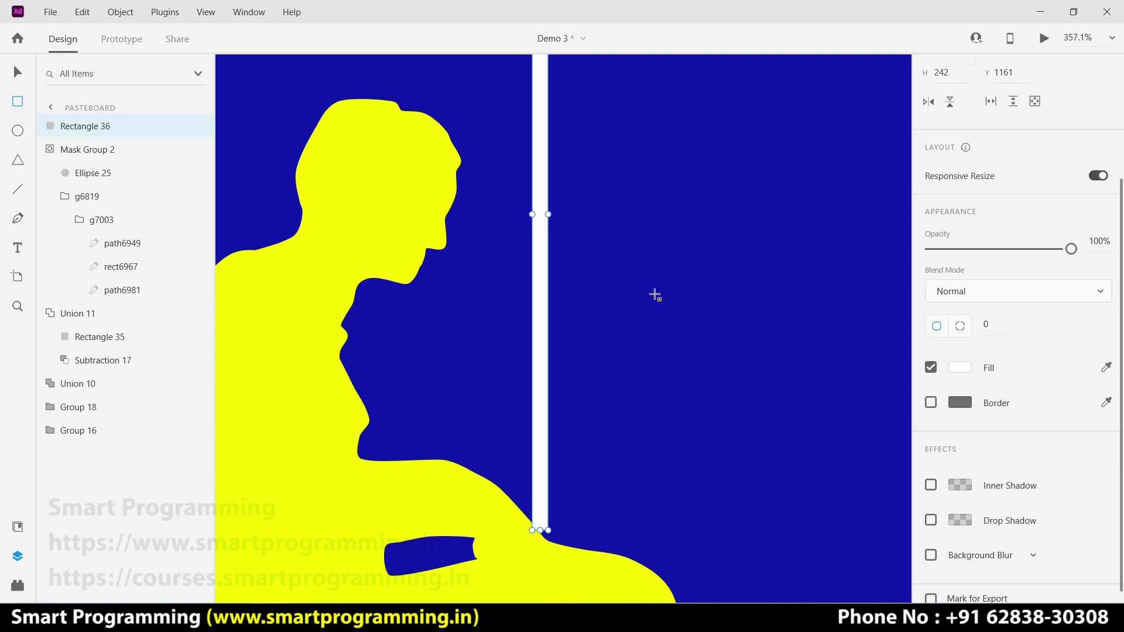
pyautogui.scroll(5, 655, 296)
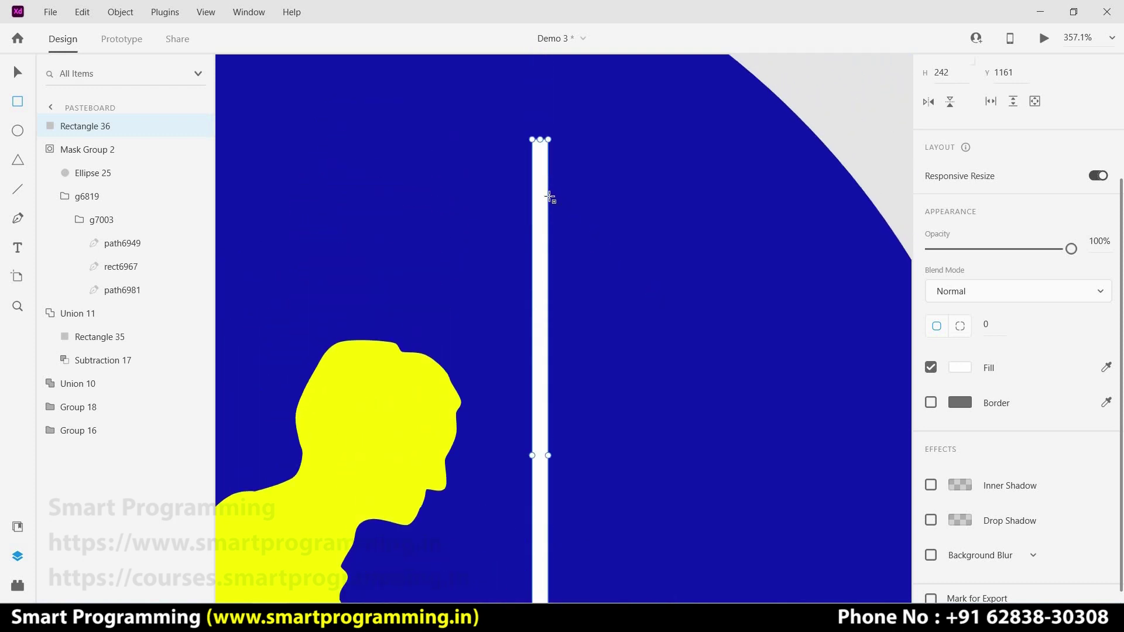
# Add a borderless horizontal arm joined to the top of the pole
pyautogui.moveTo(549, 195); pyautogui.dragTo(731, 215)
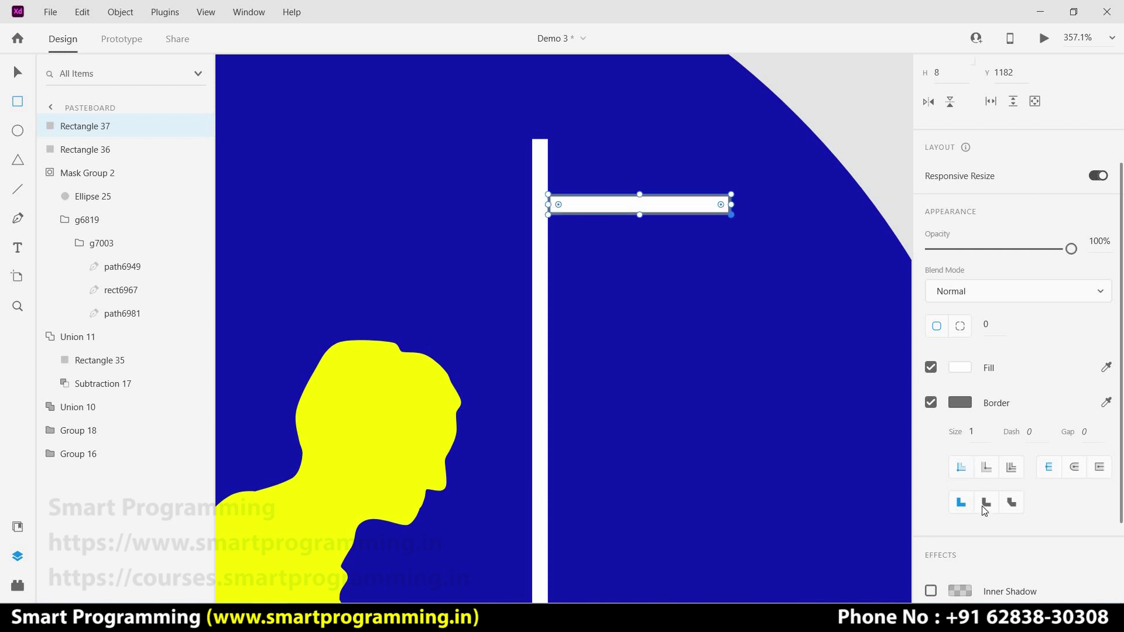
pyautogui.scroll(-2, 985, 510)
pyautogui.click(931, 280)
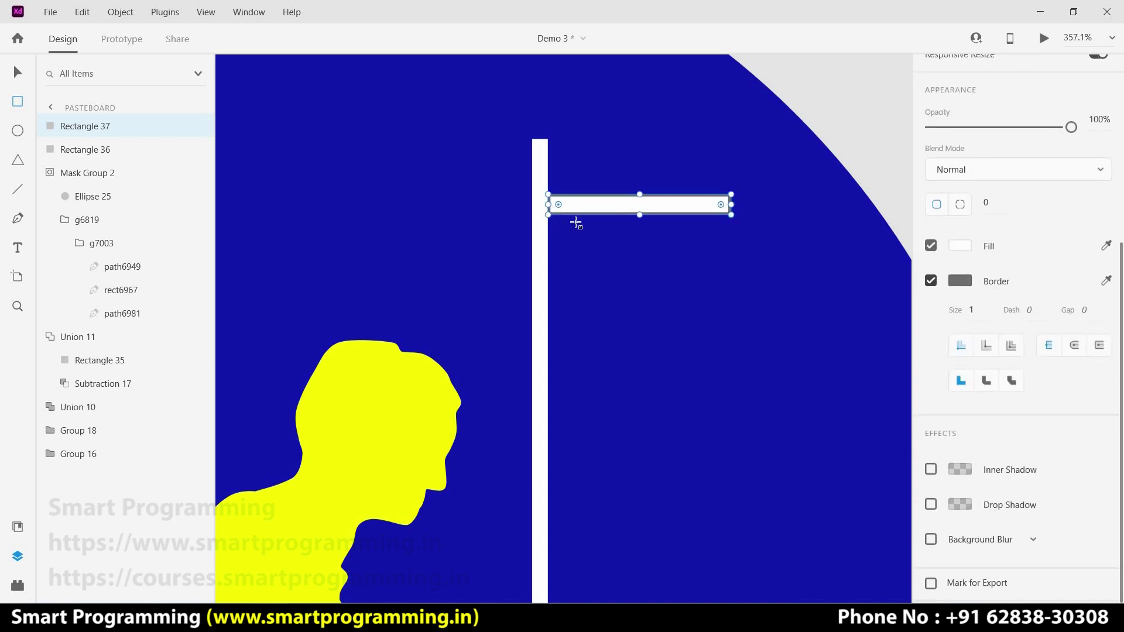
pyautogui.moveTo(639, 206); pyautogui.dragTo(633, 207)
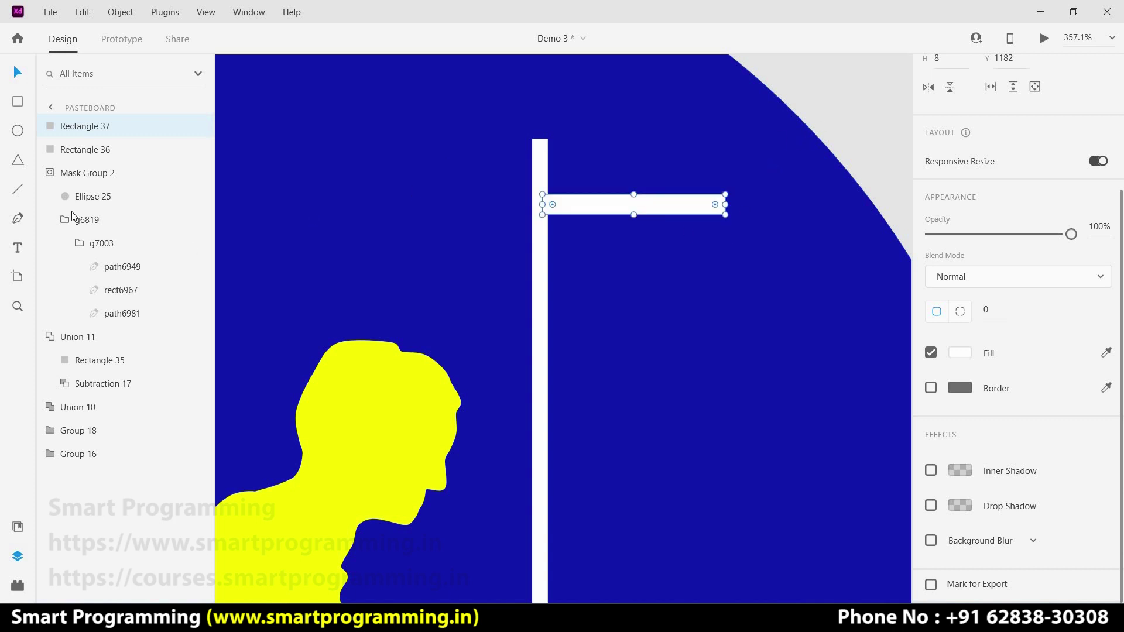
pyautogui.press('Escape')
# Draw a 37×48 white rectangle below the arm
pyautogui.press('r')
pyautogui.moveTo(617, 289); pyautogui.dragTo(647, 322)
pyautogui.moveTo(712, 397); pyautogui.dragTo(713, 414)
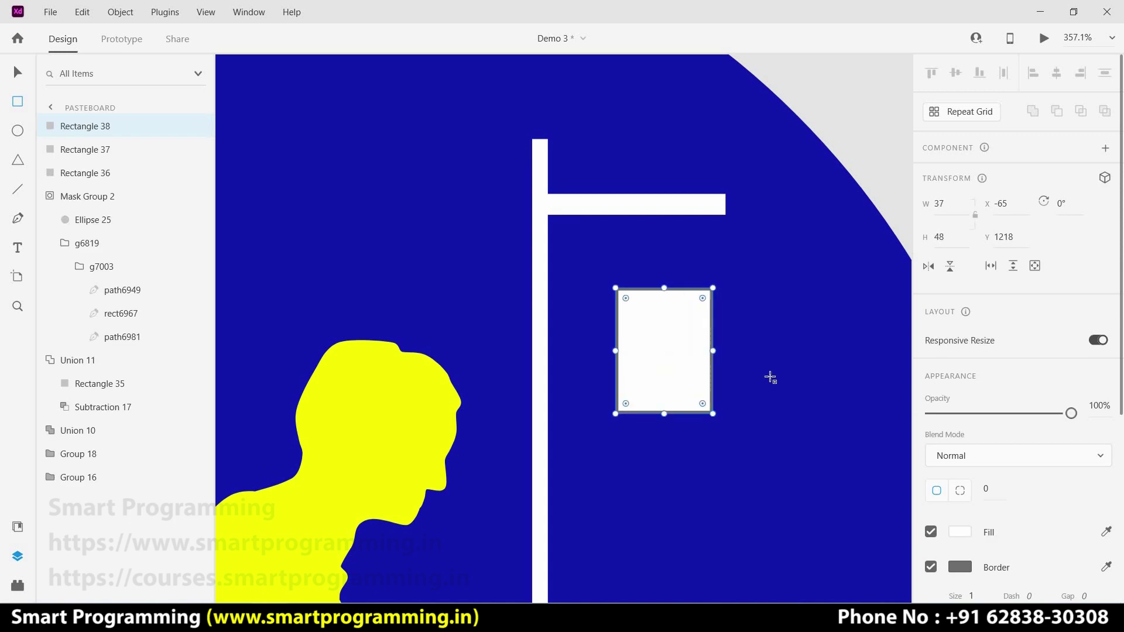
# Remove the lower rectangle's border and centre a small rectangle on its top
pyautogui.click(931, 567)
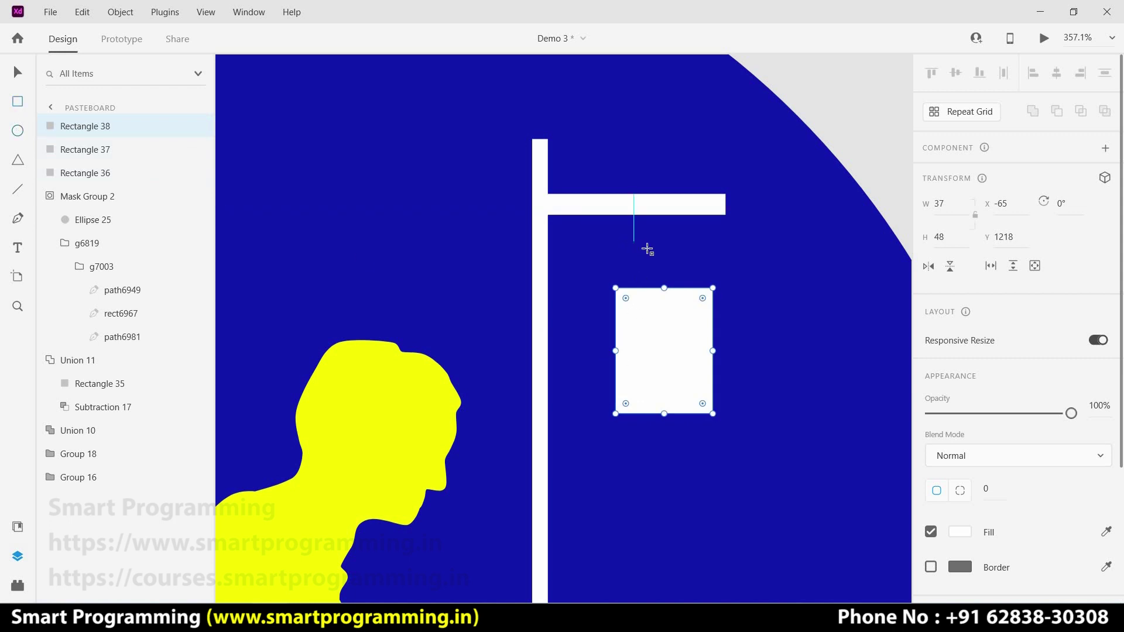
pyautogui.moveTo(648, 244); pyautogui.dragTo(686, 292)
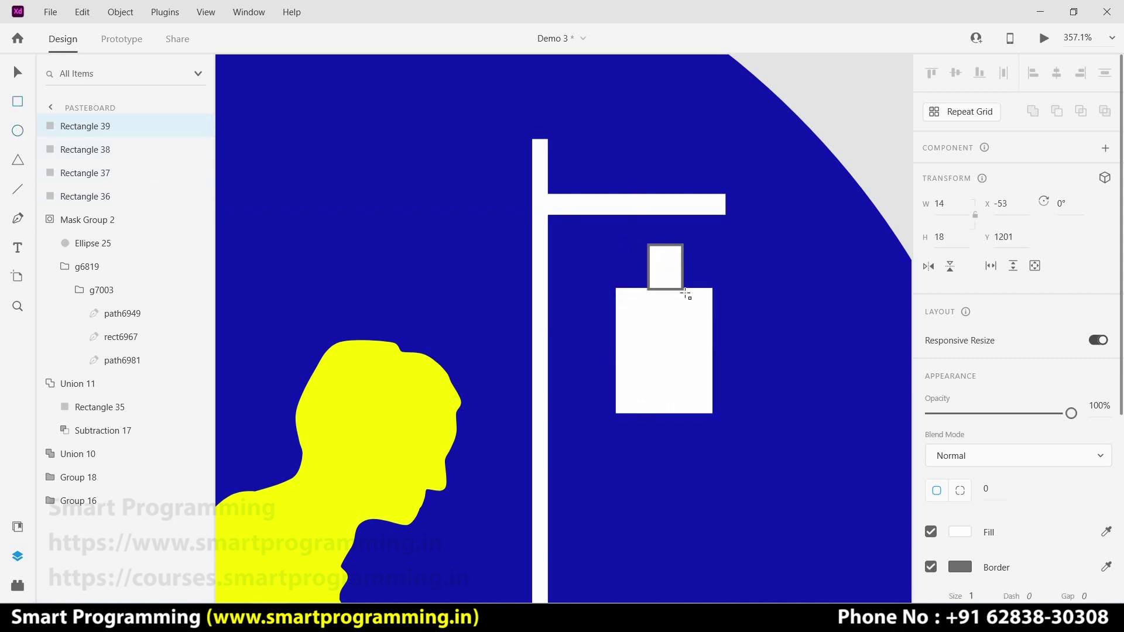
pyautogui.click(14, 75)
pyautogui.moveTo(662, 276); pyautogui.dragTo(660, 276)
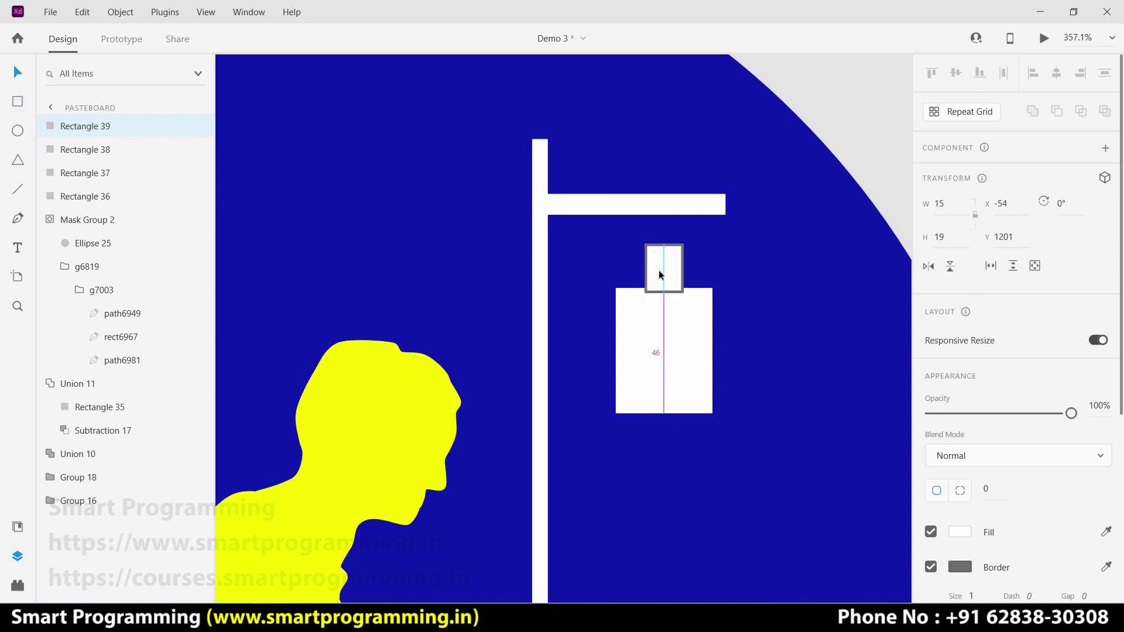
# Make the small 15×19 top rectangle borderless
pyautogui.scroll(-3, 931, 399)
pyautogui.scroll(-1, 931, 399)
pyautogui.click(931, 402)
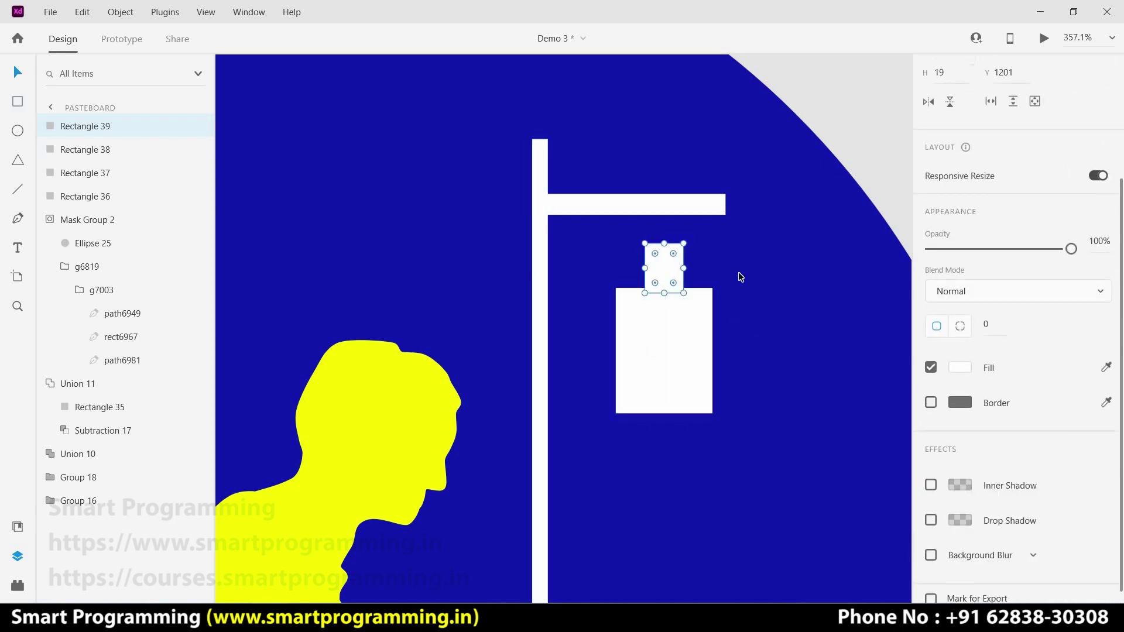
pyautogui.press('Escape')
pyautogui.moveTo(668, 277); pyautogui.dragTo(673, 286)
pyautogui.scroll(-3, 1014, 471)
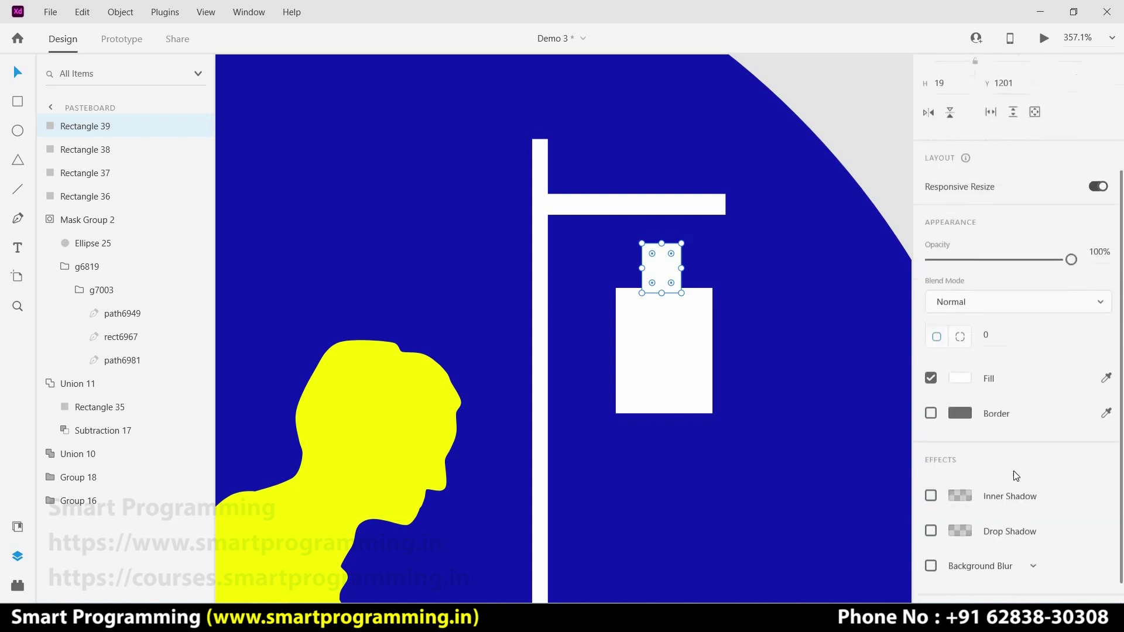
pyautogui.scroll(-1, 1014, 471)
# Give the small rectangle top-left and top-right corner radii of 5
pyautogui.click(965, 313)
pyautogui.click(986, 309)
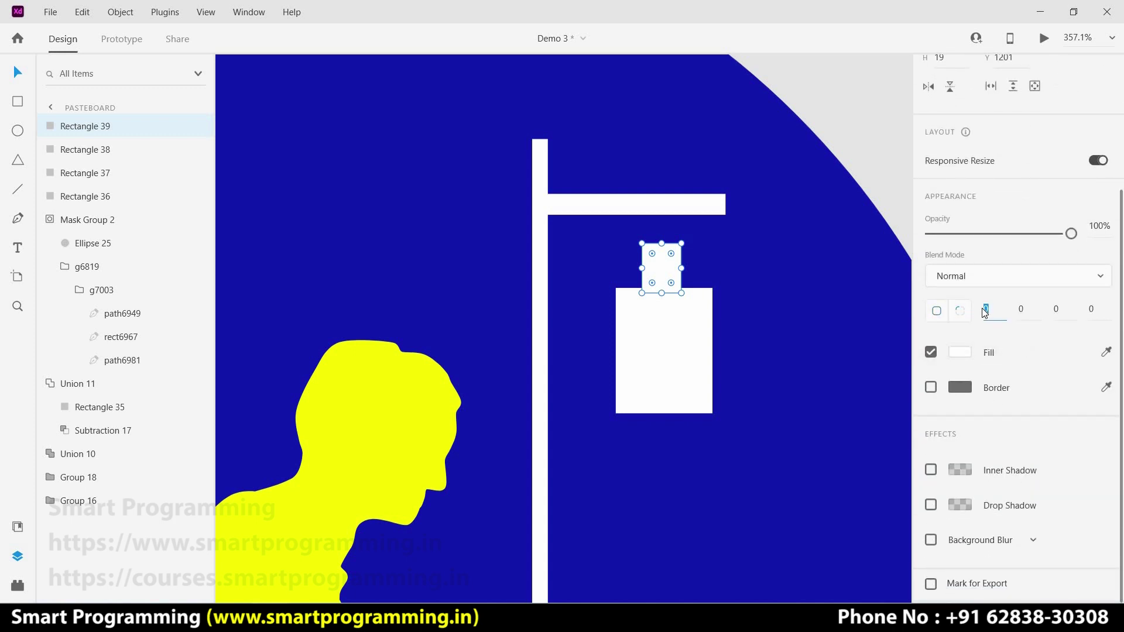
pyautogui.write('0')
pyautogui.press('Return')
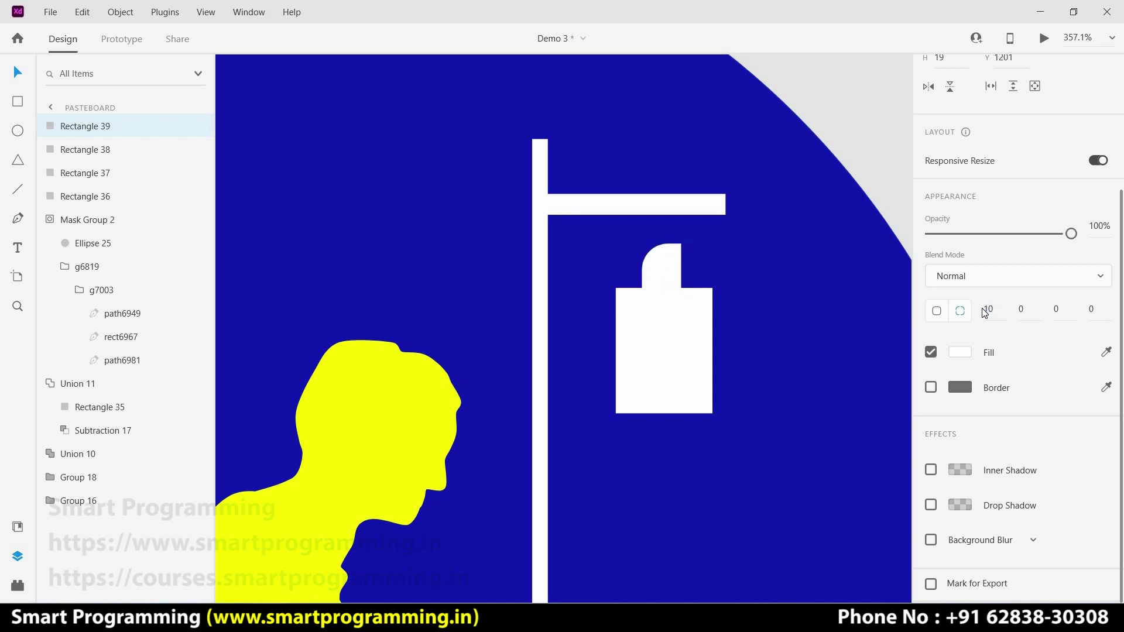
pyautogui.click(981, 316)
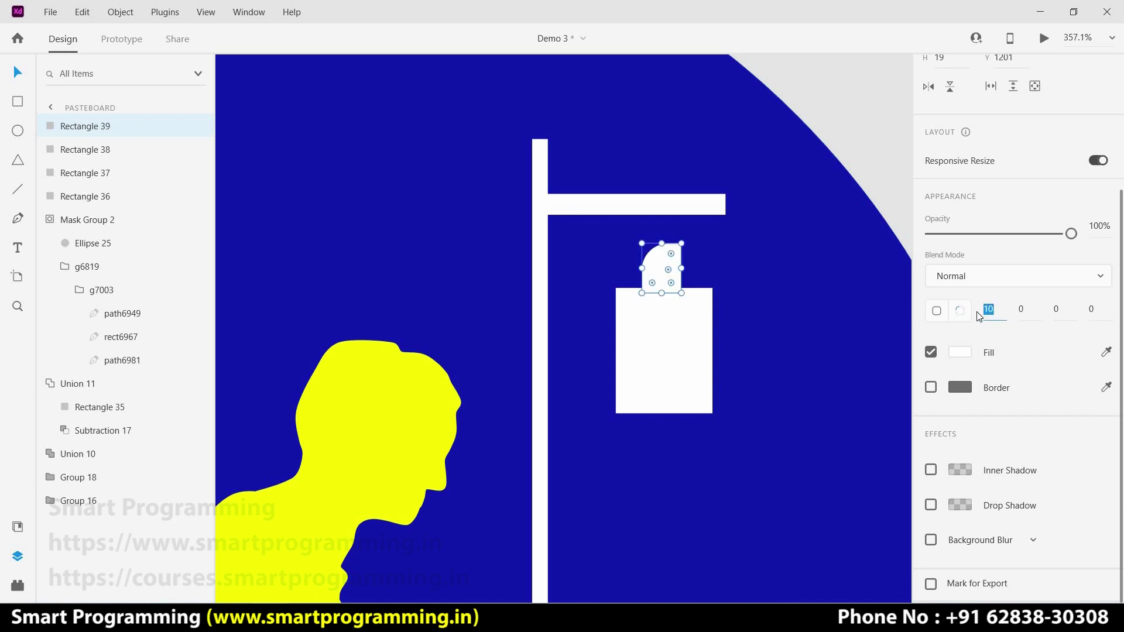
pyautogui.write('5')
pyautogui.press('Return')
pyautogui.click(1025, 310)
pyautogui.write('5')
pyautogui.press('Return')
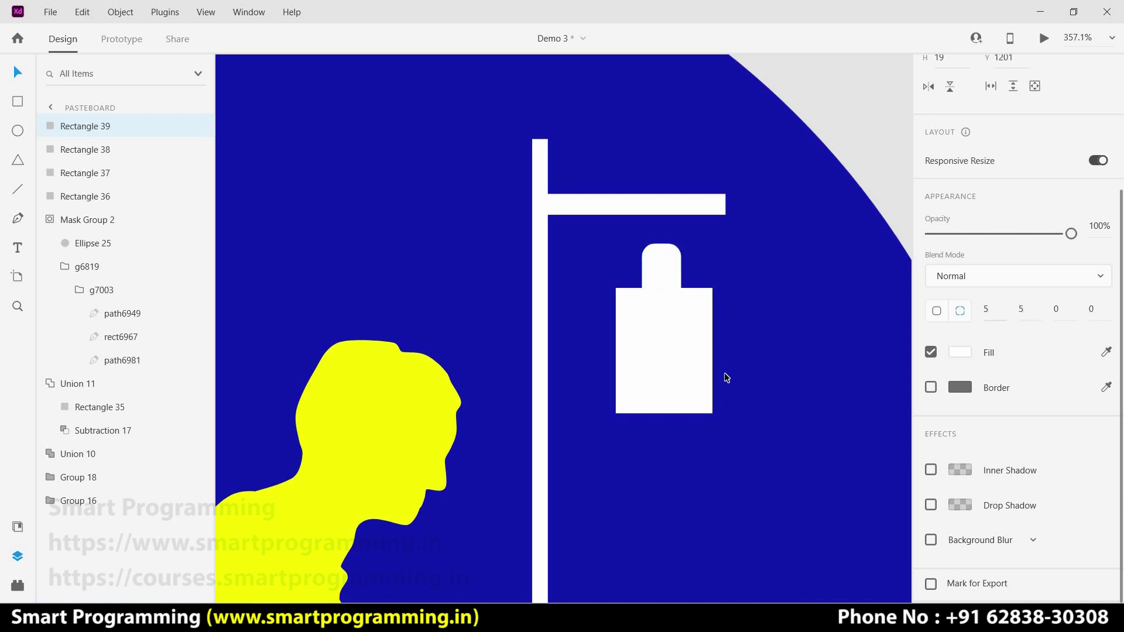
# Round all corners of the larger white rectangle to 5
pyautogui.click(670, 366)
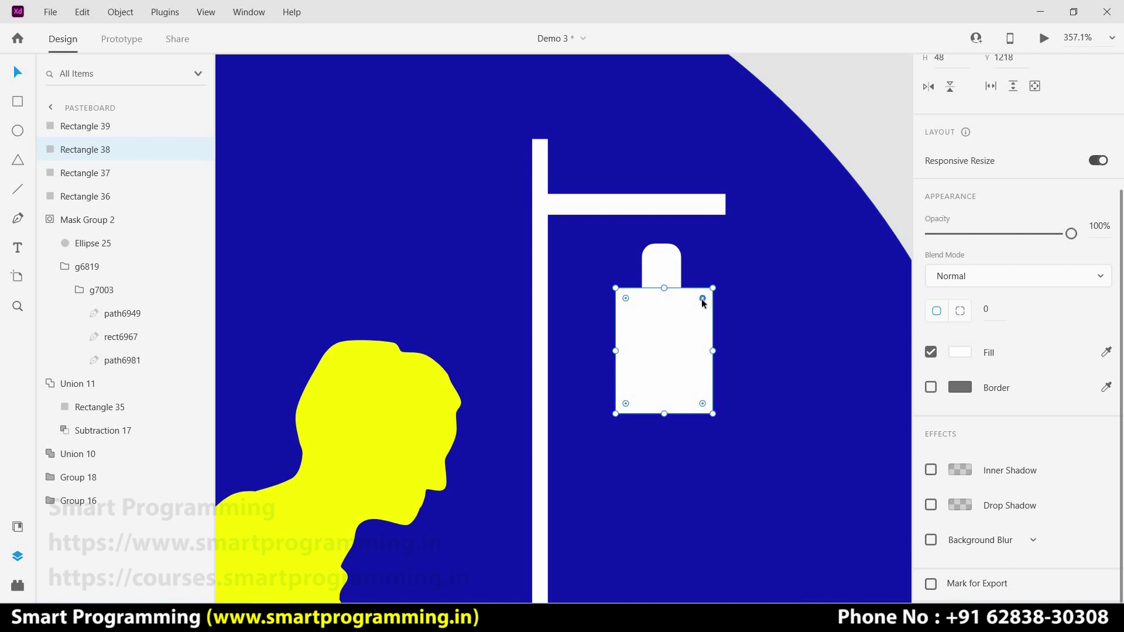
pyautogui.moveTo(702, 300); pyautogui.dragTo(700, 303)
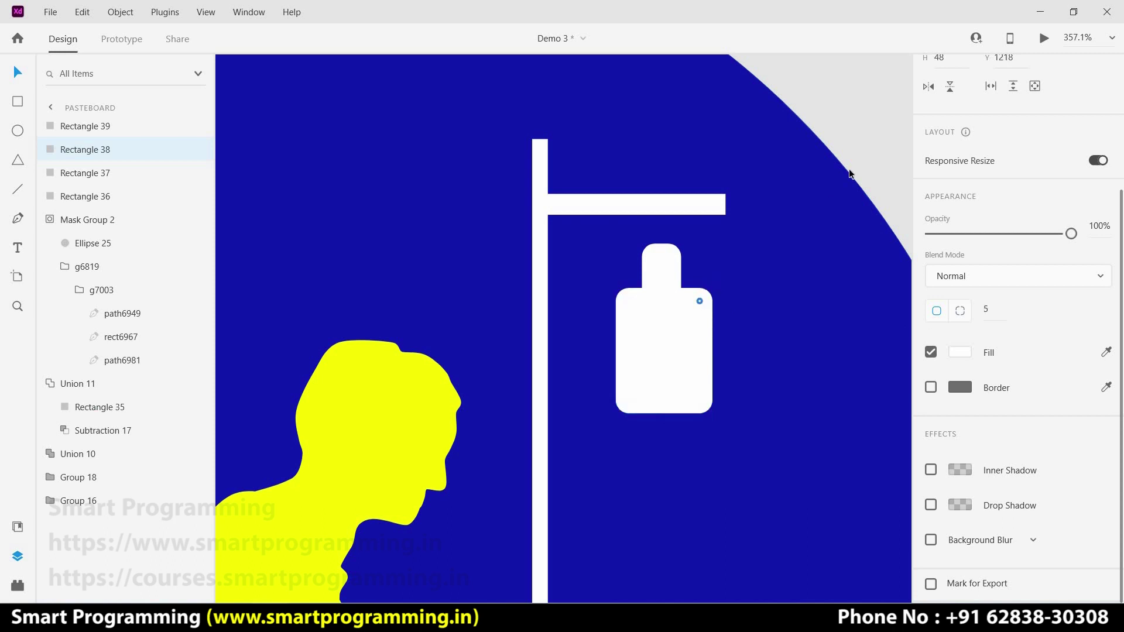
pyautogui.press('Escape')
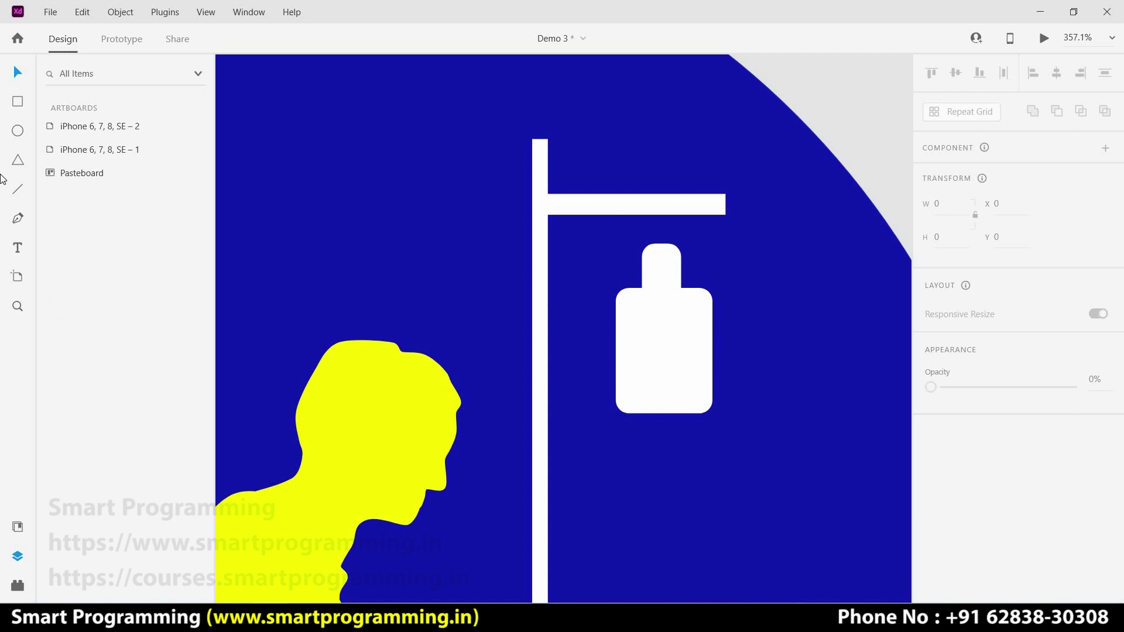
# Draw an outlined 21×38 ellipse above the arm with a smaller 17×30 copy nested inside
pyautogui.click(18, 131)
pyautogui.moveTo(635, 167); pyautogui.dragTo(691, 267)
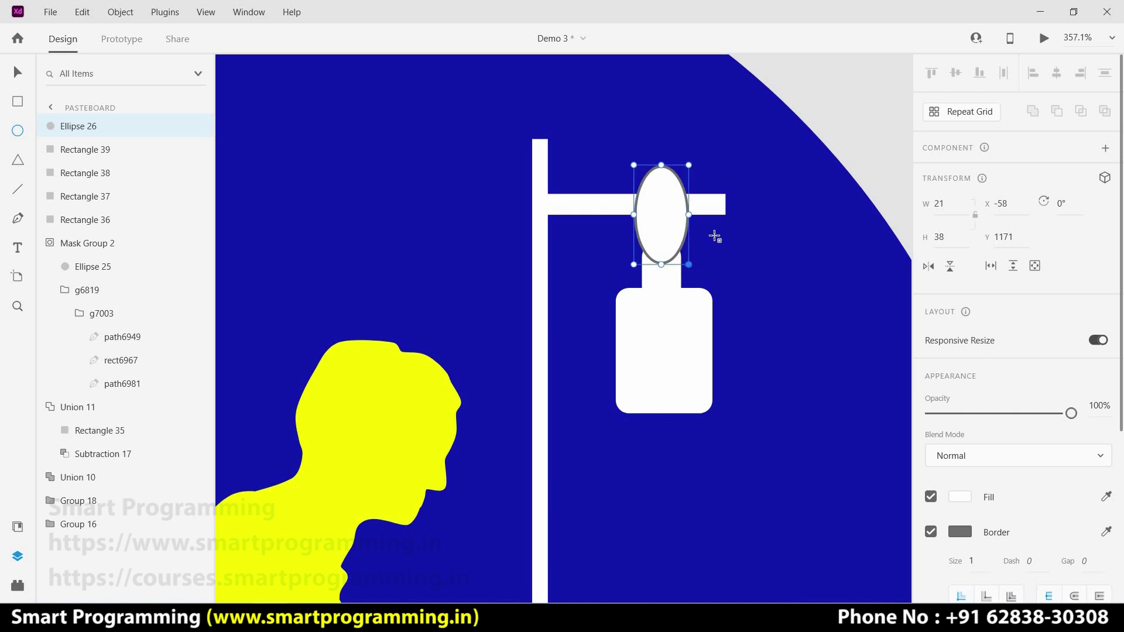
pyautogui.scroll(-3, 942, 436)
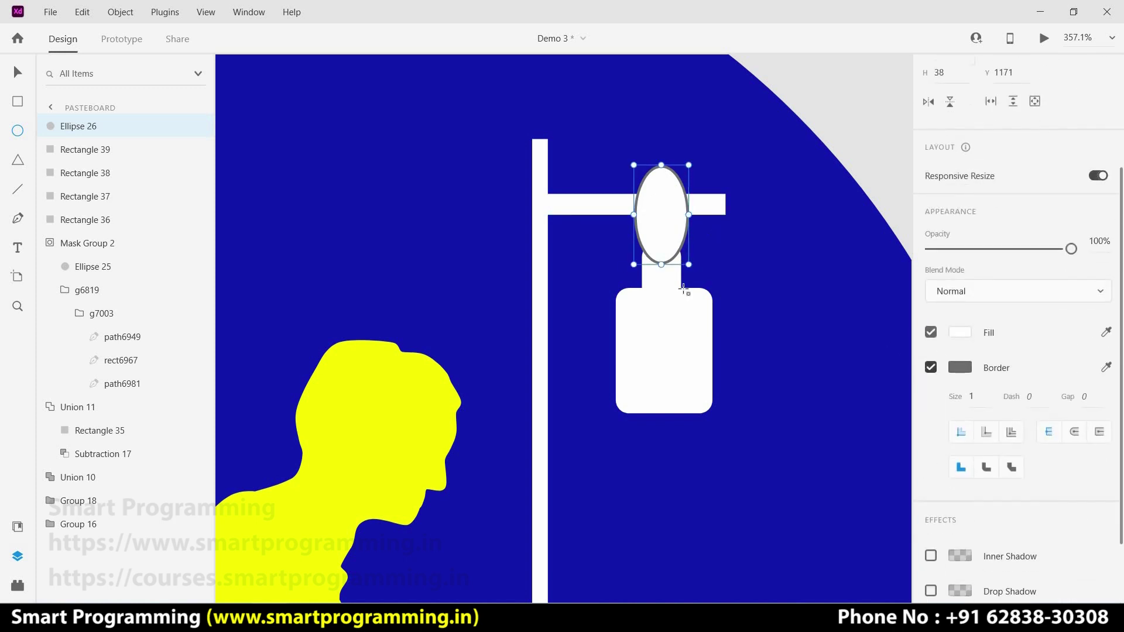
pyautogui.click(931, 367)
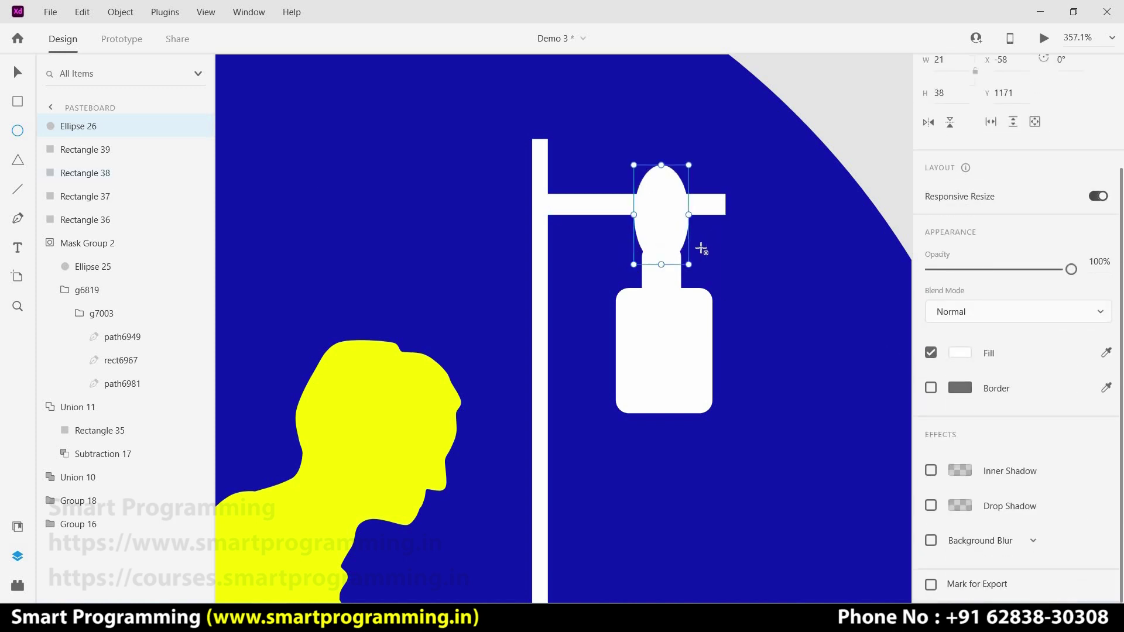
pyautogui.hotkey('ctrl', 'z')
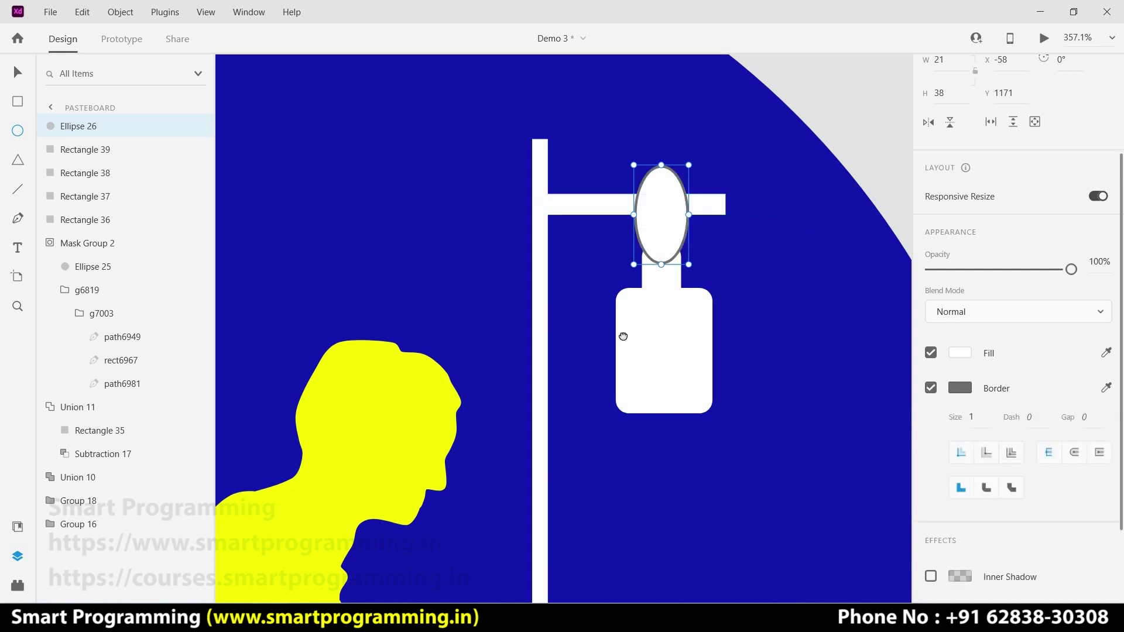
pyautogui.moveTo(622, 326); pyautogui.dragTo(325, 499)
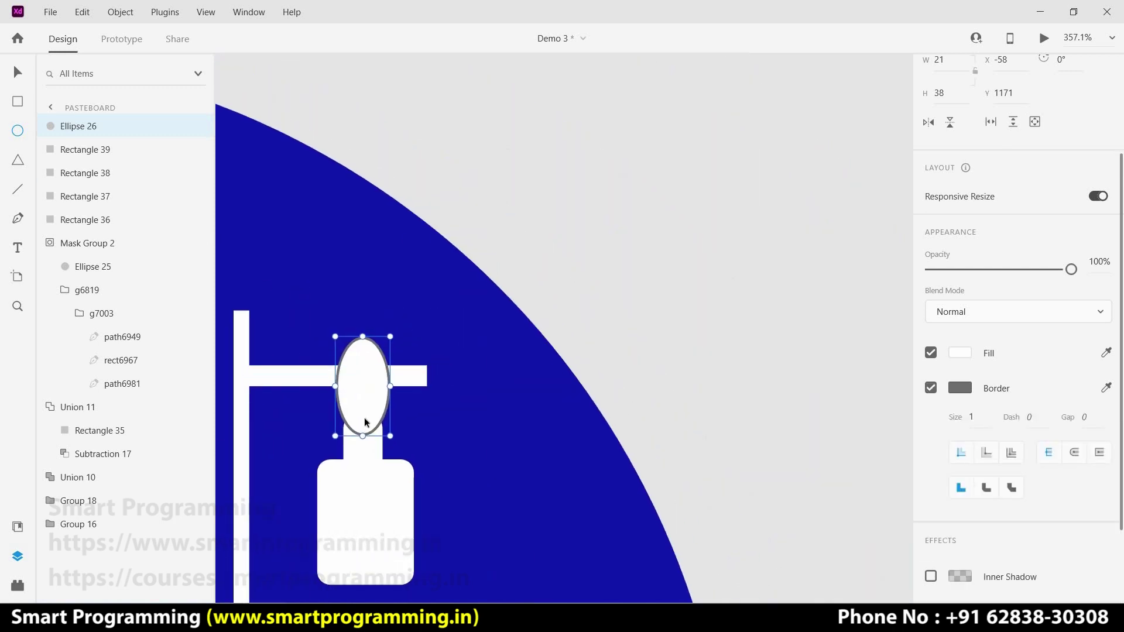
pyautogui.moveTo(365, 421); pyautogui.dragTo(623, 249)
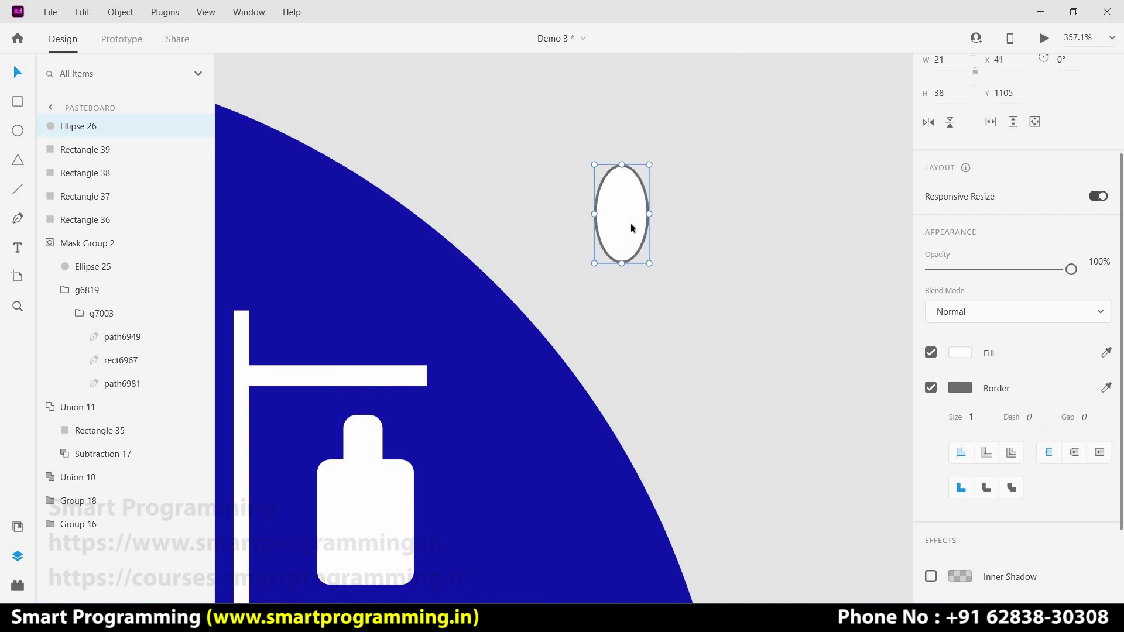
pyautogui.hotkey('ctrl', 'd')
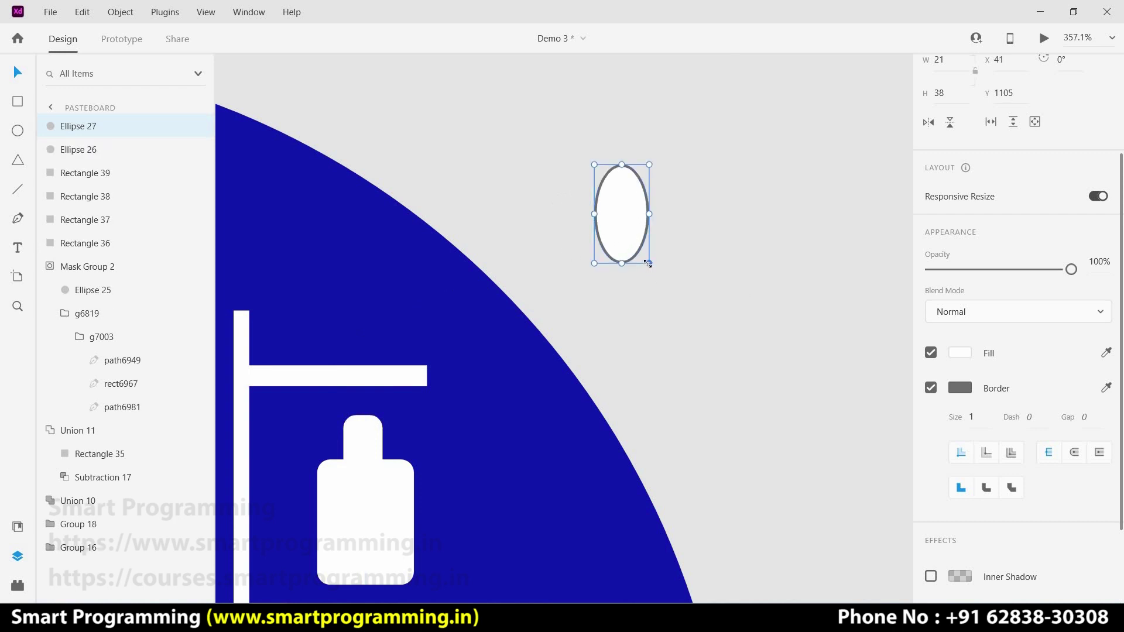
pyautogui.moveTo(649, 262)
pyautogui.mouseDown()
pyautogui.moveTo(643, 251)
pyautogui.moveTo(600, 256)
pyautogui.mouseUp()
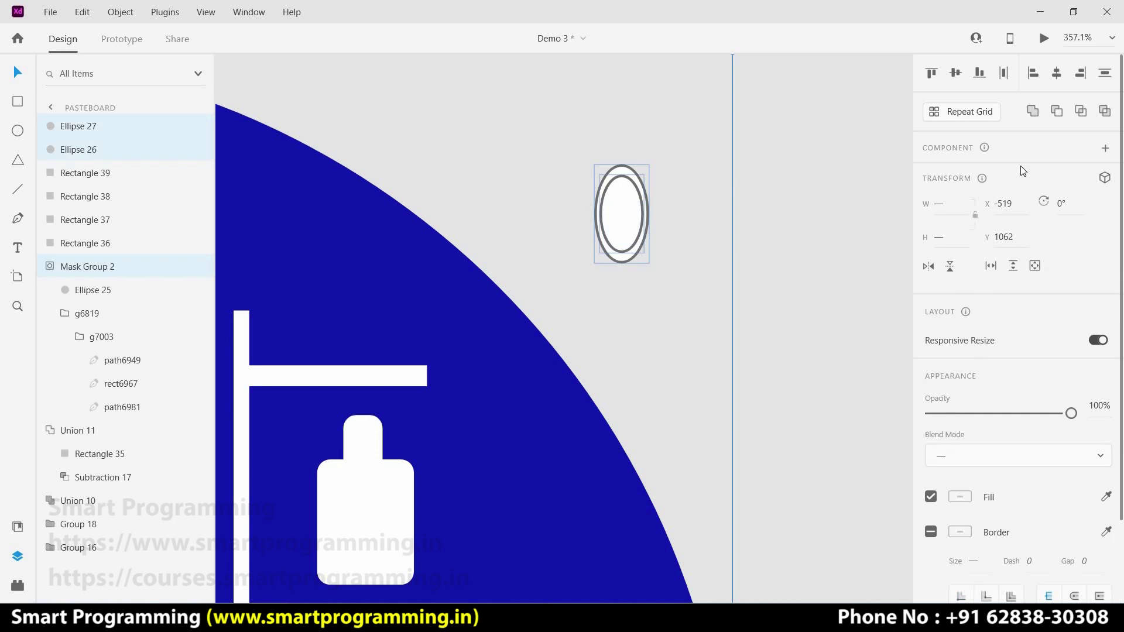
# Undo the unwanted subtraction and re-centre the outer ellipse over the inner one
pyautogui.click(1058, 112)
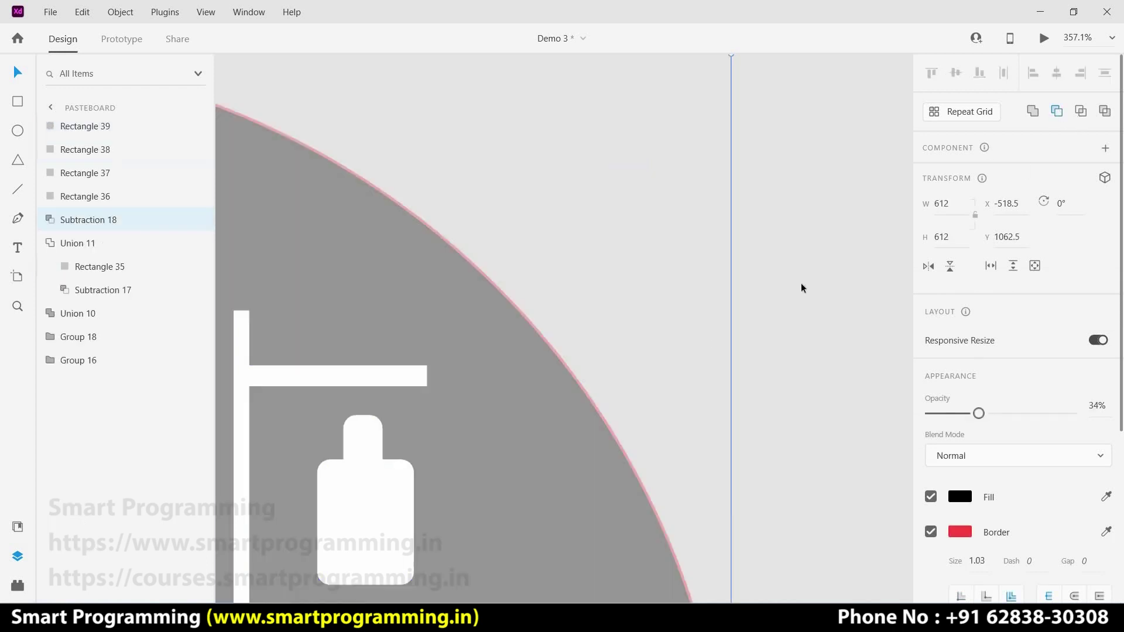
pyautogui.hotkey('ctrl', 'z')
pyautogui.click(771, 251)
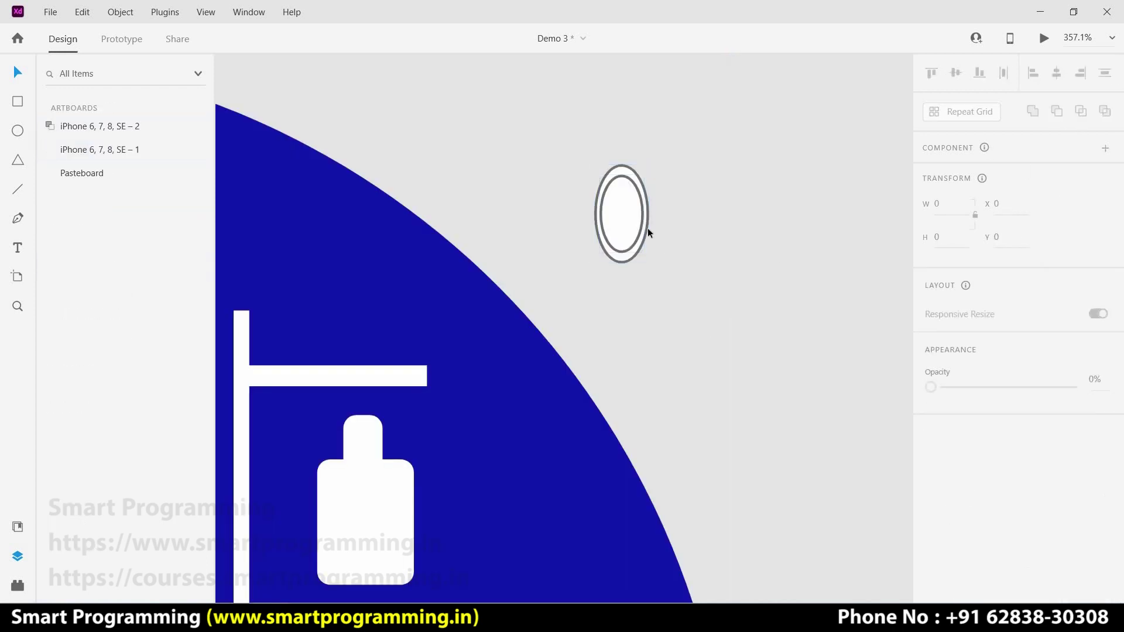
pyautogui.click(646, 226)
pyautogui.keyDown('shift'); pyautogui.click(626, 229); pyautogui.keyUp('shift')
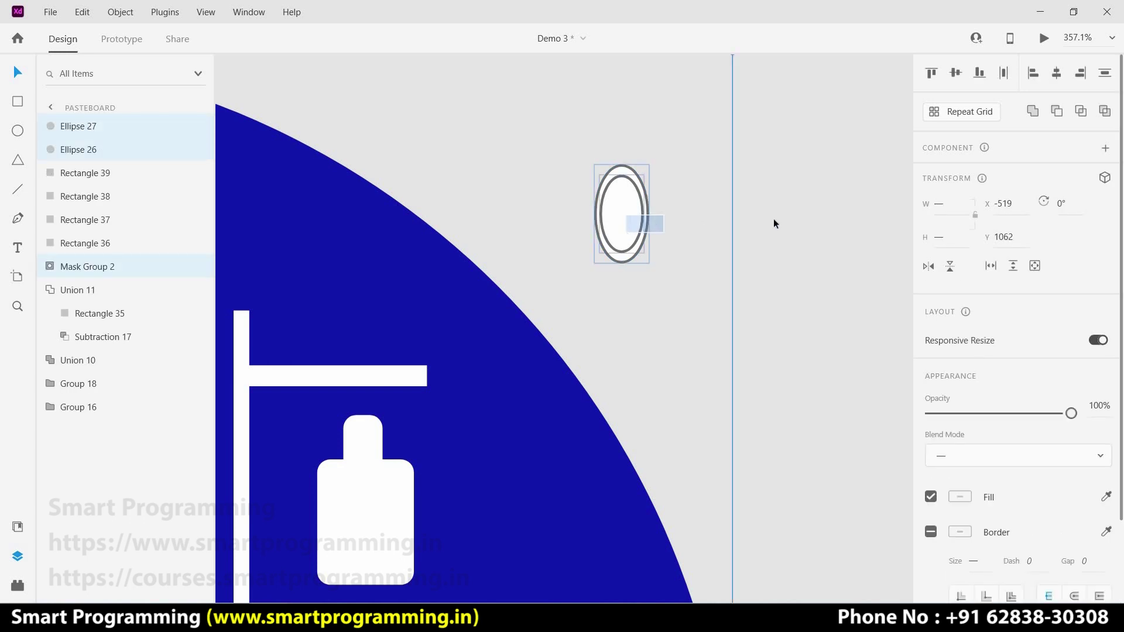
pyautogui.click(647, 205)
pyautogui.moveTo(670, 205)
pyautogui.mouseDown()
pyautogui.moveTo(635, 218)
pyautogui.moveTo(644, 213)
pyautogui.mouseUp()
pyautogui.press('Right')
pyautogui.press('Up')
pyautogui.click(656, 215)
pyautogui.moveTo(623, 211); pyautogui.dragTo(827, 201)
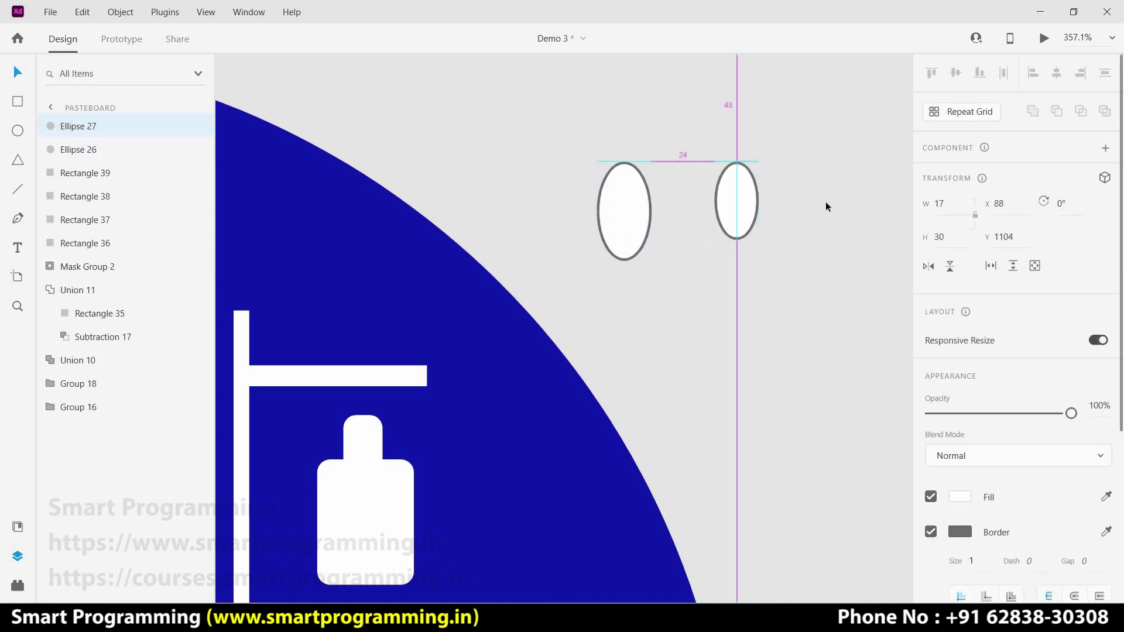
pyautogui.moveTo(626, 212); pyautogui.dragTo(831, 202)
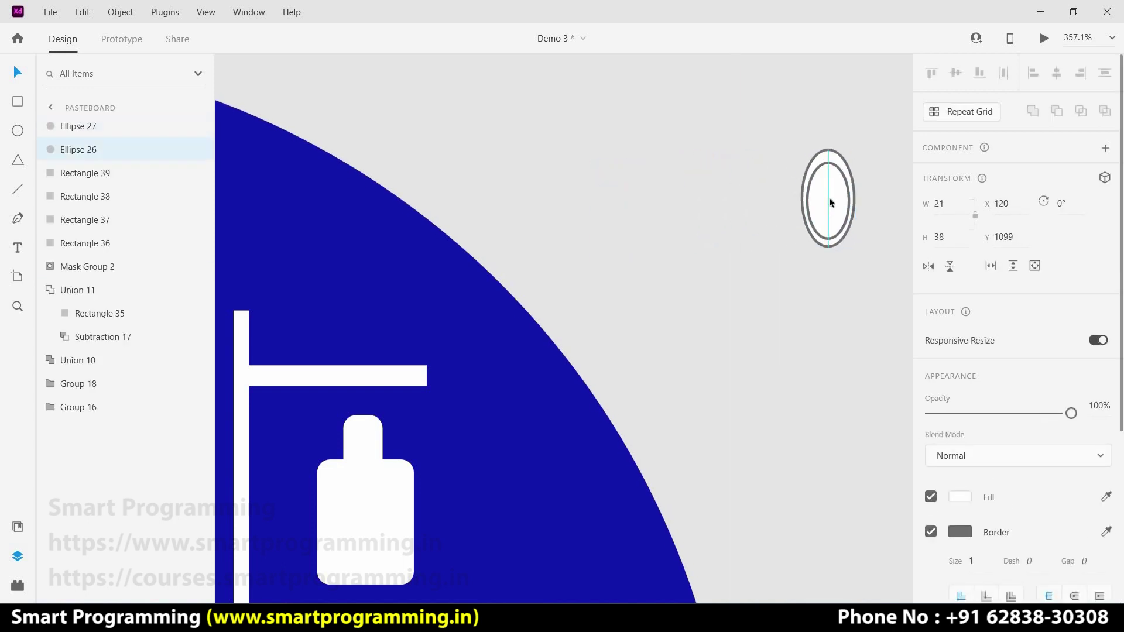
# Subtract the inner ellipse from the outer to form a ring, then narrow the inner cut
pyautogui.click(859, 205)
pyautogui.moveTo(861, 223); pyautogui.dragTo(849, 205)
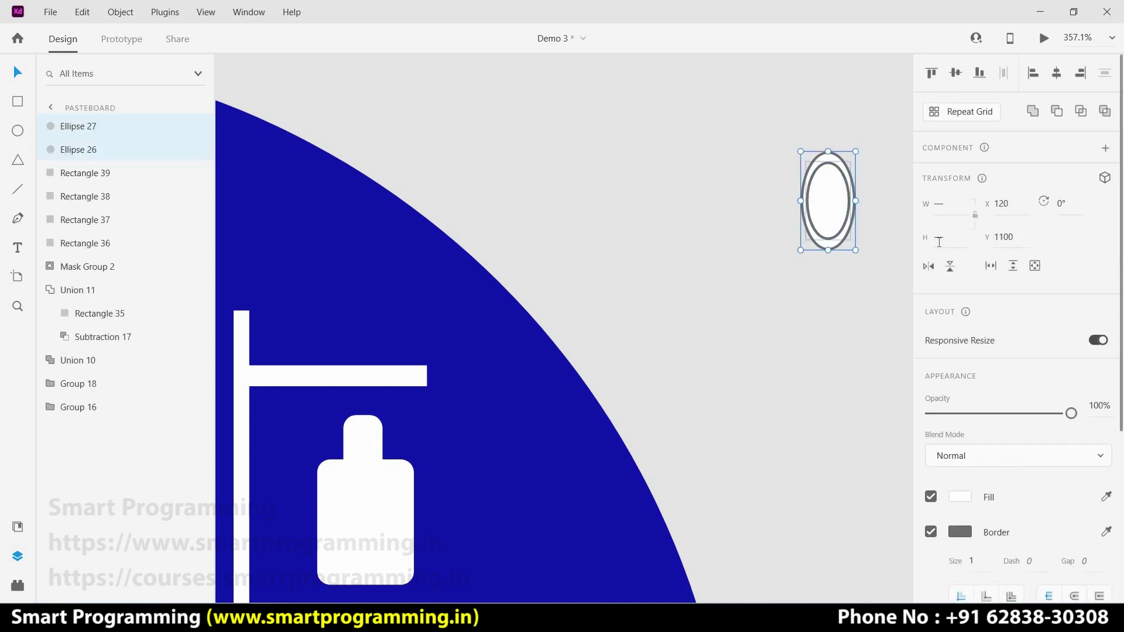
pyautogui.hotkey('ctrl', 'alt', 's')
pyautogui.click(849, 276)
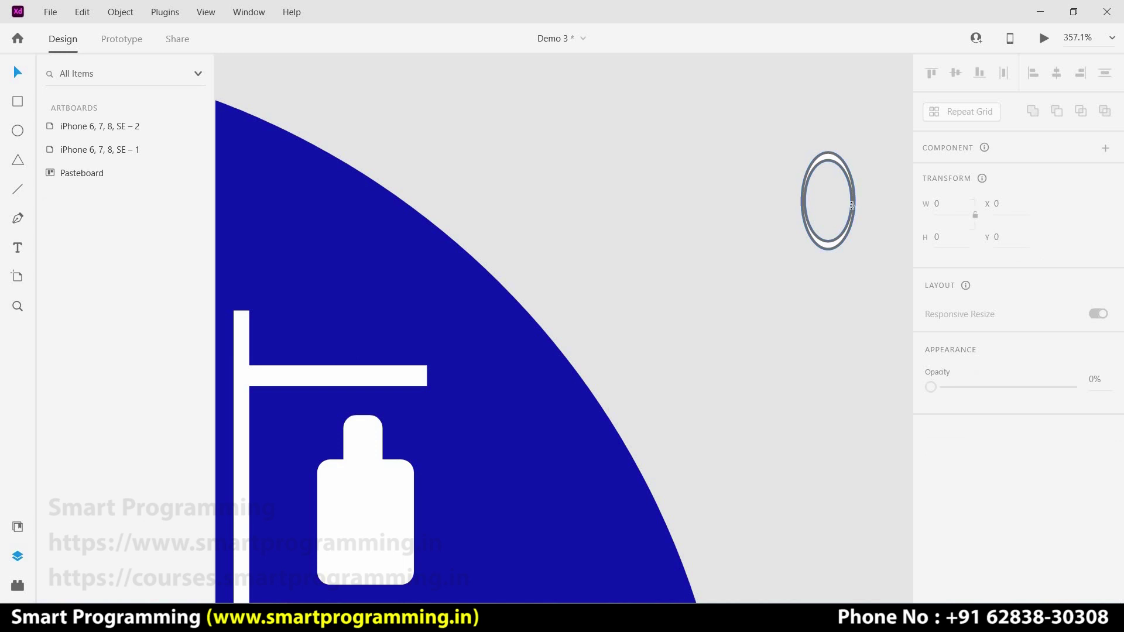
pyautogui.doubleClick(851, 205)
pyautogui.moveTo(849, 201); pyautogui.dragTo(811, 202)
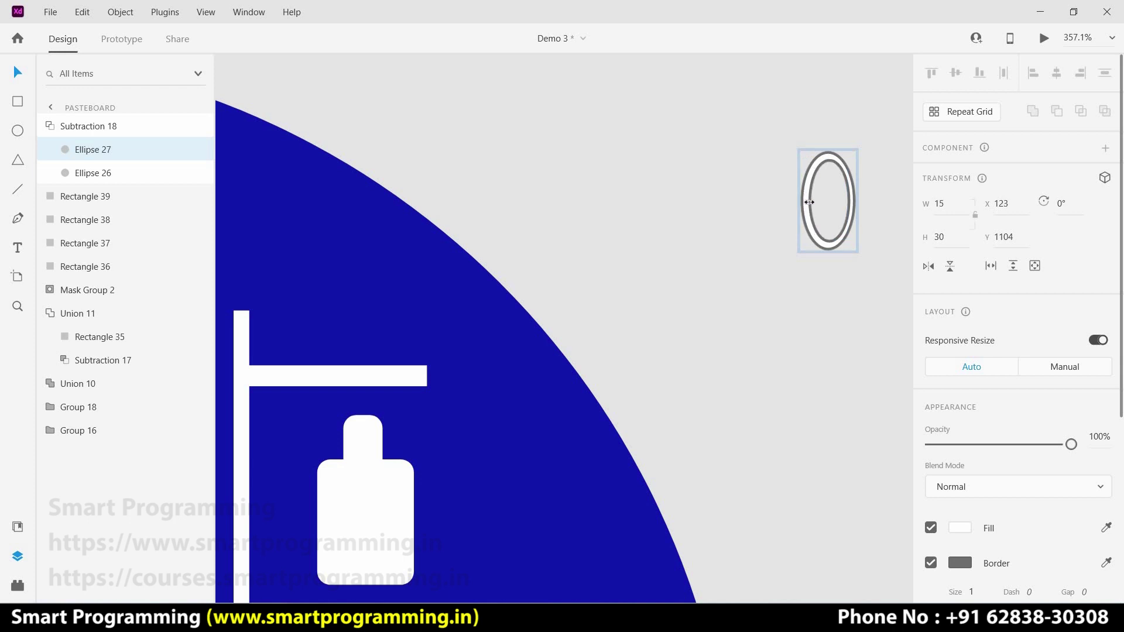
# Nudge the ring onto the stand's hook above the bottle
pyautogui.moveTo(844, 269)
pyautogui.mouseDown()
pyautogui.moveTo(824, 213)
pyautogui.moveTo(383, 408)
pyautogui.mouseUp()
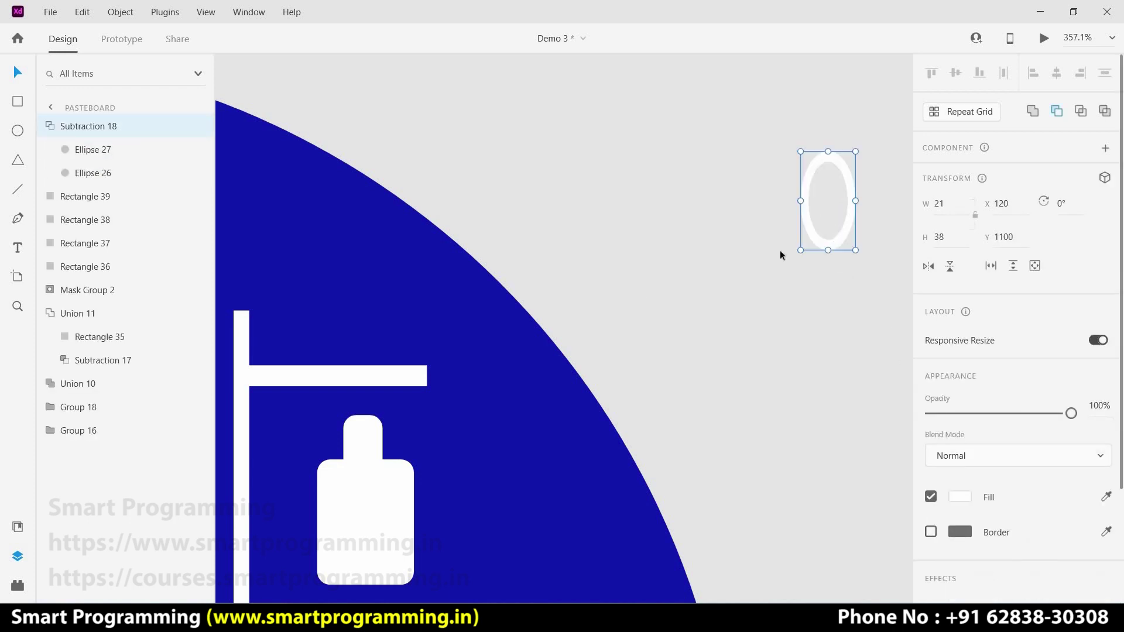
pyautogui.press('Right')
pyautogui.press('Right')
pyautogui.press('Down')
pyautogui.press('Down')
pyautogui.press('Down')
pyautogui.press('Down')
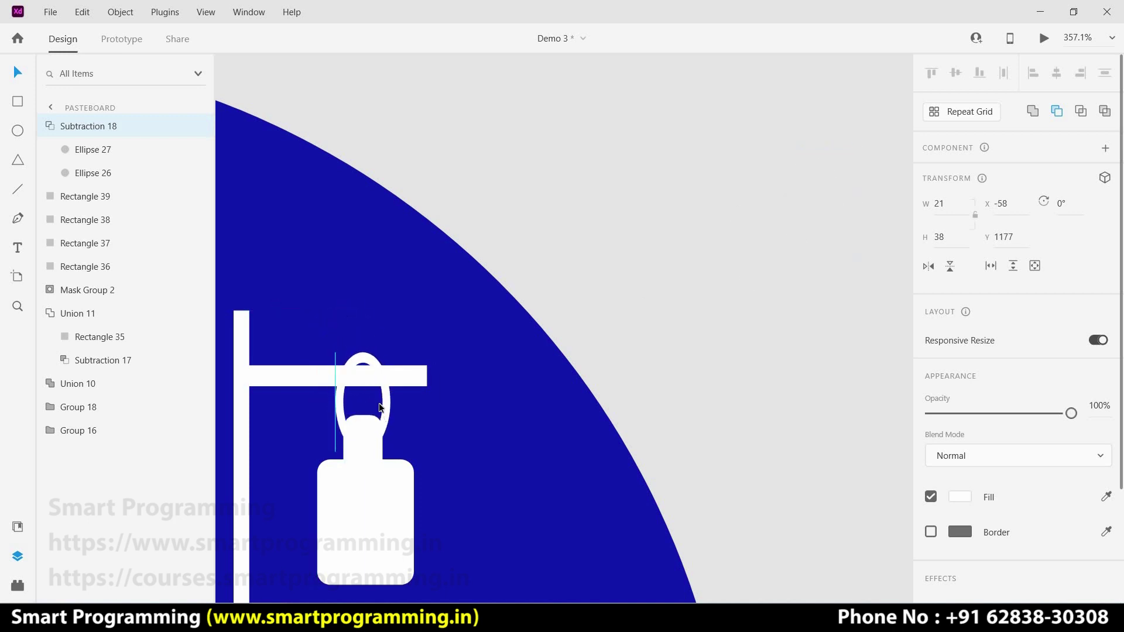
pyautogui.press('Up')
pyautogui.press('Up')
pyautogui.press('Up')
pyautogui.press('Escape')
pyautogui.press('Escape')
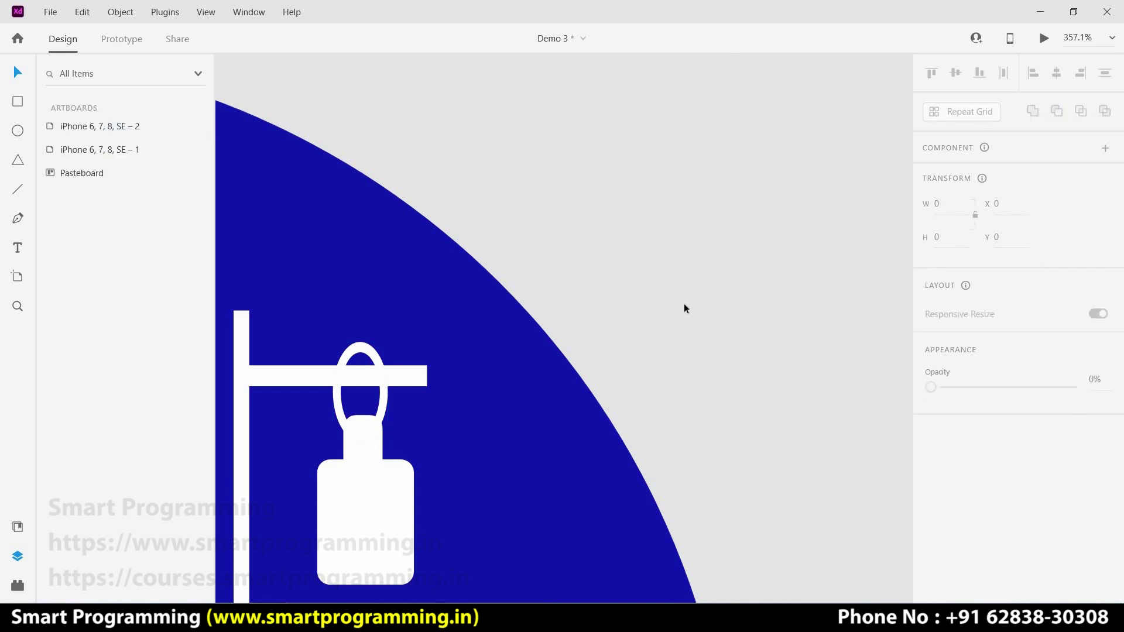
# Group the ring, stand parts and blue circle into one icon group
pyautogui.scroll(-5, 683, 303)
pyautogui.scroll(-3, 679, 301)
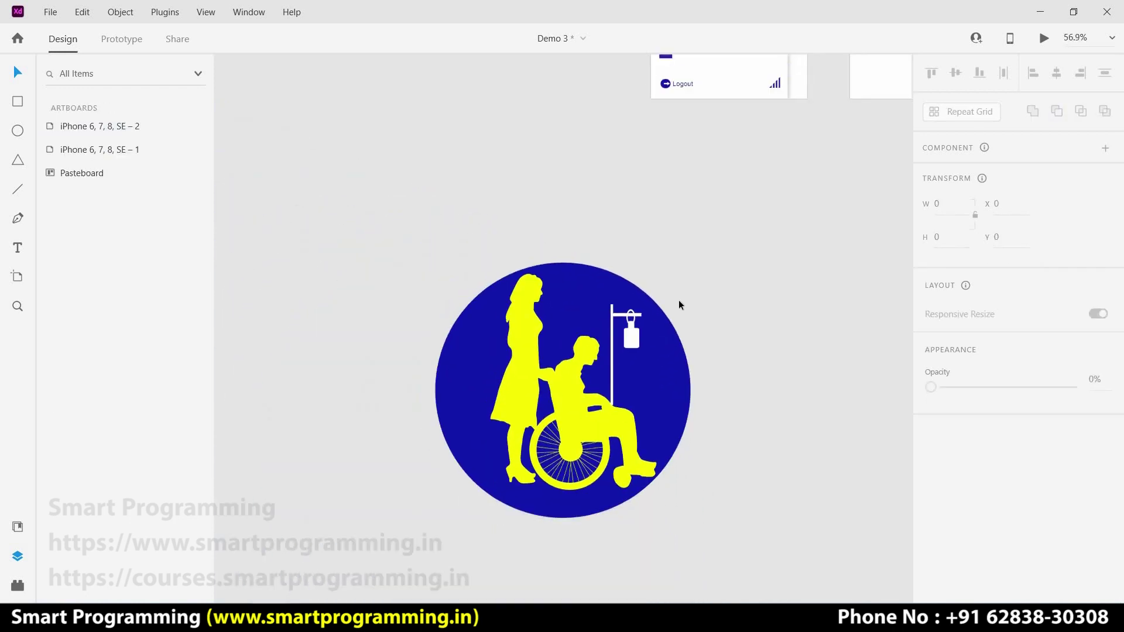
pyautogui.click(645, 317)
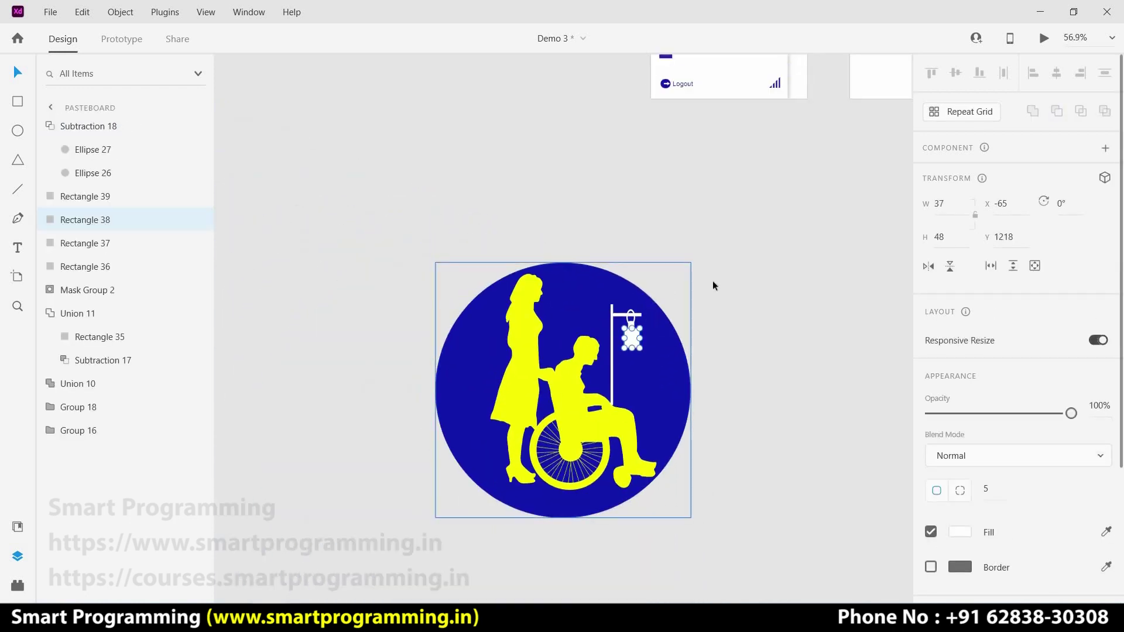
pyautogui.moveTo(713, 282)
pyautogui.mouseDown()
pyautogui.moveTo(609, 350)
pyautogui.moveTo(736, 328)
pyautogui.mouseUp()
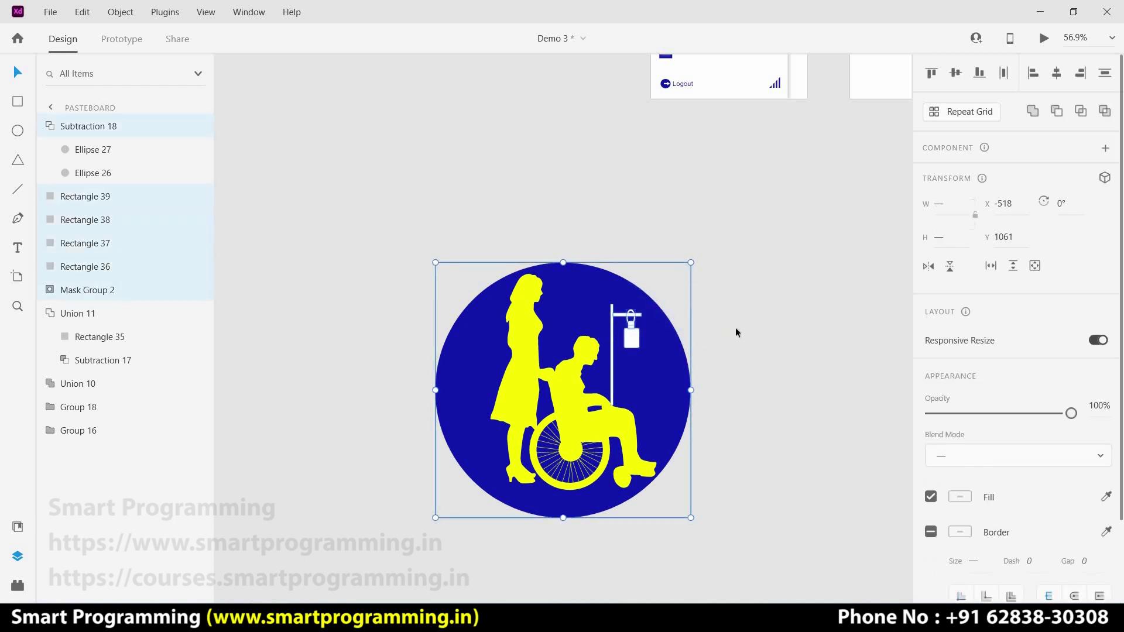
pyautogui.click(736, 328)
pyautogui.moveTo(749, 262); pyautogui.dragTo(567, 401)
pyautogui.hotkey('ctrl', 'g')
pyautogui.click(781, 298)
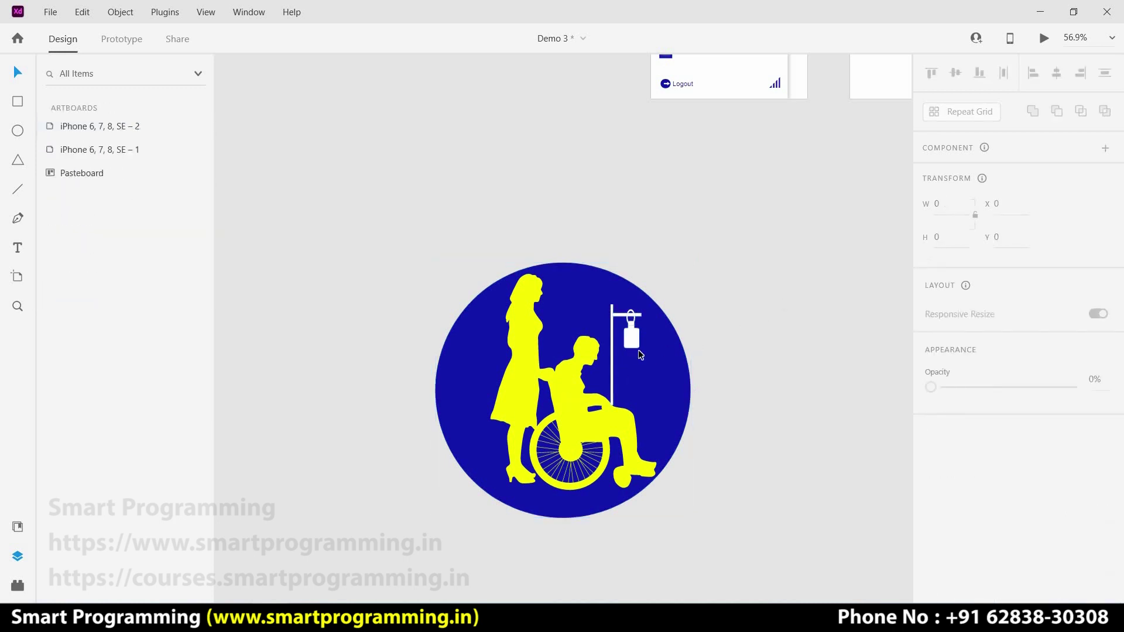
# Move the grouped icon up-left and enlarge it to 736×736
pyautogui.moveTo(629, 349); pyautogui.dragTo(582, 322)
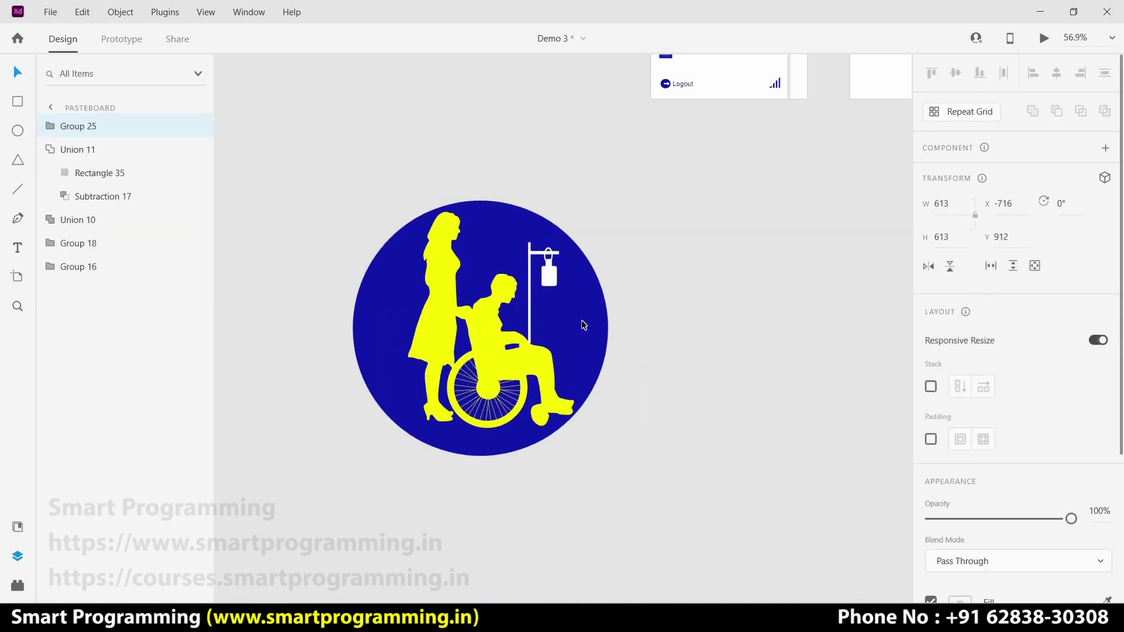
pyautogui.moveTo(584, 433)
pyautogui.mouseDown()
pyautogui.moveTo(694, 508)
pyautogui.moveTo(718, 562)
pyautogui.mouseUp()
pyautogui.scroll(10, 796, 307)
pyautogui.moveTo(447, 419)
pyautogui.mouseDown()
pyautogui.moveTo(703, 269)
pyautogui.moveTo(475, 449)
pyautogui.mouseUp()
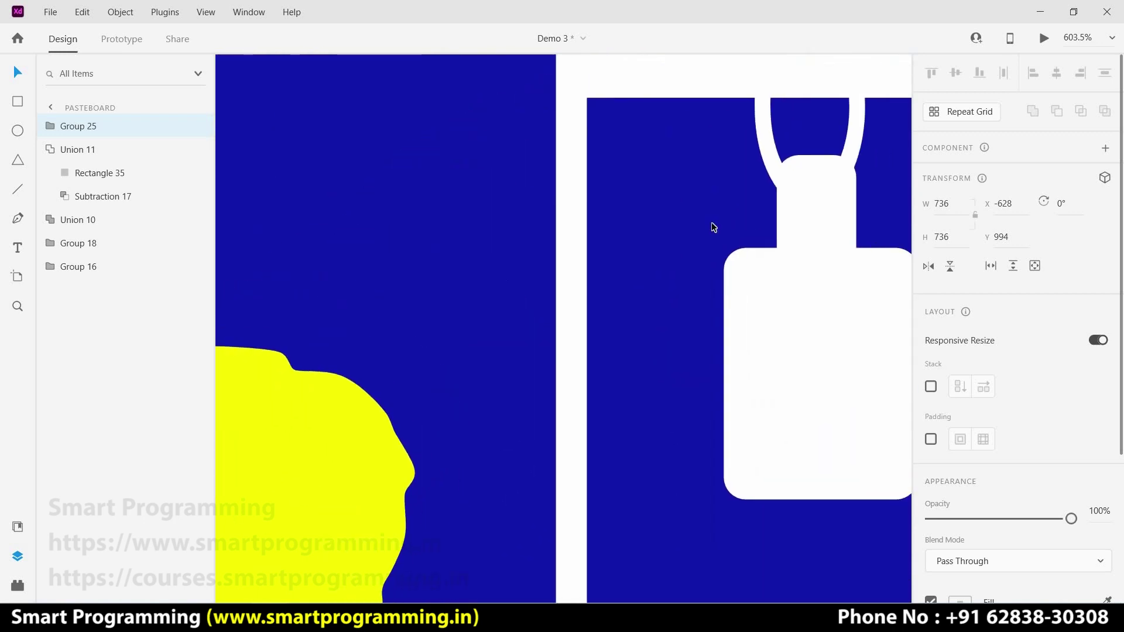
pyautogui.scroll(9, 740, 226)
pyautogui.scroll(1, 641, 279)
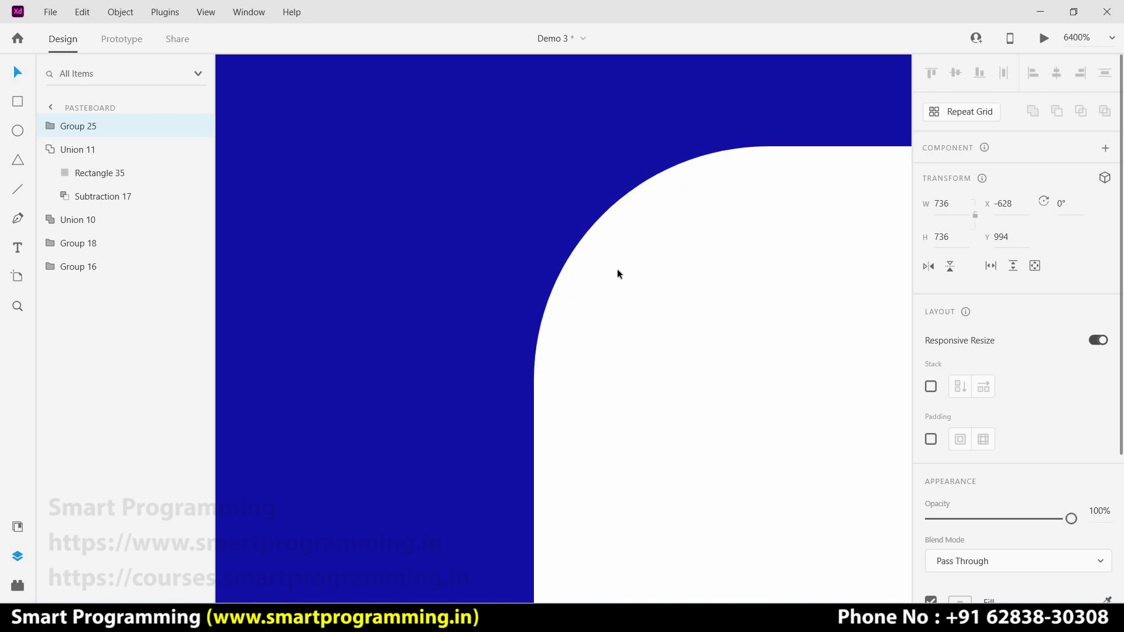
pyautogui.scroll(-8, 609, 269)
pyautogui.scroll(-7, 607, 267)
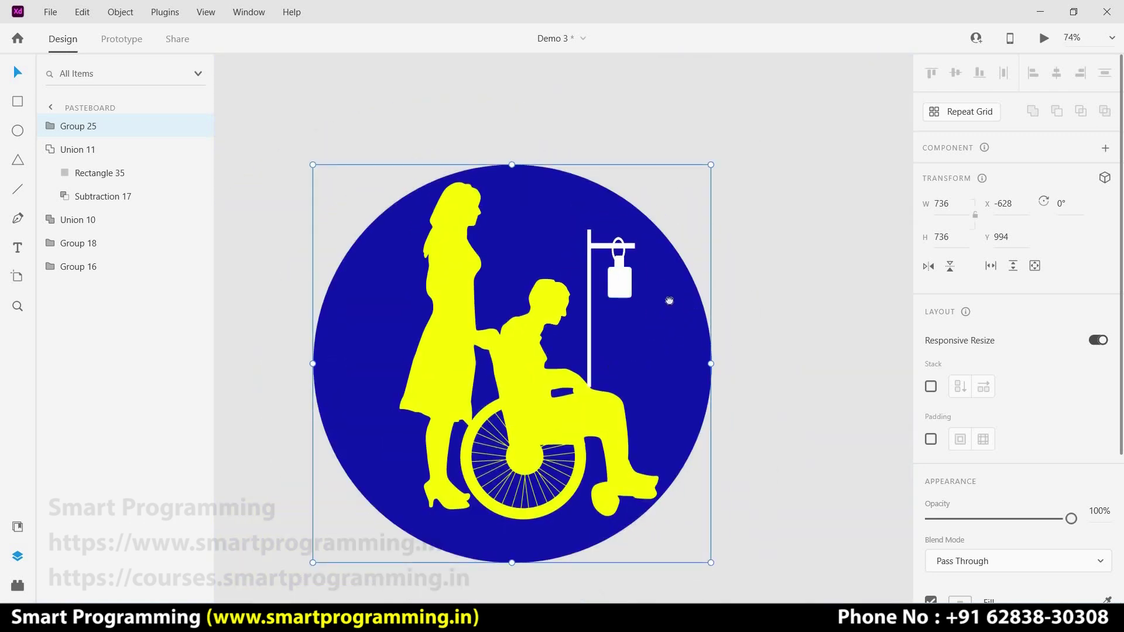
pyautogui.scroll(-2, 667, 301)
pyautogui.click(801, 307)
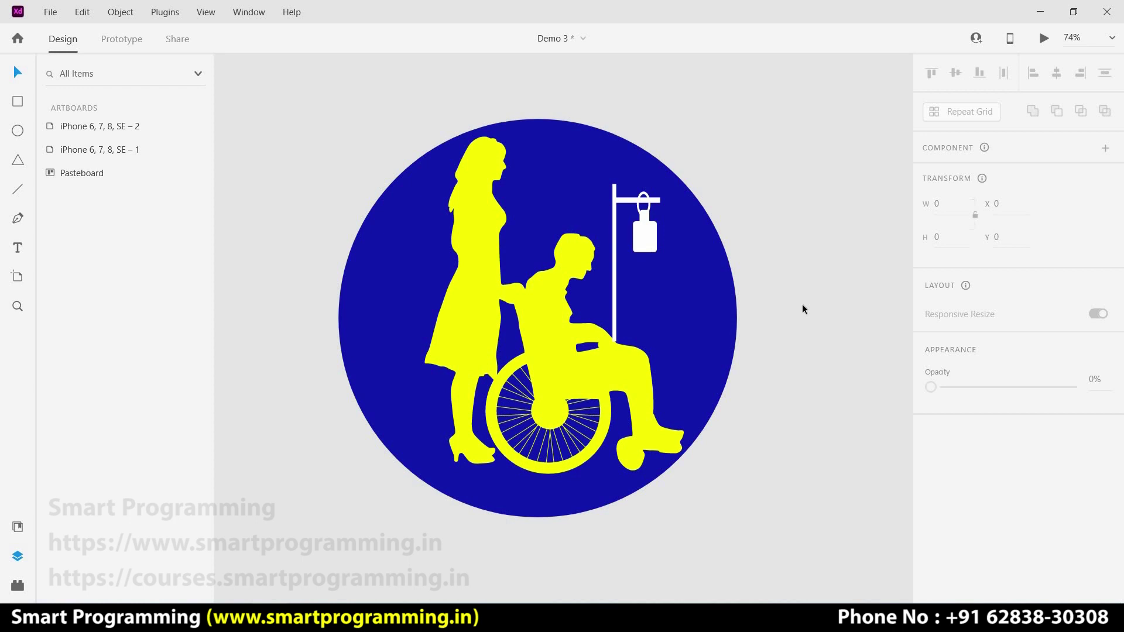
# Zoom around the enlarged badge and select the whole wheelchair icon group
pyautogui.scroll(2, 628, 265)
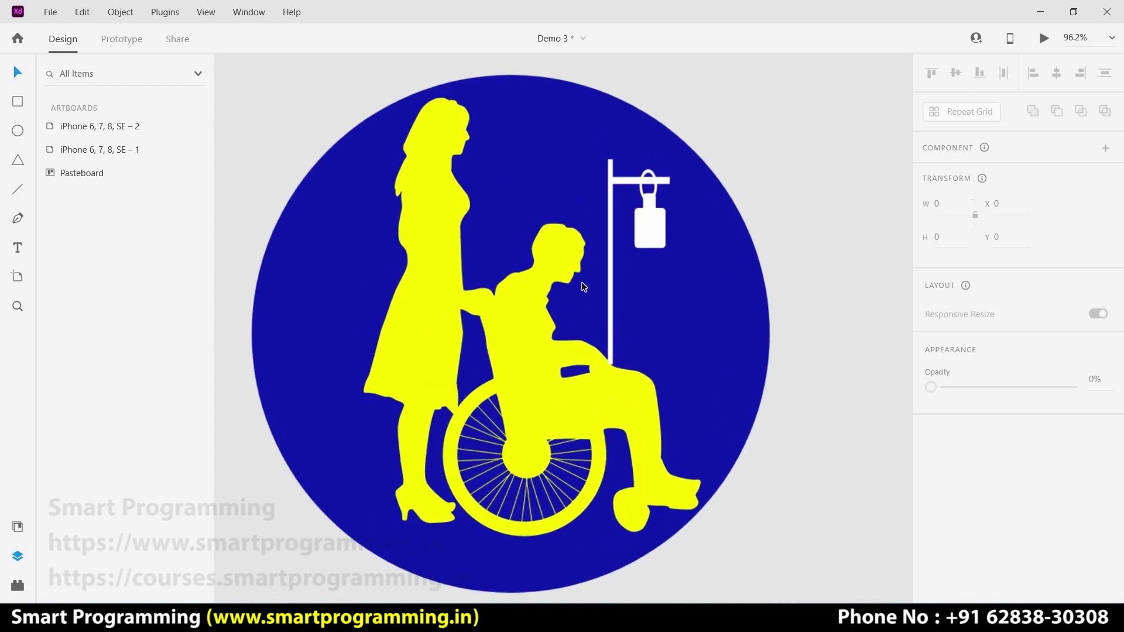
pyautogui.scroll(3, 581, 283)
pyautogui.scroll(2, 553, 270)
pyautogui.scroll(-2, 532, 263)
pyautogui.scroll(-3, 530, 261)
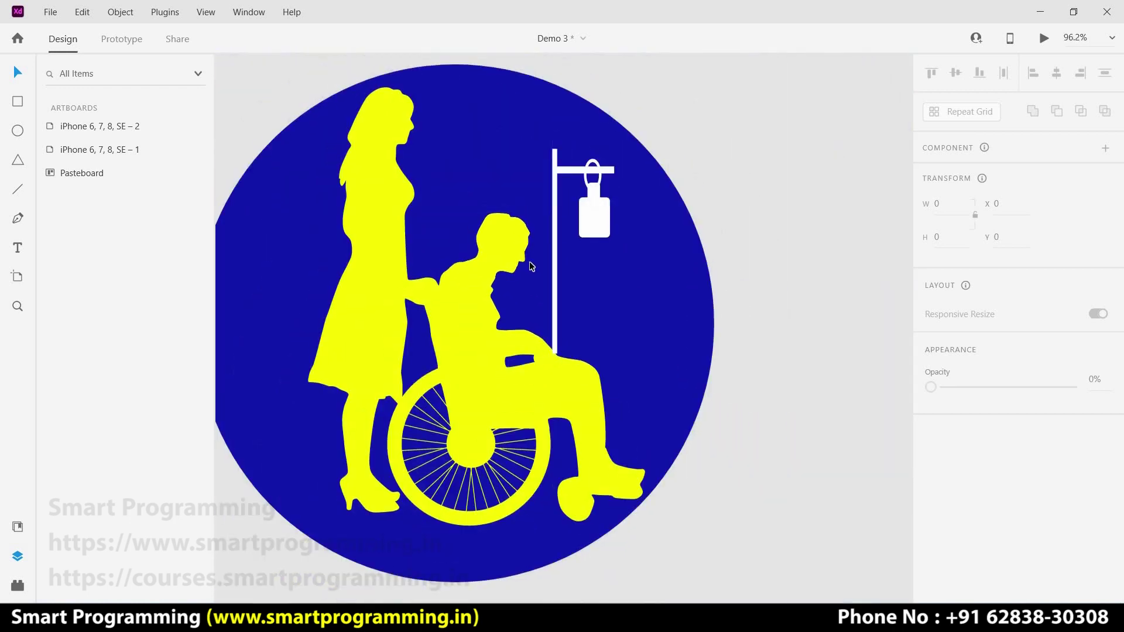
pyautogui.scroll(-2, 529, 262)
pyautogui.click(585, 221)
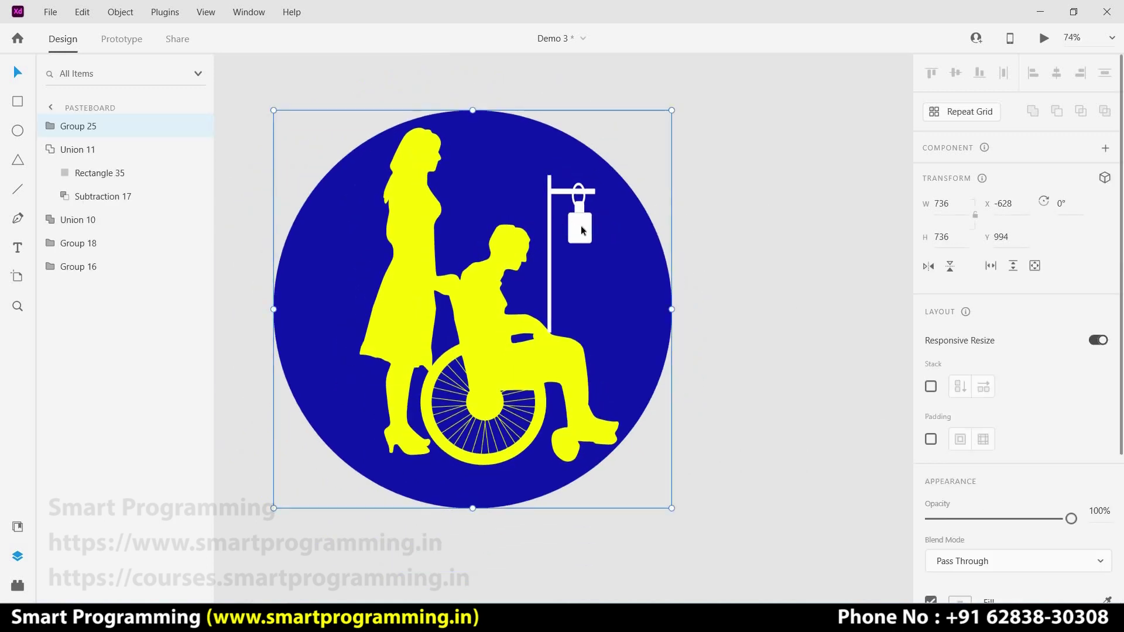
# Try a black fill on the icon group, revert it, and inspect the IV bag
pyautogui.scroll(-3, 952, 447)
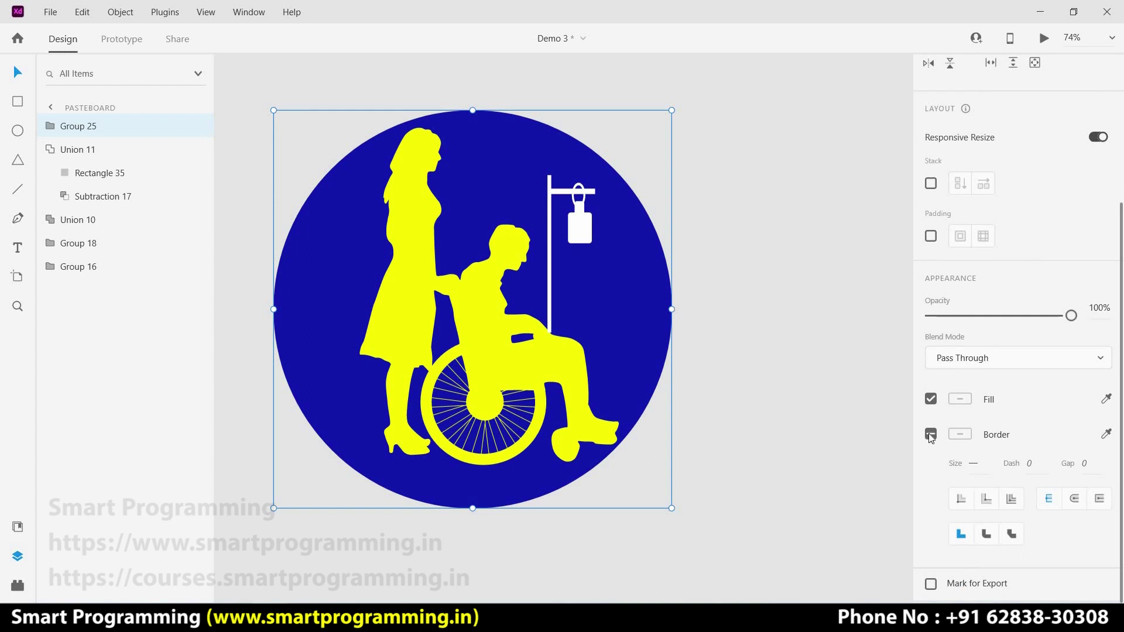
pyautogui.click(964, 401)
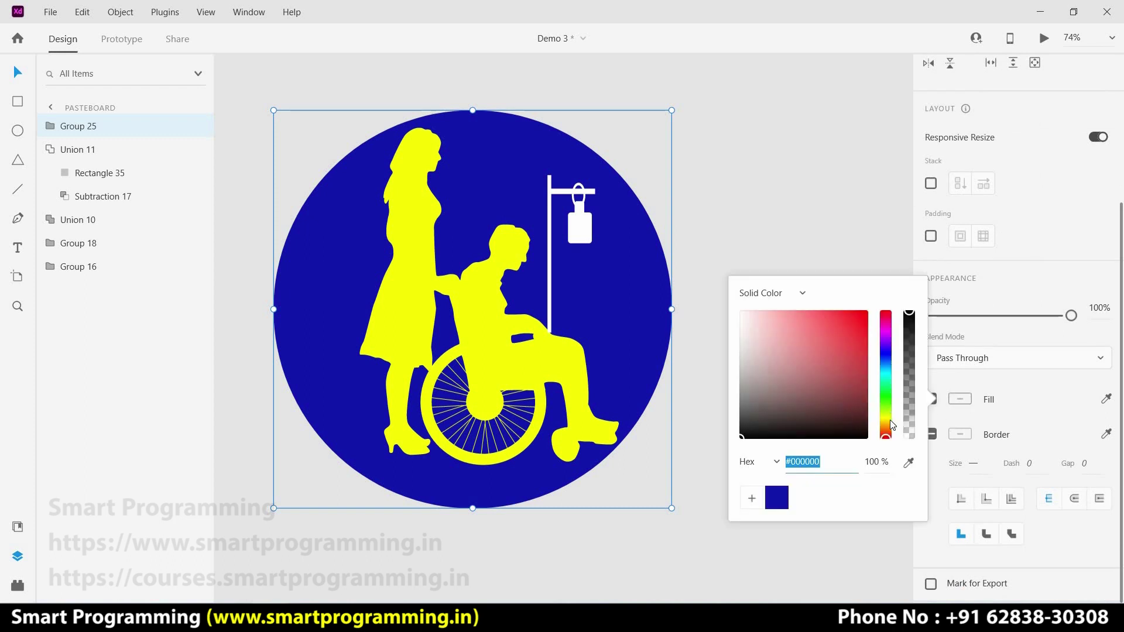
pyautogui.click(892, 355)
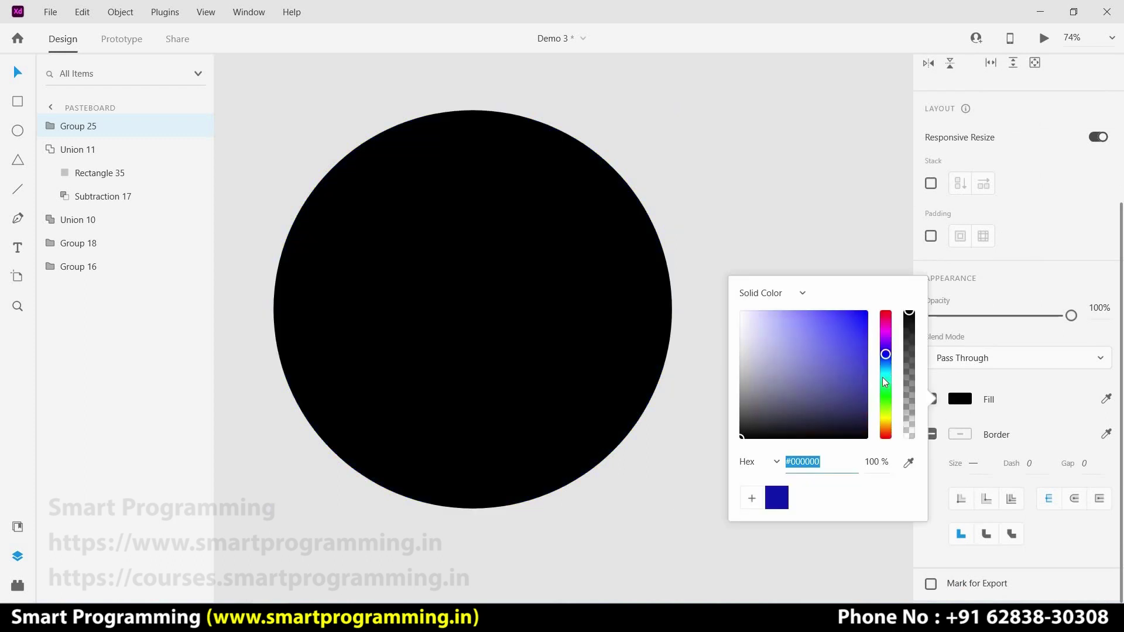
pyautogui.click(884, 377)
pyautogui.press('Escape')
pyautogui.press('Escape')
pyautogui.hotkey('ctrl', 'z')
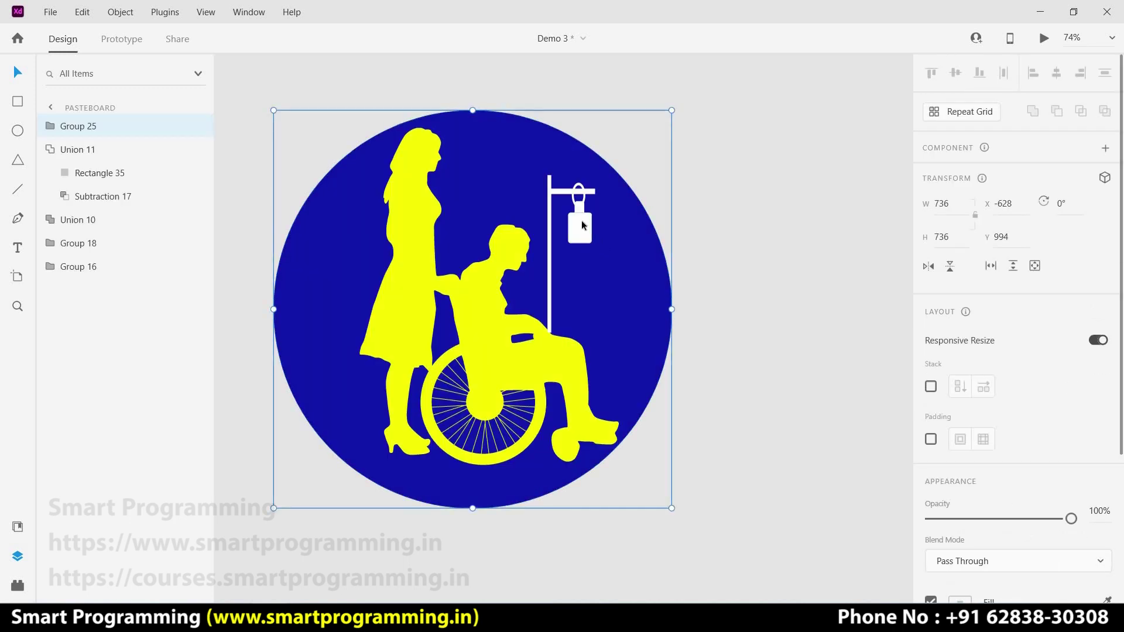
pyautogui.doubleClick(582, 222)
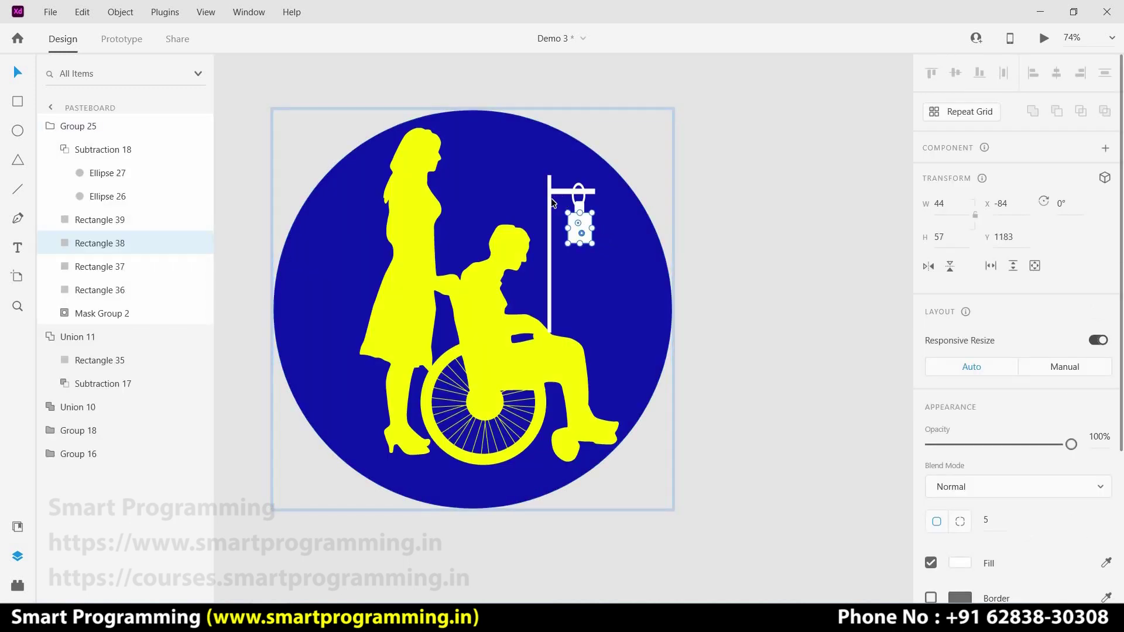
pyautogui.click(779, 277)
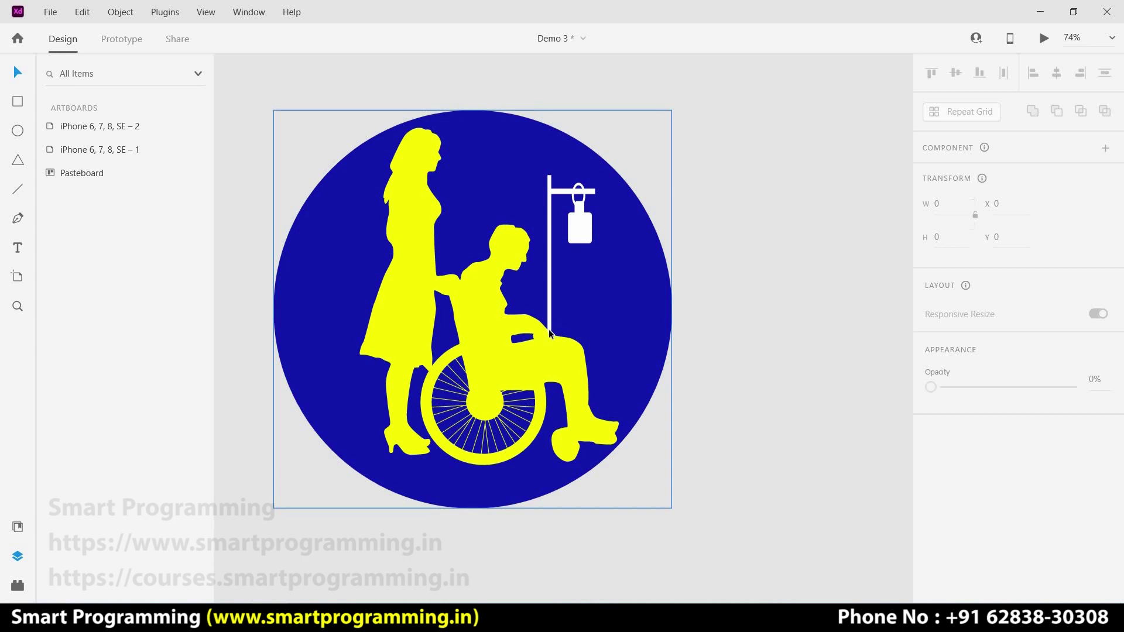
# Move the white pole's bottom-left anchor up onto the yellow figure's edge
pyautogui.scroll(5, 549, 331)
pyautogui.scroll(3, 551, 333)
pyautogui.scroll(2, 553, 354)
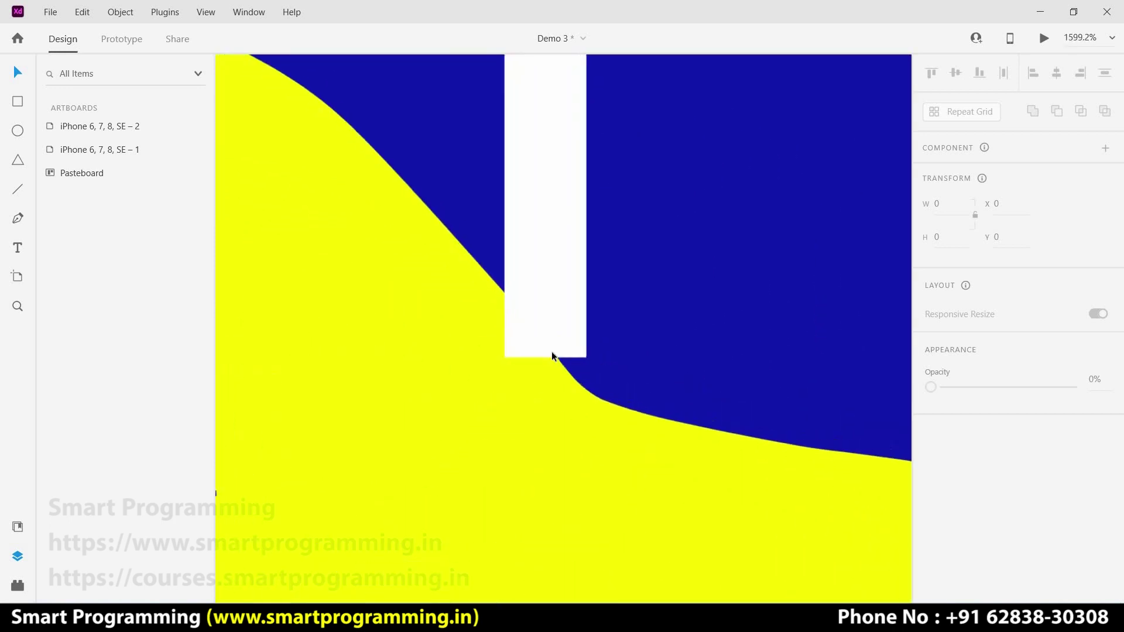
pyautogui.scroll(2, 552, 354)
pyautogui.click(465, 355)
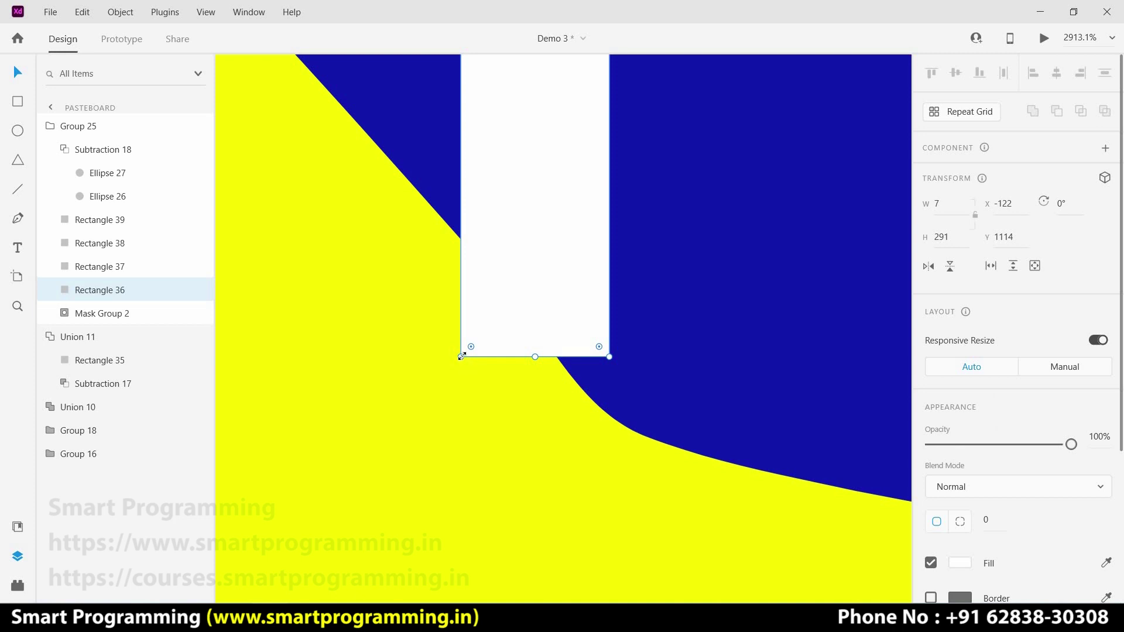
pyautogui.click(463, 353)
pyautogui.doubleClick(459, 356)
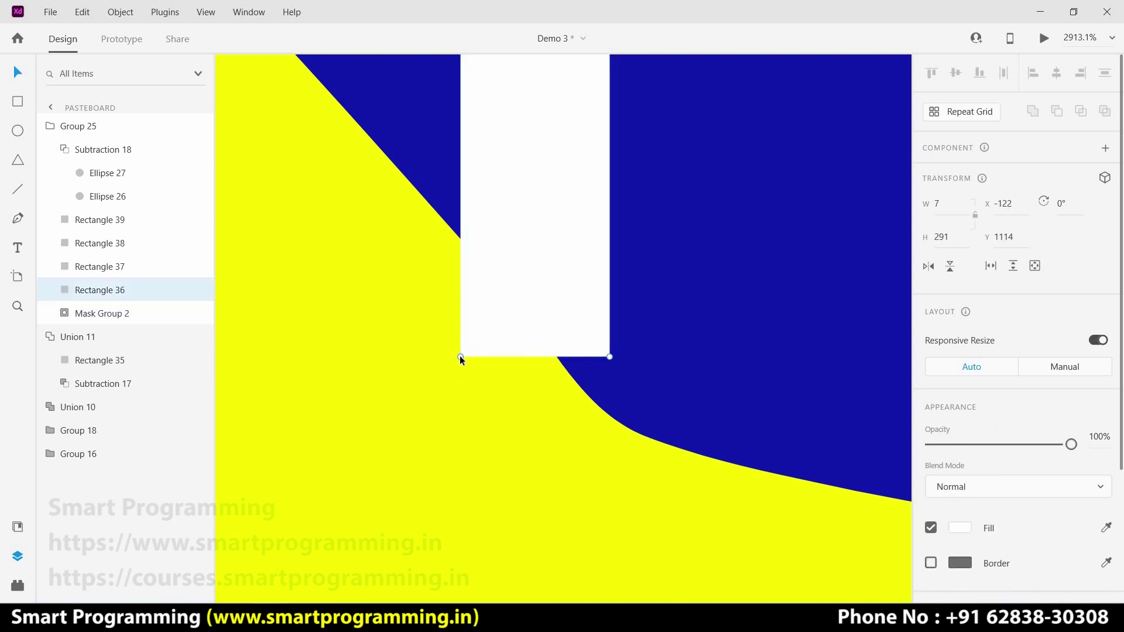
pyautogui.moveTo(460, 356); pyautogui.dragTo(460, 356)
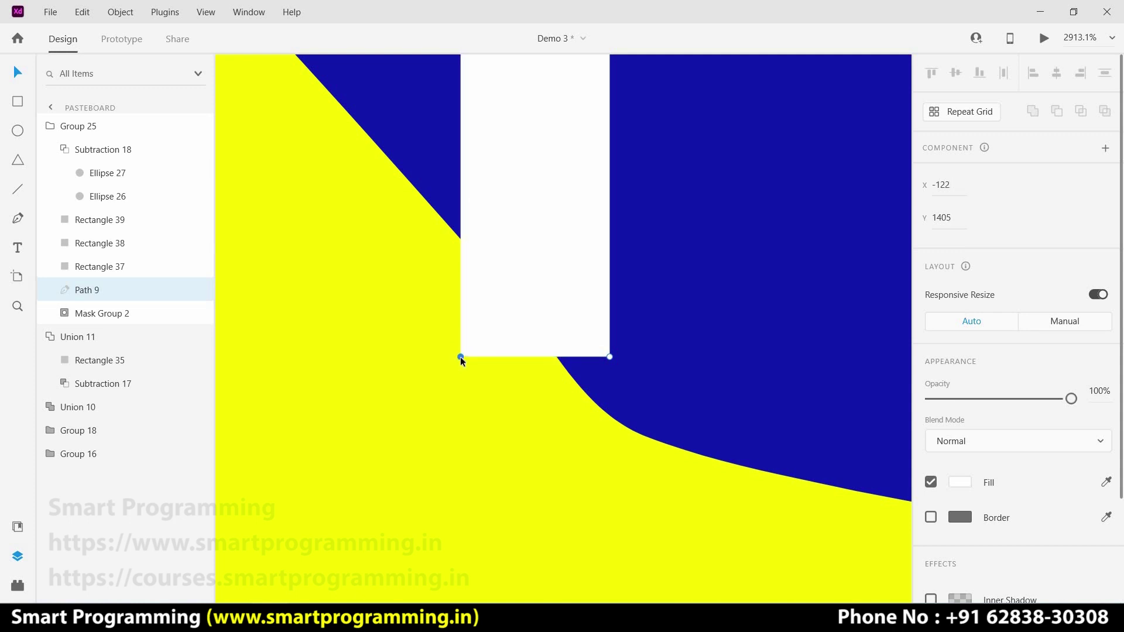
pyautogui.doubleClick(461, 357)
pyautogui.doubleClick(461, 356)
pyautogui.click(462, 241)
pyautogui.moveTo(494, 336); pyautogui.dragTo(527, 317)
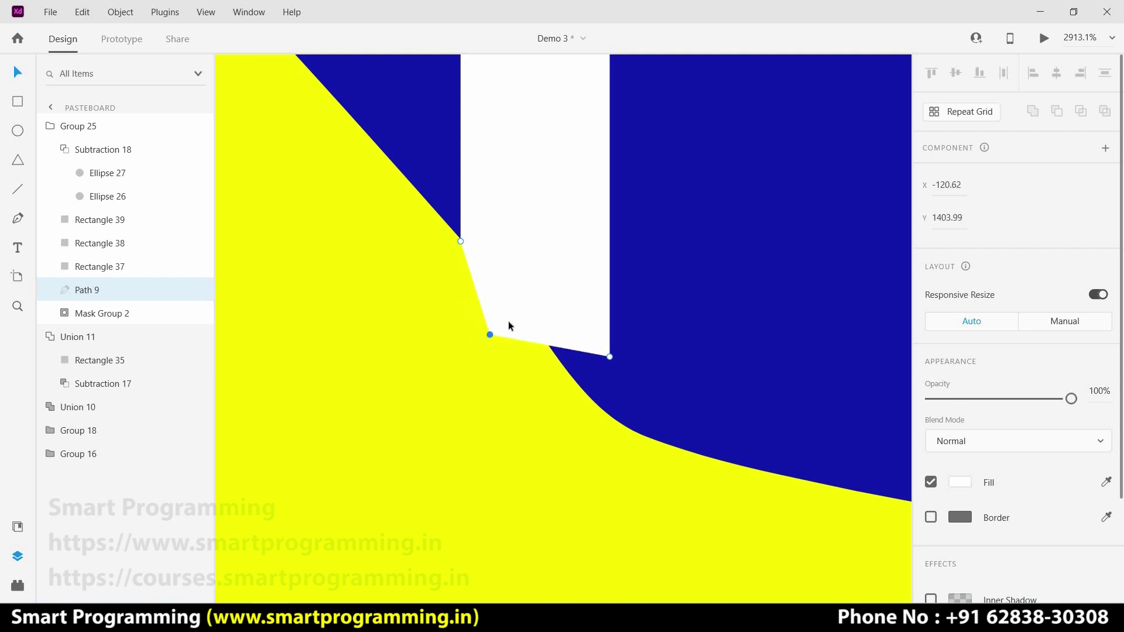
pyautogui.moveTo(527, 316); pyautogui.dragTo(525, 316)
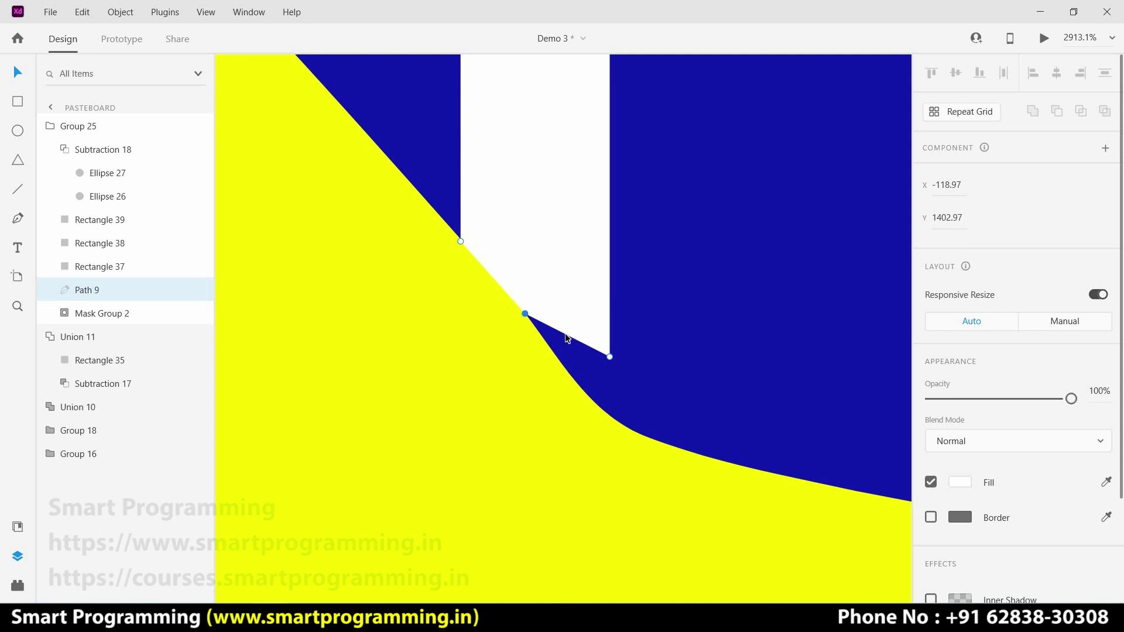
pyautogui.click(566, 334)
# Pull the pole's bottom-right anchor down onto the yellow figure's edge so the base slants
pyautogui.doubleClick(564, 332)
pyautogui.click(608, 359)
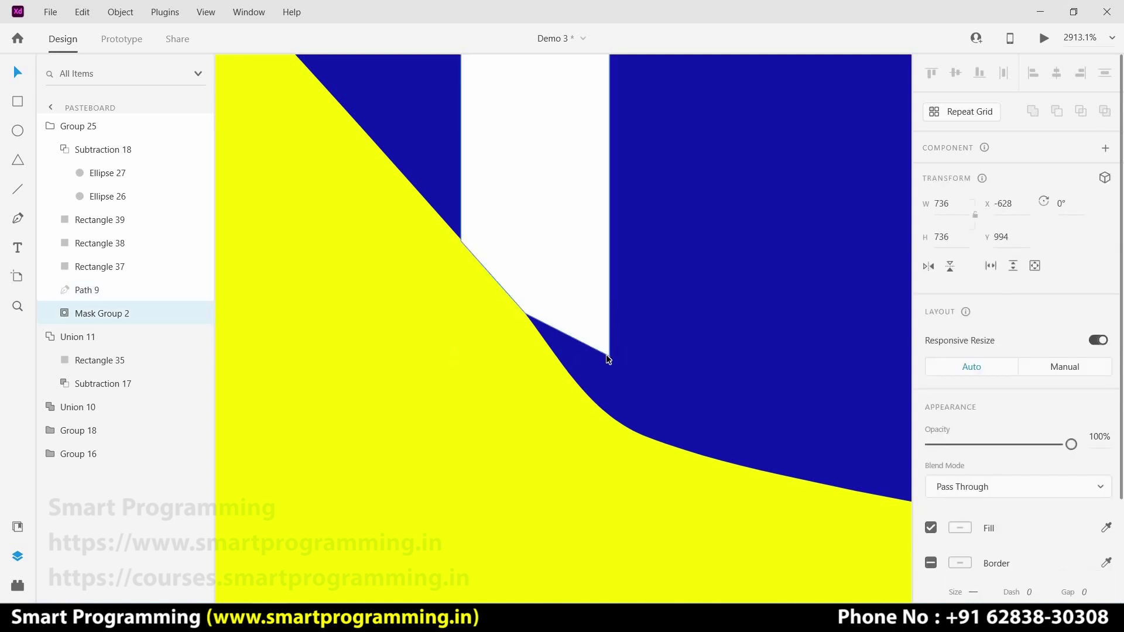
pyautogui.click(609, 357)
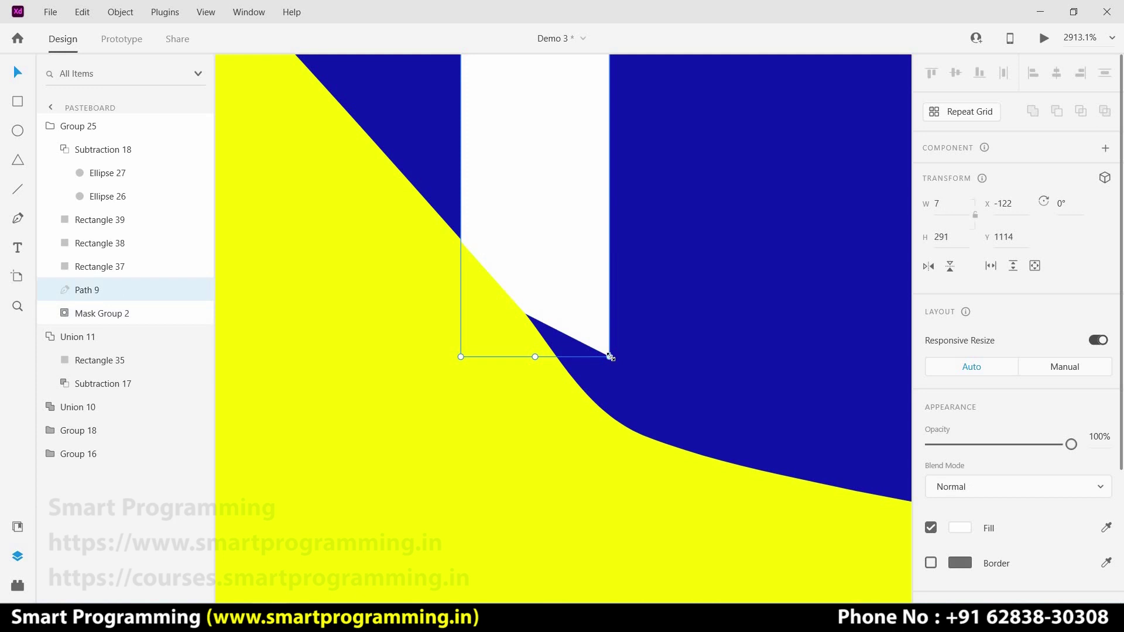
pyautogui.click(611, 359)
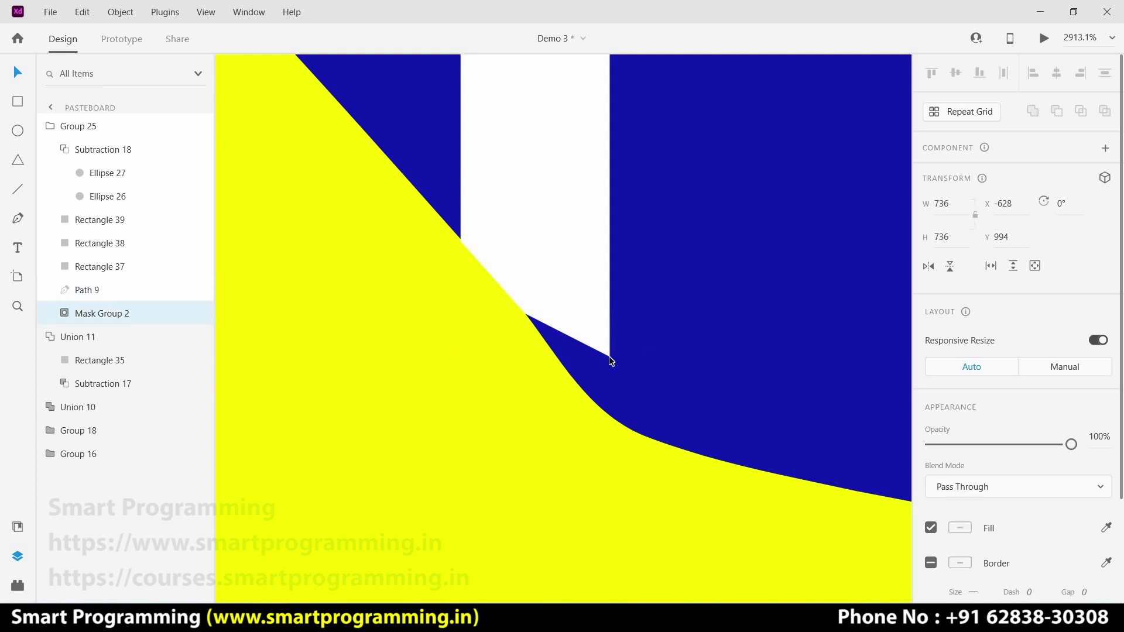
pyautogui.doubleClick(610, 360)
pyautogui.click(597, 353)
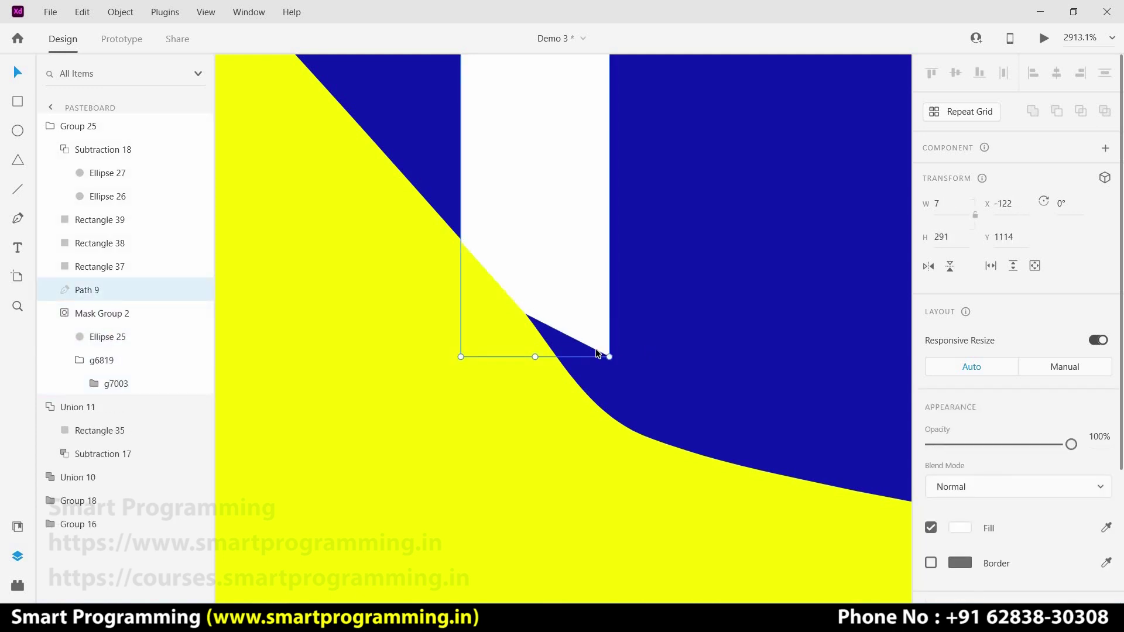
pyautogui.doubleClick(598, 353)
pyautogui.click(610, 355)
pyautogui.moveTo(610, 359); pyautogui.dragTo(606, 415)
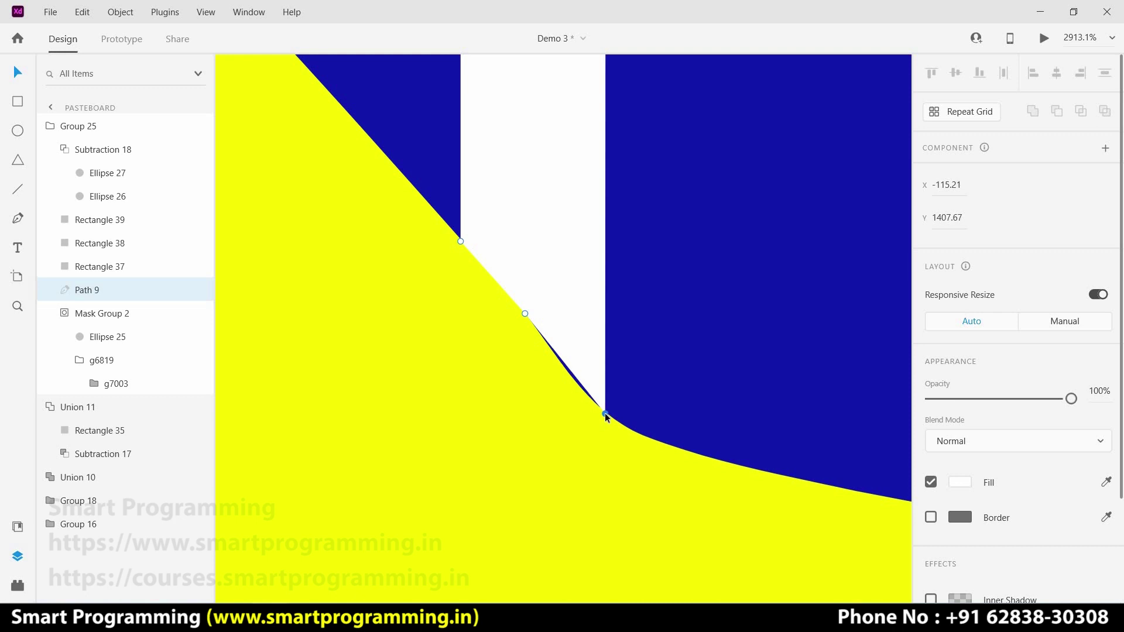
pyautogui.click(629, 384)
pyautogui.scroll(-3, 686, 306)
# Marquee-select all the badge's parts and group them with Ctrl+G into Group 26
pyautogui.scroll(-3, 657, 314)
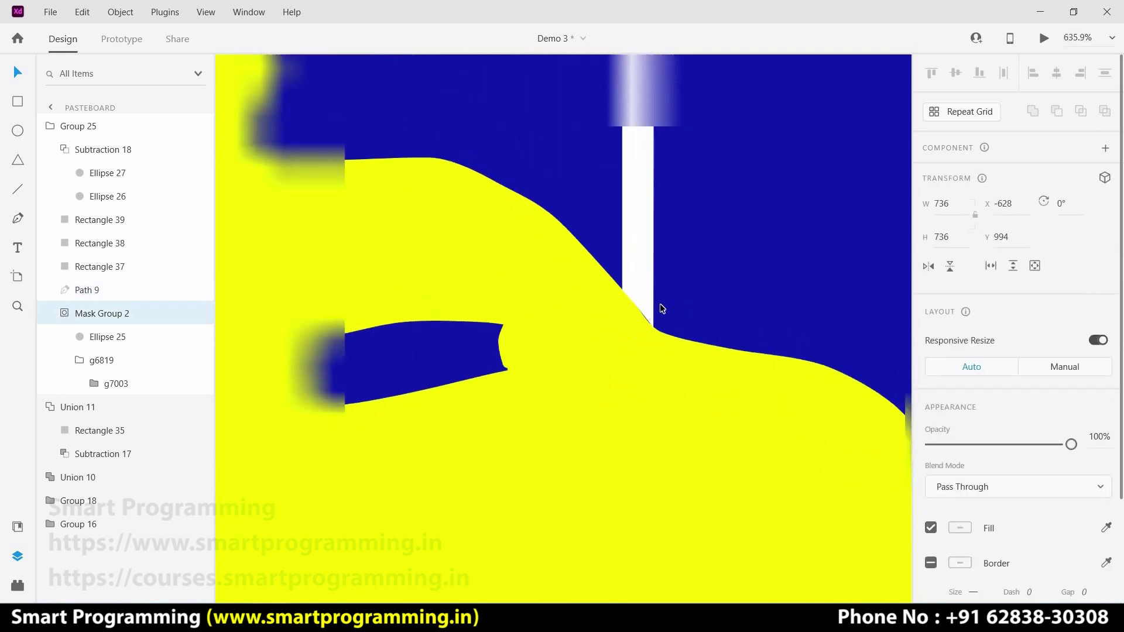
pyautogui.scroll(-3, 670, 304)
pyautogui.scroll(-2, 715, 294)
pyautogui.scroll(-2, 715, 294)
pyautogui.scroll(-2, 732, 287)
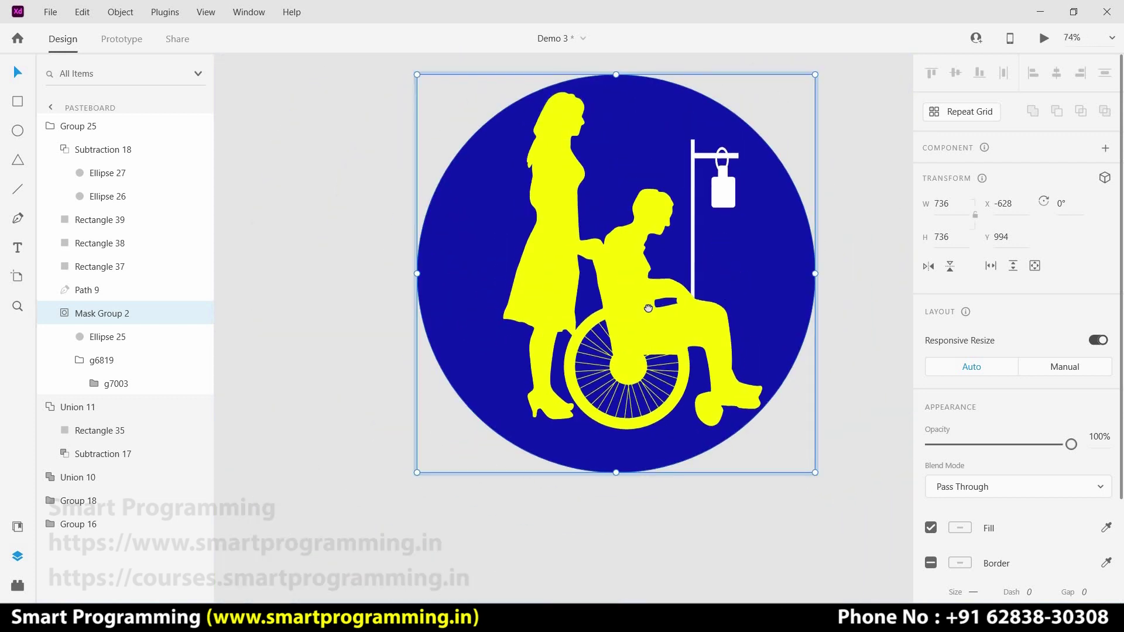
pyautogui.scroll(2, 651, 322)
pyautogui.hscroll(2, 659, 297)
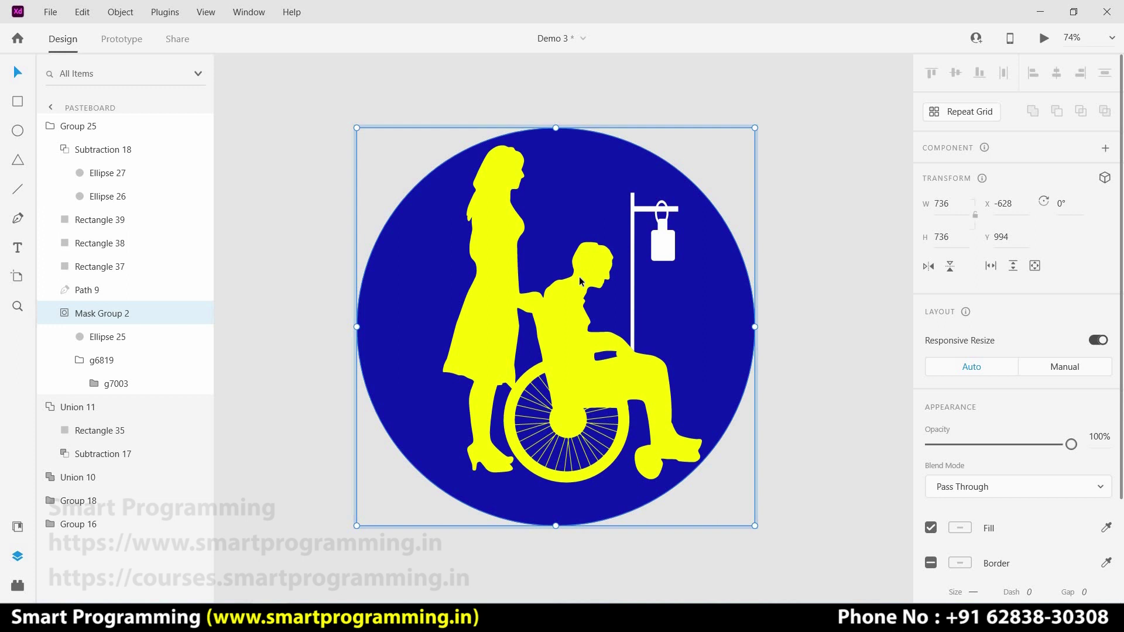
pyautogui.scroll(2, 578, 277)
pyautogui.scroll(5, 583, 282)
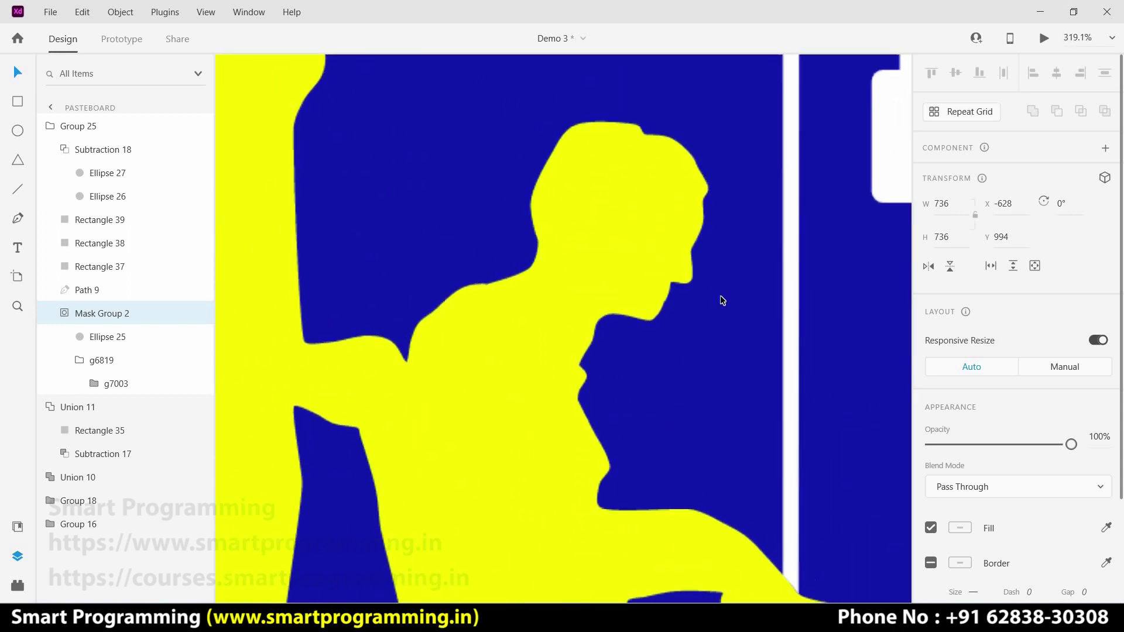
pyautogui.scroll(3, 721, 296)
pyautogui.scroll(2, 661, 284)
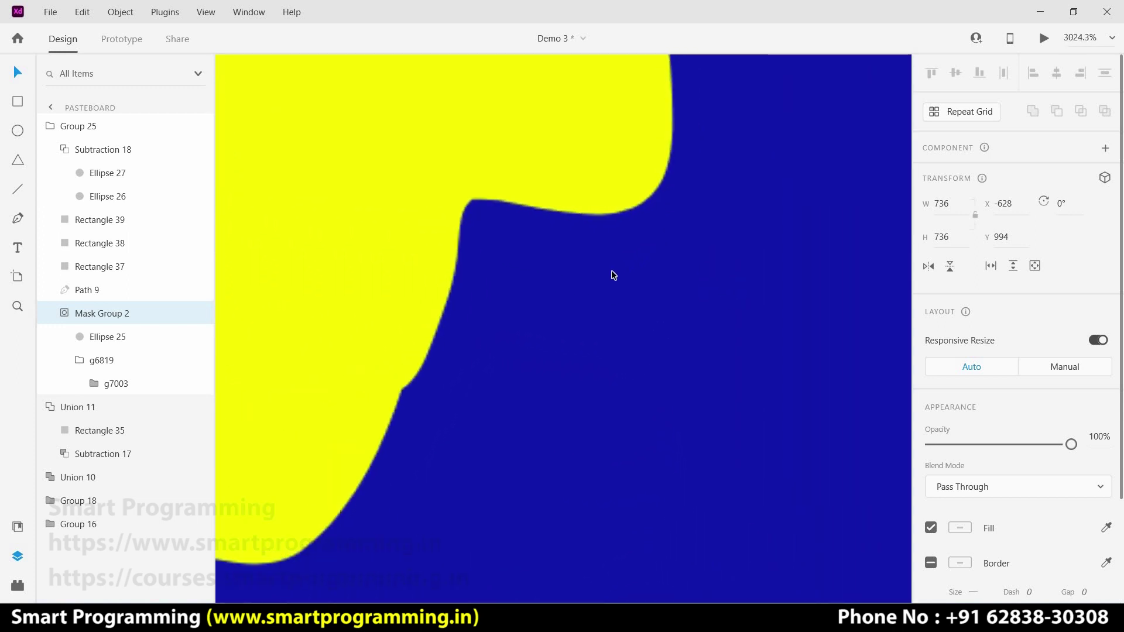
pyautogui.scroll(-3, 616, 275)
pyautogui.scroll(-3, 616, 272)
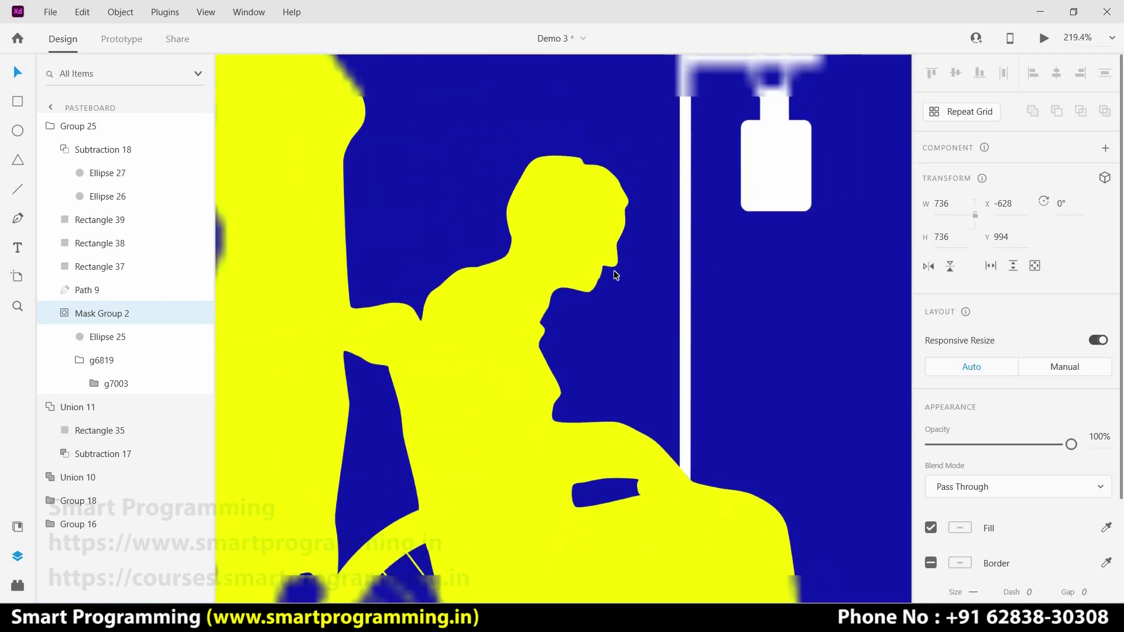
pyautogui.scroll(-4, 617, 265)
pyautogui.moveTo(783, 202); pyautogui.dragTo(431, 379)
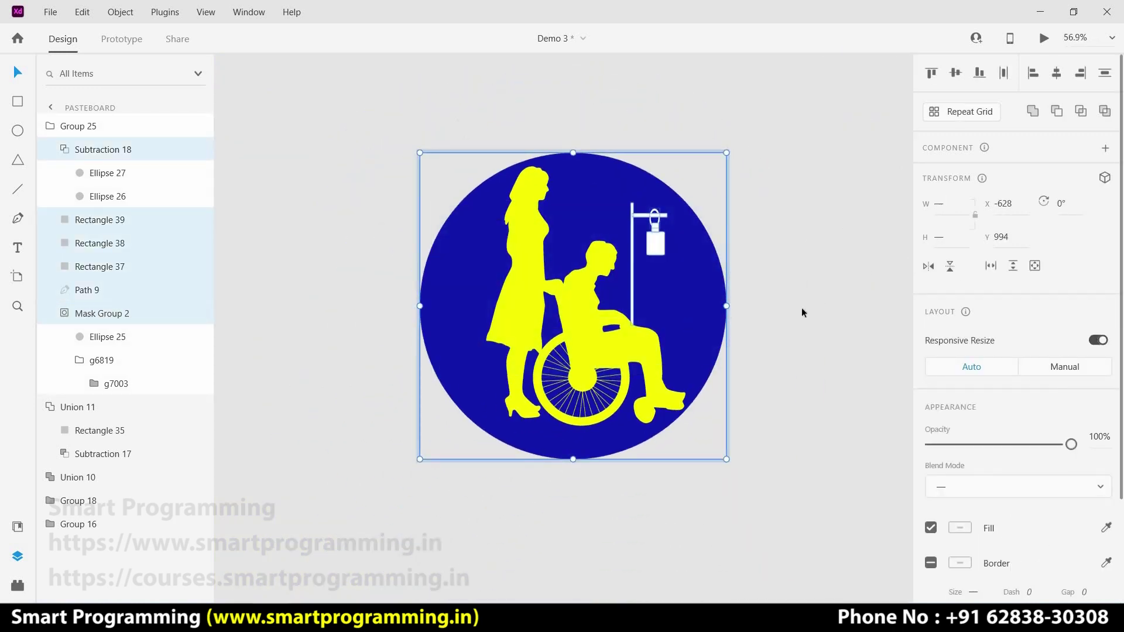
pyautogui.hotkey('ctrl', 'g')
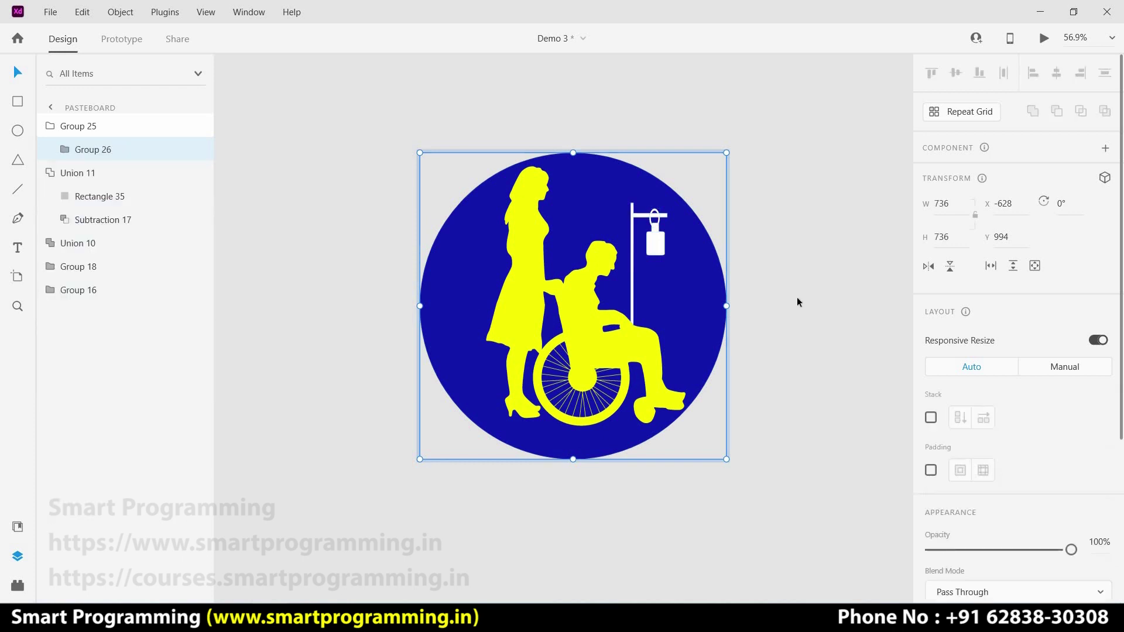
pyautogui.click(779, 266)
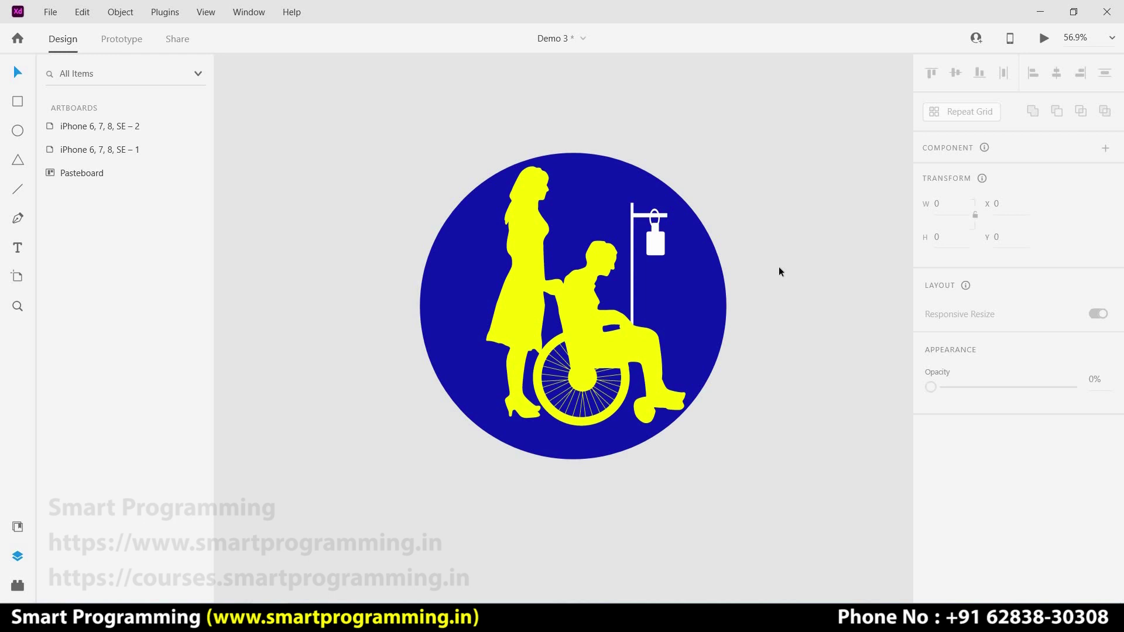
# Recentre the finished badge on the canvas and switch to Firefox
pyautogui.scroll(2, 719, 331)
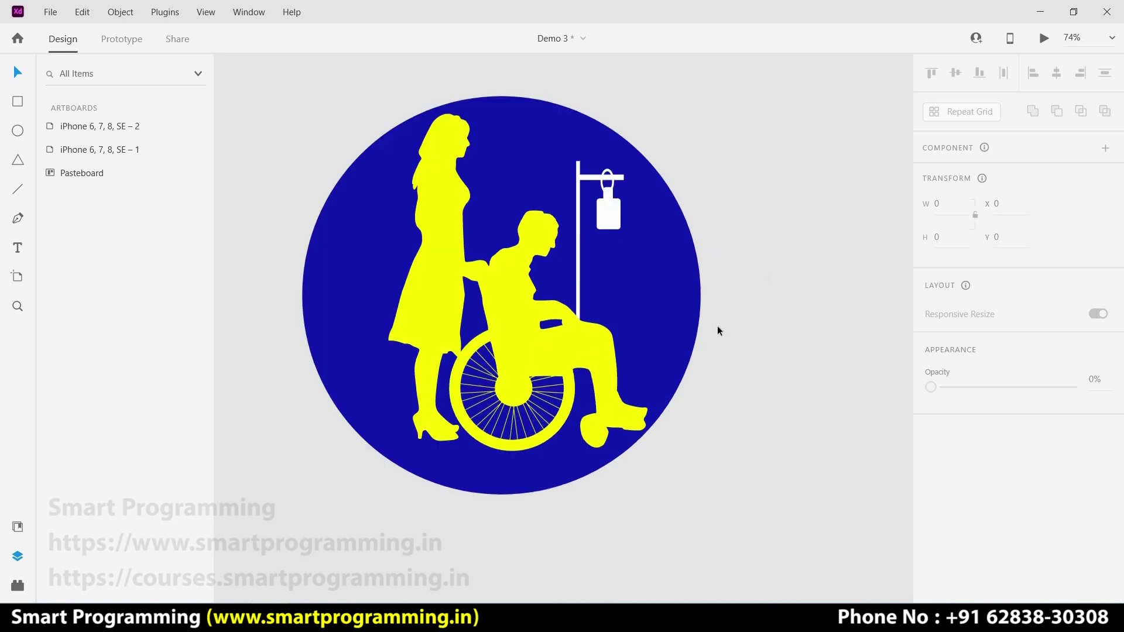
pyautogui.moveTo(765, 354); pyautogui.dragTo(807, 362)
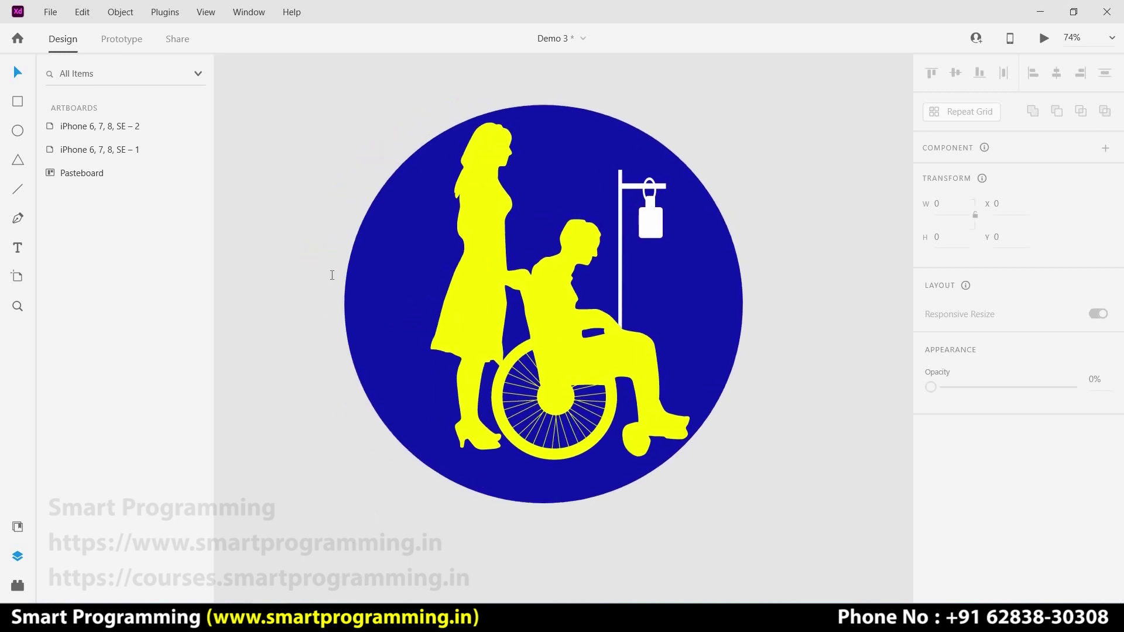
pyautogui.hotkey('alt', 'Tab')
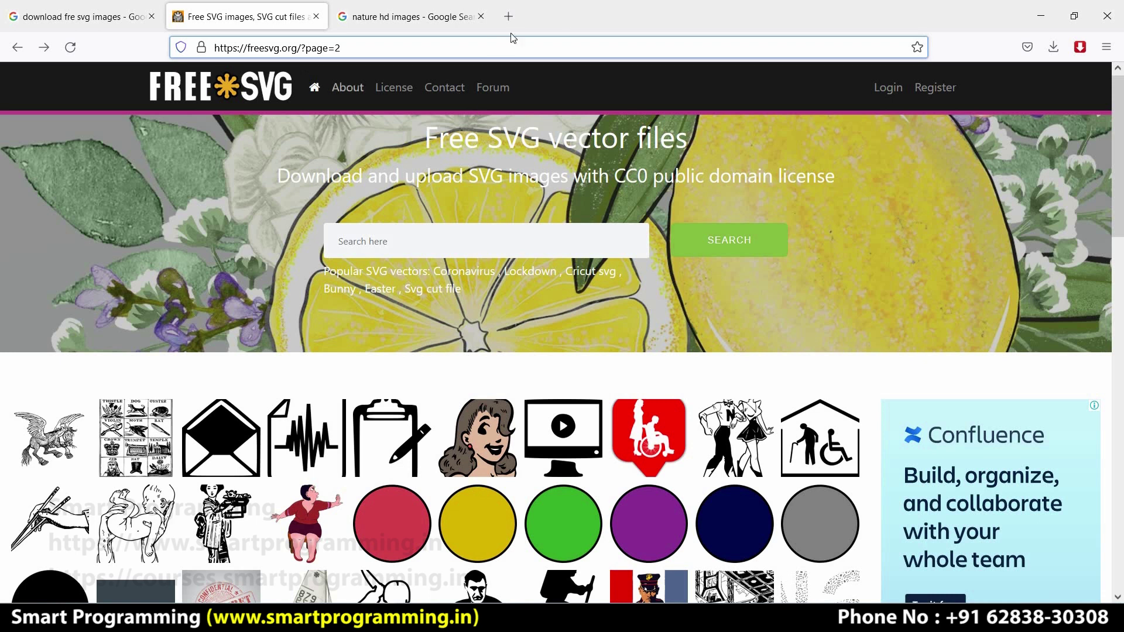
# Open the Freepik free SVG result in a new tab, then go back to Google's results
pyautogui.click(261, 65)
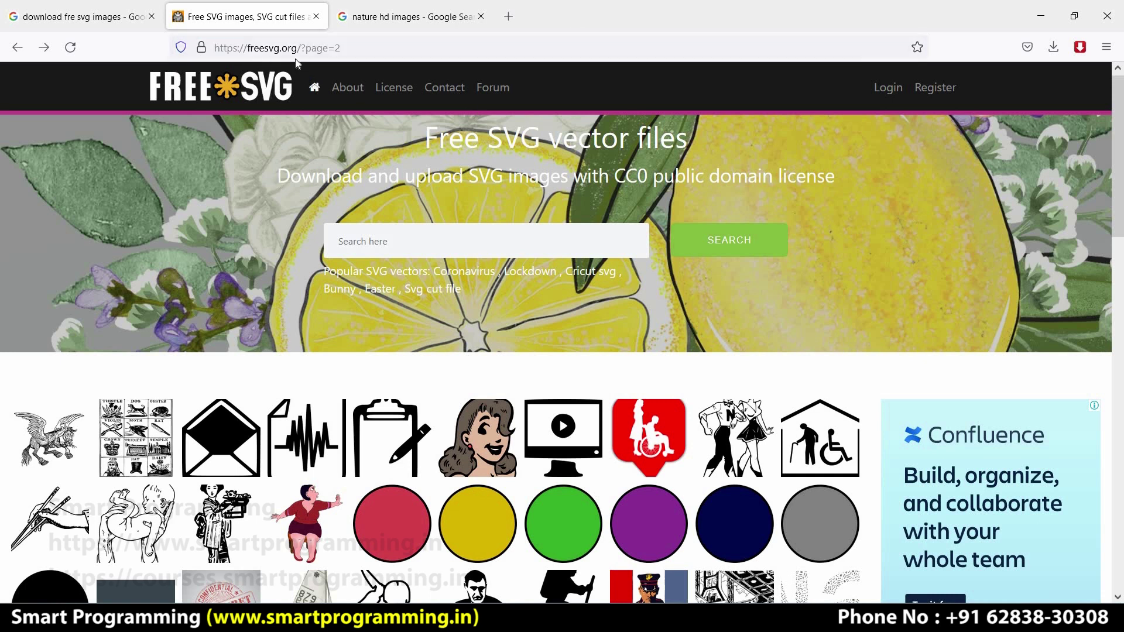
pyautogui.scroll(-3, 335, 293)
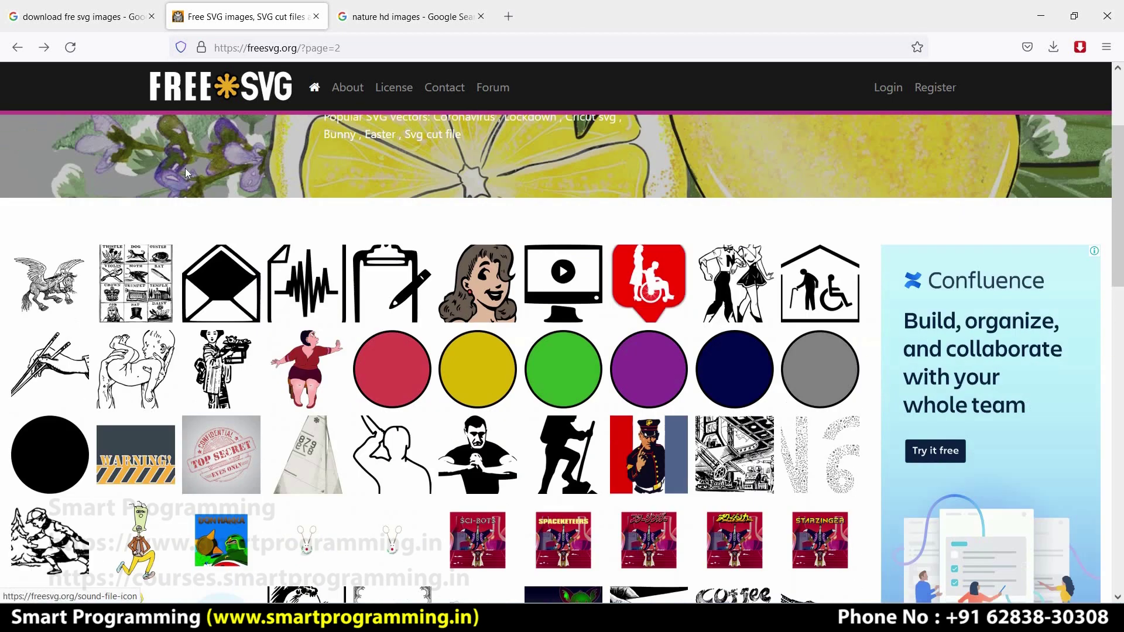
pyautogui.click(115, 23)
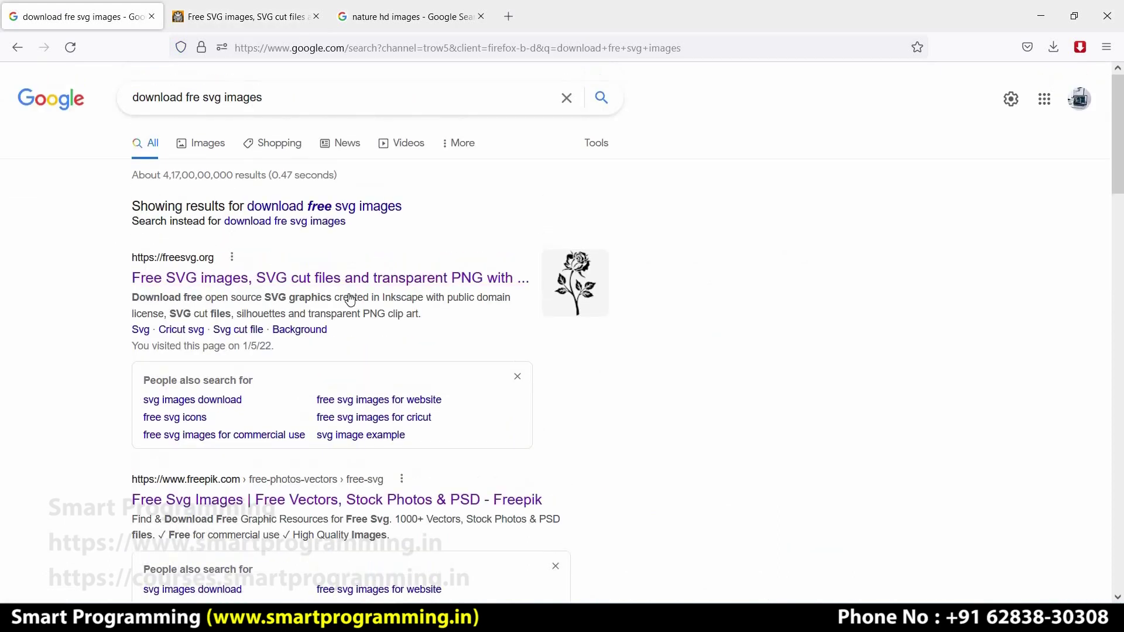
pyautogui.scroll(-3, 328, 310)
pyautogui.click(251, 353)
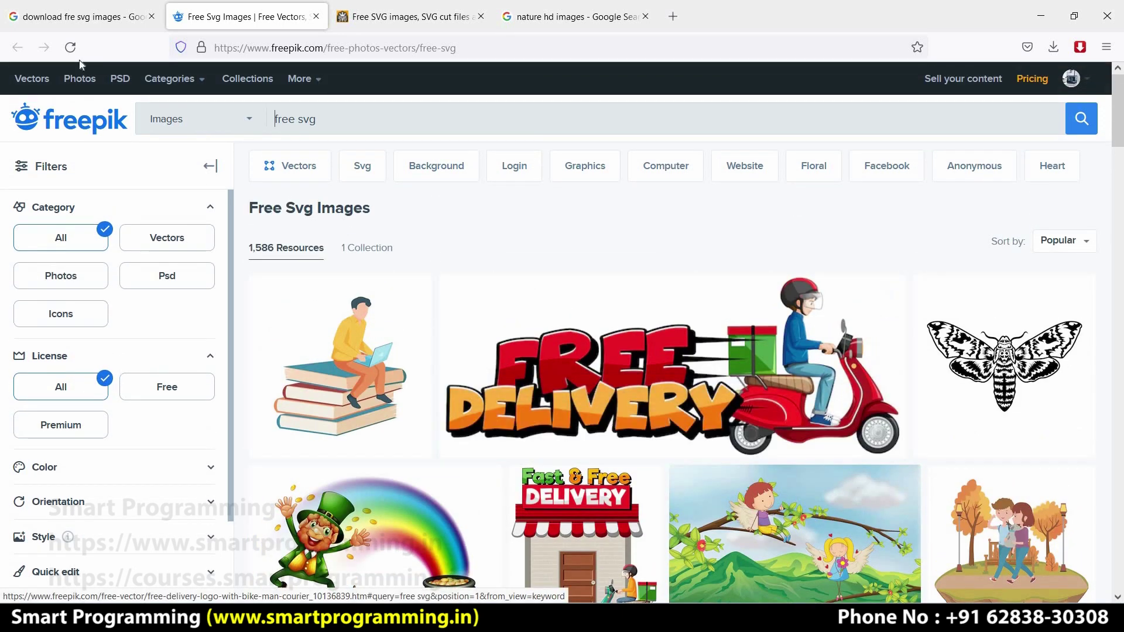
pyautogui.click(66, 21)
pyautogui.scroll(-4, 328, 296)
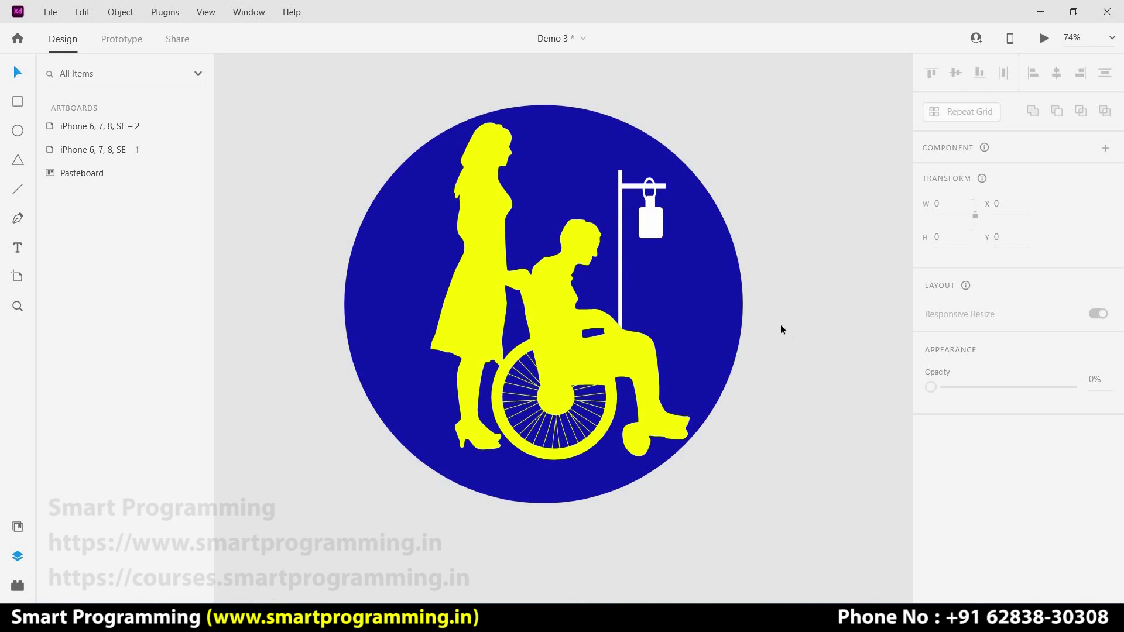
# Delete the wheelchair illustration group (Group 25) from the pasteboard
pyautogui.scroll(-2, 781, 324)
pyautogui.scroll(2, 781, 325)
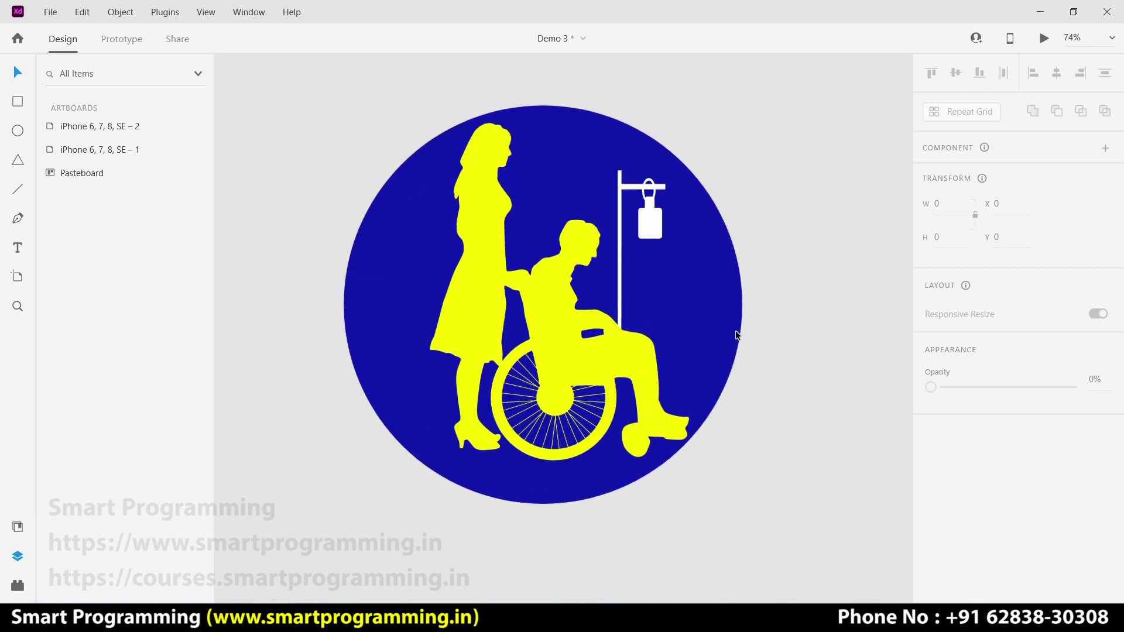
pyautogui.scroll(2, 736, 335)
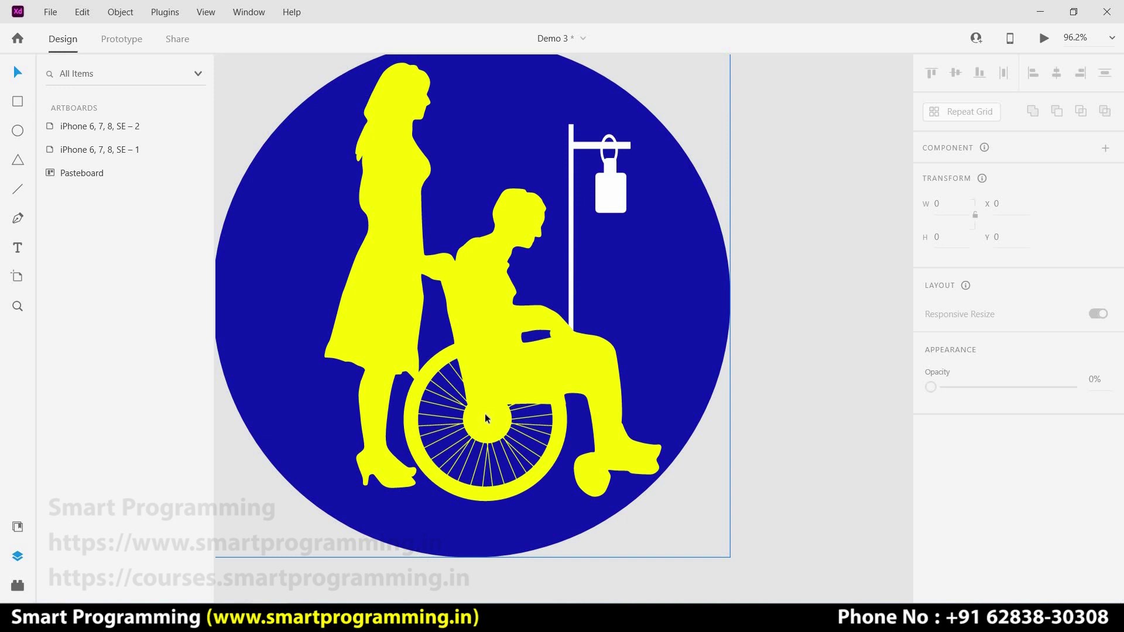
pyautogui.click(588, 489)
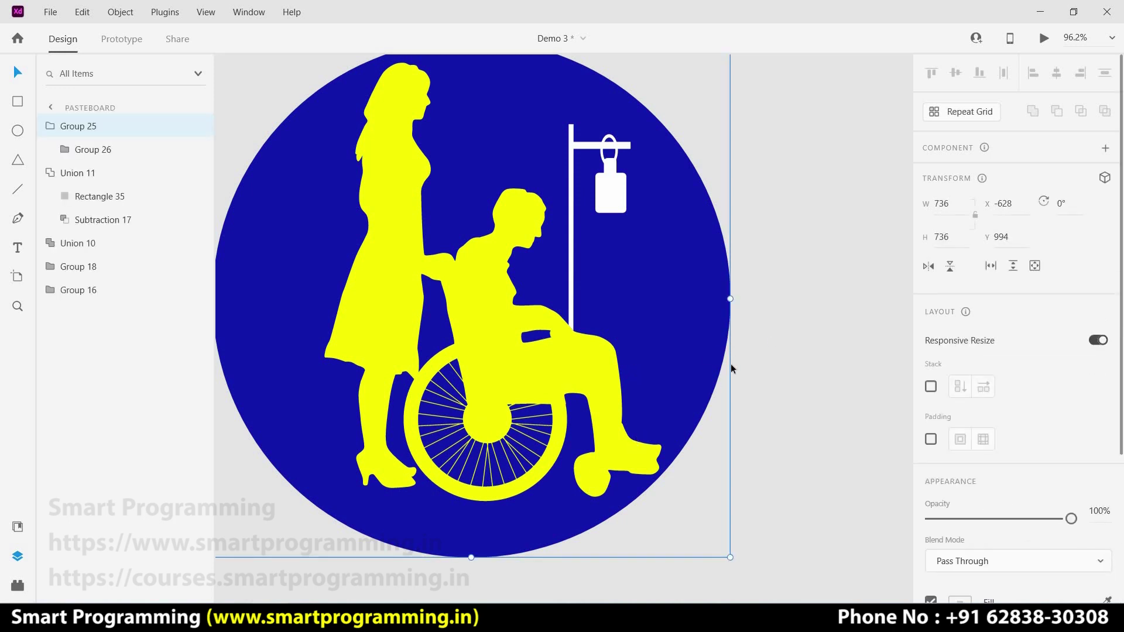
pyautogui.click(746, 364)
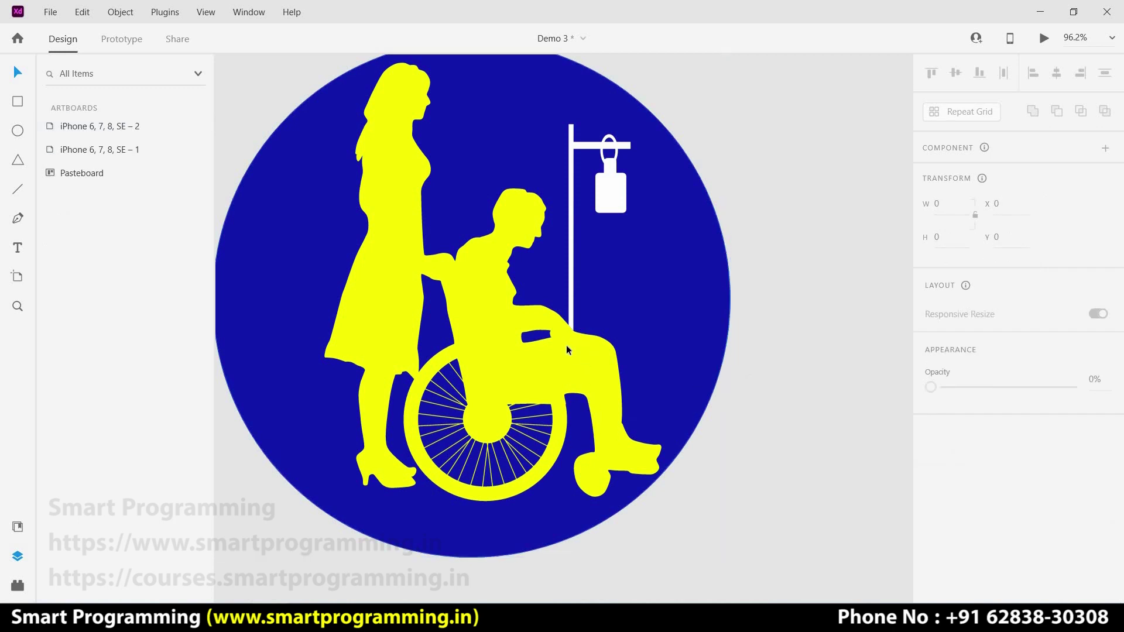
pyautogui.scroll(-2, 567, 345)
pyautogui.moveTo(662, 329); pyautogui.dragTo(692, 320)
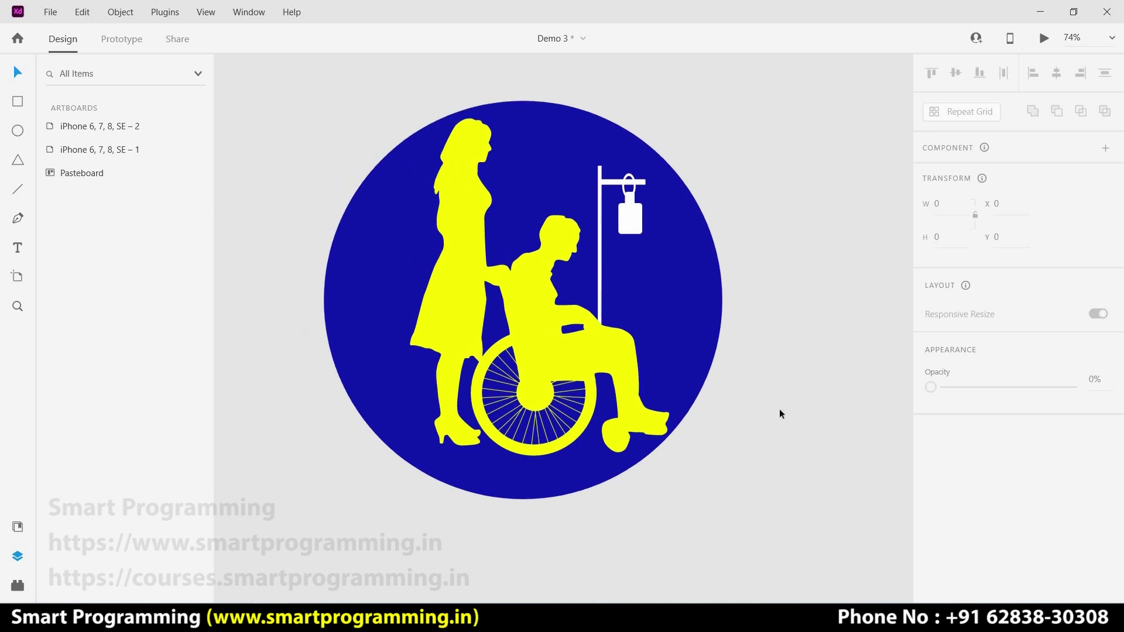
pyautogui.scroll(-1, 724, 332)
pyautogui.click(724, 332)
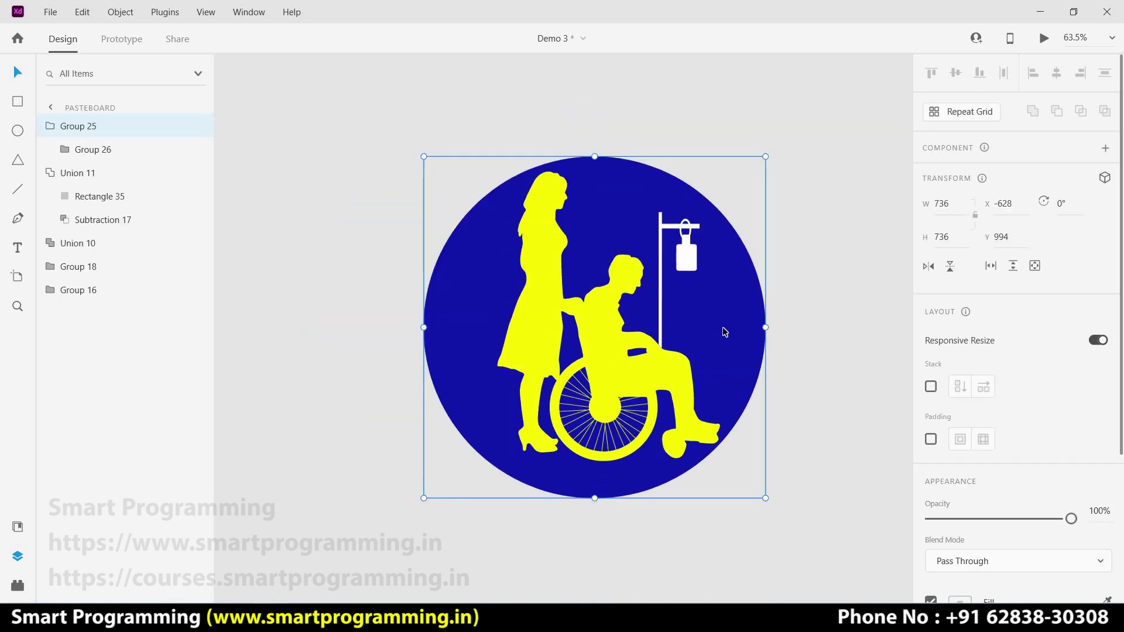
pyautogui.press('Delete')
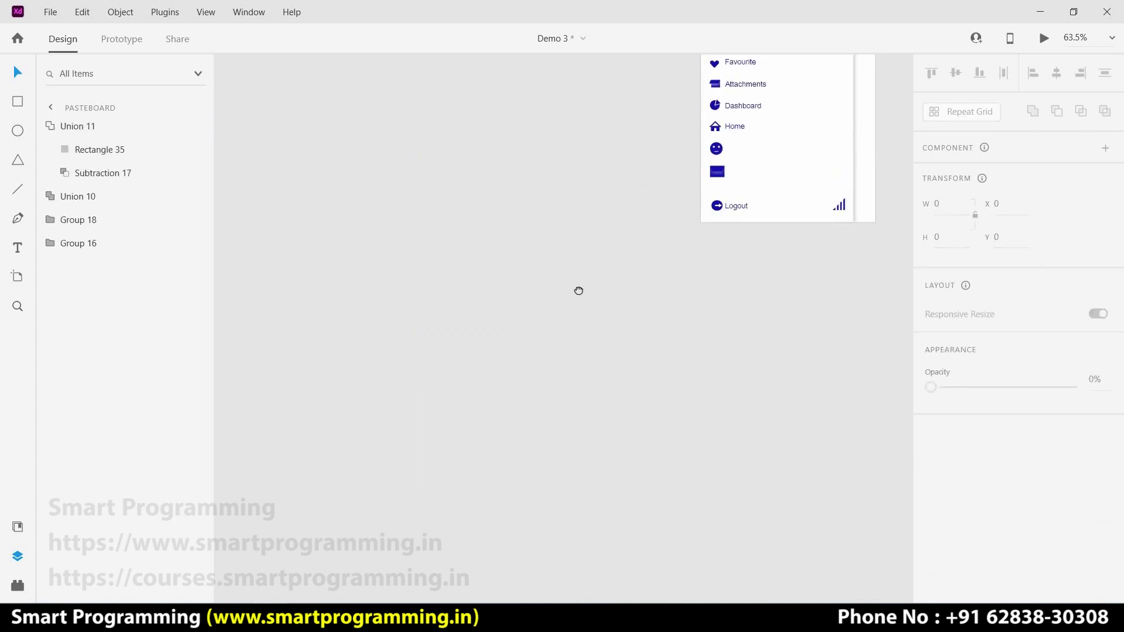
# Delete the Union 11 and Union 10 shapes together
pyautogui.click(406, 268)
pyautogui.keyDown('shift'); pyautogui.click(406, 249); pyautogui.keyUp('shift')
pyautogui.press('Delete')
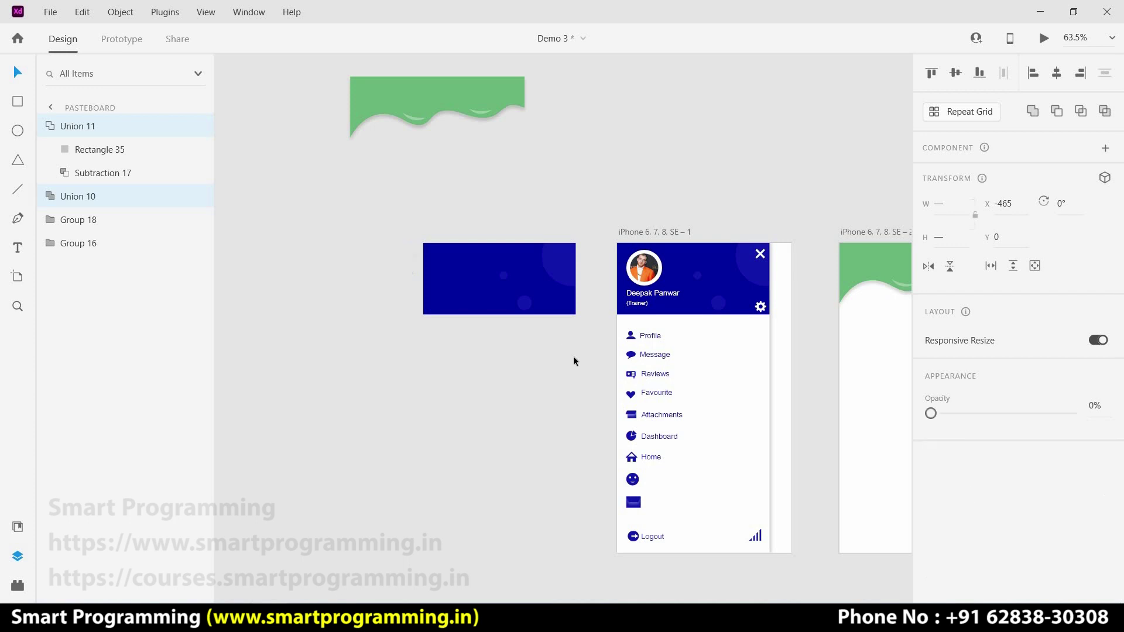
pyautogui.scroll(-2, 702, 469)
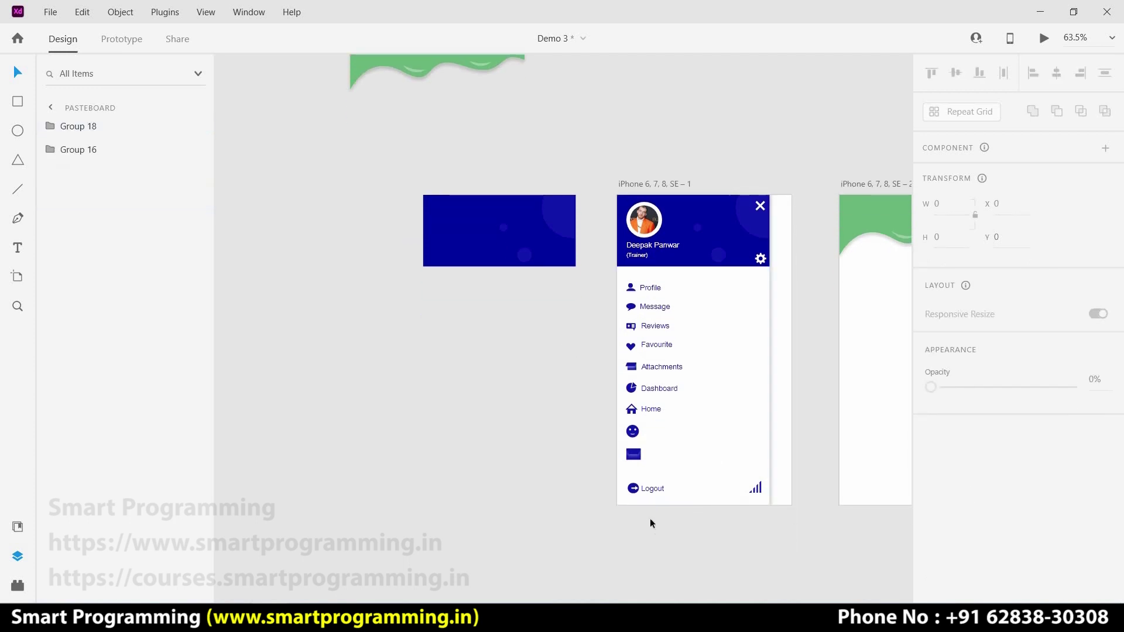
# Place the green wave and blue rectangle side by side above the artboards
pyautogui.hotkey('ctrl', 'a')
pyautogui.click(720, 547)
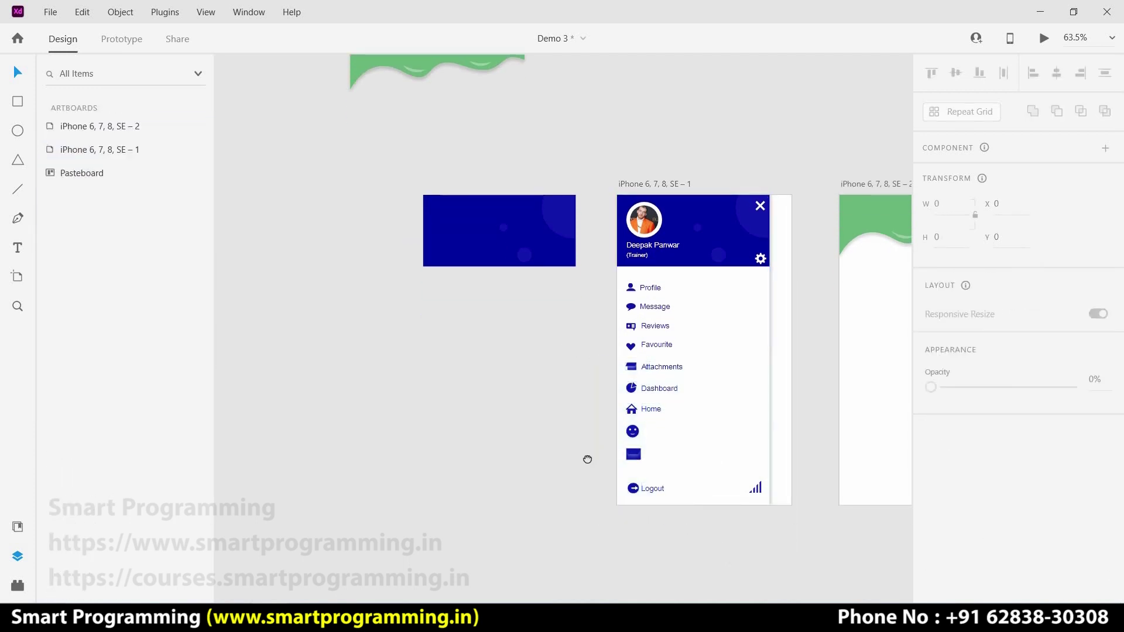
pyautogui.scroll(-3, 588, 456)
pyautogui.hscroll(4, 588, 457)
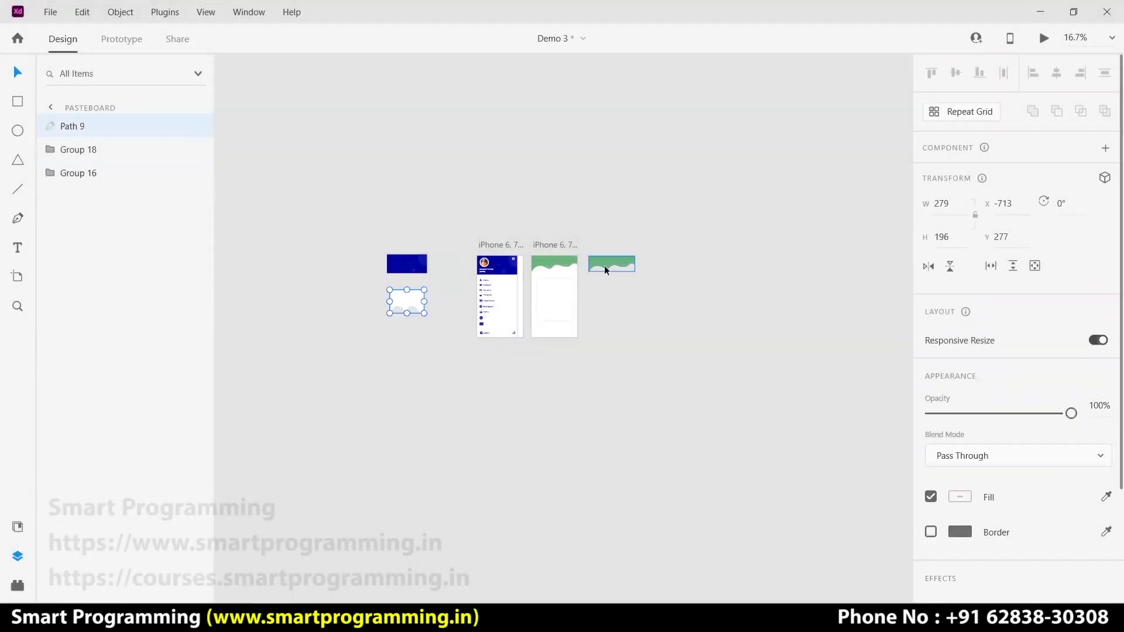
pyautogui.moveTo(605, 265); pyautogui.dragTo(408, 234)
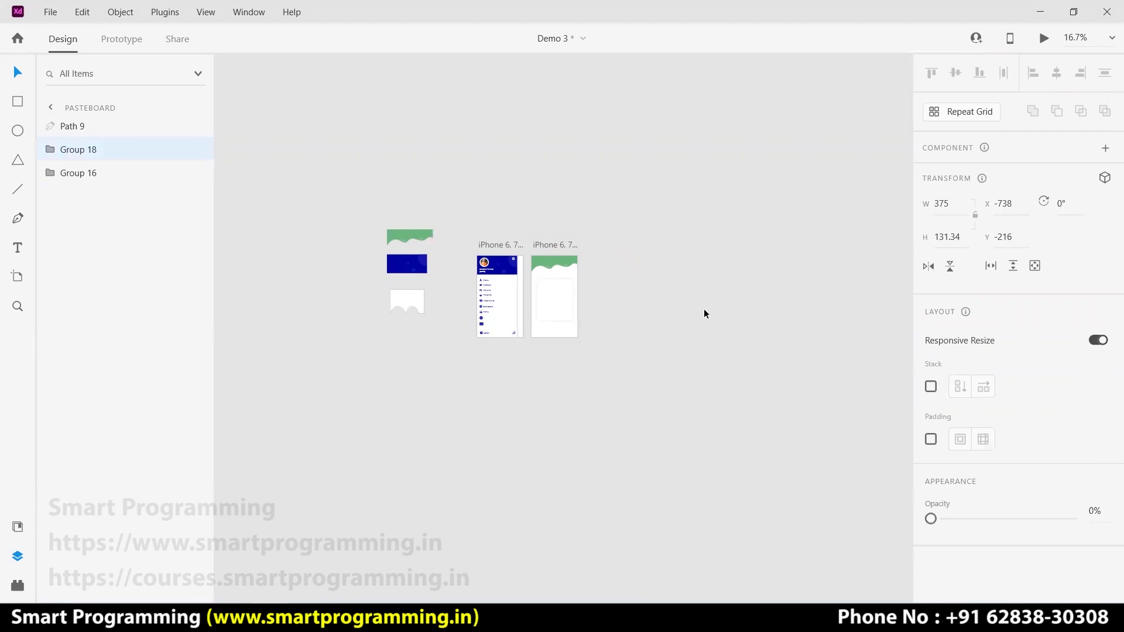
pyautogui.click(588, 310)
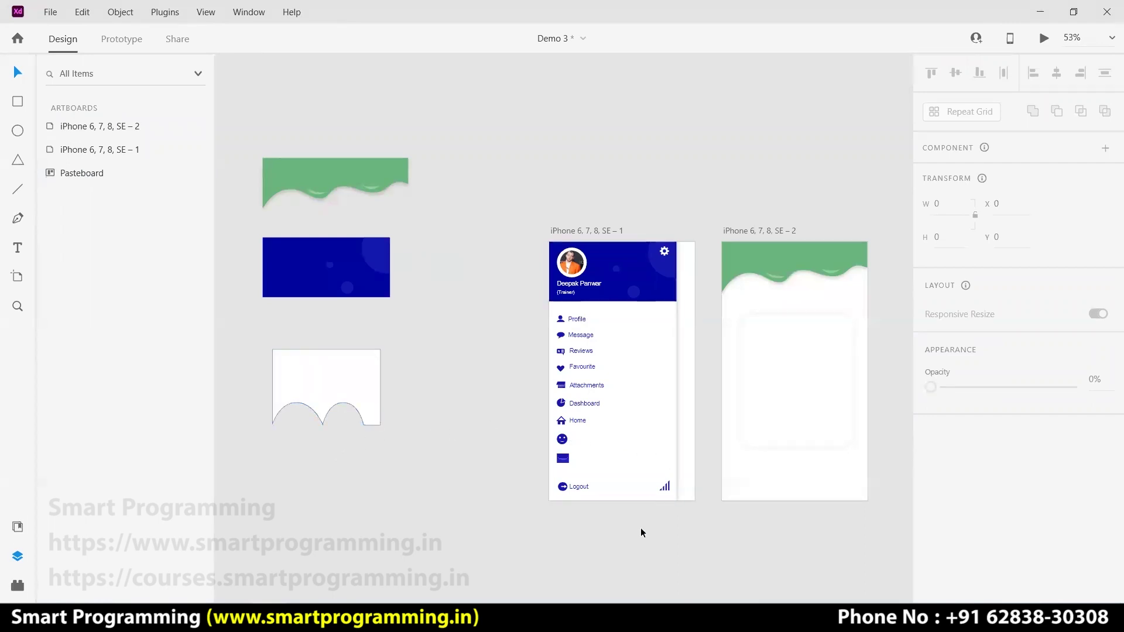
pyautogui.moveTo(641, 528); pyautogui.dragTo(781, 364)
pyautogui.click(736, 505)
pyautogui.moveTo(733, 507)
pyautogui.mouseDown()
pyautogui.moveTo(592, 527)
pyautogui.moveTo(577, 517)
pyautogui.moveTo(728, 514)
pyautogui.mouseUp()
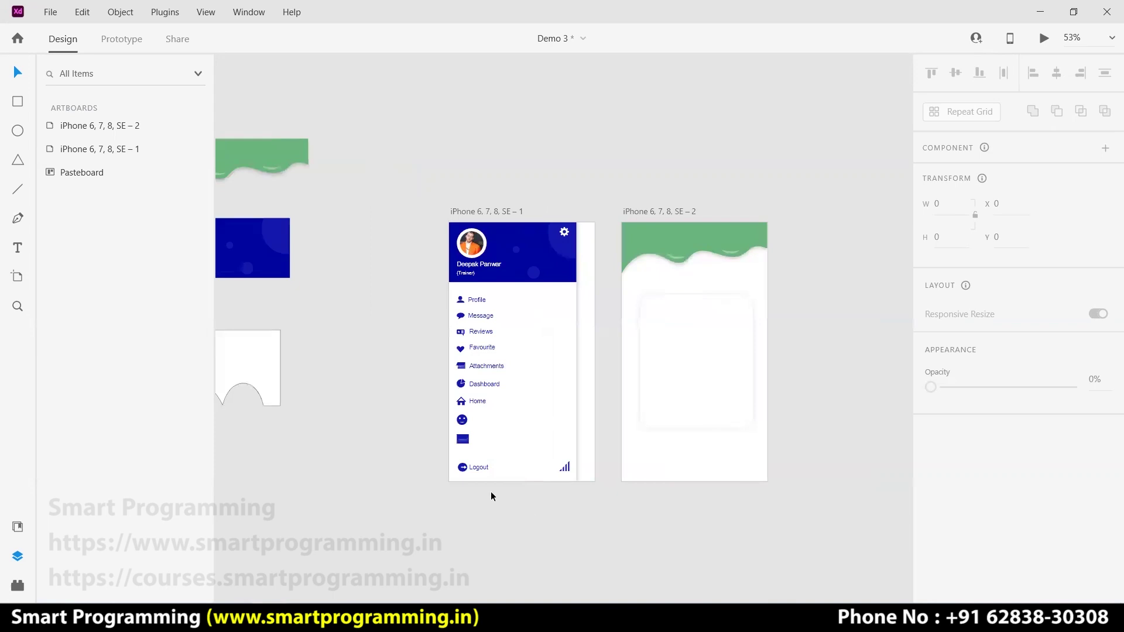
pyautogui.moveTo(269, 152); pyautogui.dragTo(329, 81)
pyautogui.moveTo(252, 246)
pyautogui.mouseDown()
pyautogui.moveTo(518, 105)
pyautogui.moveTo(524, 117)
pyautogui.mouseUp()
# Delete the white arches shape, Path 9
pyautogui.moveTo(266, 364); pyautogui.dragTo(330, 366)
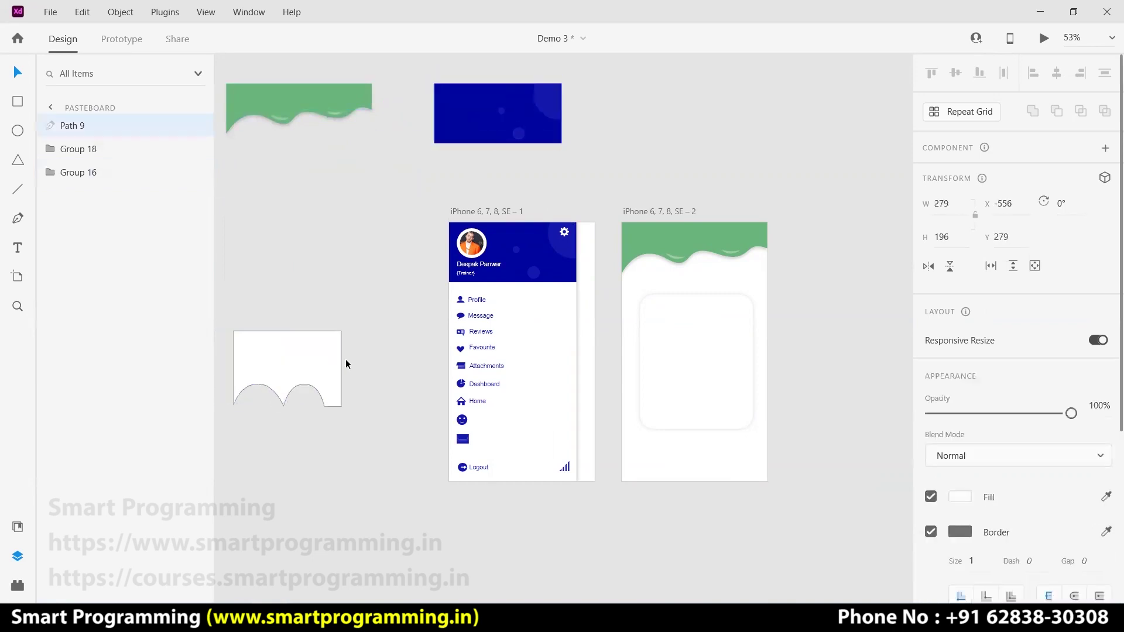
pyautogui.press('Delete')
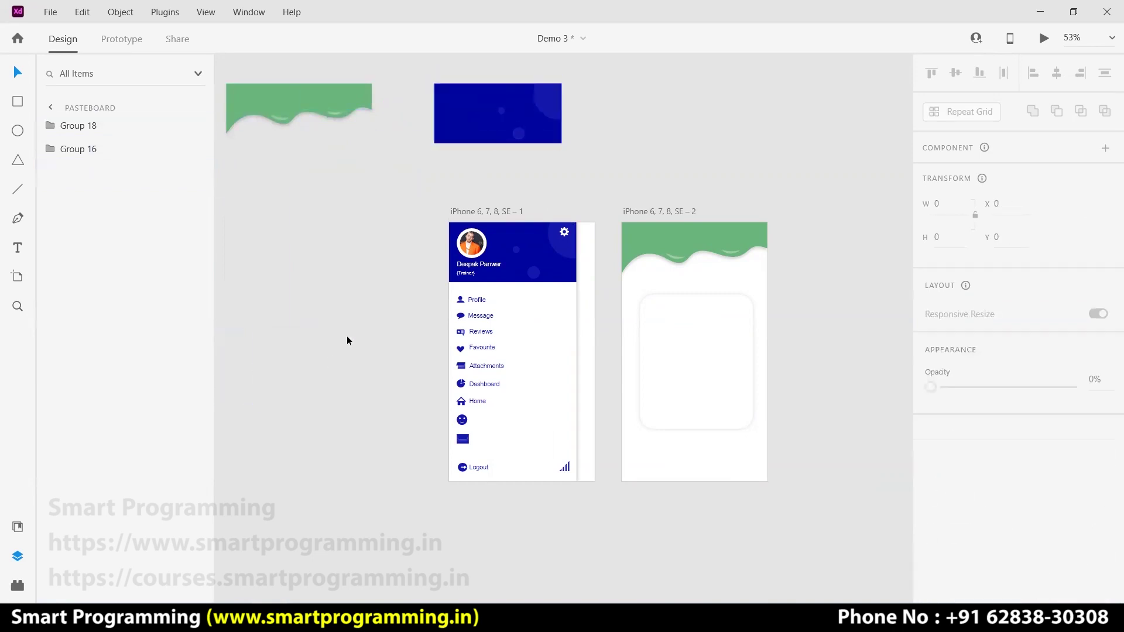
pyautogui.moveTo(417, 498)
pyautogui.mouseDown()
pyautogui.moveTo(556, 513)
pyautogui.moveTo(540, 503)
pyautogui.mouseUp()
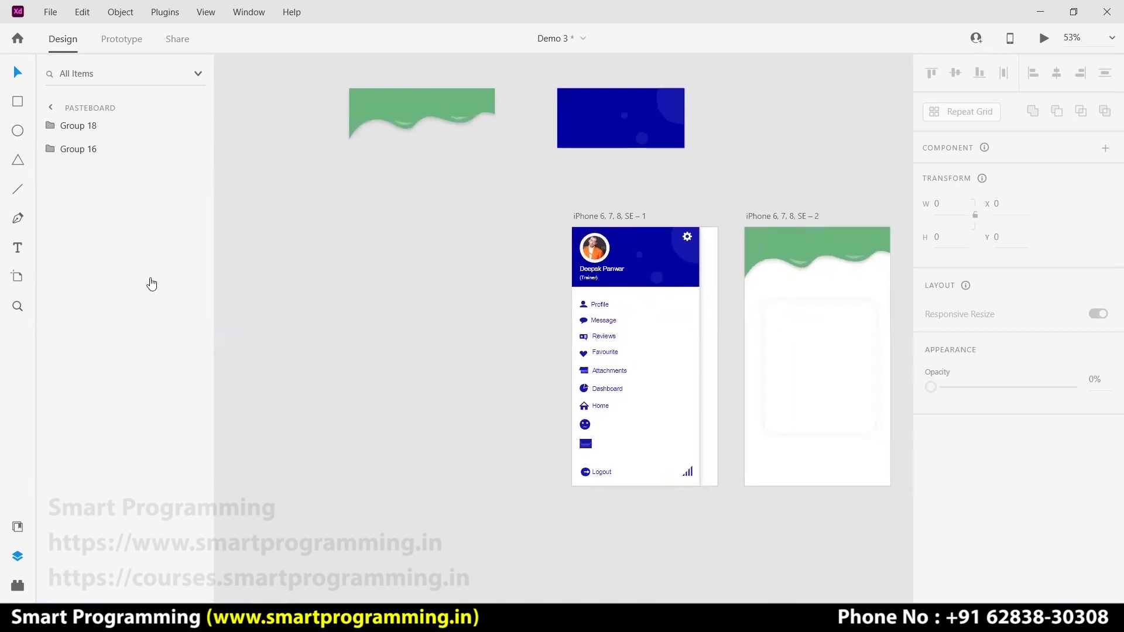
pyautogui.click(17, 277)
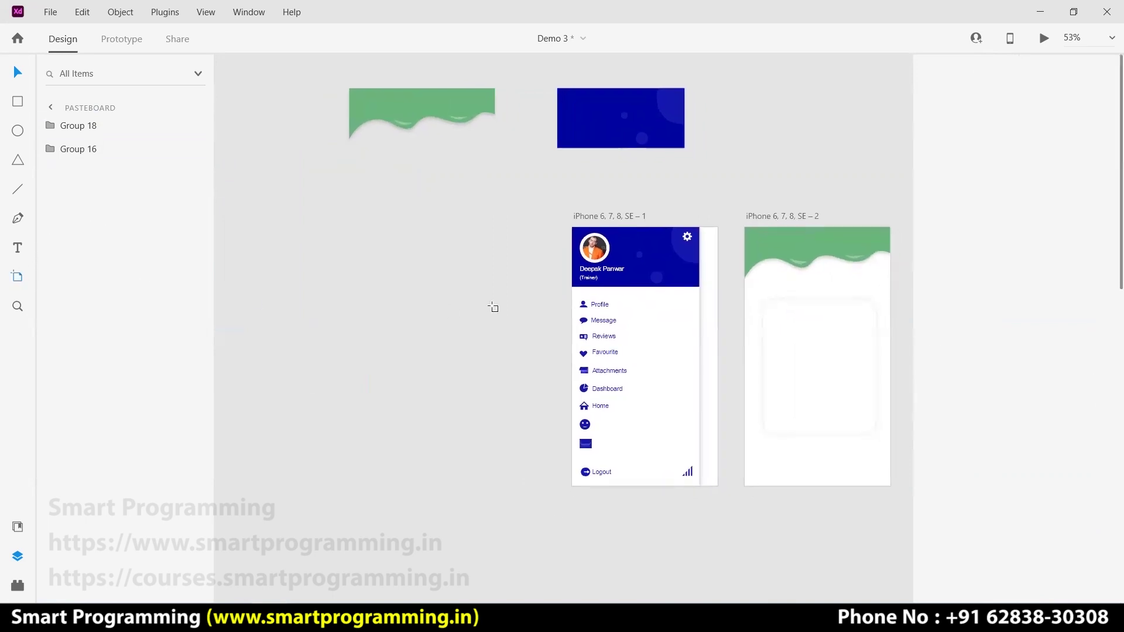
# Replace an accidental iPhone 12 artboard with an iPhone 6/7/8/SE artboard
pyautogui.click(396, 283)
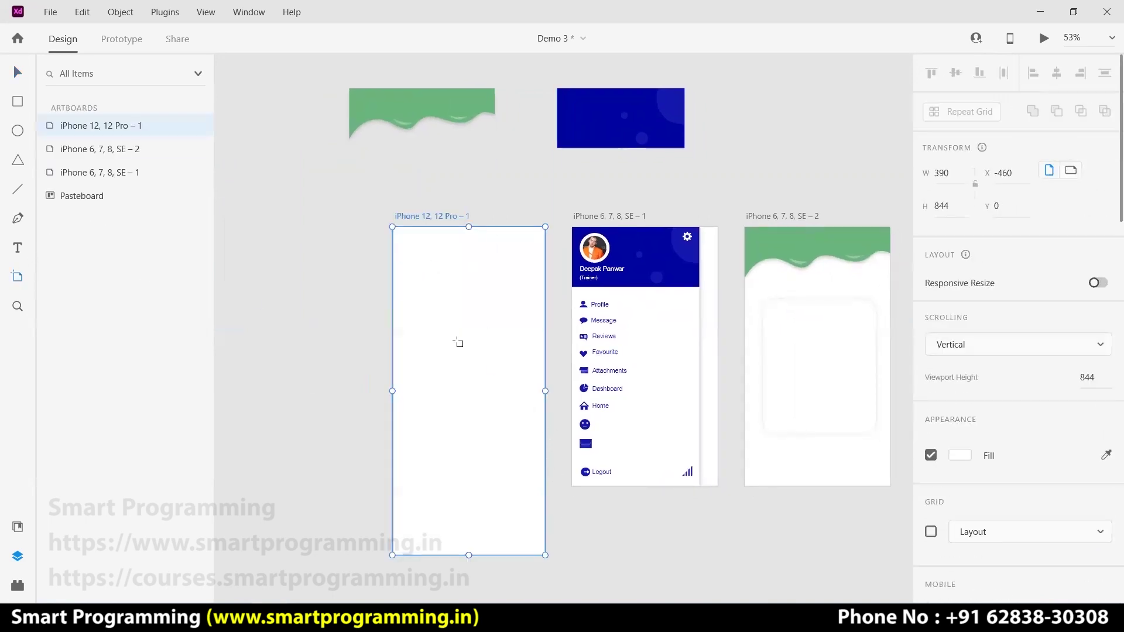
pyautogui.click(18, 74)
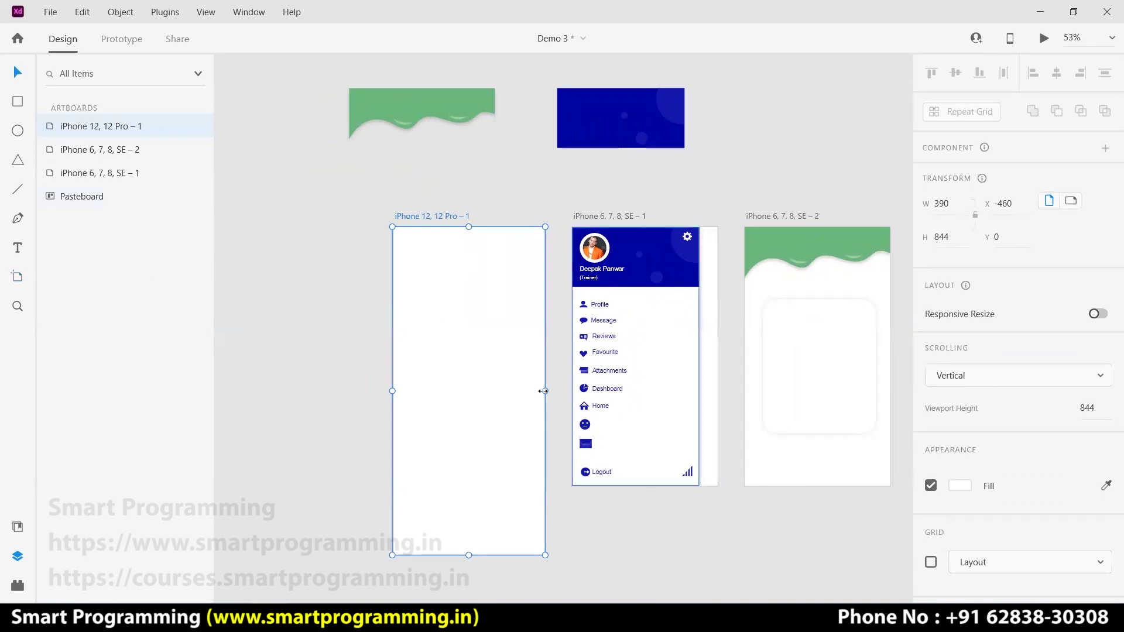
pyautogui.press('Delete')
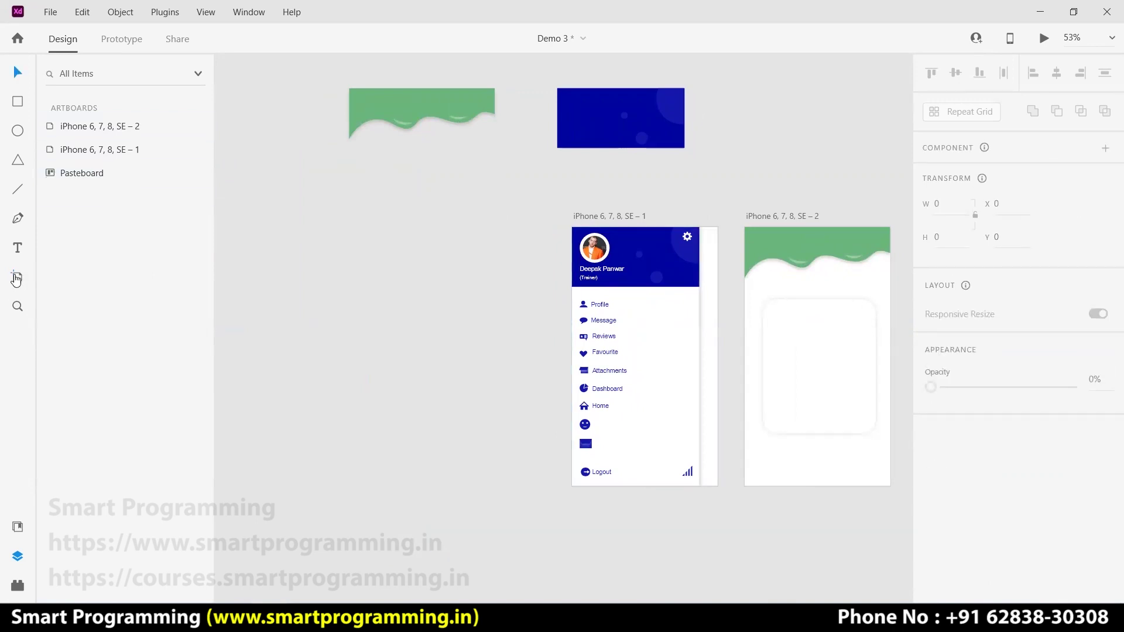
pyautogui.click(17, 276)
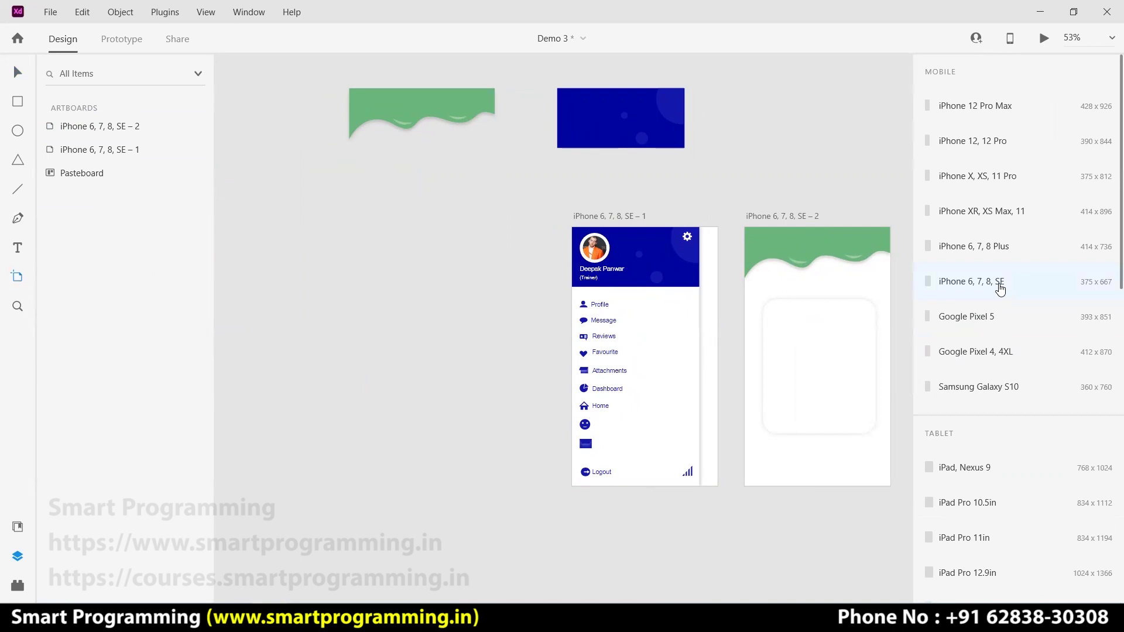
pyautogui.click(1000, 282)
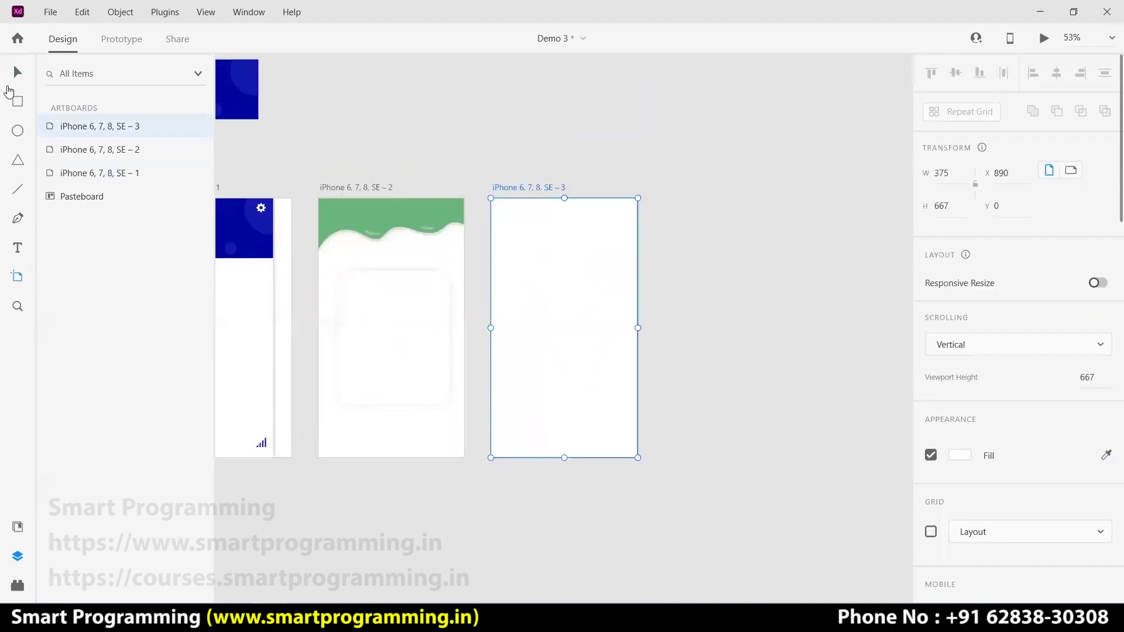
pyautogui.click(17, 72)
pyautogui.moveTo(339, 486); pyautogui.dragTo(675, 497)
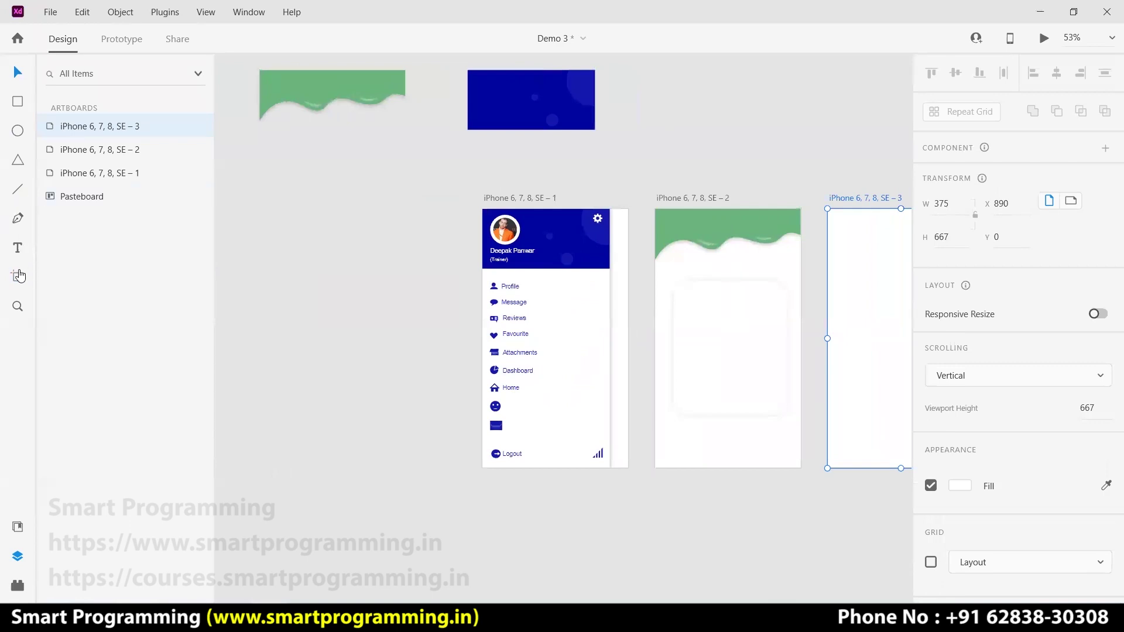
# Add another blank artboard left of the screens and name it 'Spash'
pyautogui.click(17, 275)
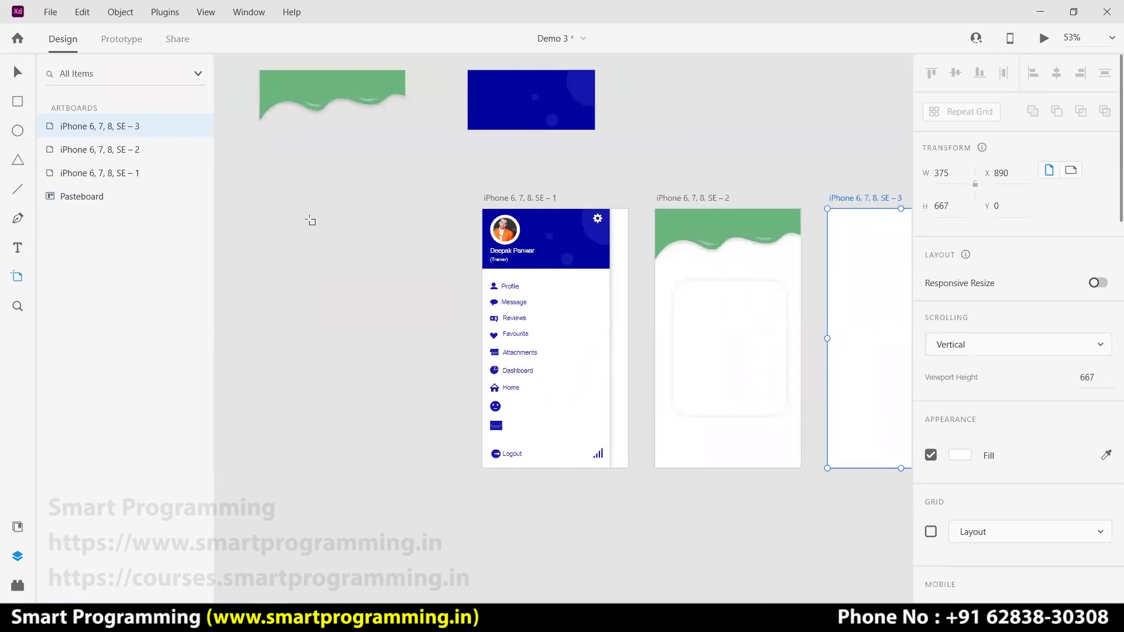
pyautogui.click(309, 210)
pyautogui.click(16, 74)
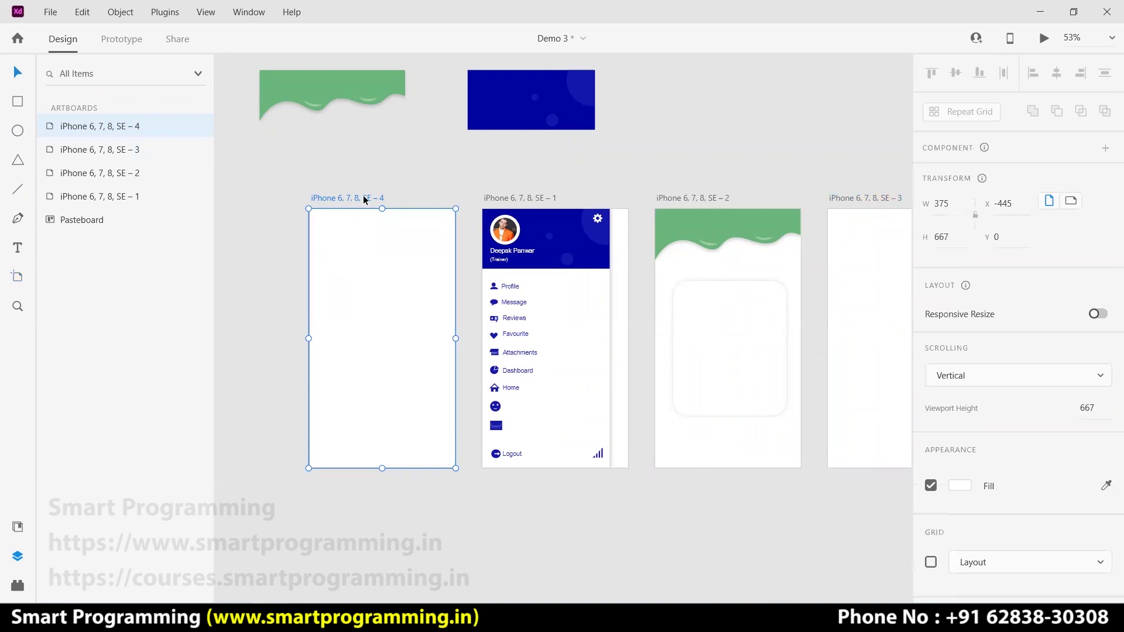
pyautogui.doubleClick(359, 198)
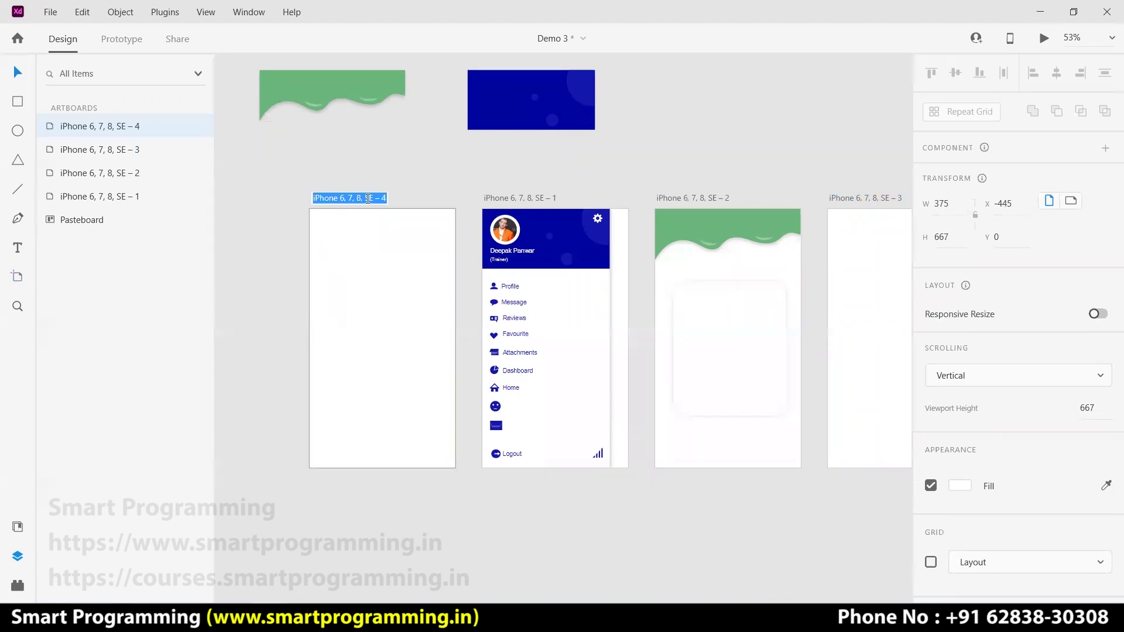
pyautogui.write('Spash')
pyautogui.press('Return')
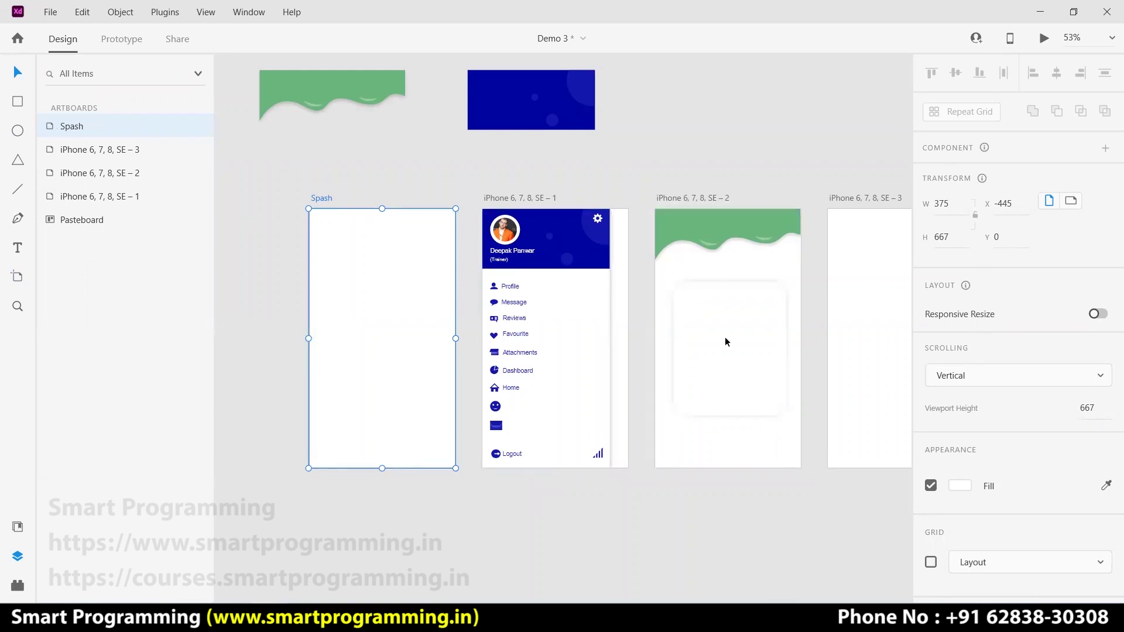
# Move the Spash artboard well to the left of the iPhone screens
pyautogui.moveTo(749, 491); pyautogui.dragTo(677, 229)
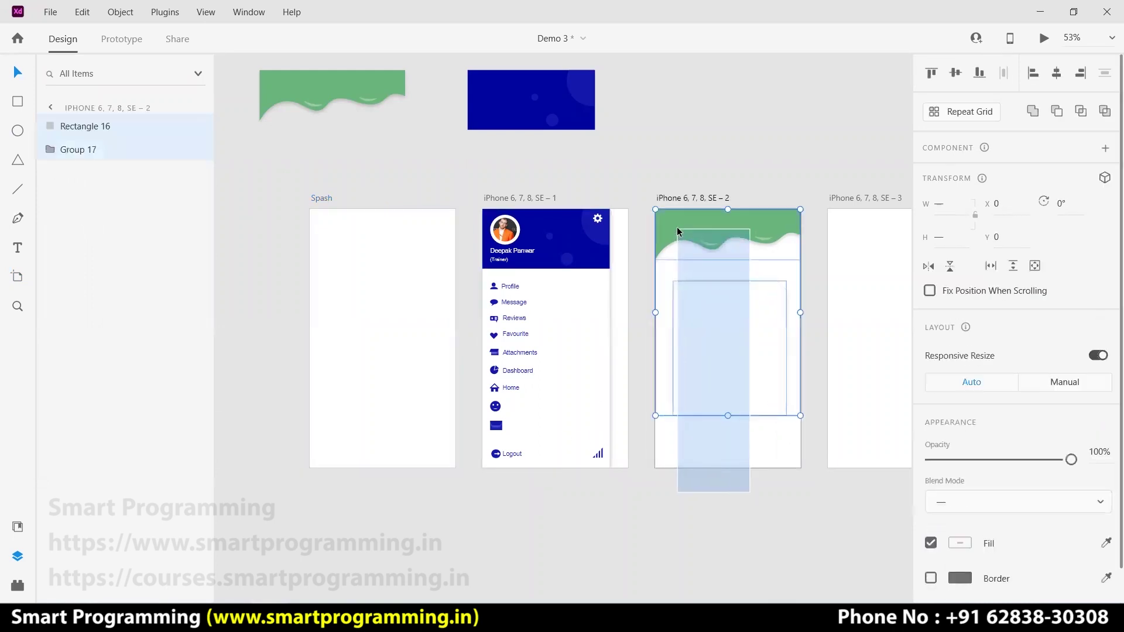
pyautogui.moveTo(405, 334); pyautogui.dragTo(275, 332)
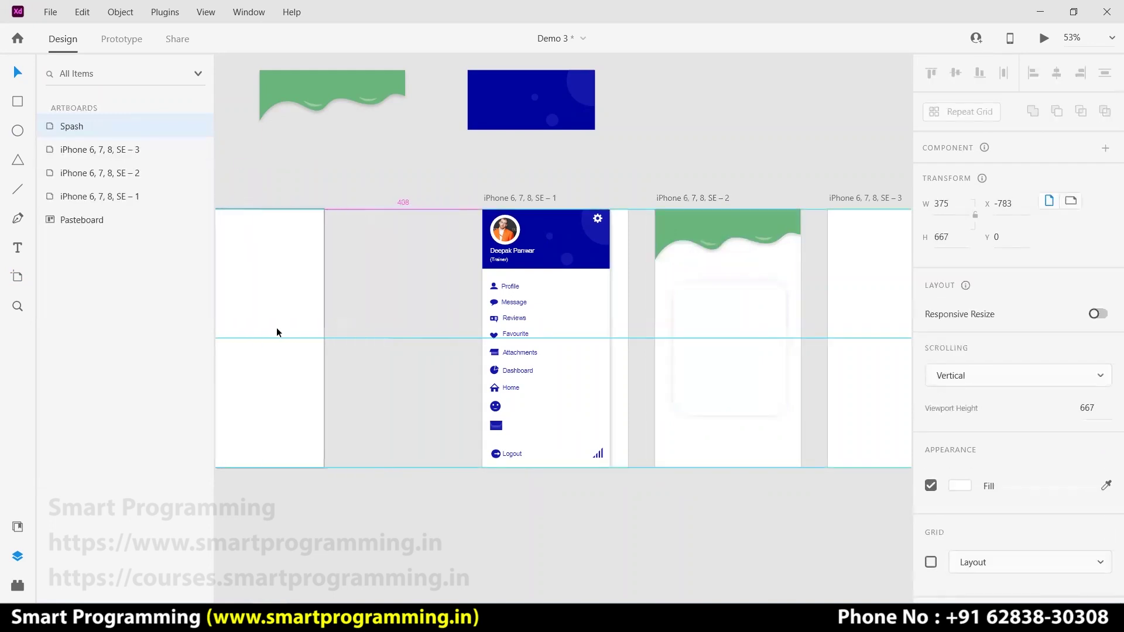
pyautogui.scroll(-5, 635, 522)
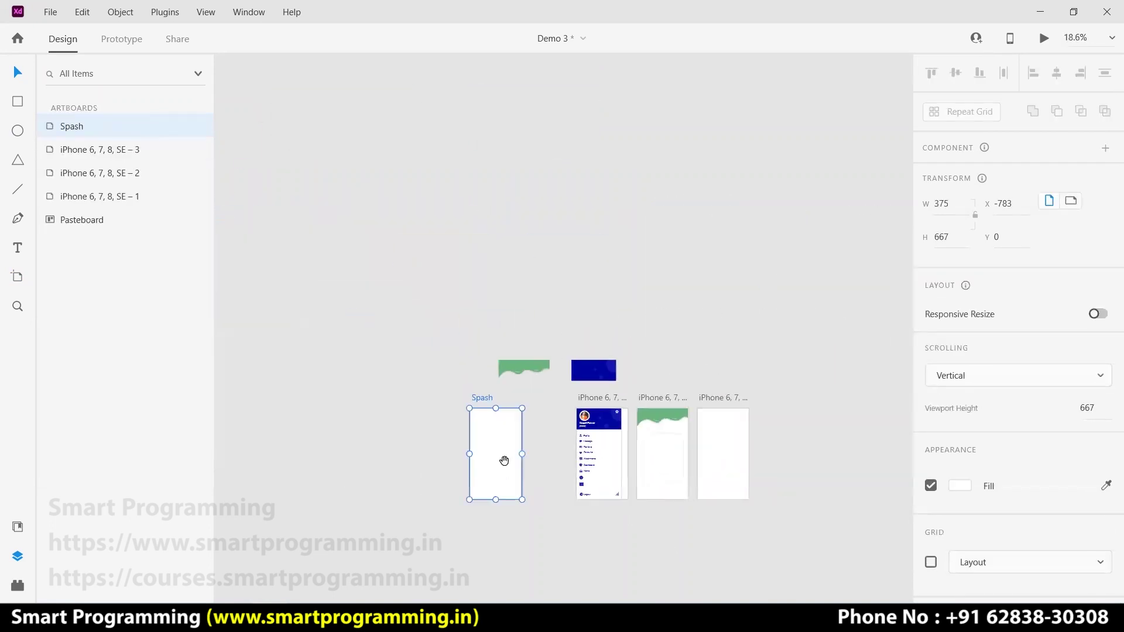
pyautogui.moveTo(496, 456); pyautogui.dragTo(382, 459)
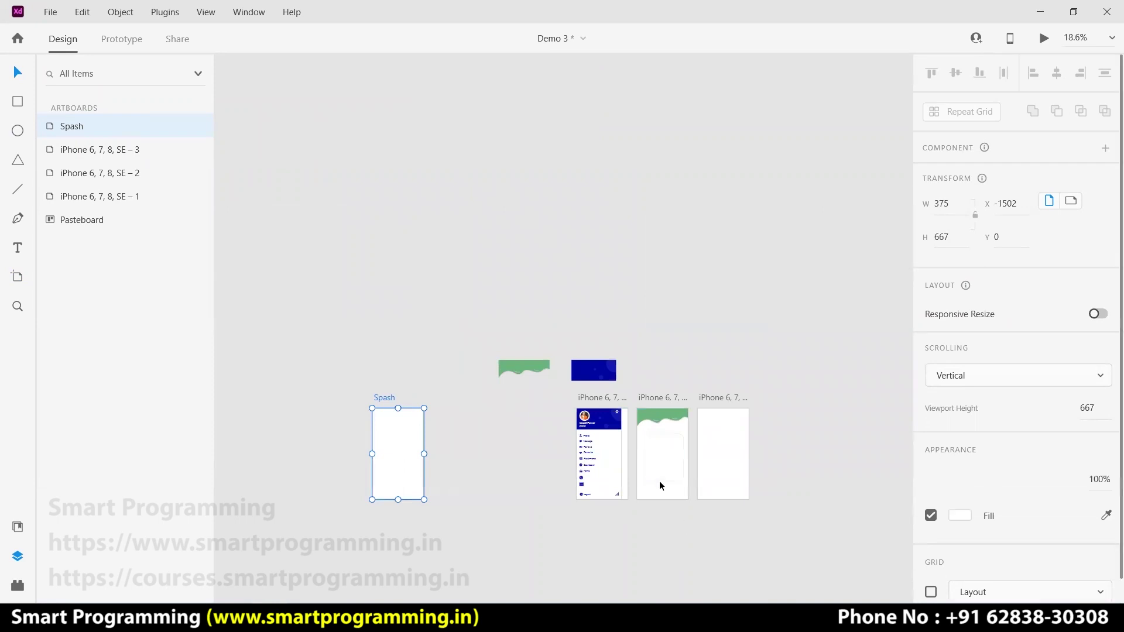
pyautogui.moveTo(685, 525); pyautogui.dragTo(645, 386)
pyautogui.click(657, 499)
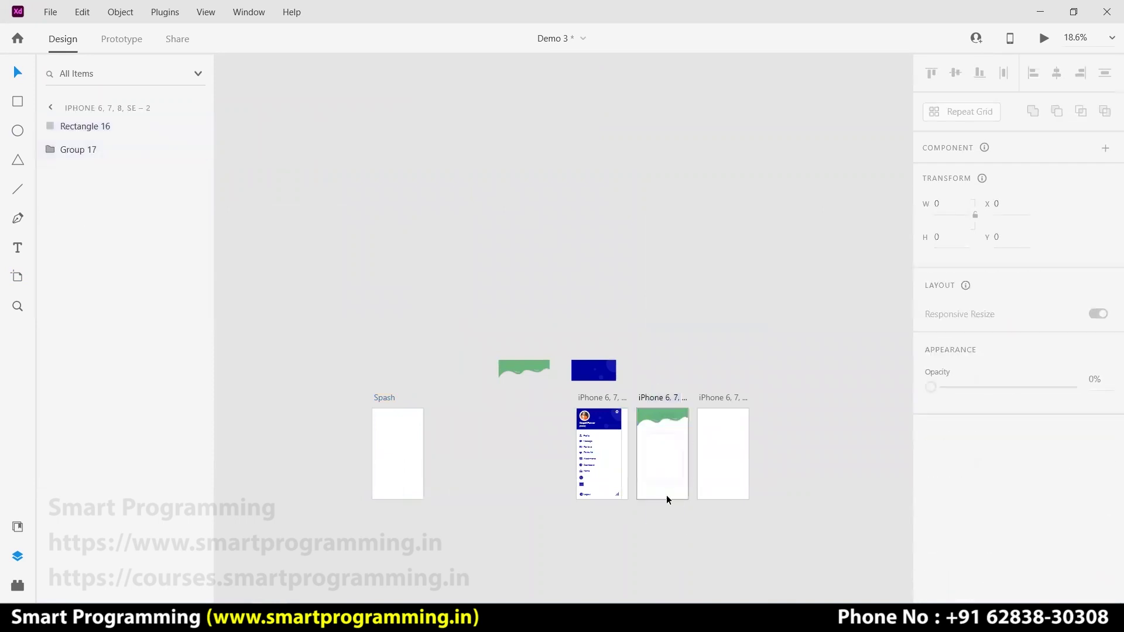
# Move the iPhone 6, 7, 8, SE – 2 artboard to the left of SE – 1
pyautogui.click(674, 500)
pyautogui.press('Escape')
pyautogui.click(616, 499)
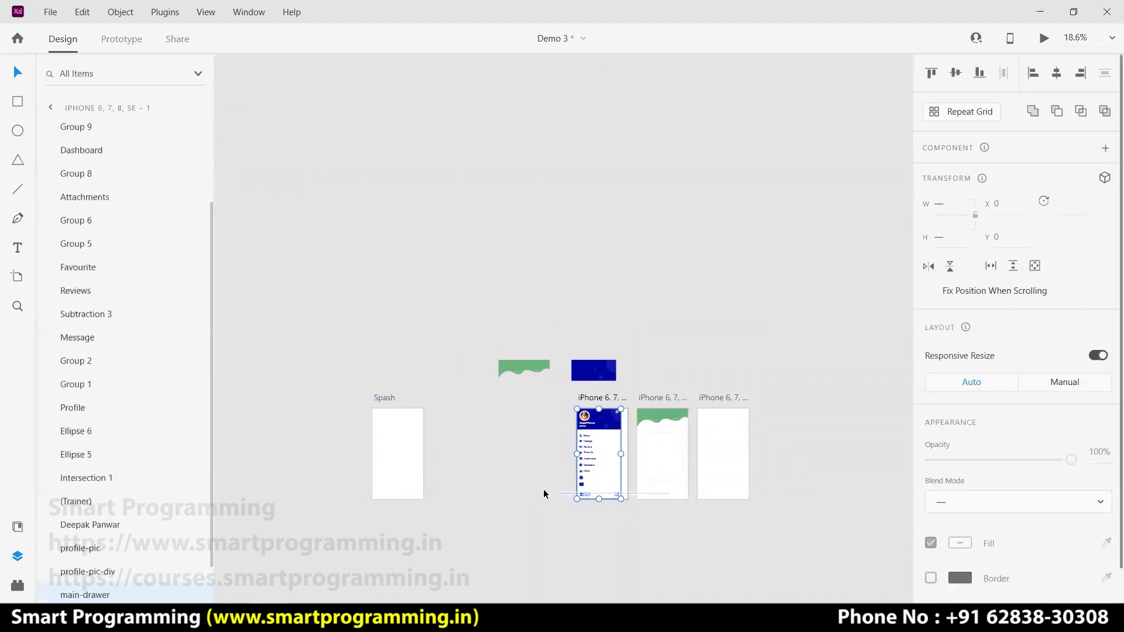
pyautogui.click(671, 495)
pyautogui.click(684, 502)
pyautogui.click(658, 493)
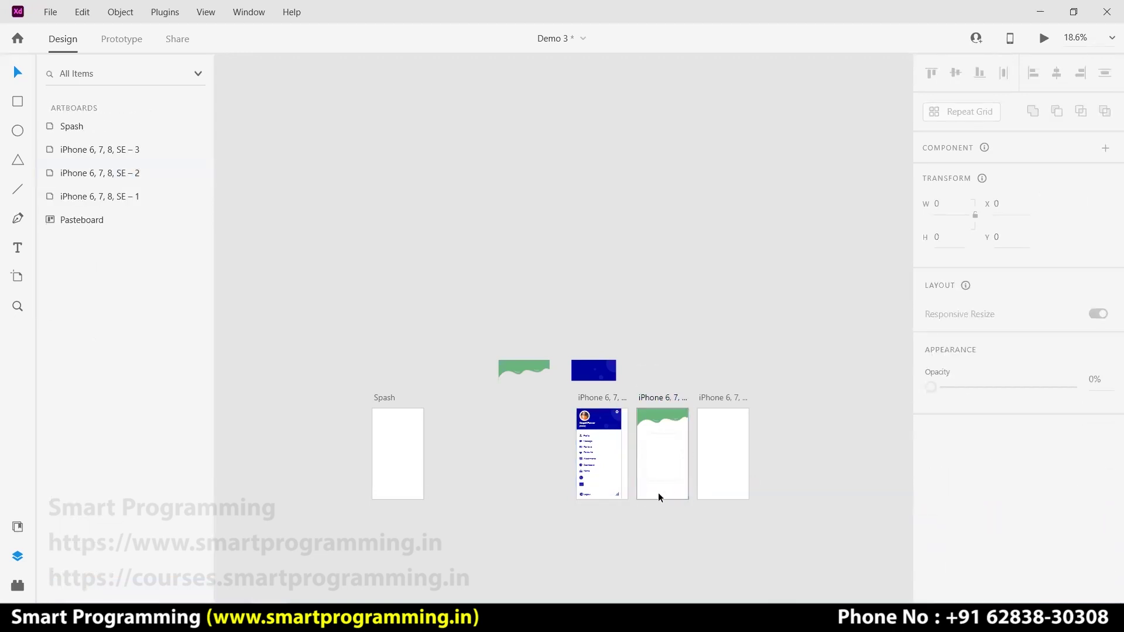
pyautogui.moveTo(665, 397); pyautogui.dragTo(530, 400)
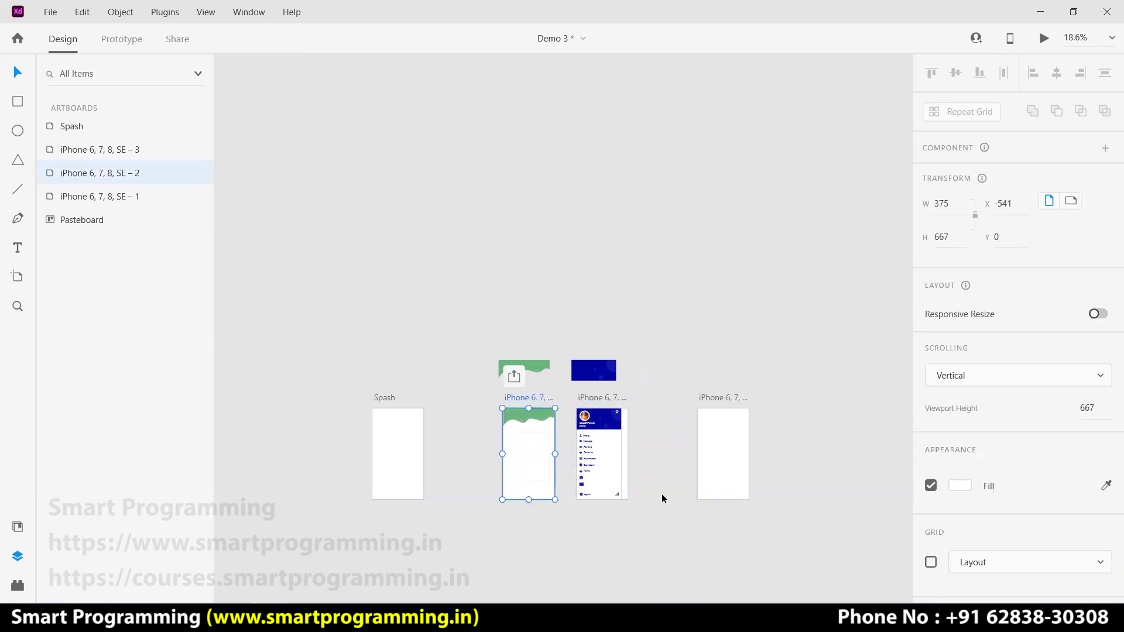
pyautogui.scroll(3, 618, 490)
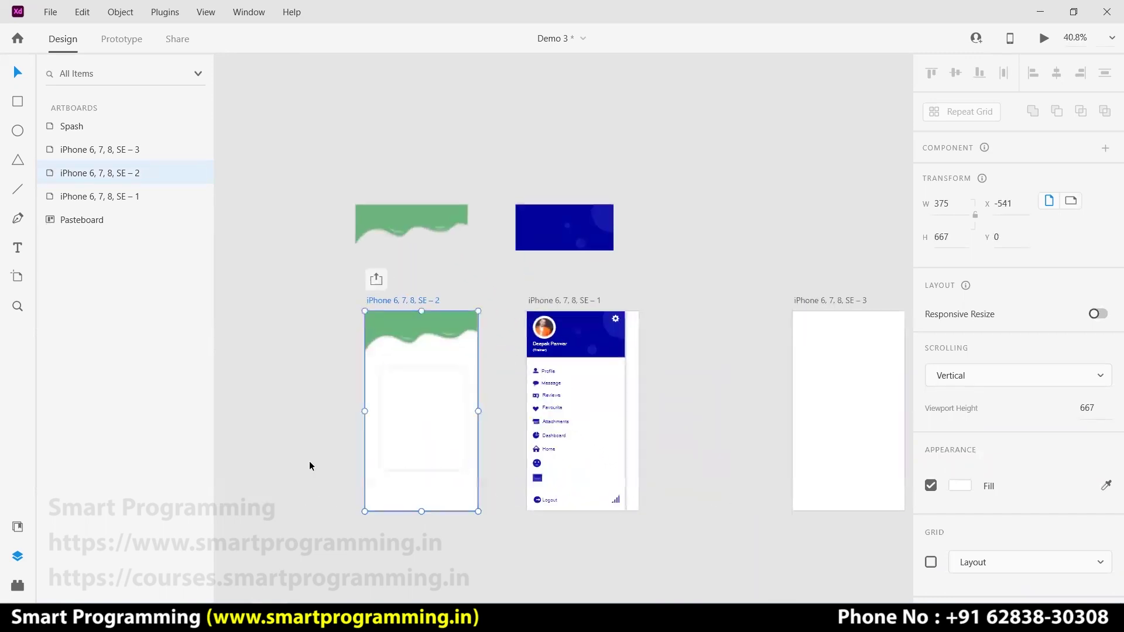
pyautogui.hscroll(-3, 447, 547)
pyautogui.scroll(1, 447, 547)
# Place SE – 3 right after SE – 1 and even Spash's spacing with the others
pyautogui.moveTo(312, 424); pyautogui.dragTo(433, 424)
pyautogui.hscroll(5, 864, 429)
pyautogui.moveTo(864, 430); pyautogui.dragTo(731, 435)
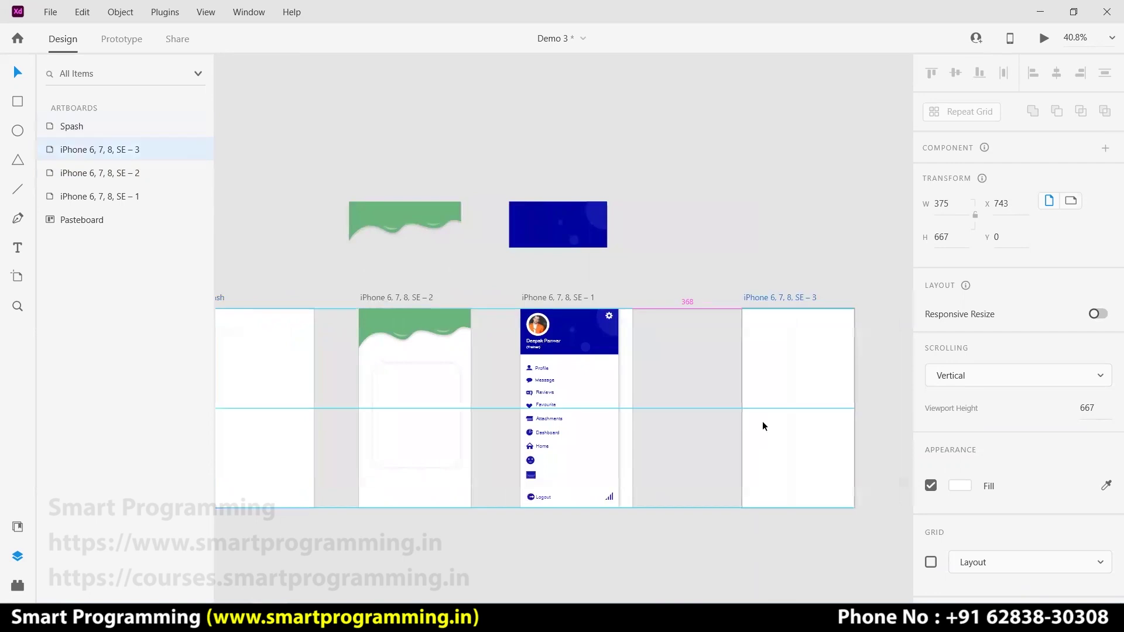
pyautogui.click(564, 543)
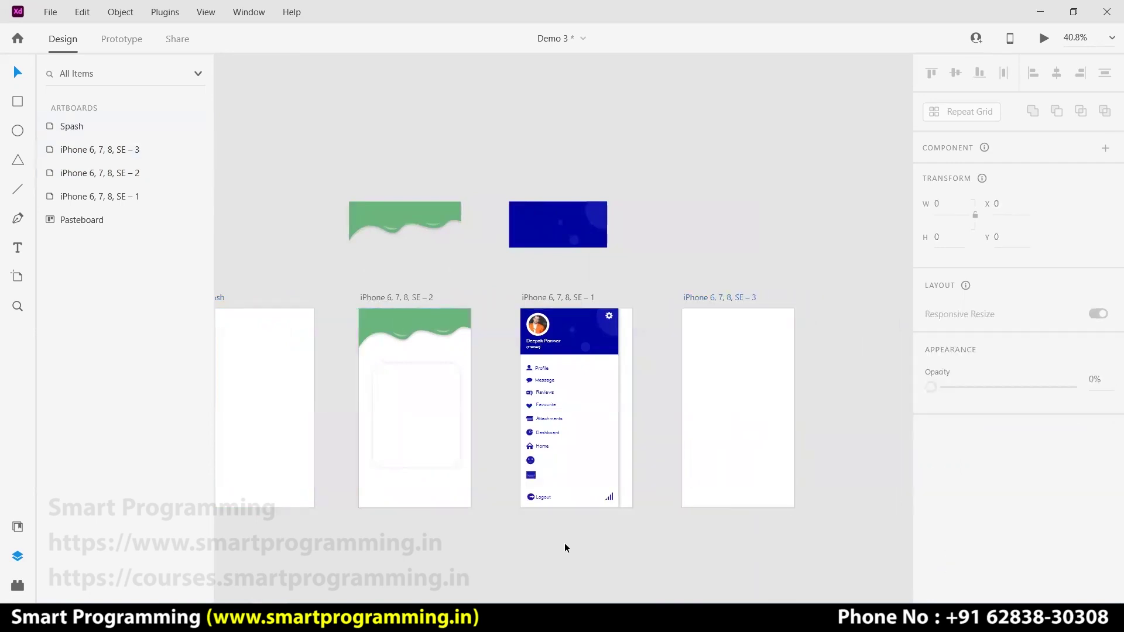
pyautogui.moveTo(409, 564); pyautogui.dragTo(465, 557)
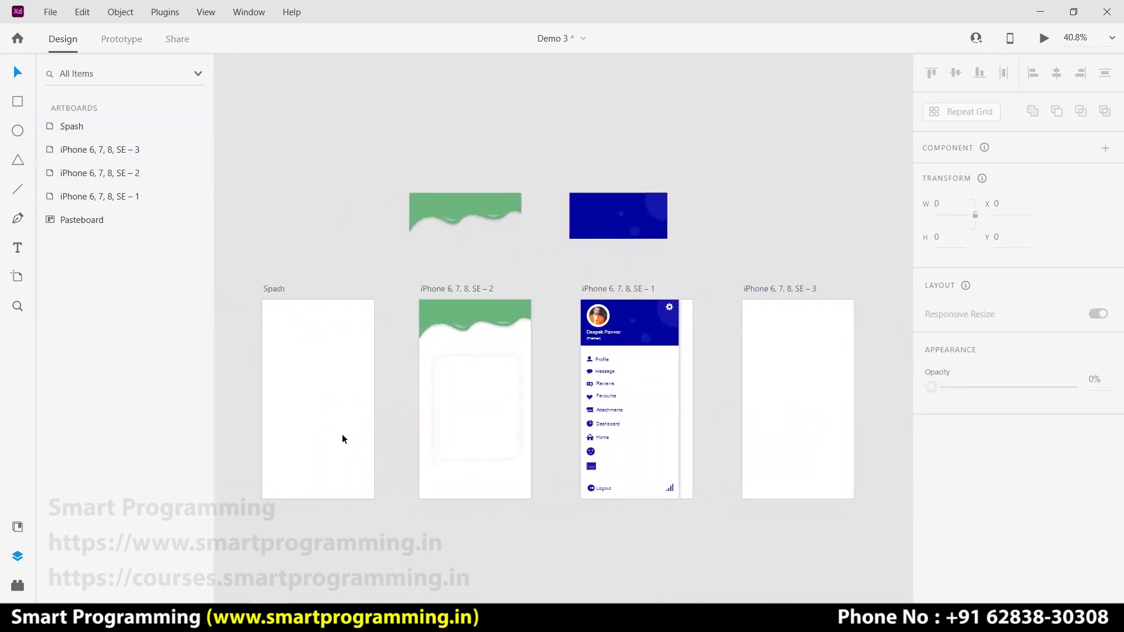
pyautogui.moveTo(342, 433); pyautogui.dragTo(337, 434)
pyautogui.click(560, 526)
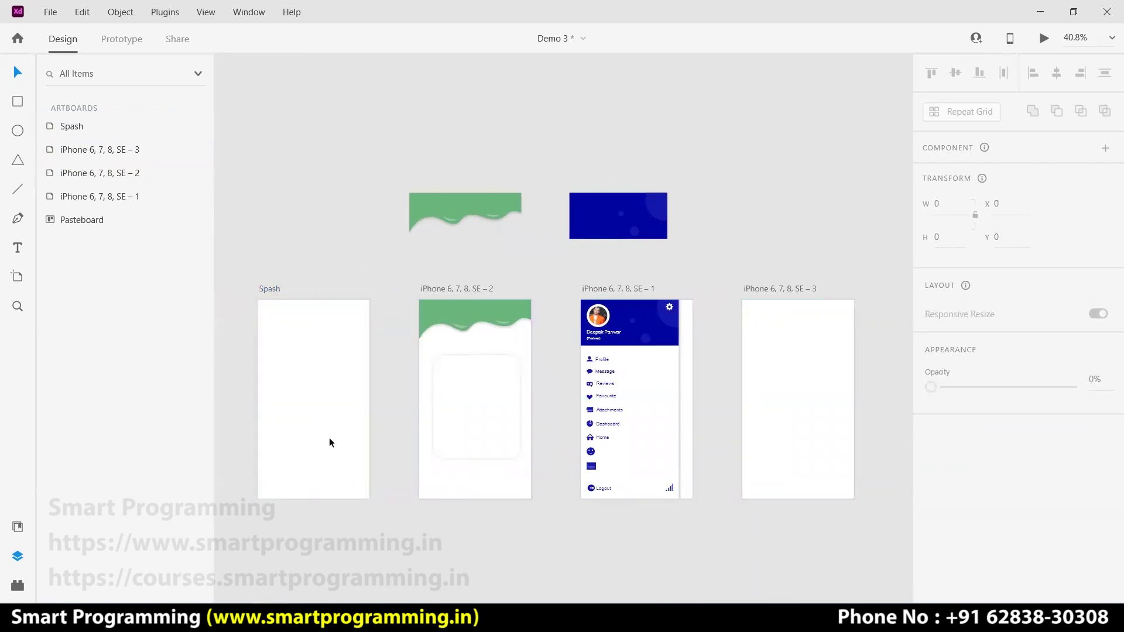
pyautogui.scroll(2, 329, 437)
pyautogui.scroll(2, 329, 437)
pyautogui.scroll(2, 330, 437)
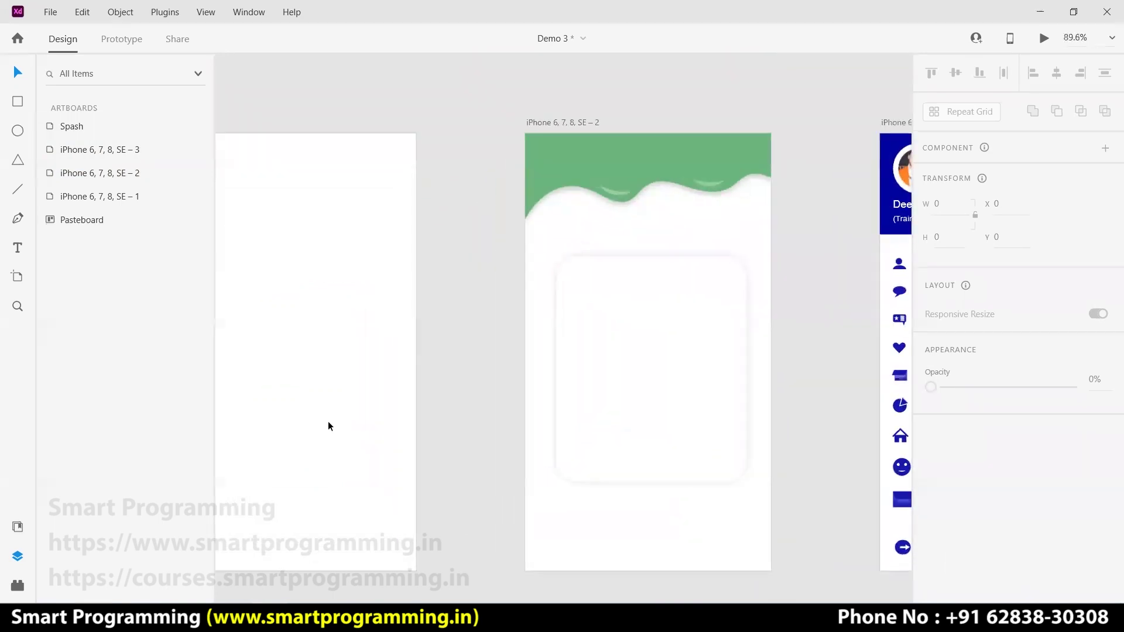
# Add the text 'Smart Programming' on the Spash artboard
pyautogui.scroll(1, 401, 396)
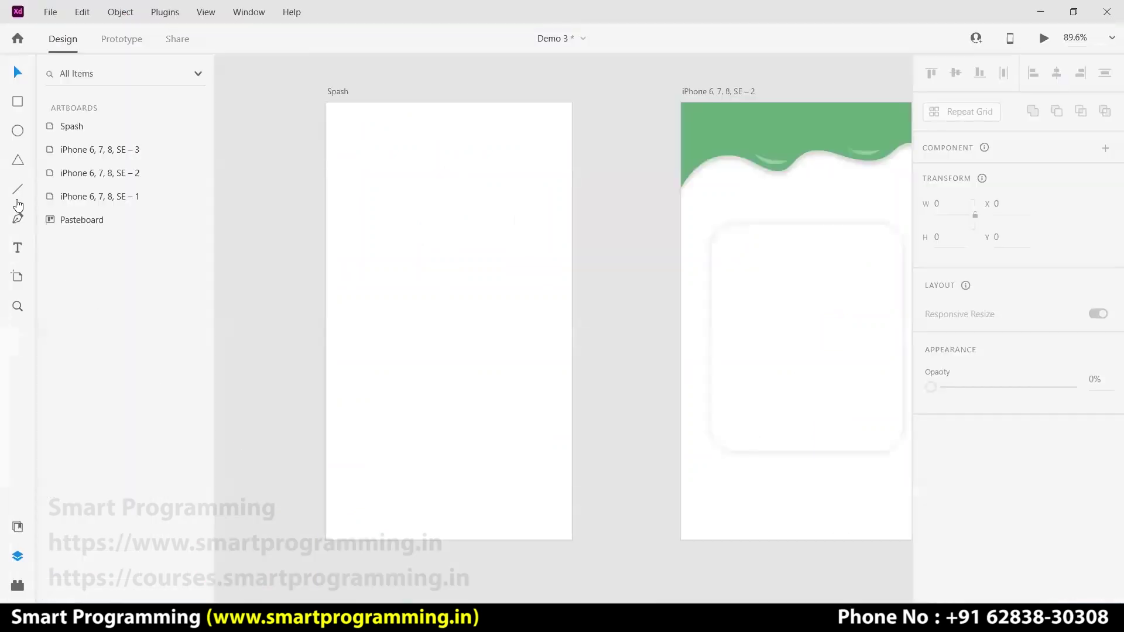
pyautogui.click(18, 247)
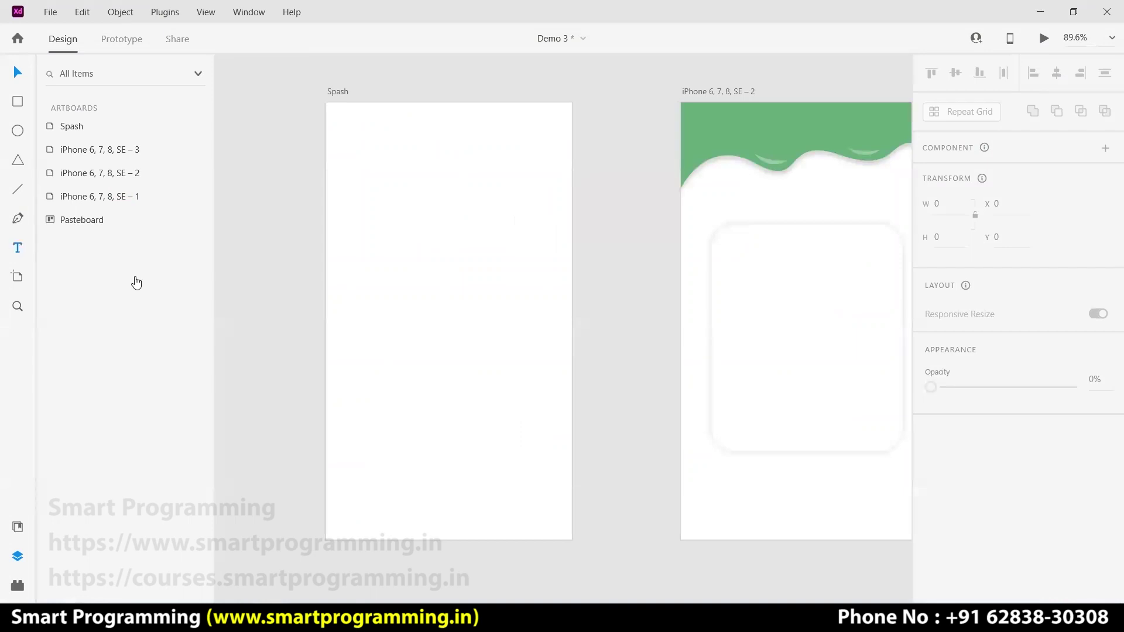
pyautogui.click(363, 318)
pyautogui.write('mart P')
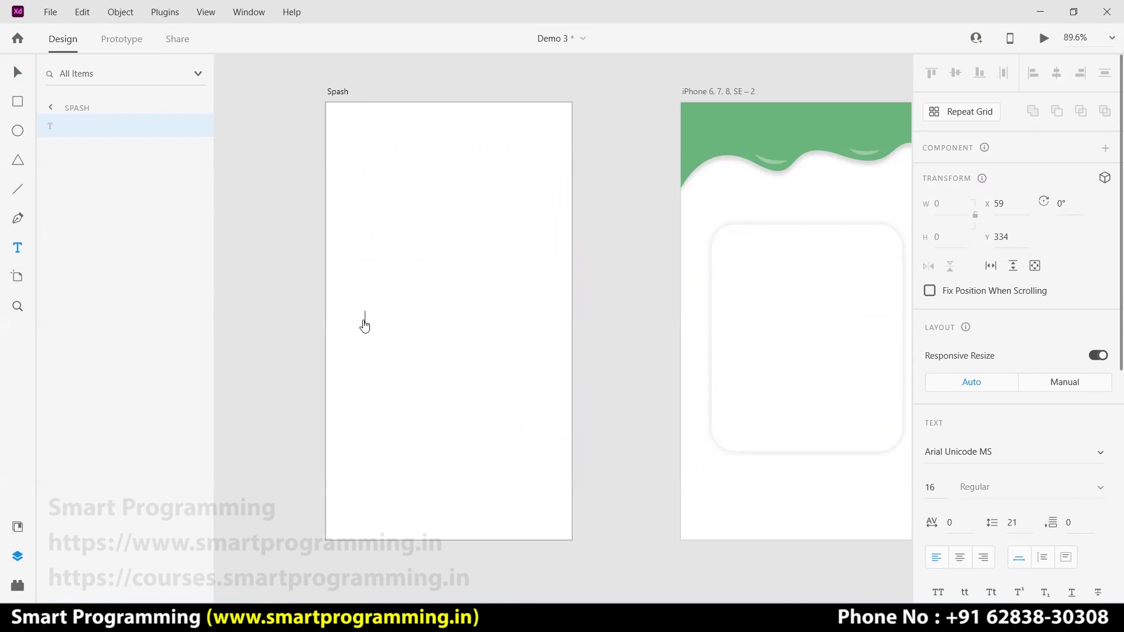
pyautogui.write('rogramming')
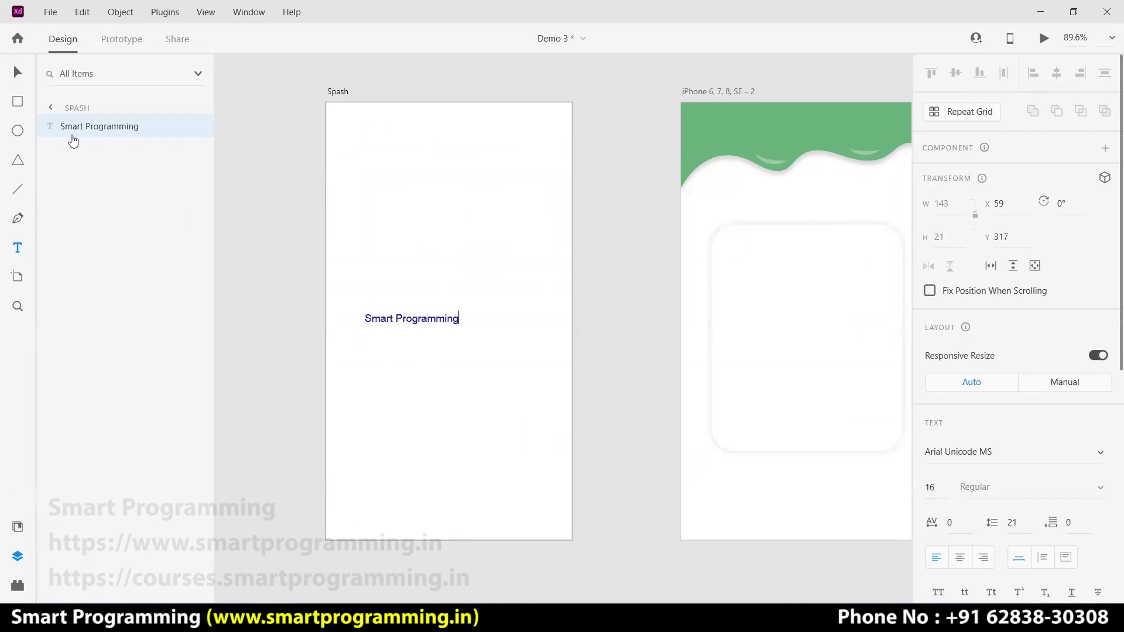
pyautogui.click(18, 72)
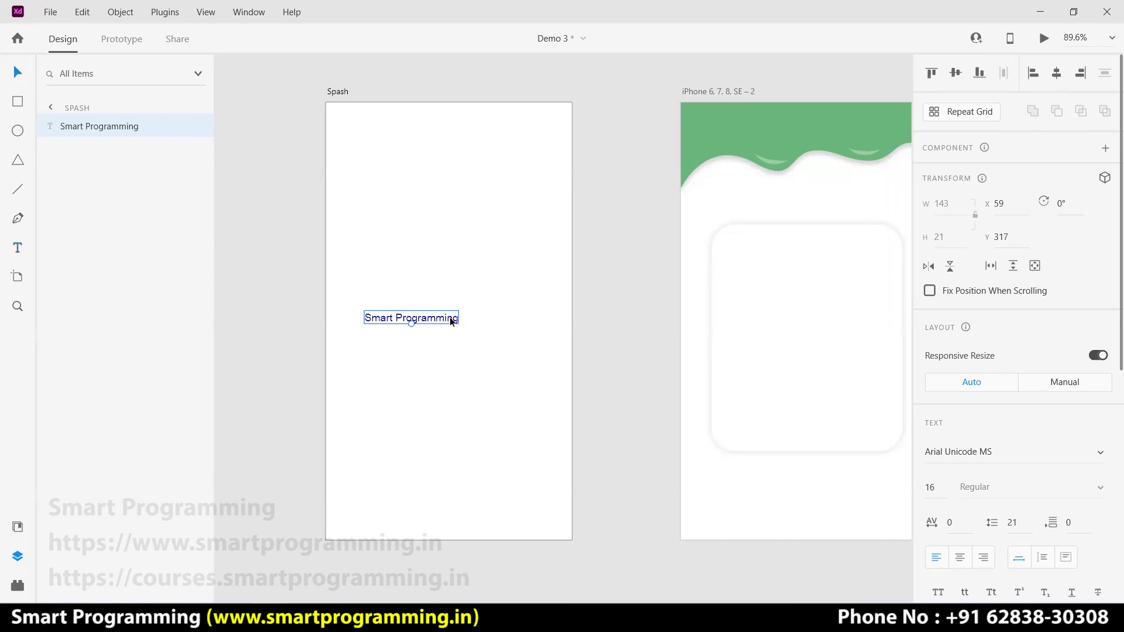
pyautogui.moveTo(452, 323); pyautogui.dragTo(496, 326)
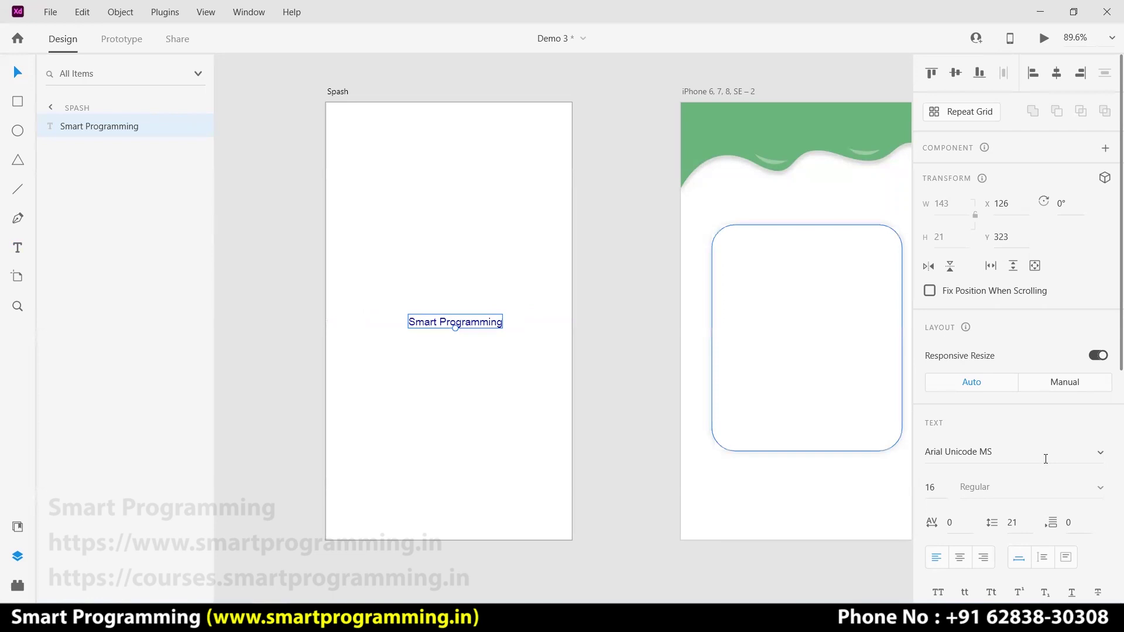
# Set the title to 24 pt and centre it horizontally on the artboard
pyautogui.scroll(-2, 995, 422)
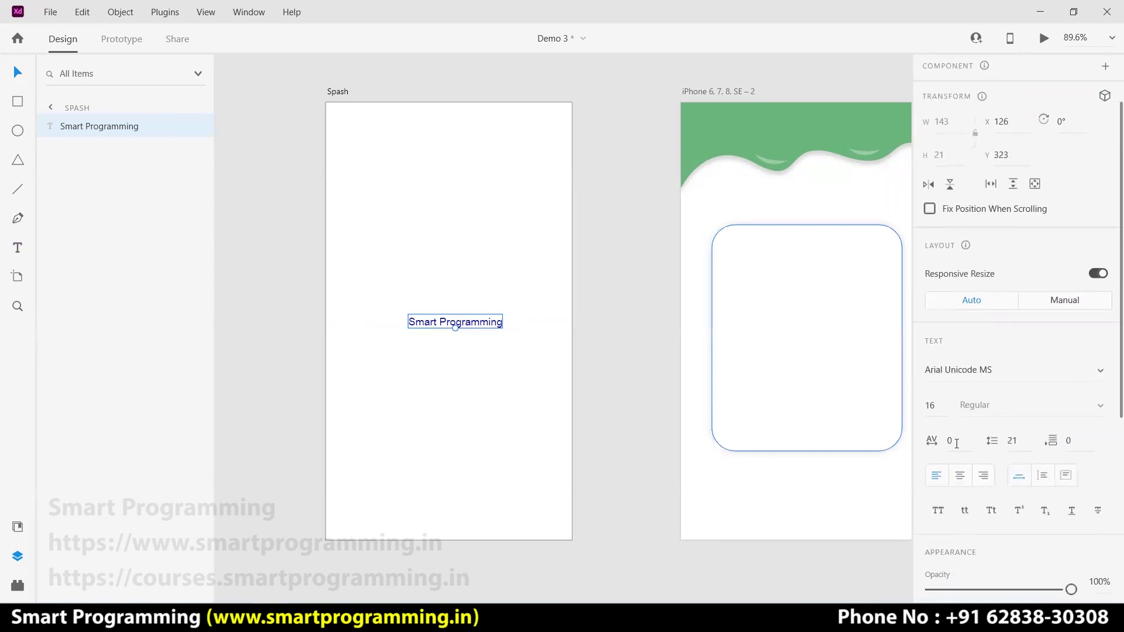
pyautogui.write('24')
pyautogui.press('Return')
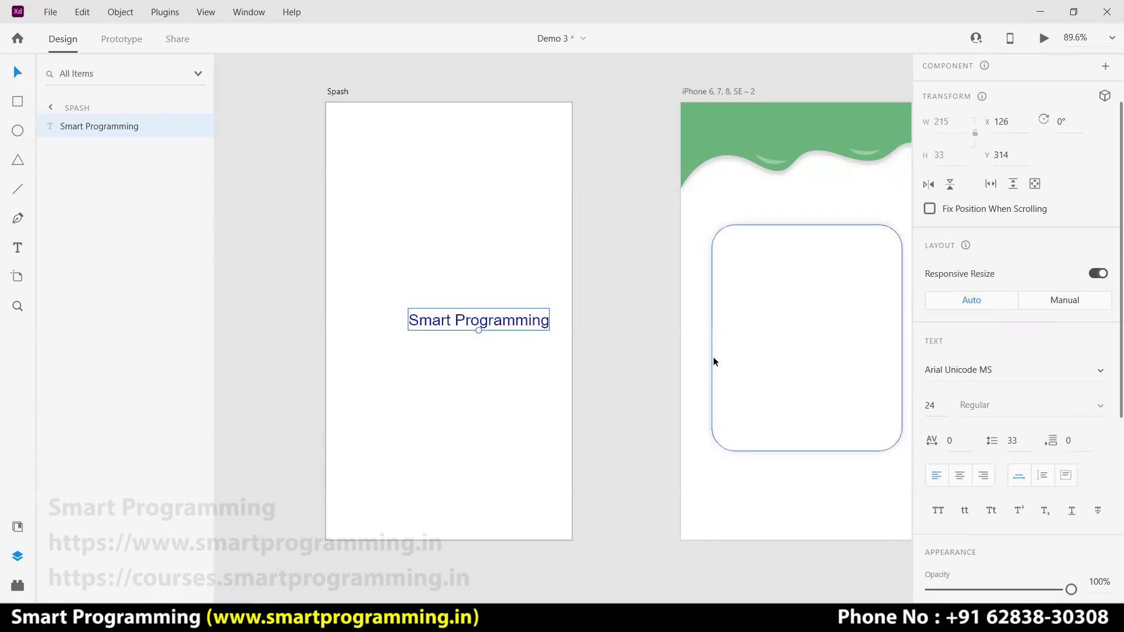
pyautogui.moveTo(517, 328); pyautogui.dragTo(481, 327)
pyautogui.click(618, 320)
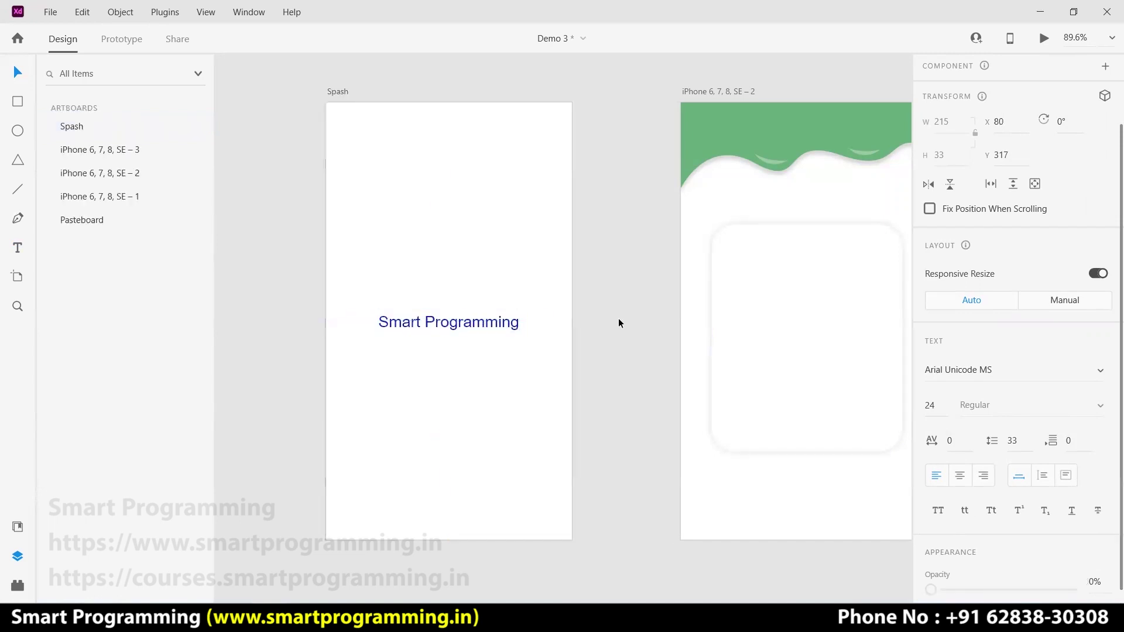
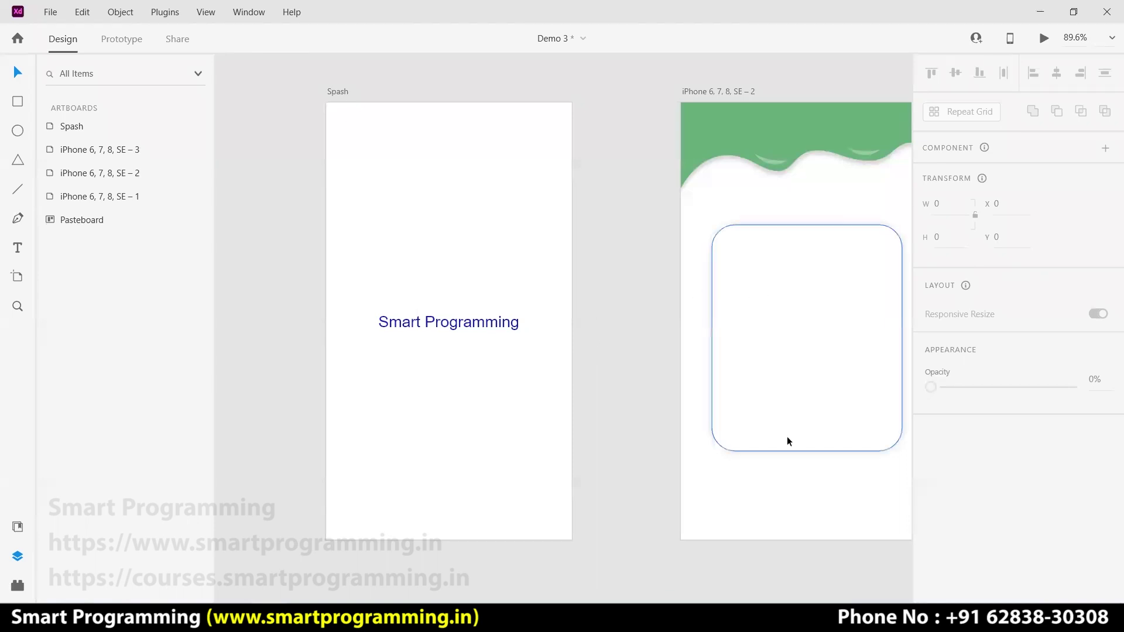
# Rename the second iPhone artboard to Login
pyautogui.moveTo(804, 479)
pyautogui.mouseDown()
pyautogui.moveTo(580, 479)
pyautogui.moveTo(731, 489)
pyautogui.moveTo(759, 476)
pyautogui.mouseUp()
pyautogui.doubleClick(655, 93)
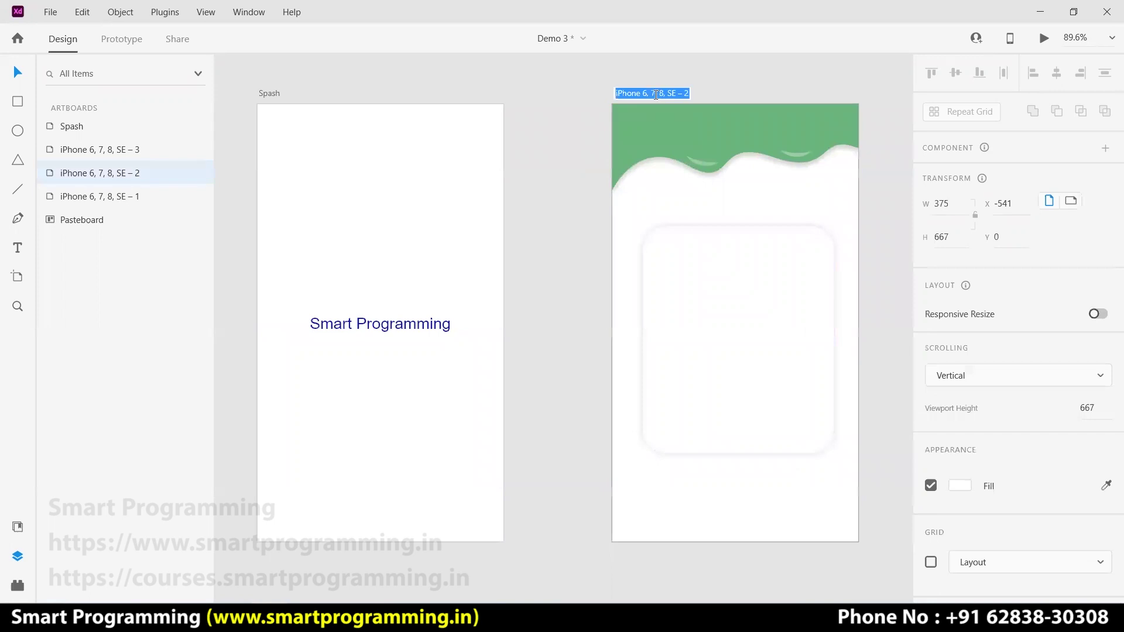
pyautogui.write('Login')
pyautogui.press('Return')
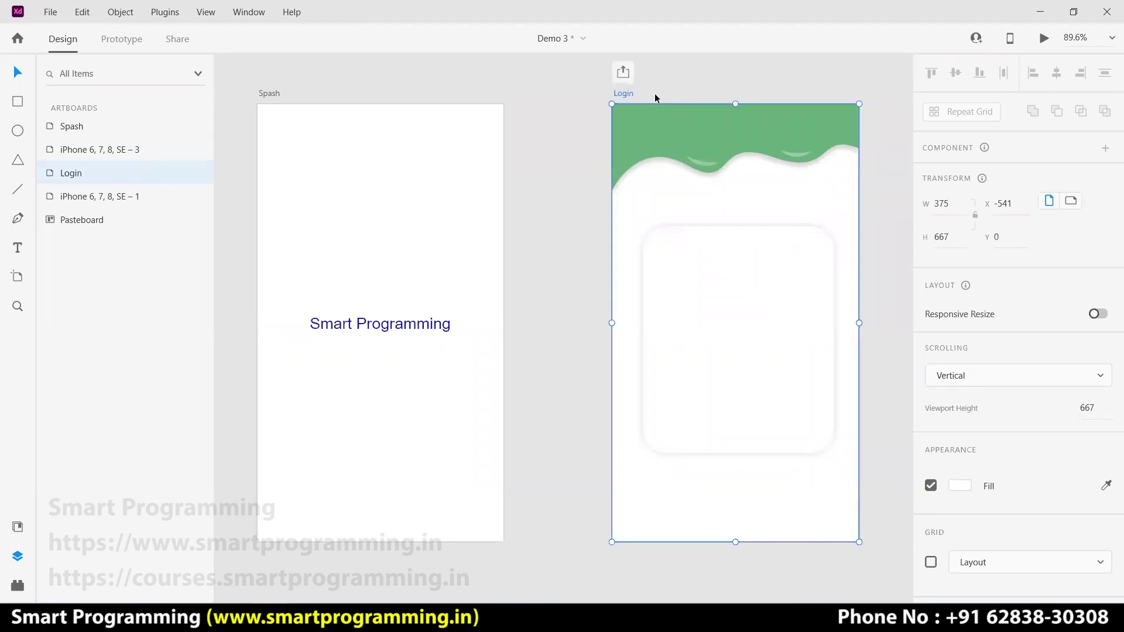
pyautogui.click(818, 565)
# Rename the blank artboard to Home and the drawer menu artboard to Navigation
pyautogui.moveTo(815, 564); pyautogui.dragTo(208, 541)
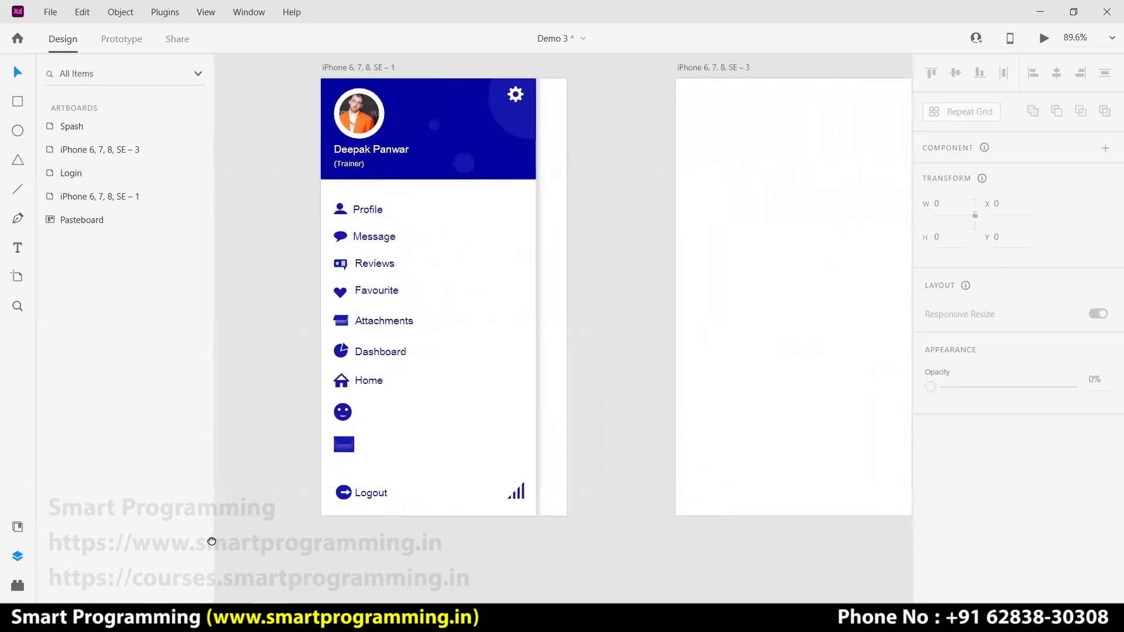
pyautogui.doubleClick(702, 67)
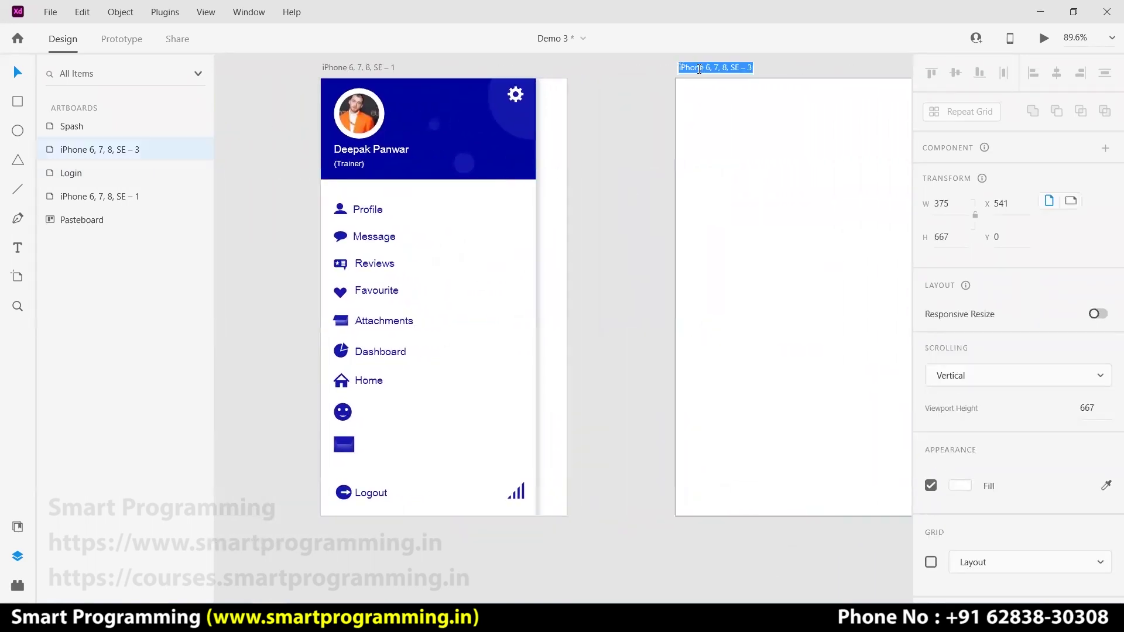
pyautogui.write('Home')
pyautogui.press('Return')
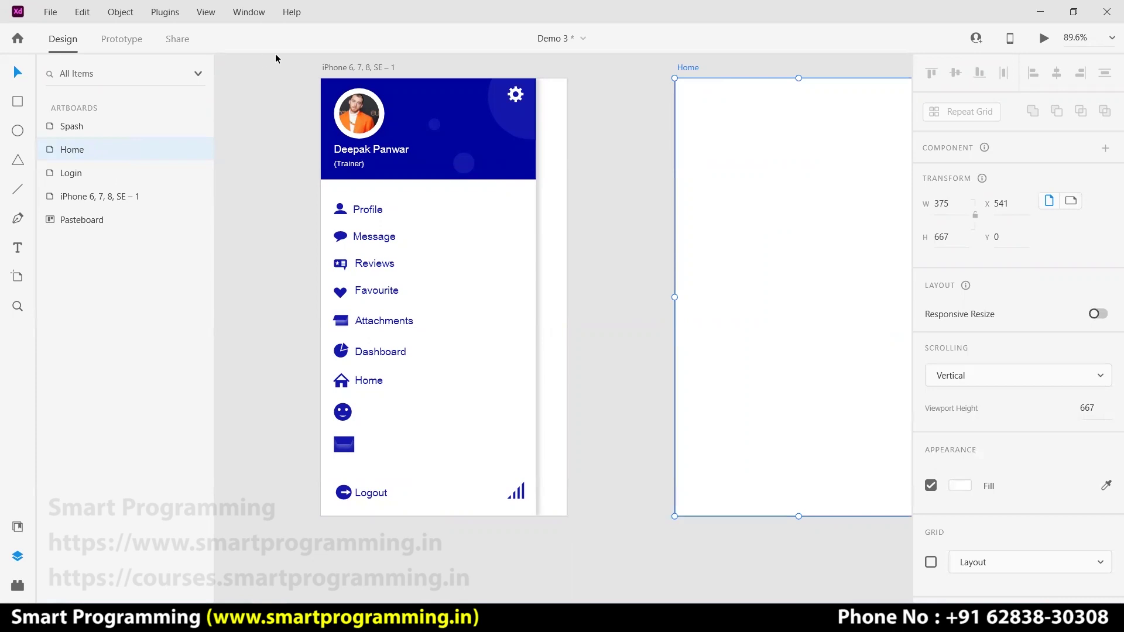
pyautogui.doubleClick(363, 69)
pyautogui.write('Navigation')
pyautogui.press('Return')
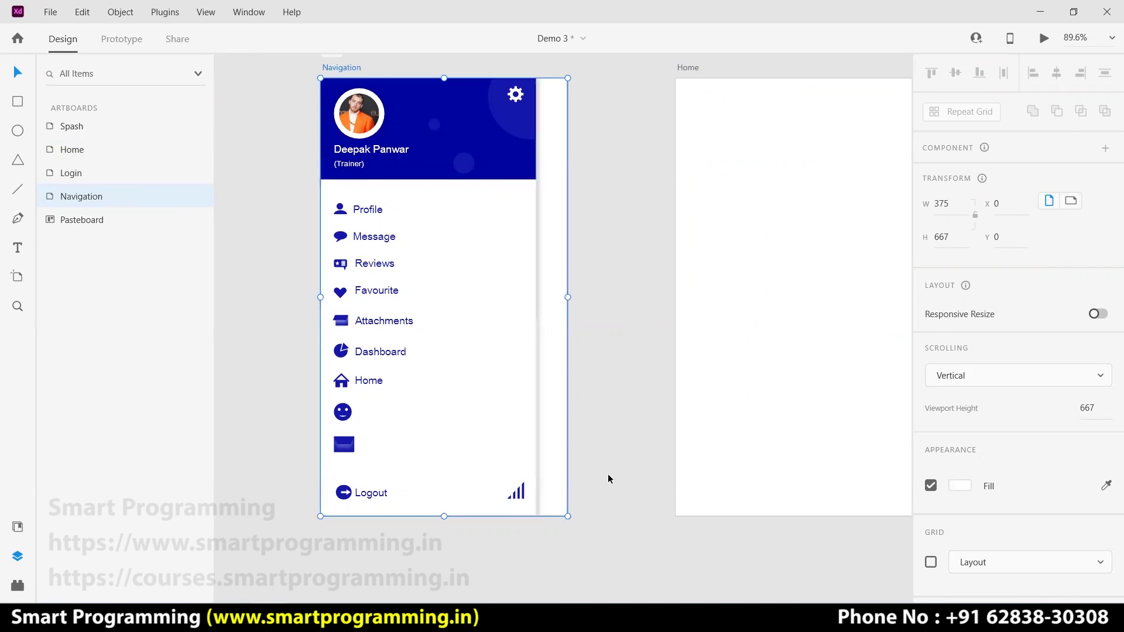
pyautogui.scroll(-5, 608, 473)
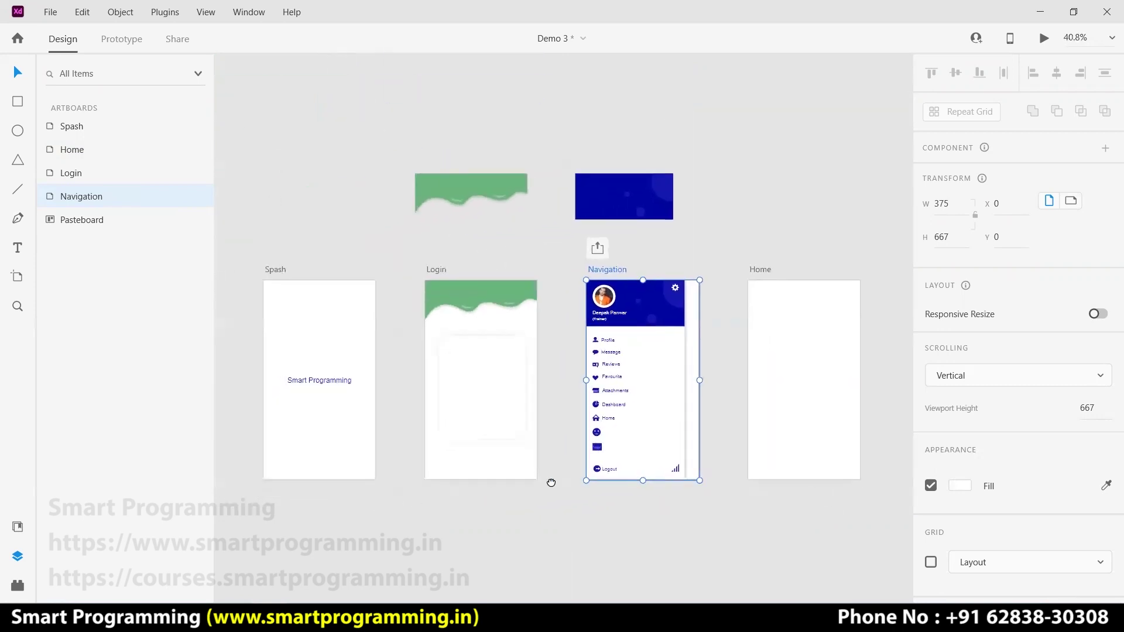
pyautogui.moveTo(387, 514); pyautogui.dragTo(495, 473)
pyautogui.click(513, 499)
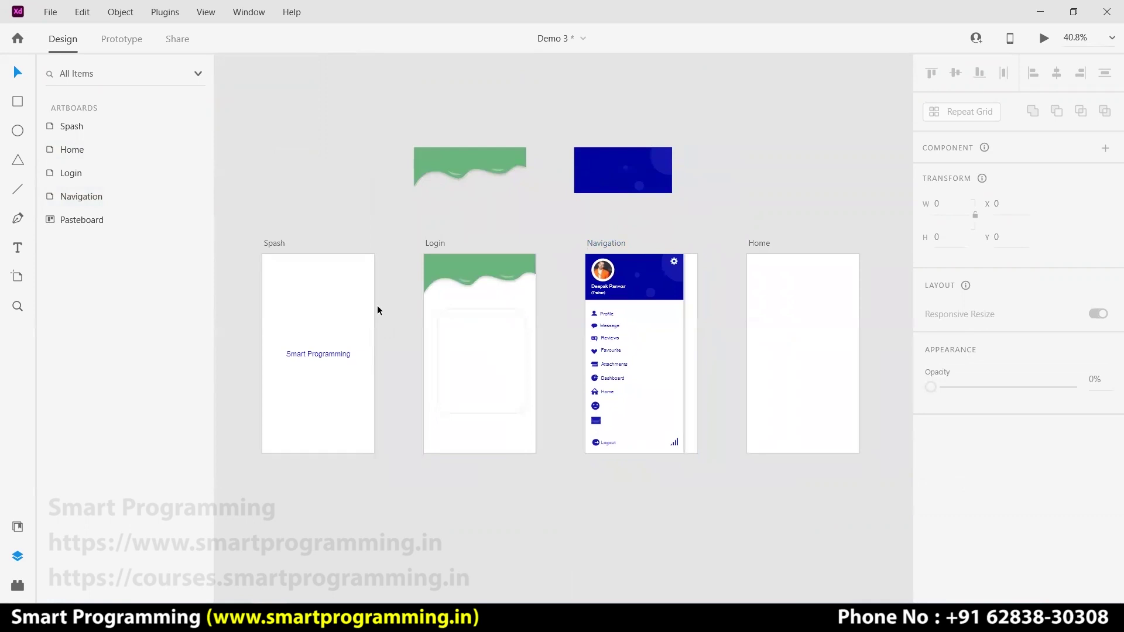
# Draw a borderless button rectangle in the Login card filled with blue #1318AC
pyautogui.scroll(3, 481, 371)
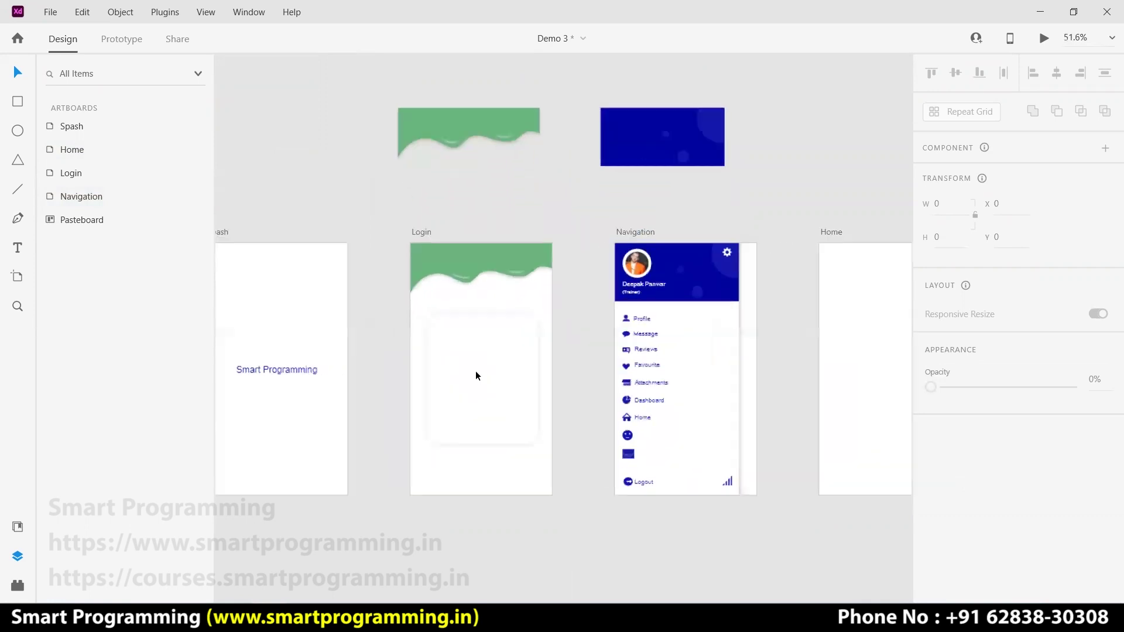
pyautogui.scroll(3, 476, 371)
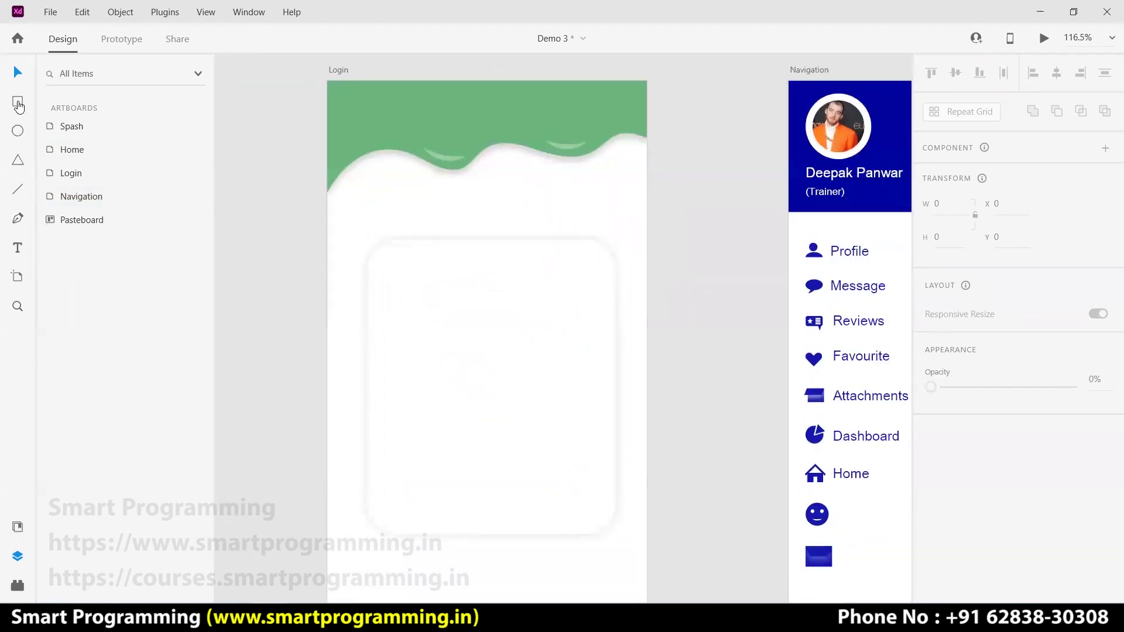
pyautogui.moveTo(432, 472); pyautogui.dragTo(563, 506)
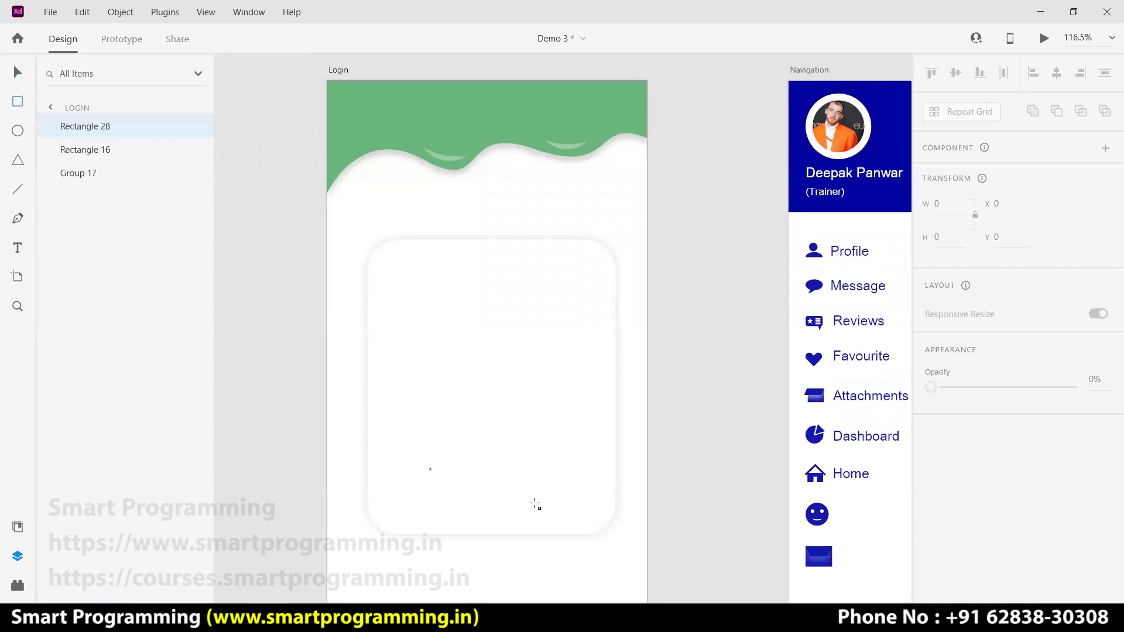
pyautogui.scroll(-1, 869, 521)
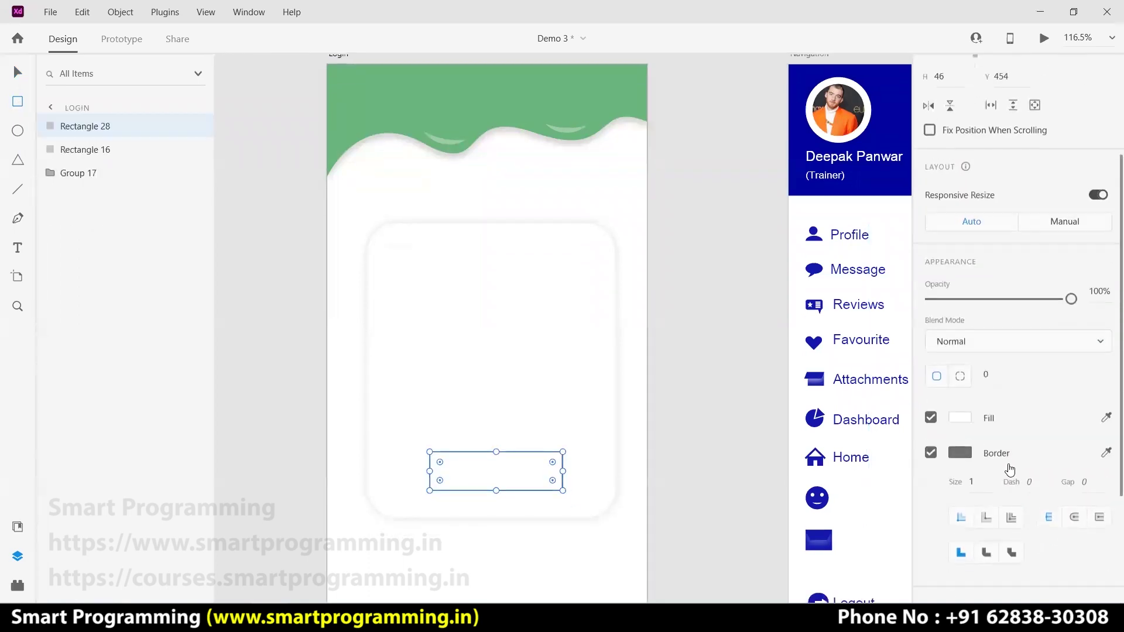
pyautogui.scroll(-4, 996, 409)
pyautogui.click(936, 373)
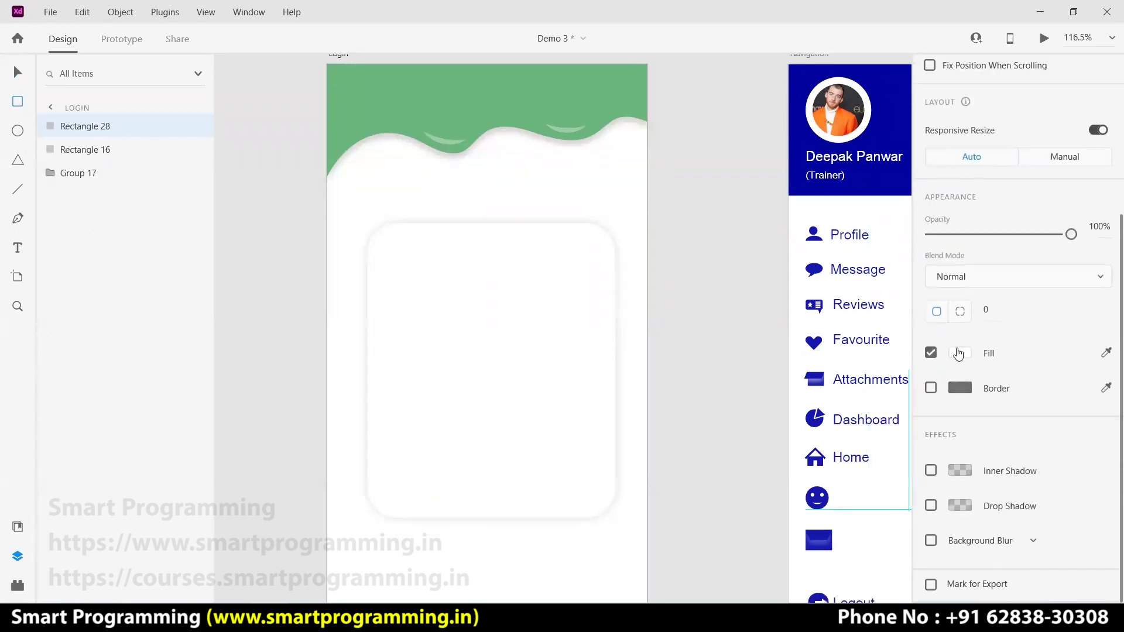
pyautogui.click(960, 353)
pyautogui.click(777, 451)
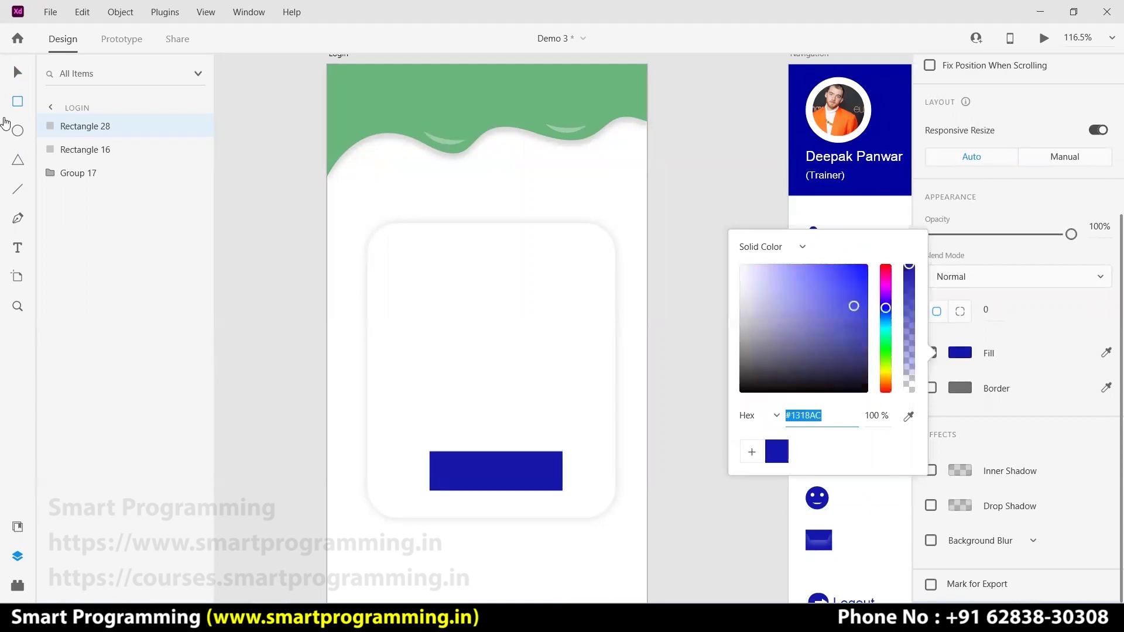
pyautogui.click(24, 257)
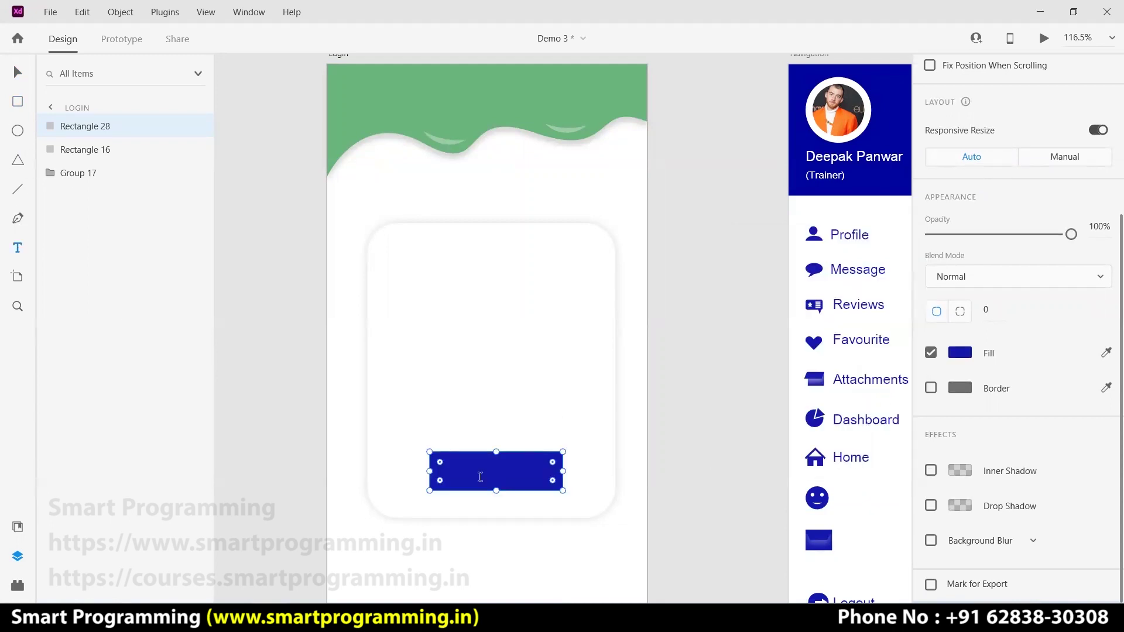
# Add white 'Login' text centred on the blue button
pyautogui.click(458, 472)
pyautogui.write('Login')
pyautogui.hotkey('ctrl', 'a')
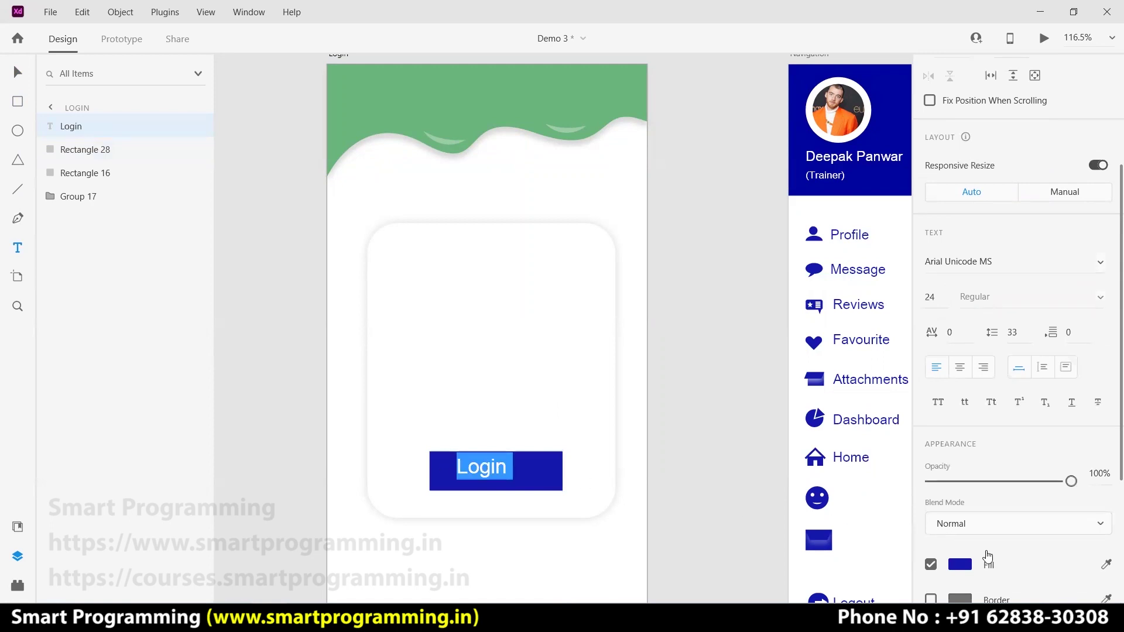
pyautogui.click(961, 565)
pyautogui.moveTo(790, 467); pyautogui.dragTo(714, 373)
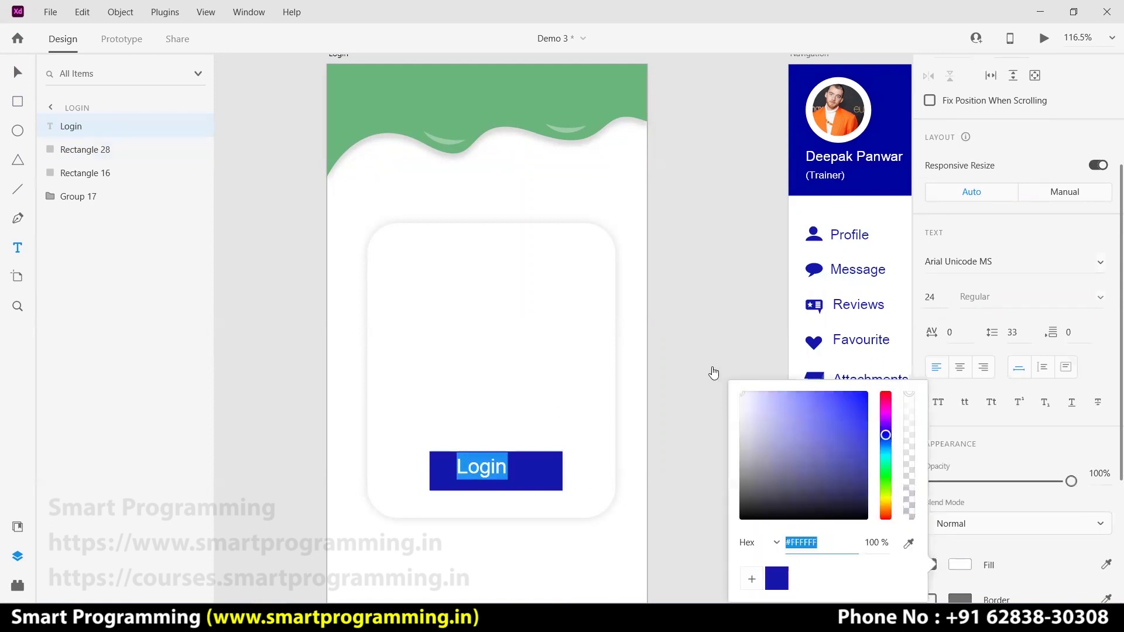
pyautogui.click(702, 358)
pyautogui.click(17, 72)
pyautogui.moveTo(501, 474); pyautogui.dragTo(516, 479)
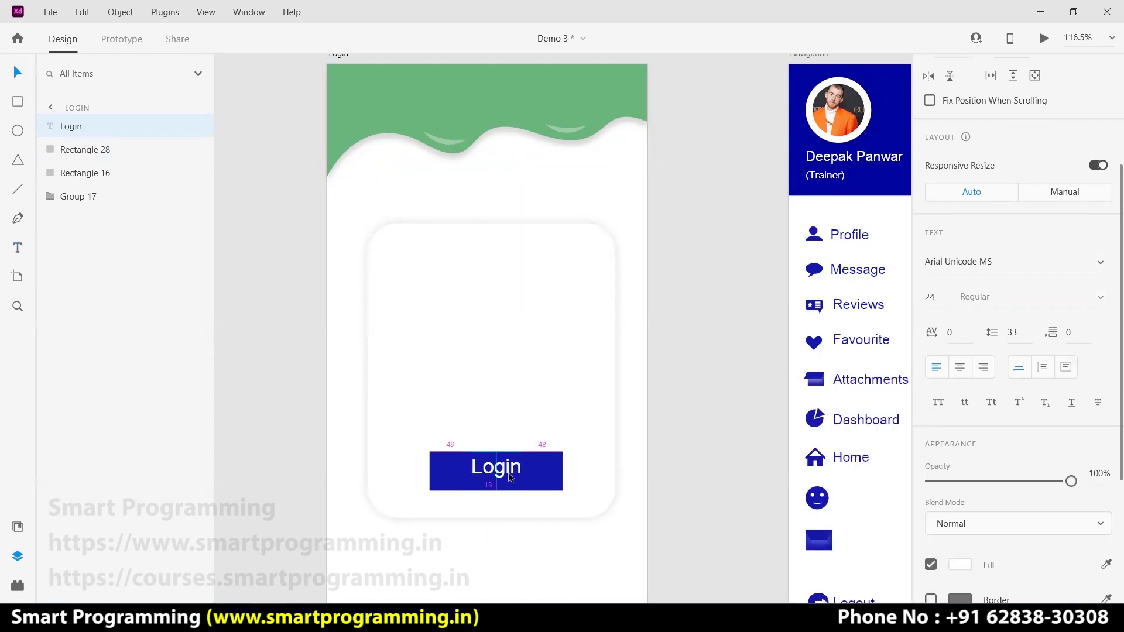
pyautogui.click(651, 421)
pyautogui.scroll(-5, 650, 420)
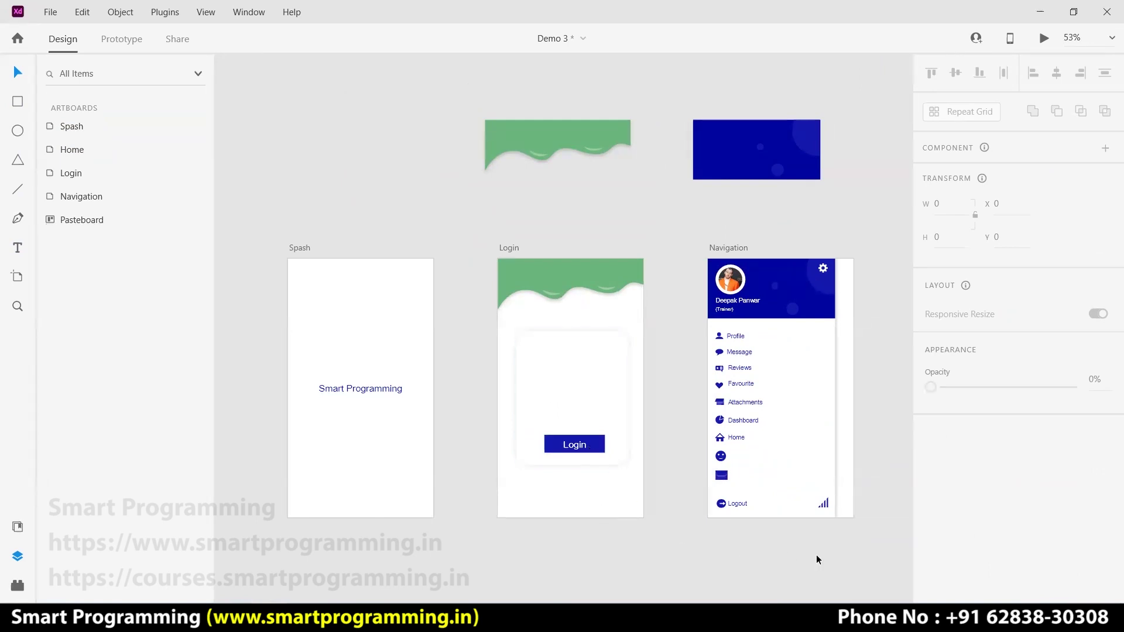
# Draw a borderless 375×45 header bar across the top of Home, filled blue #1318AC
pyautogui.moveTo(737, 546); pyautogui.dragTo(613, 544)
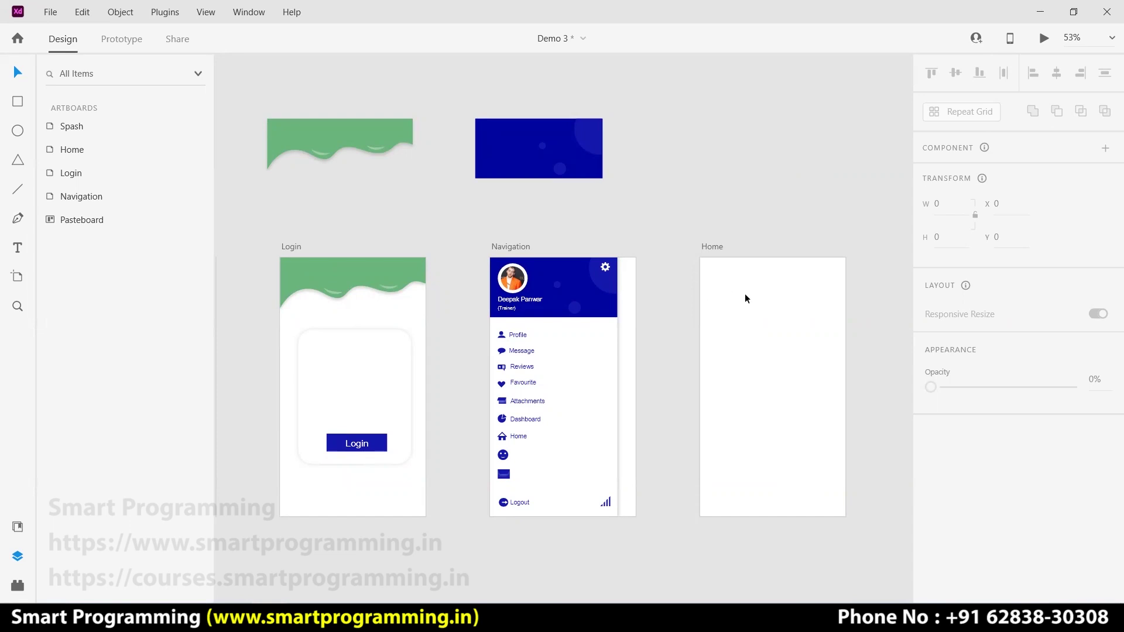
pyautogui.scroll(5, 723, 290)
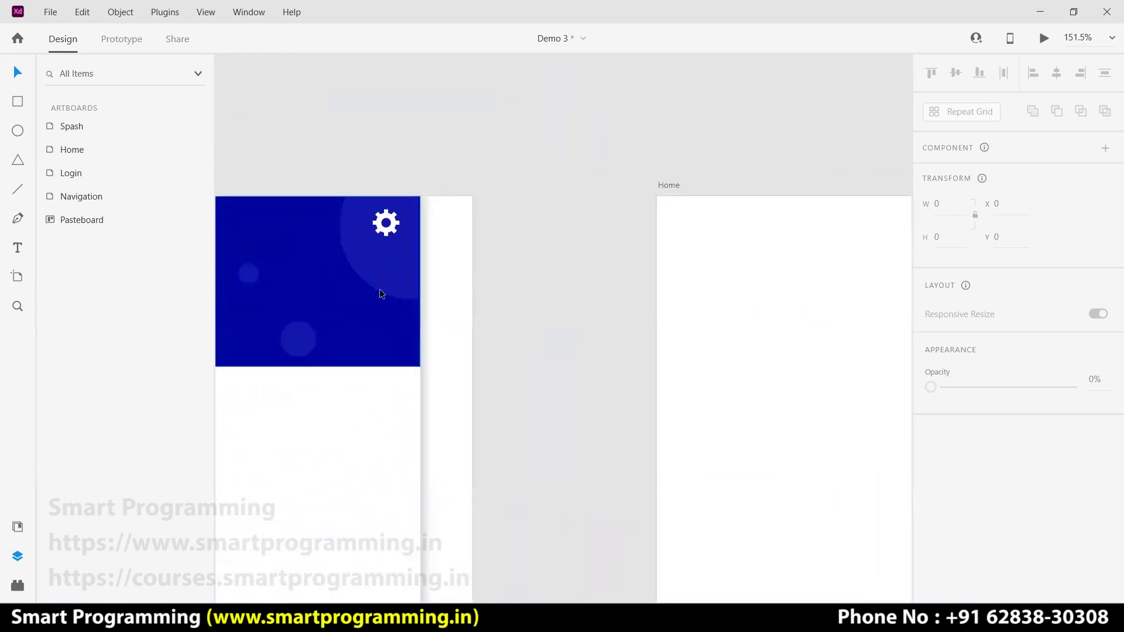
pyautogui.scroll(1, 725, 273)
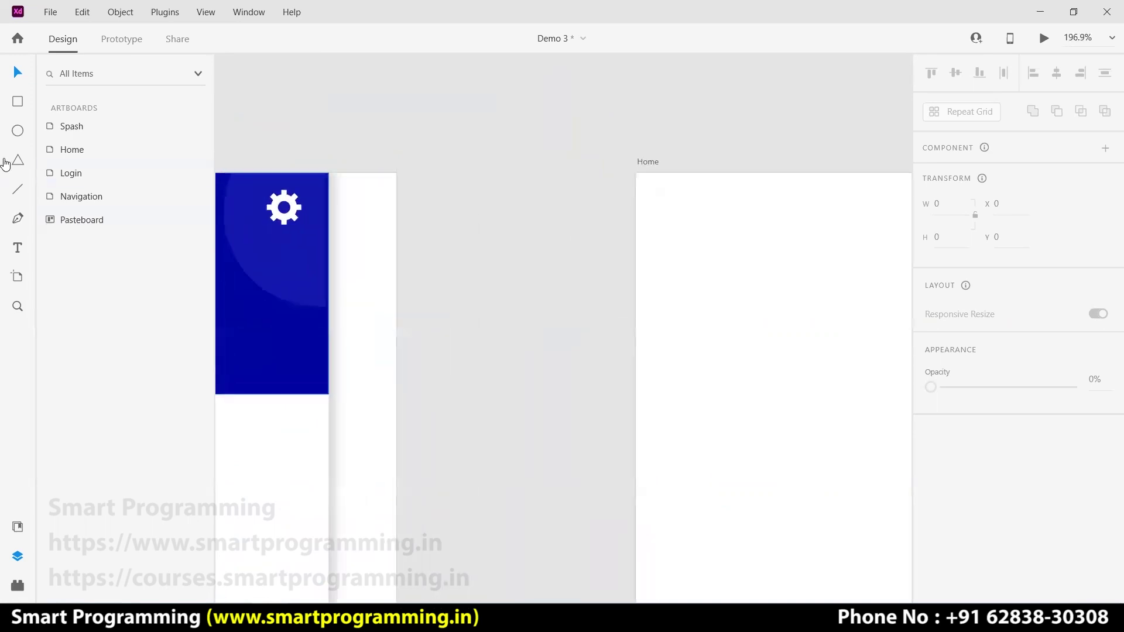
pyautogui.click(18, 102)
pyautogui.moveTo(802, 415); pyautogui.dragTo(480, 397)
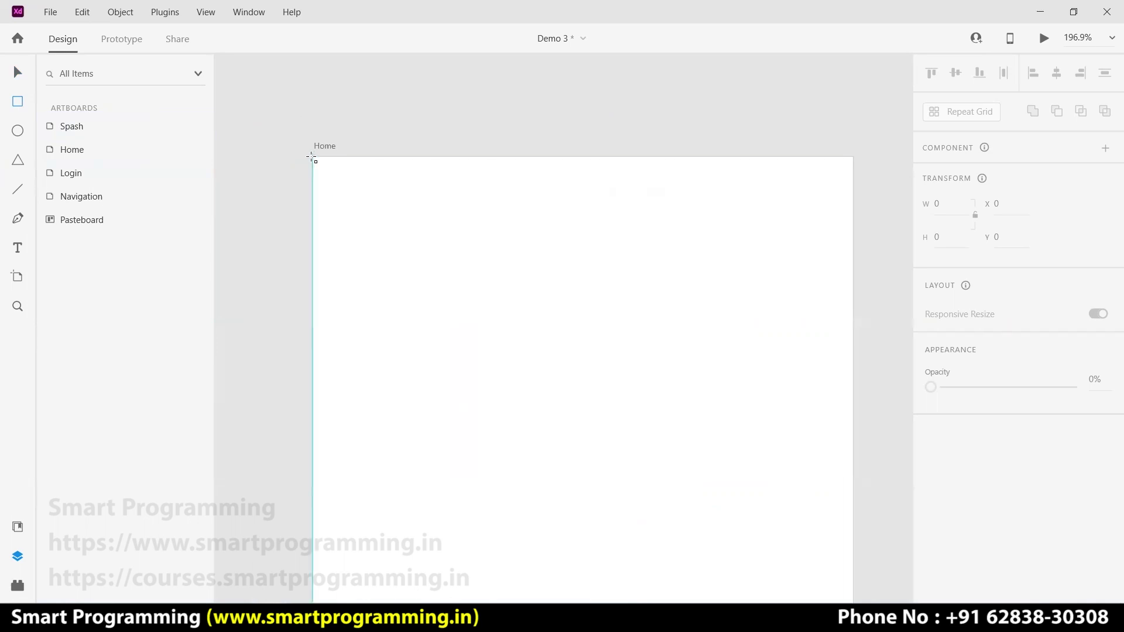
pyautogui.moveTo(317, 159); pyautogui.dragTo(853, 223)
pyautogui.scroll(-1, 947, 551)
pyautogui.scroll(-4, 994, 565)
pyautogui.click(931, 367)
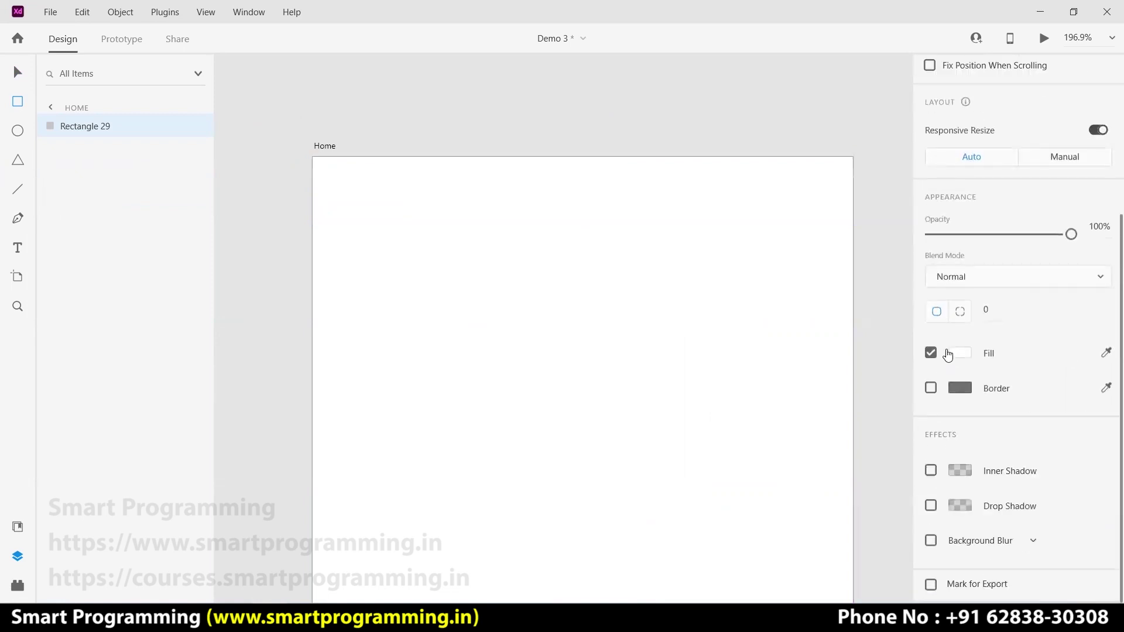
pyautogui.click(959, 354)
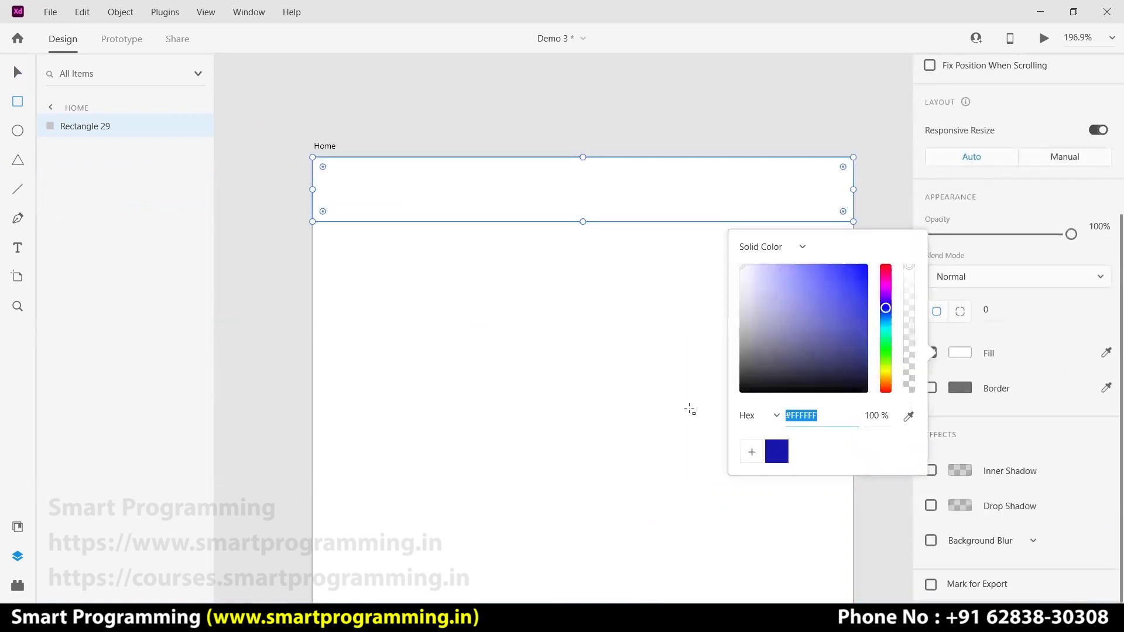
pyautogui.click(782, 455)
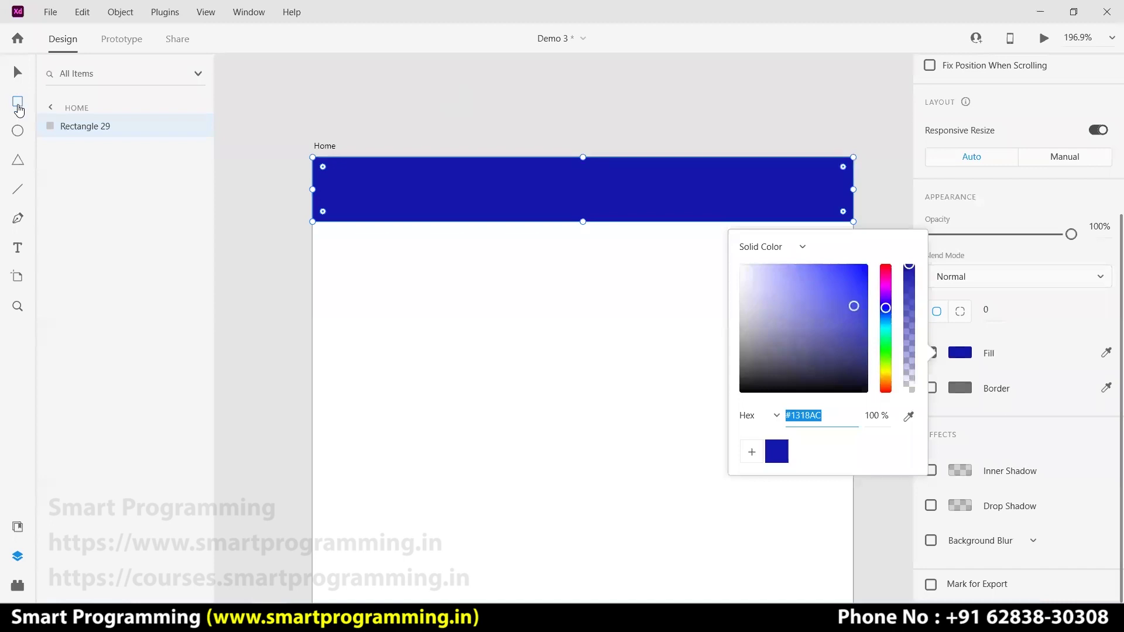
pyautogui.press('Escape')
pyautogui.click(17, 189)
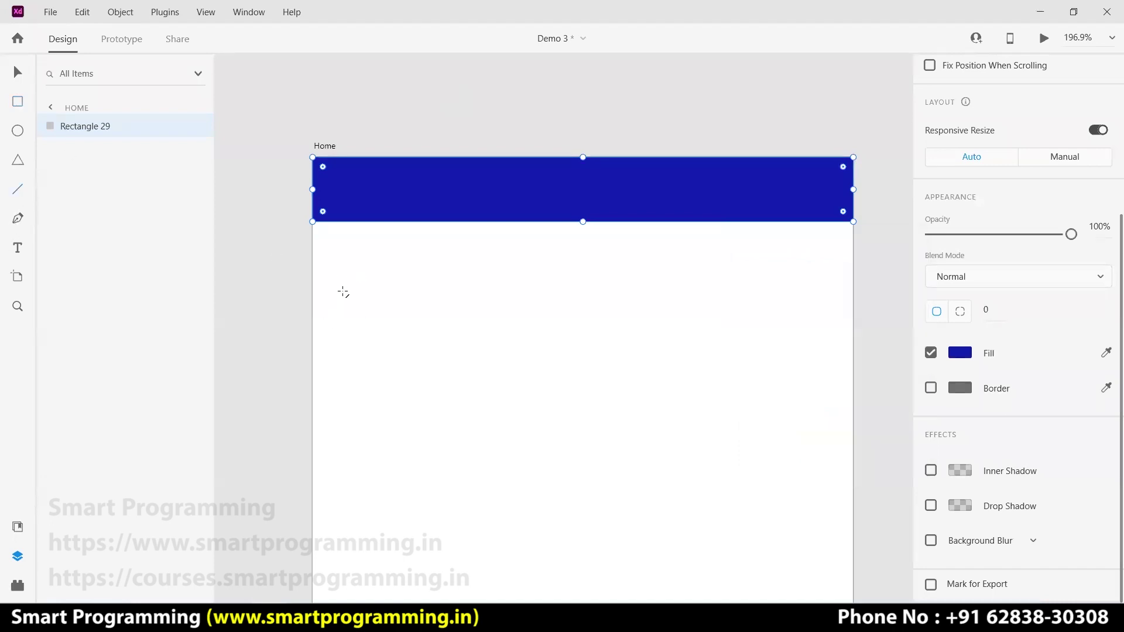
# Draw a short grey line below the header with 5 px thickness and rounded ends
pyautogui.moveTo(360, 293); pyautogui.dragTo(410, 293)
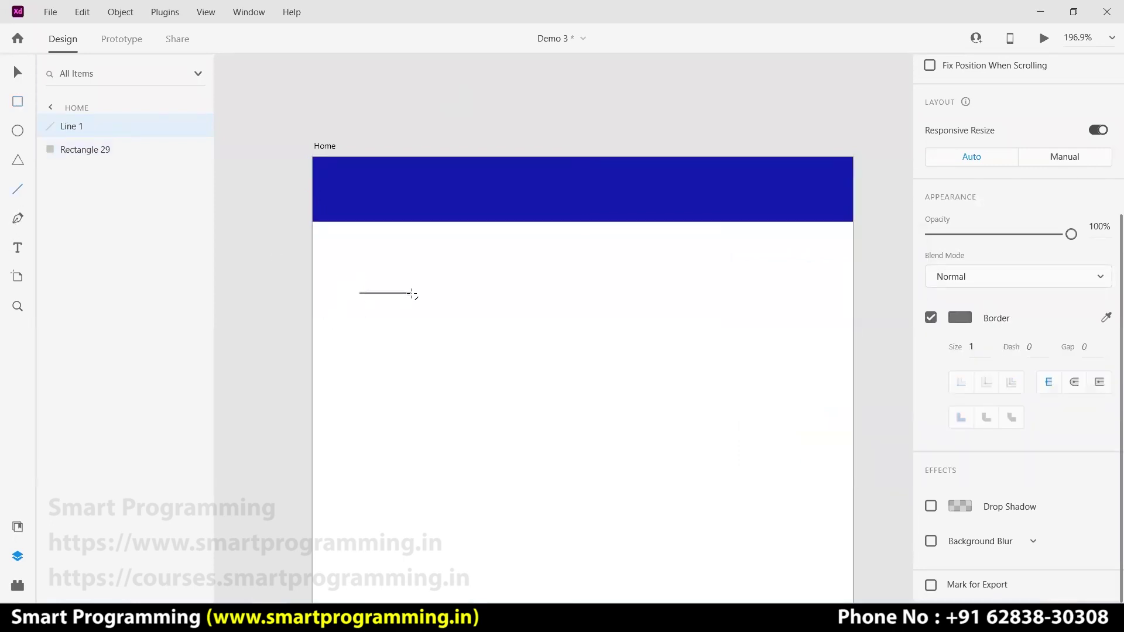
pyautogui.scroll(-1, 879, 404)
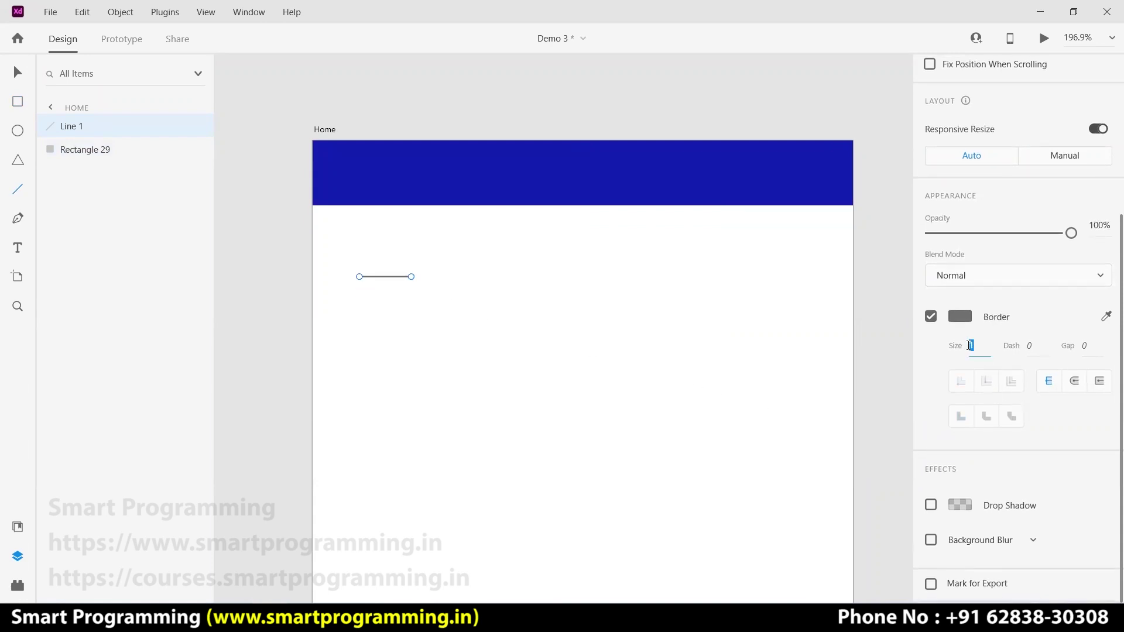
pyautogui.press('Return')
pyautogui.moveTo(981, 353); pyautogui.dragTo(955, 347)
pyautogui.write('5')
pyautogui.press('Return')
pyautogui.click(1075, 382)
pyautogui.press('v')
# Repeat the line into three closely spaced rows, then ungroup them into separate lines
pyautogui.scroll(2, 1003, 260)
pyautogui.scroll(2, 1002, 260)
pyautogui.click(967, 116)
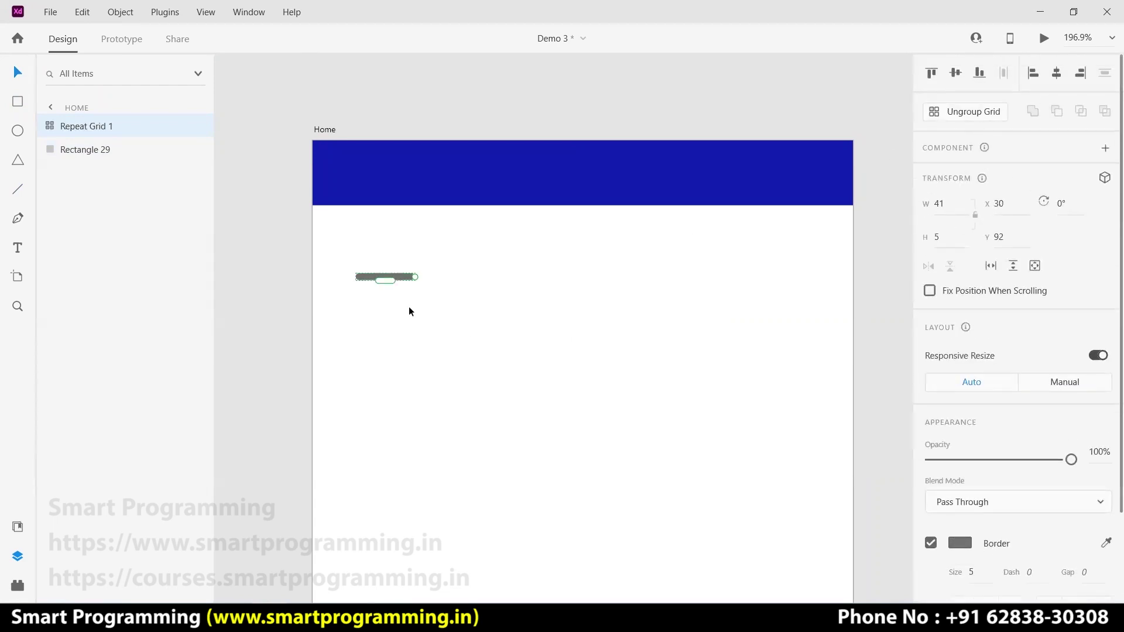
pyautogui.moveTo(382, 280); pyautogui.dragTo(383, 361)
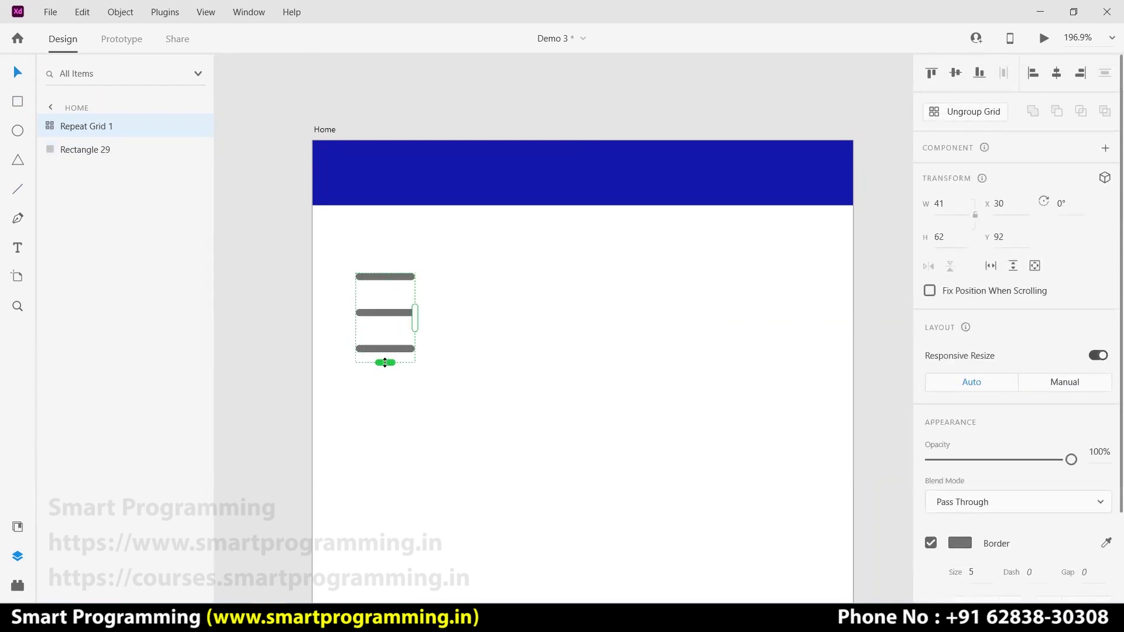
pyautogui.moveTo(383, 361); pyautogui.dragTo(384, 354)
pyautogui.moveTo(386, 307); pyautogui.dragTo(384, 285)
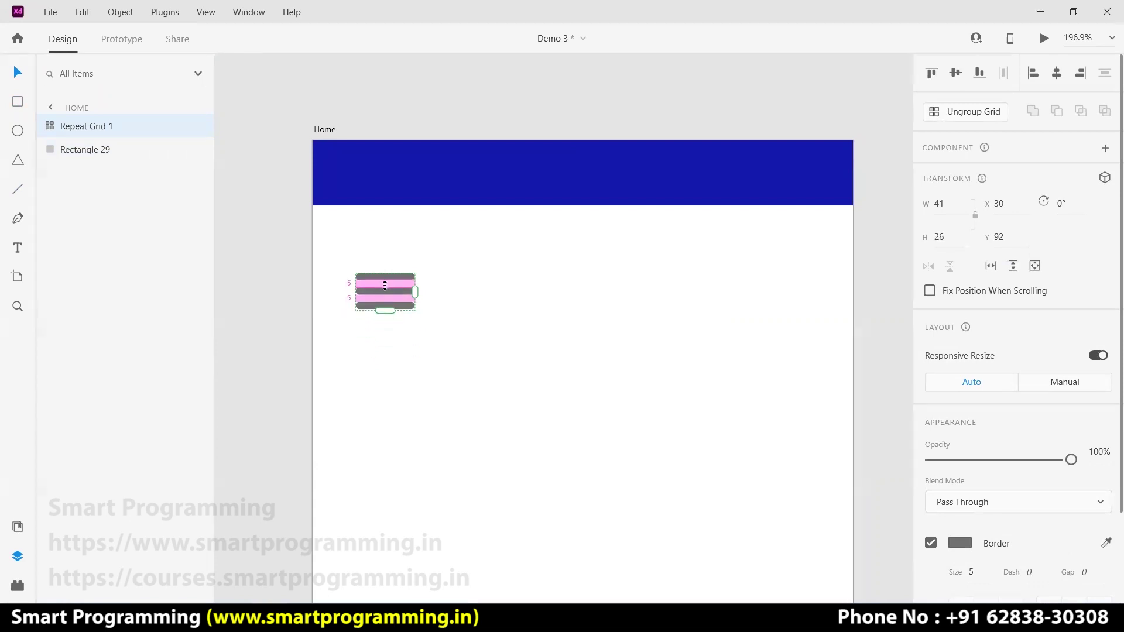
pyautogui.click(434, 333)
pyautogui.click(402, 311)
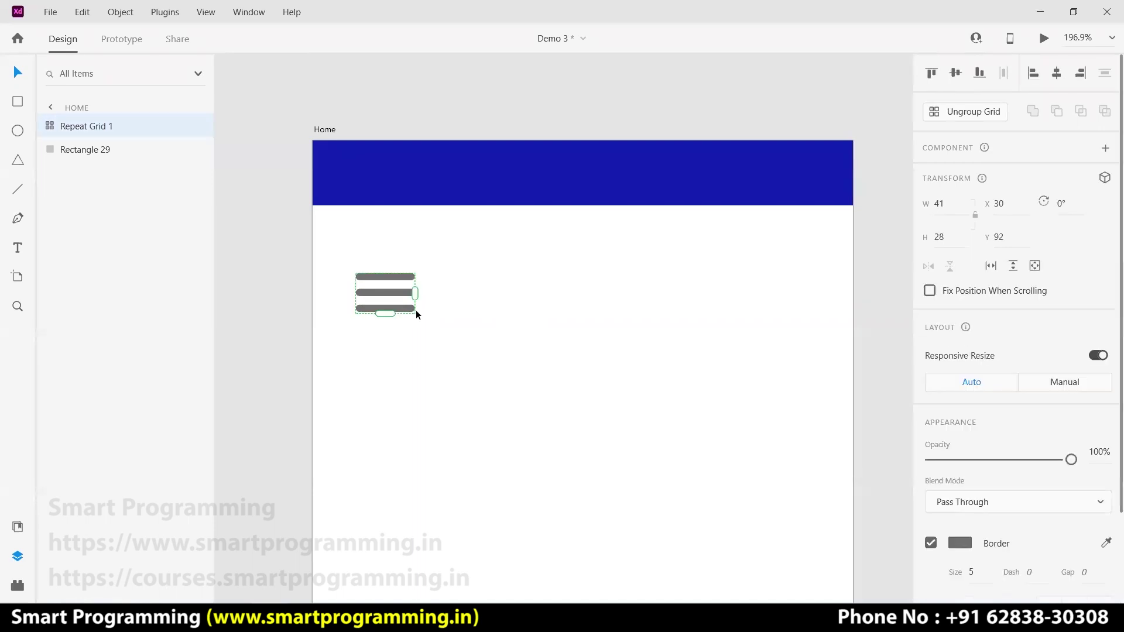
pyautogui.click(959, 114)
pyautogui.click(436, 331)
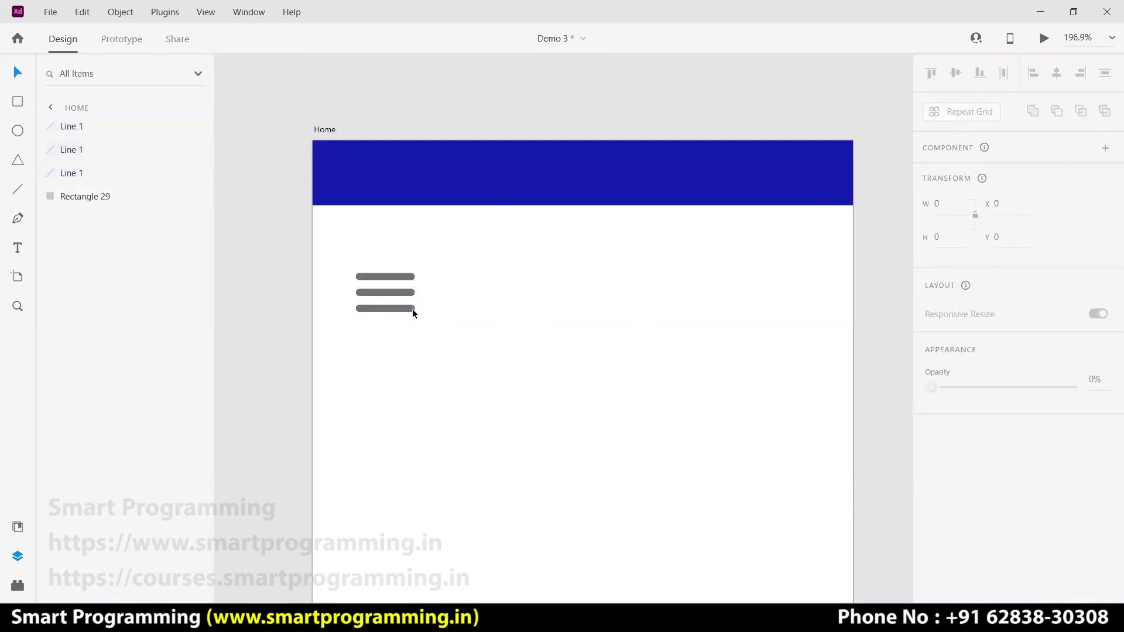
pyautogui.moveTo(432, 323); pyautogui.dragTo(383, 277)
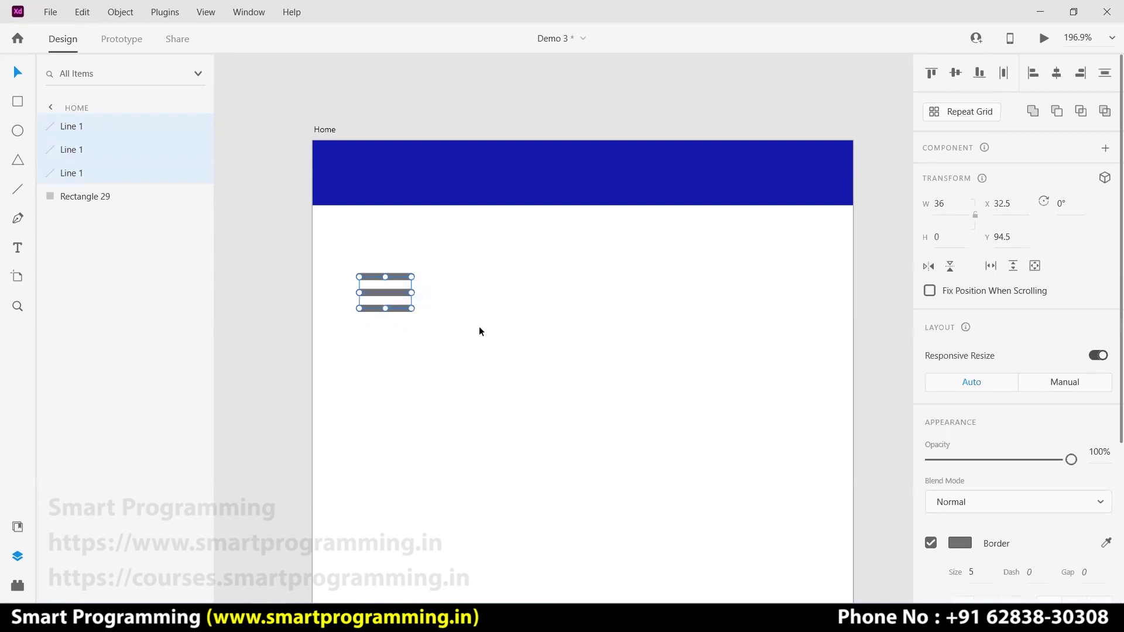
# Try a white outline on the three lines, then undo it back to grey
pyautogui.scroll(-1, 942, 515)
pyautogui.scroll(-3, 941, 410)
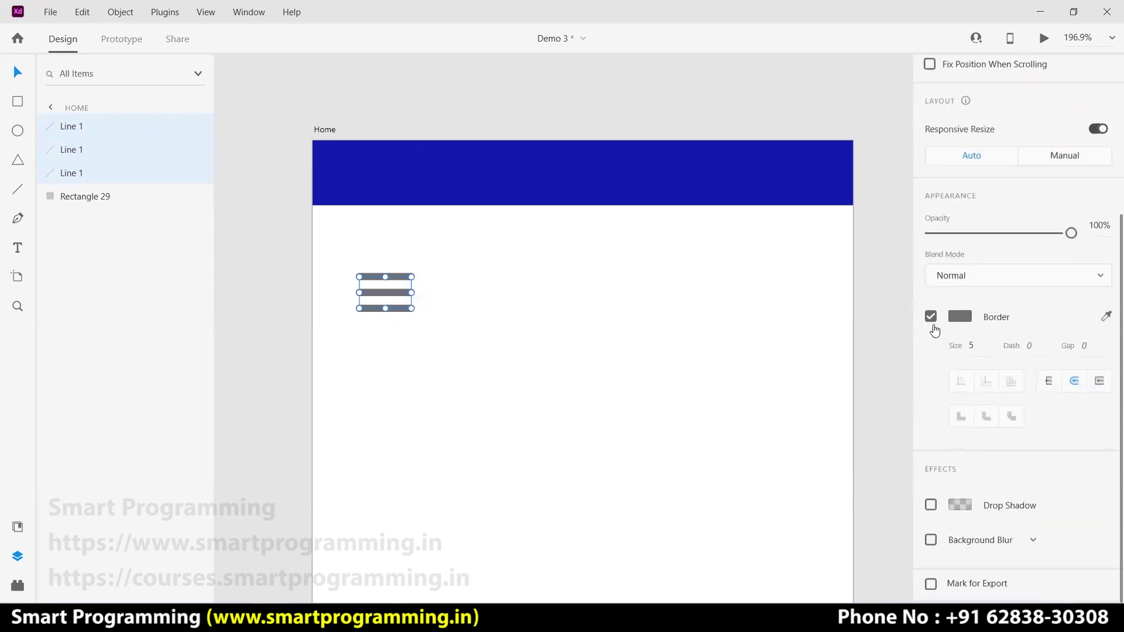
pyautogui.click(960, 316)
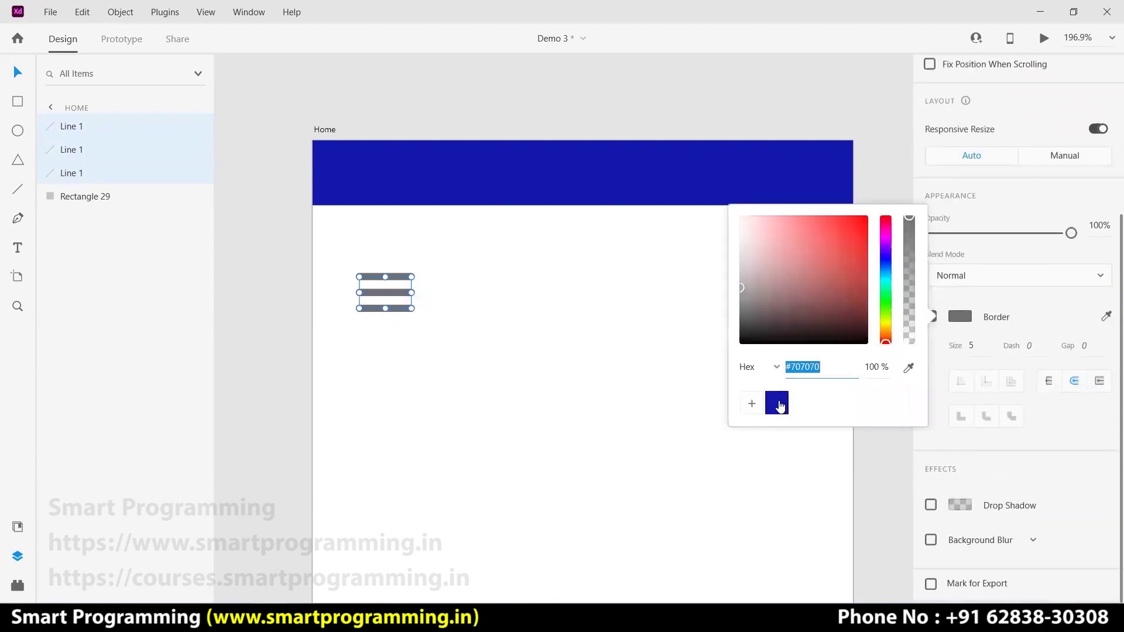
pyautogui.moveTo(764, 293); pyautogui.dragTo(723, 200)
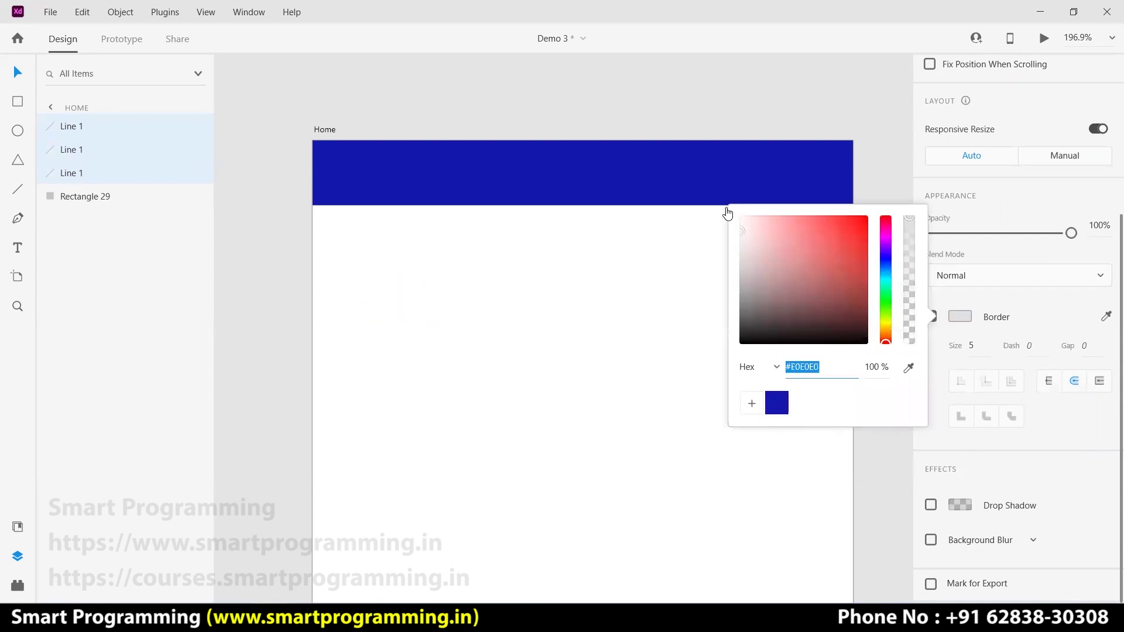
pyautogui.hotkey('ctrl', 'z')
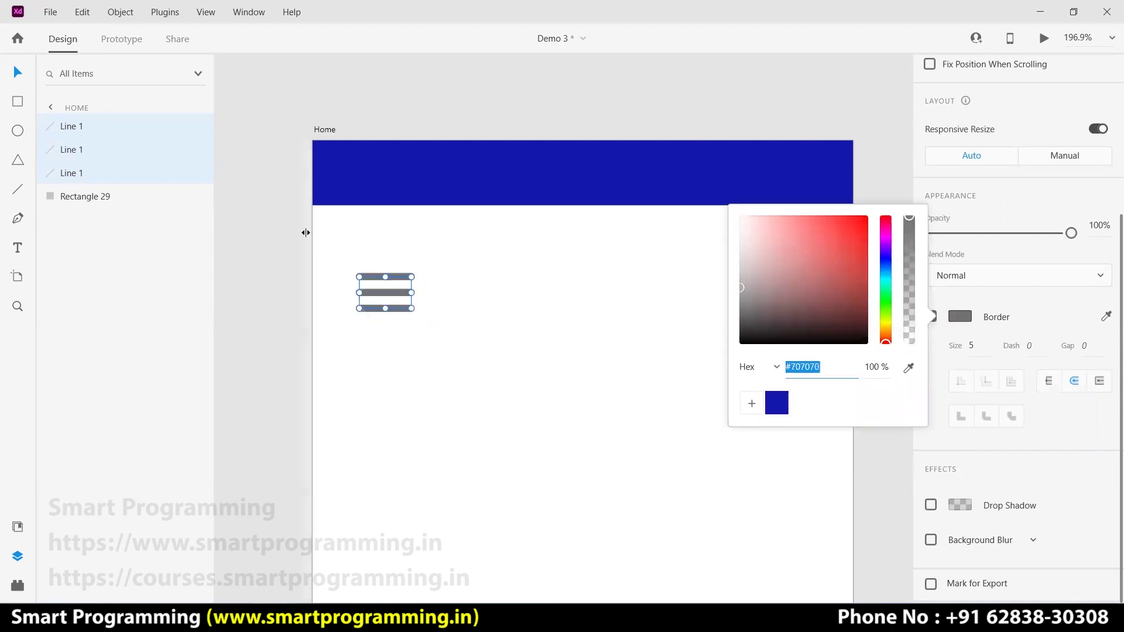
pyautogui.click(28, 81)
pyautogui.click(418, 332)
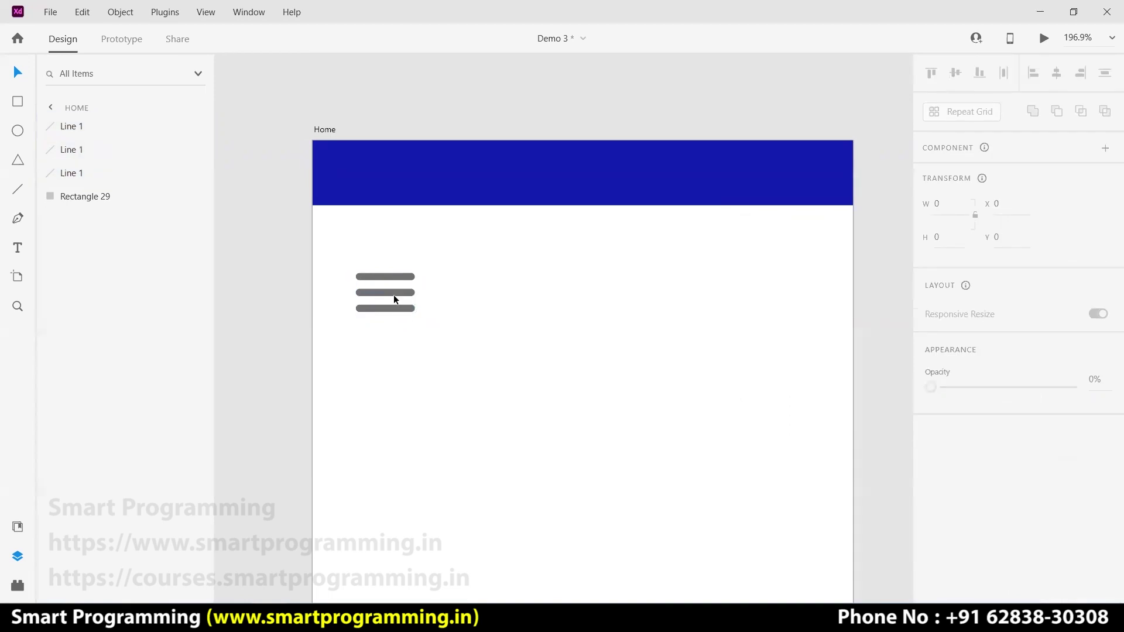
pyautogui.keyDown('shift'); pyautogui.click(388, 274); pyautogui.keyUp('shift')
# Group the three lines as Group 25 and move it up toward the blue header
pyautogui.moveTo(420, 337); pyautogui.dragTo(375, 272)
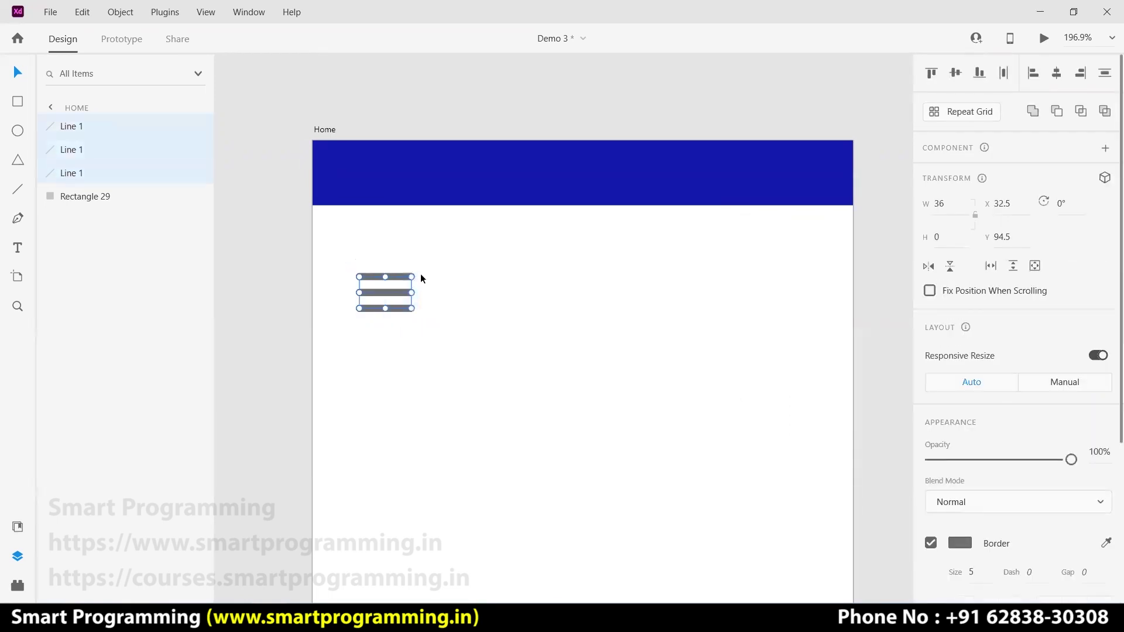
pyautogui.hotkey('ctrl', 'g')
pyautogui.click(427, 339)
pyautogui.click(393, 290)
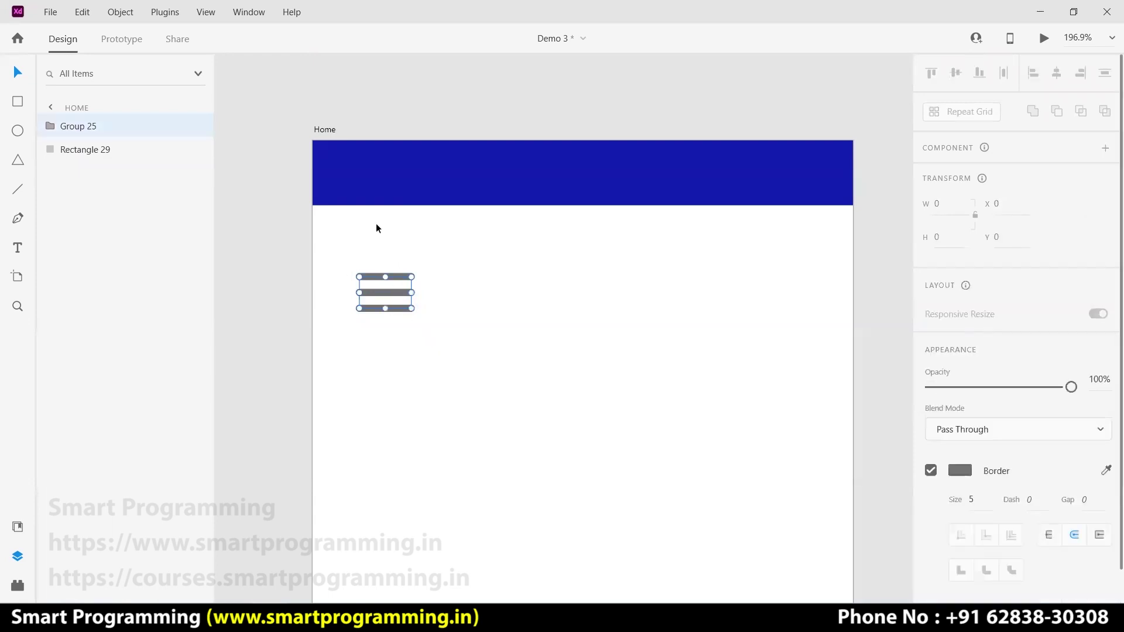
pyautogui.moveTo(376, 227); pyautogui.dragTo(370, 178)
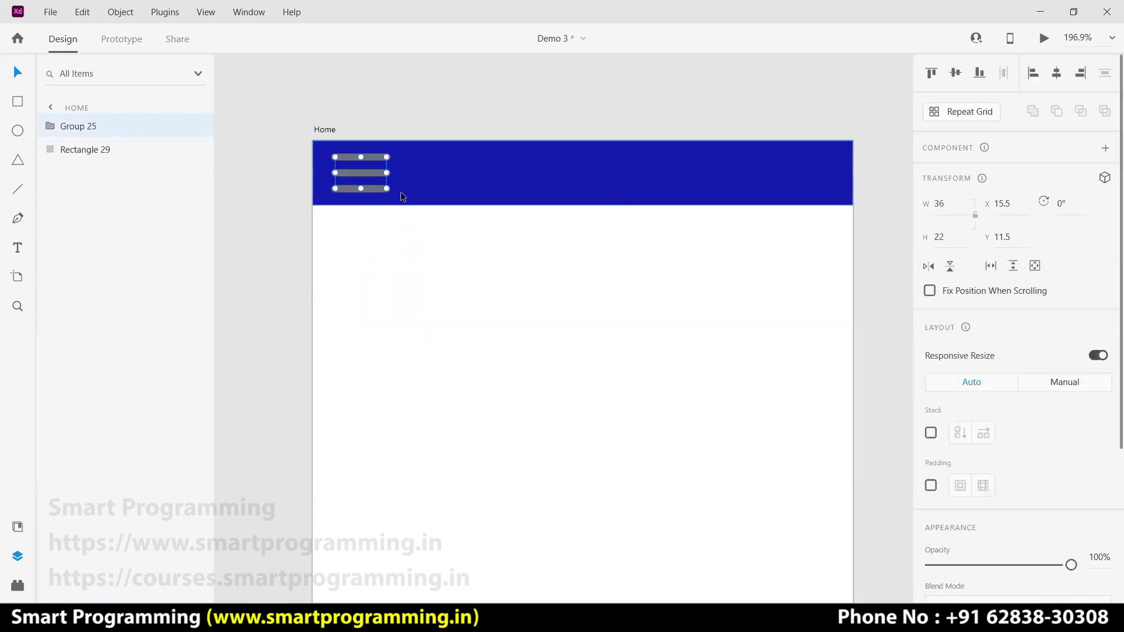
pyautogui.click(398, 219)
pyautogui.click(367, 187)
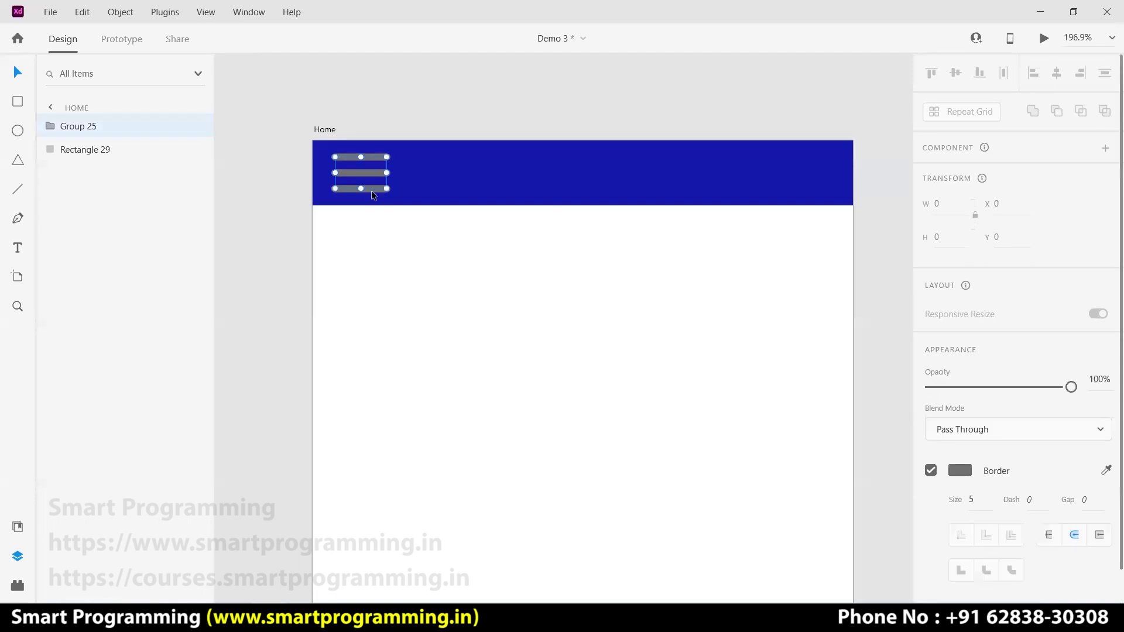
pyautogui.click(372, 192)
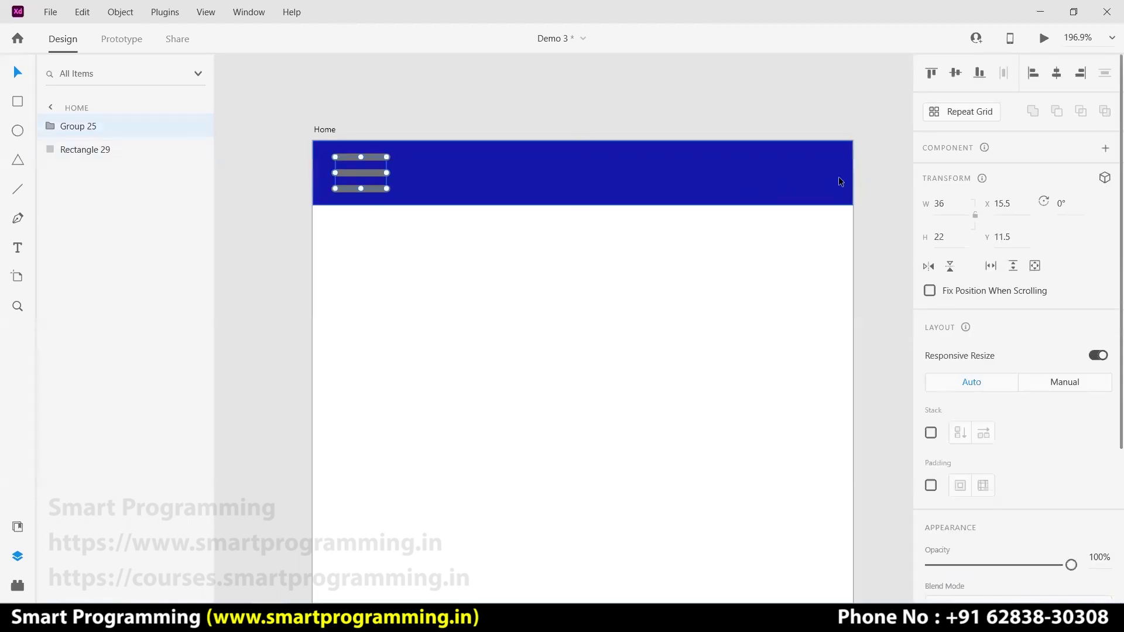
pyautogui.click(375, 209)
pyautogui.click(365, 191)
pyautogui.click(365, 191)
# Move the menu group back below the header, ungroup it, and merge the lines into Union 8
pyautogui.moveTo(368, 225); pyautogui.dragTo(368, 268)
pyautogui.rightClick(367, 268)
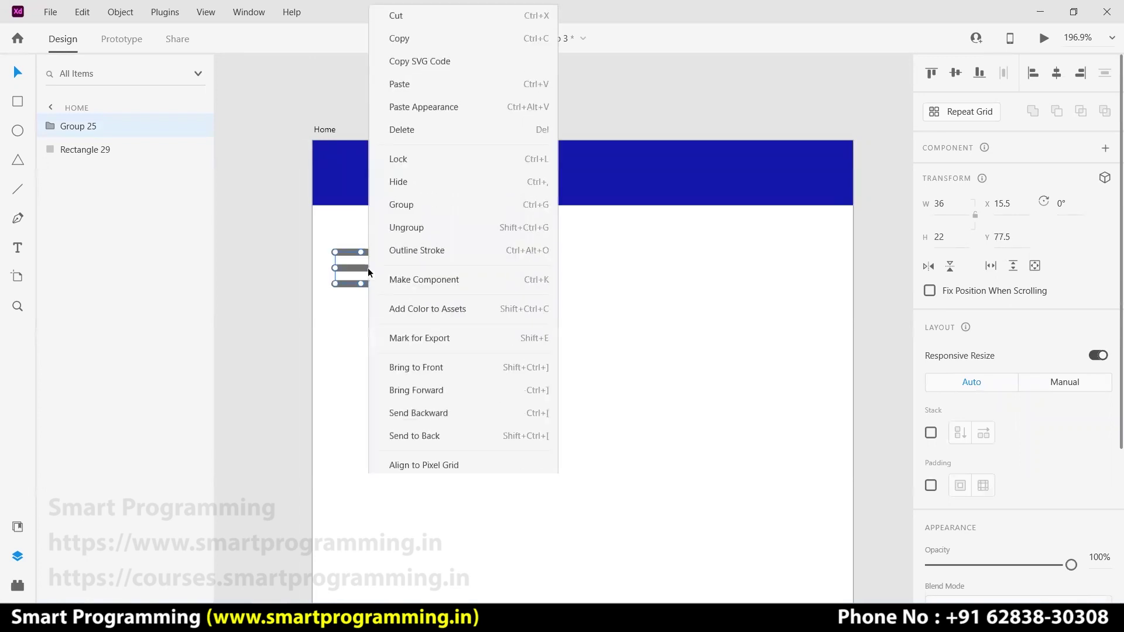
pyautogui.click(434, 227)
pyautogui.click(396, 290)
pyautogui.moveTo(392, 300); pyautogui.dragTo(353, 248)
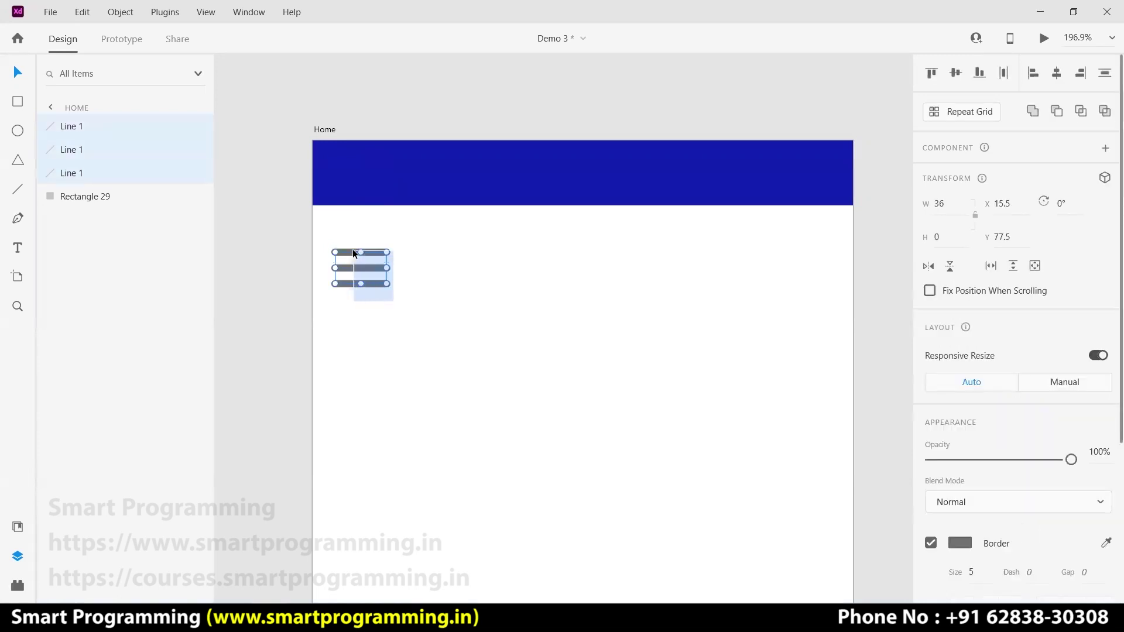
pyautogui.click(1034, 111)
pyautogui.click(445, 299)
pyautogui.click(386, 289)
# Group the union, shrink it slightly, and place it at the header's left side
pyautogui.hotkey('ctrl', 'g')
pyautogui.click(441, 296)
pyautogui.click(384, 285)
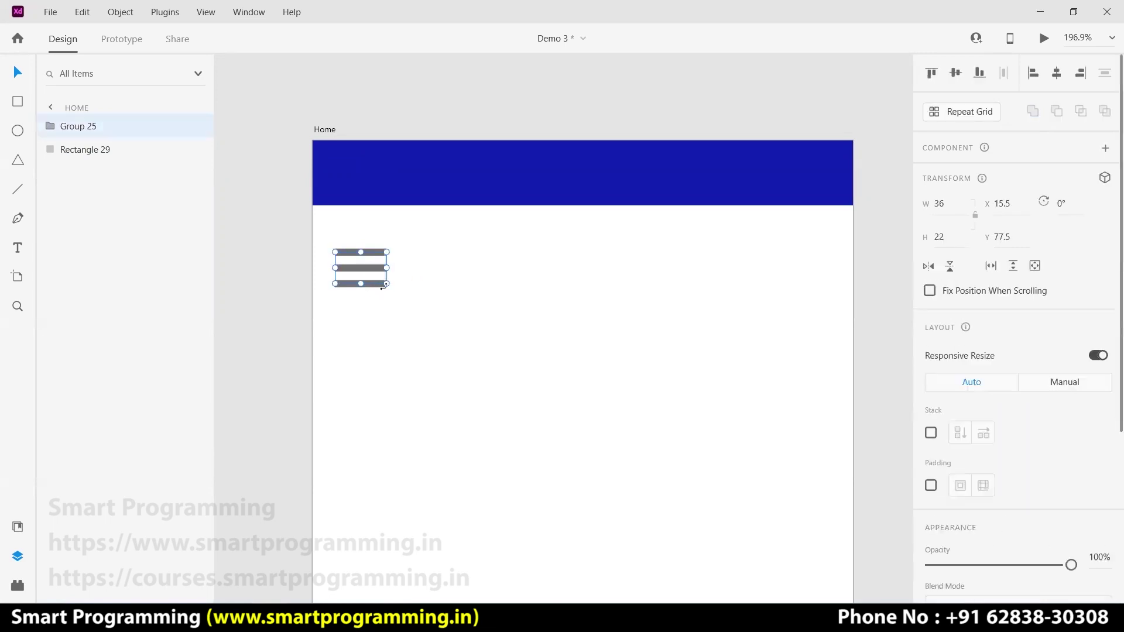
pyautogui.moveTo(383, 285); pyautogui.dragTo(377, 282)
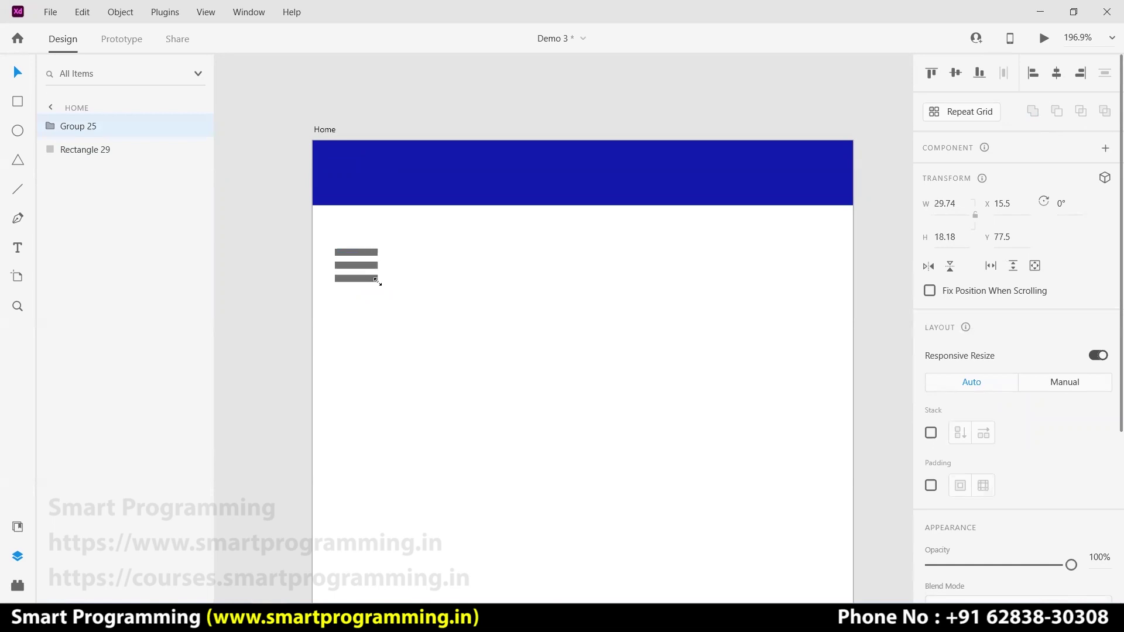
pyautogui.click(455, 296)
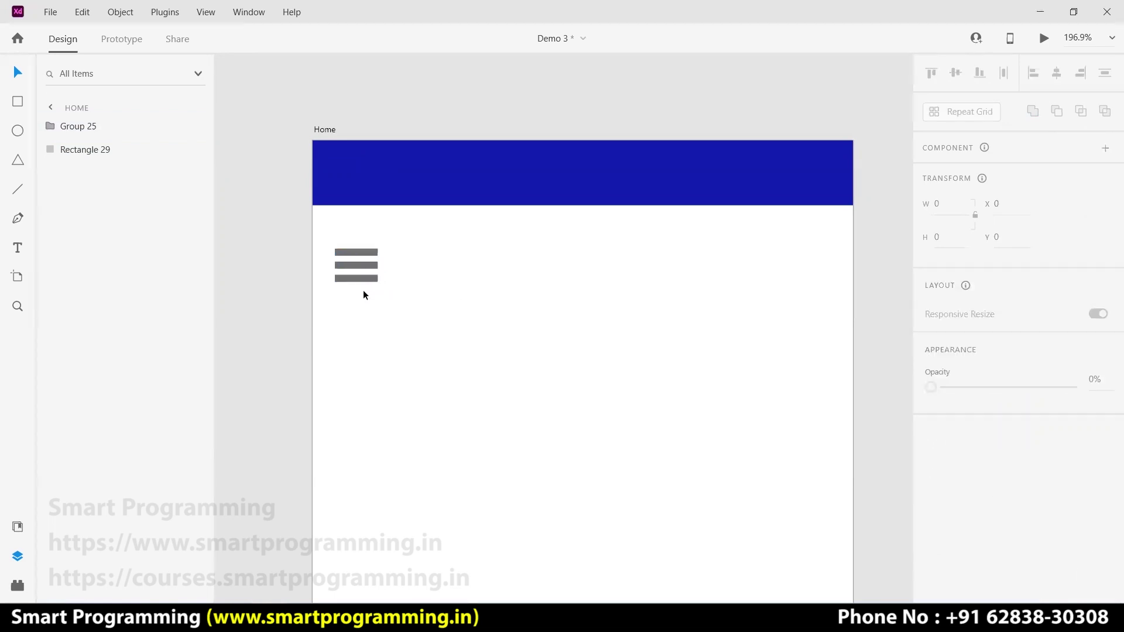
pyautogui.click(354, 250)
pyautogui.scroll(-5, 1029, 468)
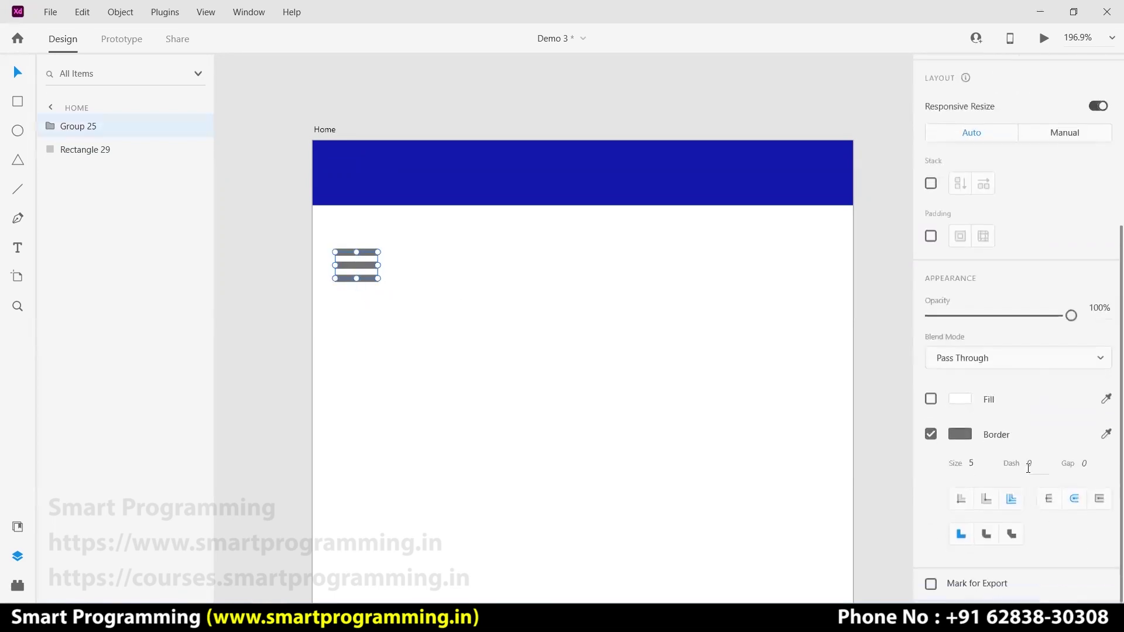
pyautogui.moveTo(351, 265); pyautogui.dragTo(345, 171)
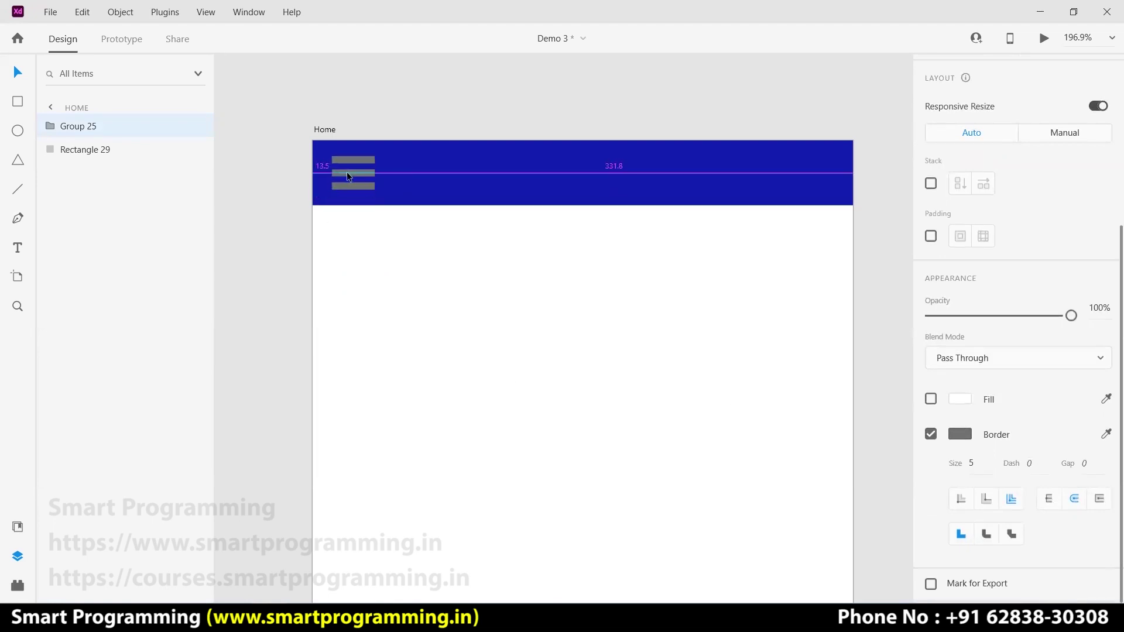
pyautogui.moveTo(347, 171); pyautogui.dragTo(349, 171)
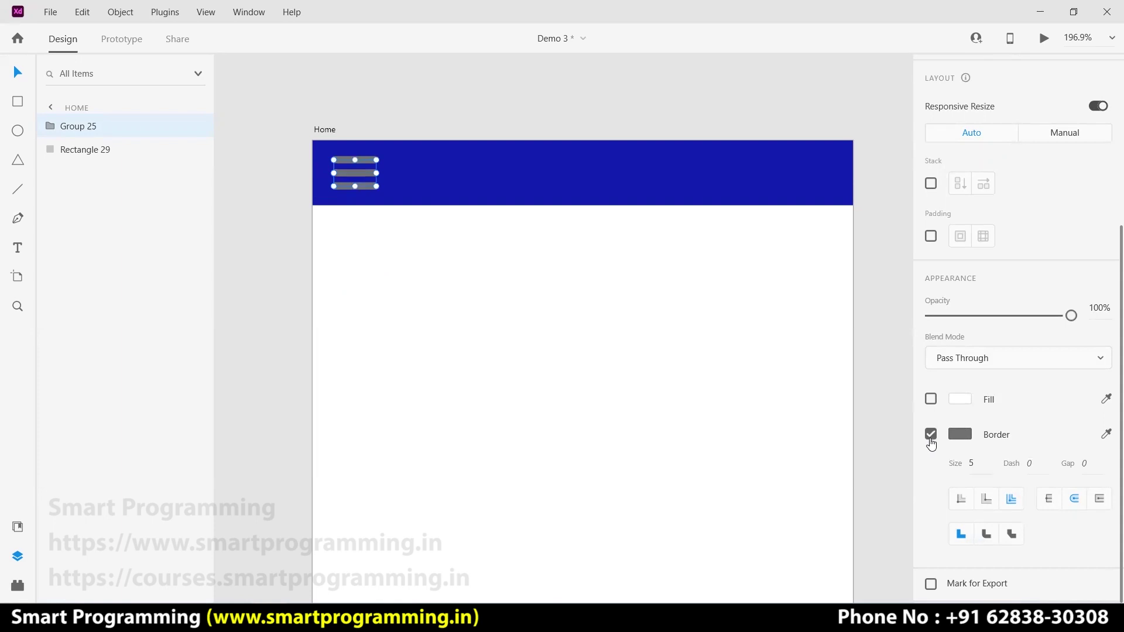
# Set the hamburger icon's border colour to white #FFFFFF
pyautogui.click(931, 437)
pyautogui.click(960, 507)
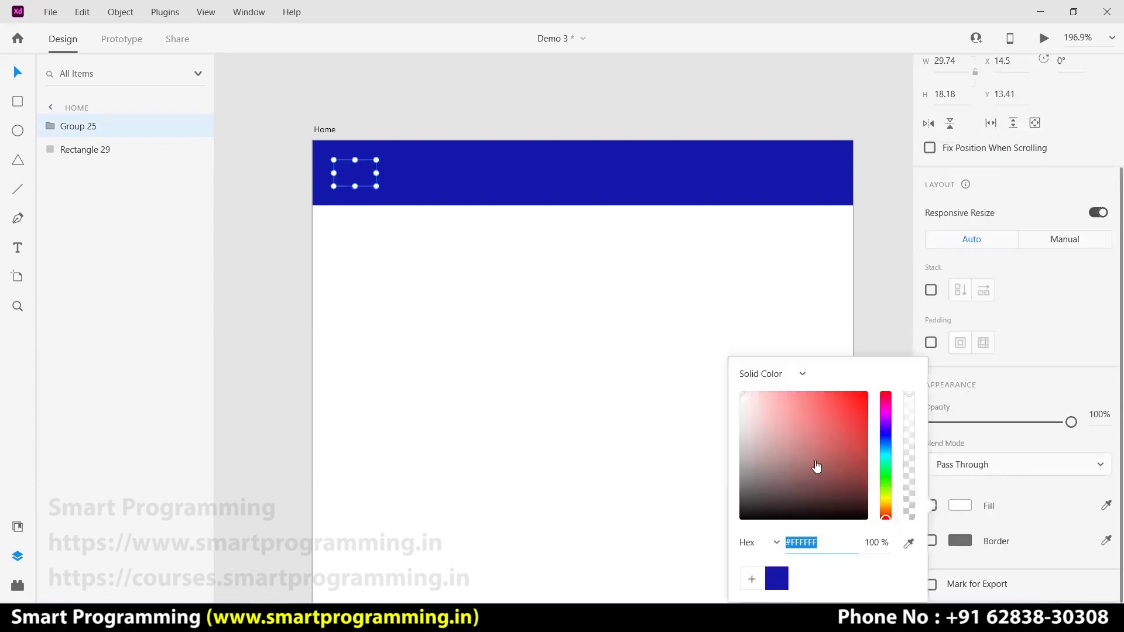
pyautogui.click(479, 327)
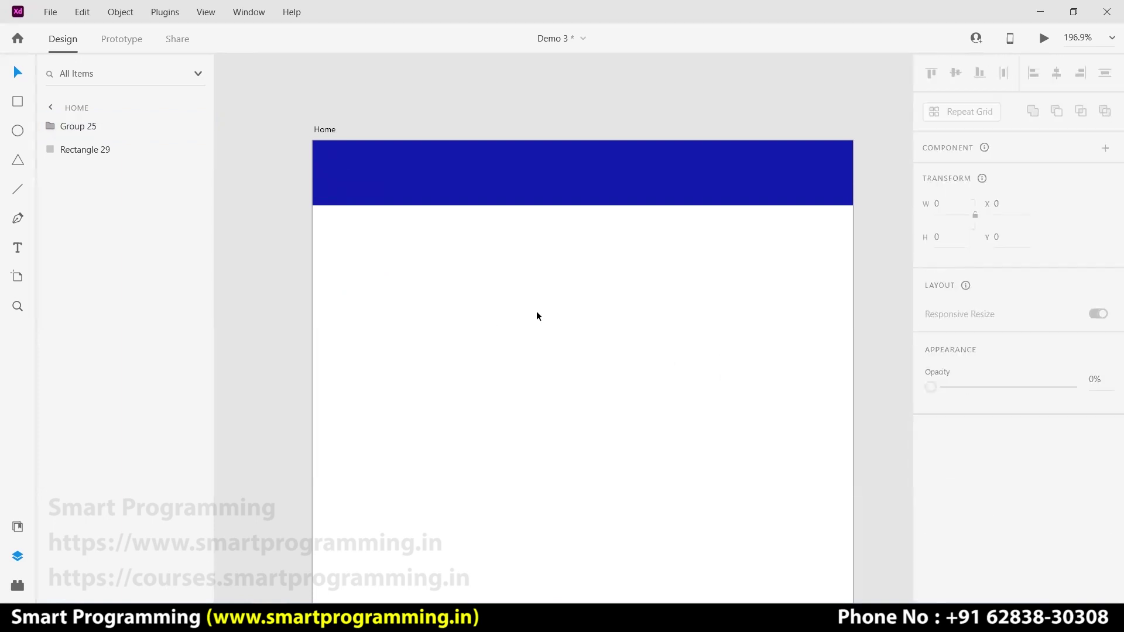
pyautogui.click(333, 174)
pyautogui.click(496, 284)
pyautogui.hotkey('ctrl', 'z')
pyautogui.hotkey('ctrl', 'z')
pyautogui.scroll(-5, 985, 461)
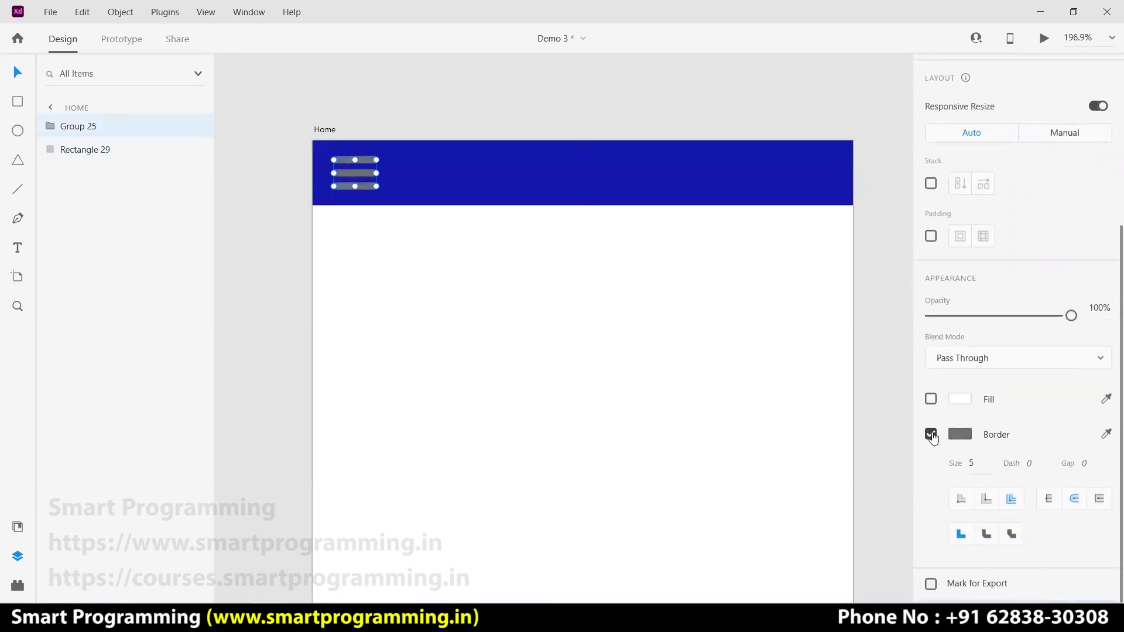
pyautogui.click(958, 435)
pyautogui.moveTo(778, 359); pyautogui.dragTo(720, 326)
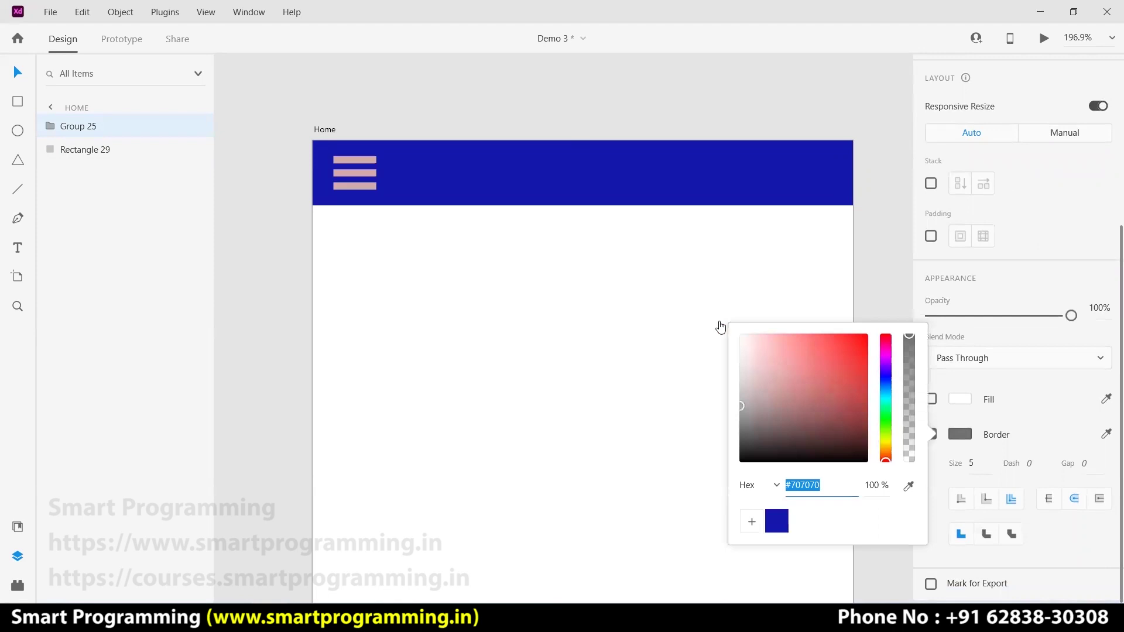
pyautogui.click(508, 257)
pyautogui.scroll(-1, 650, 291)
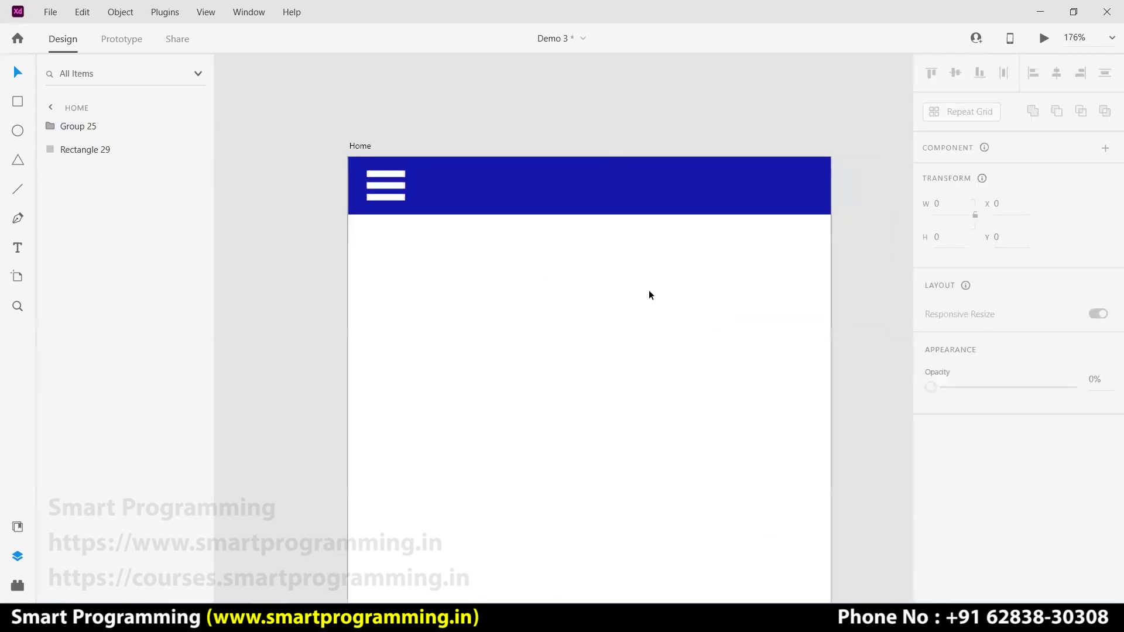
pyautogui.scroll(-5, 649, 290)
pyautogui.scroll(-2, 649, 290)
pyautogui.scroll(-3, 648, 290)
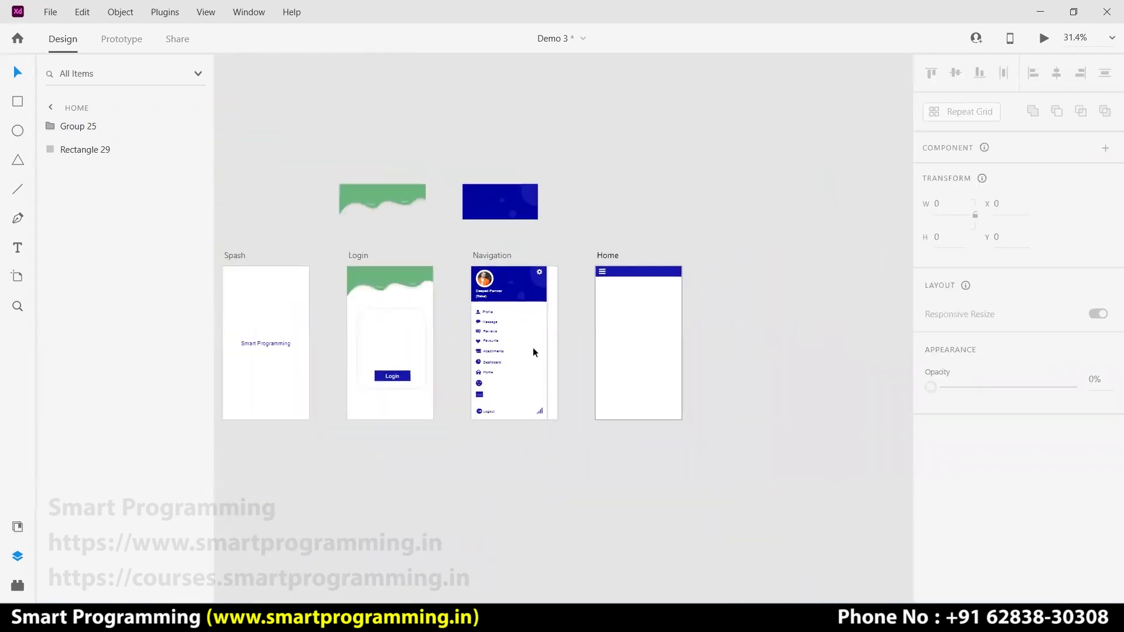
pyautogui.moveTo(382, 463); pyautogui.dragTo(464, 458)
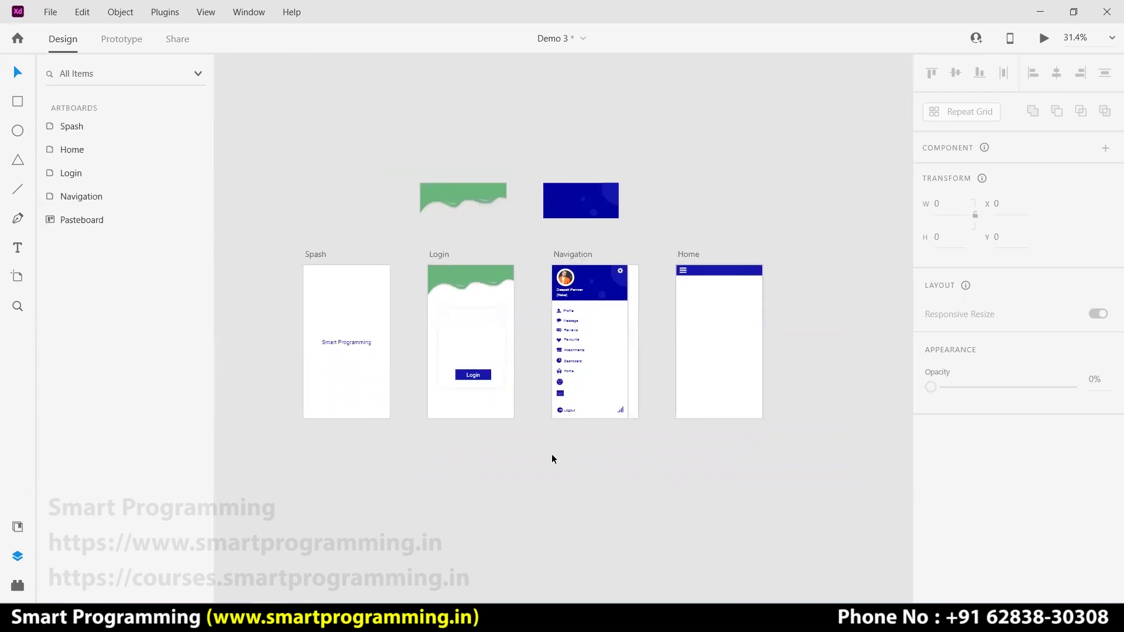
pyautogui.scroll(1, 340, 368)
pyautogui.scroll(2, 340, 368)
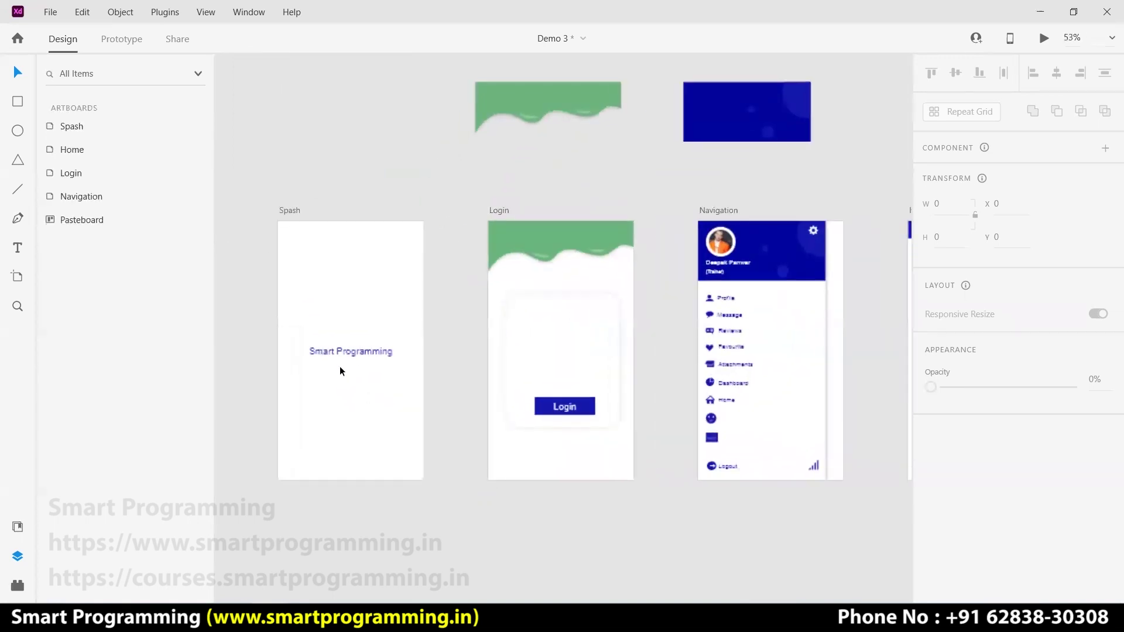
pyautogui.scroll(2, 339, 368)
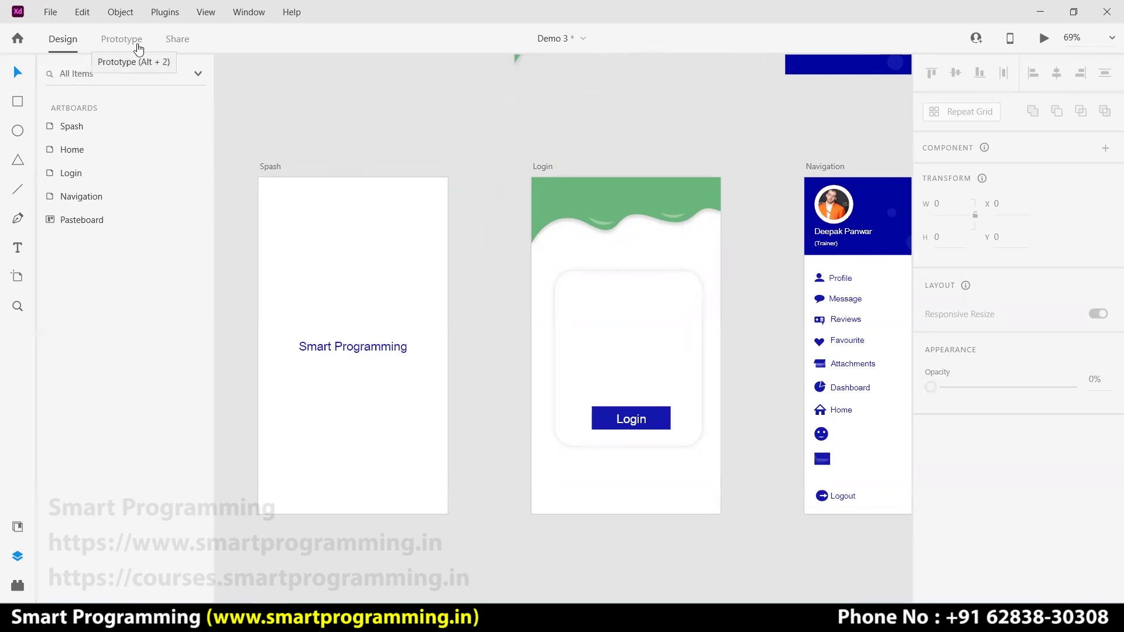
# In Prototype mode, link the Spash artboard to the Login artboard
pyautogui.click(122, 46)
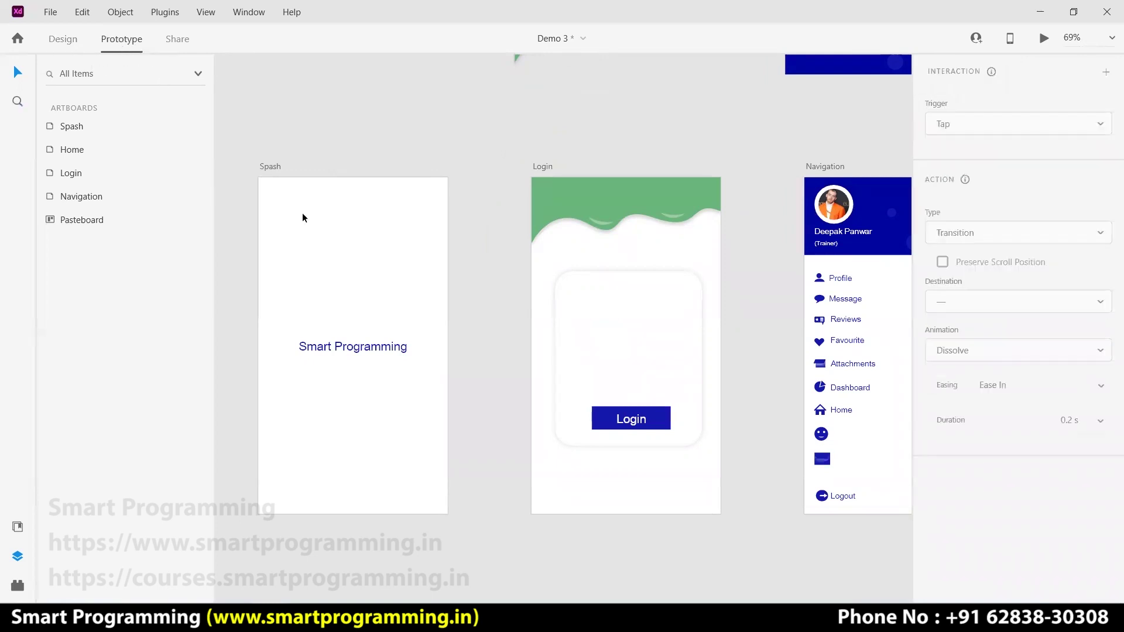
pyautogui.click(348, 236)
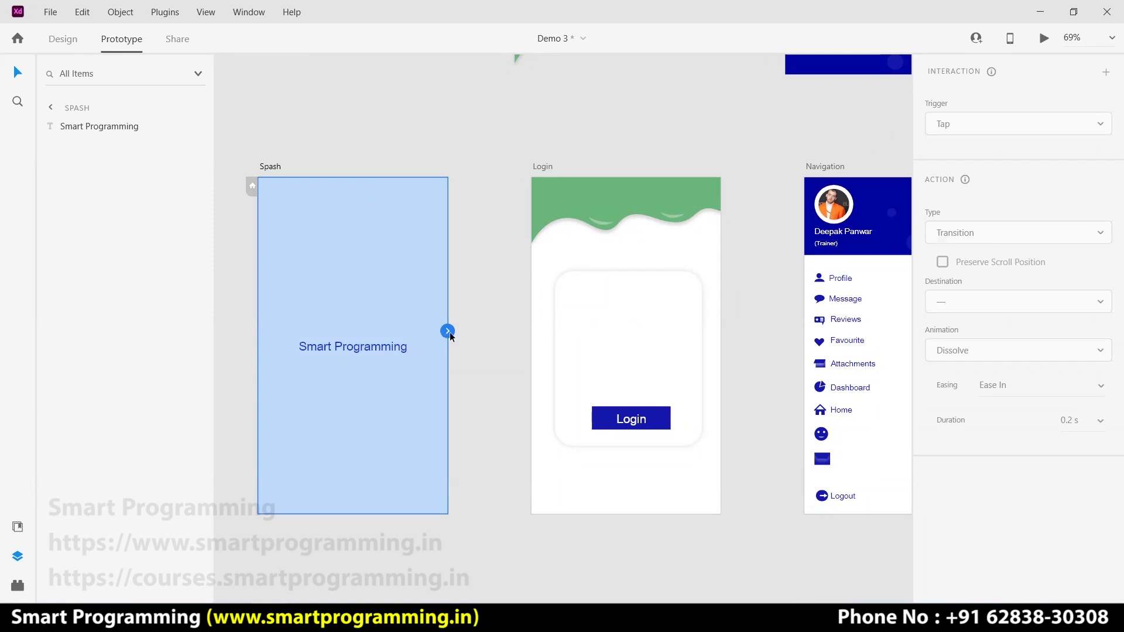
pyautogui.click(456, 368)
pyautogui.click(408, 329)
pyautogui.moveTo(448, 331); pyautogui.dragTo(537, 298)
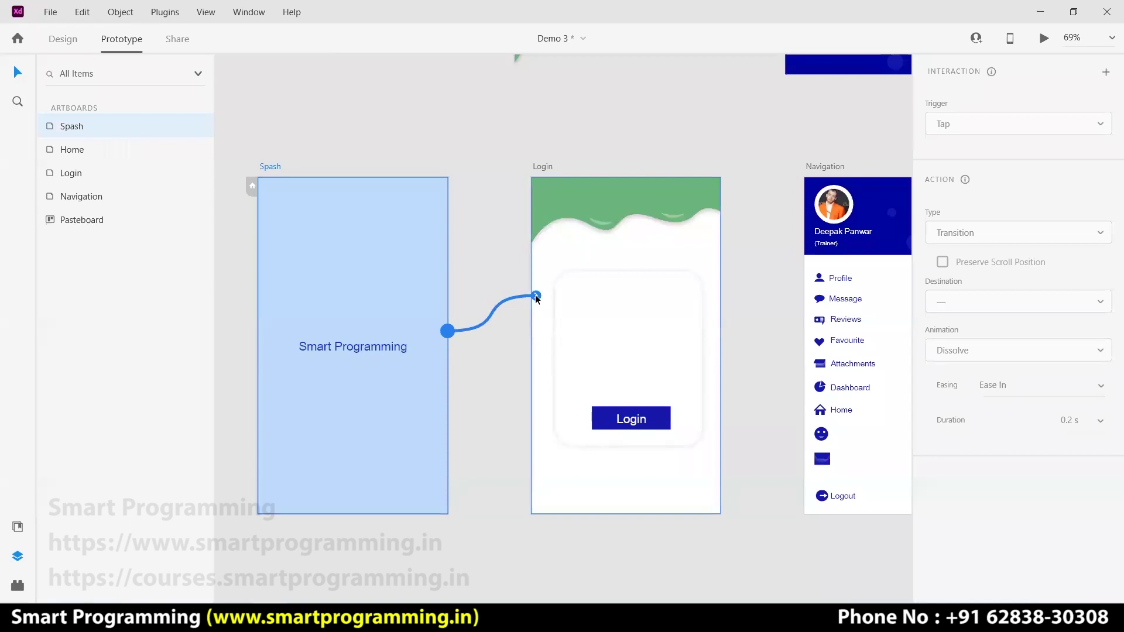
pyautogui.moveTo(537, 298); pyautogui.dragTo(547, 411)
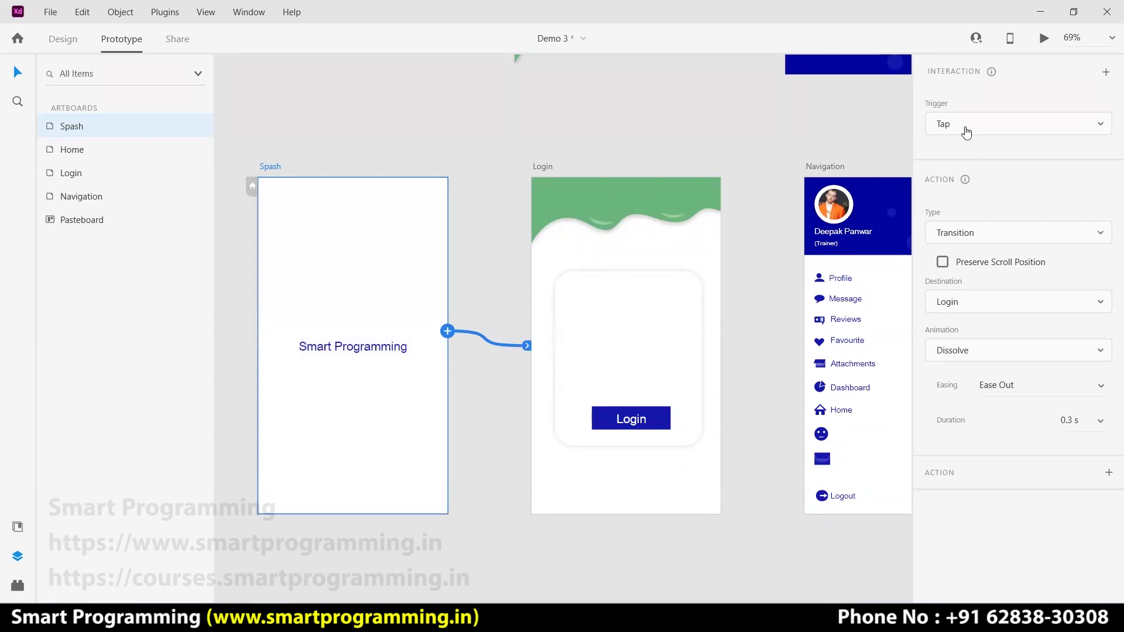
# Set the link's trigger to Time with a 3 s delay
pyautogui.click(1090, 126)
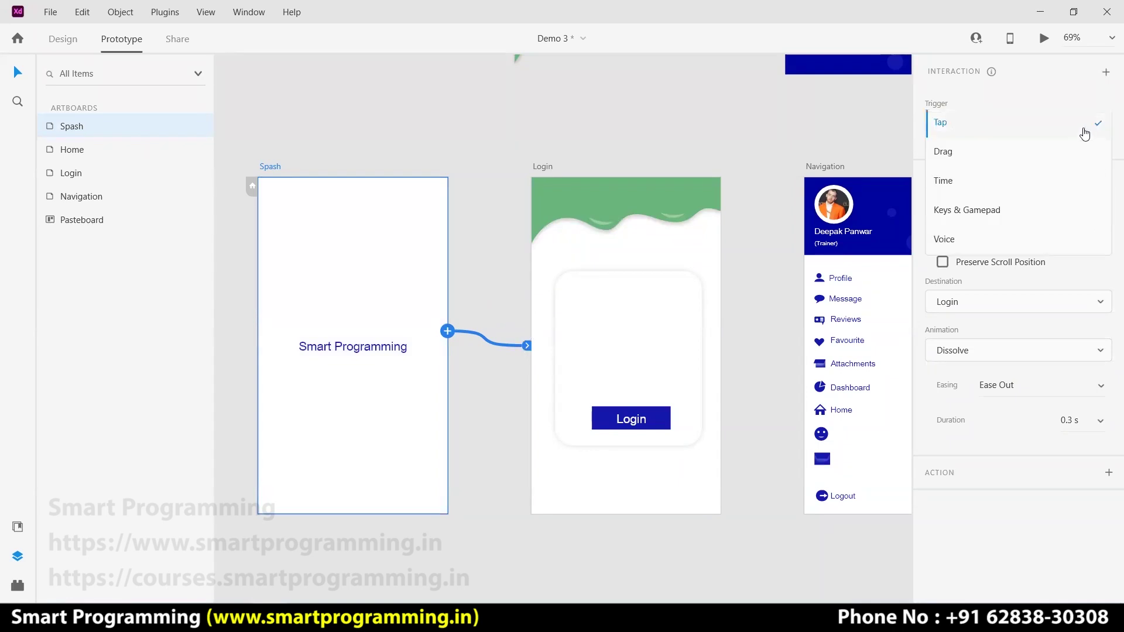
pyautogui.click(958, 186)
pyautogui.click(1066, 160)
pyautogui.write('3 s')
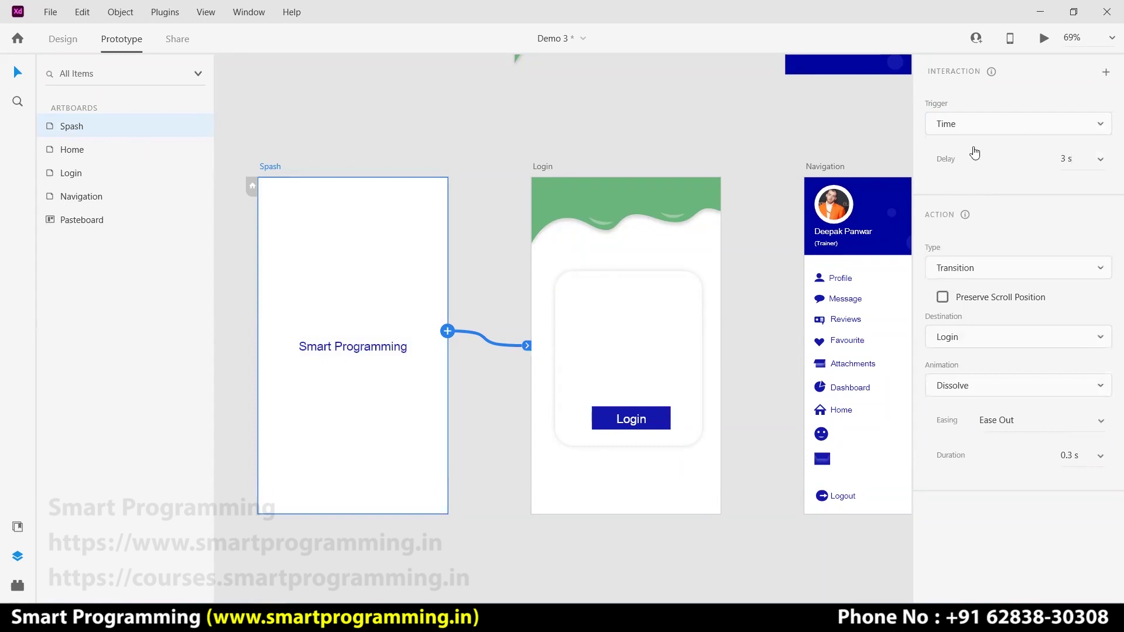
# Link the Login button to the Home artboard with a Tap trigger
pyautogui.click(363, 349)
pyautogui.click(585, 347)
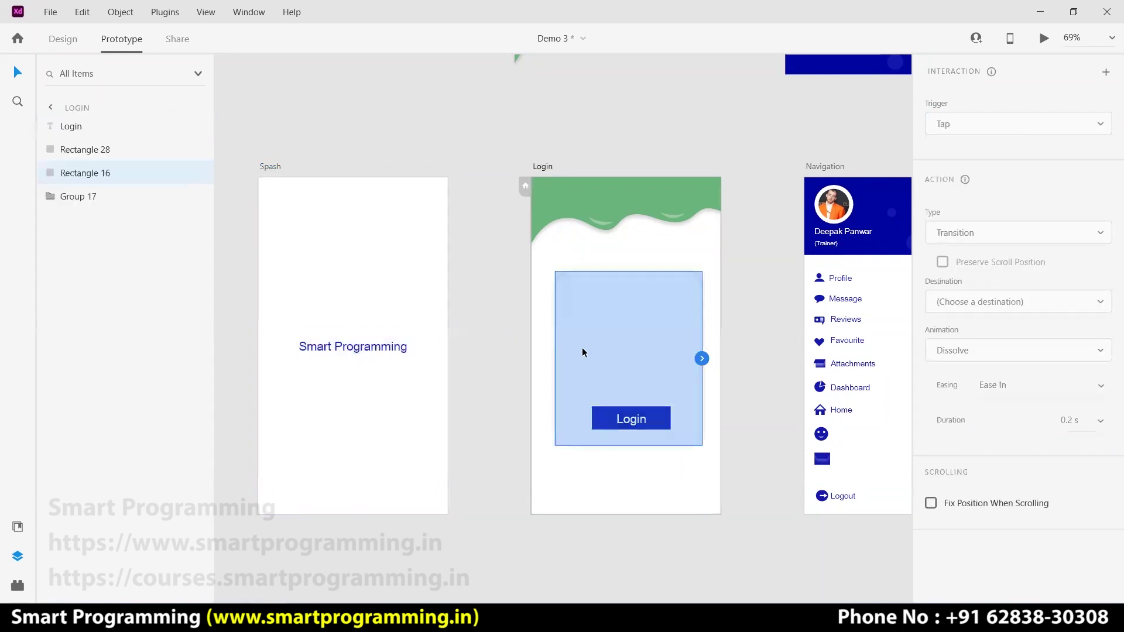
pyautogui.click(496, 514)
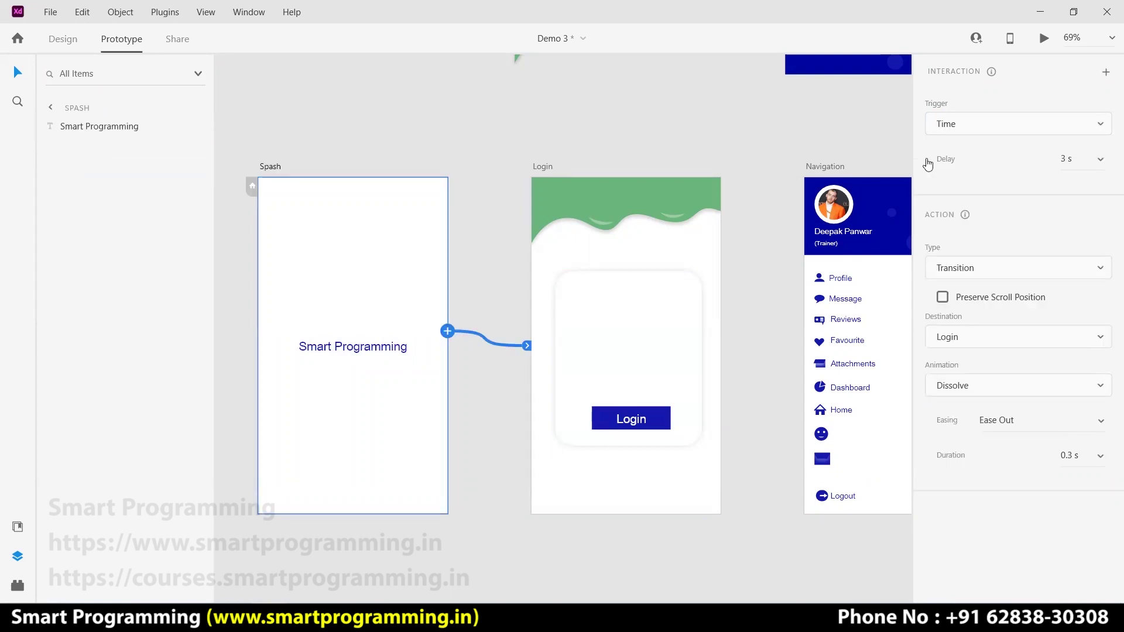
pyautogui.click(726, 576)
pyautogui.scroll(-1, 726, 576)
pyautogui.click(627, 405)
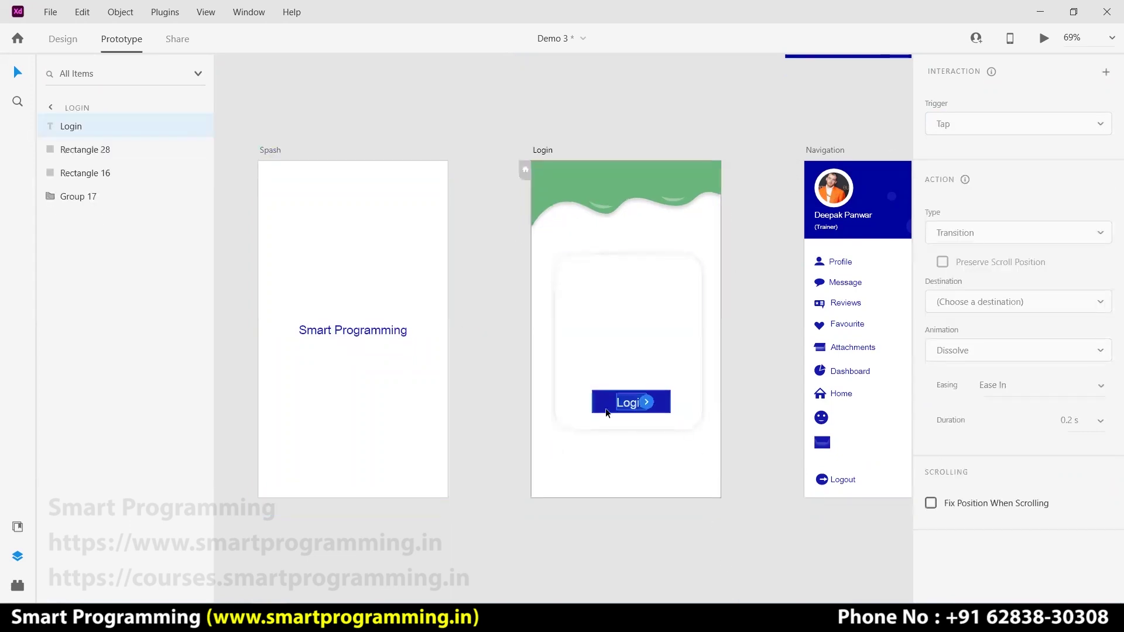
pyautogui.click(611, 409)
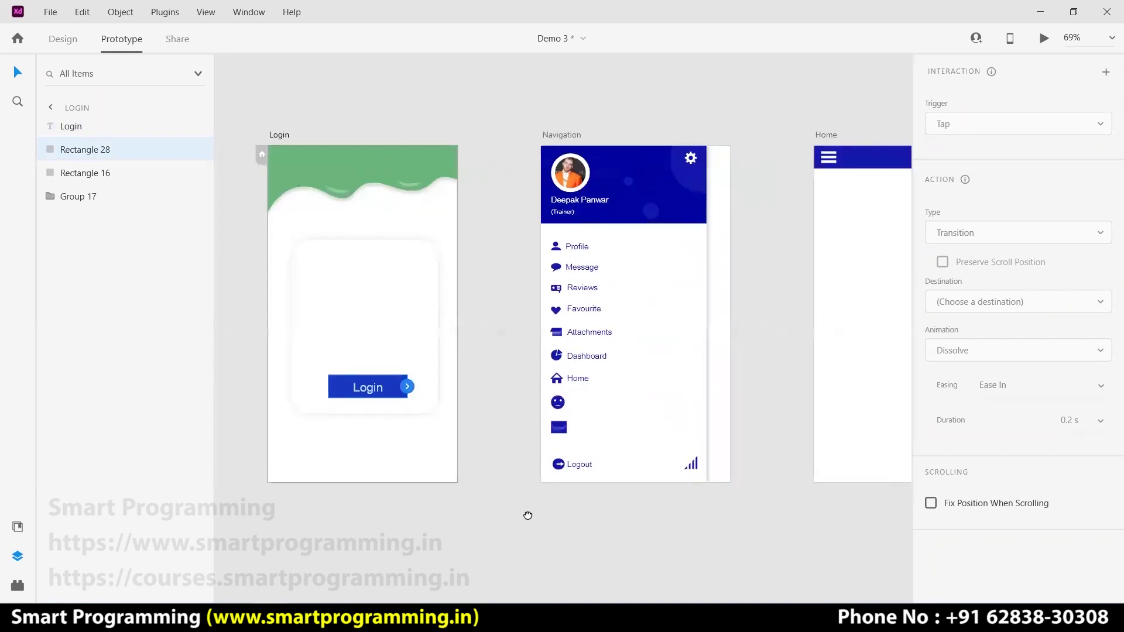
pyautogui.moveTo(826, 531); pyautogui.dragTo(497, 536)
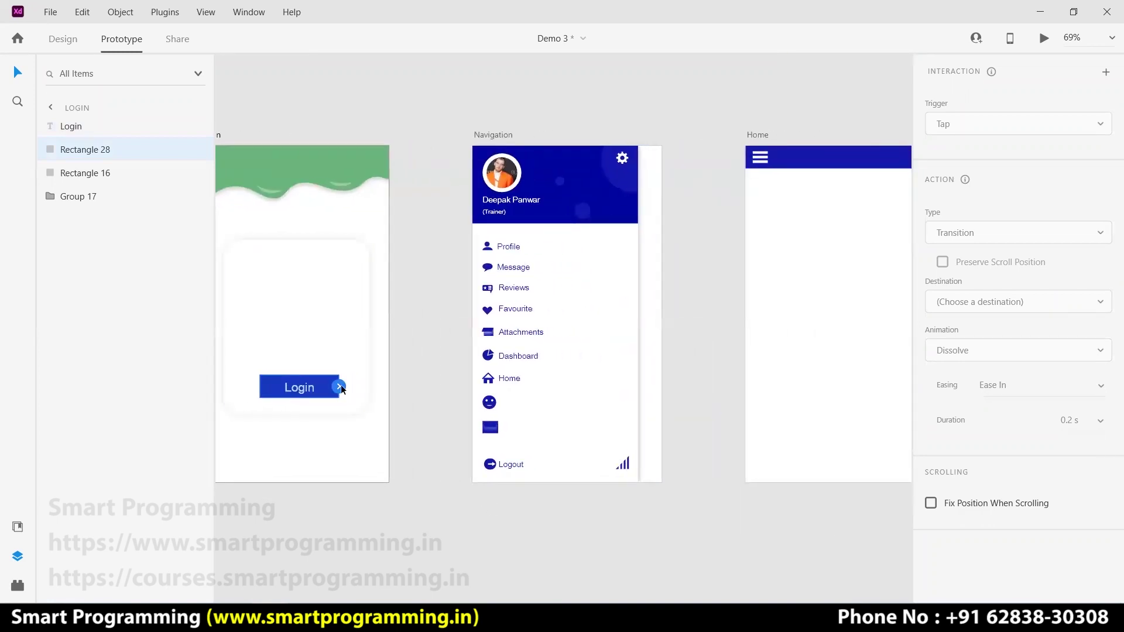
pyautogui.moveTo(339, 387); pyautogui.dragTo(774, 367)
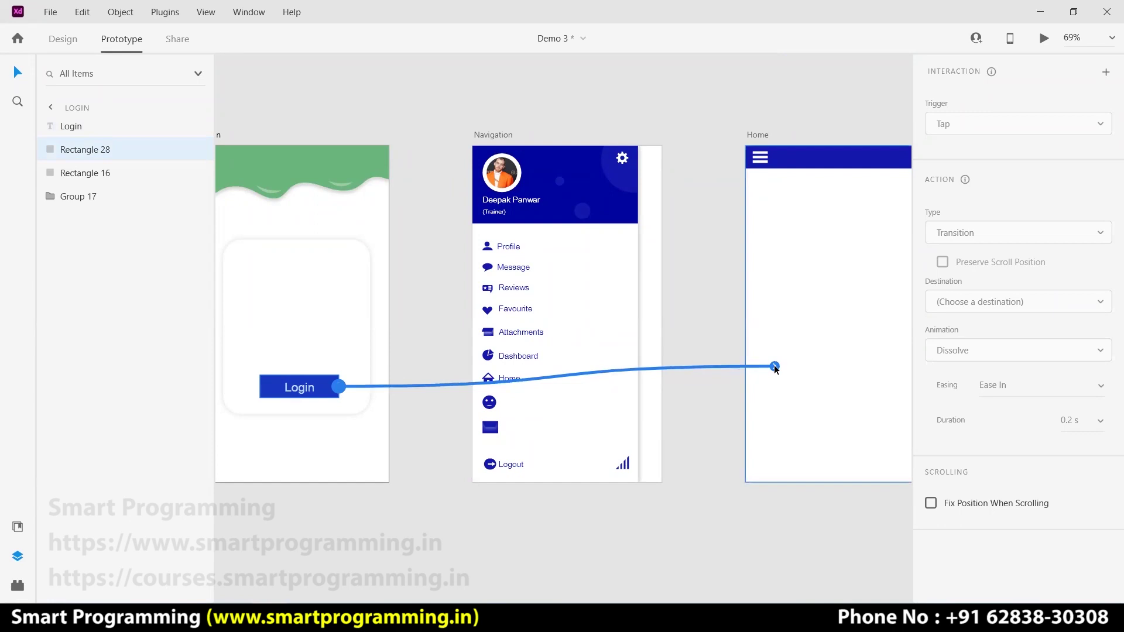
pyautogui.moveTo(775, 368); pyautogui.dragTo(775, 369)
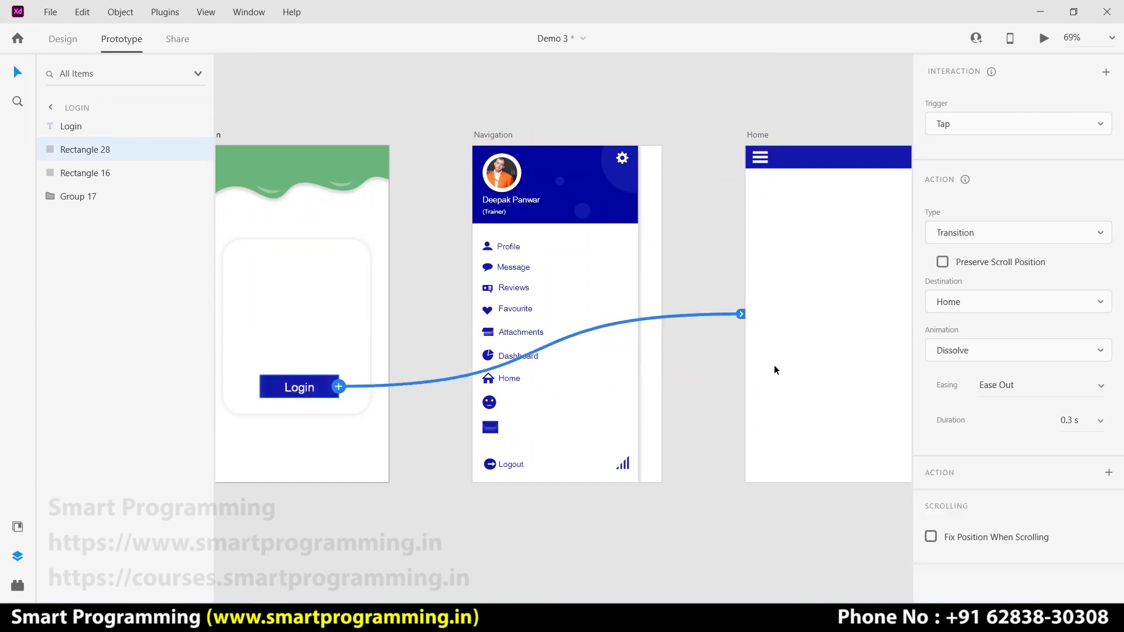
pyautogui.click(1100, 124)
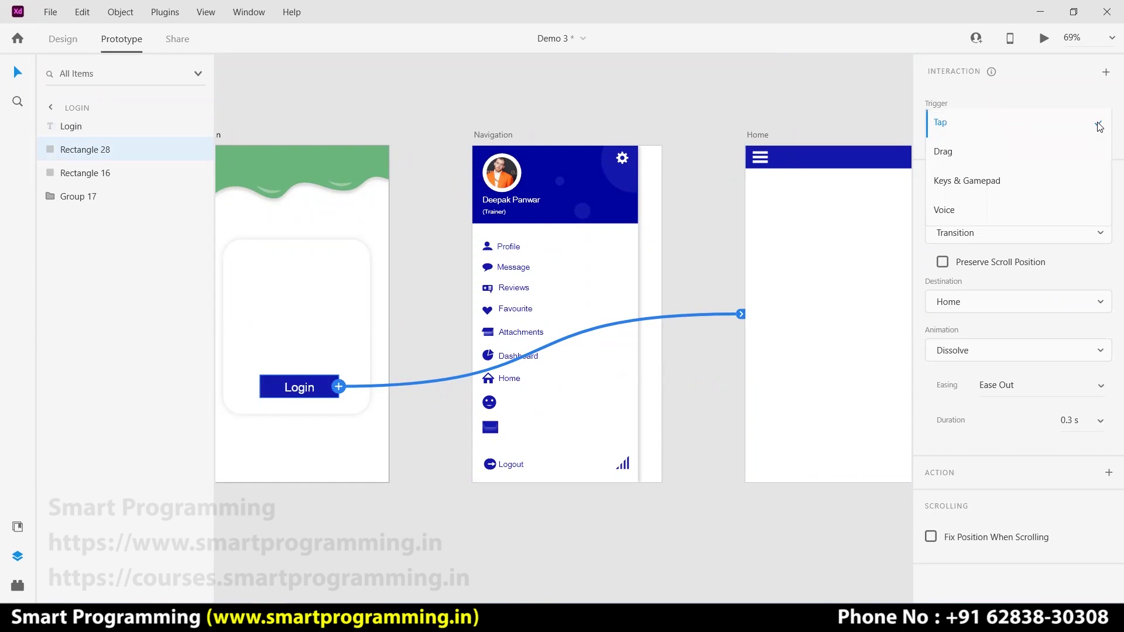
pyautogui.click(998, 126)
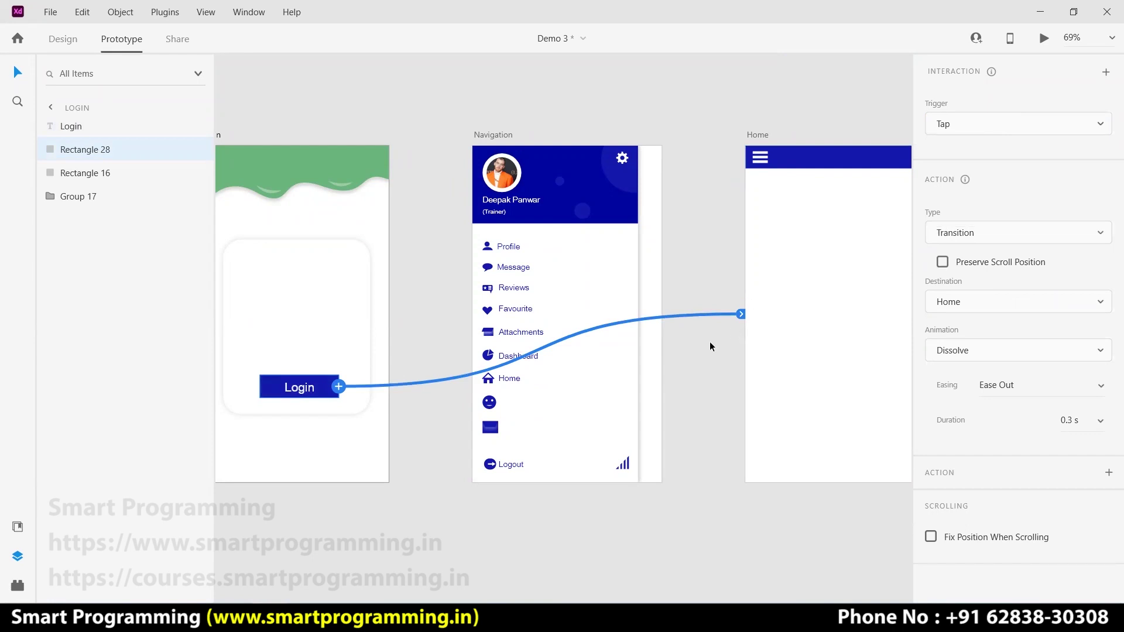
# Link the Home menu icon to Navigation, then undo that stray link
pyautogui.click(784, 298)
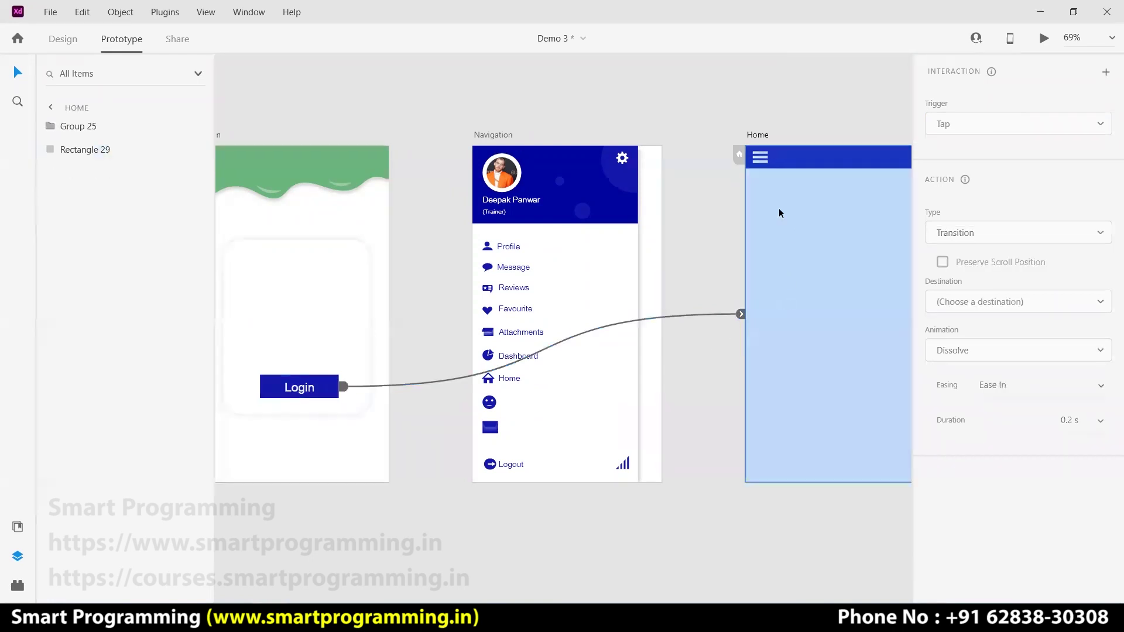
pyautogui.click(728, 474)
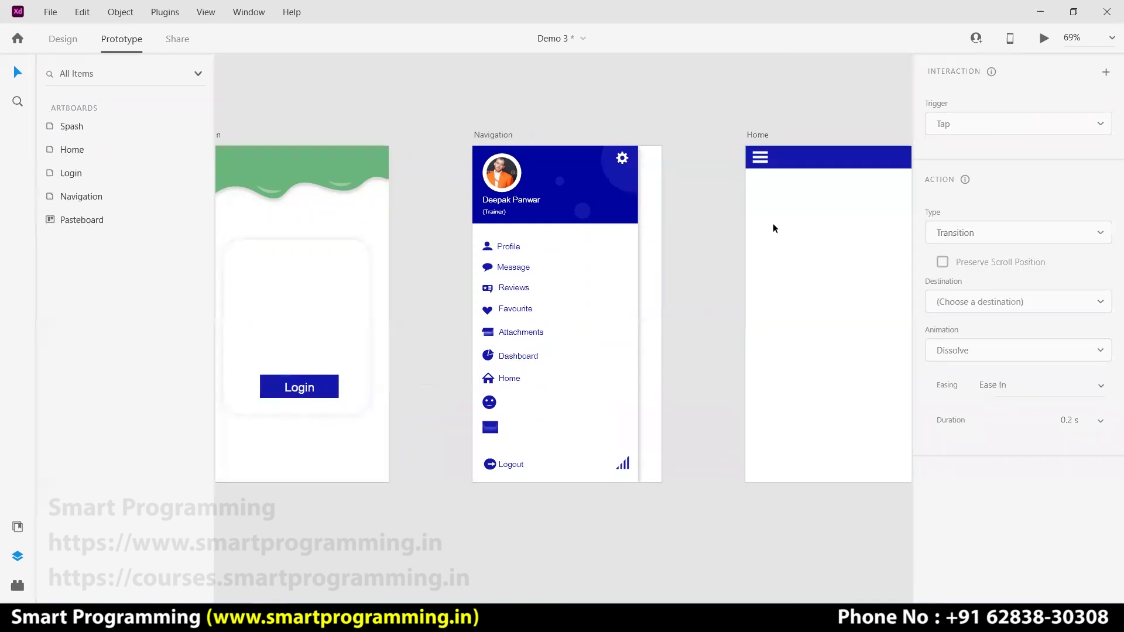
pyautogui.click(762, 160)
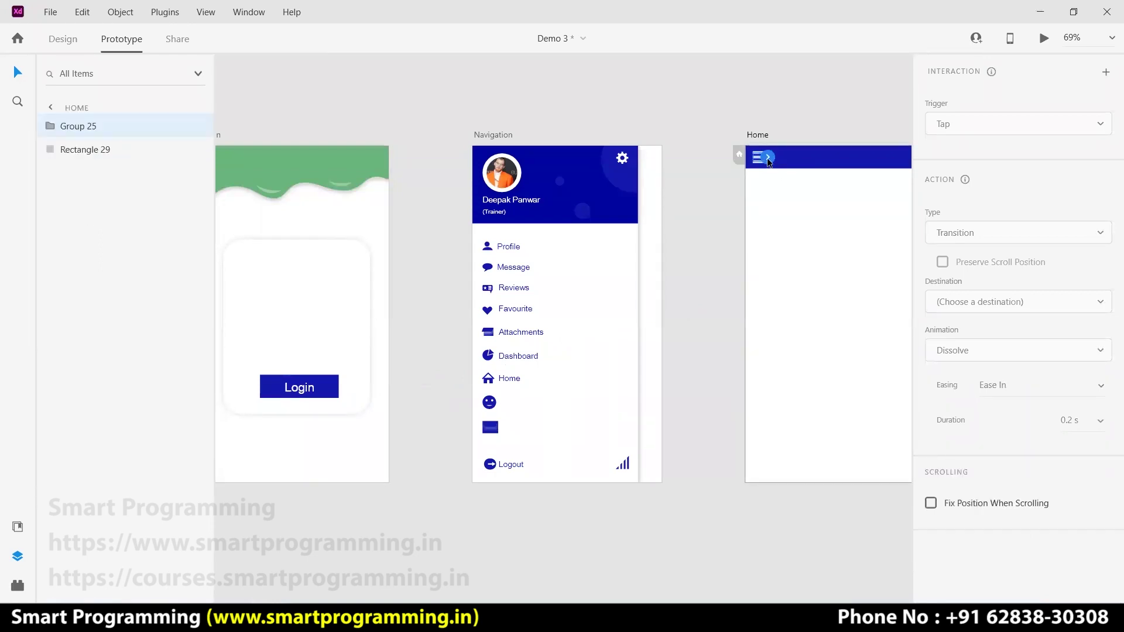
pyautogui.moveTo(767, 157); pyautogui.dragTo(655, 173)
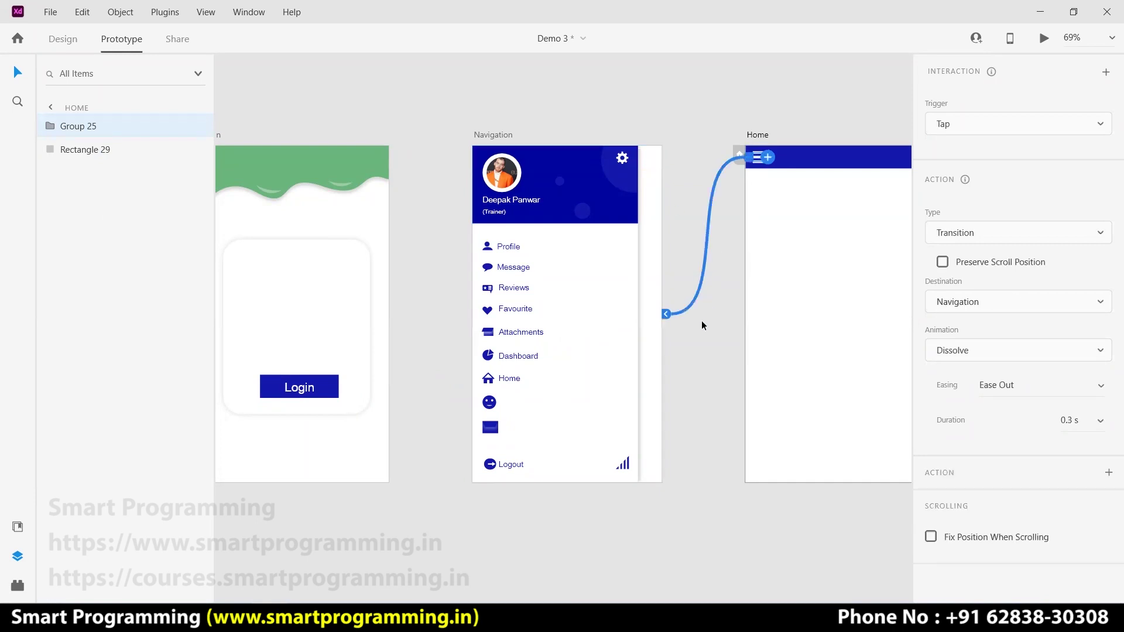
pyautogui.hotkey('ctrl', 'z')
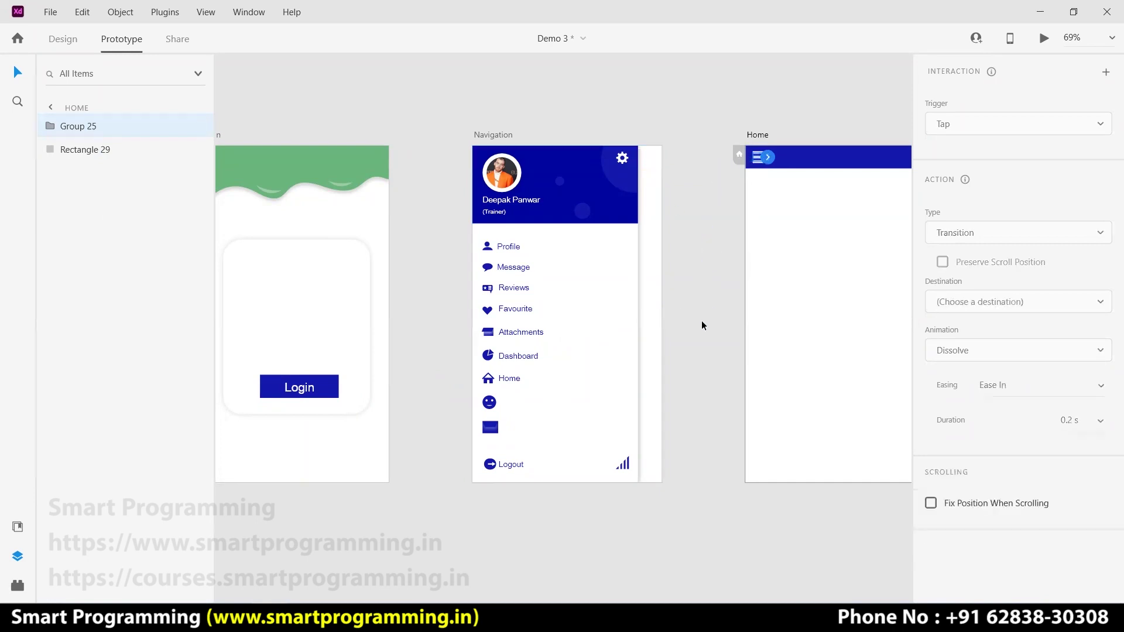
pyautogui.hotkey('ctrl', 'z')
# Relink the Login button to the Home screen
pyautogui.click(548, 522)
pyautogui.click(340, 392)
pyautogui.moveTo(339, 387); pyautogui.dragTo(777, 359)
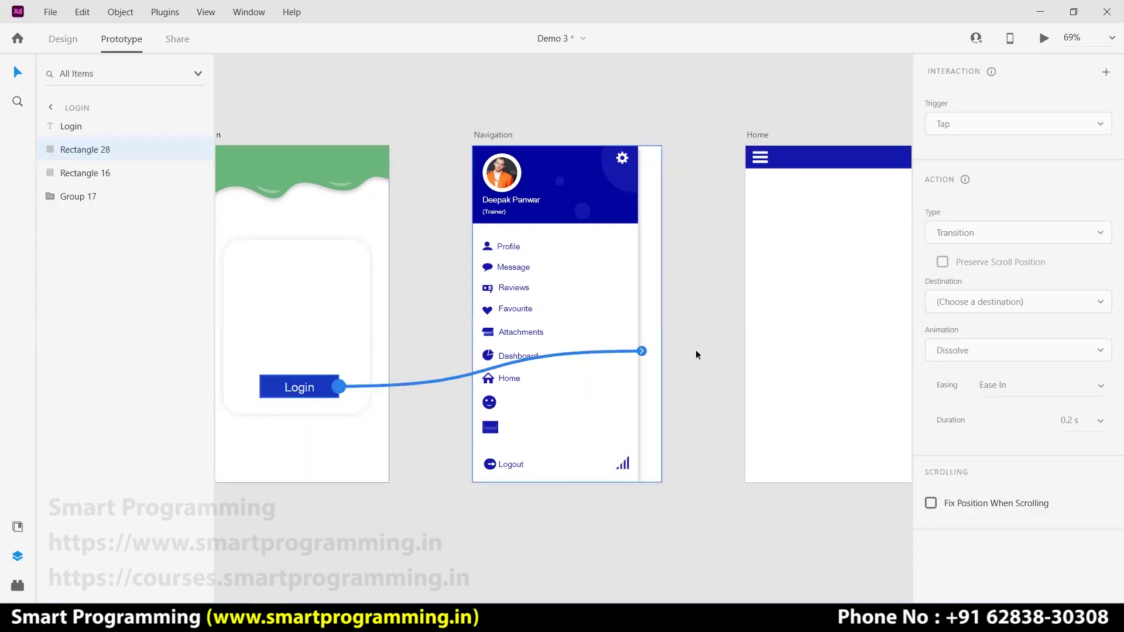
pyautogui.click(408, 508)
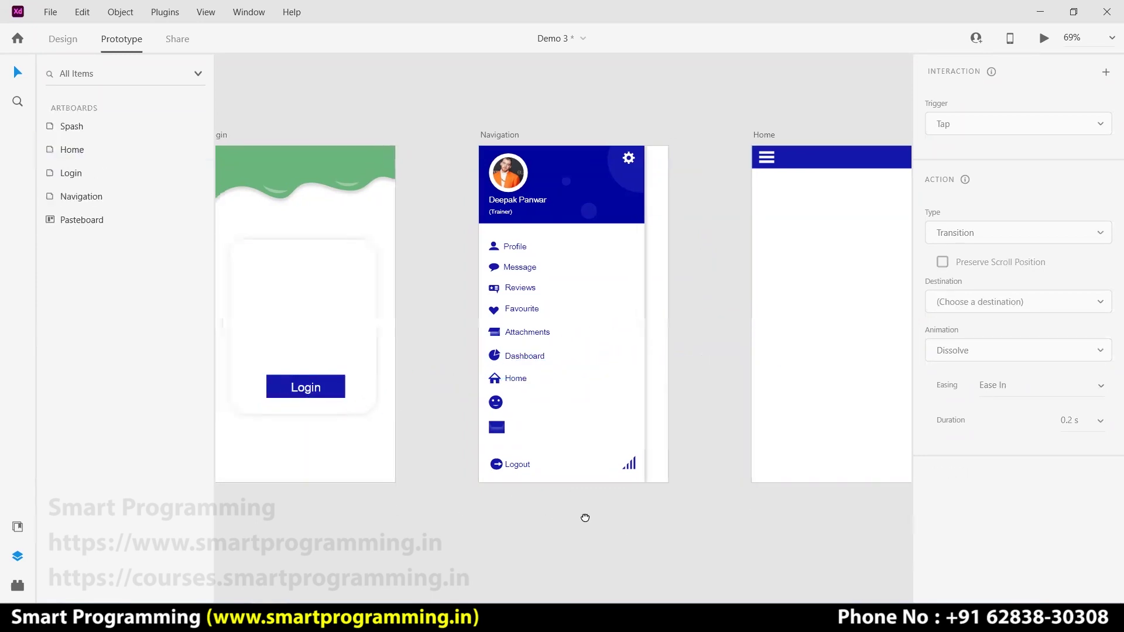
# Review the Spash-to-Login timed Dissolve link, then return to the Design workspace
pyautogui.moveTo(408, 509); pyautogui.dragTo(771, 512)
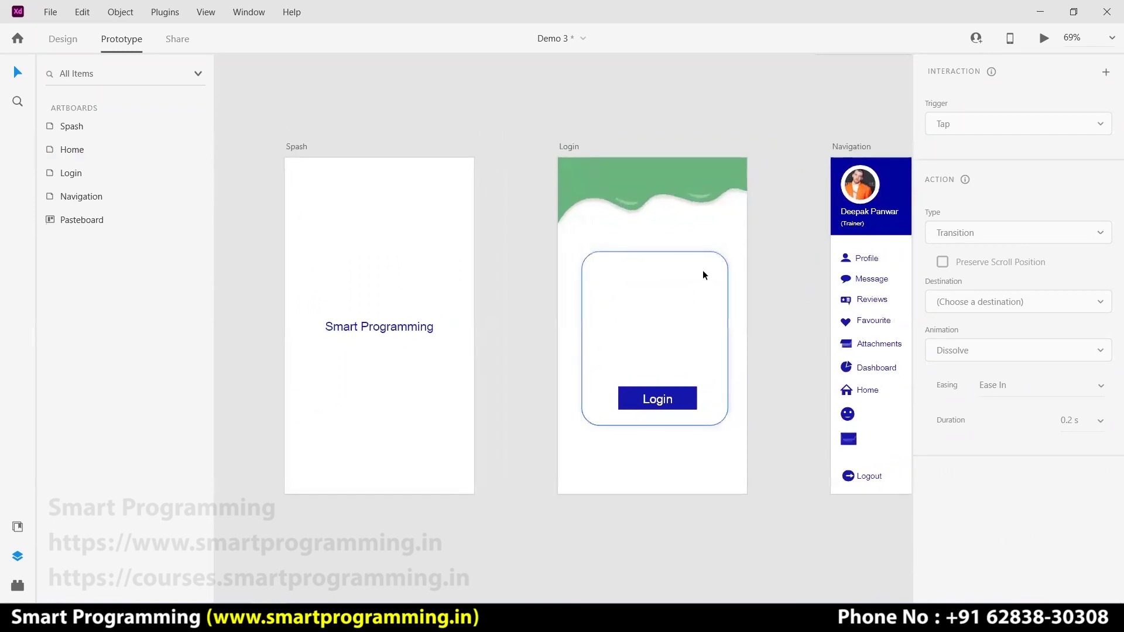
pyautogui.click(423, 236)
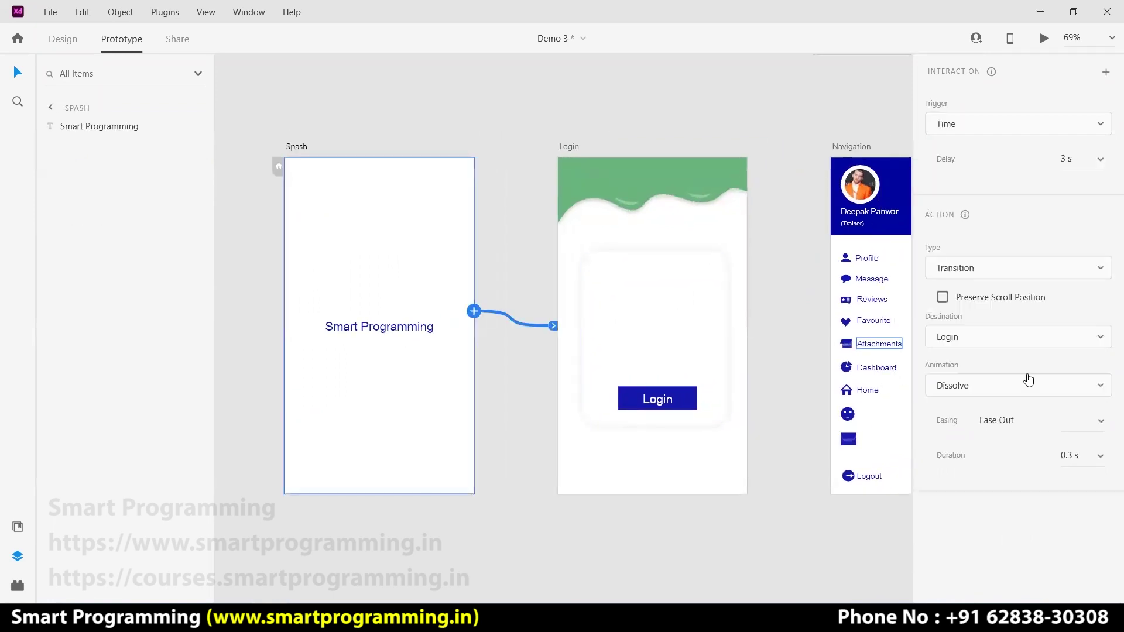
pyautogui.click(63, 39)
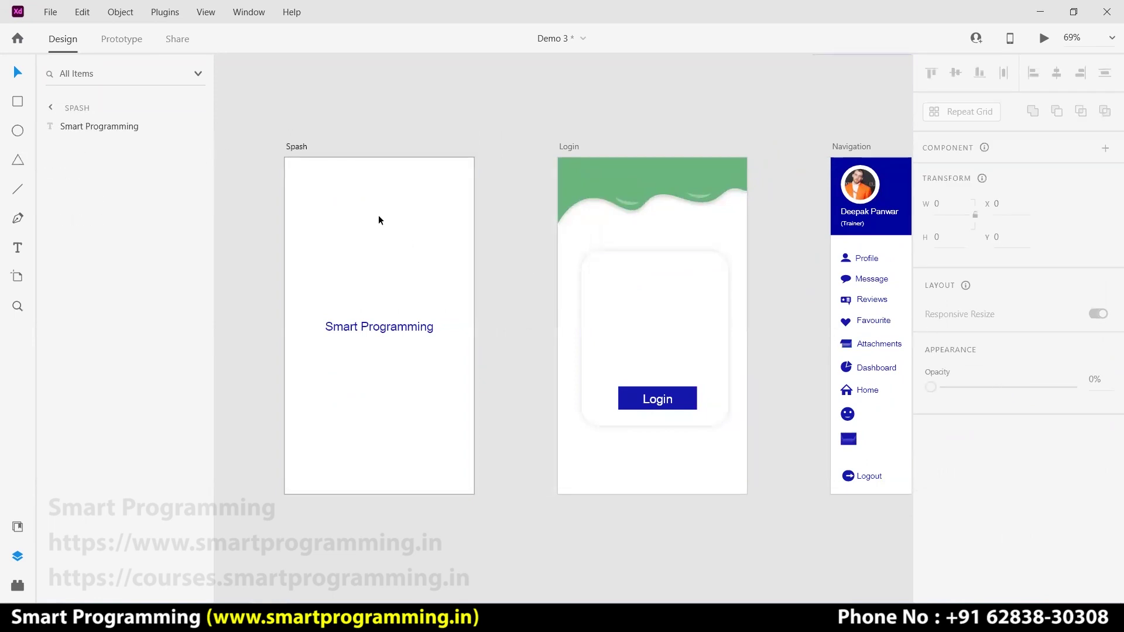
# Draw a rectangle covering the Spash artboard and give it a linear gradient fill
pyautogui.press('r')
pyautogui.moveTo(283, 154); pyautogui.dragTo(478, 494)
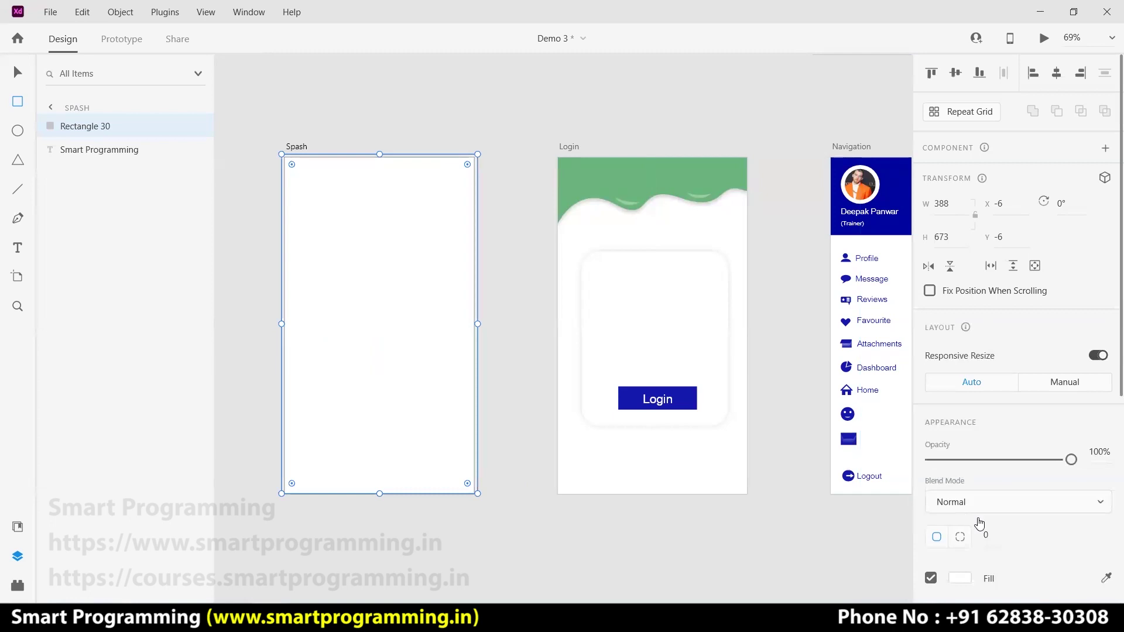
pyautogui.scroll(-3, 979, 522)
pyautogui.click(961, 414)
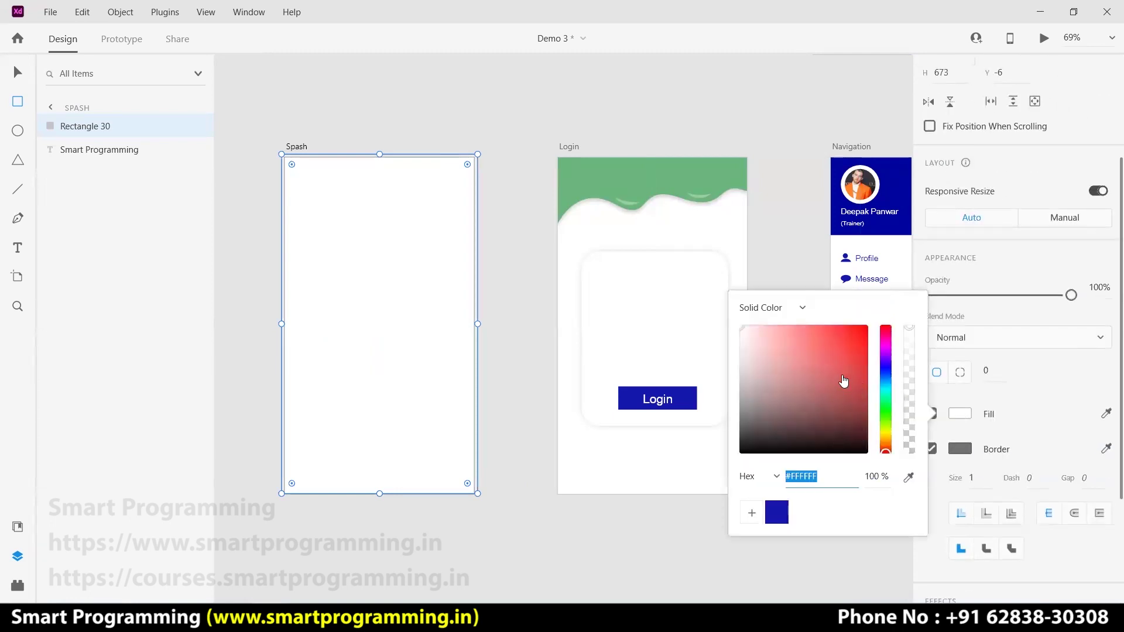
pyautogui.click(803, 310)
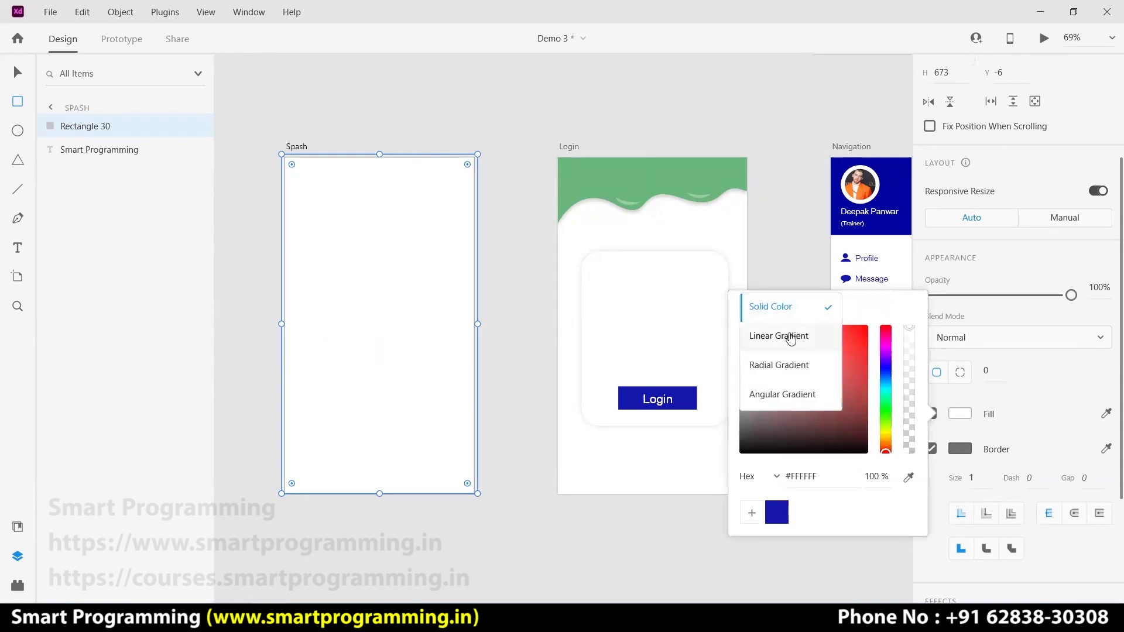
pyautogui.click(790, 338)
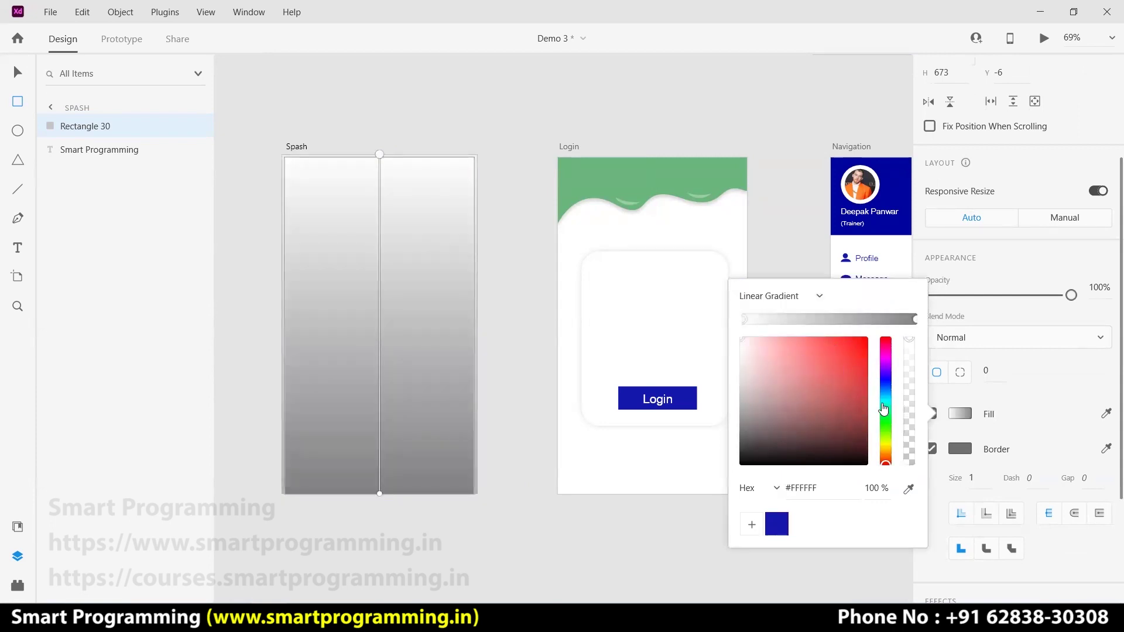
# Colour the gradient light purple at top and dark blue at bottom, with a darker middle stop
pyautogui.click(885, 381)
pyautogui.moveTo(827, 386); pyautogui.dragTo(804, 342)
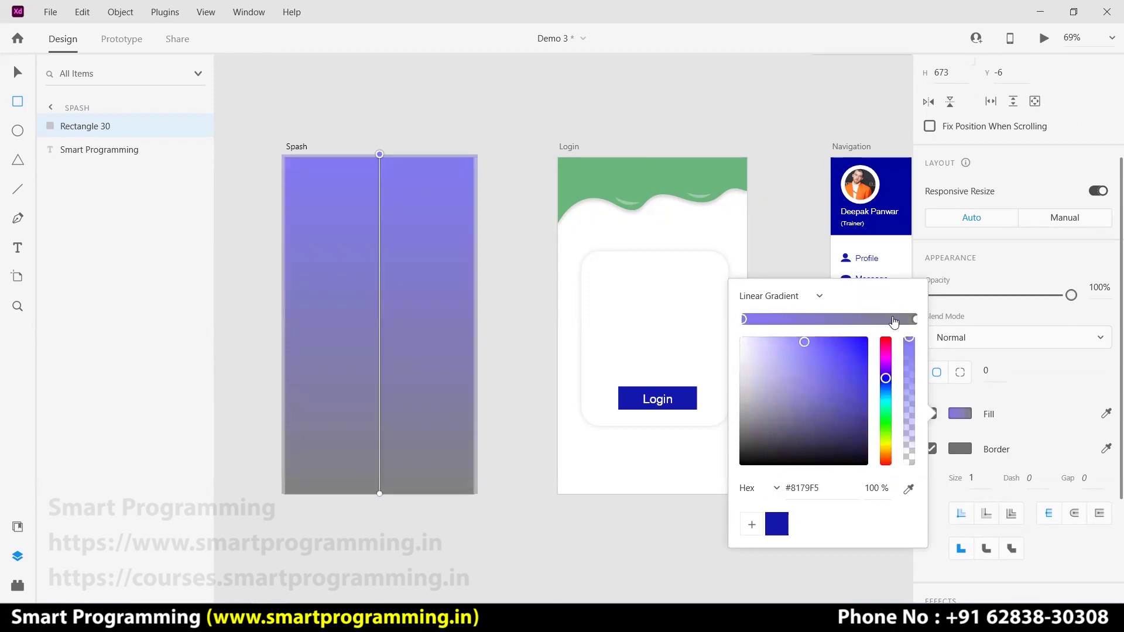
pyautogui.click(915, 319)
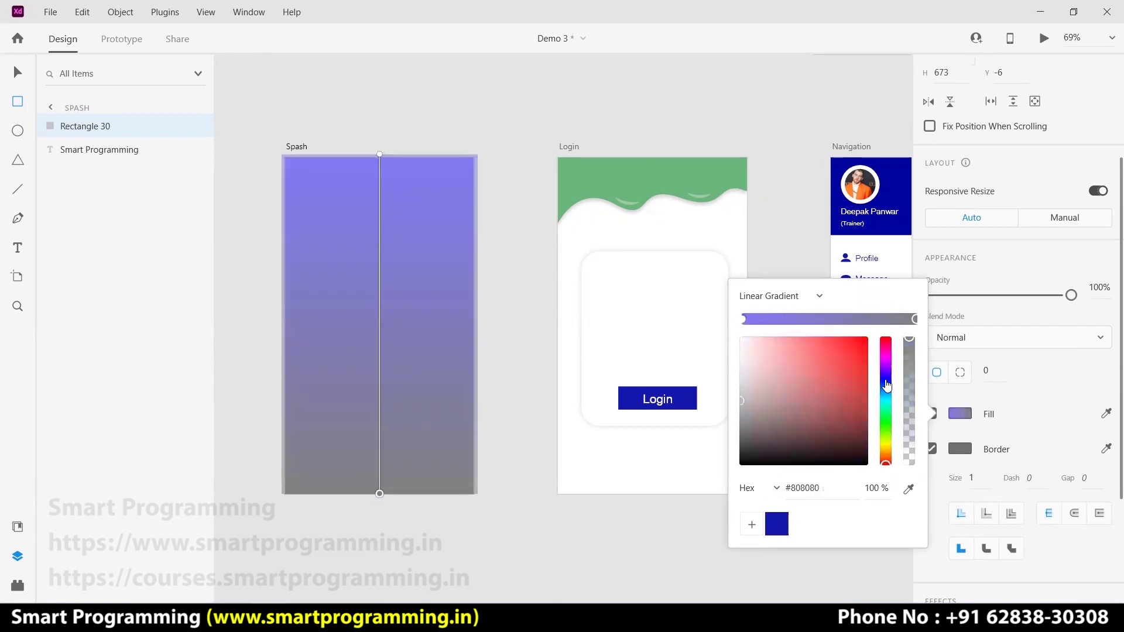
pyautogui.click(886, 381)
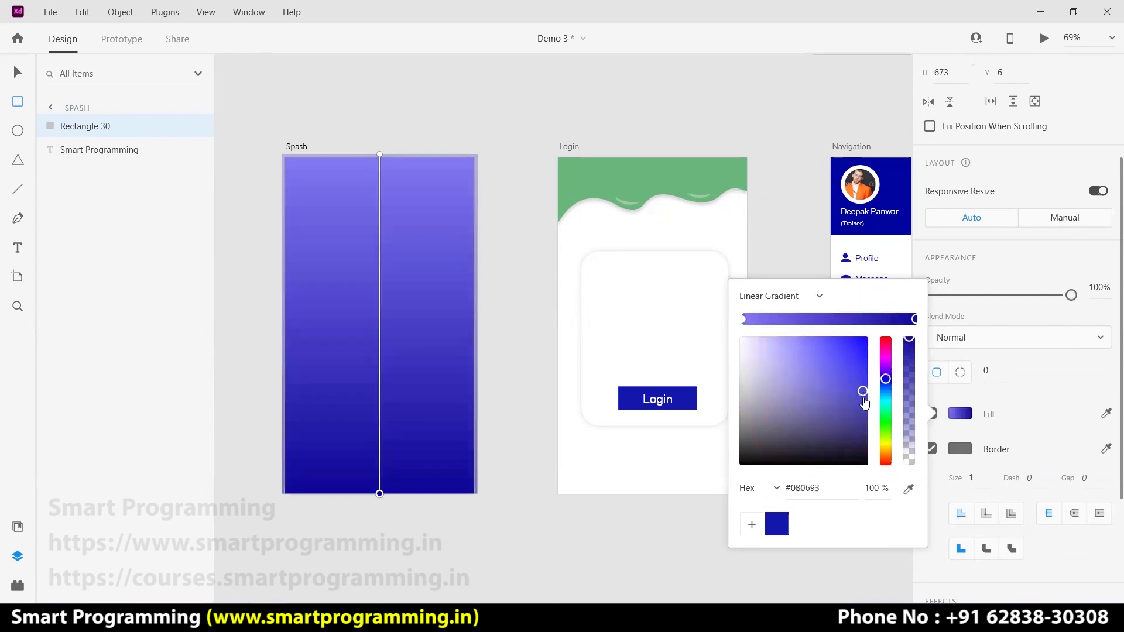
pyautogui.moveTo(864, 399); pyautogui.dragTo(861, 359)
pyautogui.click(867, 319)
pyautogui.click(811, 375)
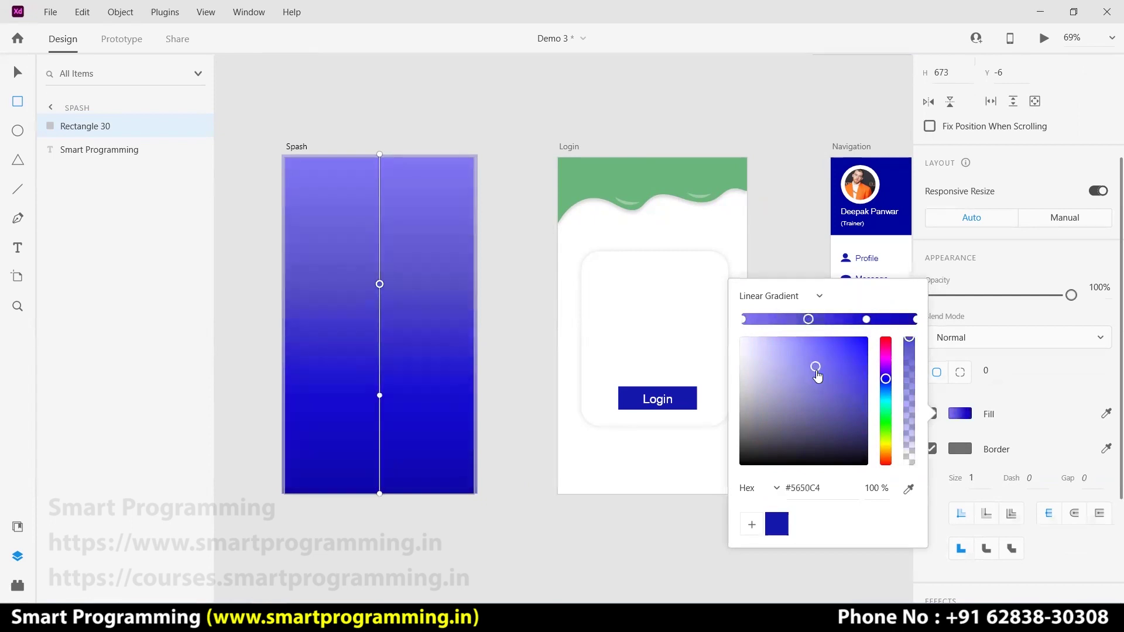
pyautogui.click(796, 232)
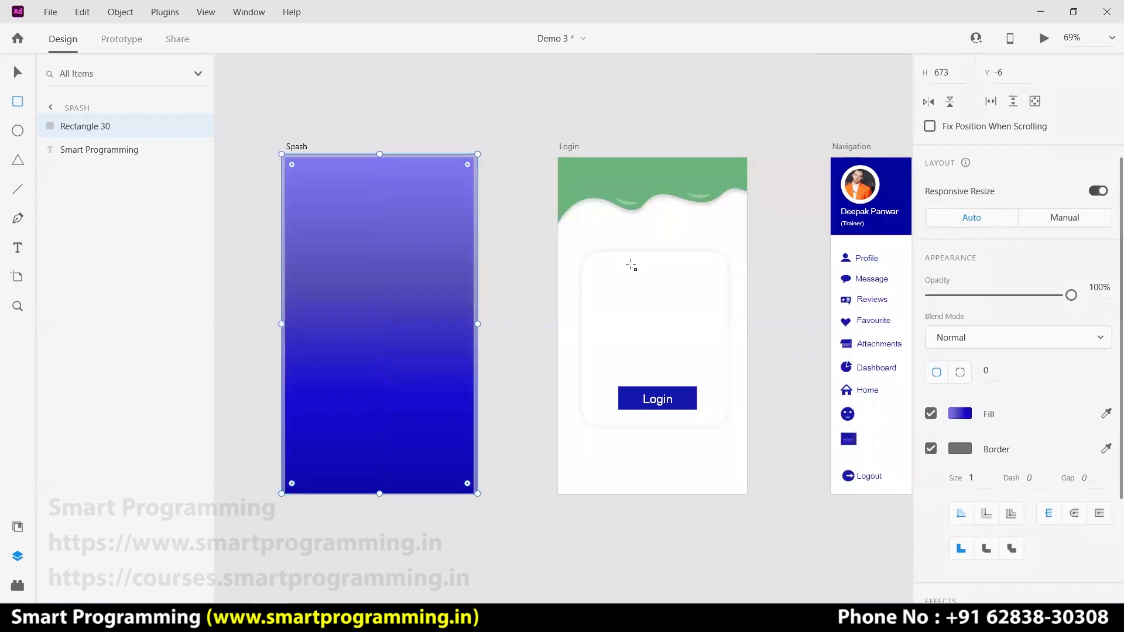
# Send the gradient rectangle backward behind the Smart Programming text
pyautogui.click(502, 272)
pyautogui.click(396, 276)
pyautogui.rightClick(396, 276)
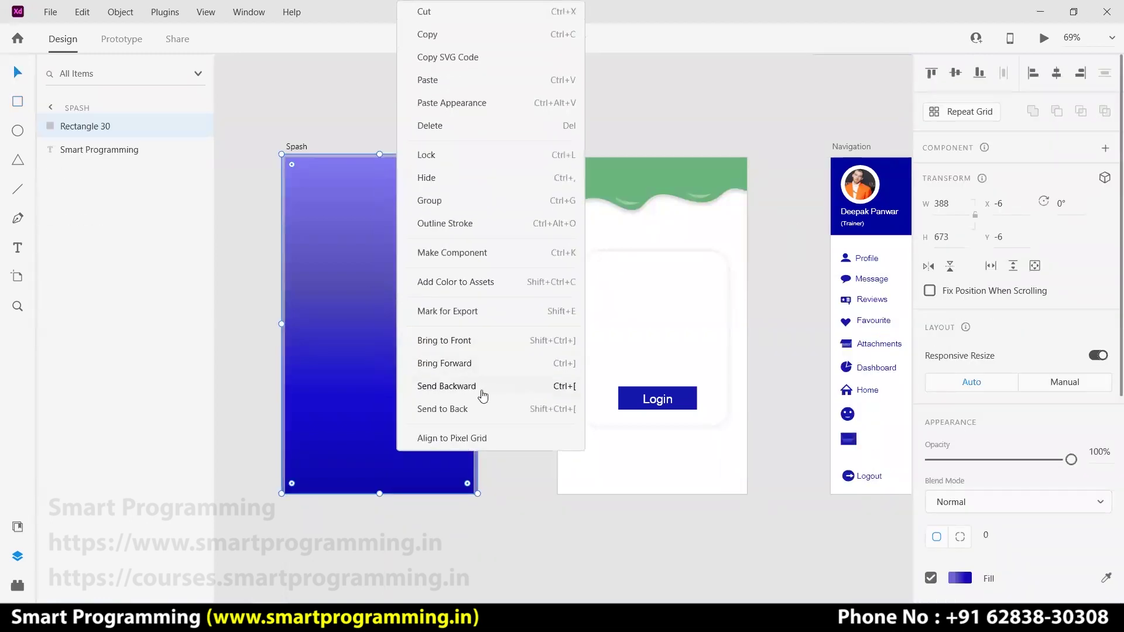
pyautogui.click(456, 409)
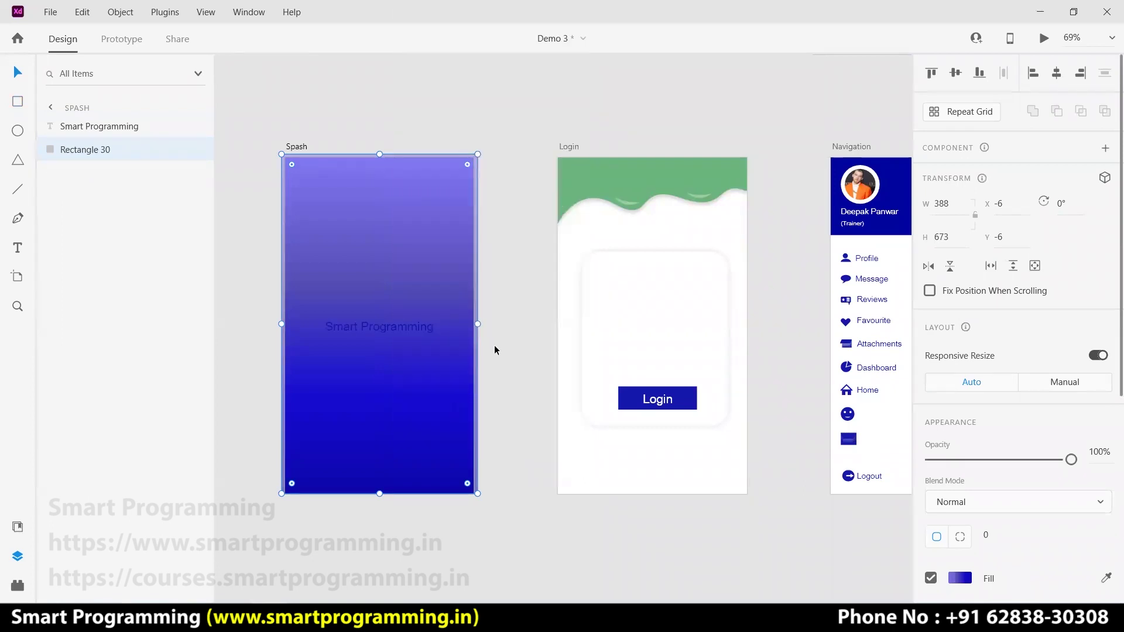
# Colour the Smart Programming text white
pyautogui.click(406, 329)
pyautogui.scroll(-3, 977, 448)
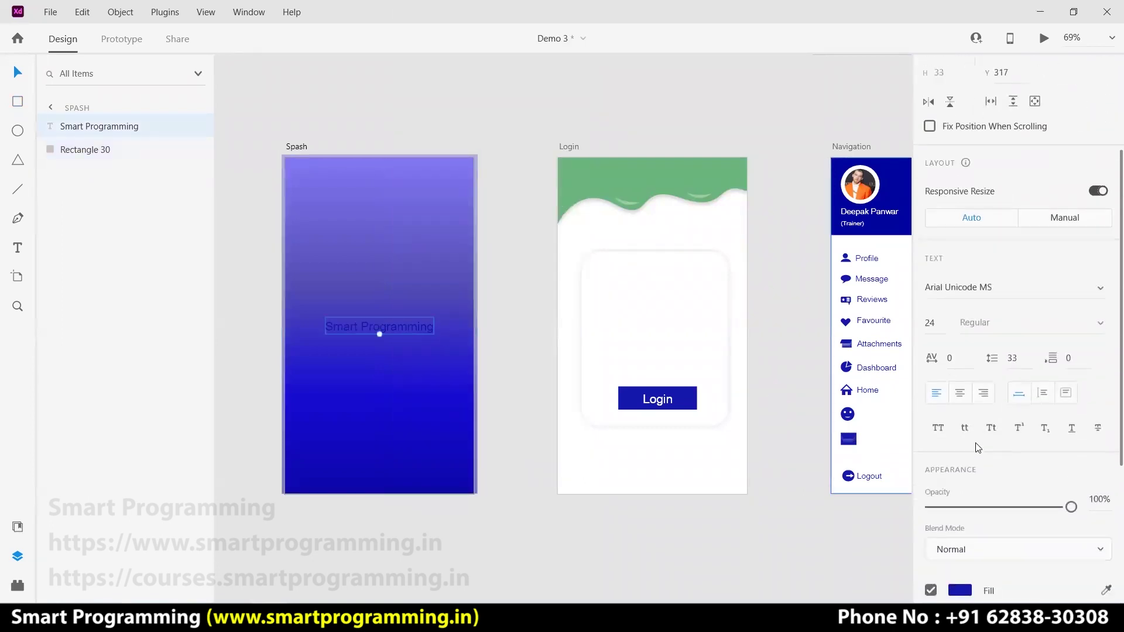
pyautogui.scroll(-3, 975, 445)
pyautogui.click(960, 426)
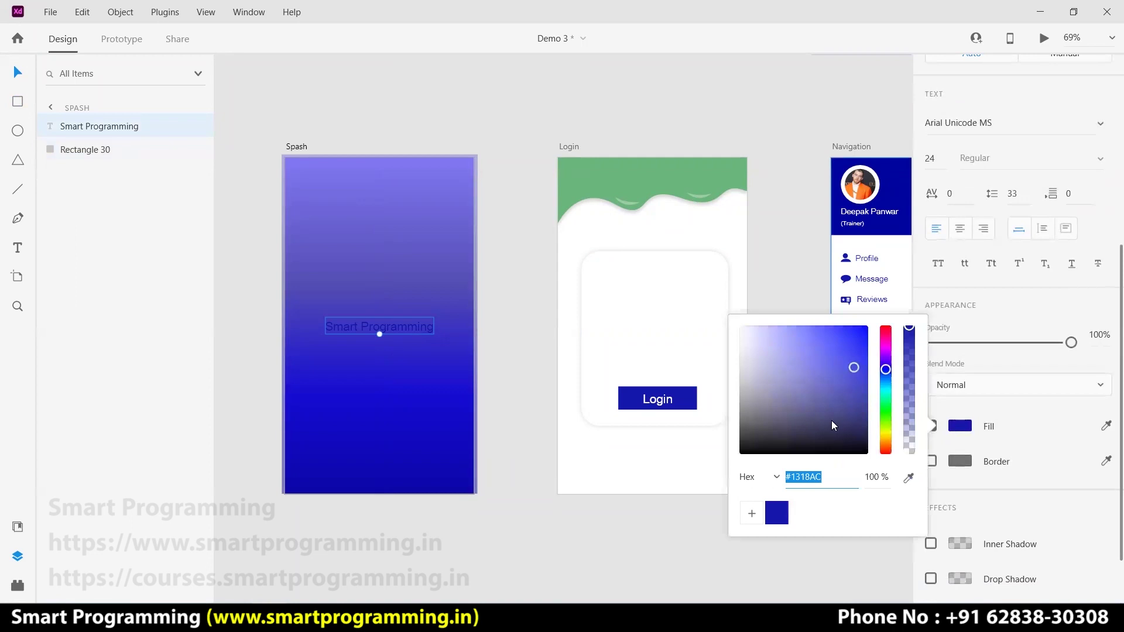
pyautogui.moveTo(835, 425); pyautogui.dragTo(715, 316)
pyautogui.click(529, 310)
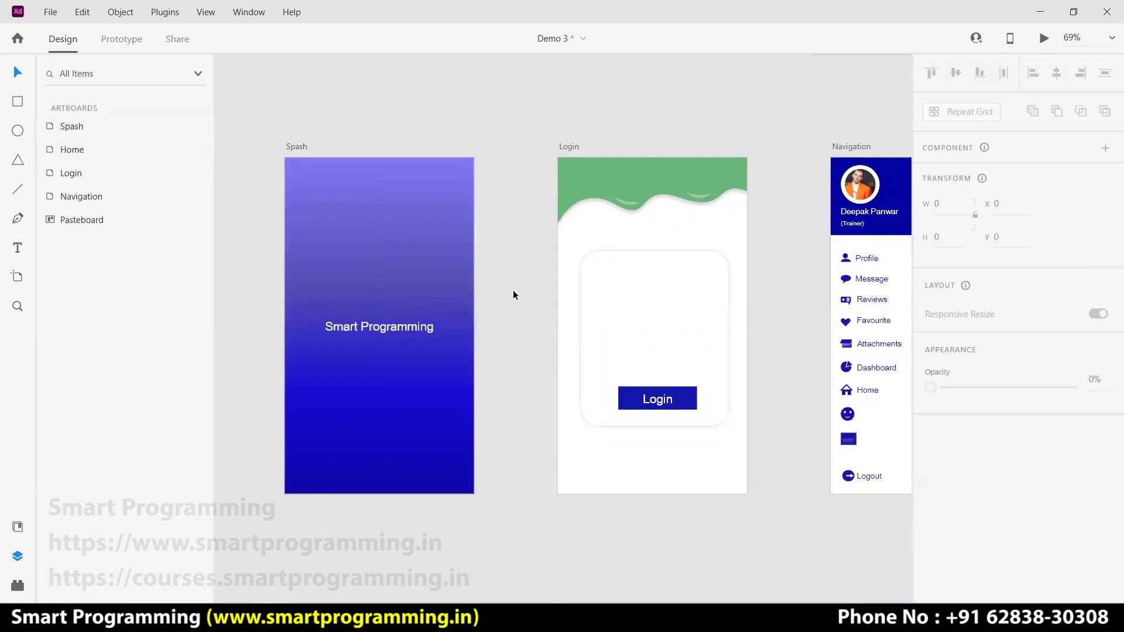
pyautogui.click(1044, 38)
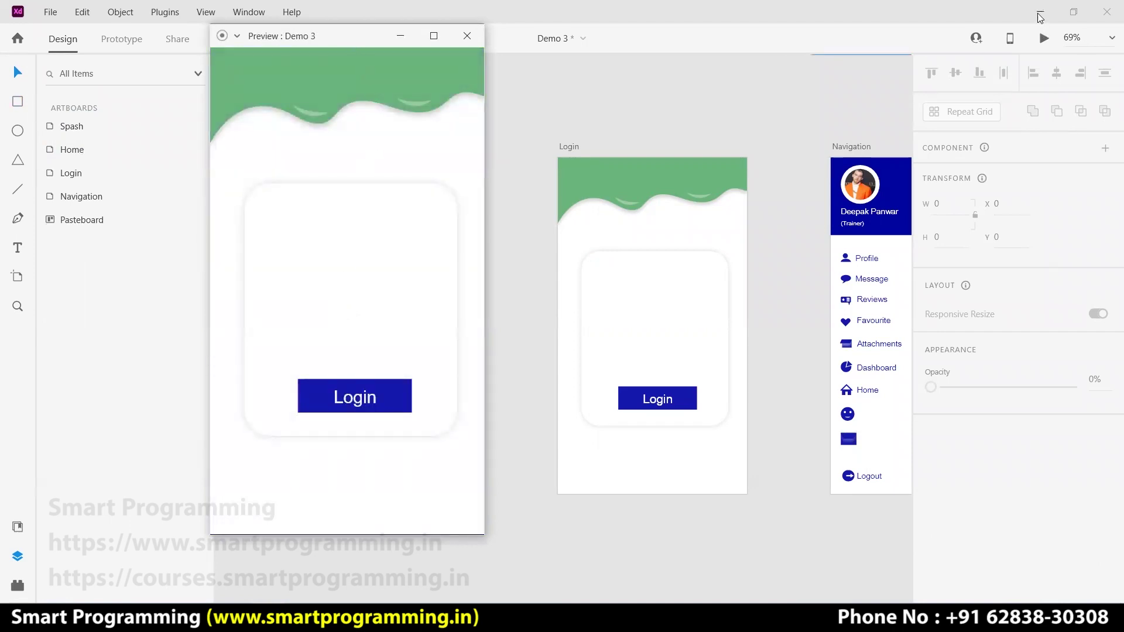
pyautogui.click(467, 35)
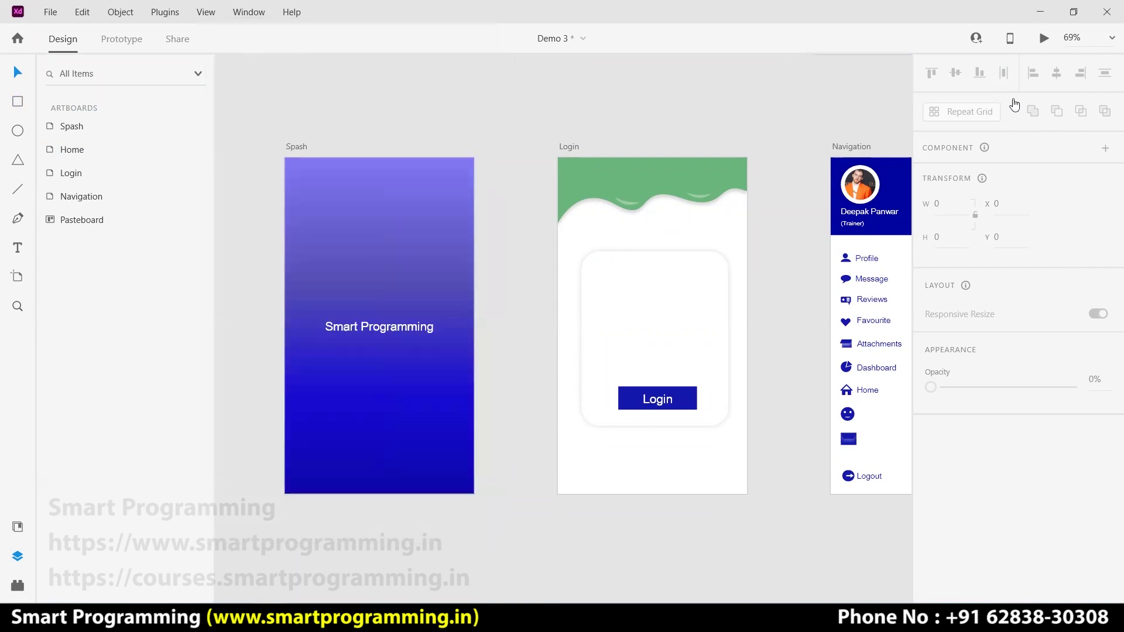
pyautogui.click(1044, 38)
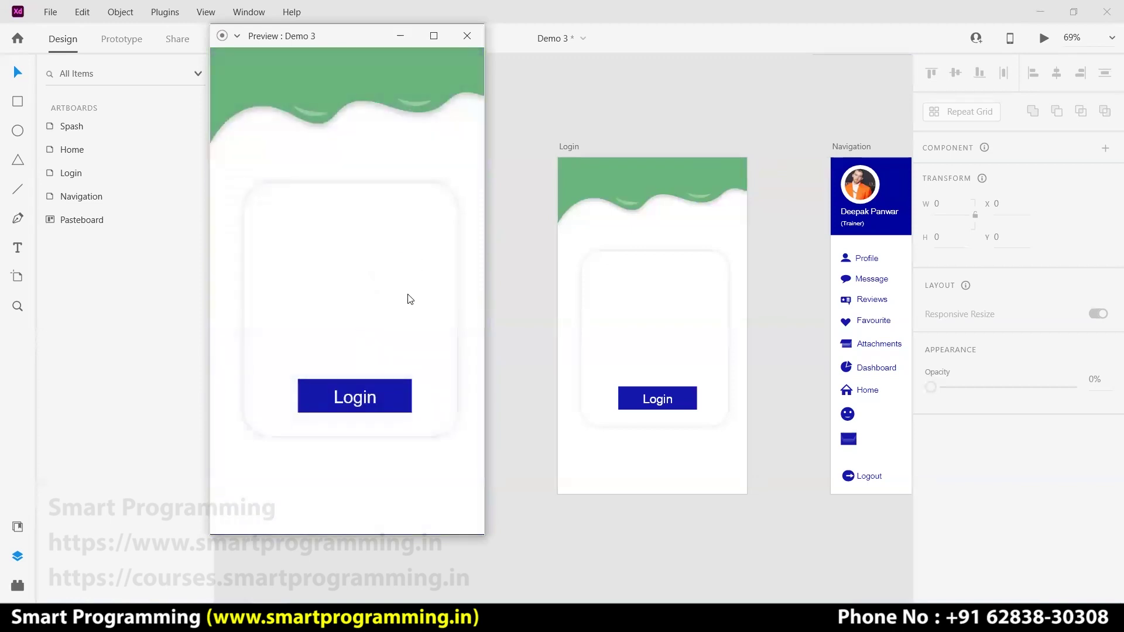
pyautogui.click(355, 408)
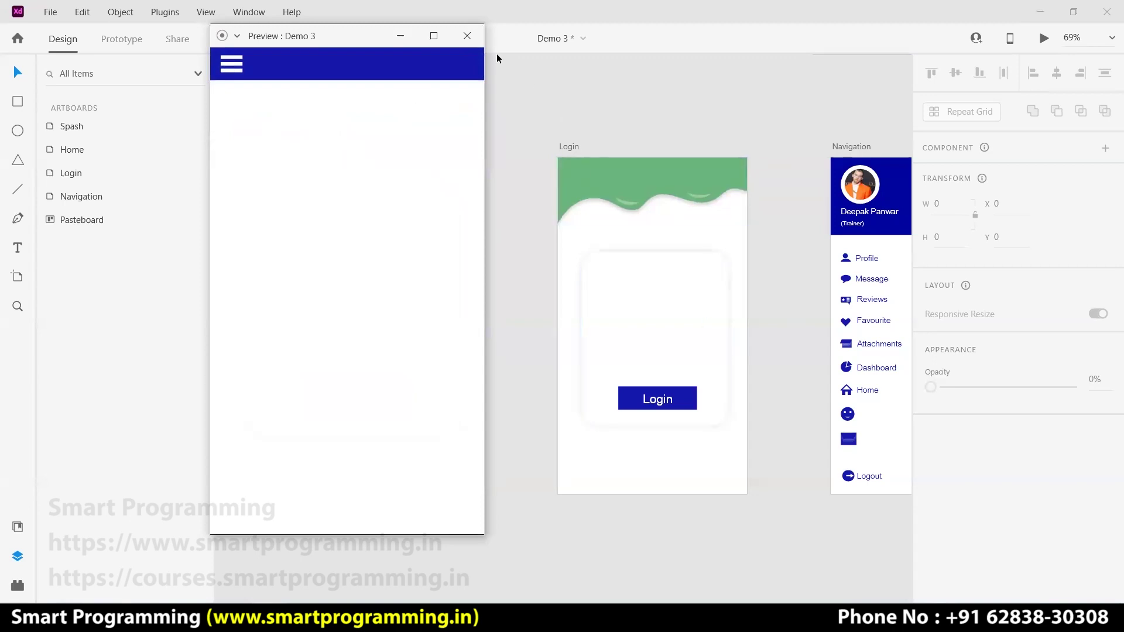
pyautogui.click(473, 39)
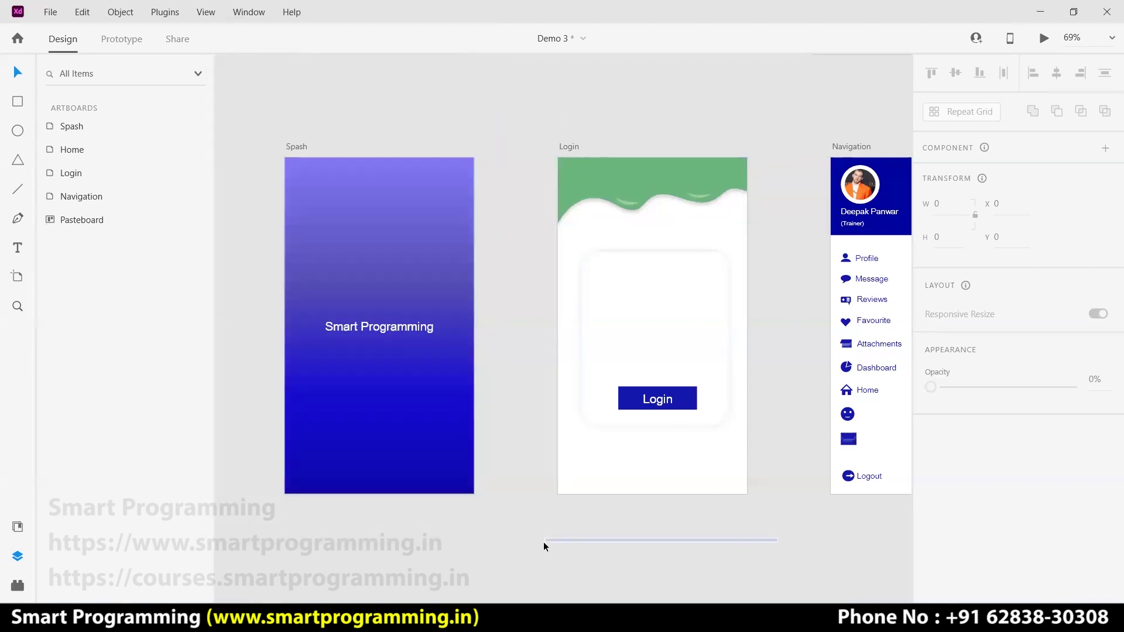
# In Prototype mode, drag the Login button's wire off Home to remove the link
pyautogui.moveTo(753, 546)
pyautogui.mouseDown()
pyautogui.moveTo(349, 535)
pyautogui.moveTo(485, 520)
pyautogui.mouseUp()
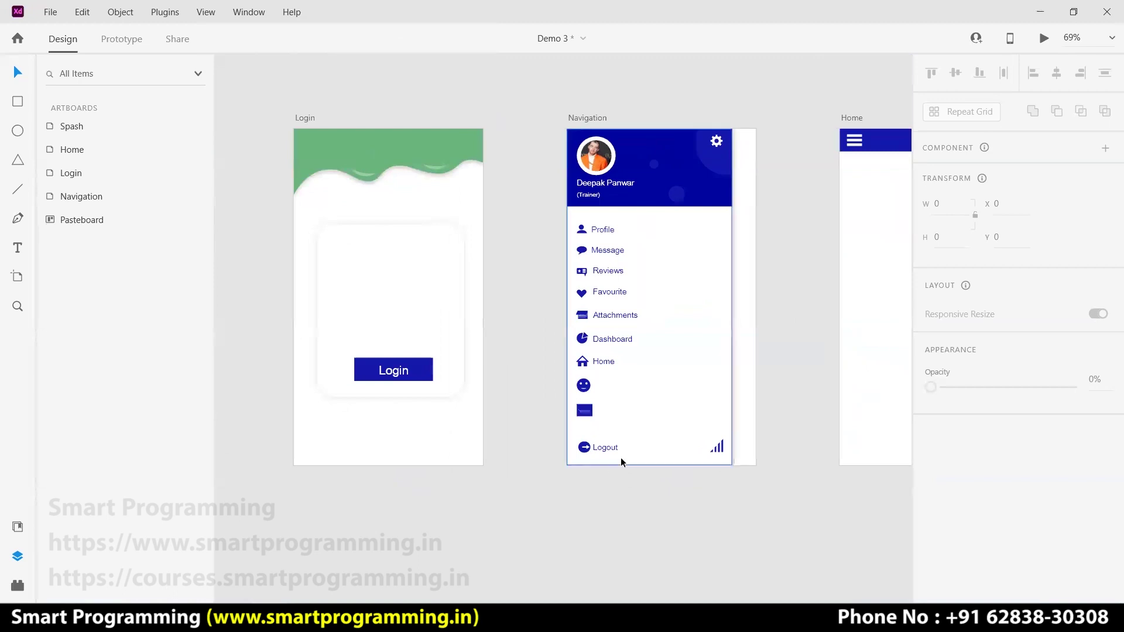
pyautogui.scroll(-3, 621, 458)
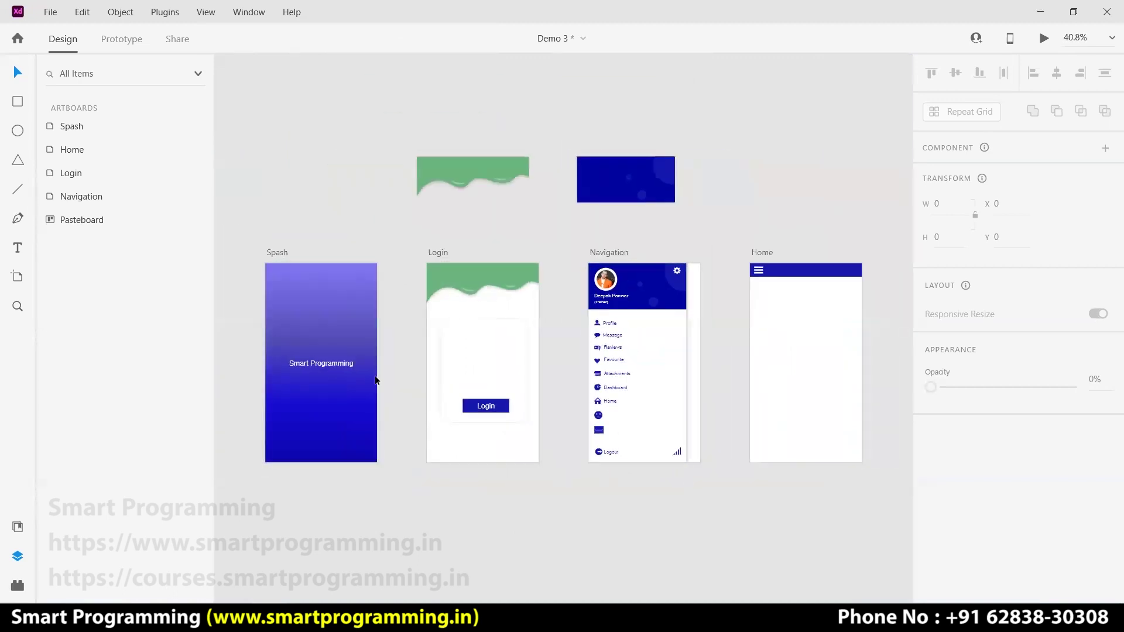
pyautogui.click(126, 39)
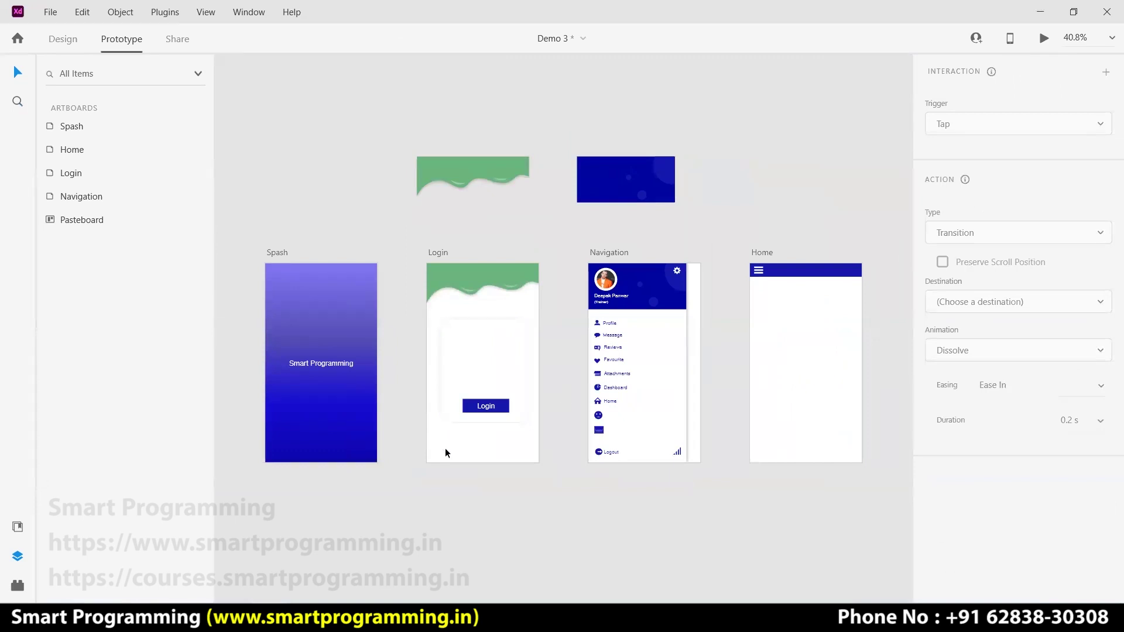
pyautogui.scroll(3, 440, 460)
pyautogui.click(546, 375)
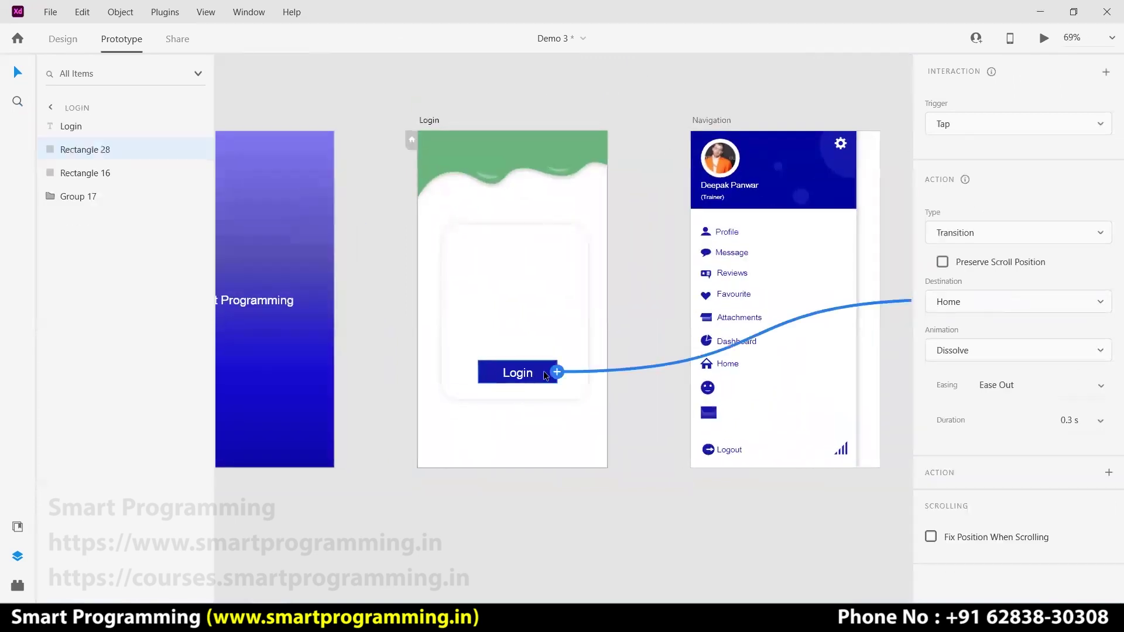
pyautogui.hscroll(5, 716, 497)
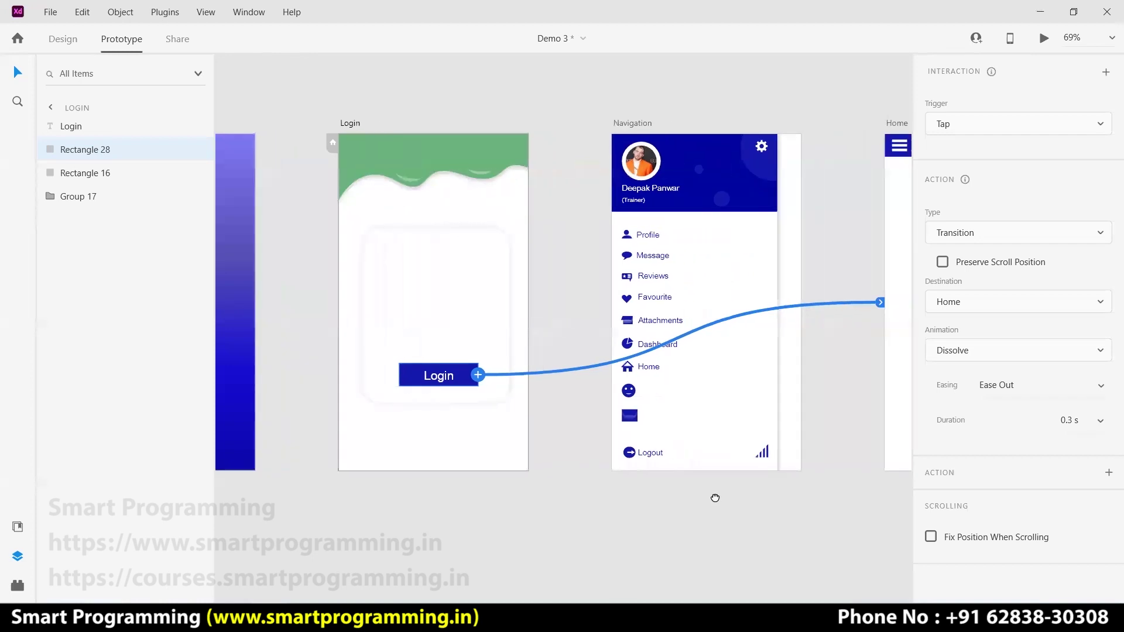
pyautogui.moveTo(818, 302); pyautogui.dragTo(540, 556)
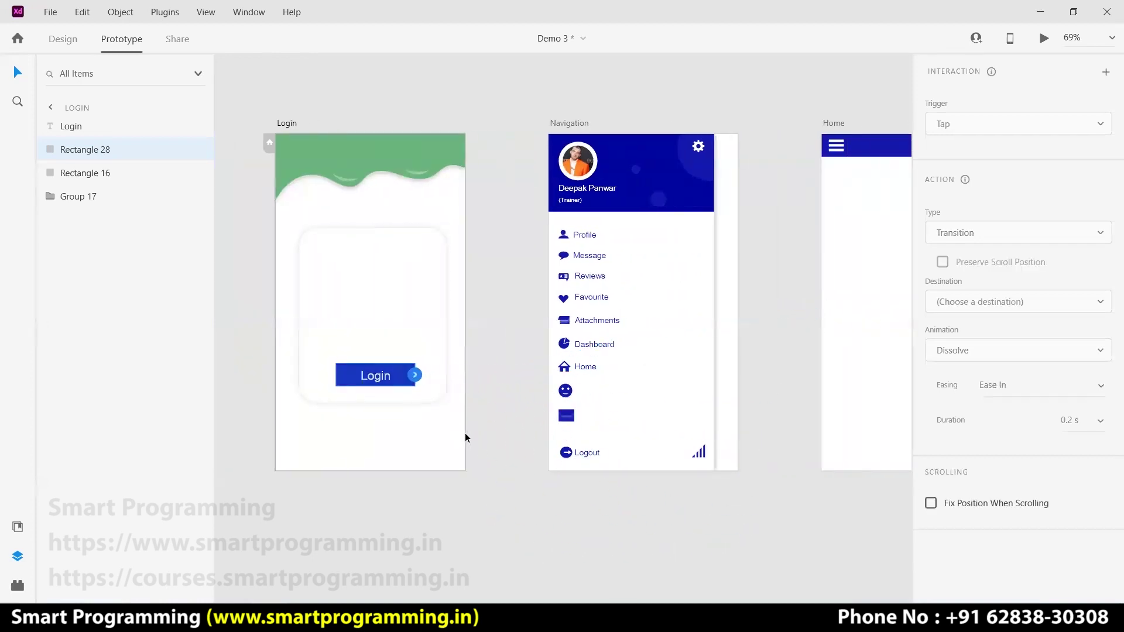
# Select the splash background rectangle and start a link toward Login
pyautogui.hscroll(-6, 356, 503)
pyautogui.hscroll(-4, 409, 410)
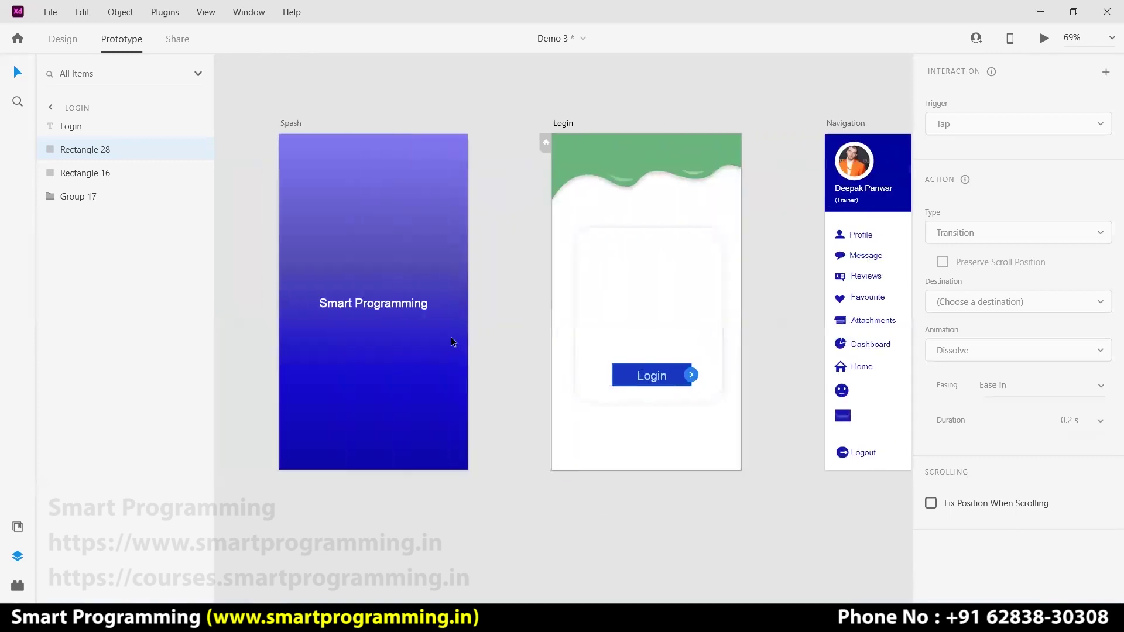
pyautogui.click(505, 396)
pyautogui.click(454, 328)
pyautogui.moveTo(472, 301)
pyautogui.mouseDown()
pyautogui.moveTo(549, 306)
pyautogui.moveTo(550, 385)
pyautogui.mouseUp()
pyautogui.click(514, 401)
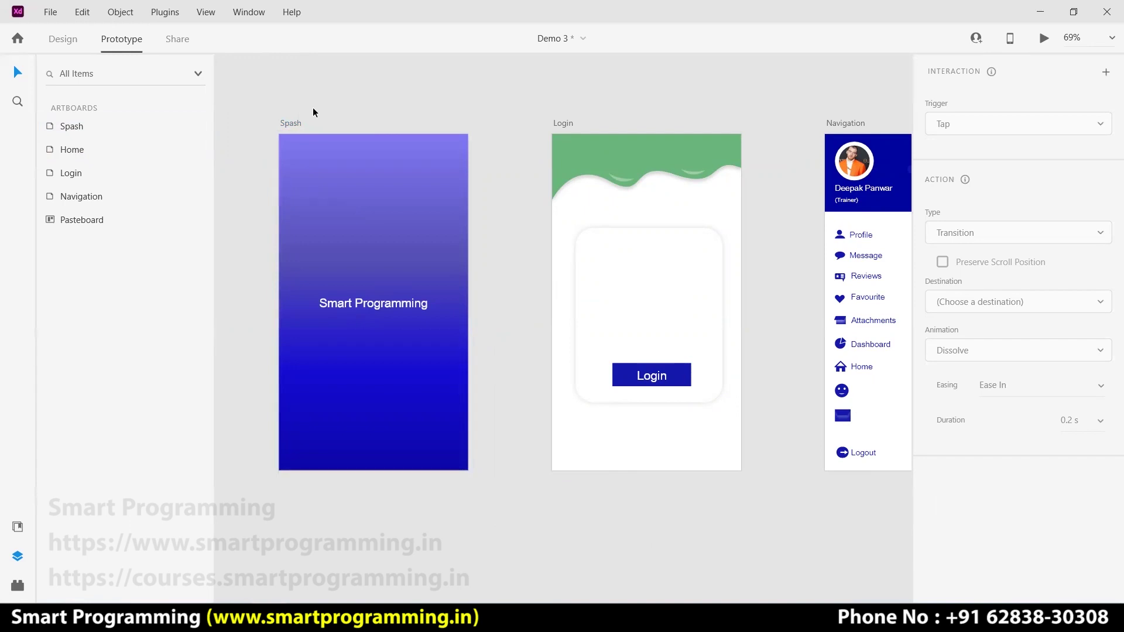
pyautogui.click(369, 144)
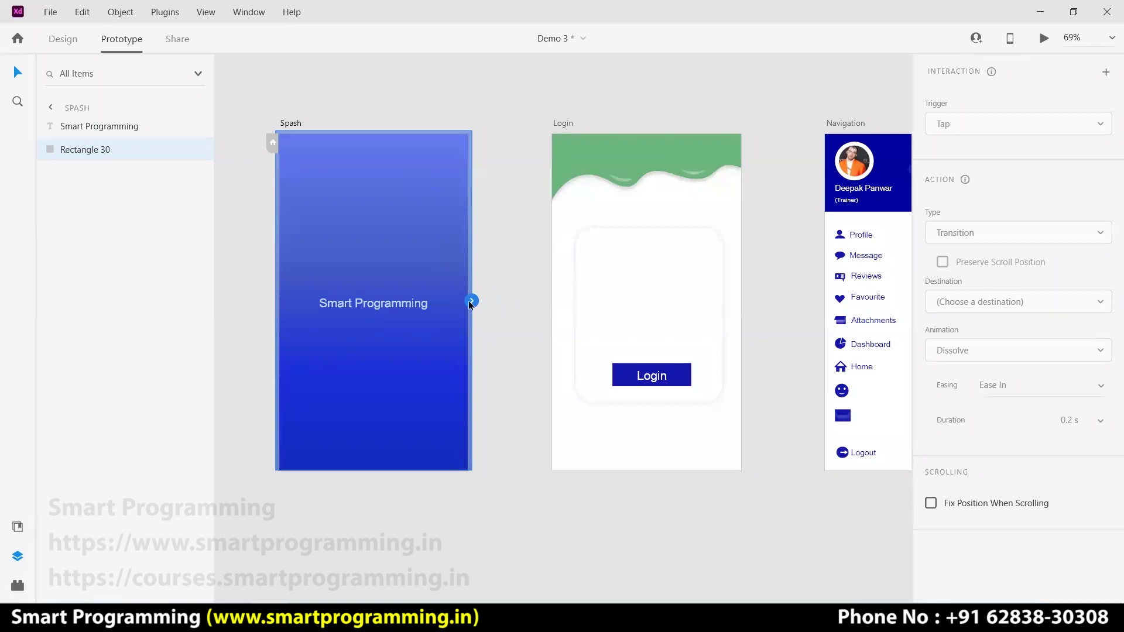
# Link the splash screen to Login and the Login button to the Home artboard
pyautogui.moveTo(472, 303); pyautogui.dragTo(555, 336)
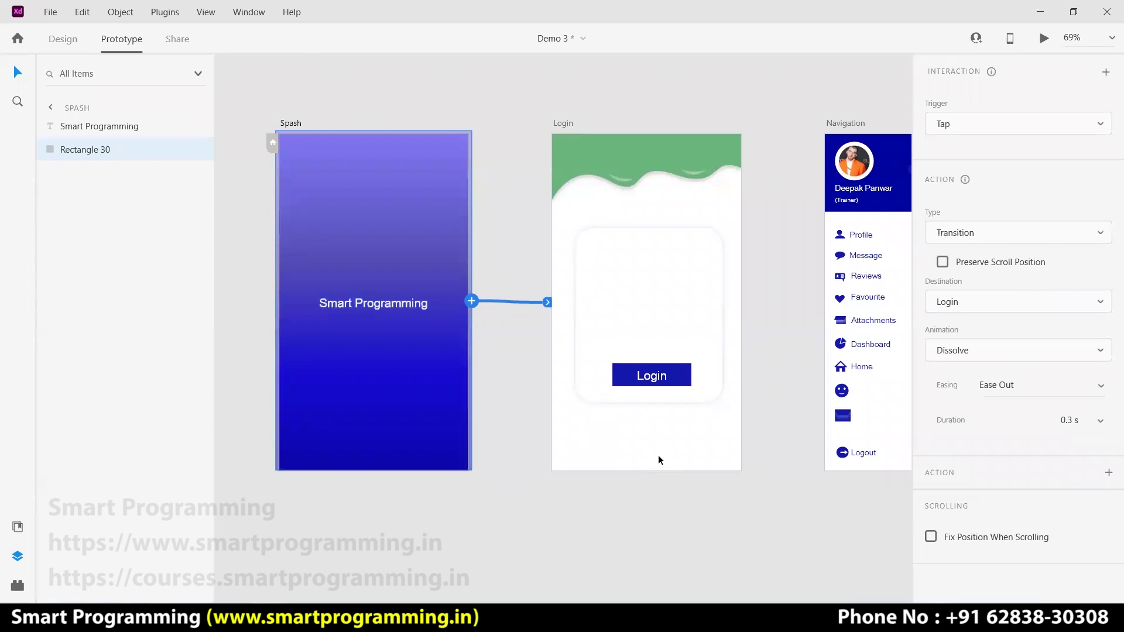
pyautogui.click(751, 507)
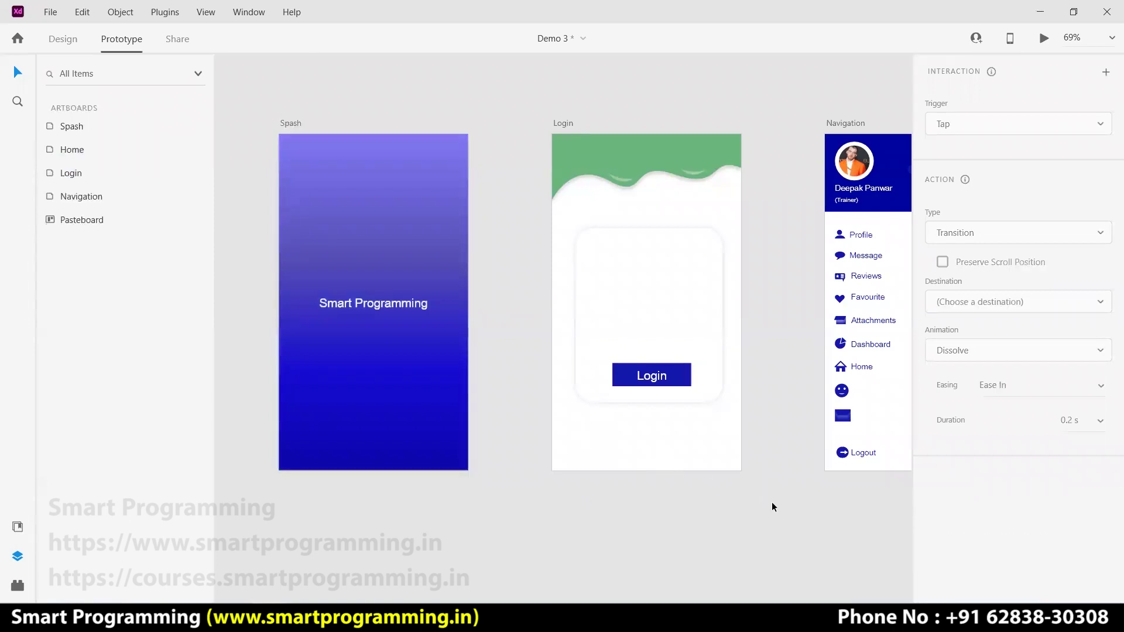
pyautogui.hscroll(5, 566, 504)
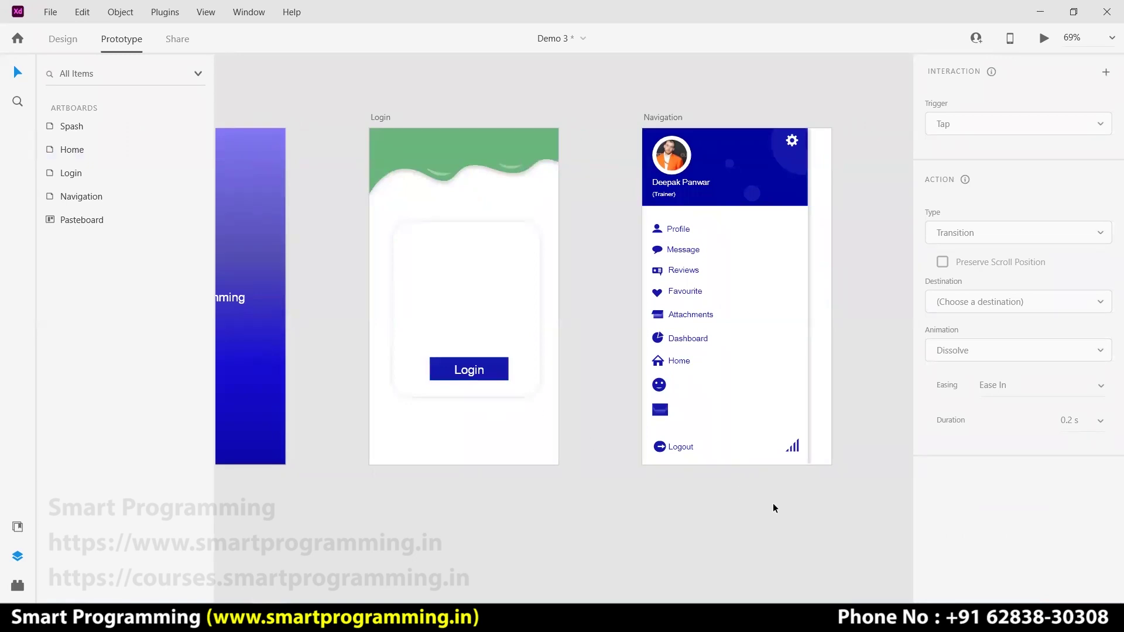
pyautogui.hscroll(5, 839, 511)
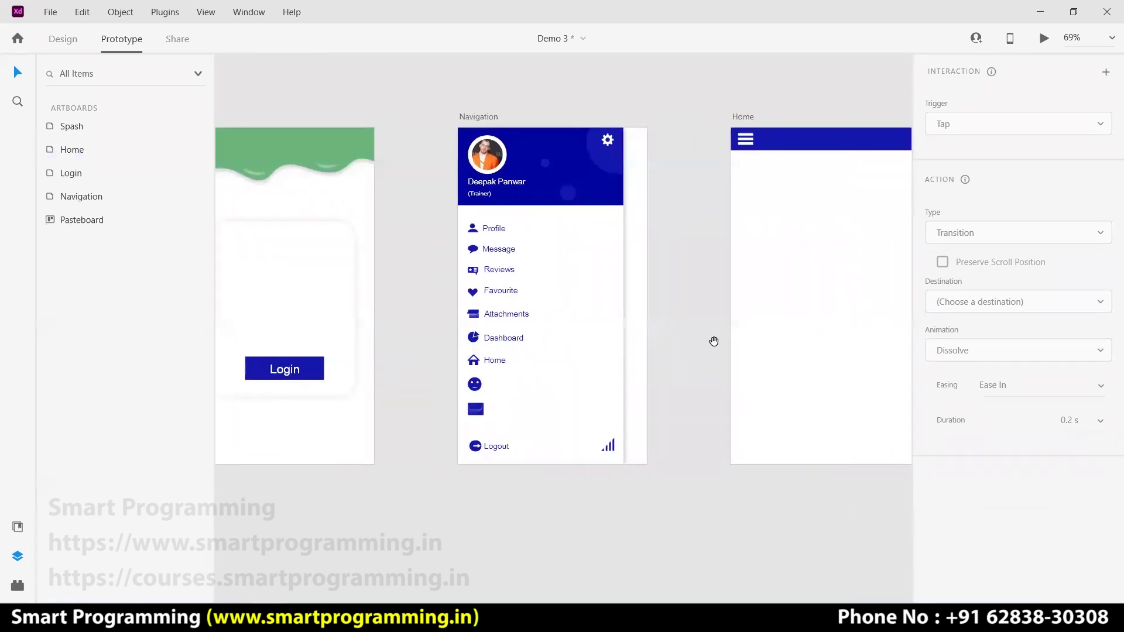
pyautogui.click(319, 373)
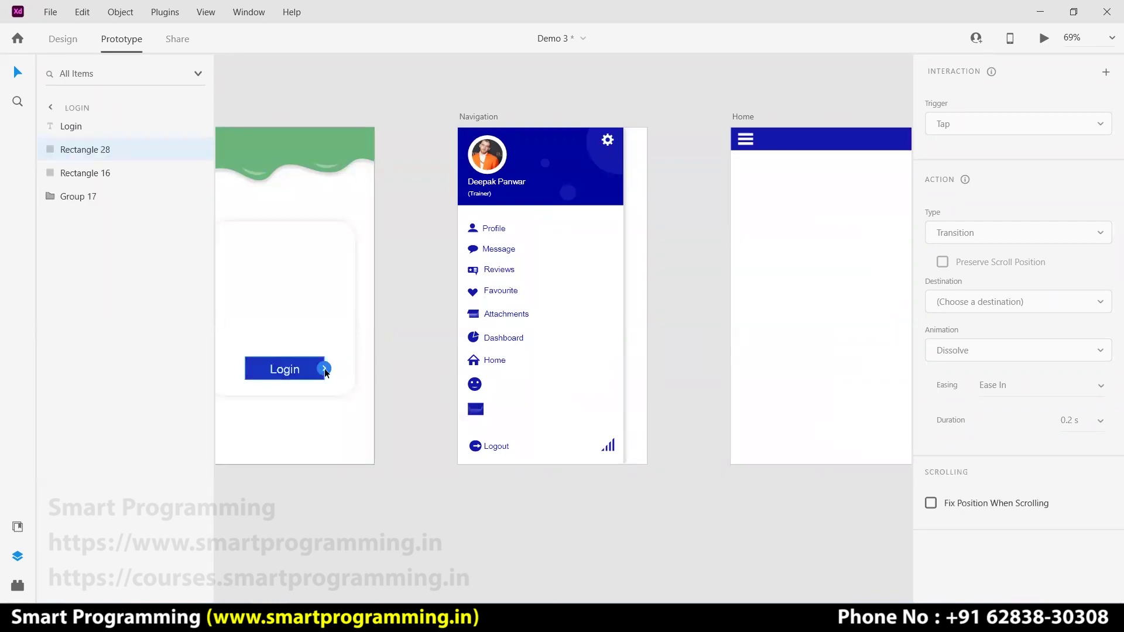
pyautogui.moveTo(325, 370)
pyautogui.mouseDown()
pyautogui.moveTo(782, 314)
pyautogui.moveTo(753, 427)
pyautogui.mouseUp()
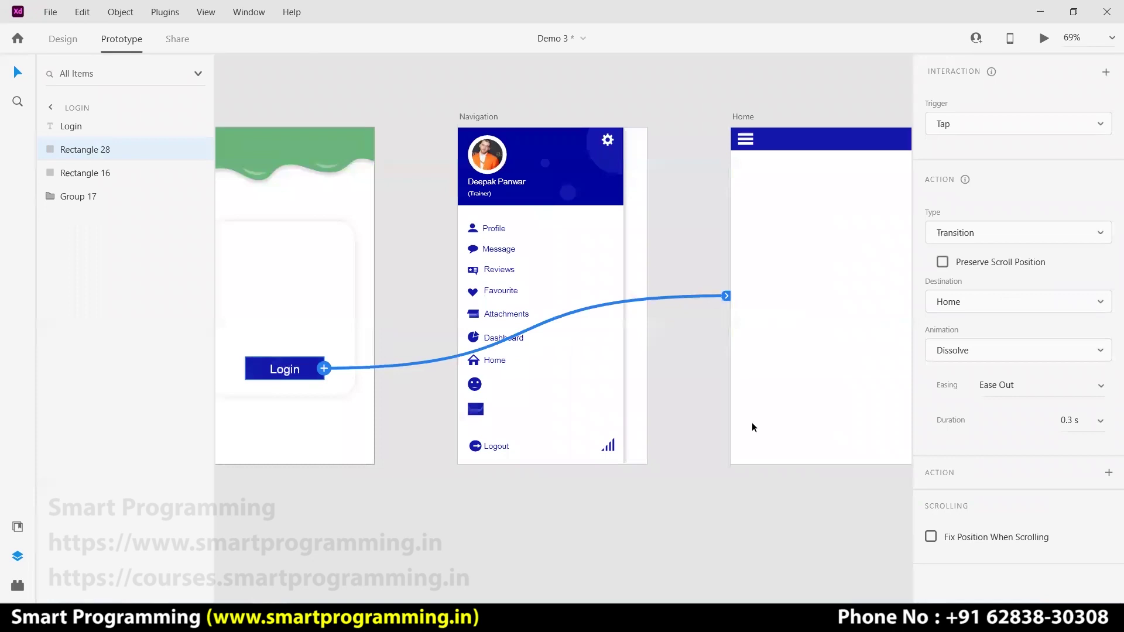
pyautogui.click(668, 522)
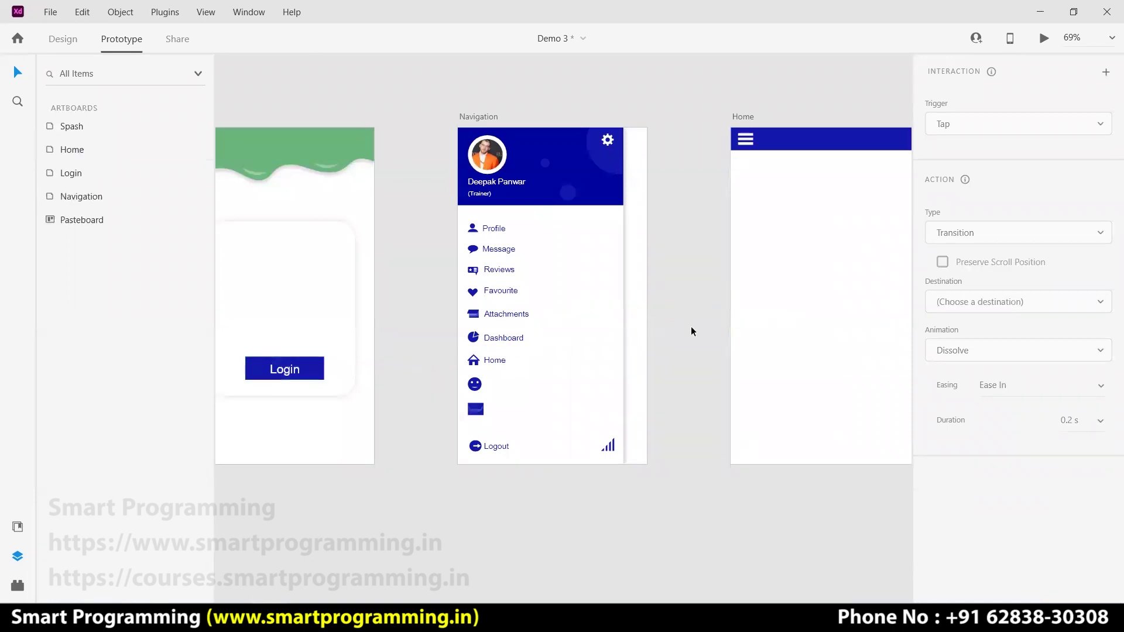
# Link the Home menu icon to Navigation as a Transition with Slide Right animation
pyautogui.click(748, 139)
pyautogui.moveTo(754, 139); pyautogui.dragTo(556, 141)
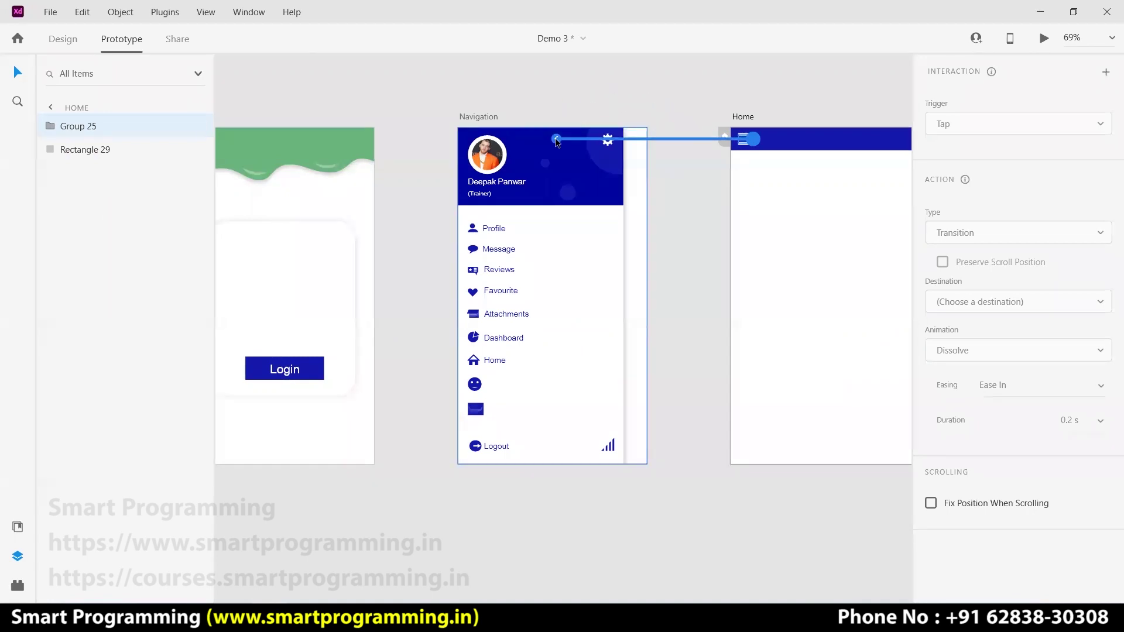
pyautogui.moveTo(556, 140); pyautogui.dragTo(562, 146)
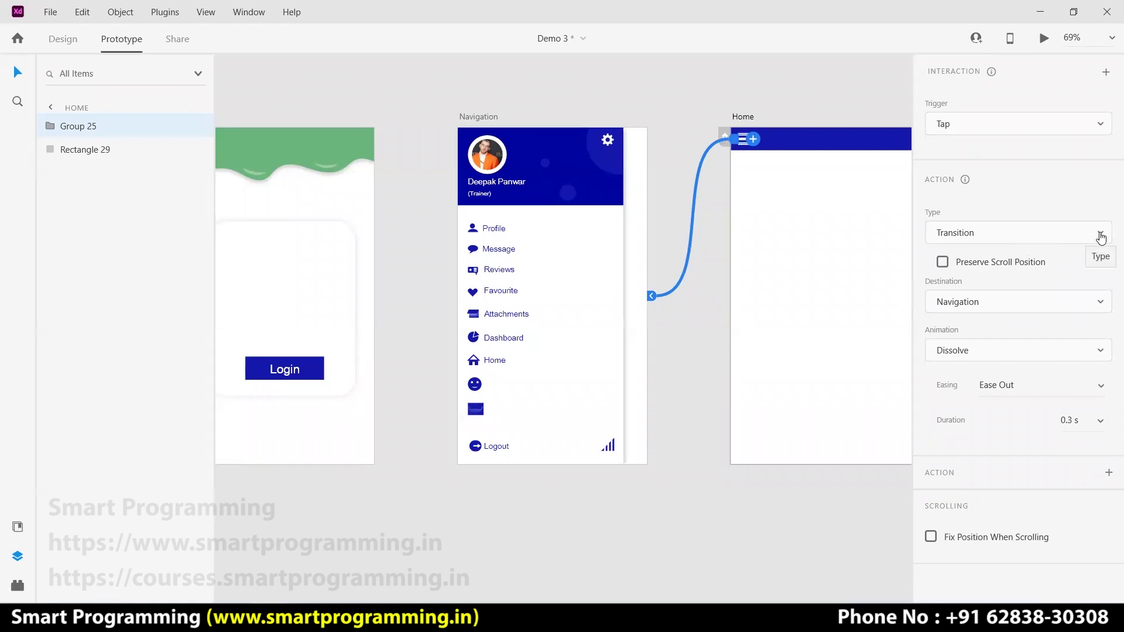
pyautogui.click(1101, 238)
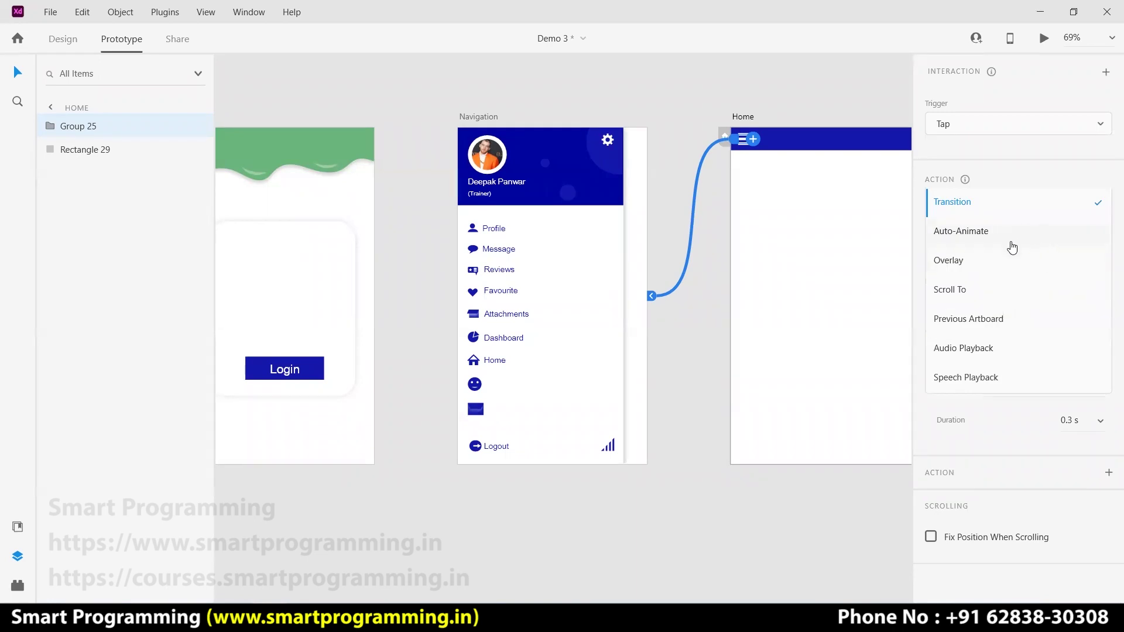
pyautogui.click(992, 205)
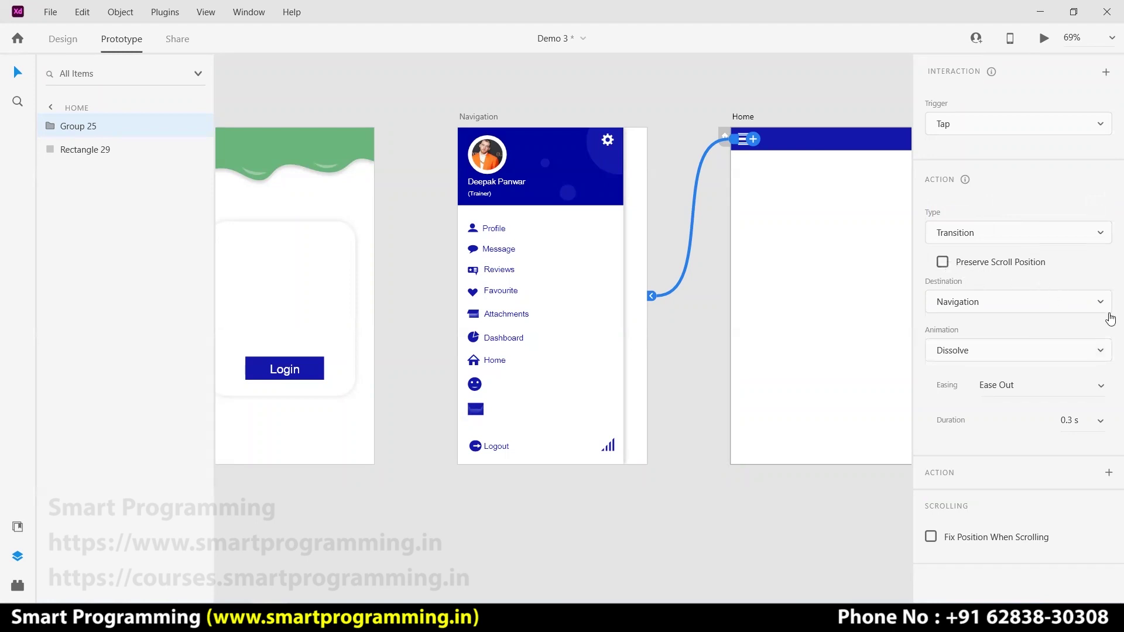
pyautogui.click(1101, 303)
pyautogui.click(1102, 306)
pyautogui.click(1101, 352)
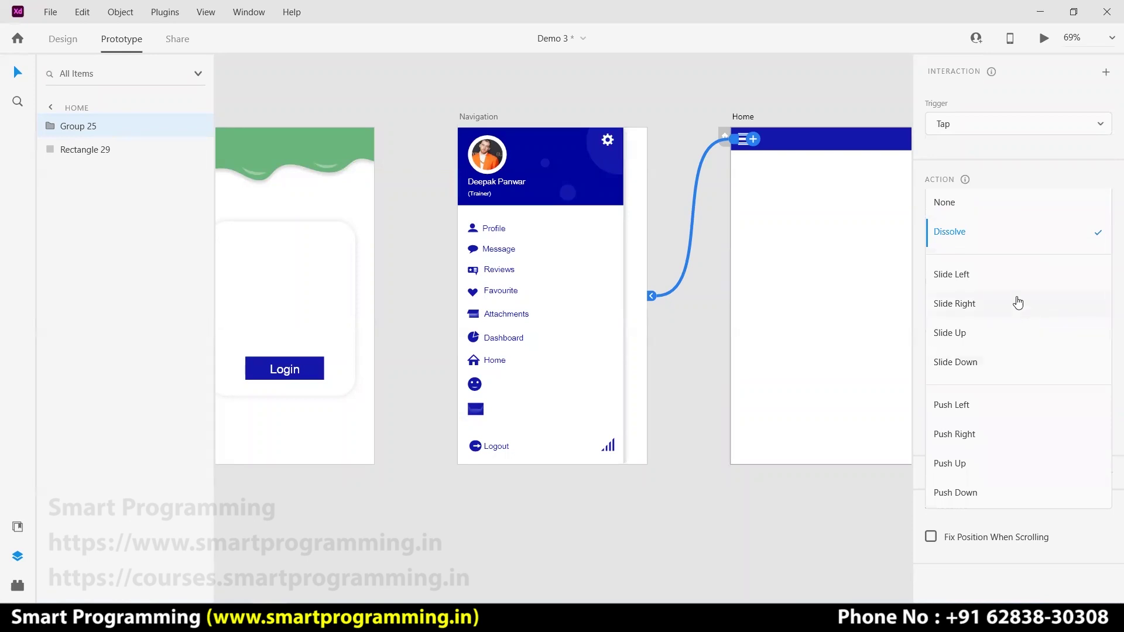
pyautogui.click(974, 307)
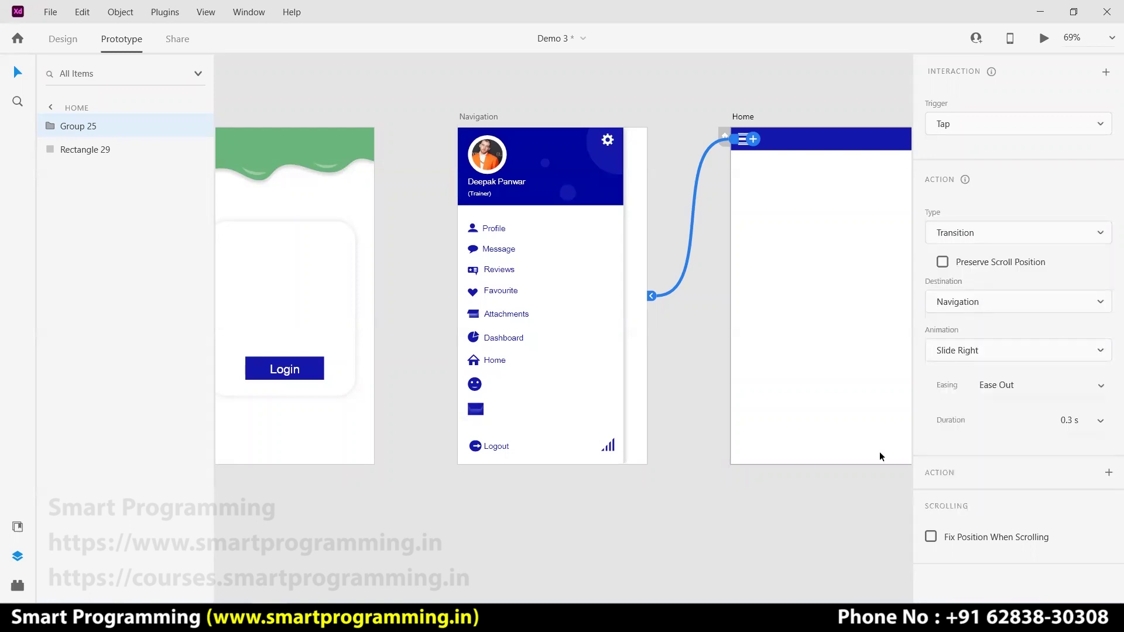
pyautogui.click(818, 508)
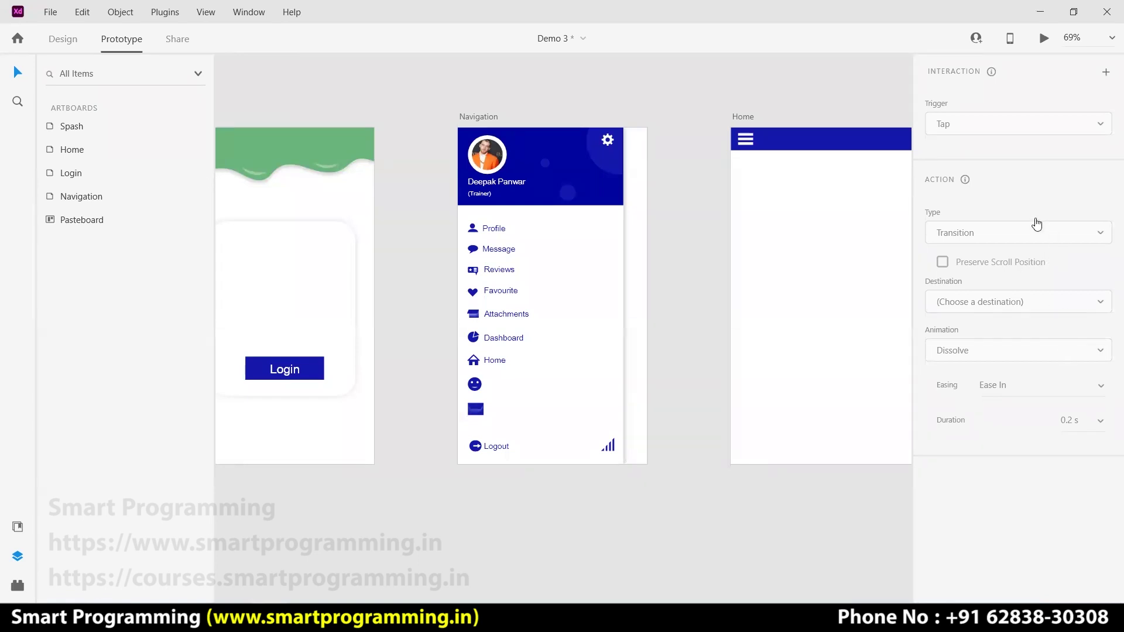
# Review the menu icon's link and keep Ease Out easing
pyautogui.click(641, 291)
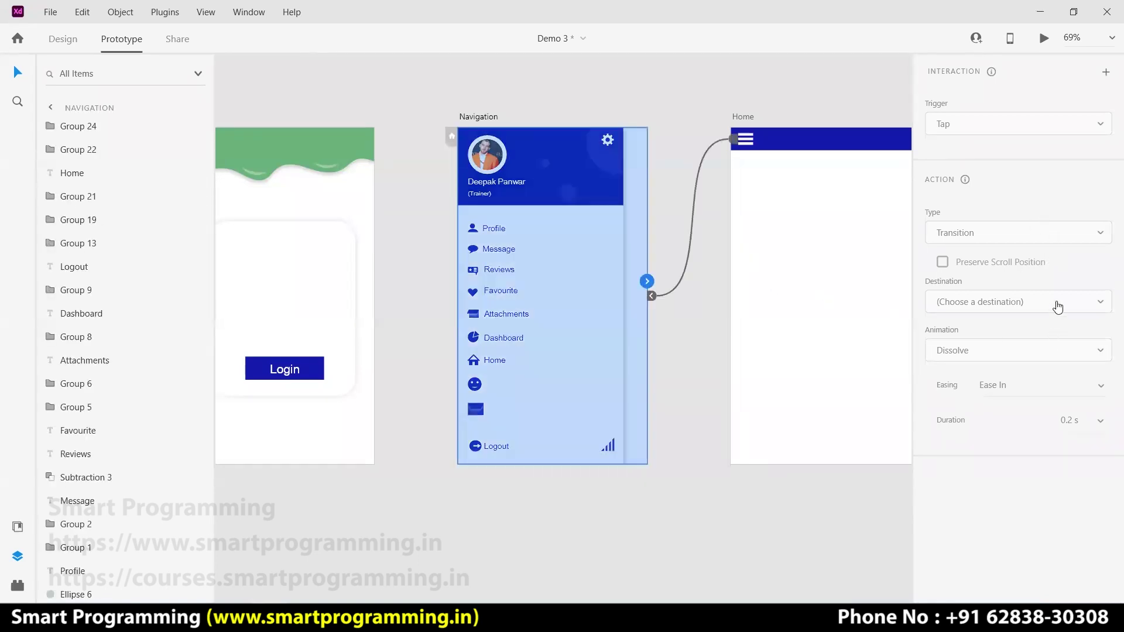
pyautogui.scroll(1, 734, 229)
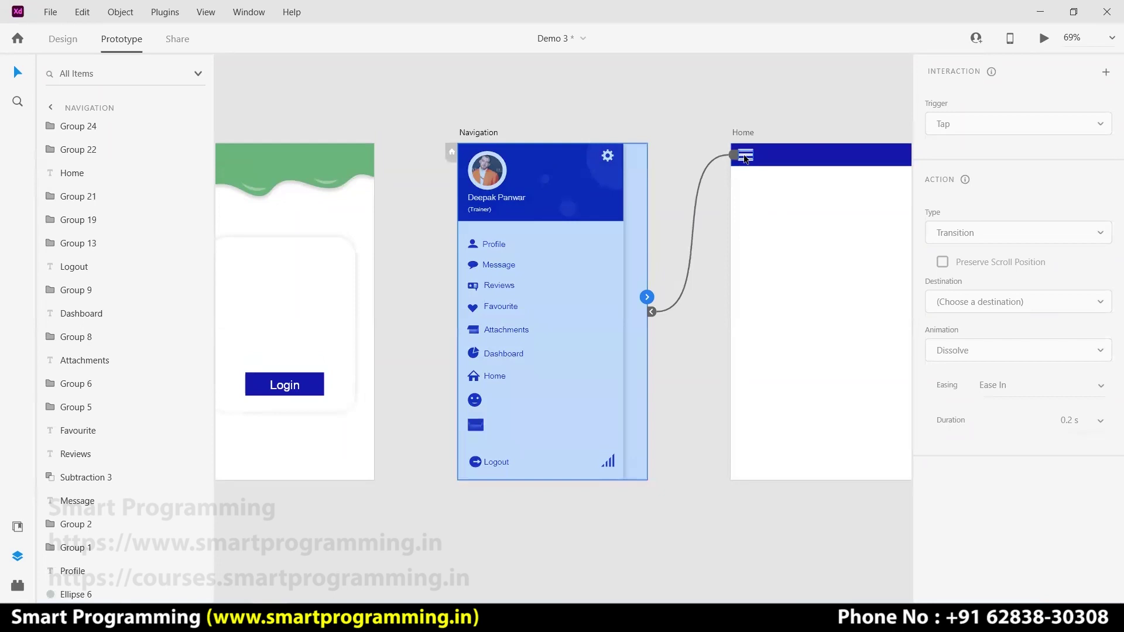
pyautogui.click(745, 157)
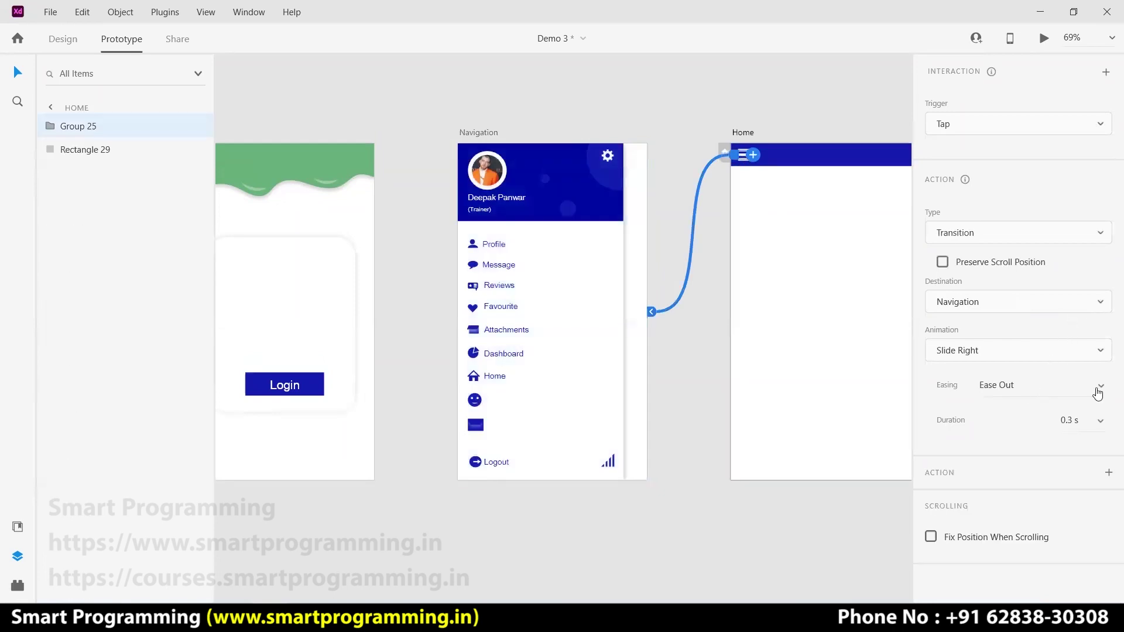
pyautogui.click(1101, 387)
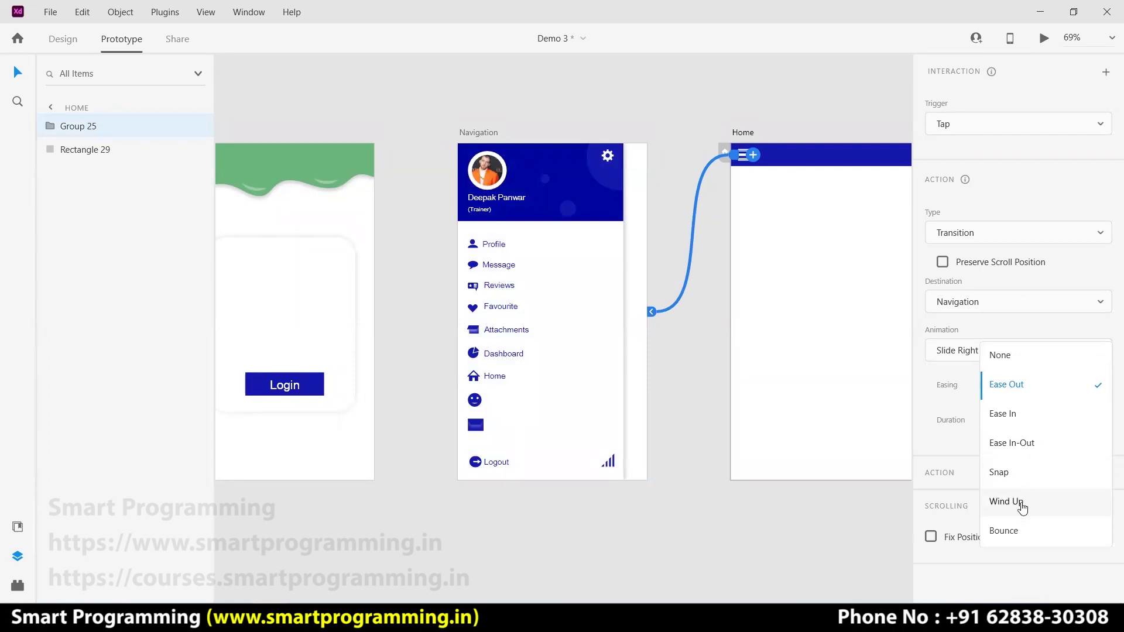
pyautogui.click(786, 518)
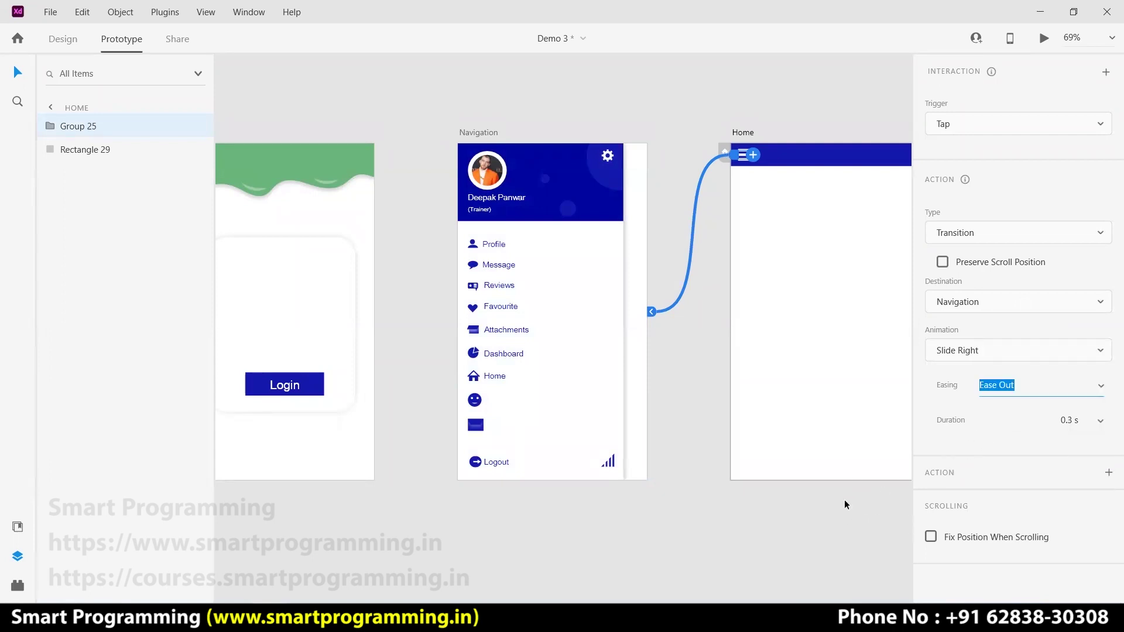
pyautogui.click(757, 355)
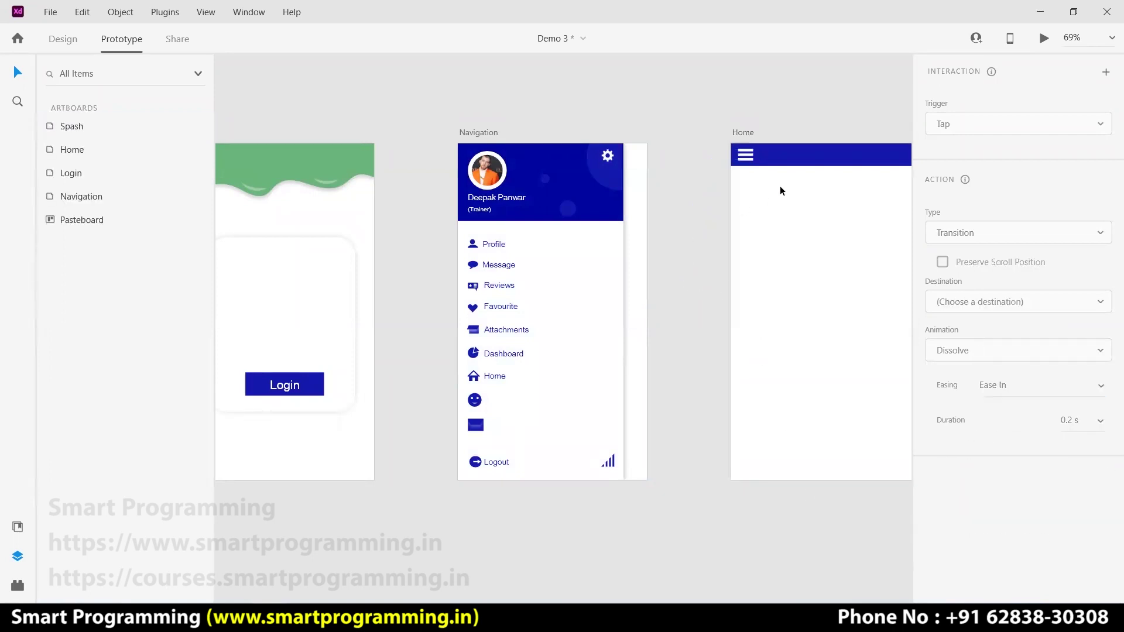
pyautogui.click(1044, 39)
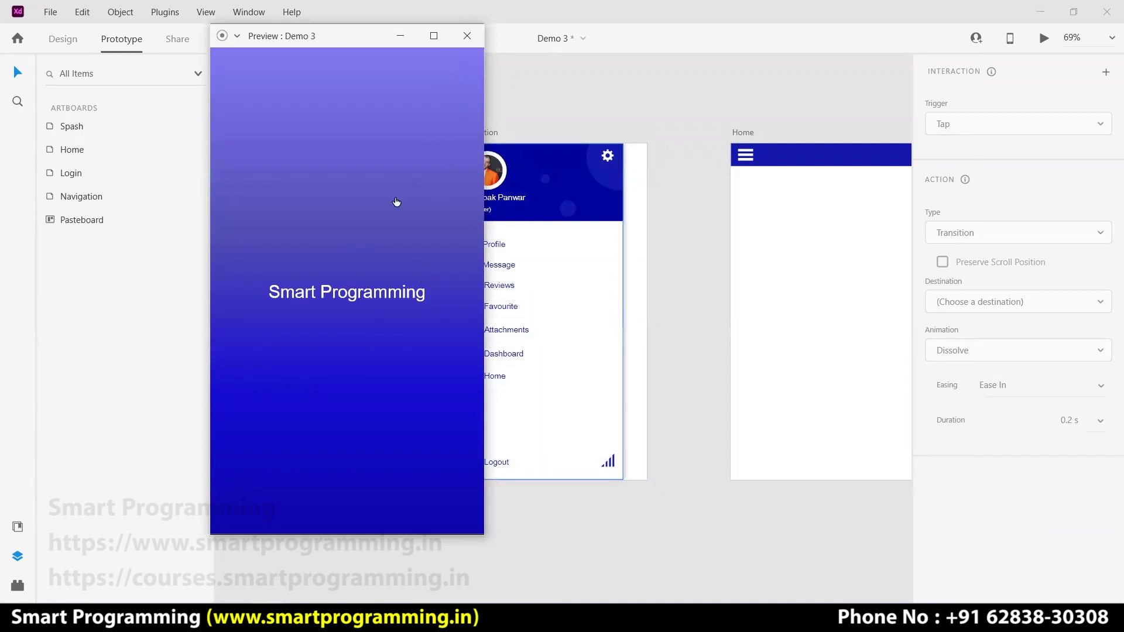
pyautogui.click(467, 38)
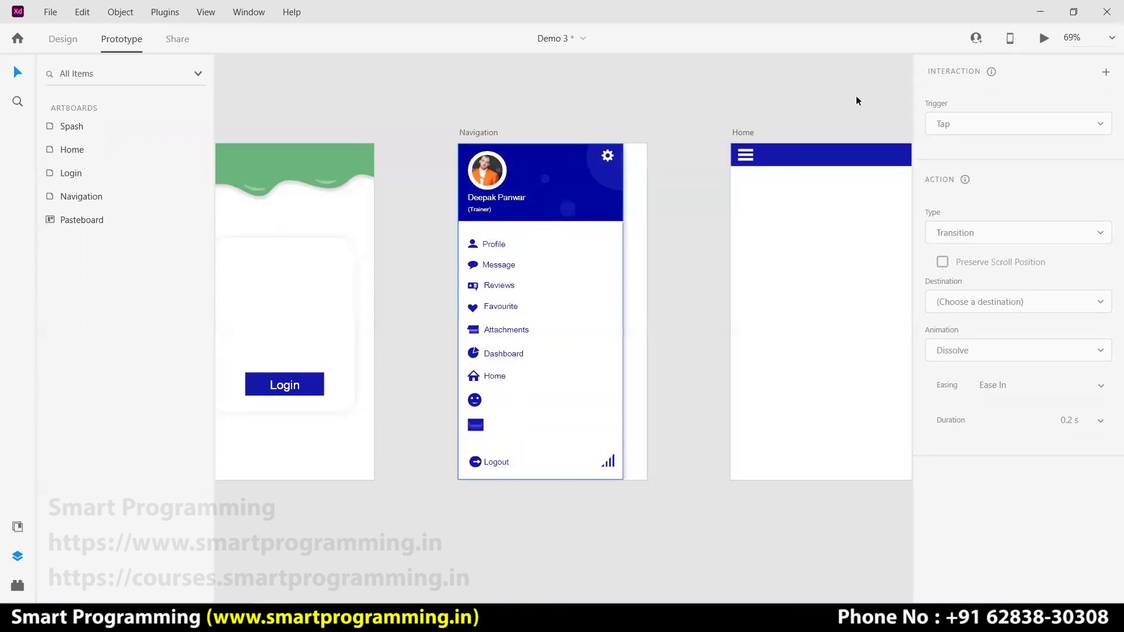
pyautogui.click(1045, 38)
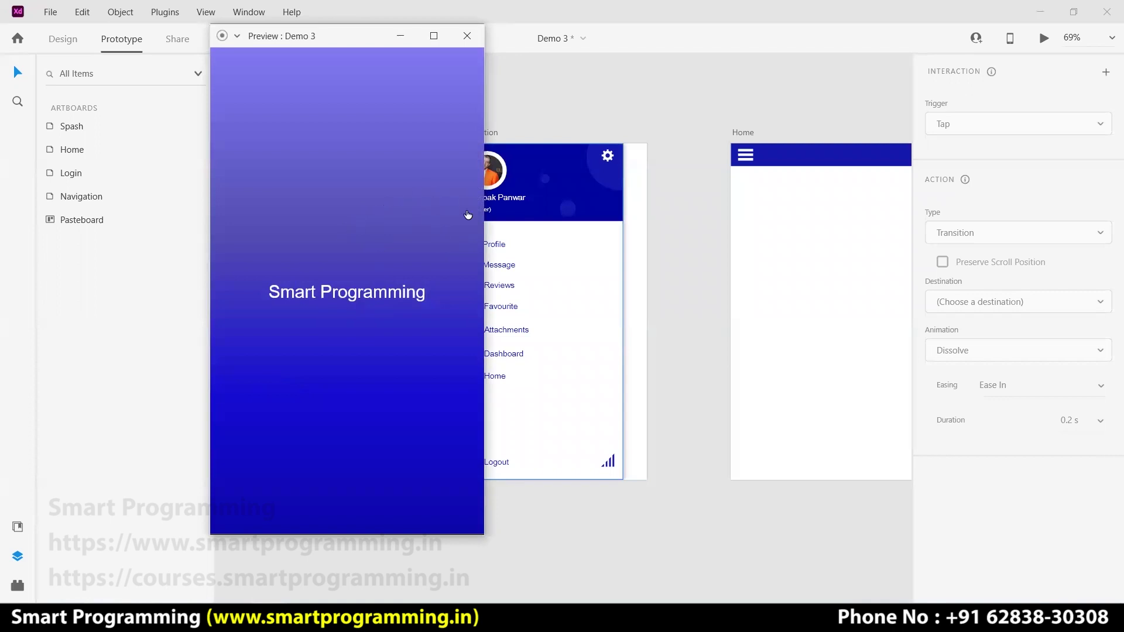
pyautogui.click(362, 210)
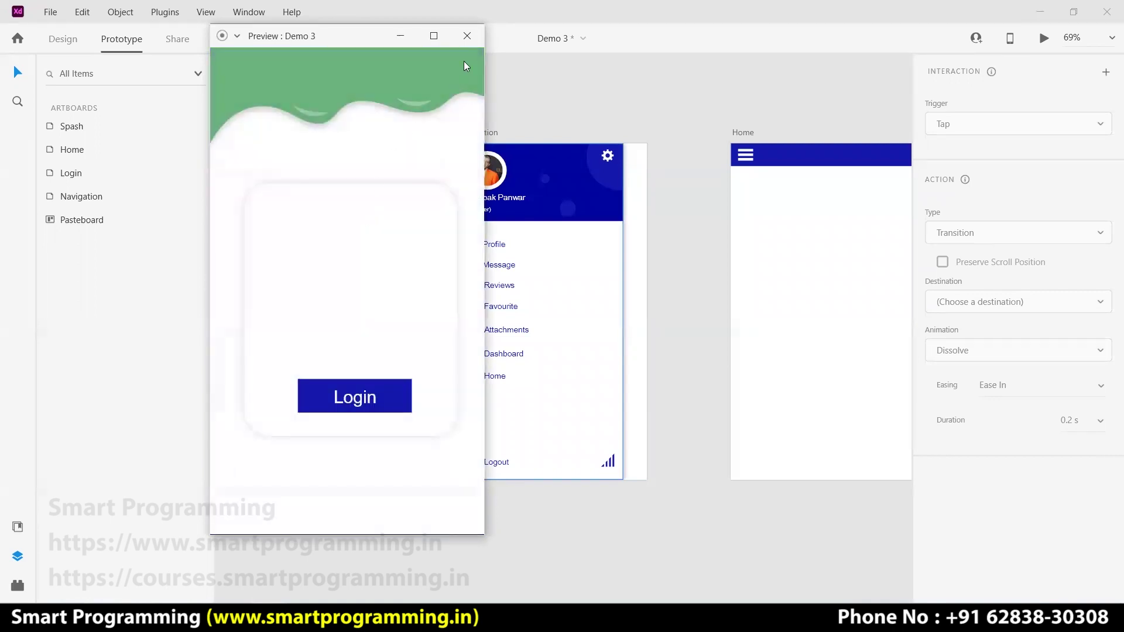
pyautogui.click(467, 36)
pyautogui.hscroll(-5, 742, 494)
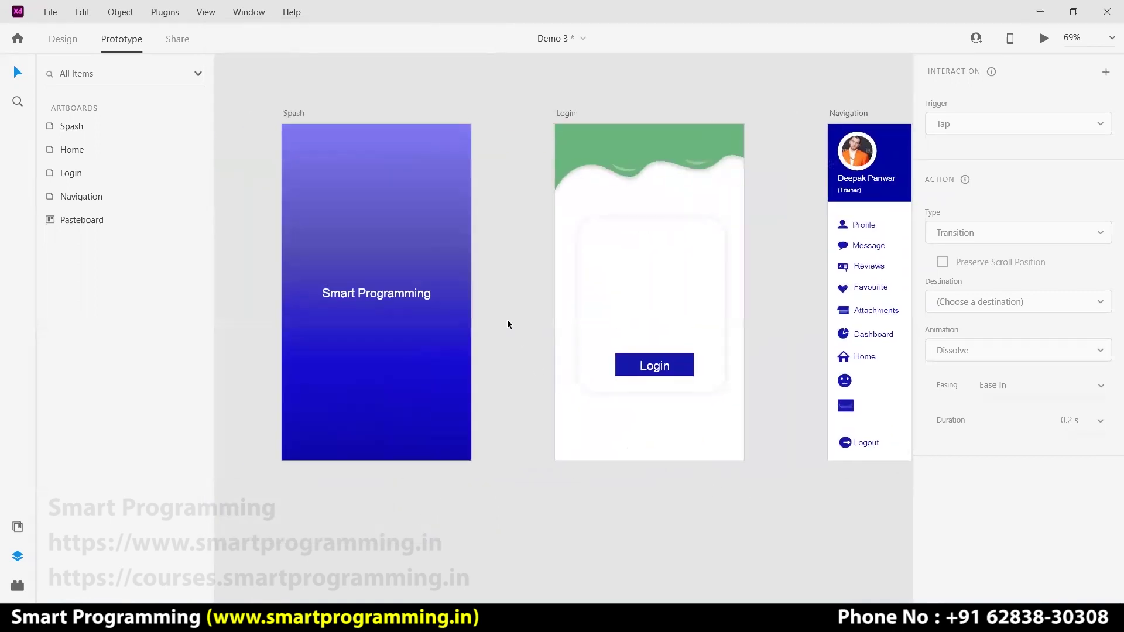
pyautogui.click(440, 237)
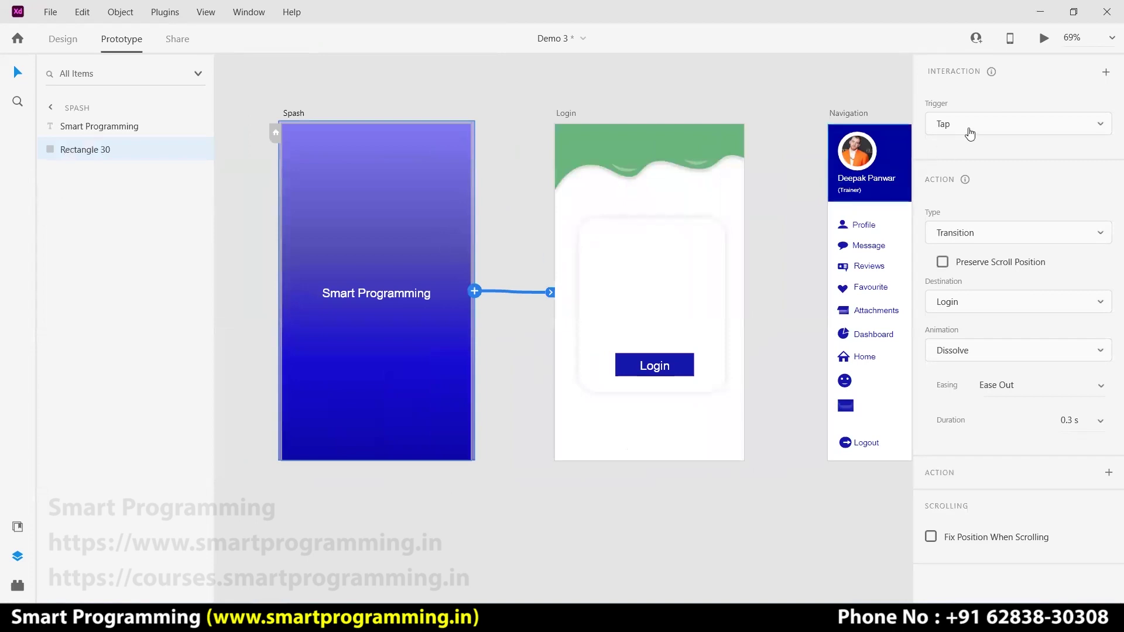
pyautogui.click(1101, 128)
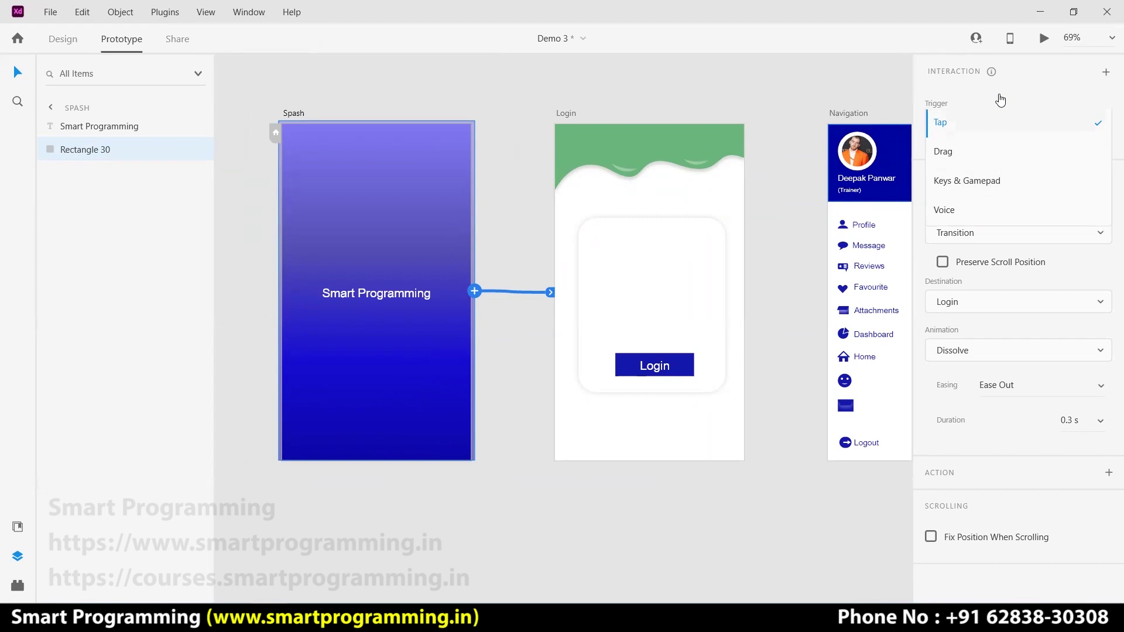
pyautogui.click(1005, 125)
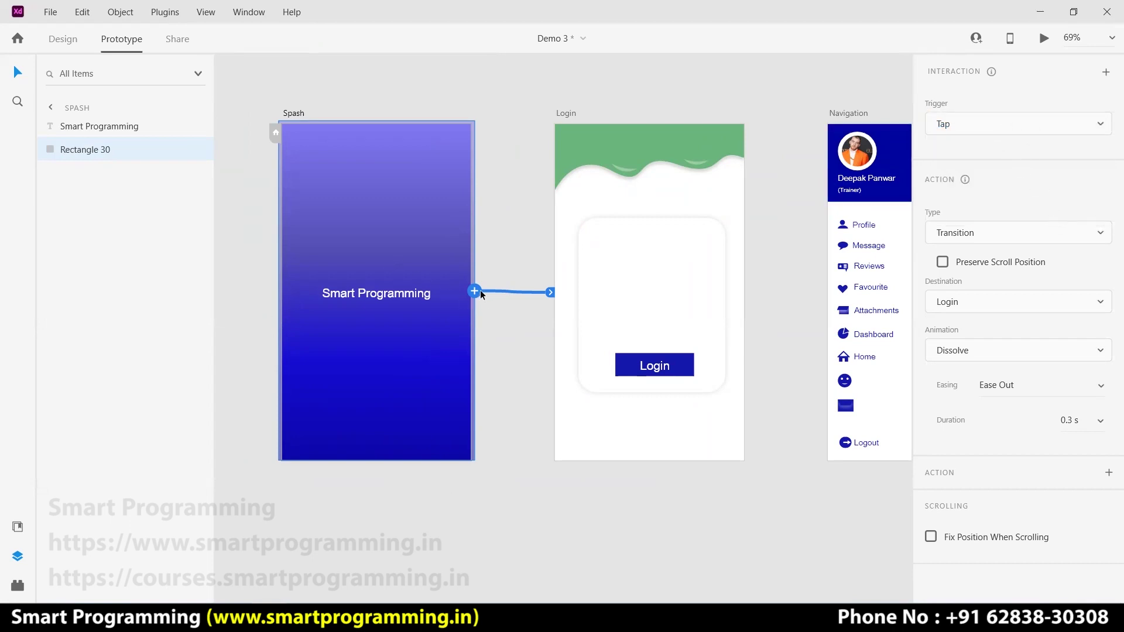
pyautogui.moveTo(482, 294); pyautogui.dragTo(554, 294)
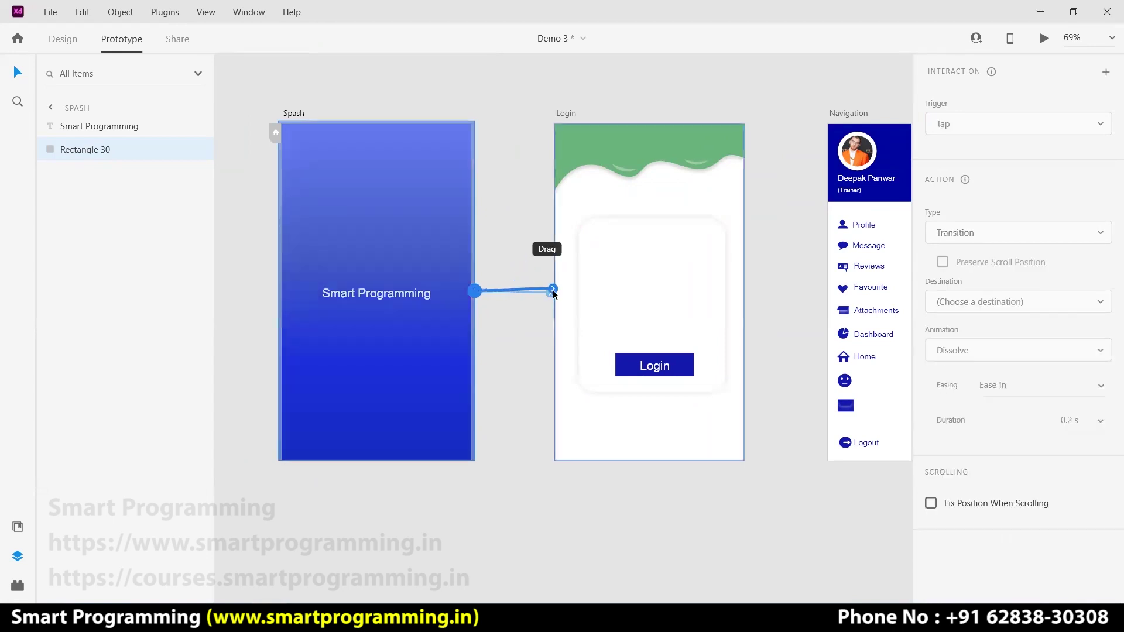
pyautogui.moveTo(554, 294); pyautogui.dragTo(554, 292)
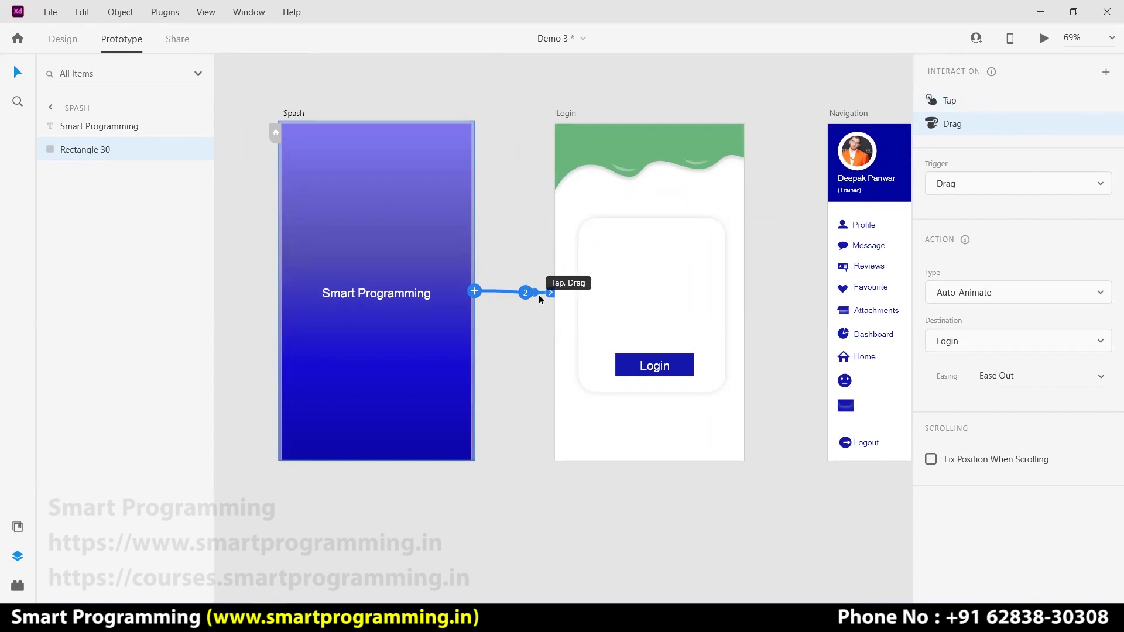
pyautogui.moveTo(520, 491); pyautogui.dragTo(525, 455)
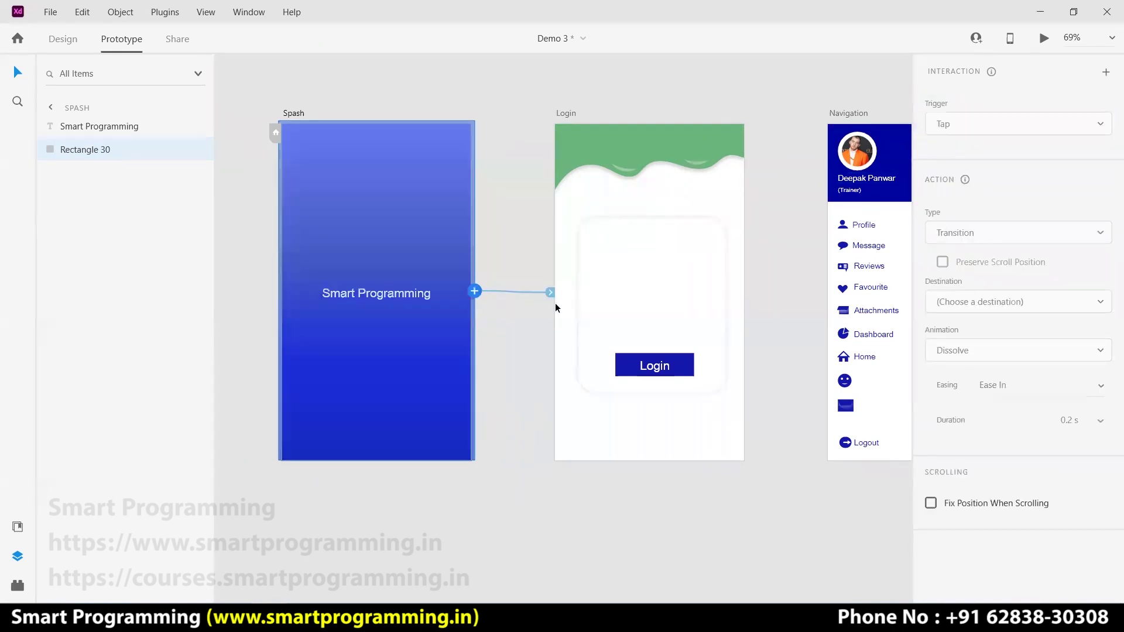
pyautogui.moveTo(551, 295); pyautogui.dragTo(510, 481)
pyautogui.moveTo(477, 295); pyautogui.dragTo(567, 290)
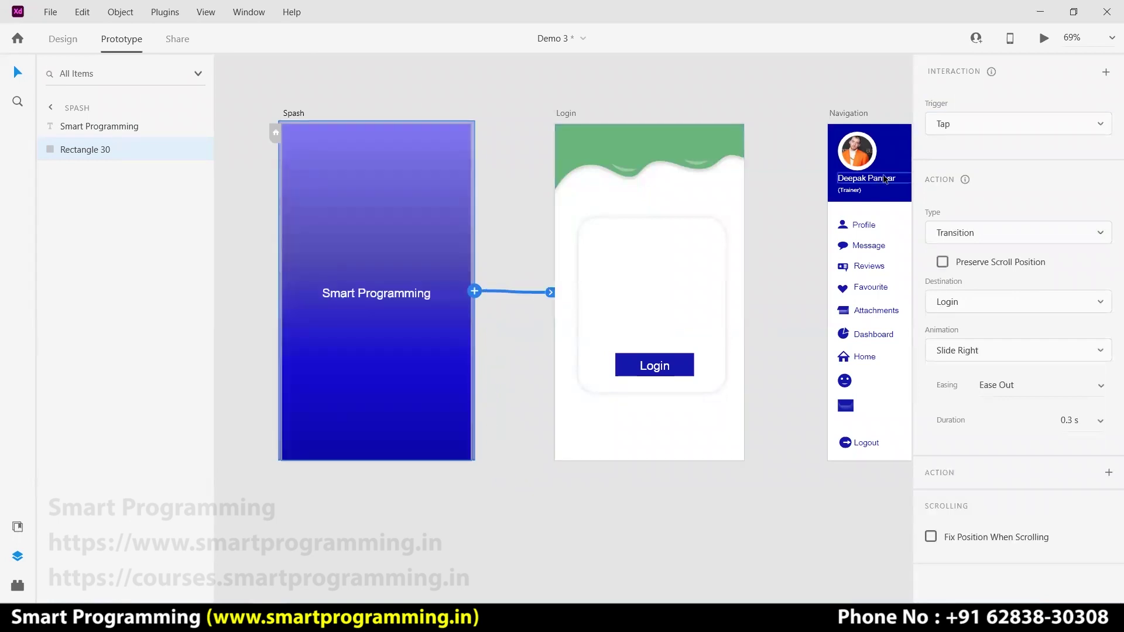
pyautogui.click(1099, 123)
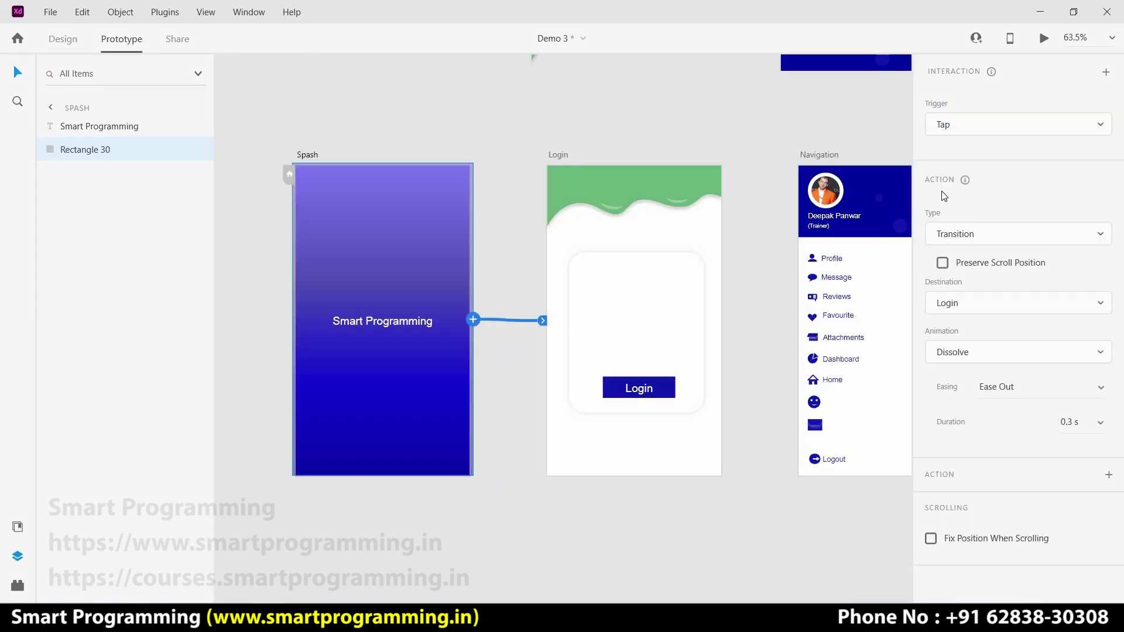
pyautogui.click(1037, 129)
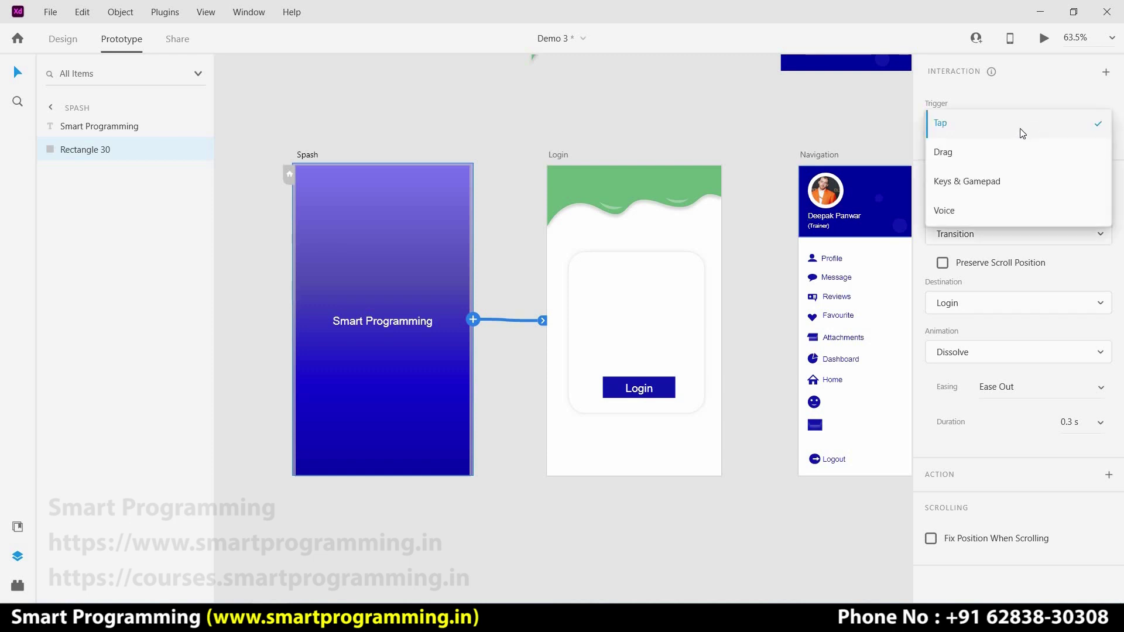
pyautogui.press('Escape')
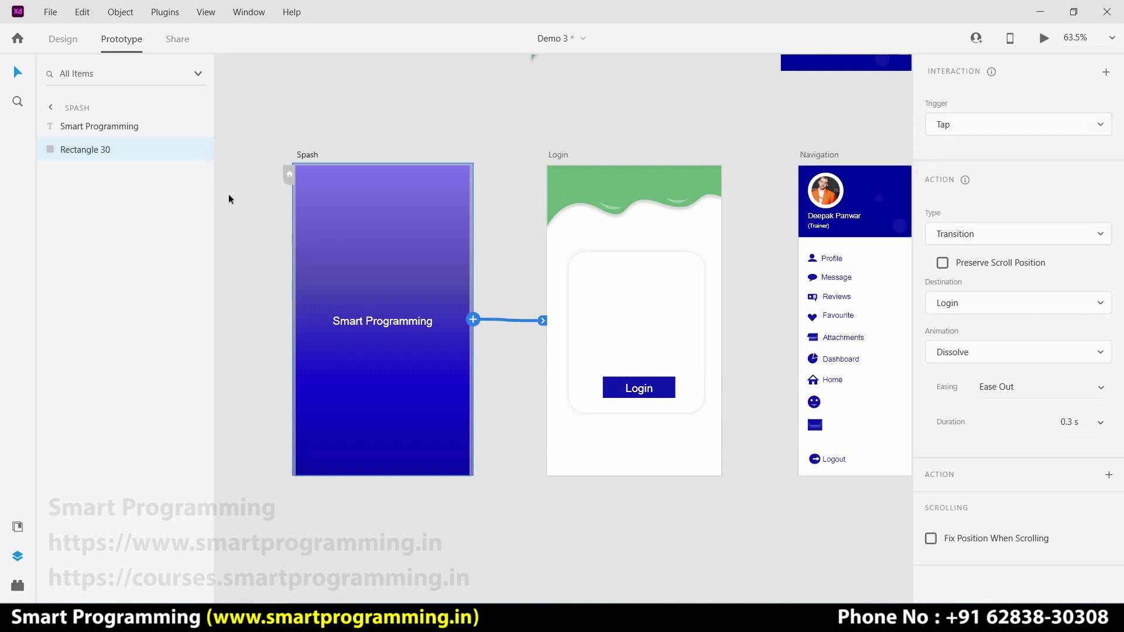
pyautogui.click(290, 174)
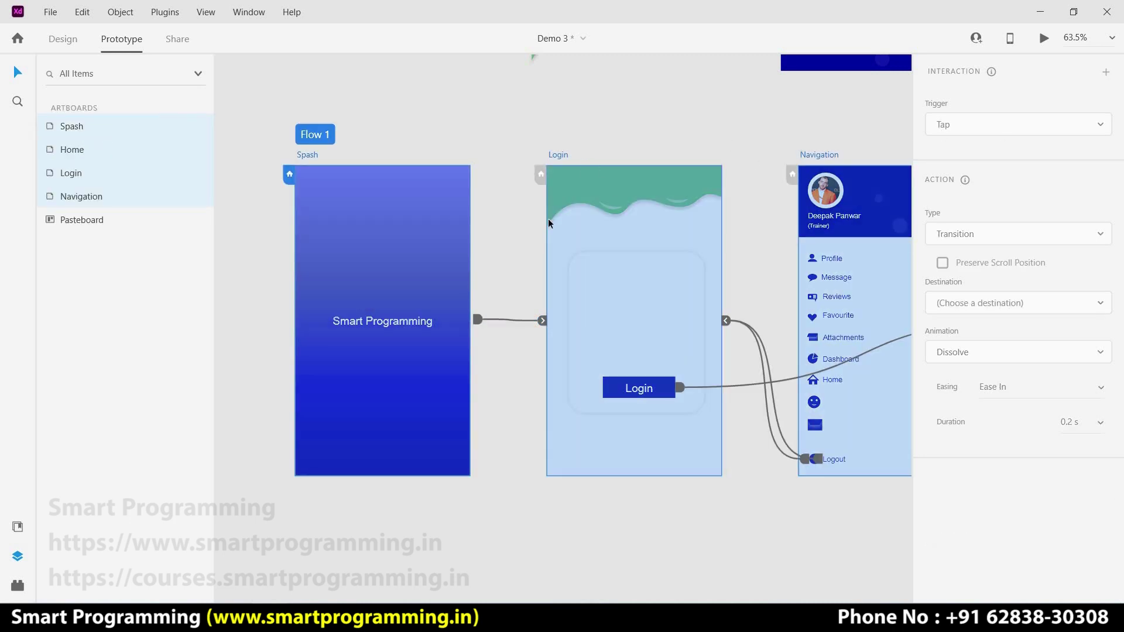
pyautogui.click(477, 319)
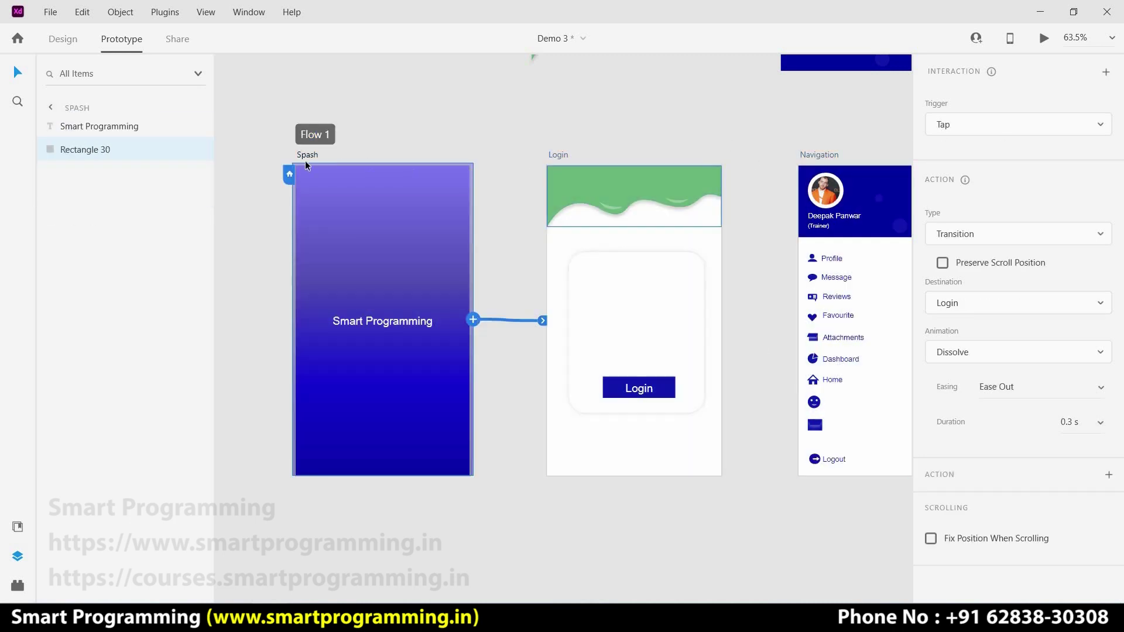
pyautogui.click(1014, 129)
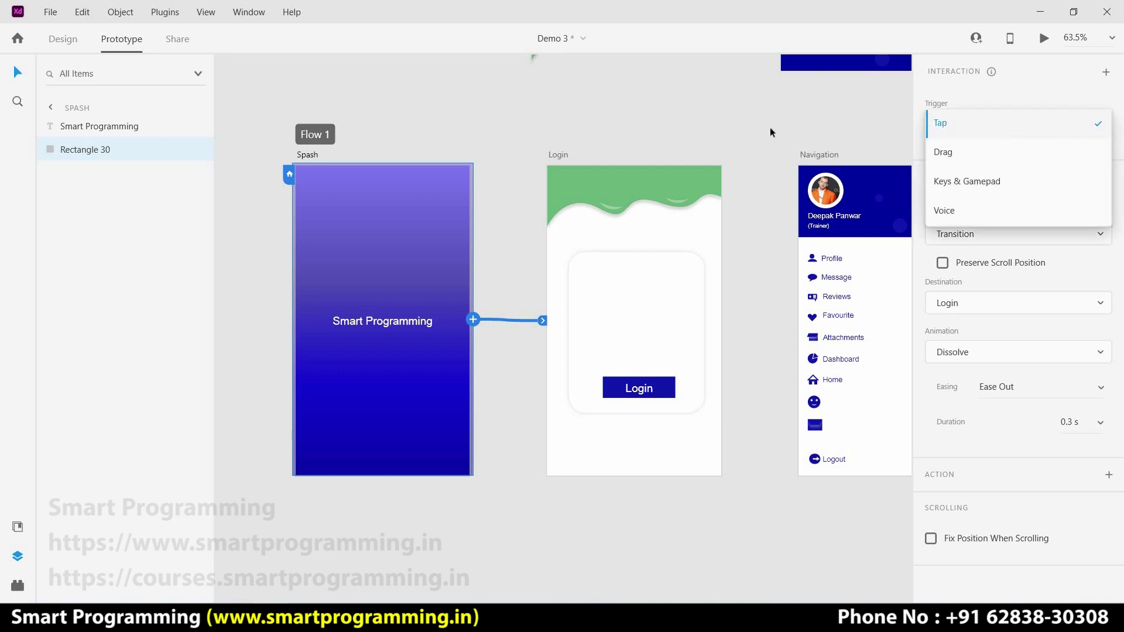
pyautogui.click(417, 242)
pyautogui.scroll(2, 417, 241)
pyautogui.scroll(1, 438, 238)
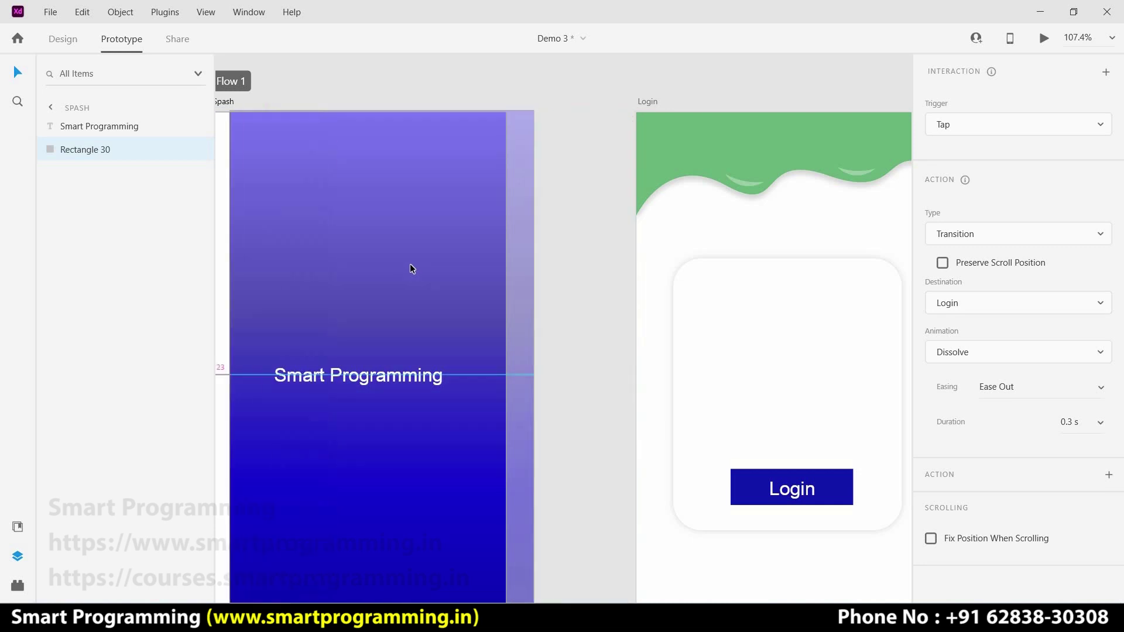
pyautogui.hscroll(-3, 513, 272)
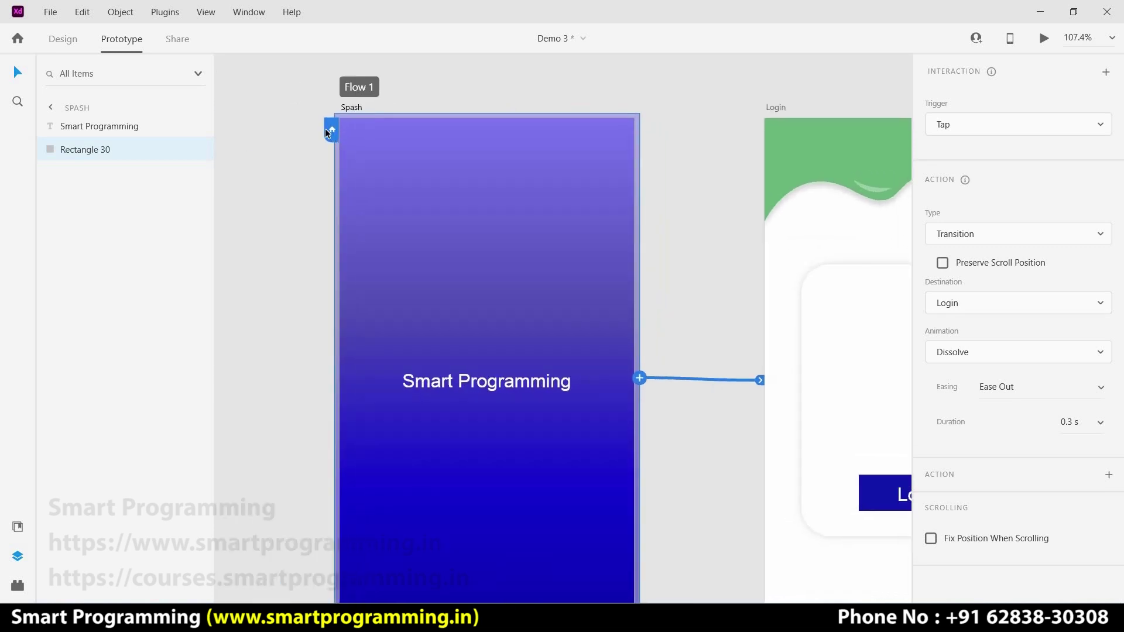
pyautogui.hotkey('ctrl', 'a')
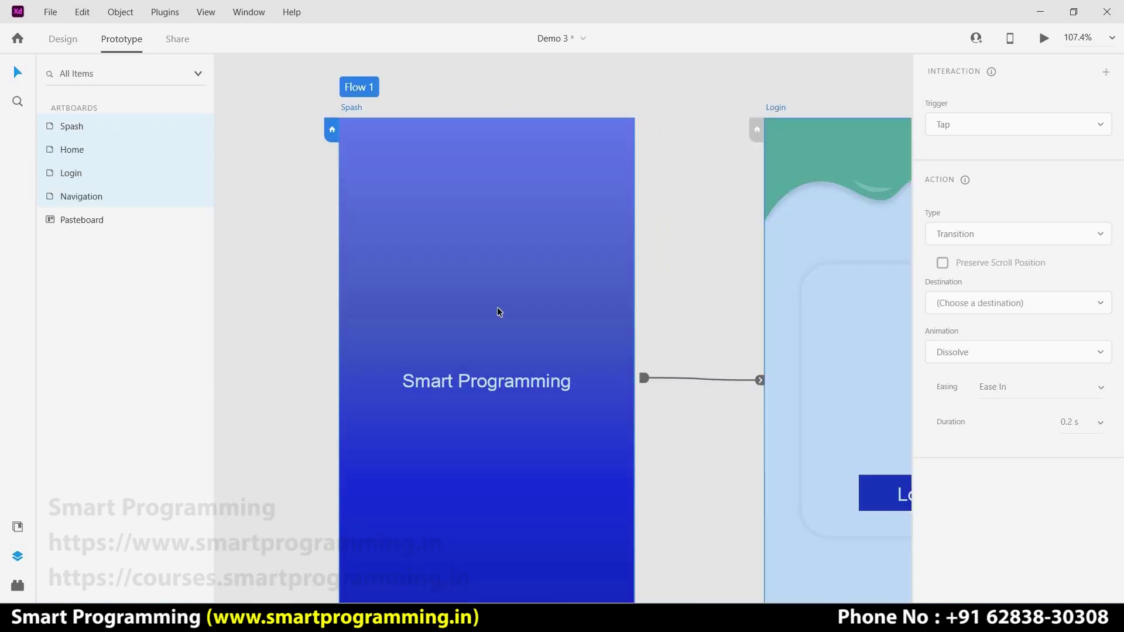
pyautogui.click(330, 130)
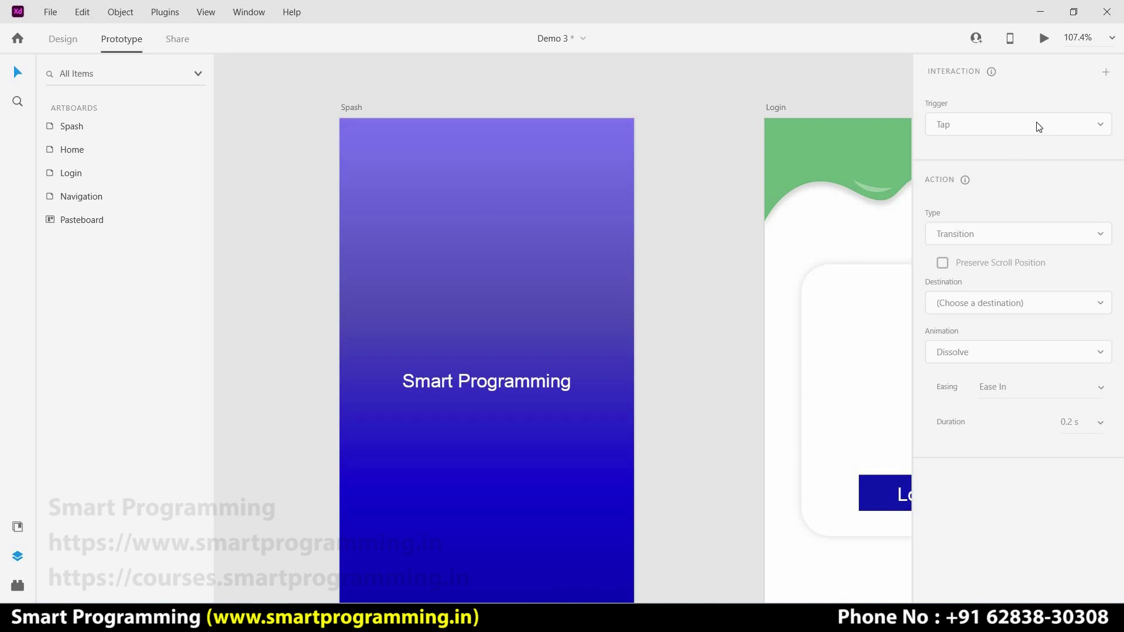
# Link the Spash artboard to Login with a Time trigger and a 3 s delay
pyautogui.click(621, 351)
pyautogui.moveTo(640, 378); pyautogui.dragTo(757, 380)
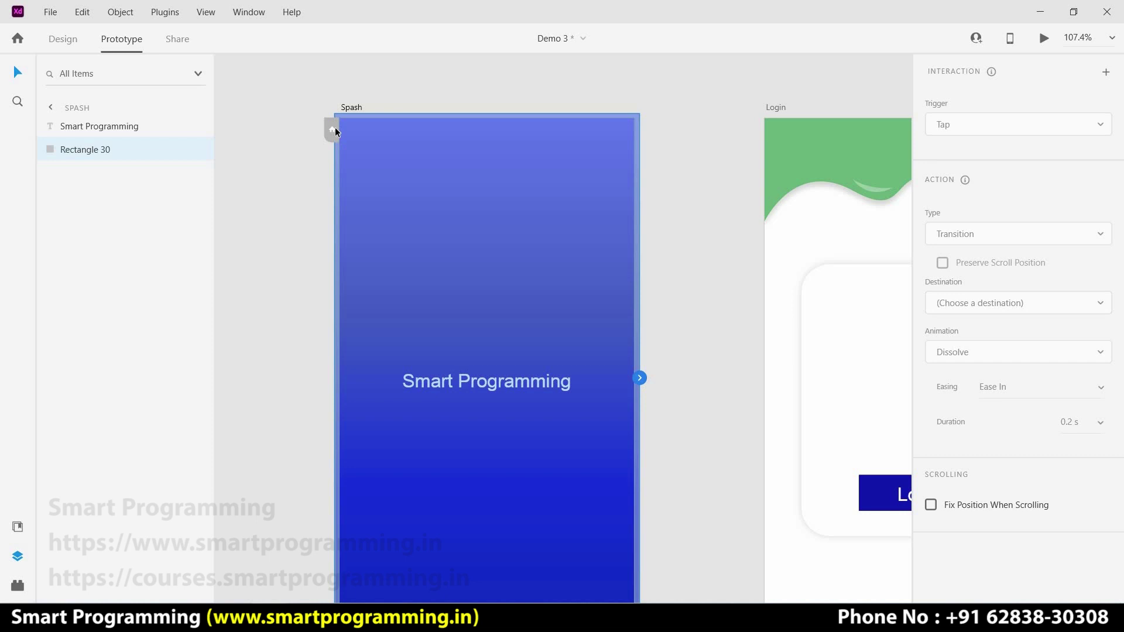
pyautogui.click(334, 130)
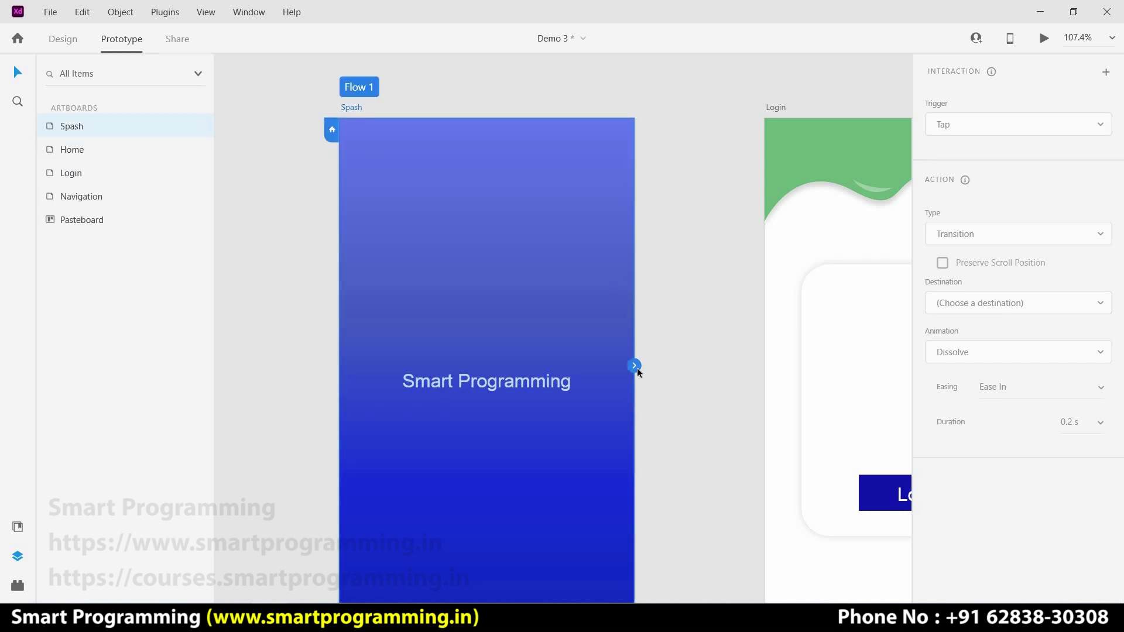
pyautogui.moveTo(634, 365); pyautogui.dragTo(773, 293)
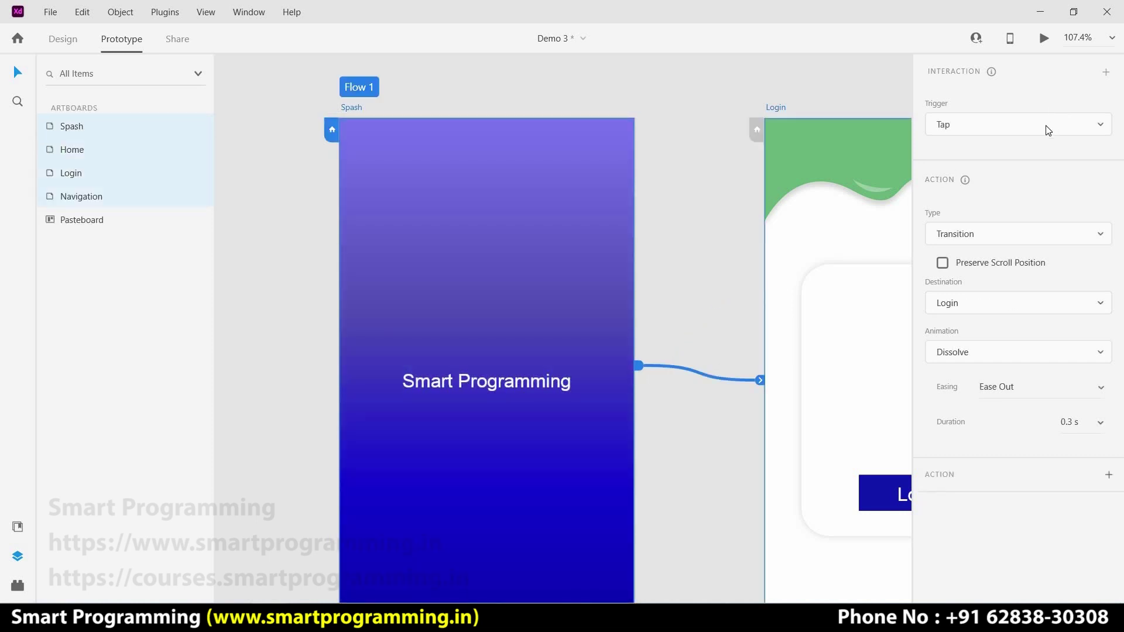
pyautogui.click(1047, 130)
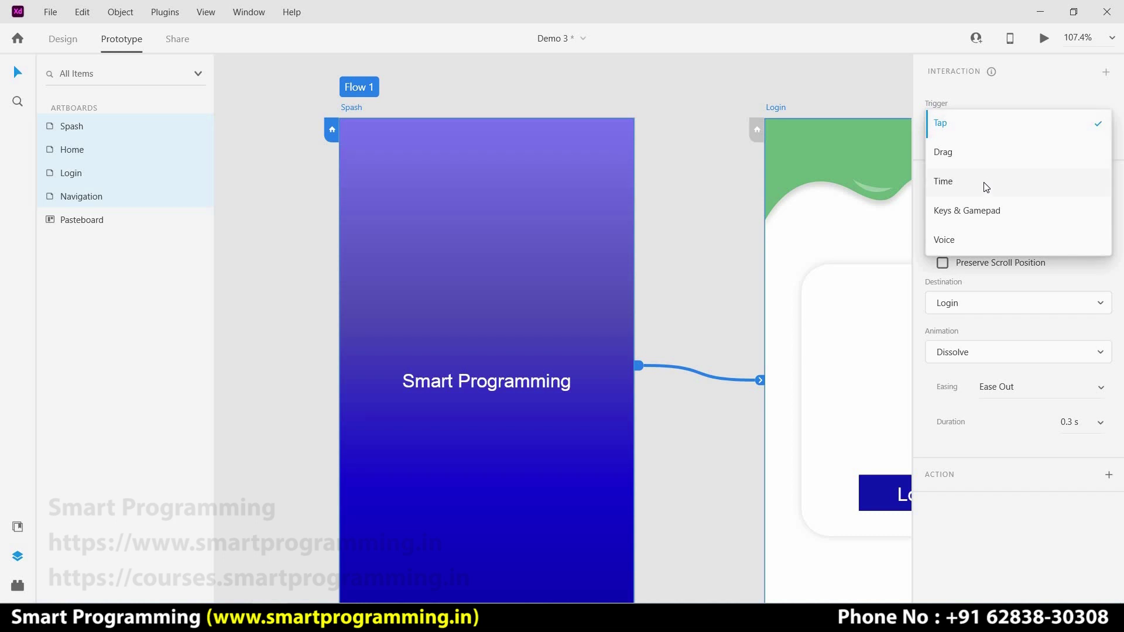
pyautogui.click(987, 183)
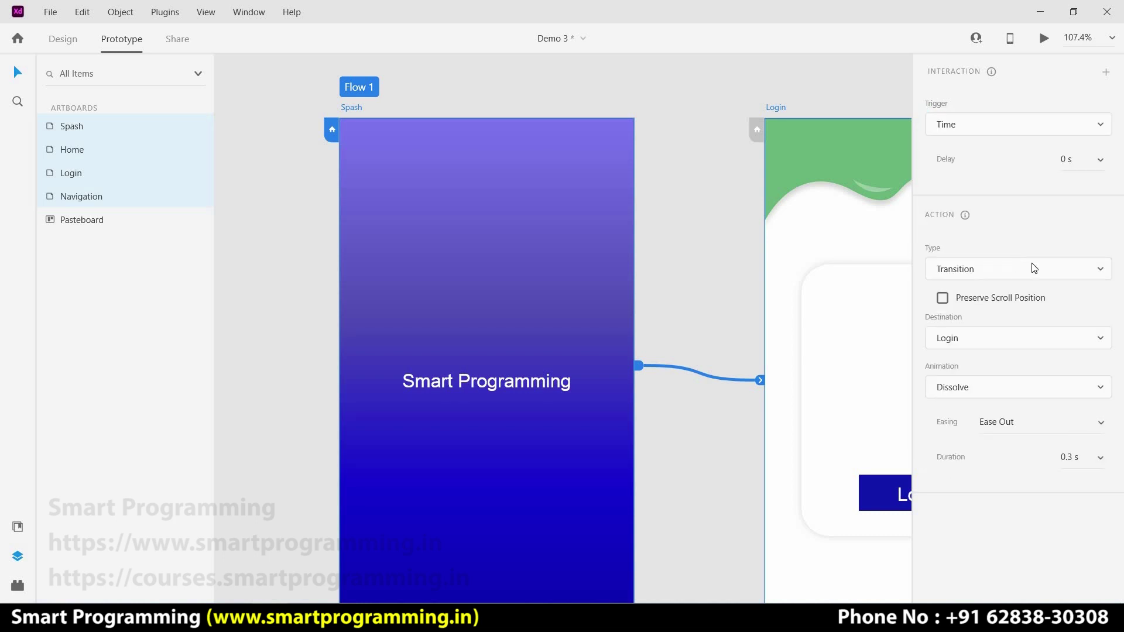
pyautogui.click(1065, 159)
pyautogui.write('3')
pyautogui.press('Return')
pyautogui.click(764, 119)
# Preview the prototype to confirm Spash advances to Login, then select the Spash rectangle
pyautogui.click(1045, 39)
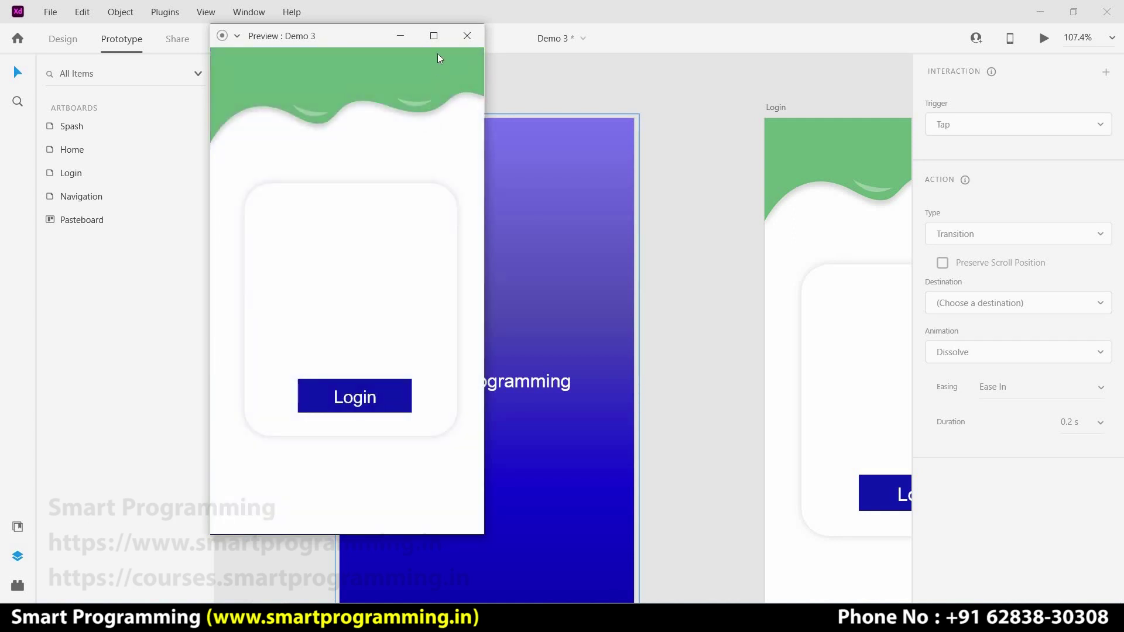
pyautogui.click(466, 36)
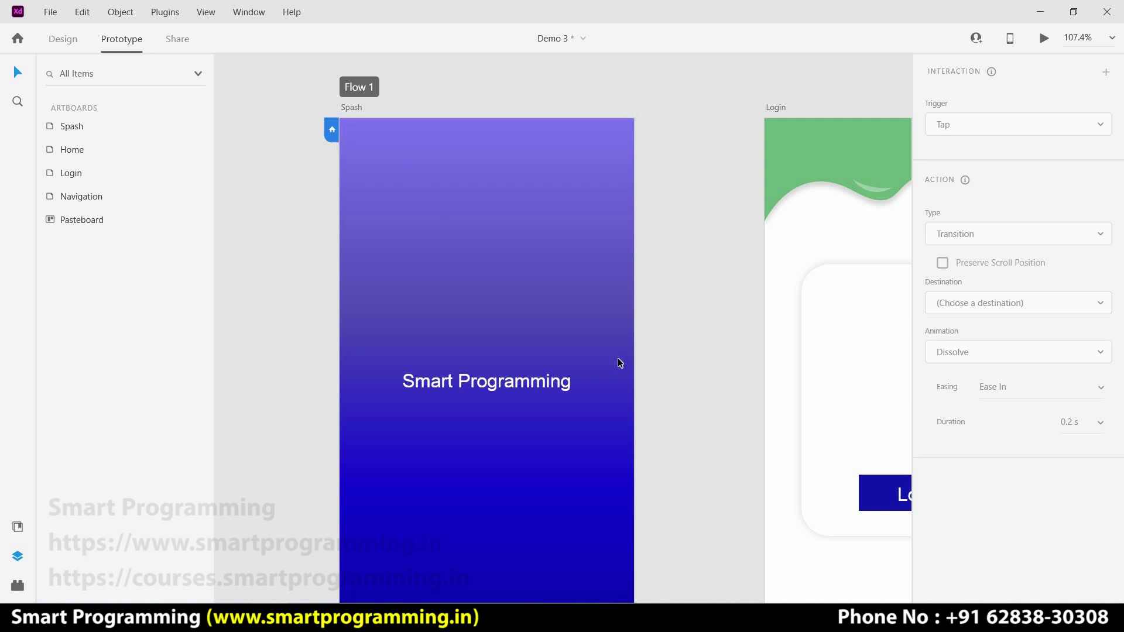
pyautogui.click(759, 381)
# Remove the Spash background rectangle's Tap link to Login
pyautogui.click(732, 400)
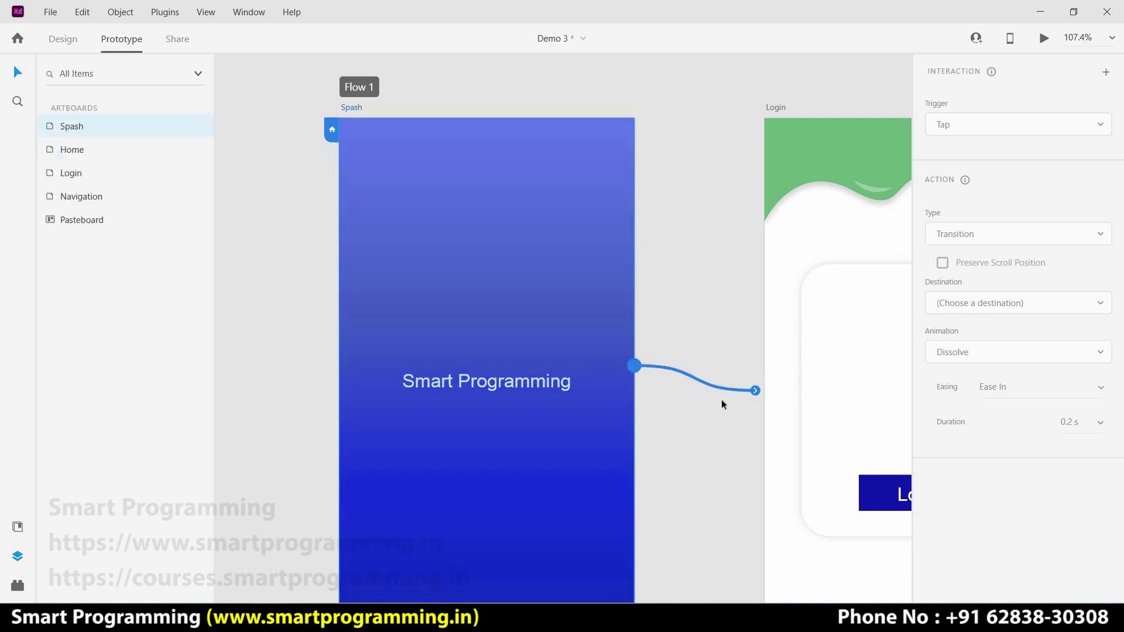
pyautogui.click(577, 314)
pyautogui.moveTo(640, 378); pyautogui.dragTo(778, 337)
pyautogui.click(1028, 129)
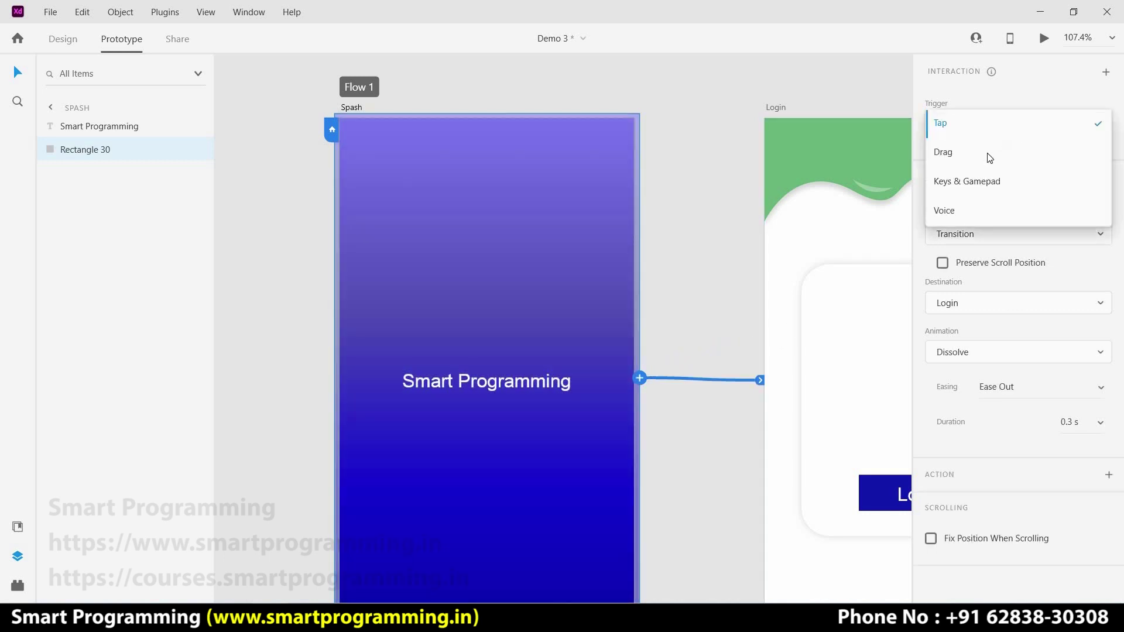
pyautogui.click(753, 380)
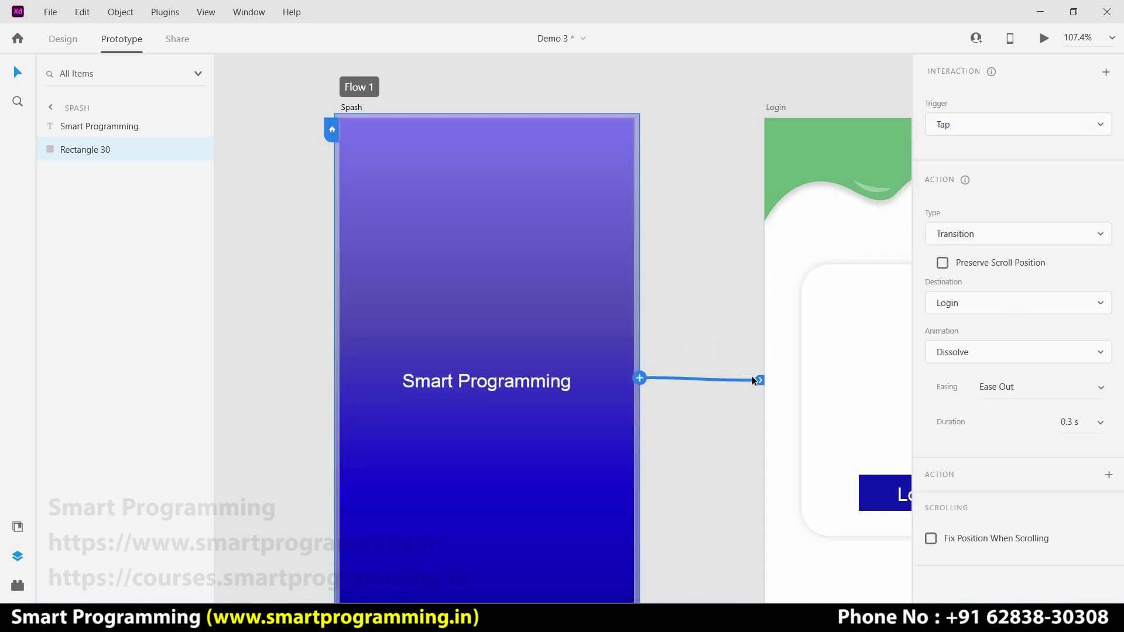
pyautogui.moveTo(714, 424); pyautogui.dragTo(715, 419)
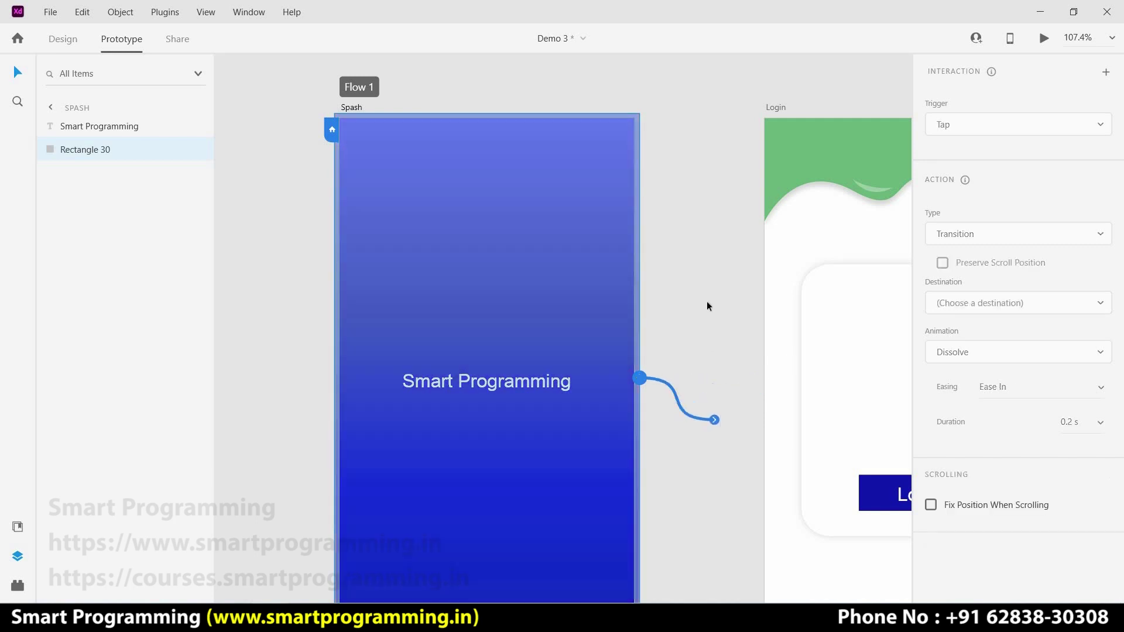
pyautogui.click(331, 132)
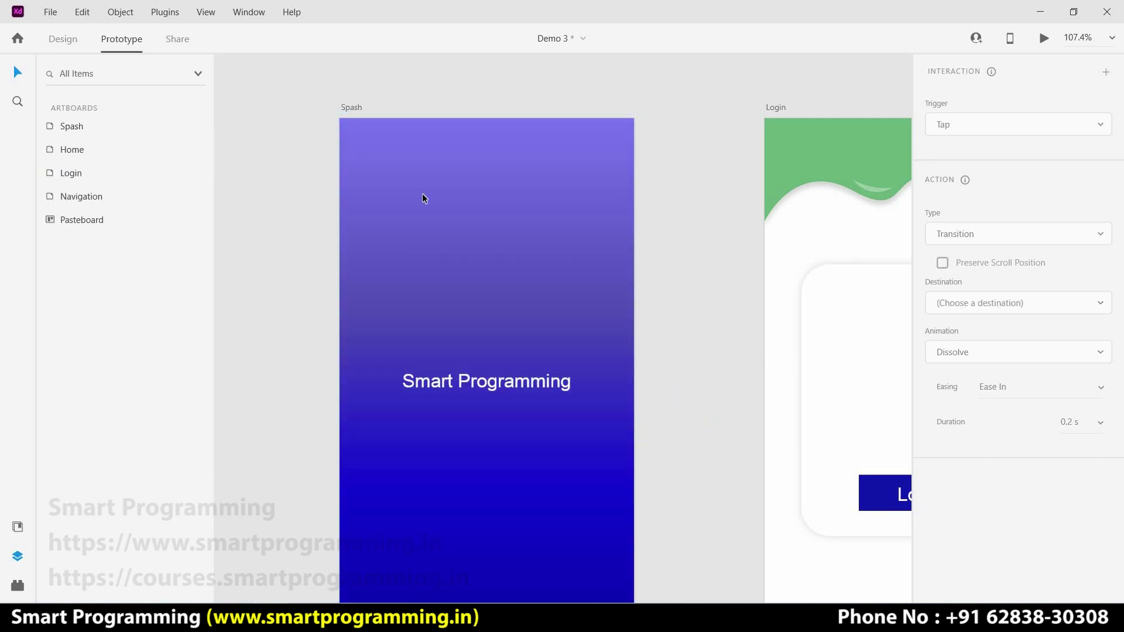
# Re-check the Spash artboard's Time-triggered link to Login and open the preview
pyautogui.click(423, 194)
pyautogui.click(331, 131)
pyautogui.moveTo(635, 366); pyautogui.dragTo(894, 189)
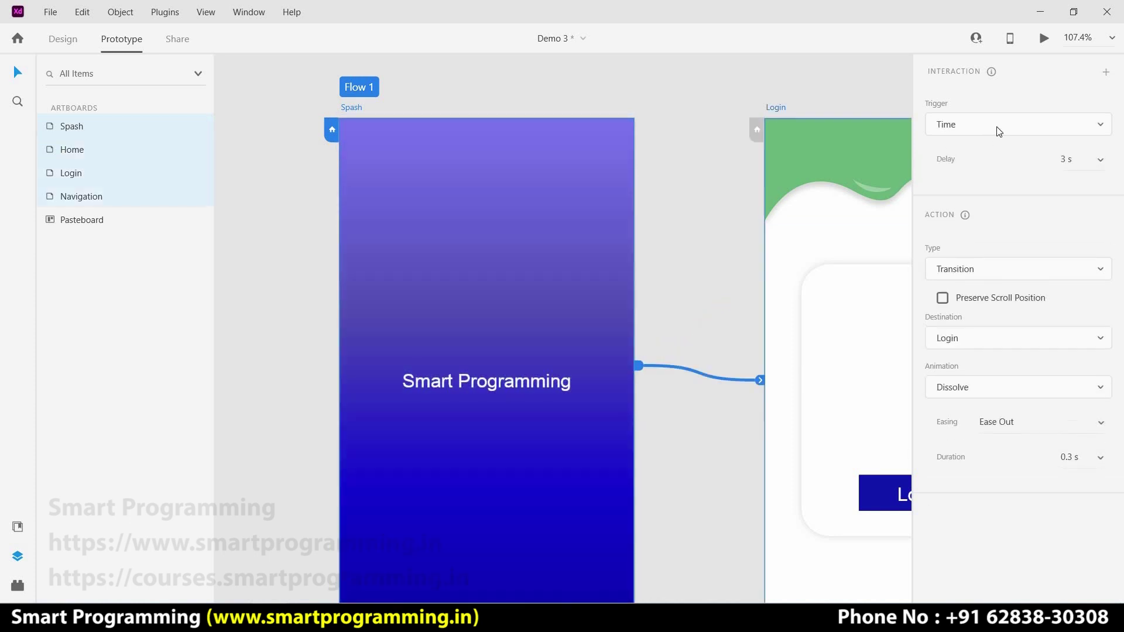
pyautogui.click(987, 130)
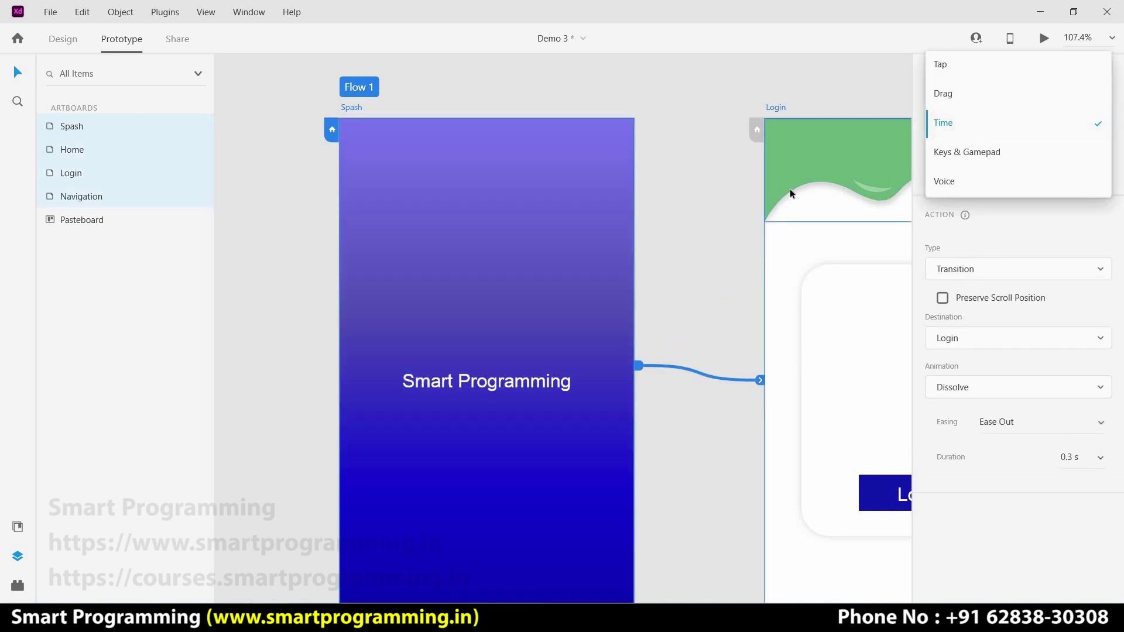
pyautogui.click(1035, 122)
pyautogui.click(1008, 120)
pyautogui.click(809, 205)
pyautogui.click(494, 140)
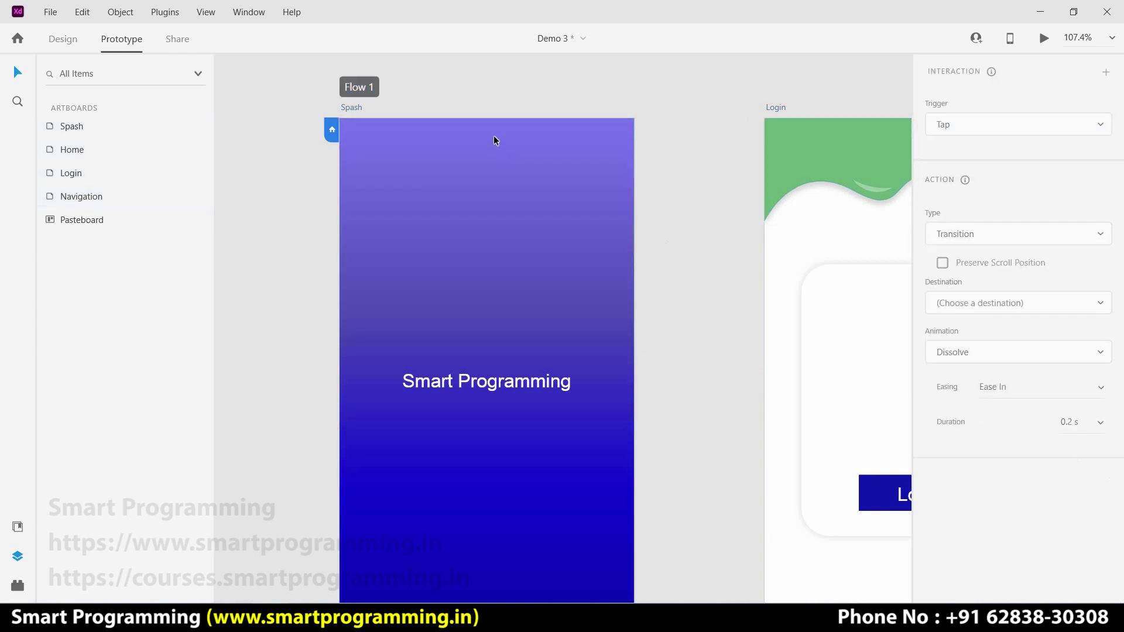
pyautogui.click(1044, 38)
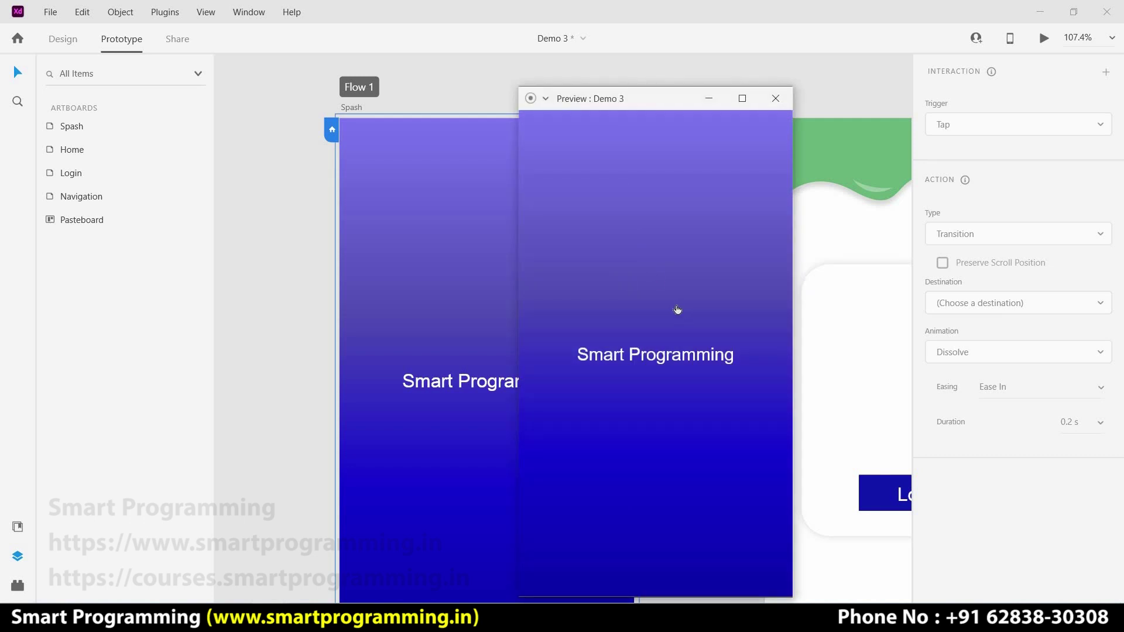
pyautogui.click(677, 309)
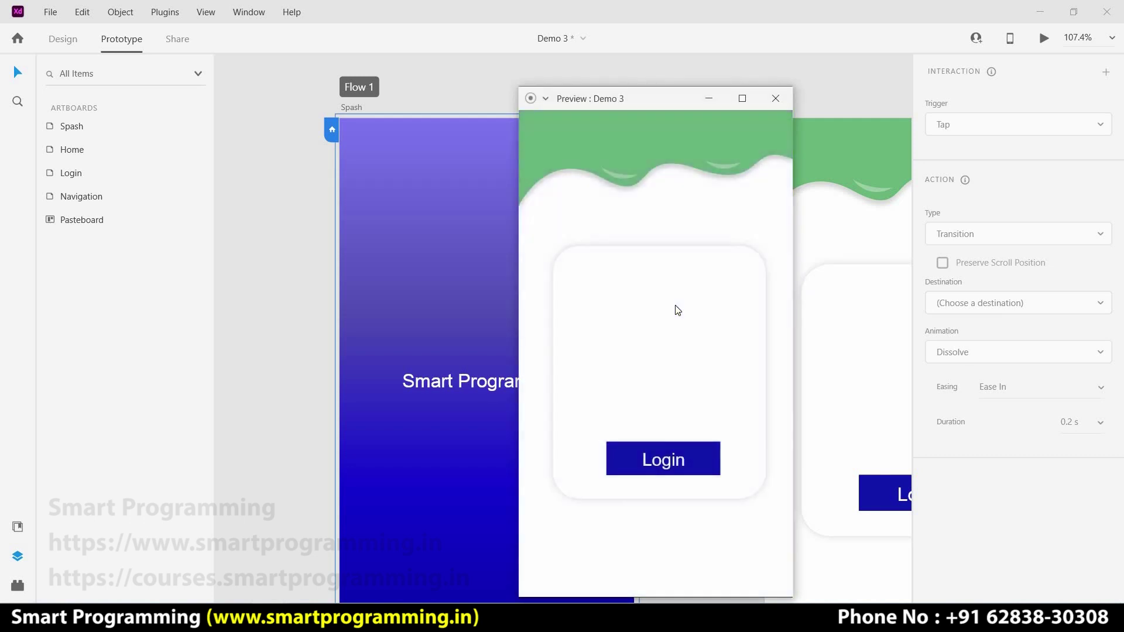
pyautogui.click(771, 101)
pyautogui.scroll(-2, 700, 281)
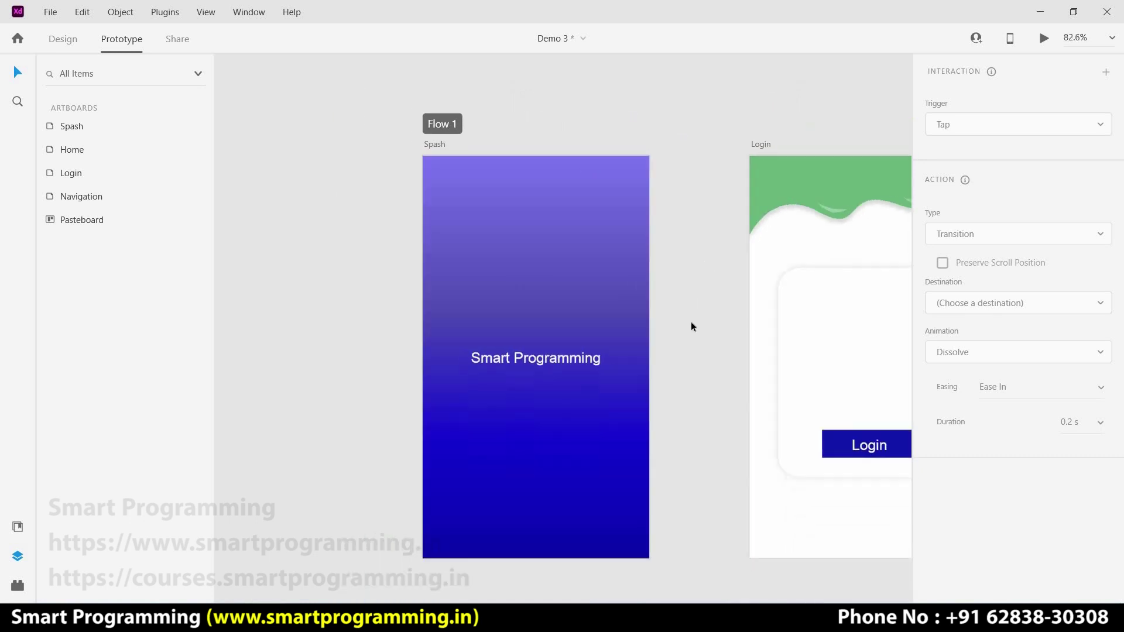
pyautogui.scroll(-3, 668, 297)
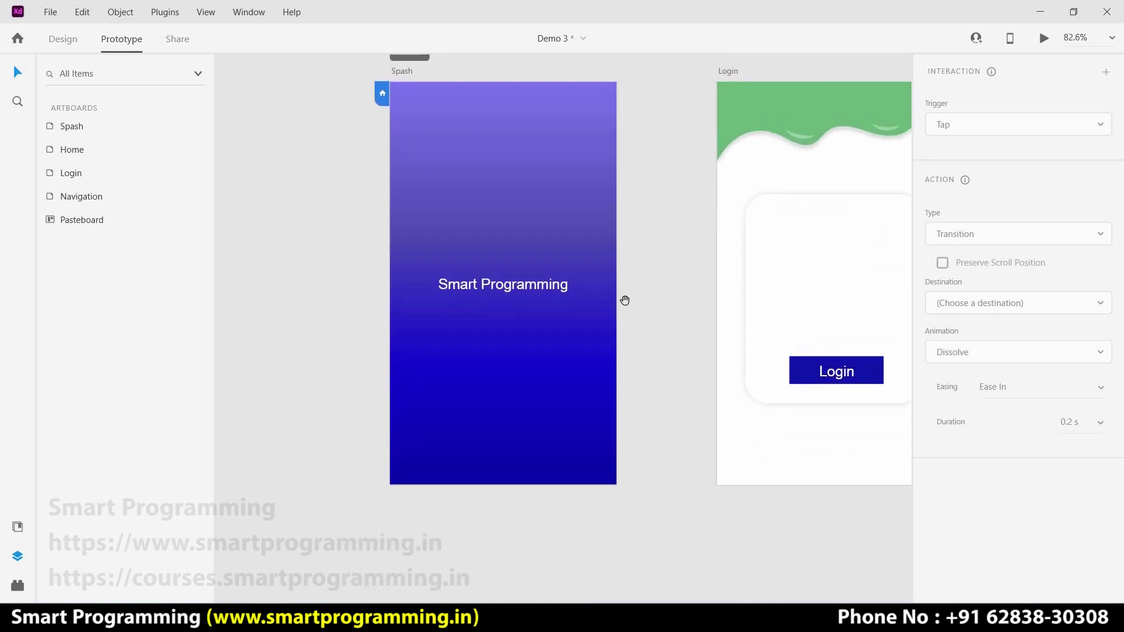
pyautogui.scroll(1, 624, 300)
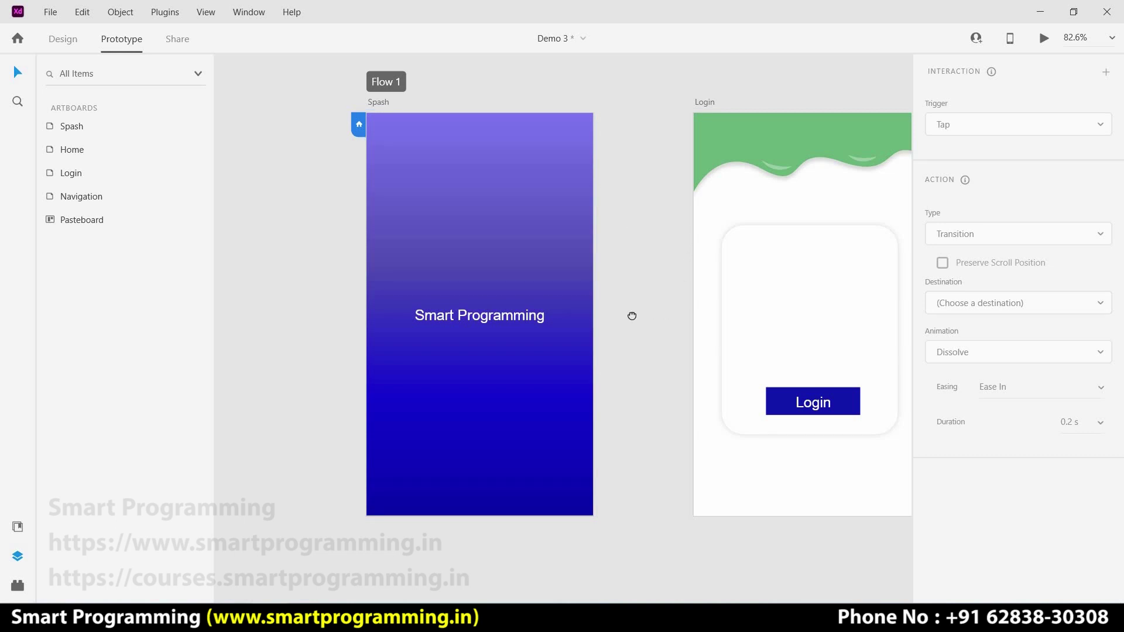
pyautogui.hscroll(2, 473, 189)
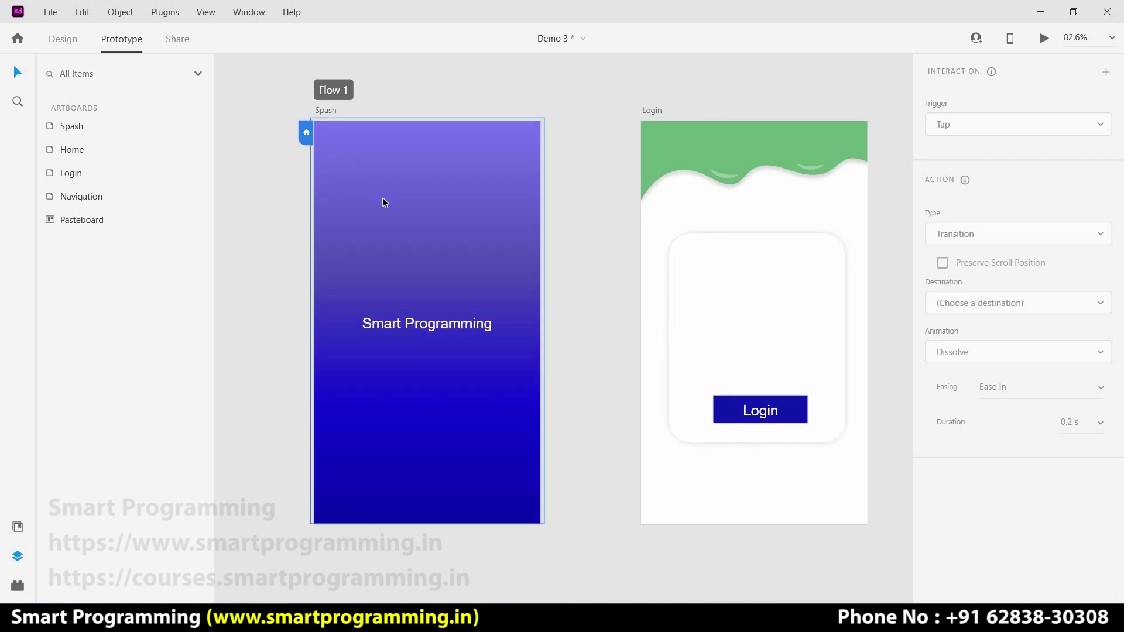
pyautogui.scroll(3, 381, 198)
pyautogui.hscroll(-2, 380, 122)
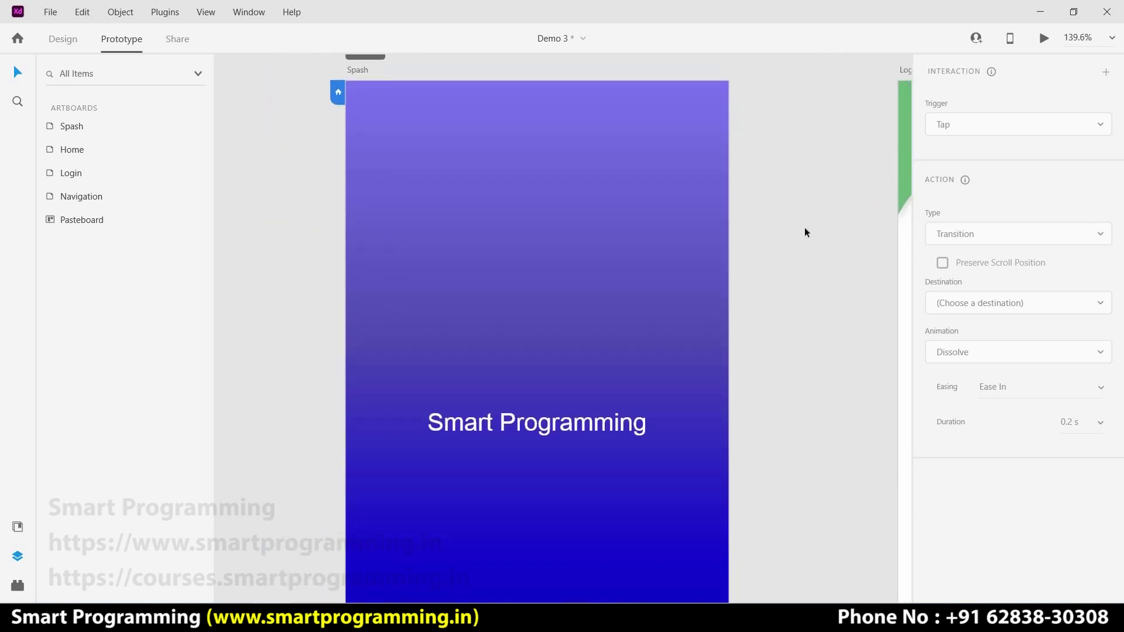
pyautogui.scroll(-2, 732, 251)
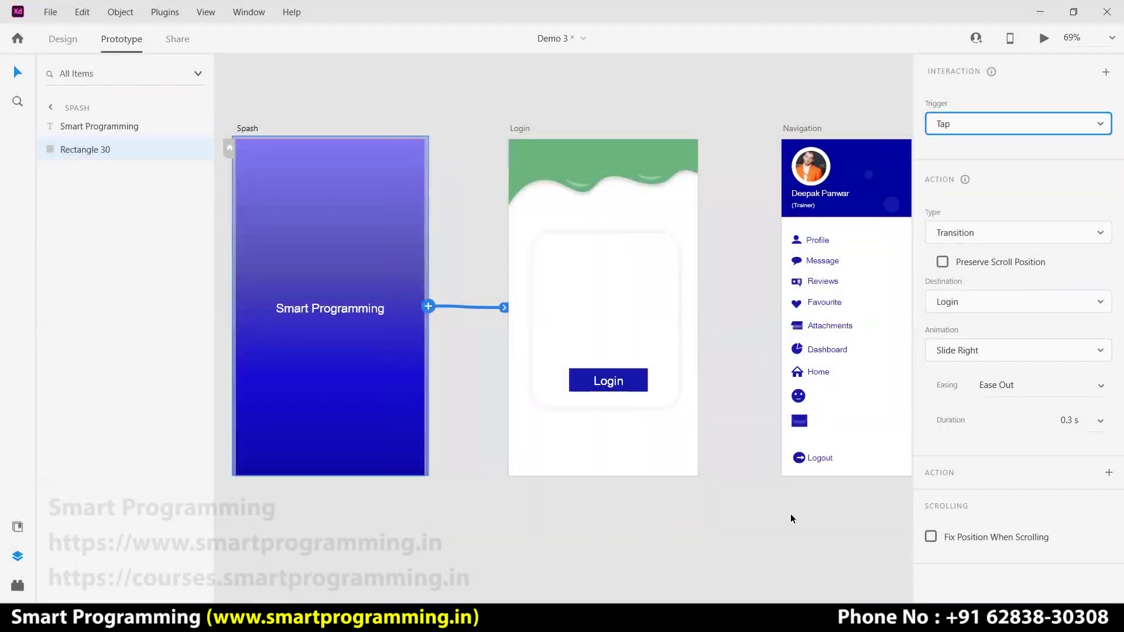
# Link the Home hamburger icon to the Navigation artboard
pyautogui.click(791, 518)
pyautogui.hscroll(3, 535, 507)
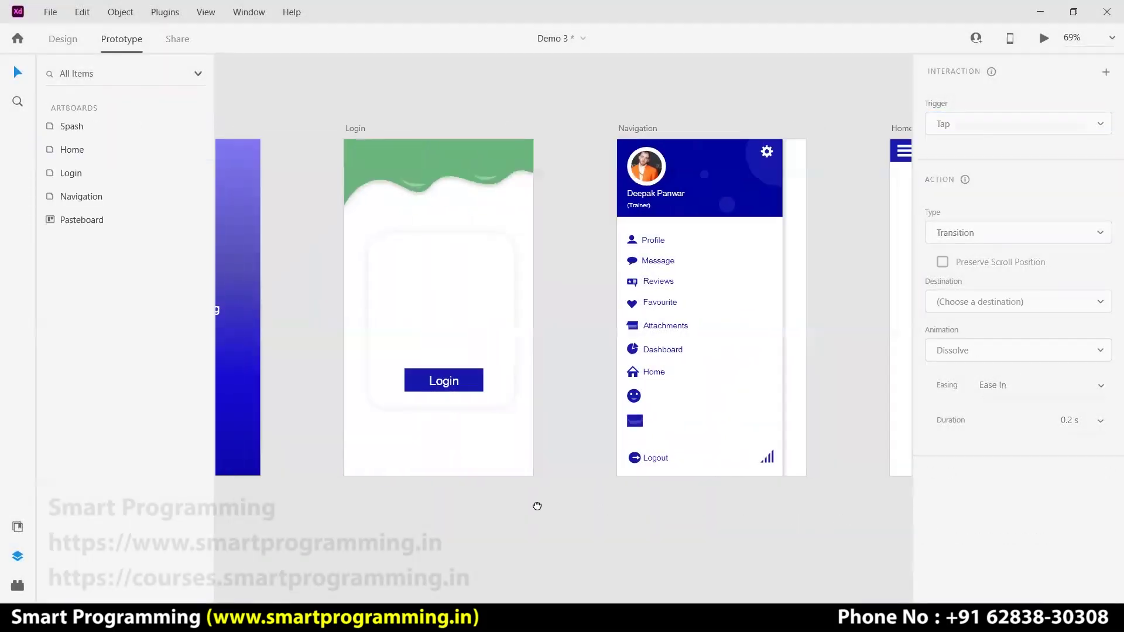
pyautogui.hscroll(3, 644, 293)
pyautogui.click(728, 138)
pyautogui.moveTo(731, 136); pyautogui.dragTo(615, 252)
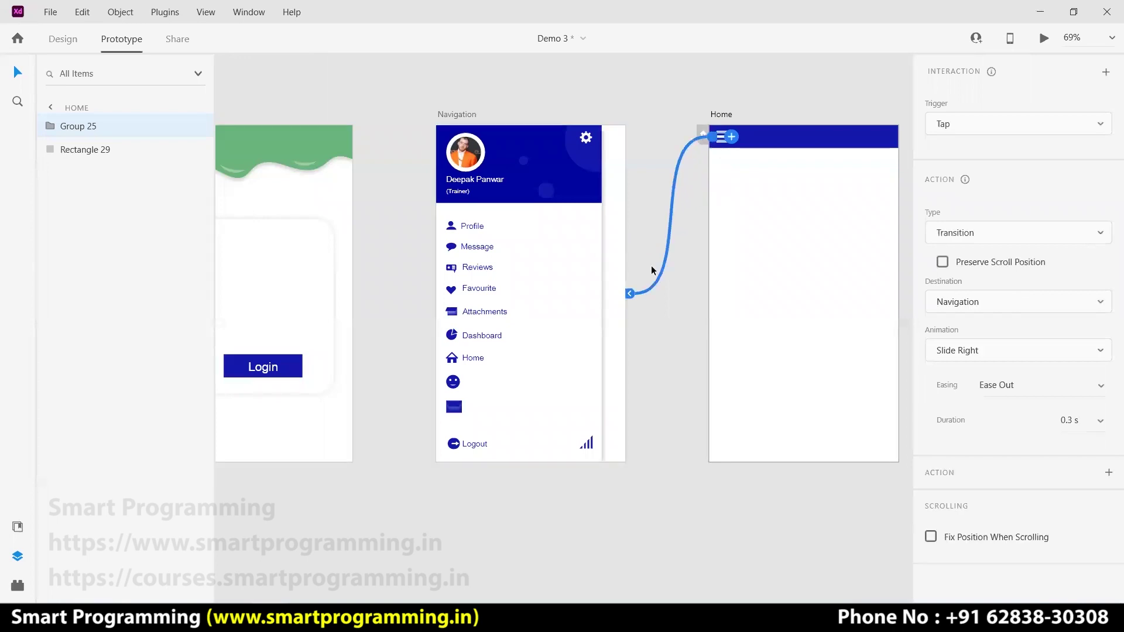
pyautogui.click(614, 388)
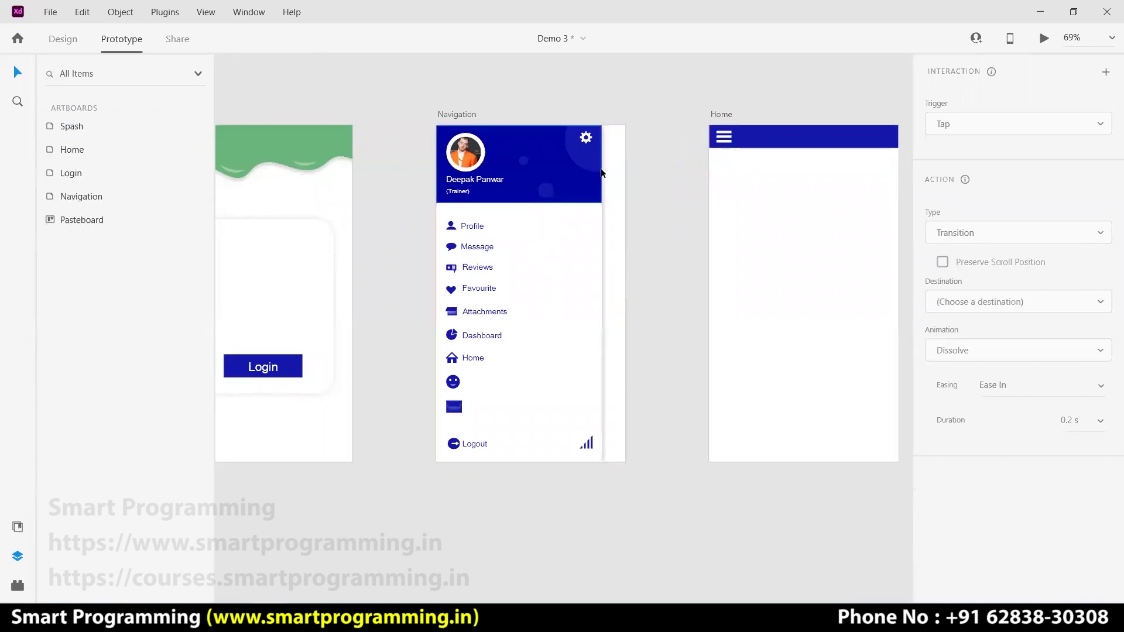
pyautogui.click(687, 387)
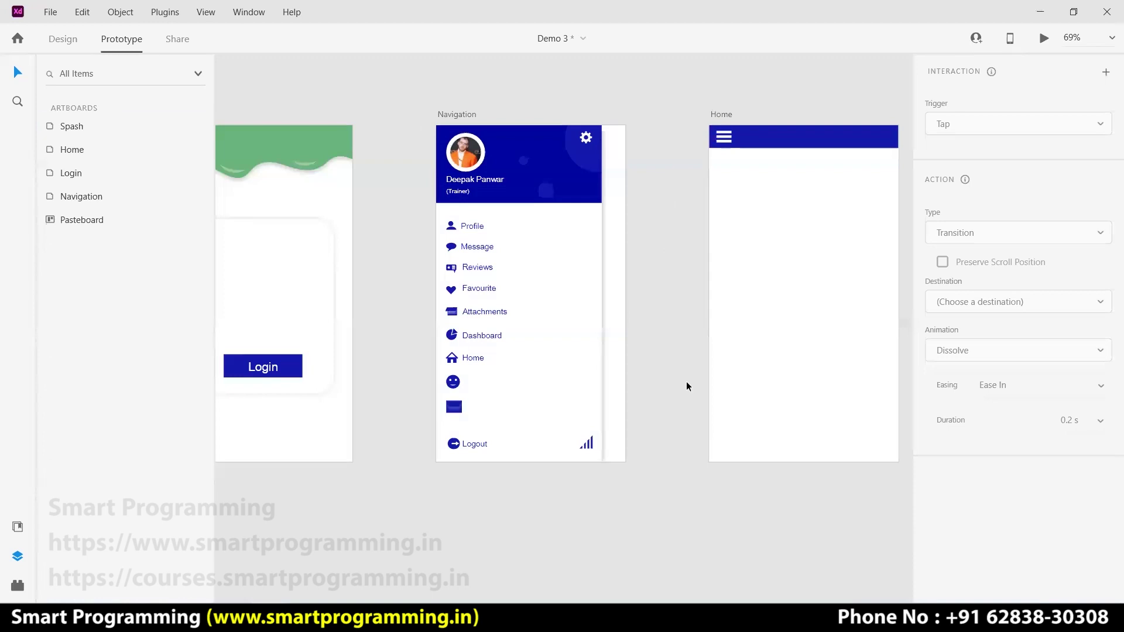
# Try the Scroll To action, then restore Transition with Navigation as the destination
pyautogui.click(724, 137)
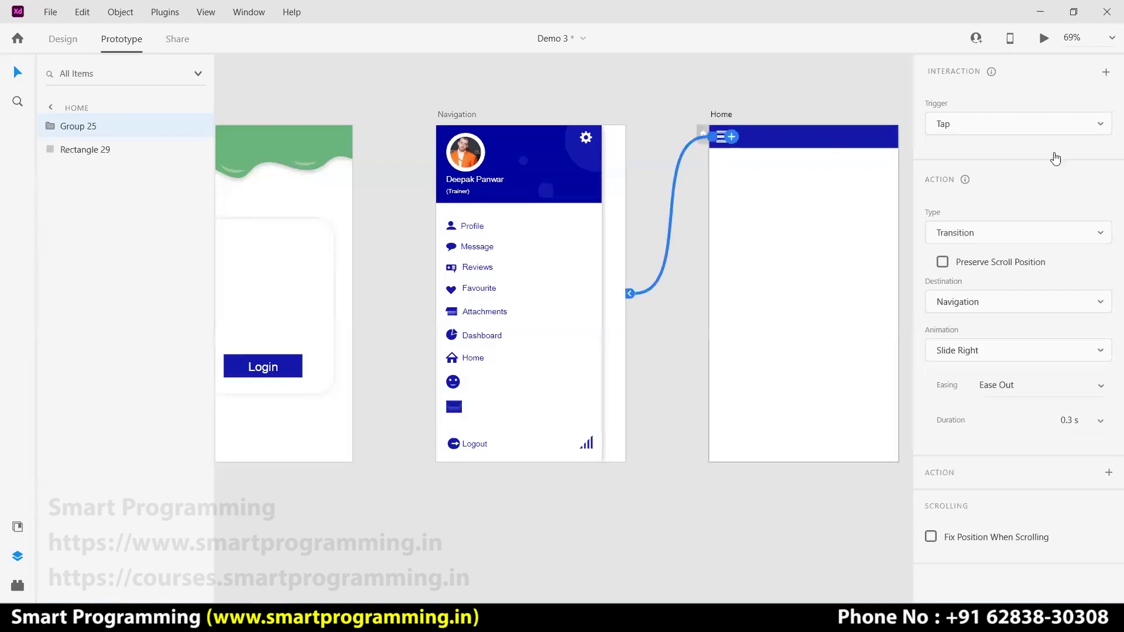
pyautogui.click(1103, 236)
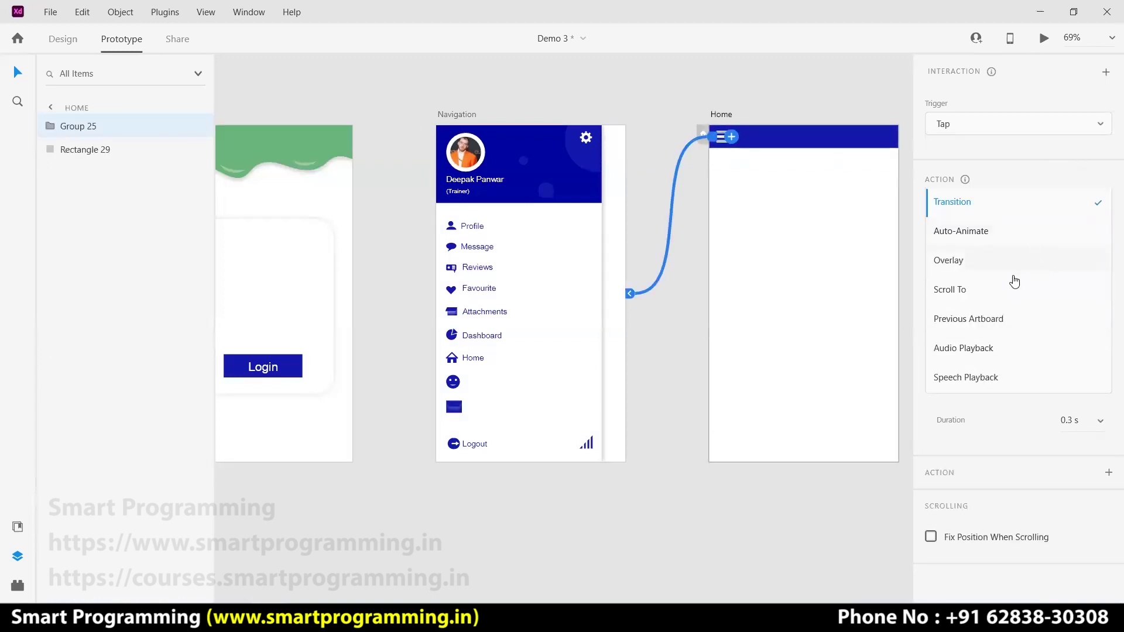
pyautogui.click(986, 296)
pyautogui.click(1098, 283)
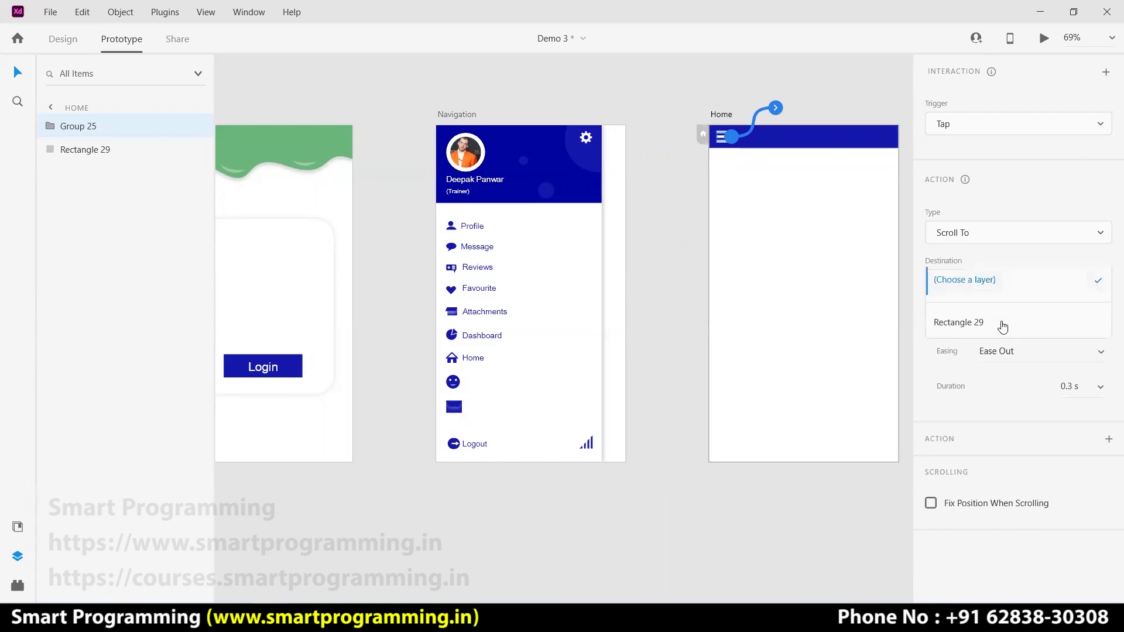
pyautogui.click(1097, 235)
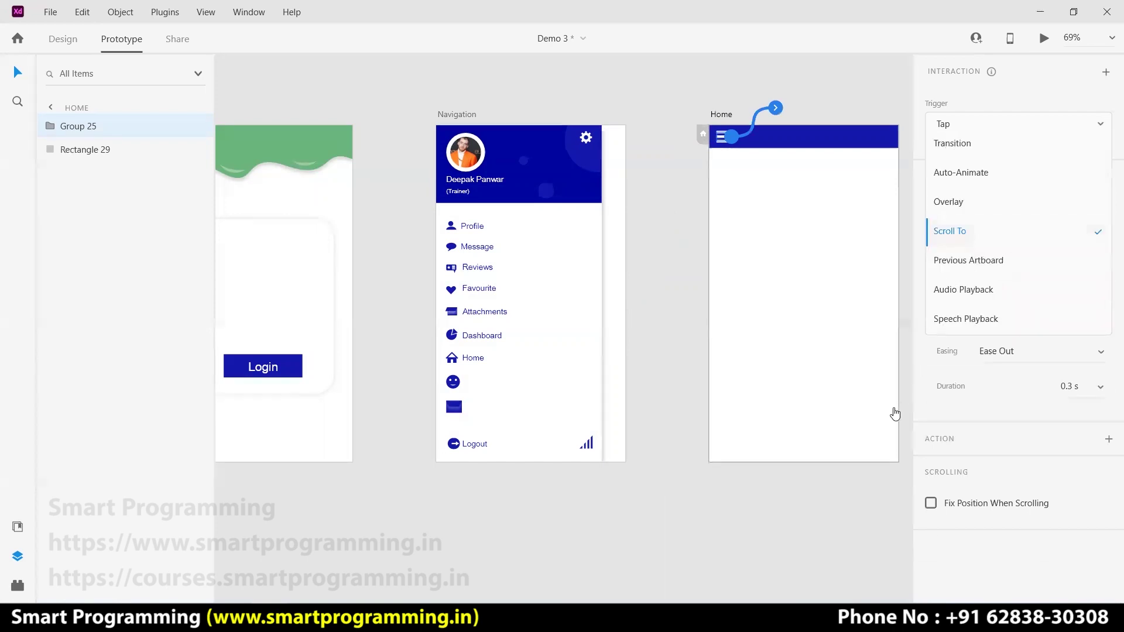
pyautogui.click(968, 150)
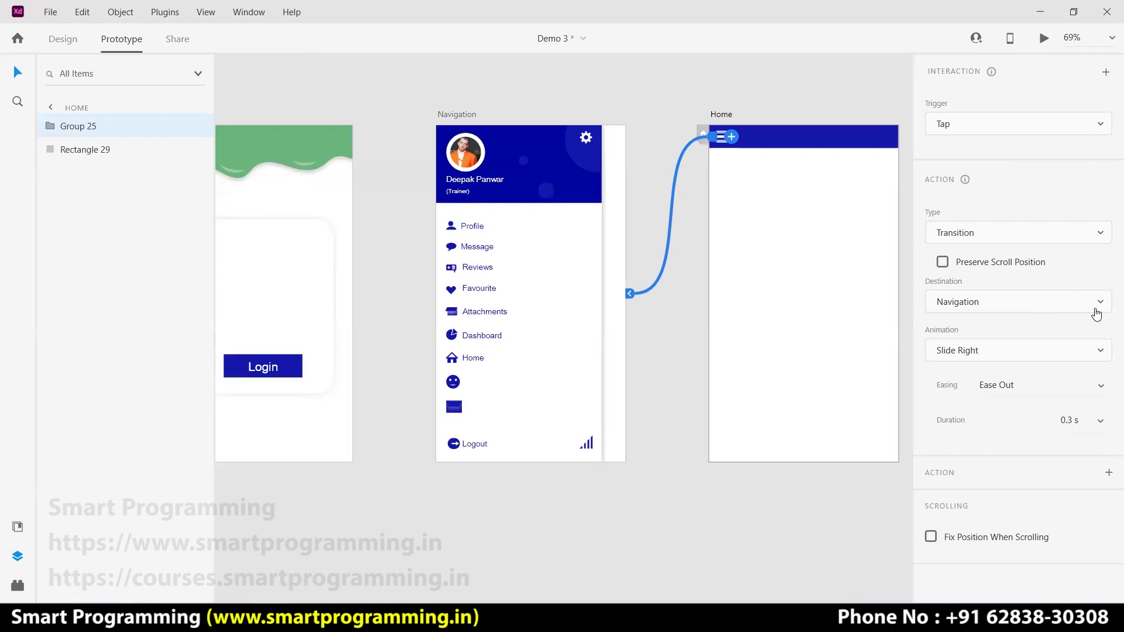
pyautogui.click(1098, 311)
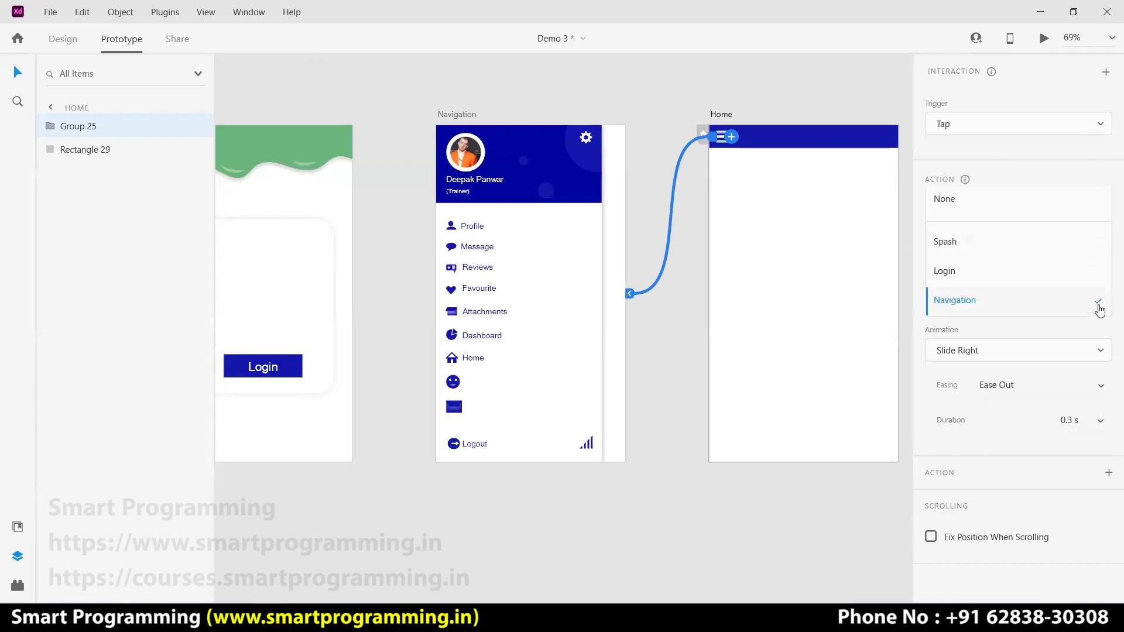
pyautogui.click(1021, 300)
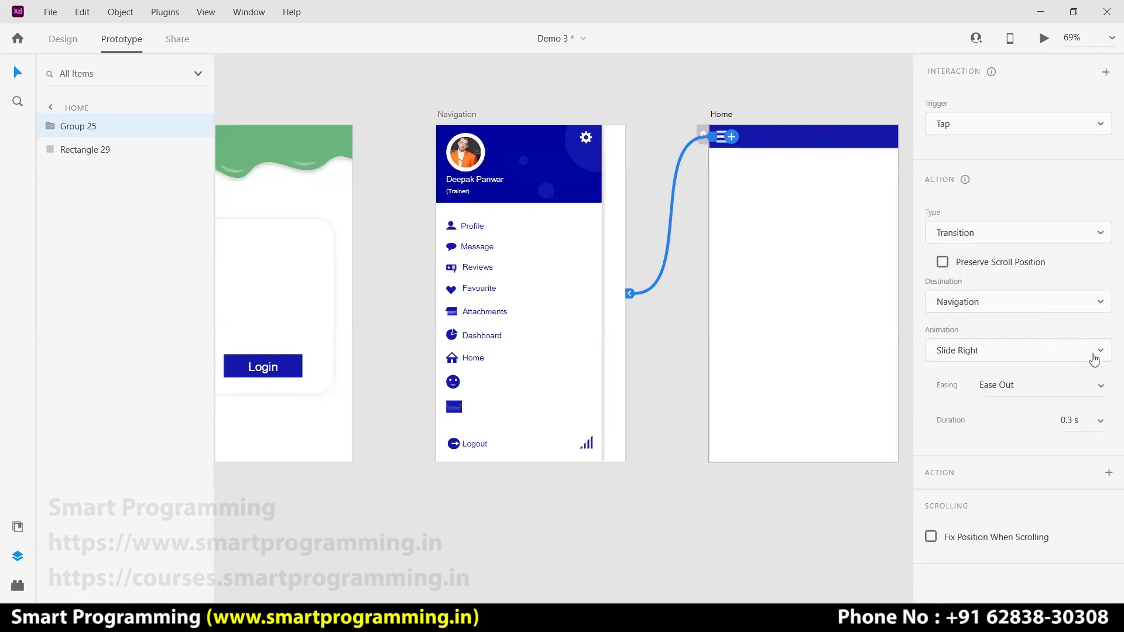
pyautogui.click(765, 491)
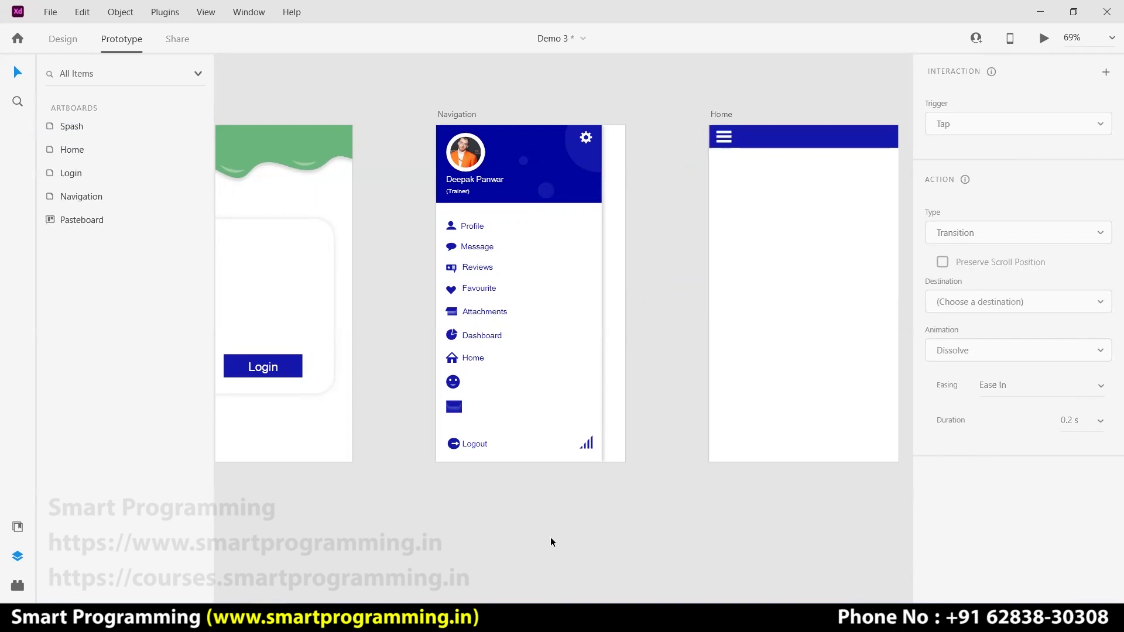
pyautogui.moveTo(426, 527); pyautogui.dragTo(827, 516)
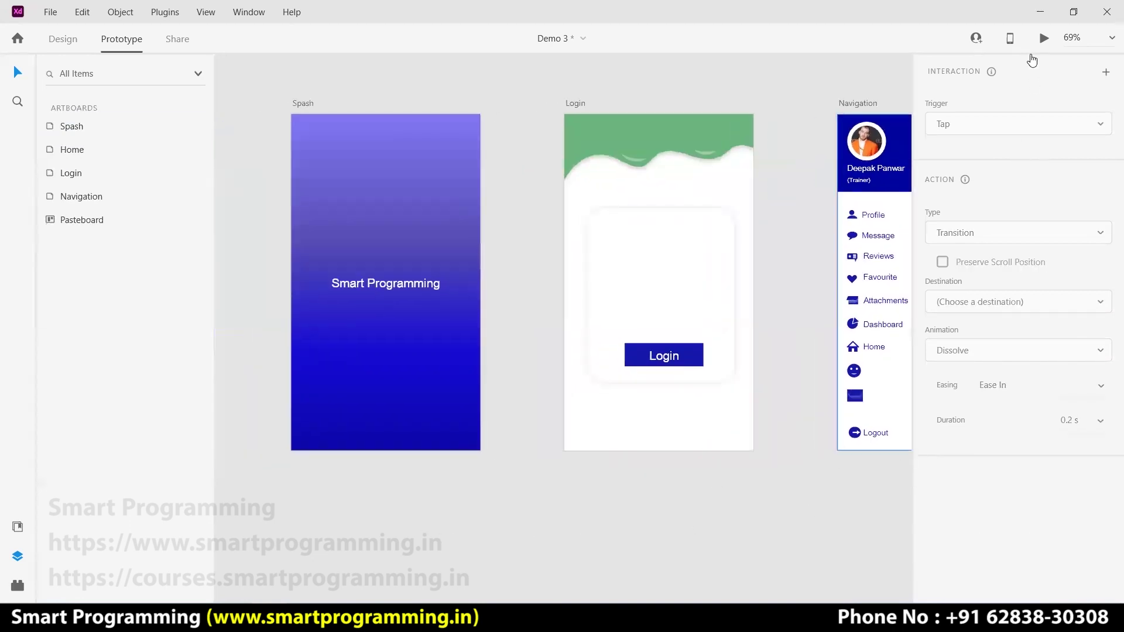
pyautogui.click(1041, 42)
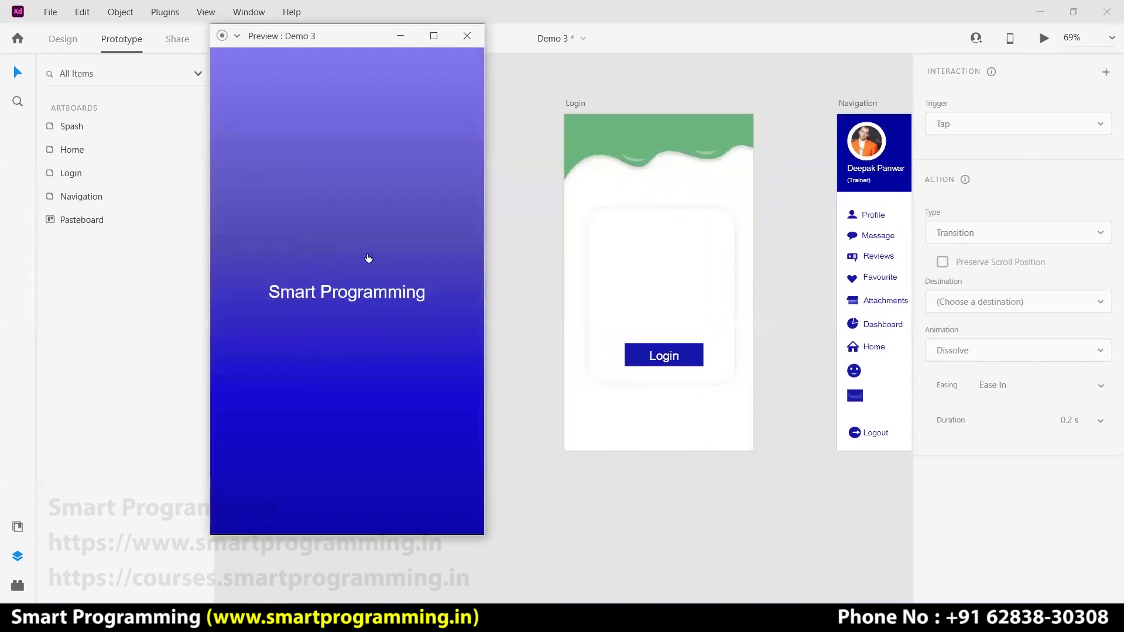
pyautogui.click(369, 258)
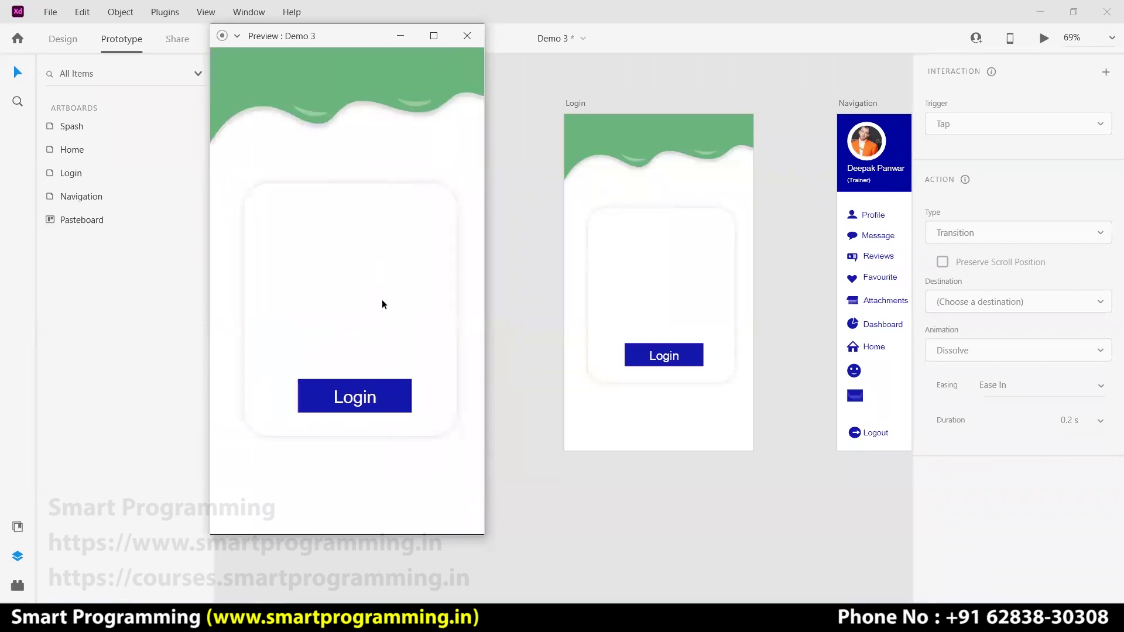
pyautogui.click(390, 396)
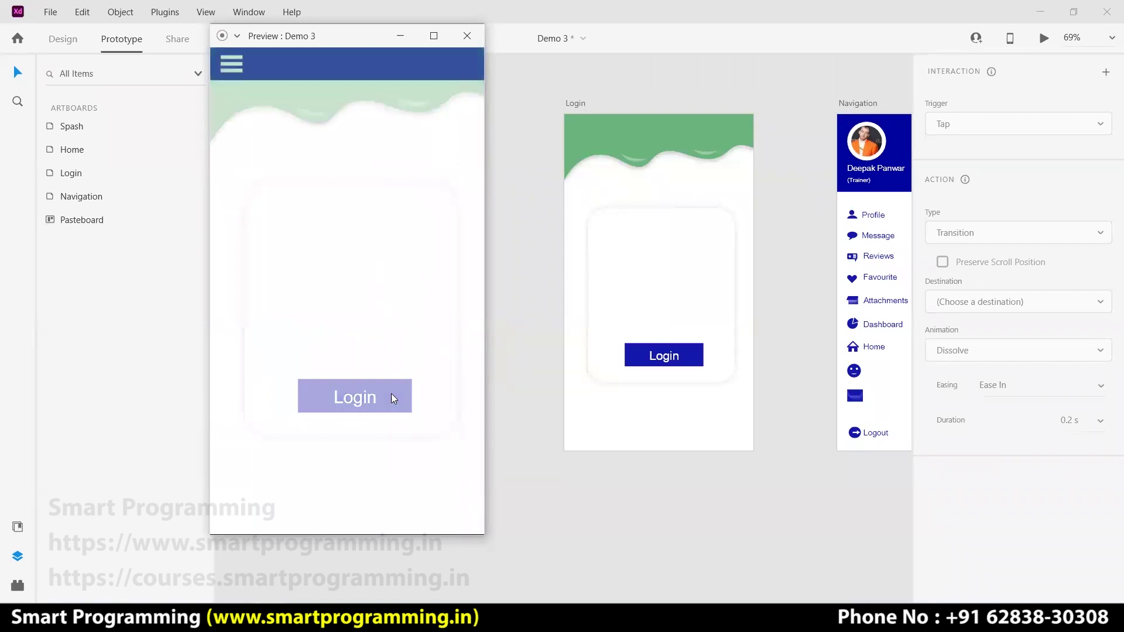
pyautogui.click(232, 66)
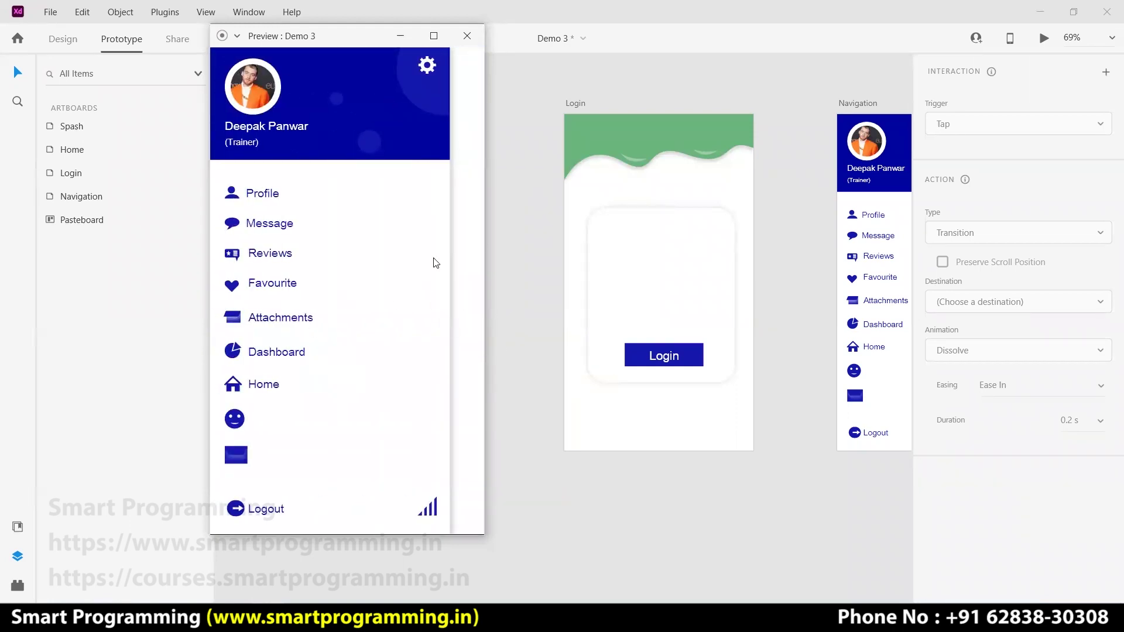
pyautogui.click(467, 36)
pyautogui.moveTo(829, 506); pyautogui.dragTo(421, 511)
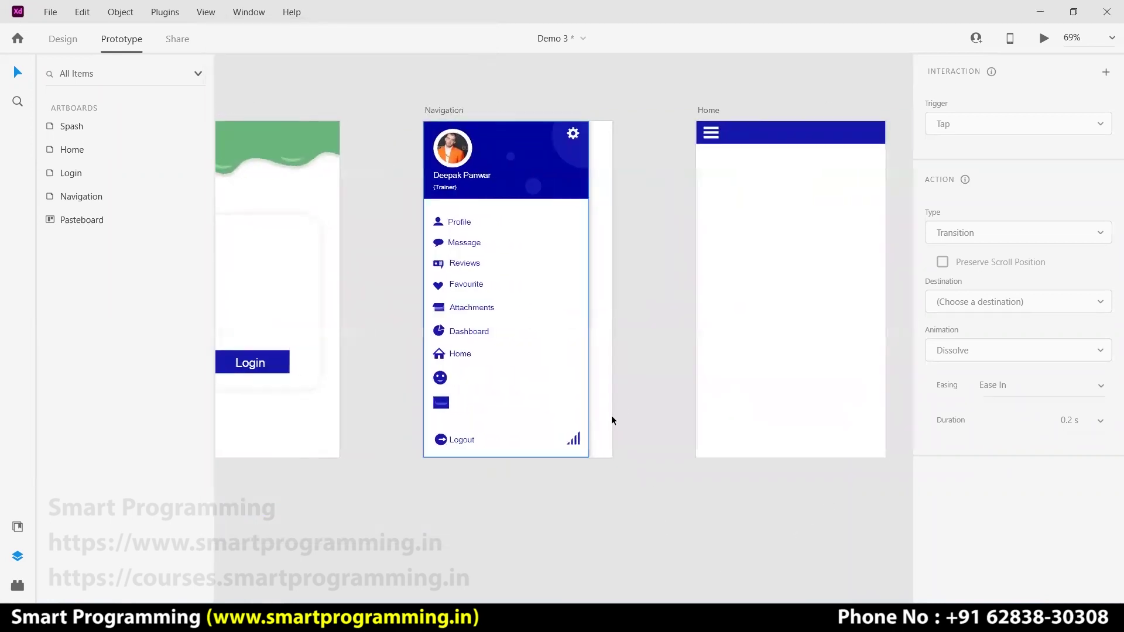
# In Design mode, draw a thin rectangle bar on the pasteboard beside the Navigation drawer
pyautogui.scroll(2, 574, 139)
pyautogui.scroll(3, 574, 140)
pyautogui.scroll(2, 574, 140)
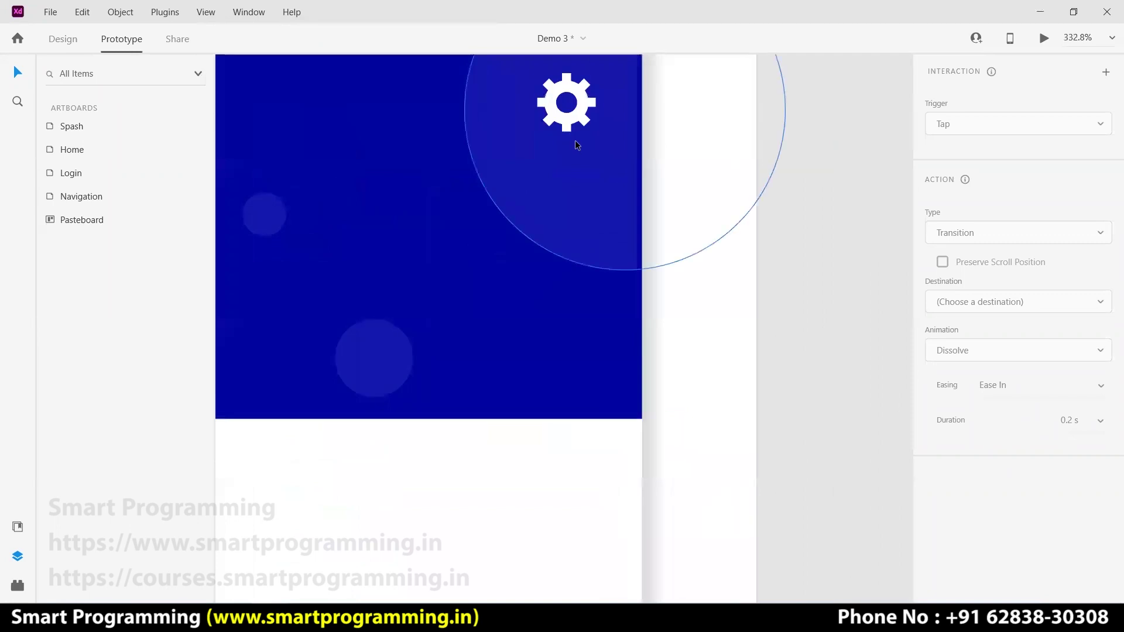
pyautogui.click(59, 39)
pyautogui.click(17, 102)
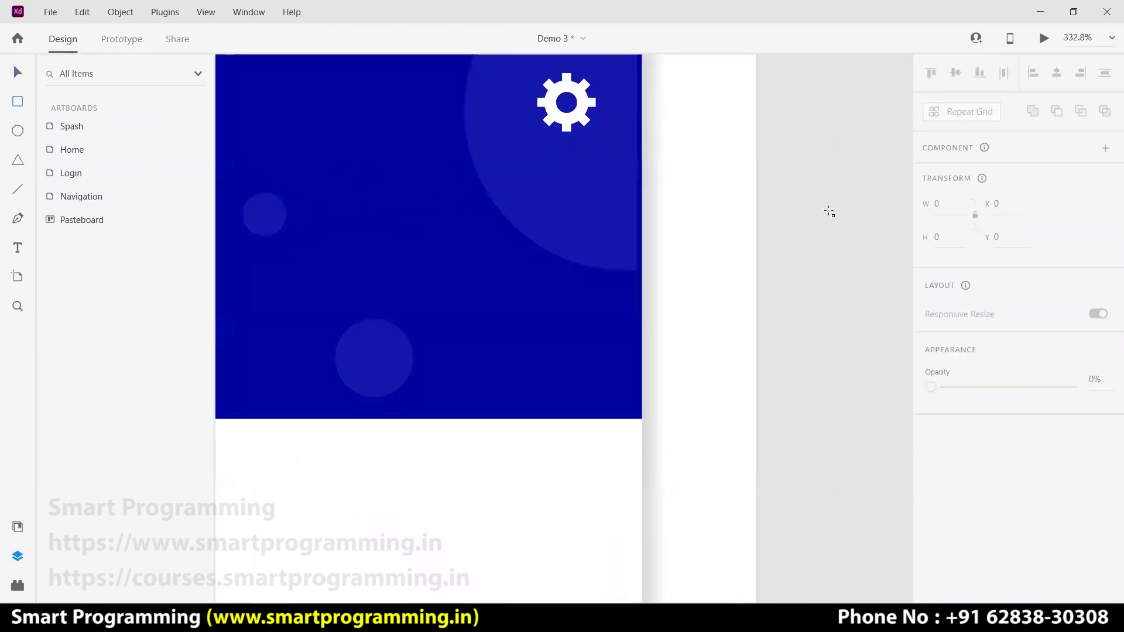
pyautogui.moveTo(801, 184)
pyautogui.mouseDown()
pyautogui.moveTo(855, 235)
pyautogui.moveTo(887, 208)
pyautogui.mouseUp()
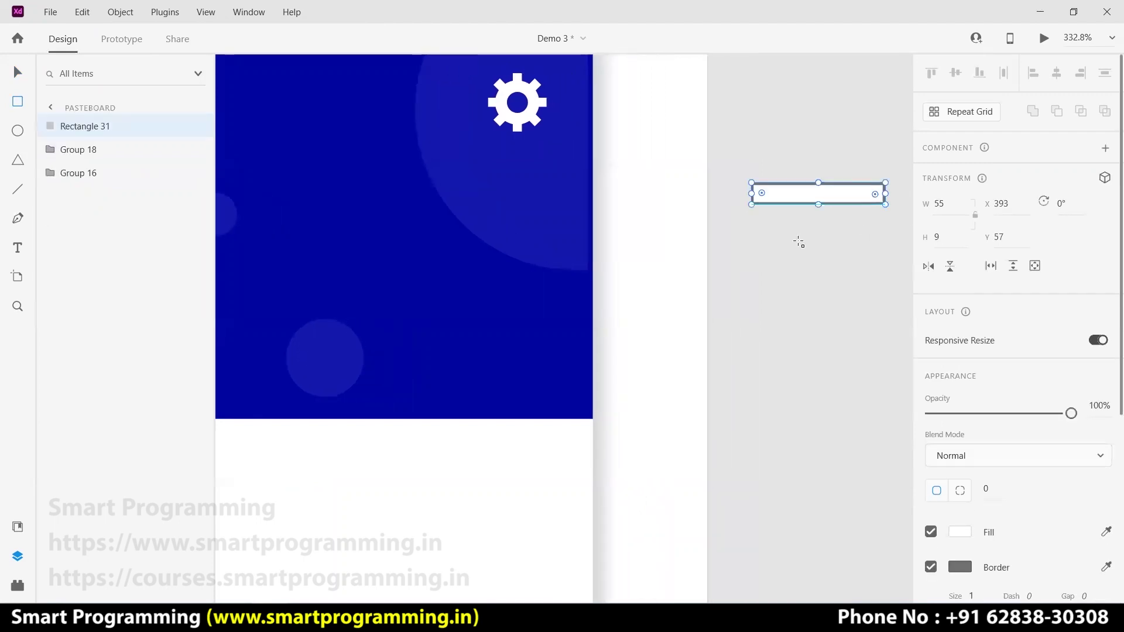
pyautogui.click(16, 73)
pyautogui.click(726, 270)
pyautogui.click(828, 197)
# Duplicate the bar, rotate the copy 90°, merge both with Add, and rotate the cross 45°
pyautogui.hotkey('ctrl', 'd')
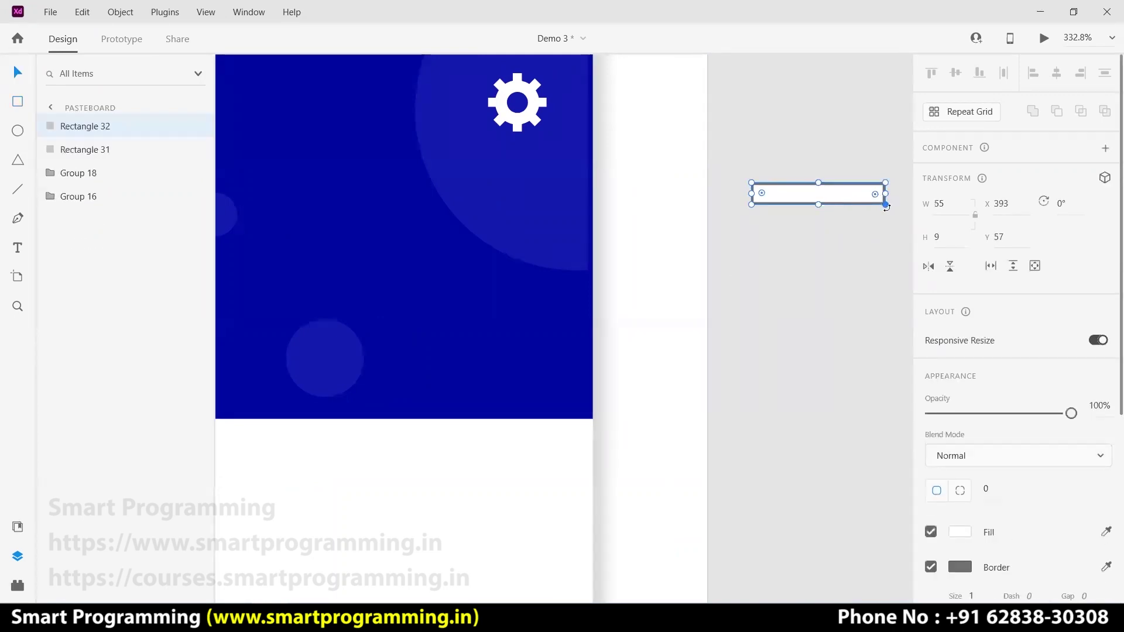
pyautogui.moveTo(886, 207); pyautogui.dragTo(809, 250)
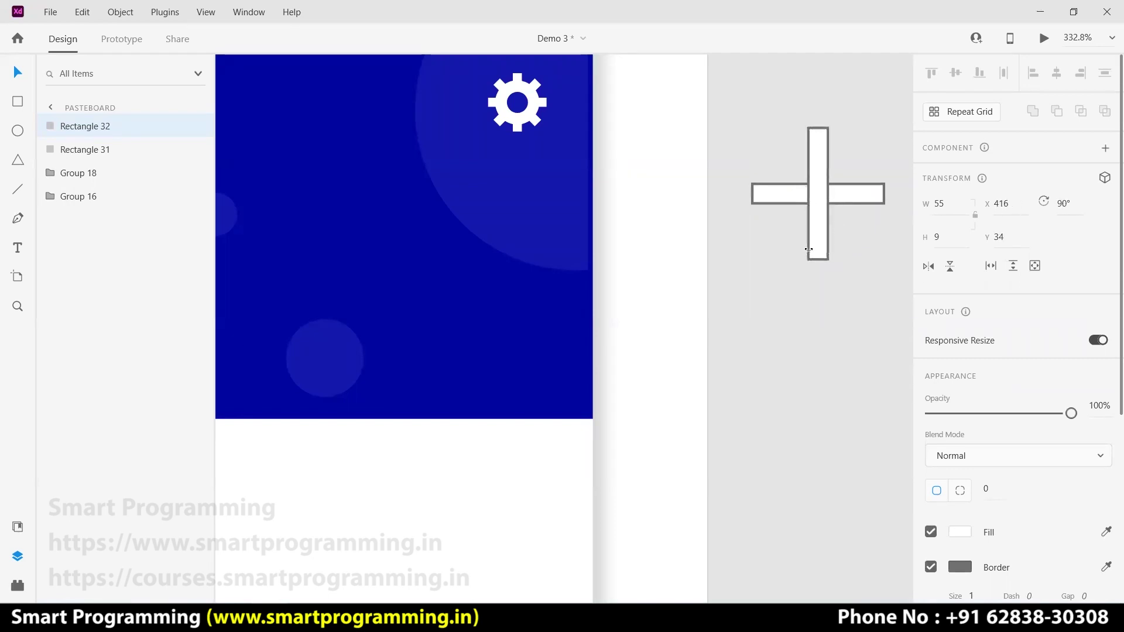
pyautogui.click(875, 268)
pyautogui.moveTo(869, 276); pyautogui.dragTo(905, 128)
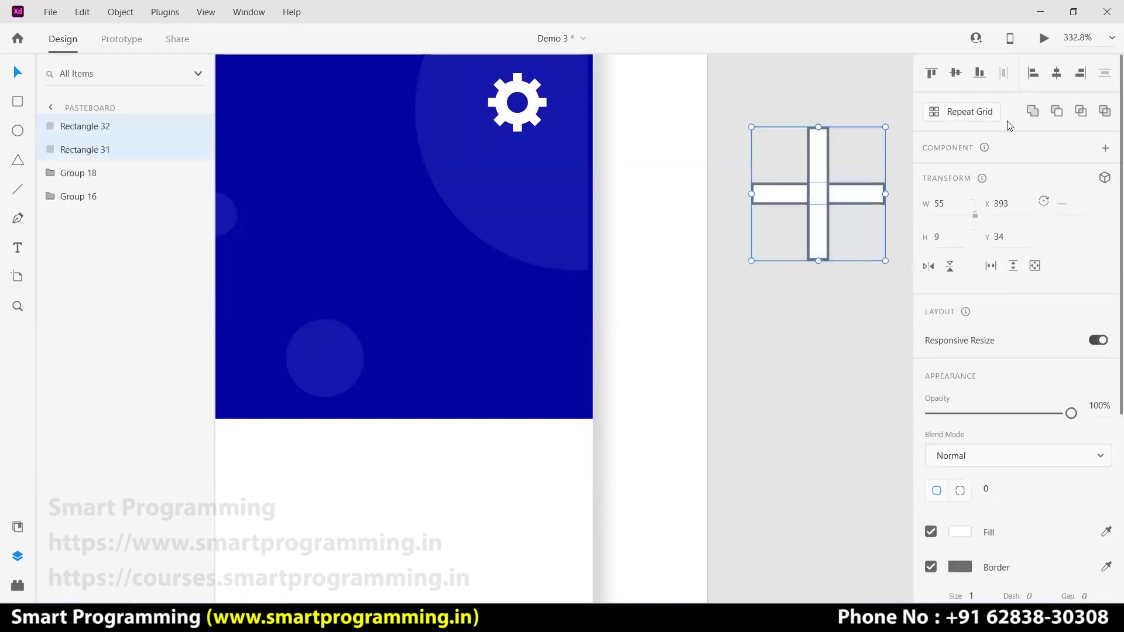
pyautogui.click(1033, 111)
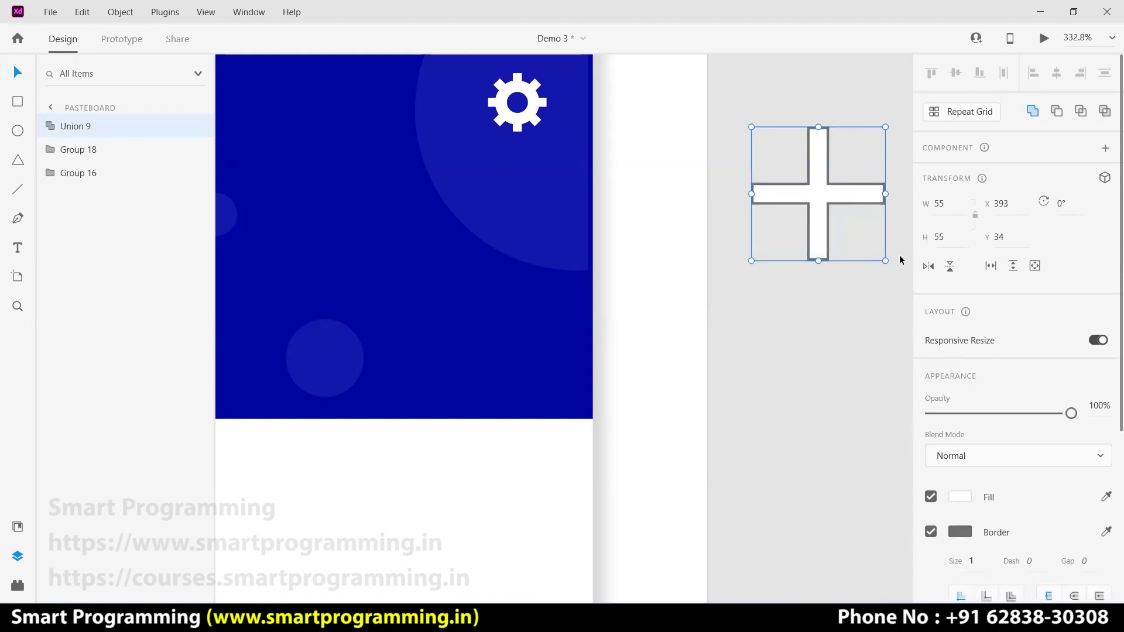
pyautogui.moveTo(891, 262); pyautogui.dragTo(827, 286)
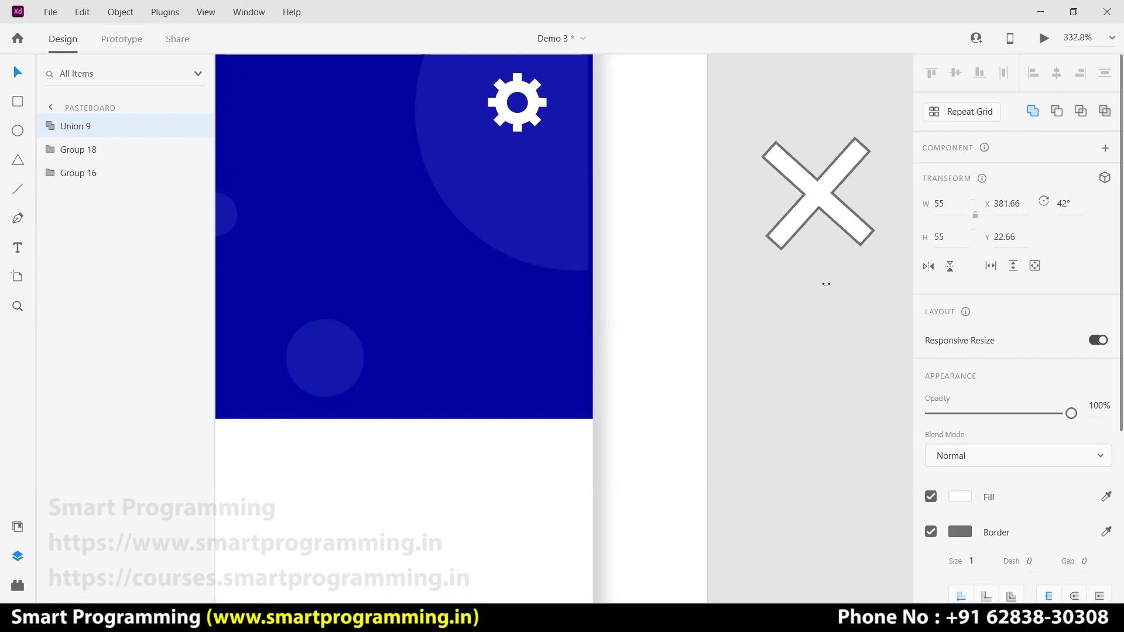
pyautogui.moveTo(826, 285); pyautogui.dragTo(821, 282)
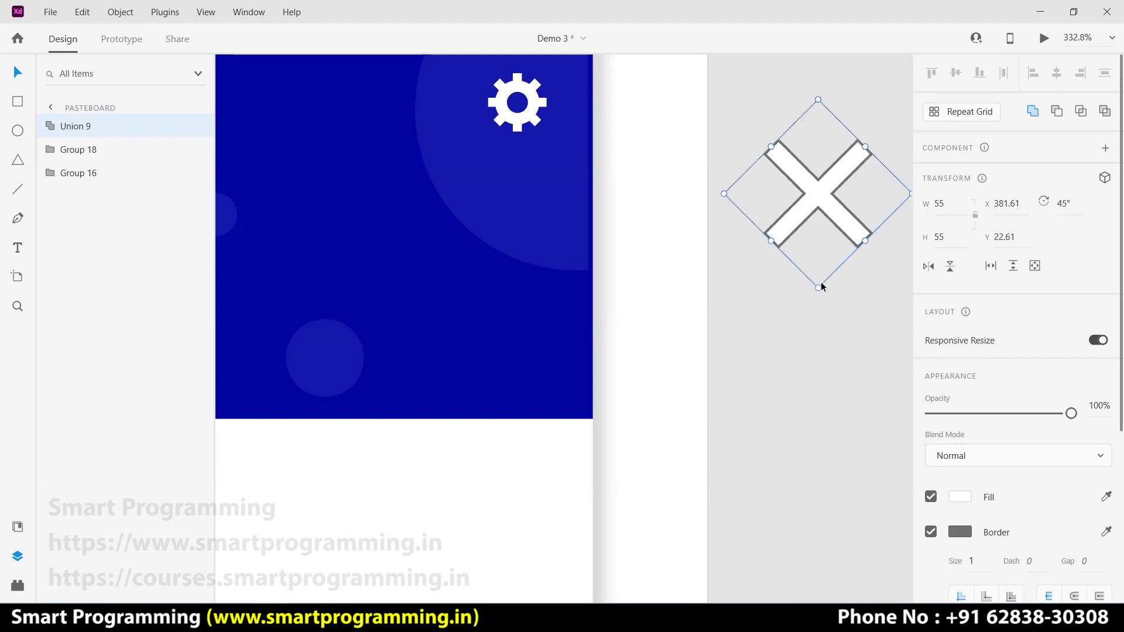
# Turn off the X shape's border so it is white and borderless
pyautogui.click(858, 348)
pyautogui.click(838, 199)
pyautogui.click(930, 532)
pyautogui.click(960, 497)
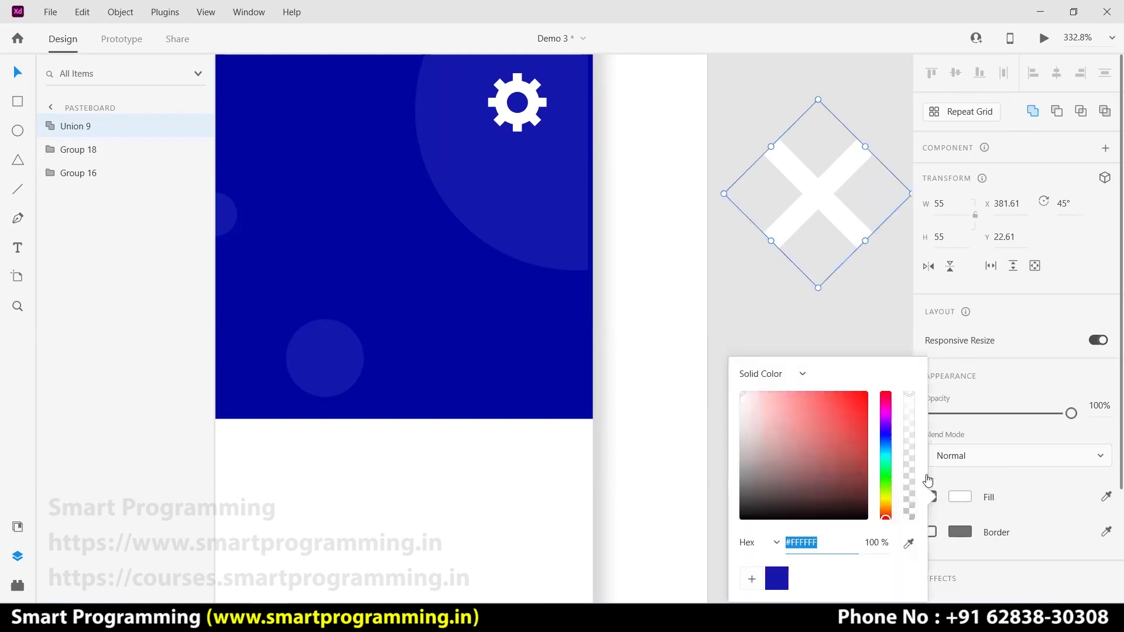
pyautogui.click(779, 322)
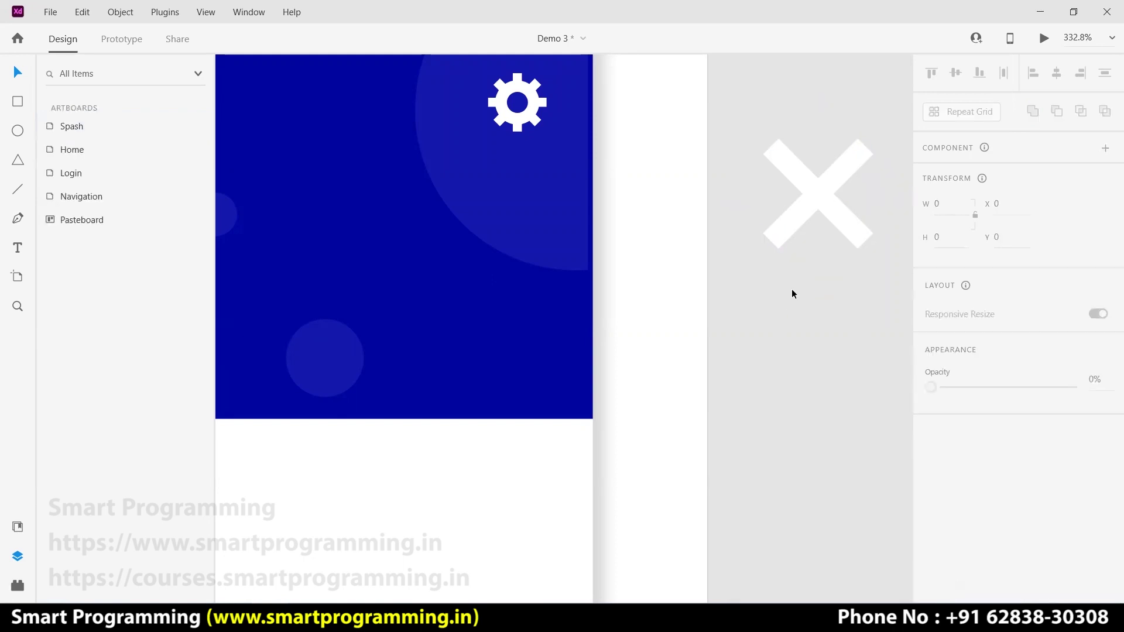
pyautogui.click(795, 234)
# Place the X top-right in the Navigation header at about 25 px, moving the gear bottom-right
pyautogui.moveTo(818, 288)
pyautogui.mouseDown()
pyautogui.moveTo(806, 147)
pyautogui.moveTo(806, 158)
pyautogui.moveTo(535, 150)
pyautogui.mouseUp()
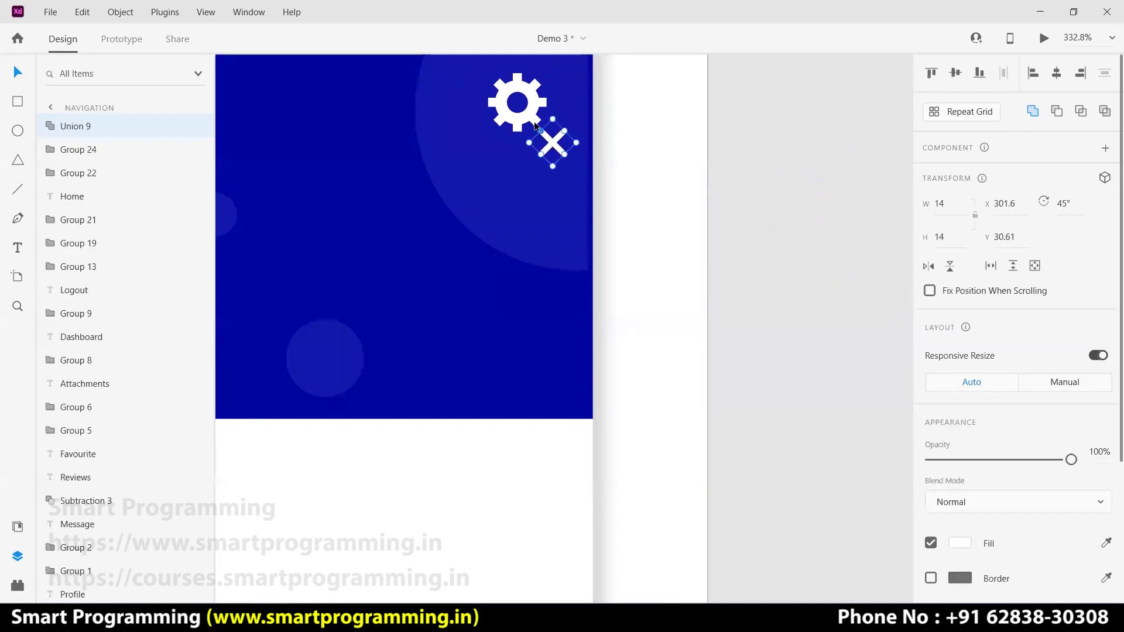
pyautogui.moveTo(518, 103)
pyautogui.mouseDown()
pyautogui.moveTo(498, 340)
pyautogui.moveTo(547, 379)
pyautogui.mouseUp()
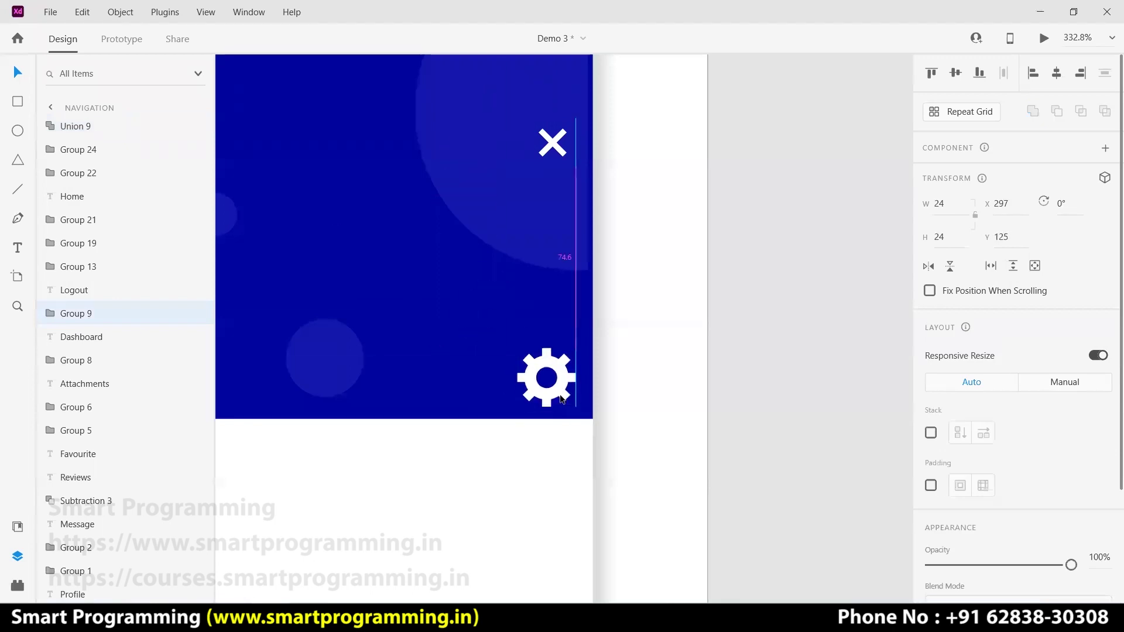
pyautogui.click(559, 147)
pyautogui.moveTo(552, 162); pyautogui.dragTo(555, 207)
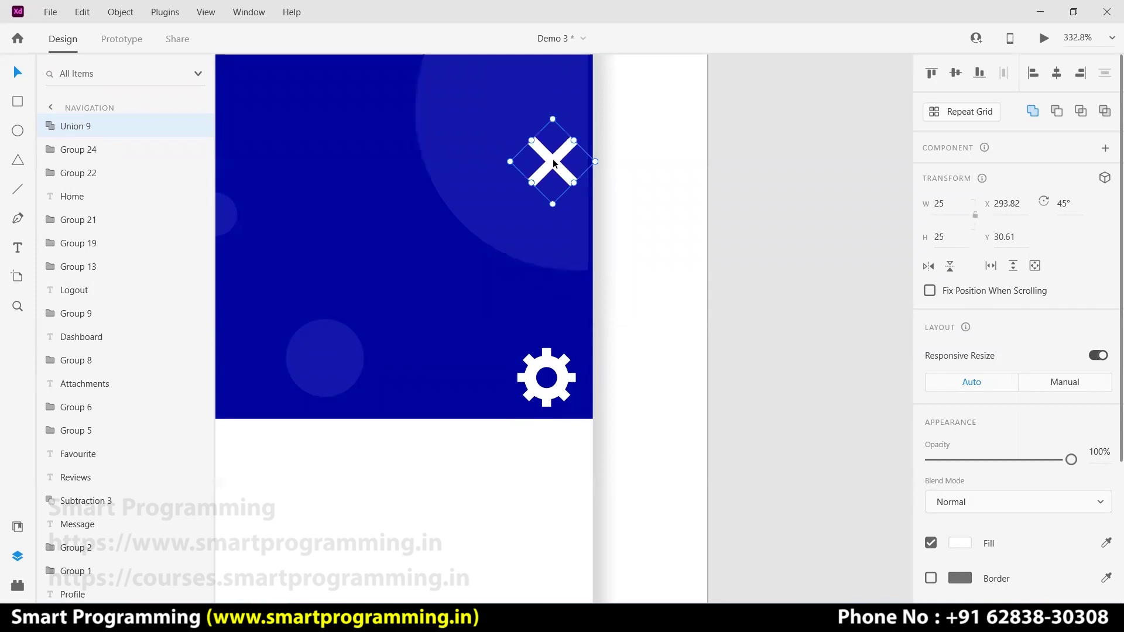
pyautogui.moveTo(555, 159); pyautogui.dragTo(544, 101)
pyautogui.click(842, 237)
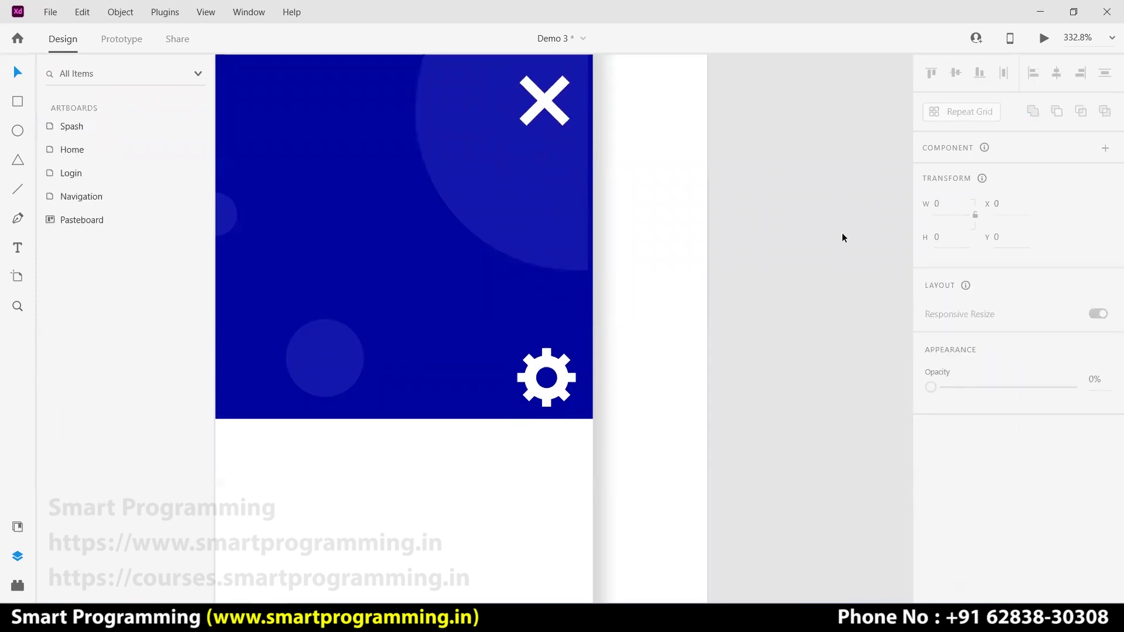
pyautogui.scroll(-2, 818, 252)
# Switch to Prototype mode with the Navigation and Home artboards in view
pyautogui.scroll(-5, 813, 254)
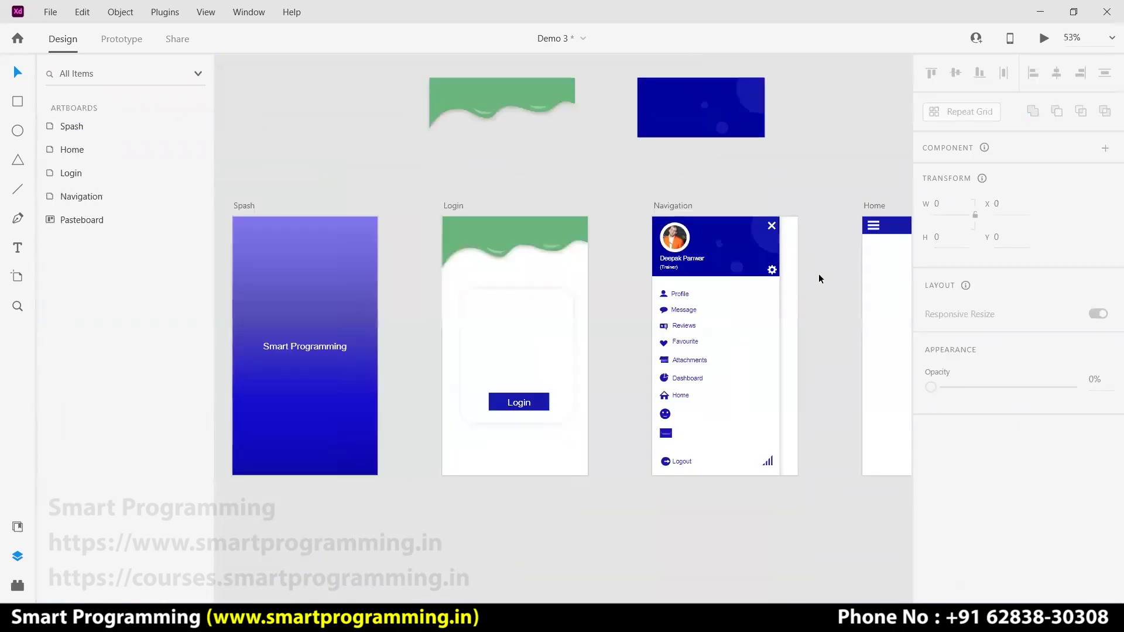
pyautogui.scroll(-2, 819, 273)
pyautogui.scroll(3, 808, 304)
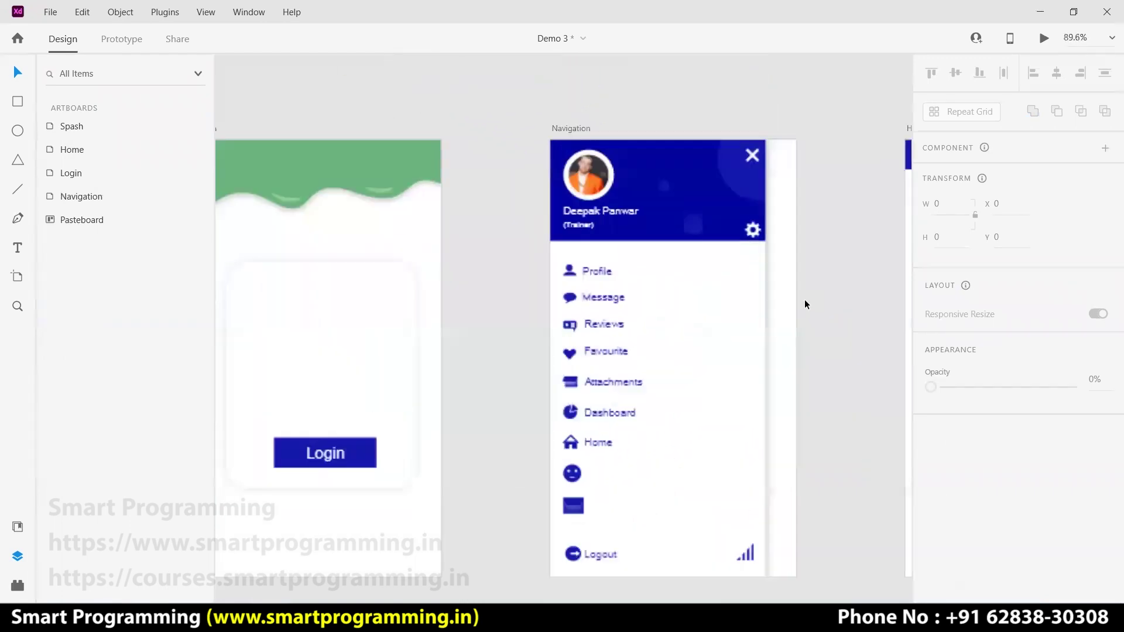
pyautogui.click(123, 39)
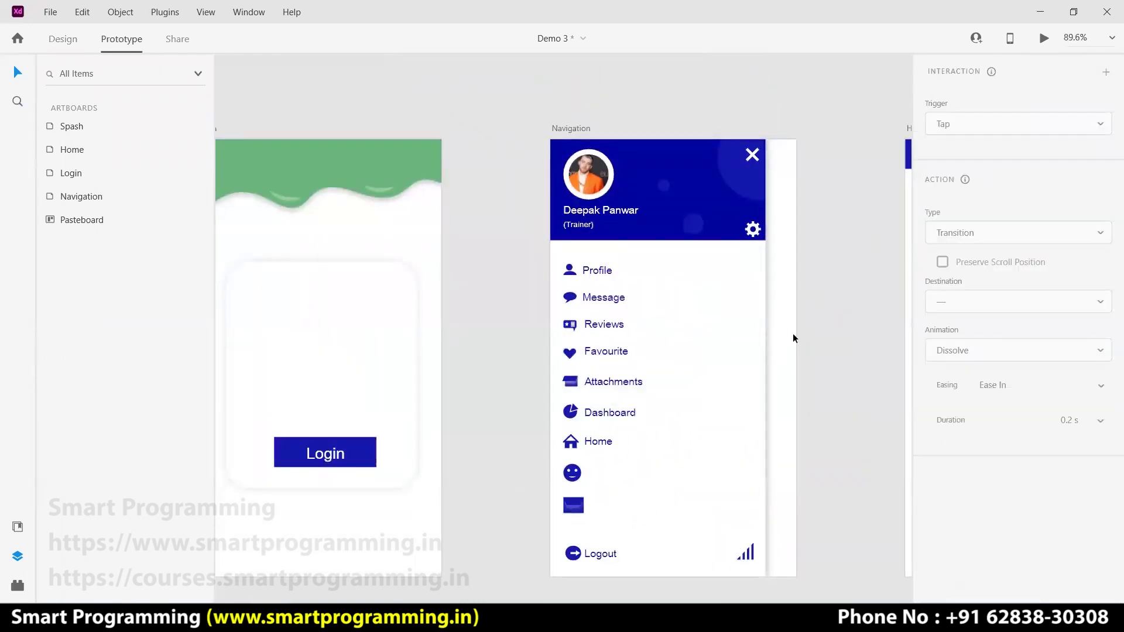
pyautogui.scroll(-3, 820, 313)
pyautogui.moveTo(823, 341); pyautogui.dragTo(632, 344)
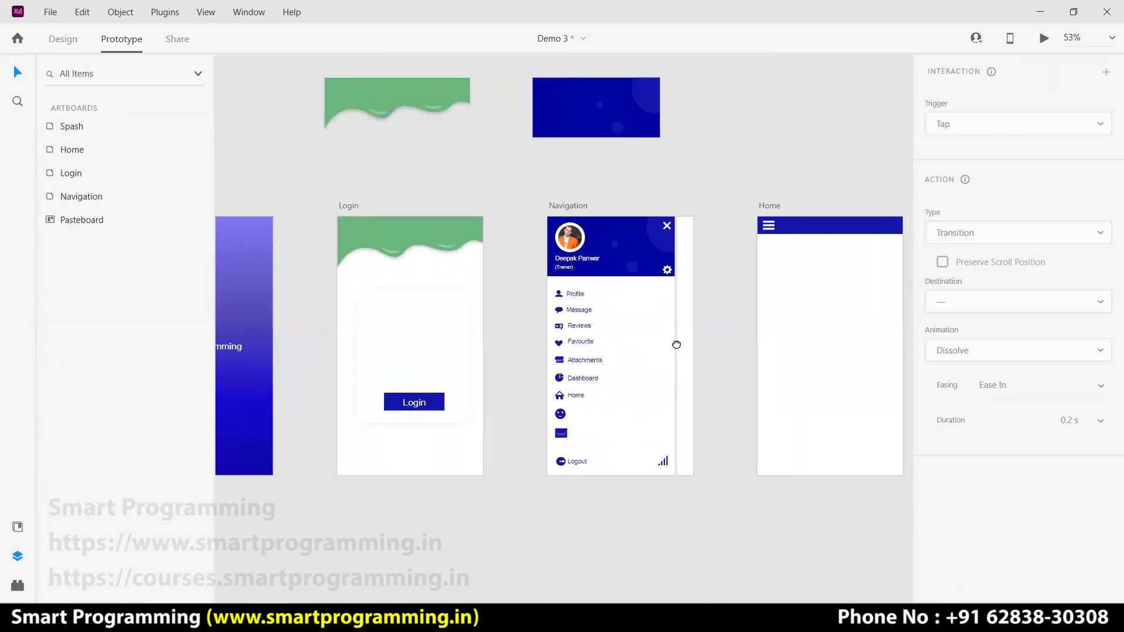
# Link the X icon to Home with a Slide Right, Ease Out, 0.3 s transition
pyautogui.click(590, 224)
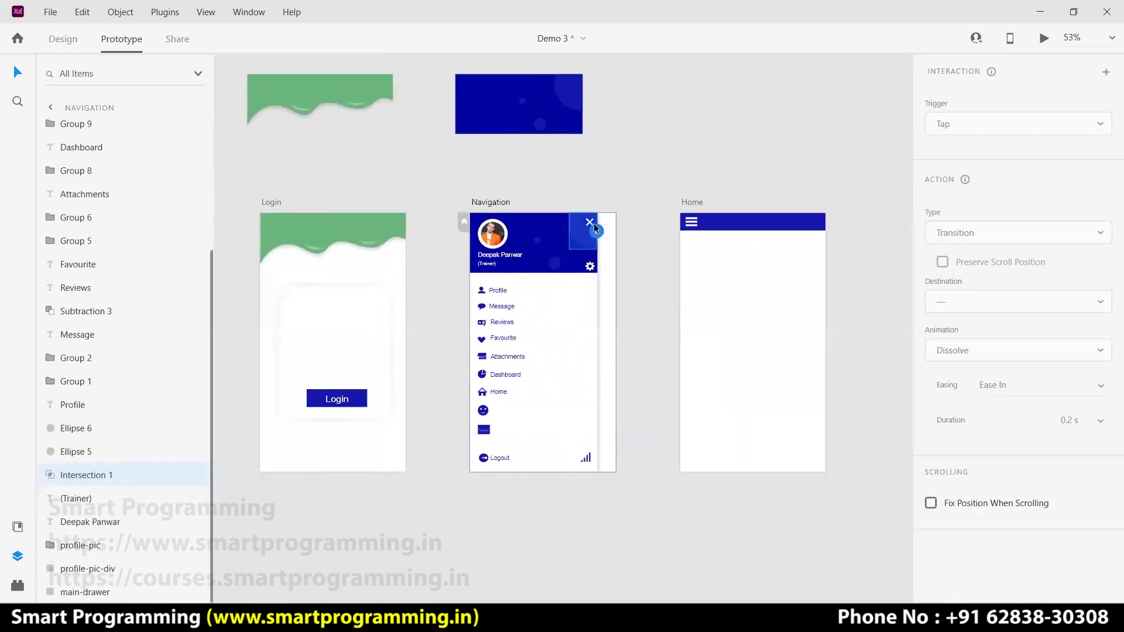
pyautogui.press('Escape')
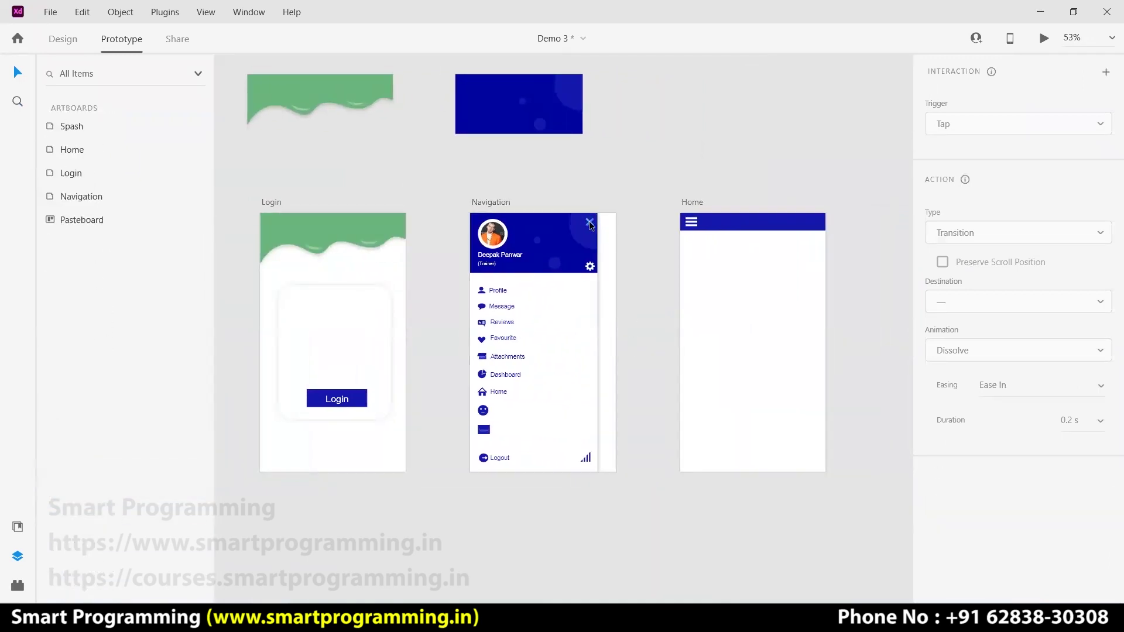
pyautogui.click(590, 224)
pyautogui.moveTo(594, 220); pyautogui.dragTo(695, 398)
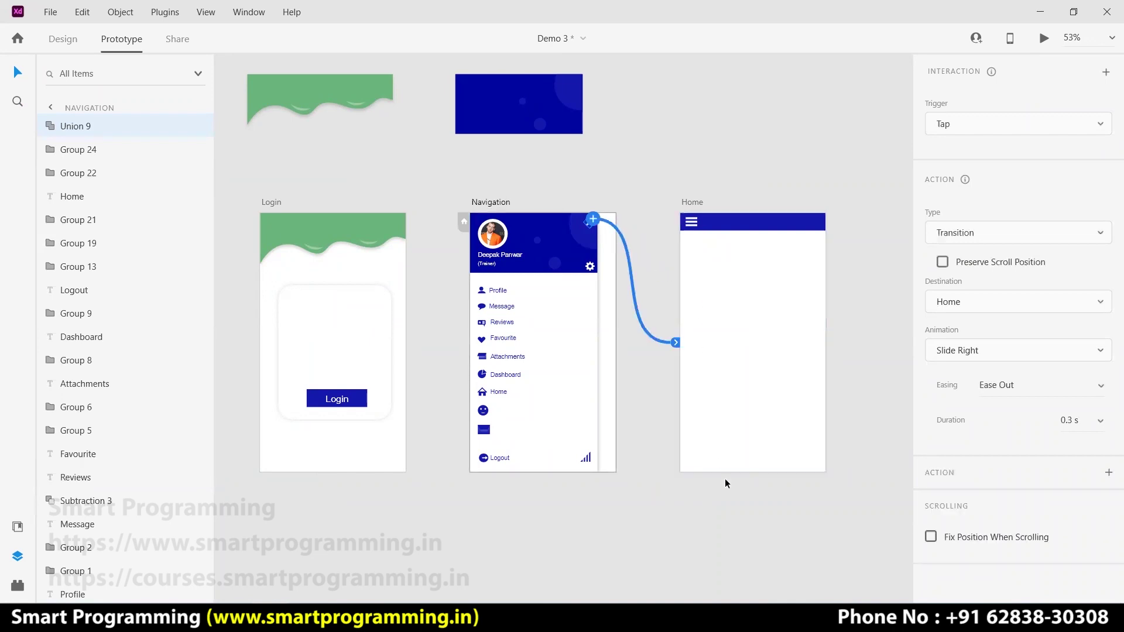
pyautogui.click(768, 304)
pyautogui.click(1043, 37)
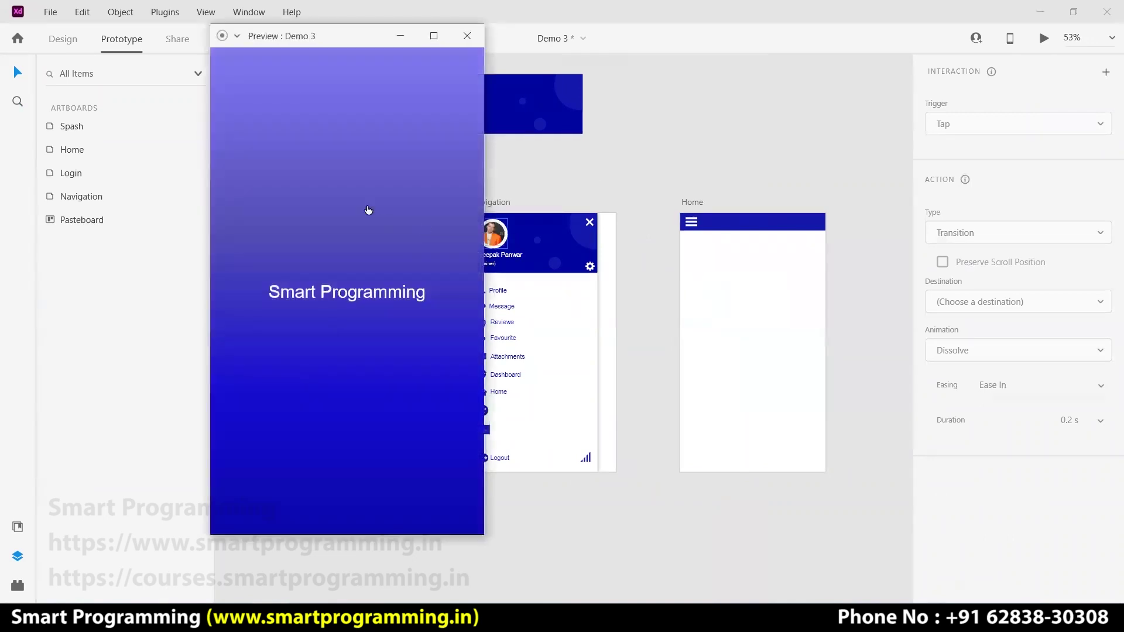
# Preview the flow from splash through Login and Home, opening the drawer and closing it with X
pyautogui.click(368, 210)
pyautogui.click(382, 400)
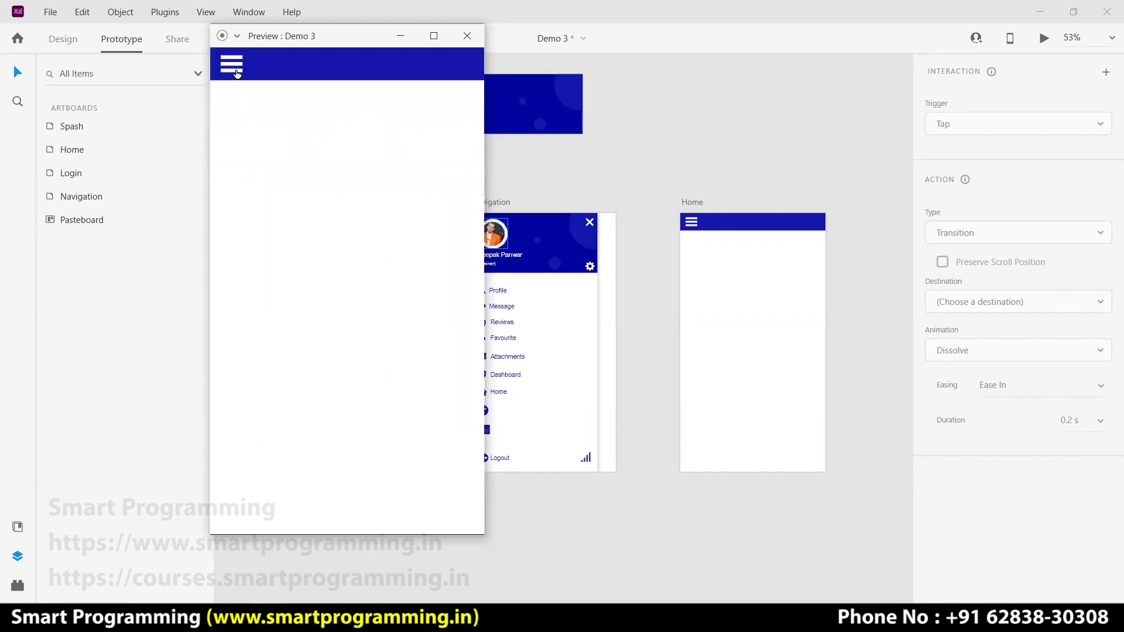
pyautogui.click(235, 70)
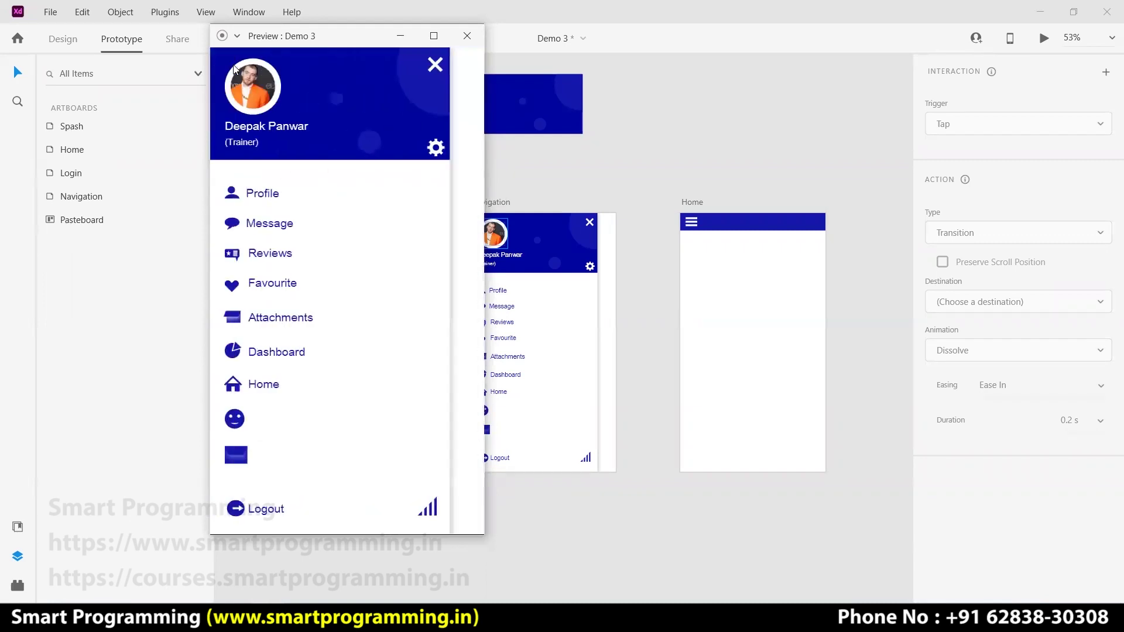
pyautogui.click(435, 65)
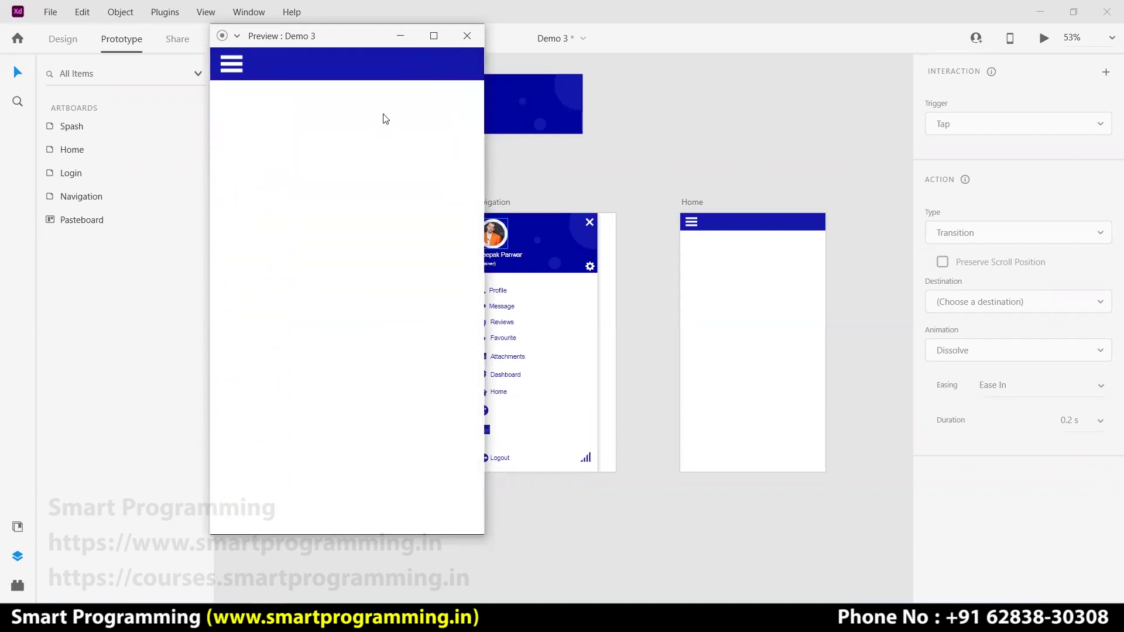
# Close the preview and reselect the X icon's interaction link
pyautogui.click(459, 48)
pyautogui.click(589, 221)
pyautogui.moveTo(593, 219); pyautogui.dragTo(739, 275)
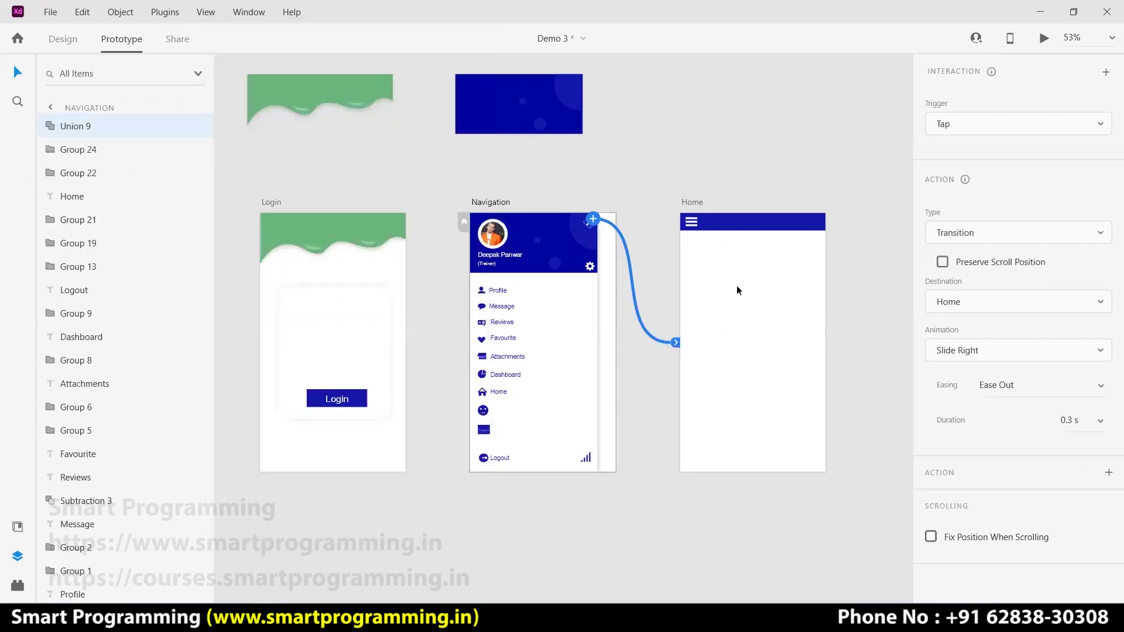
# Change the X icon's transition animation to Slide Left
pyautogui.click(1051, 357)
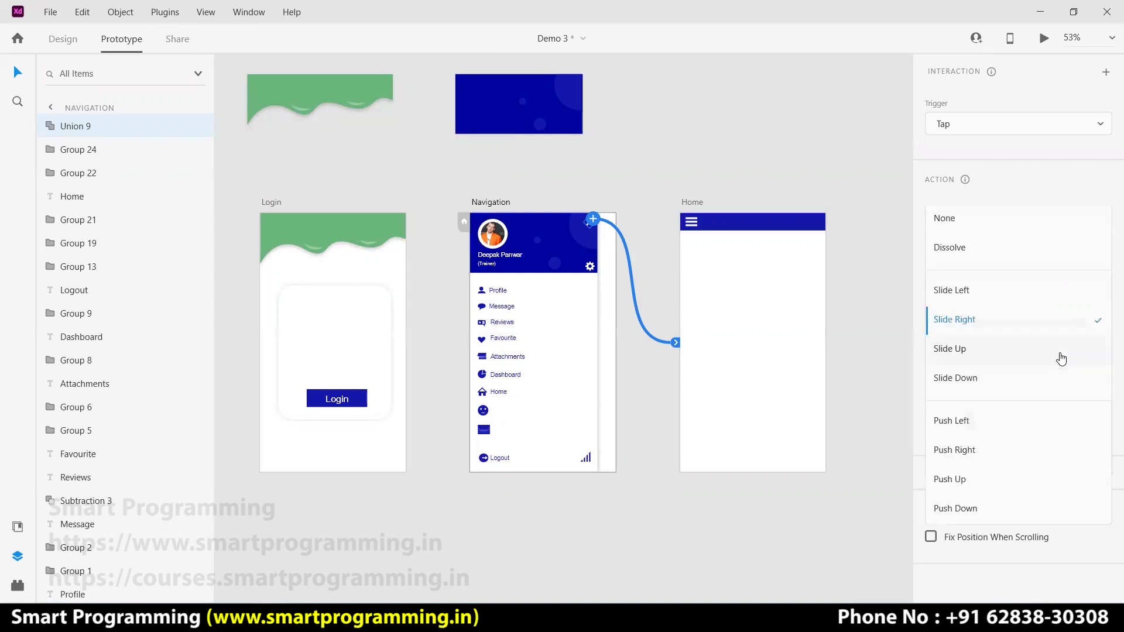
pyautogui.click(990, 293)
pyautogui.click(839, 353)
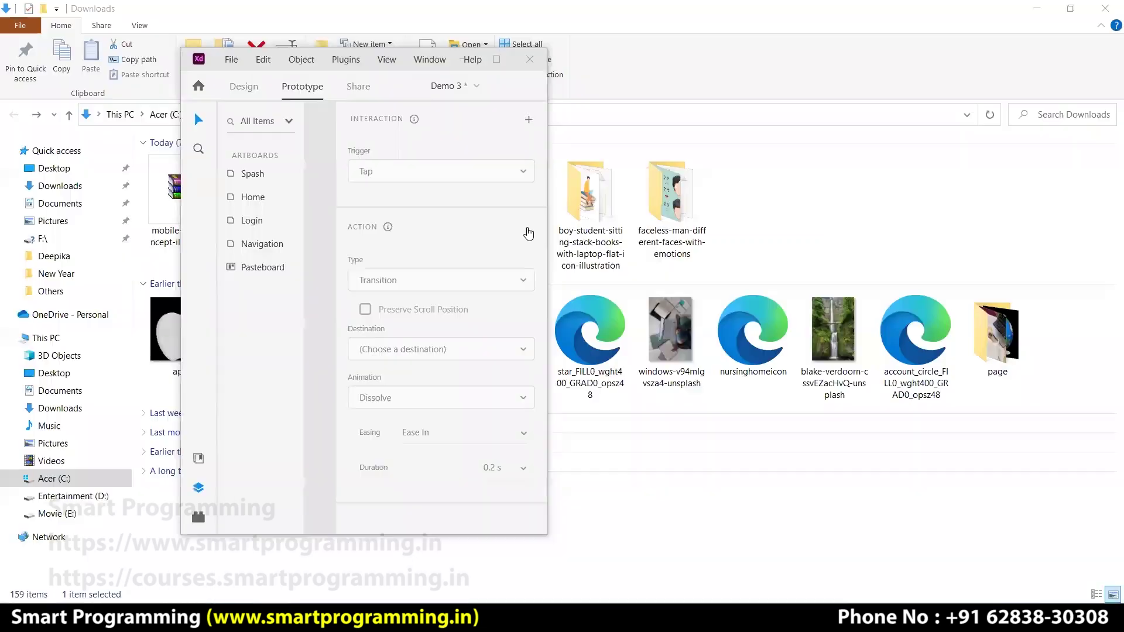
# Preview the prototype to Home, opening and closing the navigation drawer four times
pyautogui.click(468, 86)
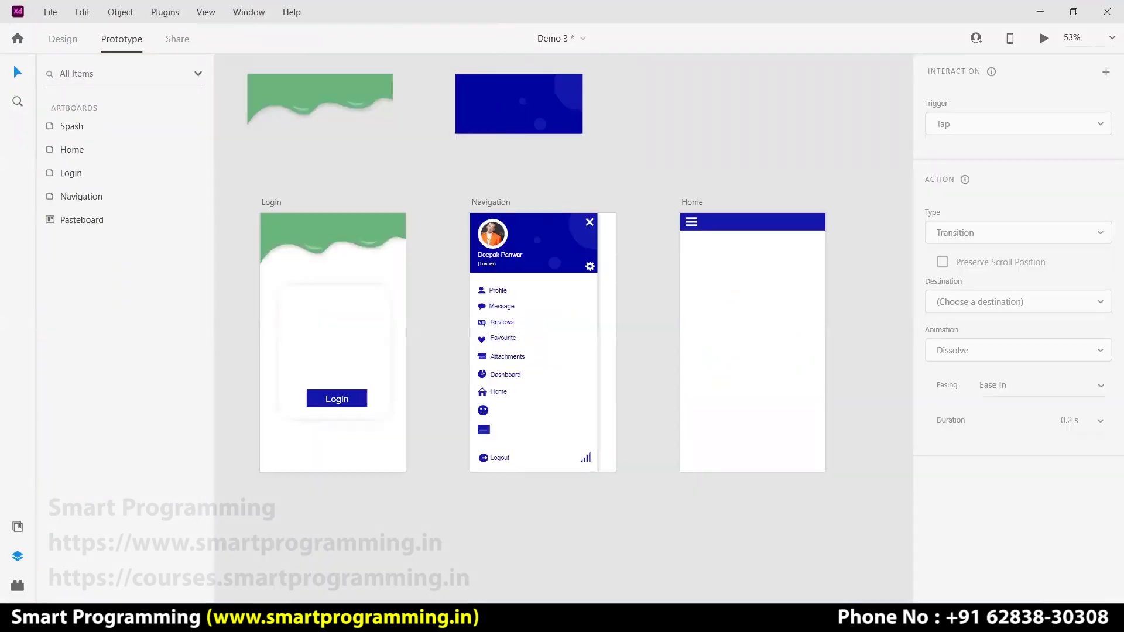
pyautogui.click(358, 527)
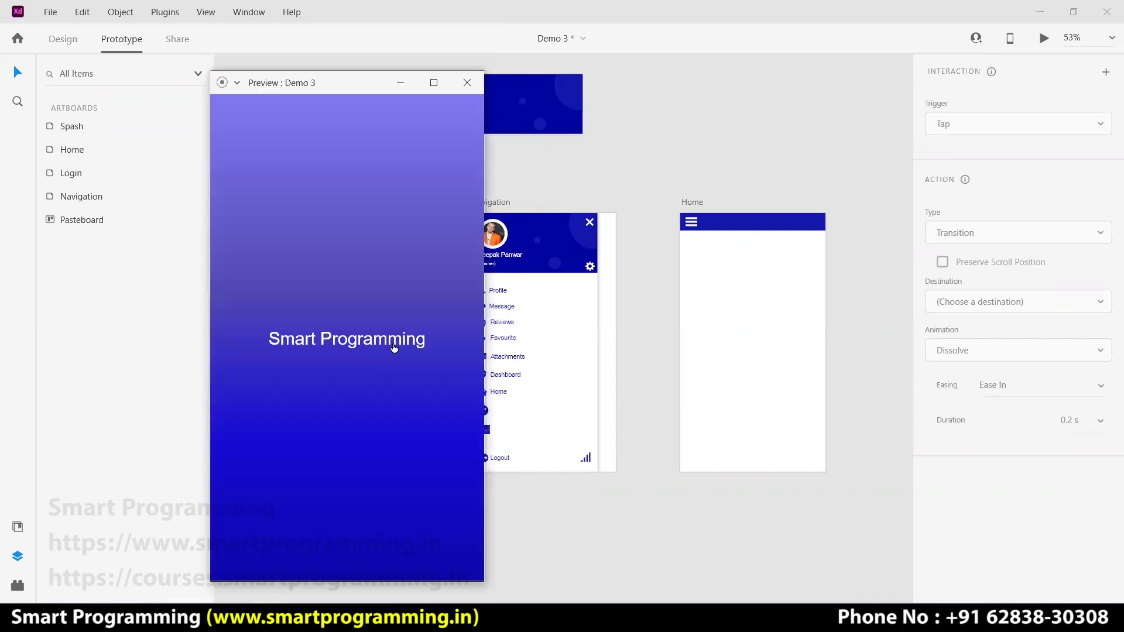
pyautogui.moveTo(345, 86); pyautogui.dragTo(351, 51)
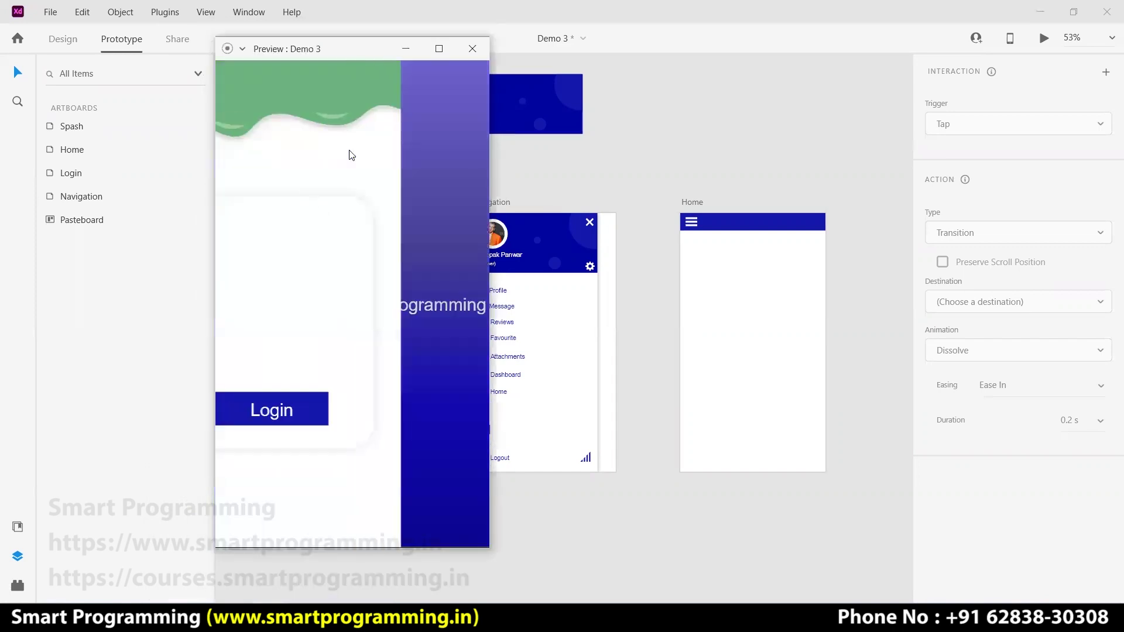
pyautogui.click(358, 401)
pyautogui.click(239, 78)
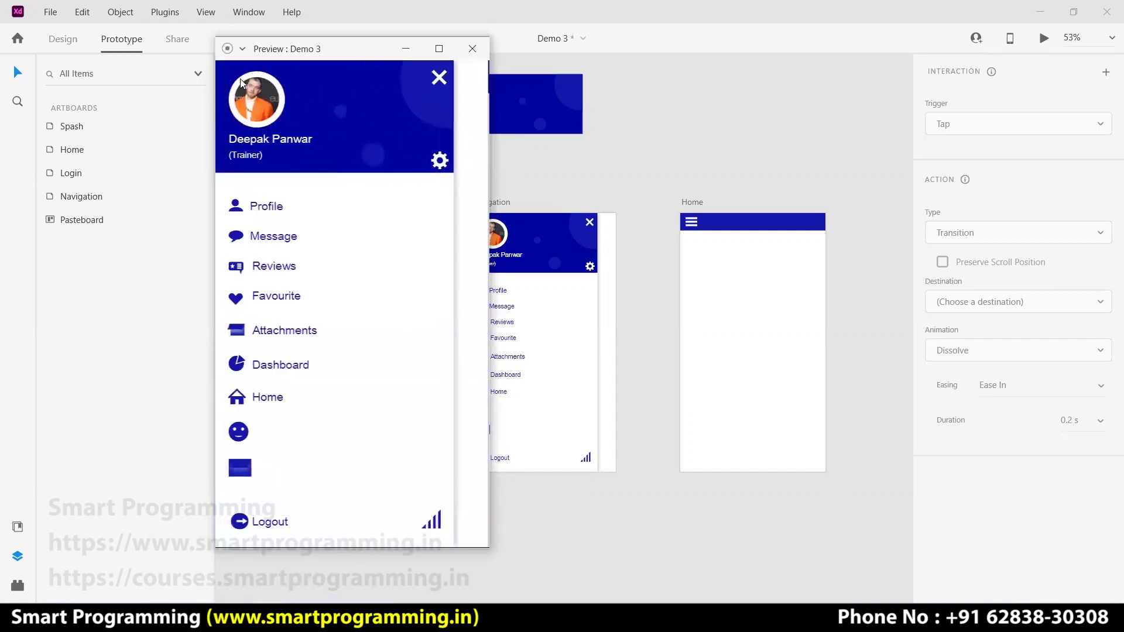
pyautogui.click(440, 78)
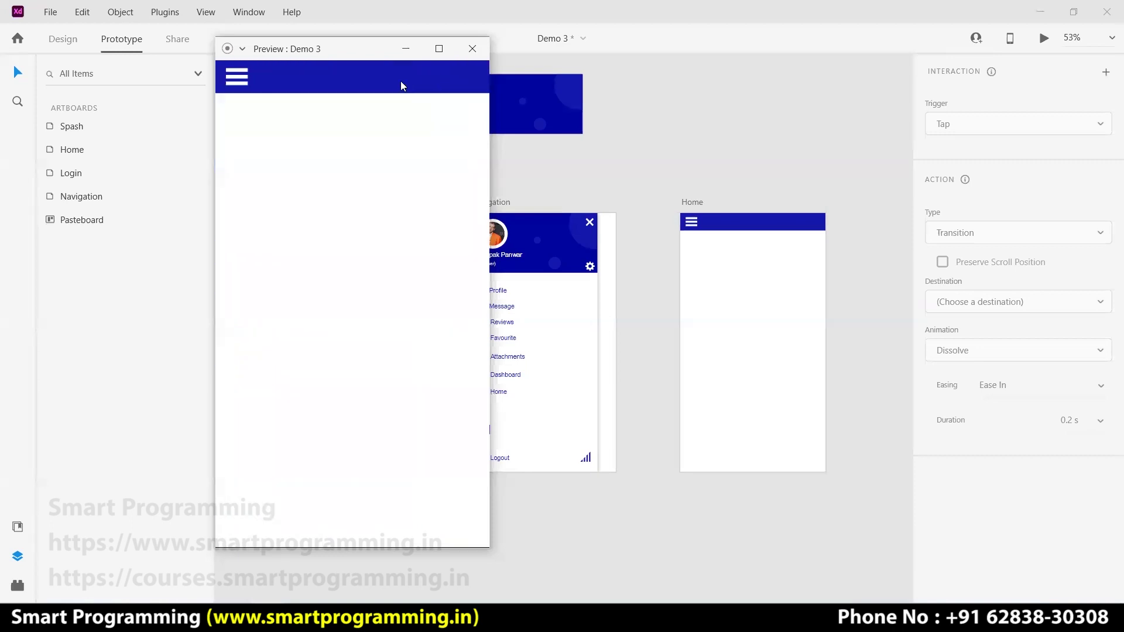
pyautogui.click(244, 82)
pyautogui.click(441, 78)
pyautogui.click(242, 85)
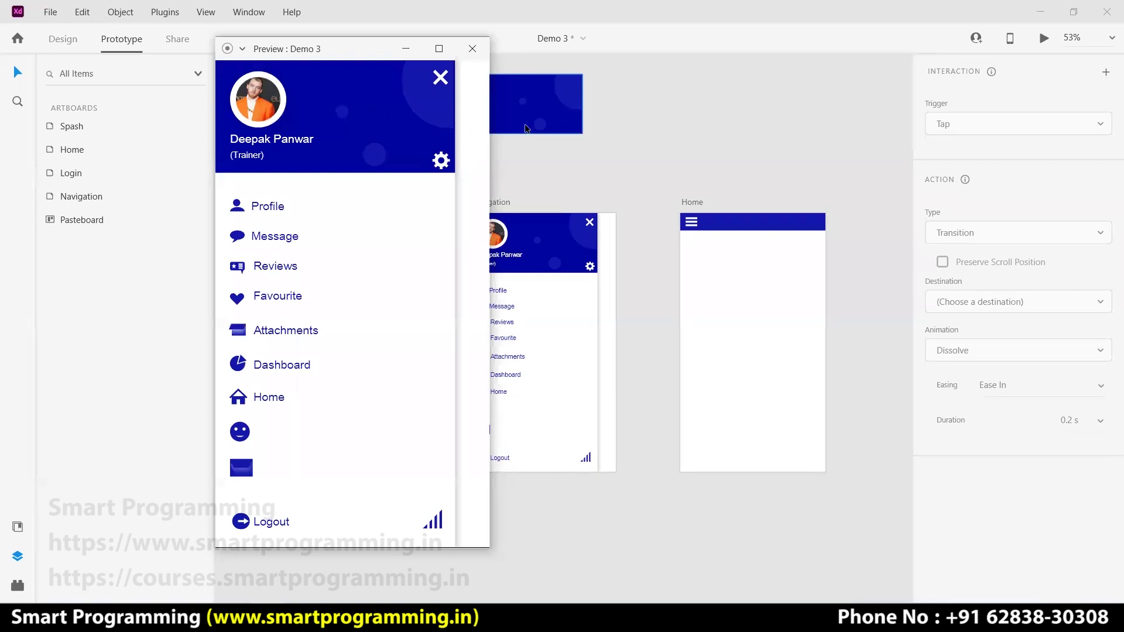
pyautogui.click(441, 79)
pyautogui.click(240, 85)
pyautogui.click(441, 82)
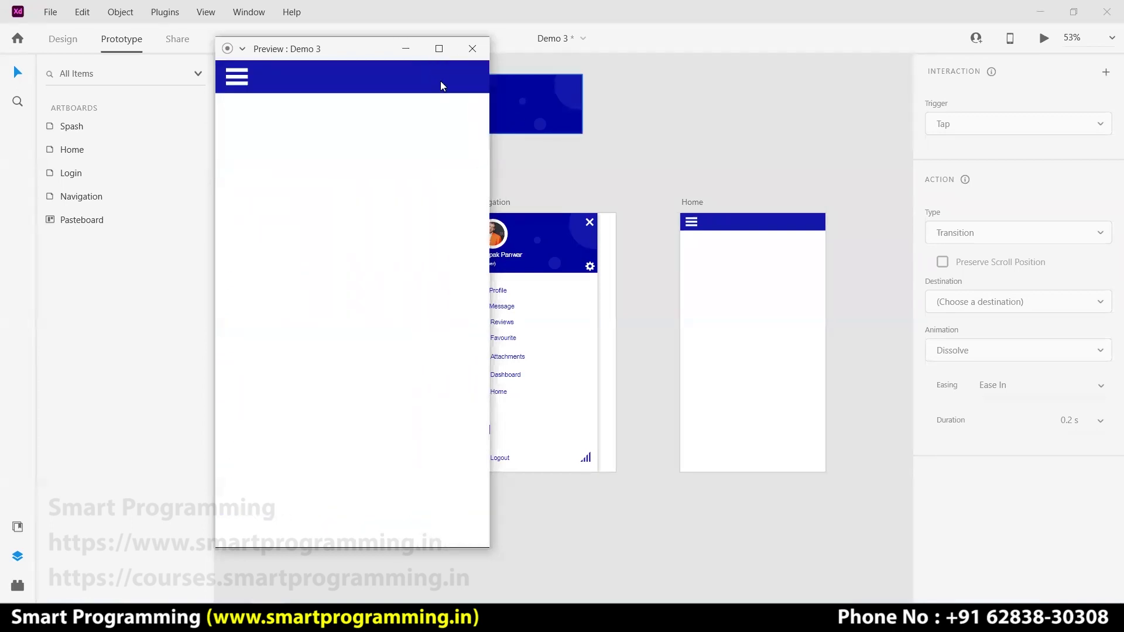
# Close the preview and zoom out to show the Spash, Login, Navigation and Home artboards
pyautogui.click(468, 55)
pyautogui.scroll(-3, 635, 499)
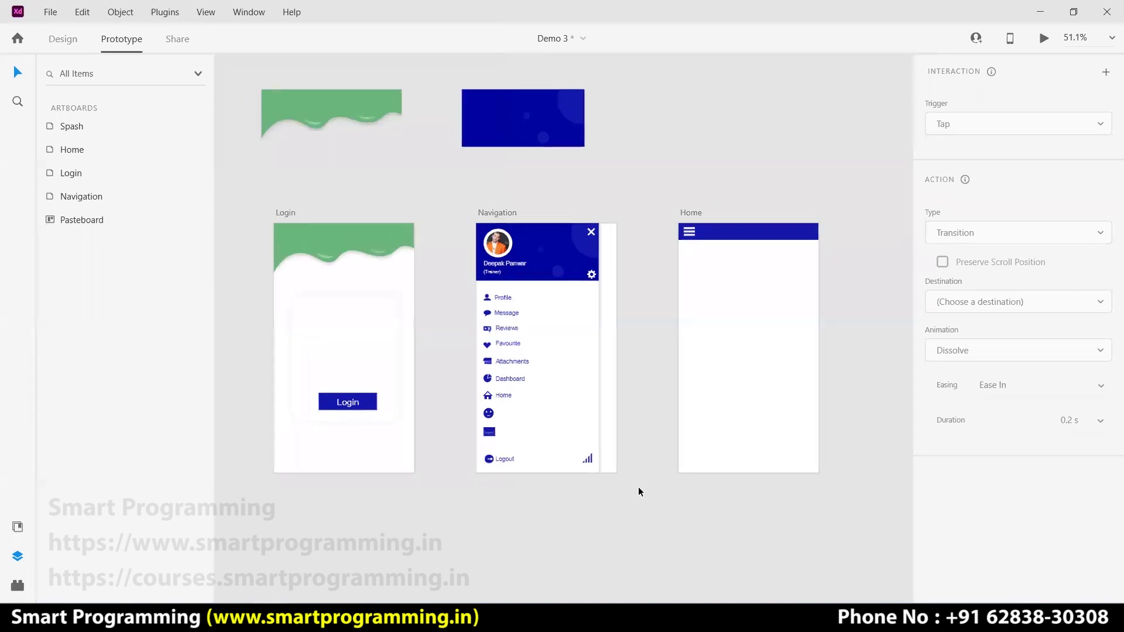
pyautogui.scroll(1, 597, 432)
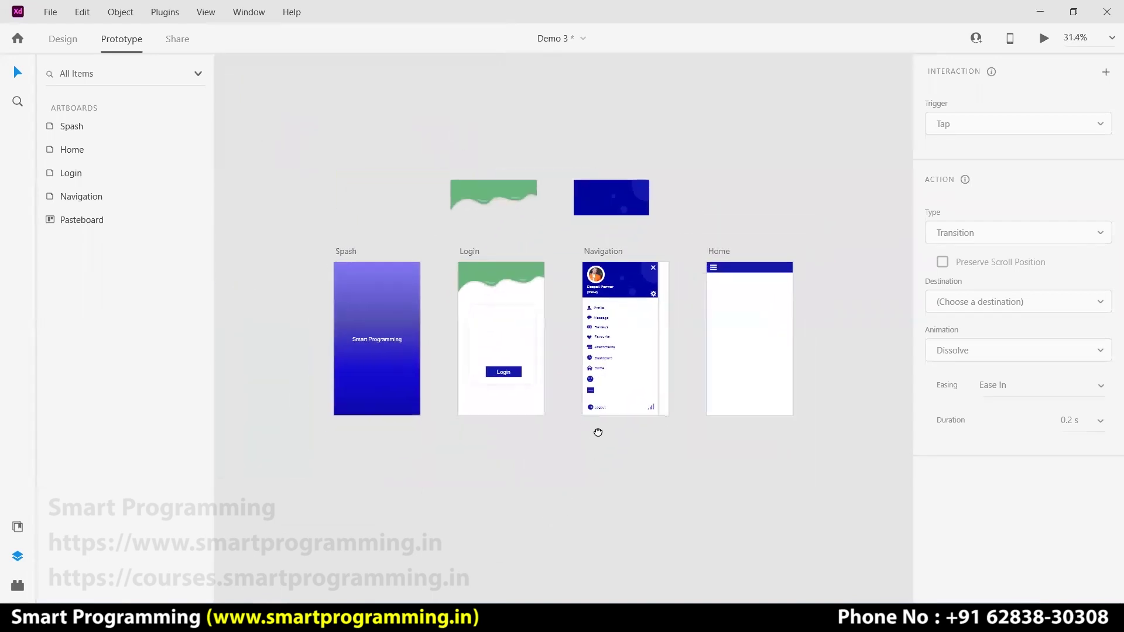
pyautogui.scroll(1, 604, 416)
pyautogui.scroll(1, 608, 412)
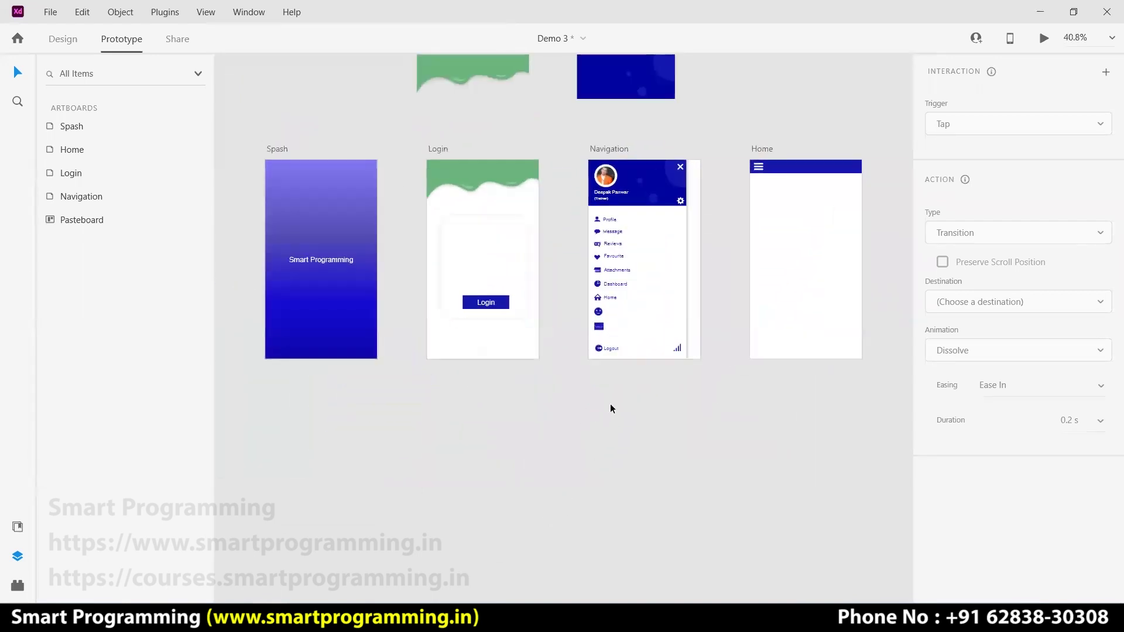
pyautogui.moveTo(686, 422)
pyautogui.mouseDown()
pyautogui.moveTo(682, 448)
pyautogui.moveTo(648, 450)
pyautogui.moveTo(647, 464)
pyautogui.mouseUp()
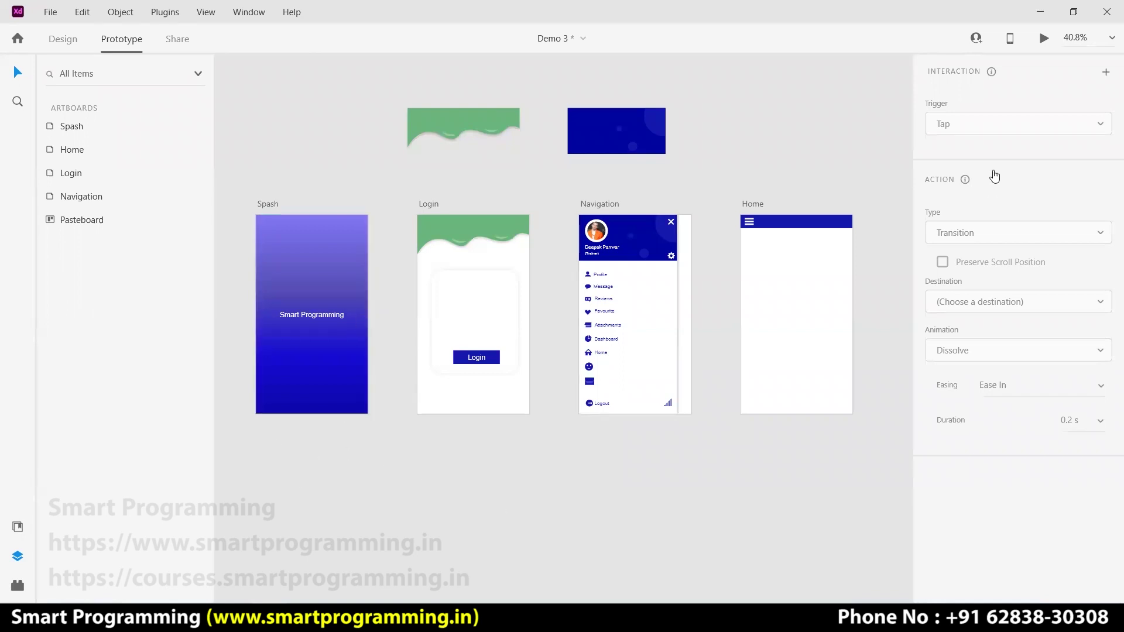
# Start the desktop prototype preview, move its window up, and check the device preview info
pyautogui.click(1045, 38)
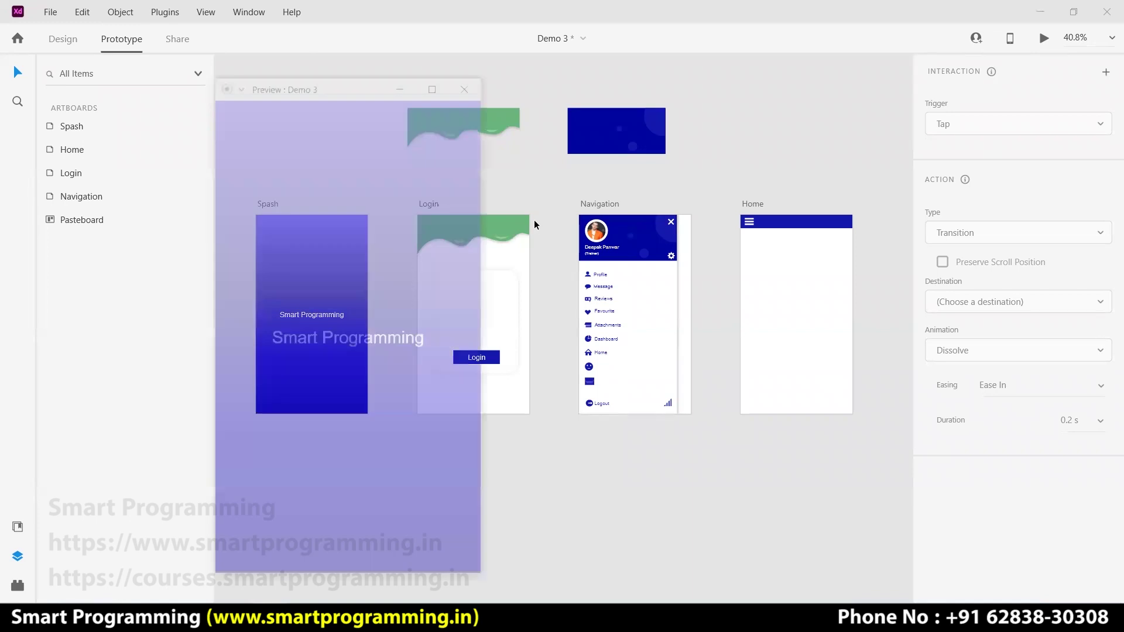
pyautogui.click(364, 281)
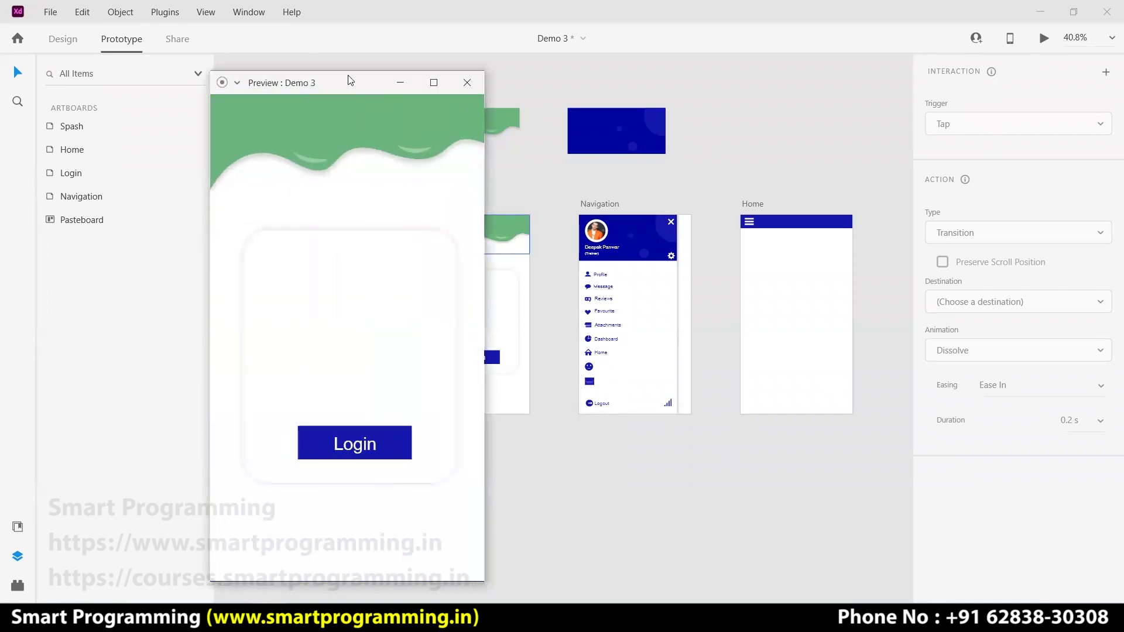
pyautogui.moveTo(347, 82); pyautogui.dragTo(351, 54)
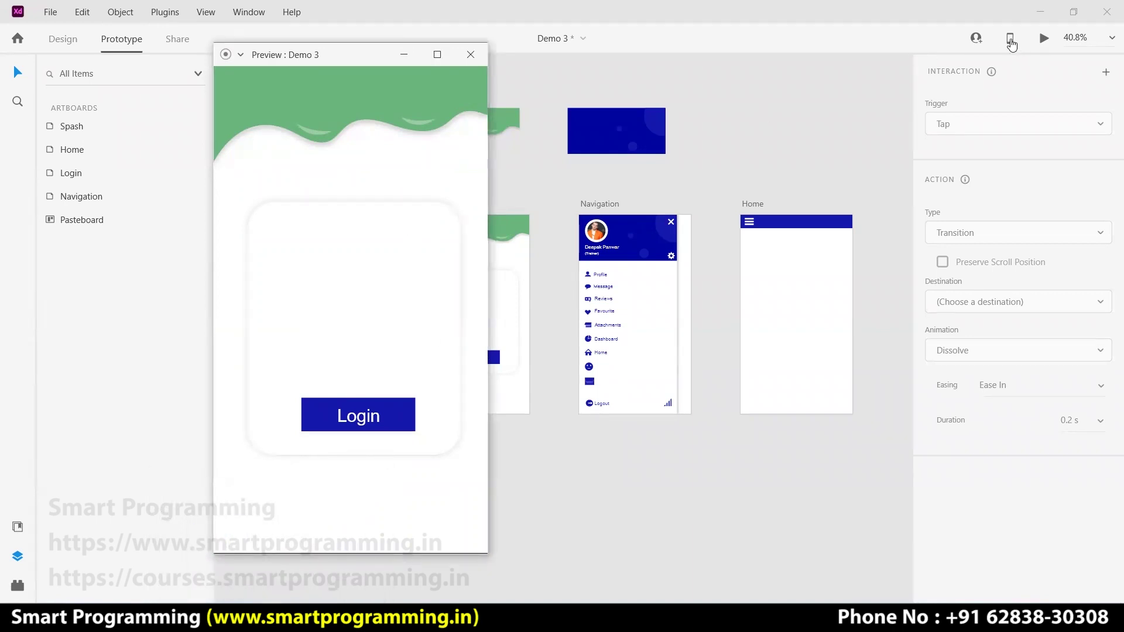
pyautogui.click(1011, 41)
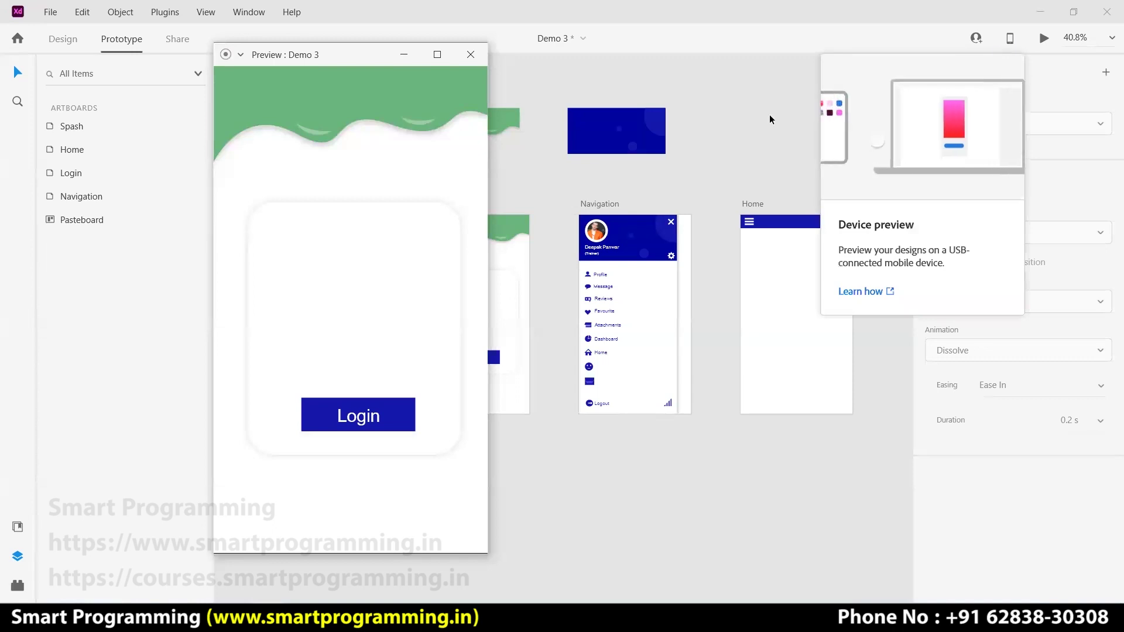
pyautogui.click(471, 55)
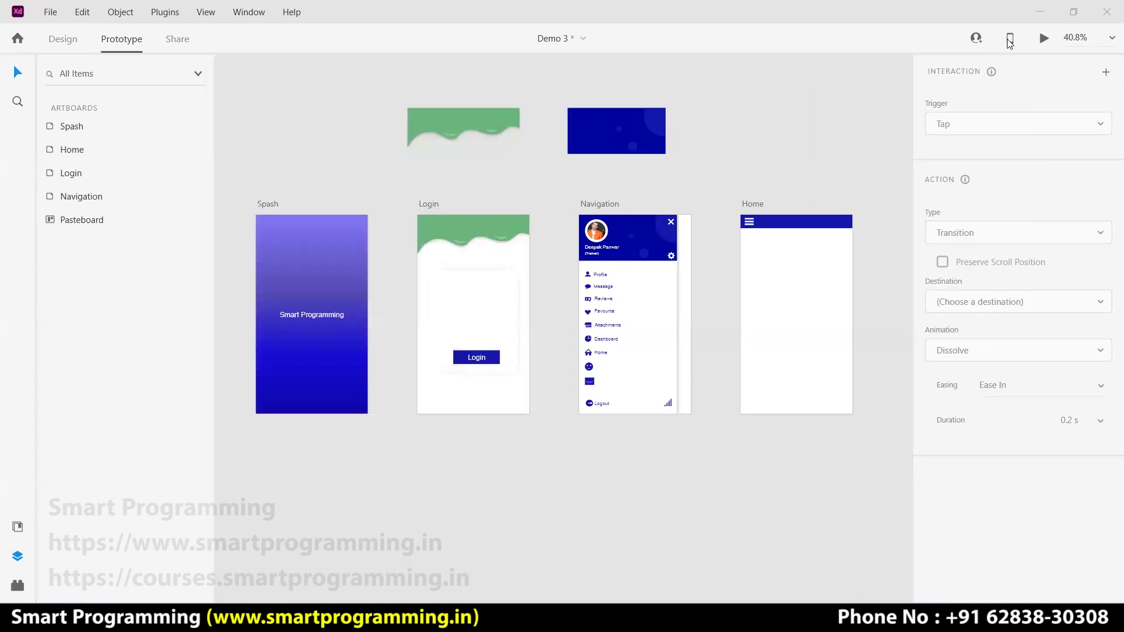
pyautogui.click(1010, 40)
pyautogui.click(1012, 41)
pyautogui.click(1014, 45)
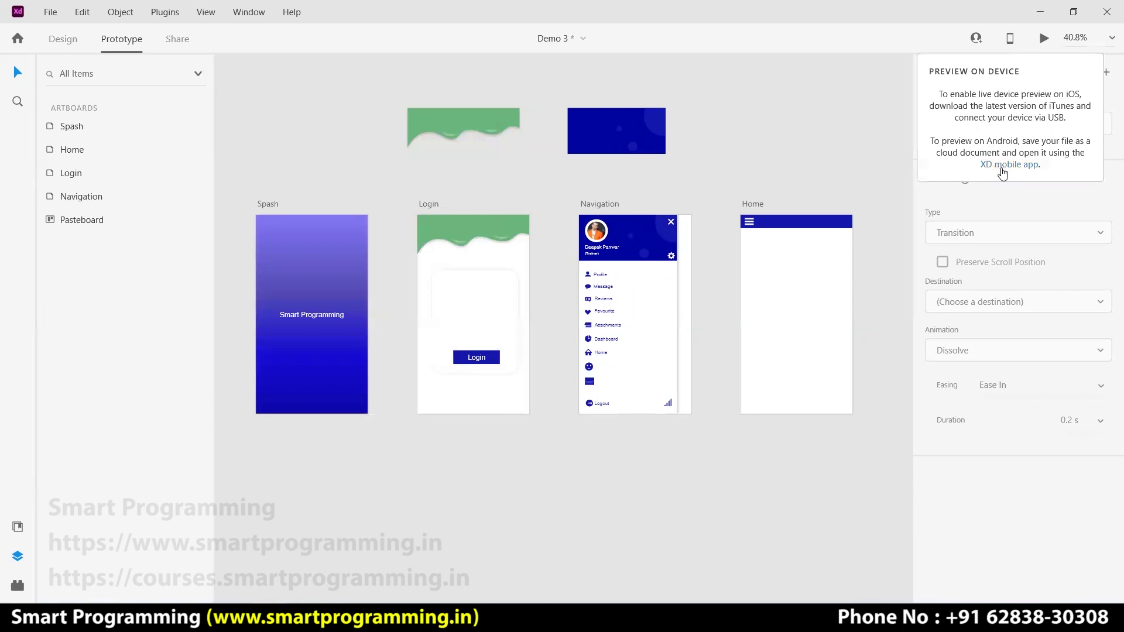
pyautogui.click(869, 151)
# Preview from Login to Home, toggle the navigation drawer, then close the preview
pyautogui.click(1045, 39)
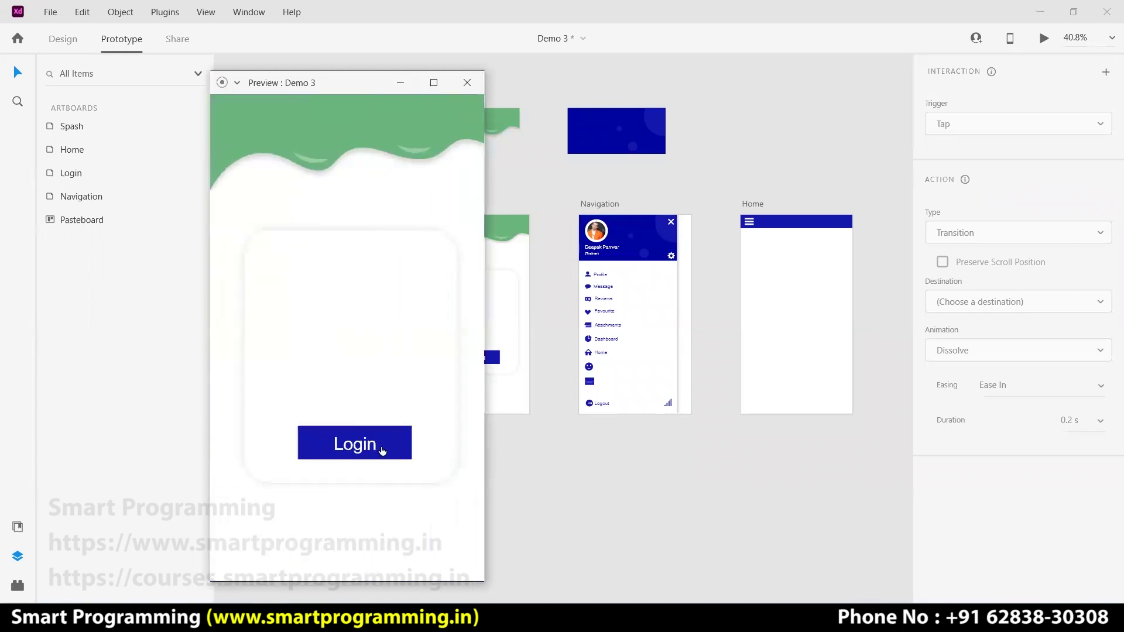
pyautogui.click(384, 451)
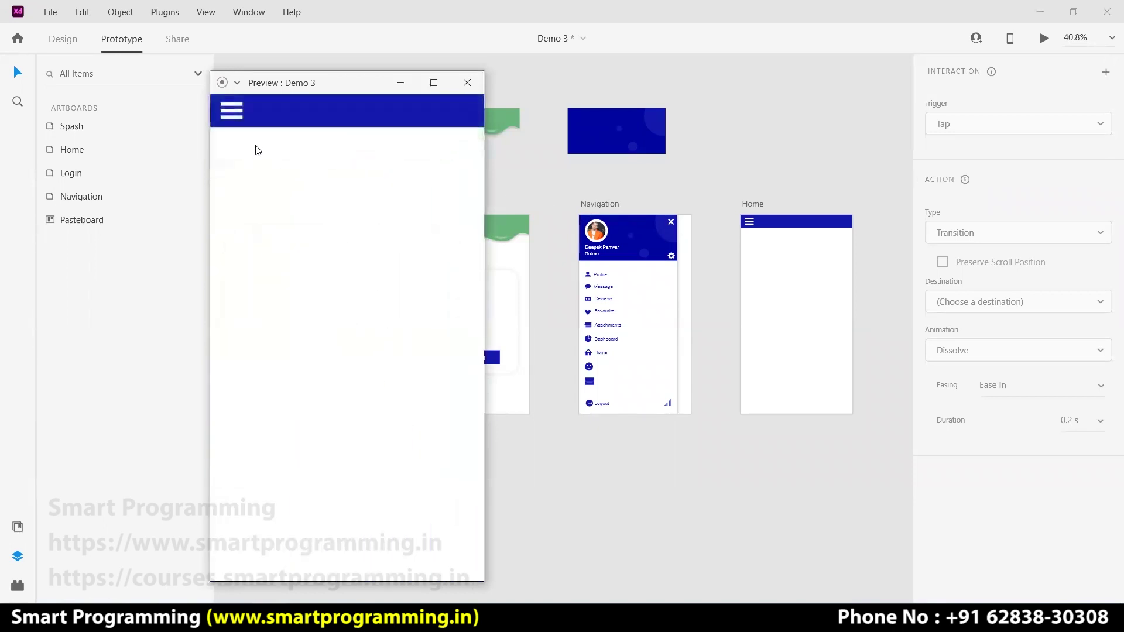
pyautogui.click(233, 113)
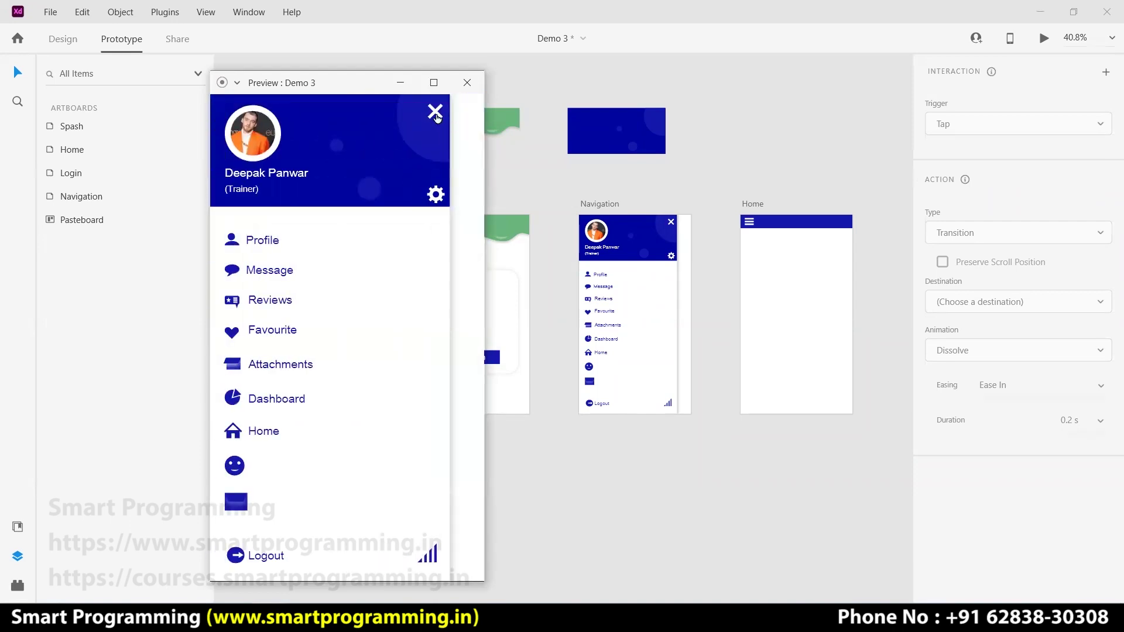
pyautogui.click(435, 112)
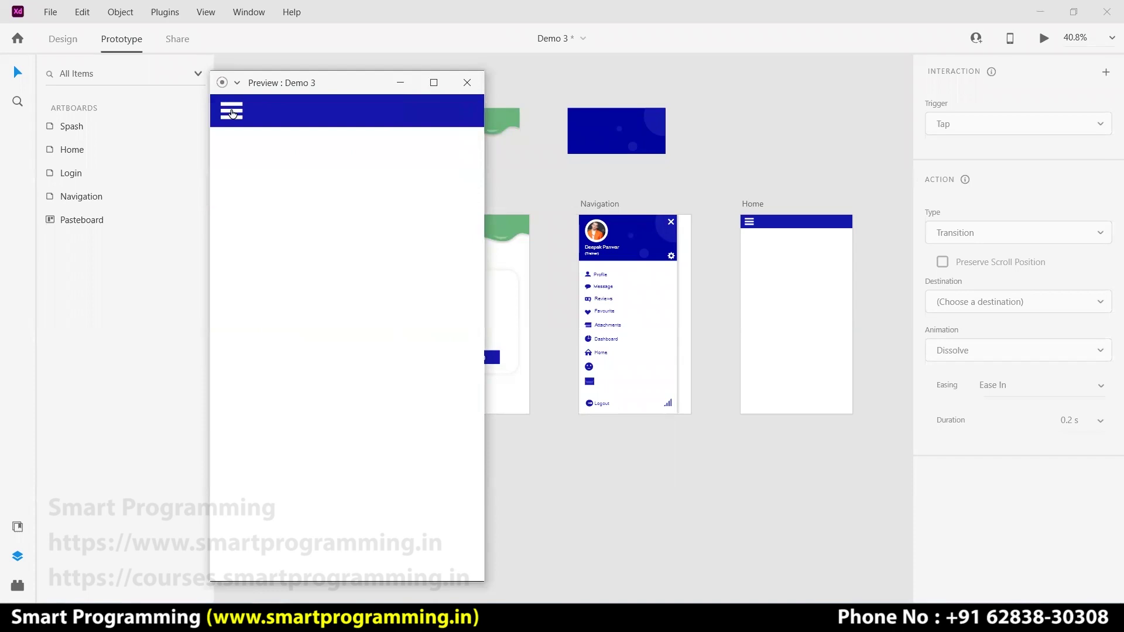
pyautogui.click(232, 112)
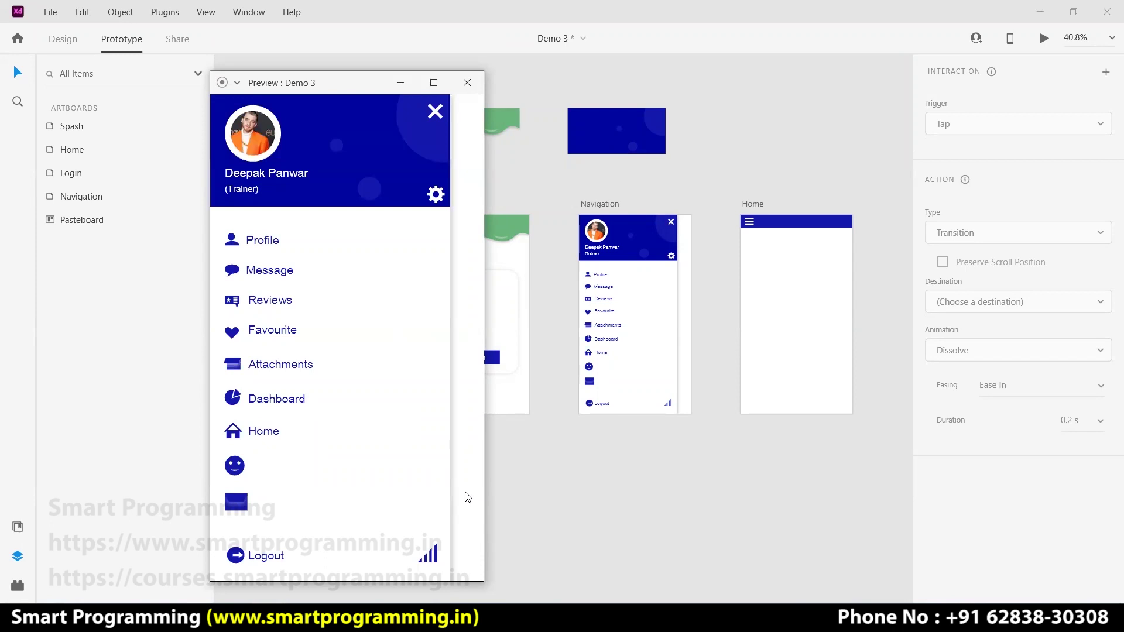
pyautogui.click(468, 82)
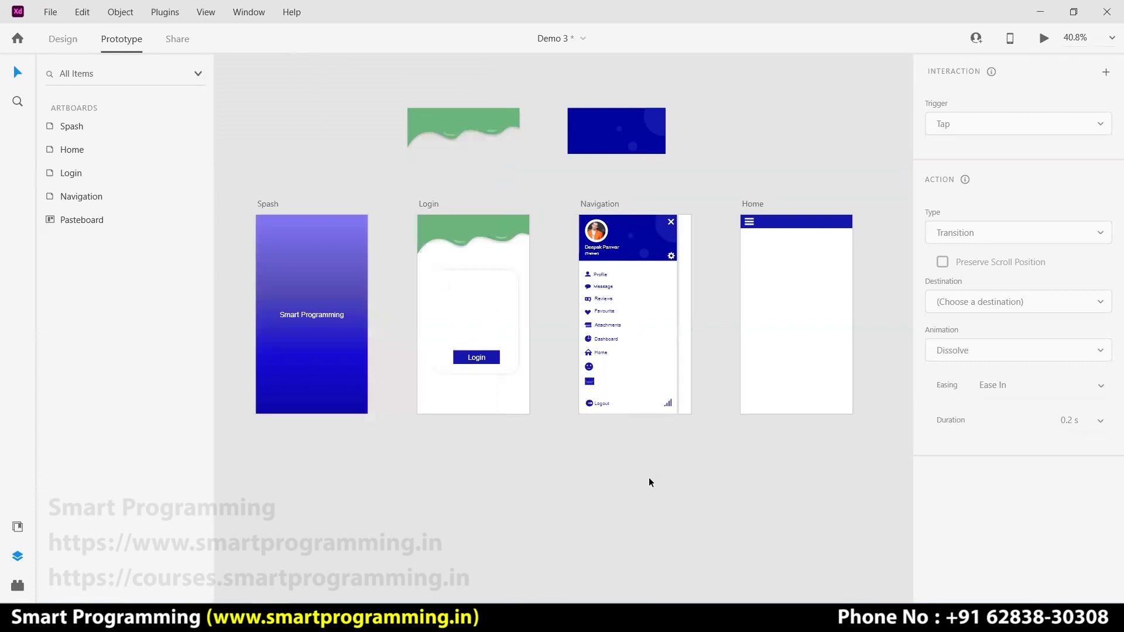
# Fit all artboards, then zoom and pan to centre the Home artboard
pyautogui.hotkey('ctrl', '0')
pyautogui.keyDown('ctrl'); pyautogui.scroll(2, 647, 466); pyautogui.keyUp('ctrl')
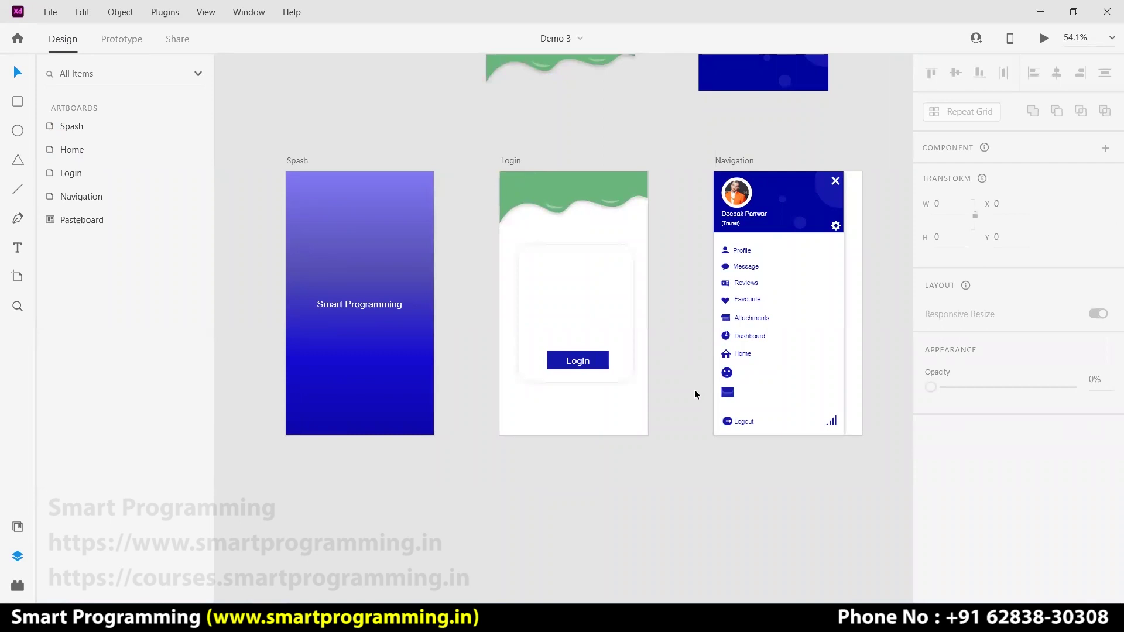
pyautogui.moveTo(828, 465); pyautogui.dragTo(498, 458)
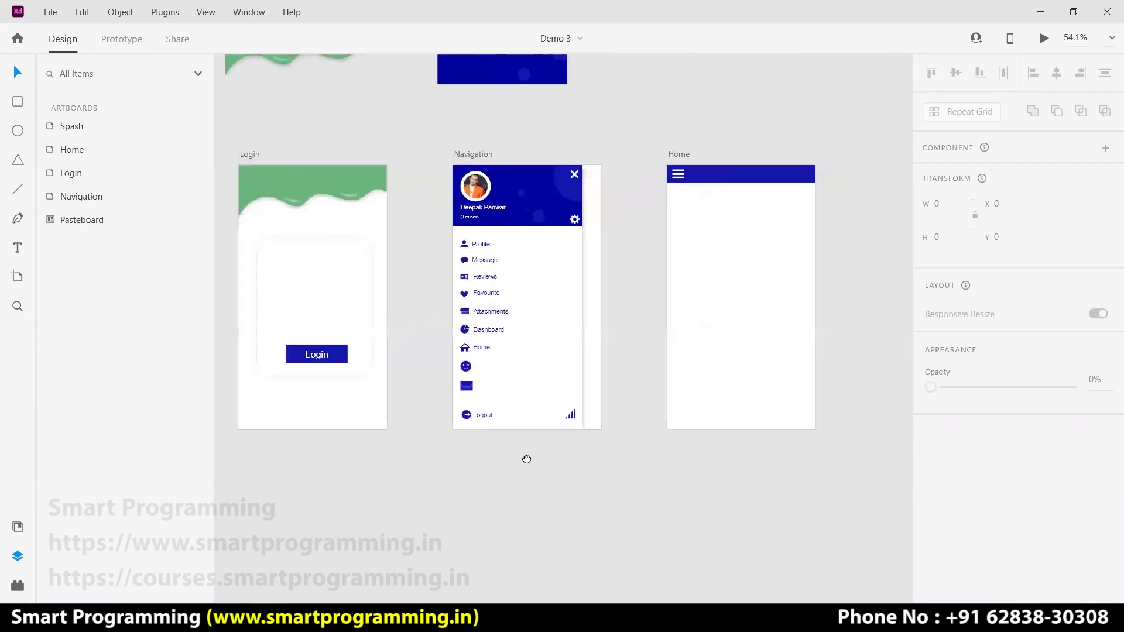
pyautogui.scroll(2, 682, 287)
pyautogui.scroll(2, 683, 287)
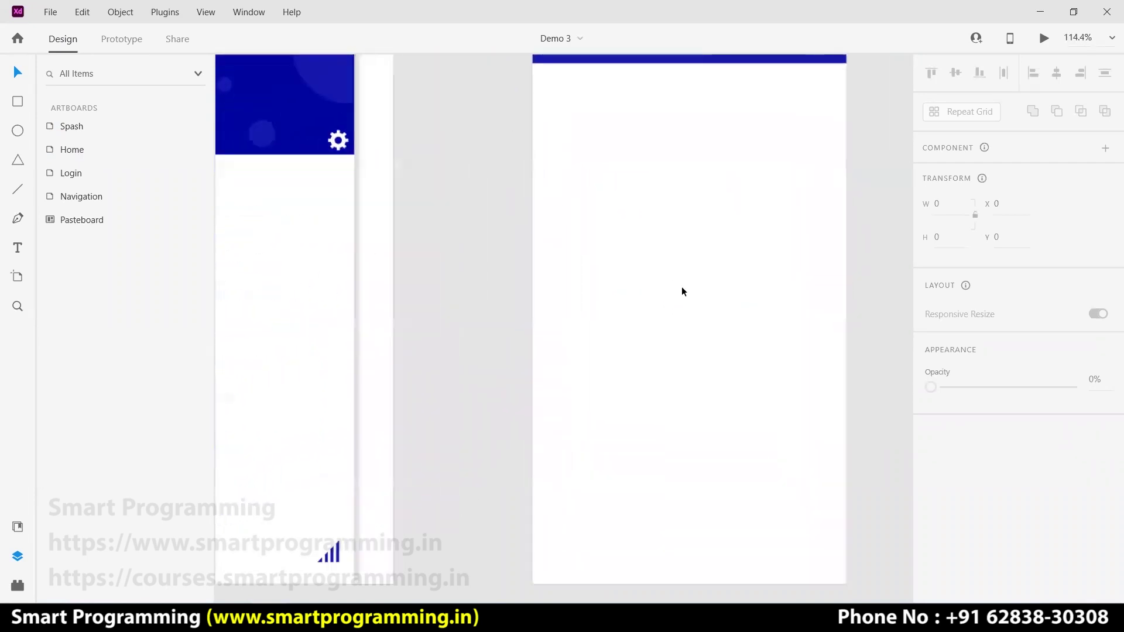
pyautogui.scroll(1, 682, 287)
pyautogui.scroll(-2, 686, 286)
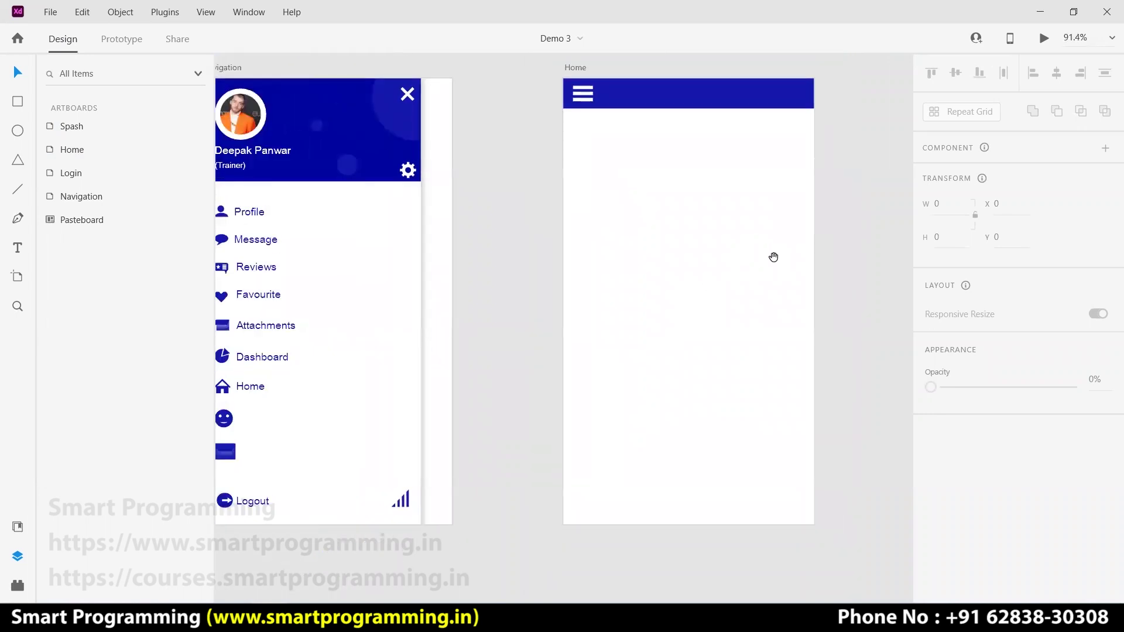
pyautogui.moveTo(746, 240); pyautogui.dragTo(671, 268)
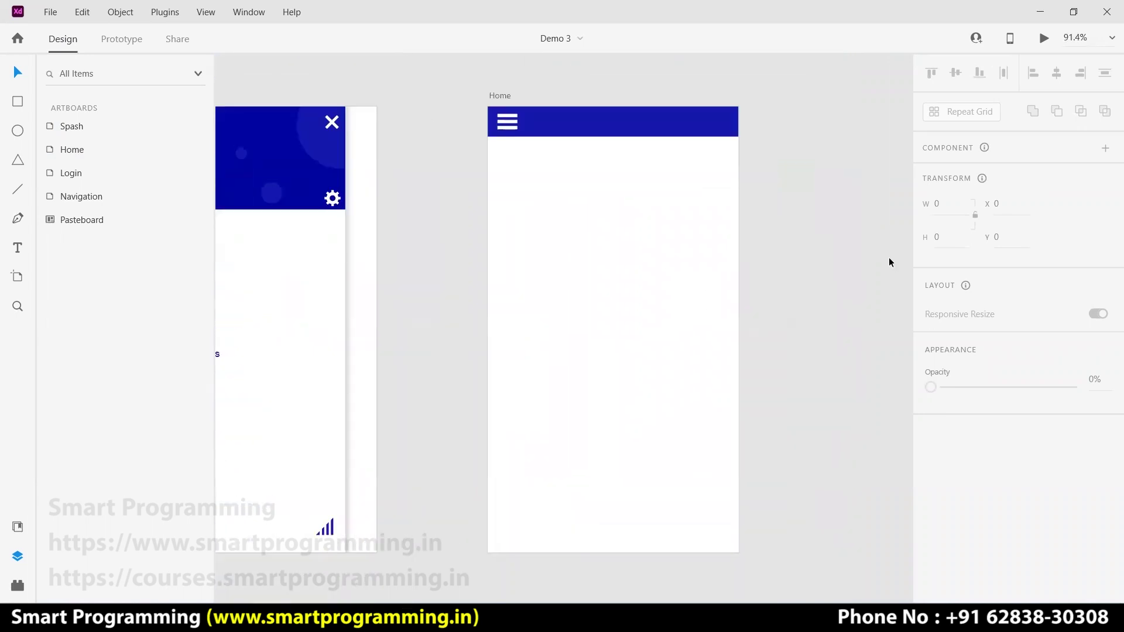
# Draw a borderless circle near the top of Home with a cyan #02E0F0 fill
pyautogui.click(18, 131)
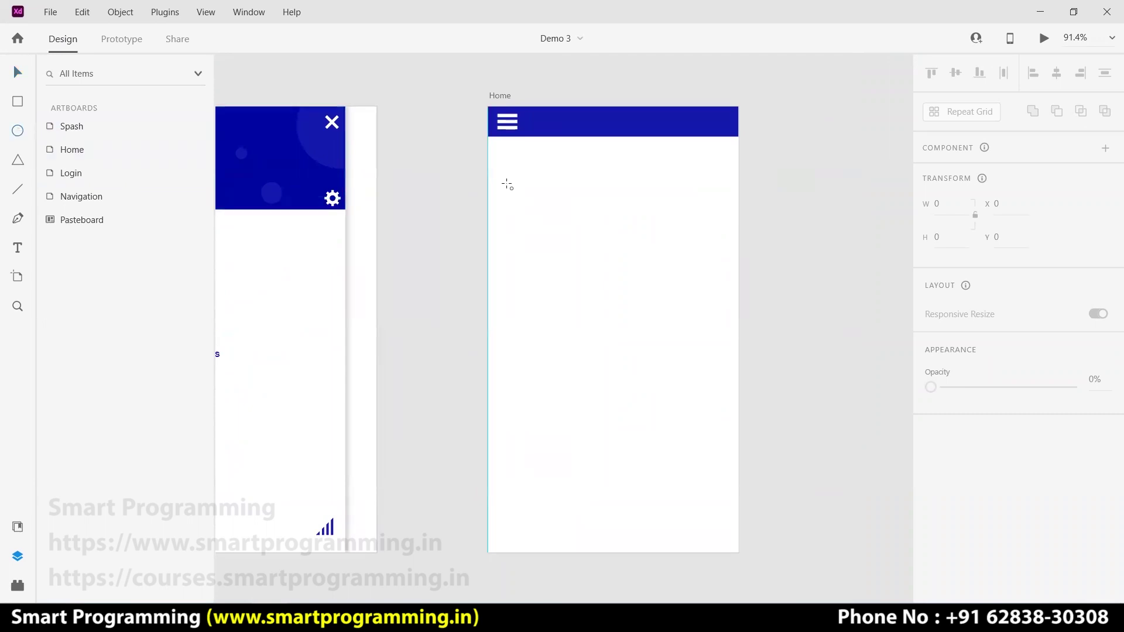
pyautogui.moveTo(507, 166); pyautogui.dragTo(577, 225)
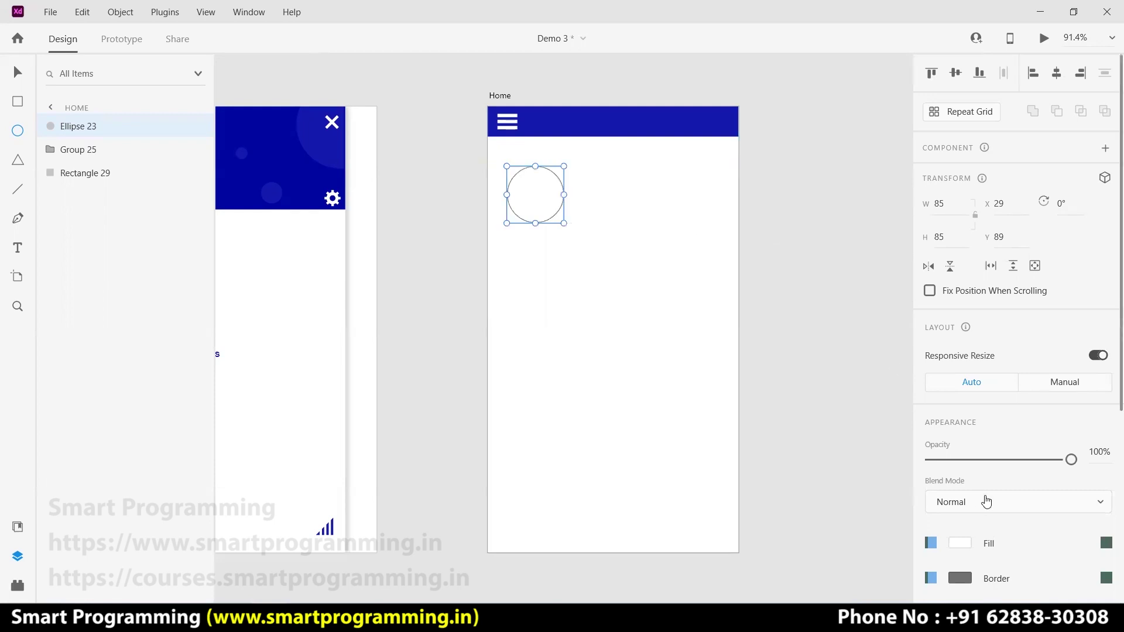
pyautogui.scroll(-3, 961, 408)
pyautogui.click(958, 417)
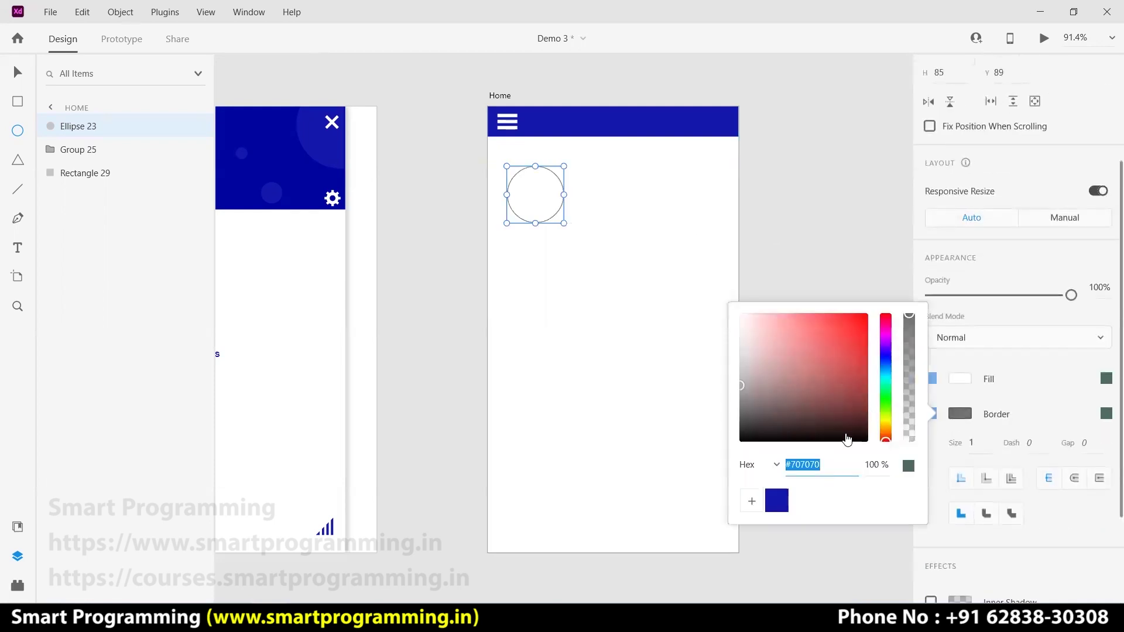
pyautogui.click(932, 414)
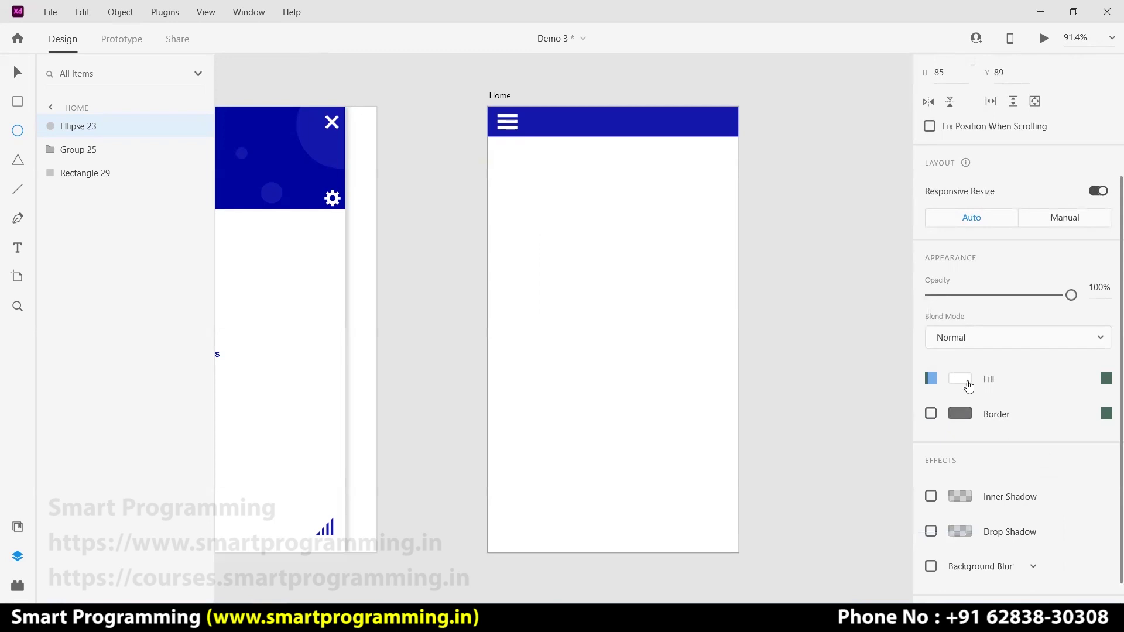
pyautogui.click(960, 380)
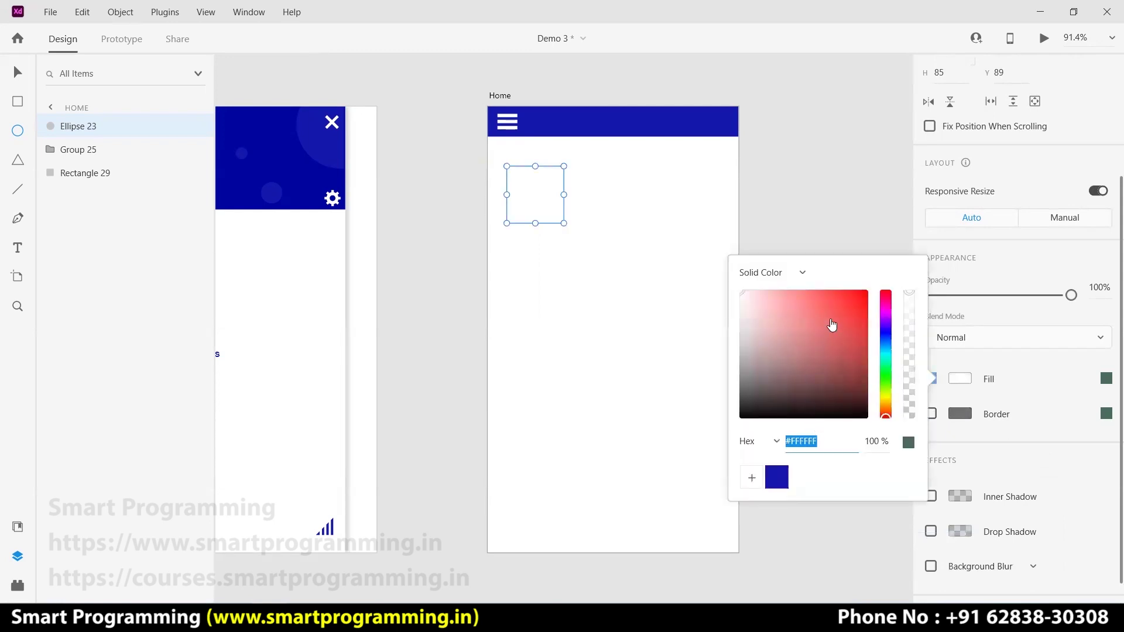
pyautogui.click(886, 353)
pyautogui.click(866, 297)
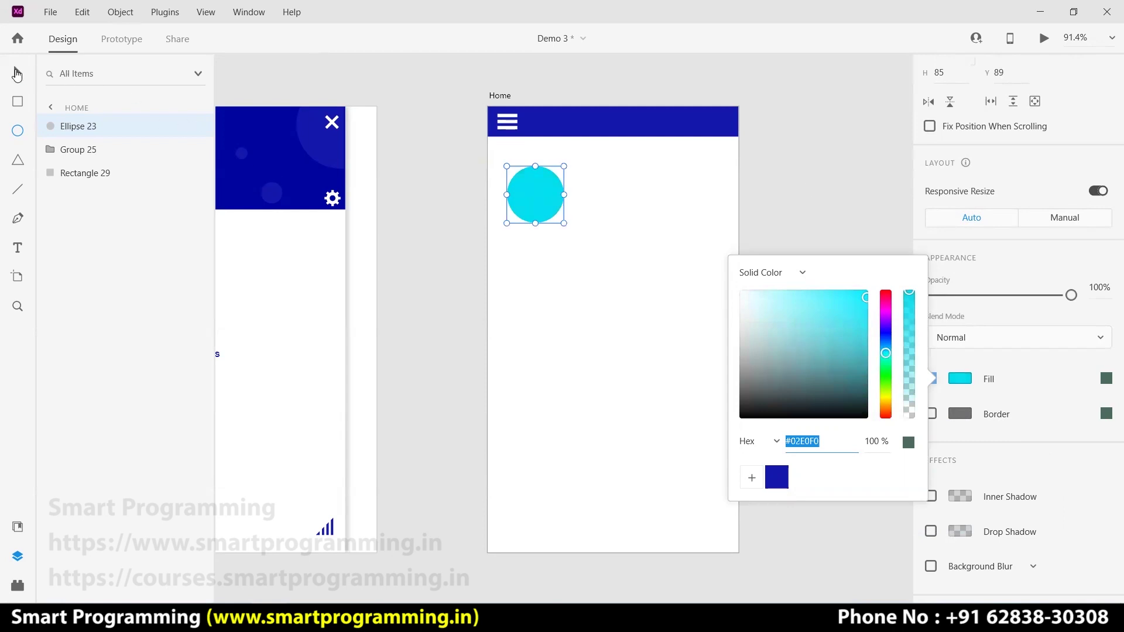
pyautogui.click(18, 72)
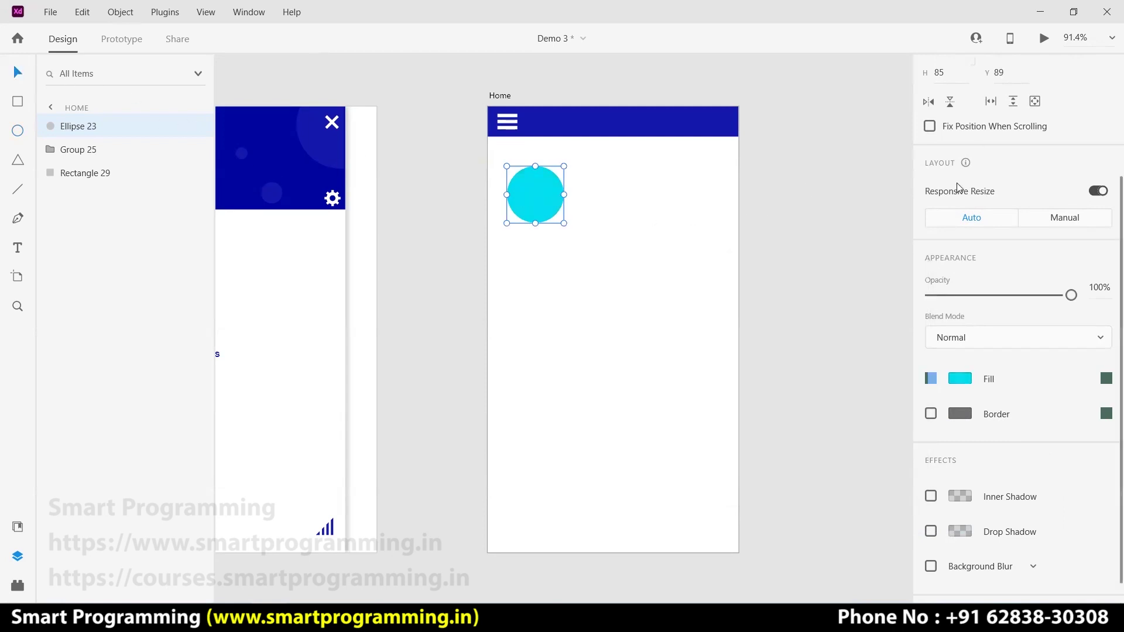
# Turn the circle into a Repeat Grid stretched to 824 wide, showing eight circles
pyautogui.scroll(3, 957, 183)
pyautogui.scroll(2, 956, 183)
pyautogui.click(963, 113)
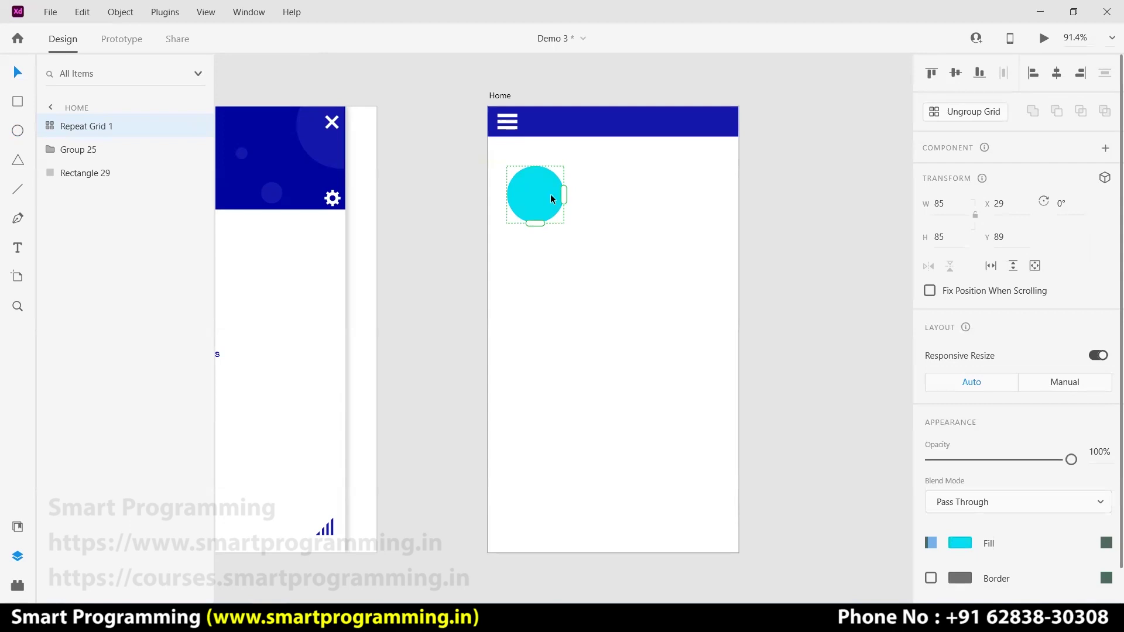
pyautogui.moveTo(564, 195)
pyautogui.mouseDown()
pyautogui.moveTo(872, 210)
pyautogui.moveTo(815, 211)
pyautogui.mouseUp()
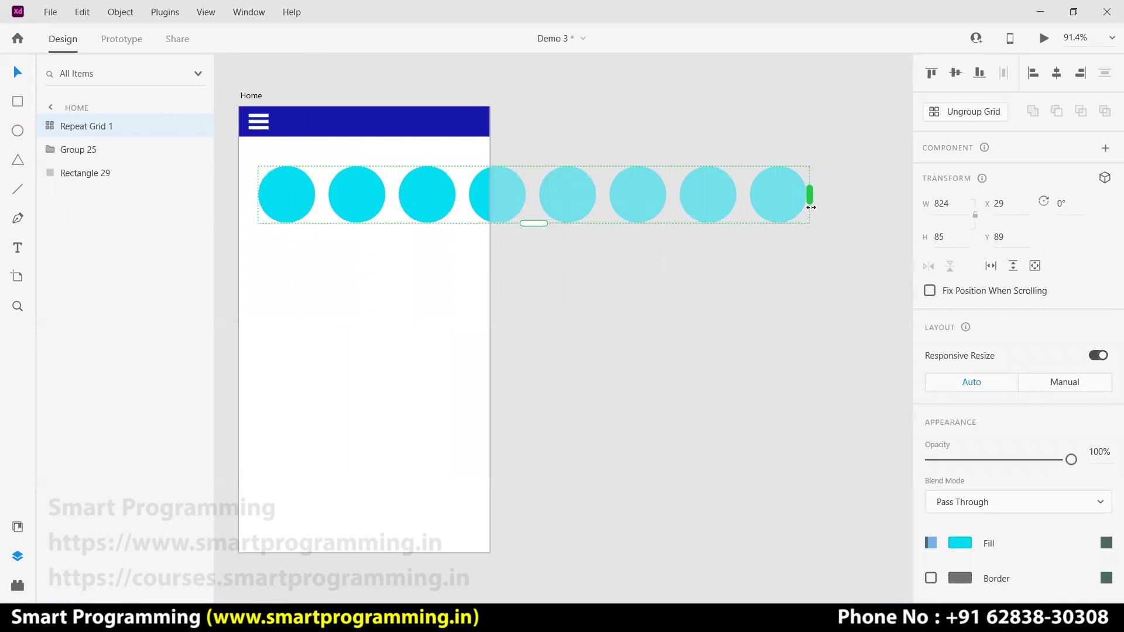
# Draw a borderless square below the circles with a light pink #FCA9FC fill
pyautogui.click(673, 300)
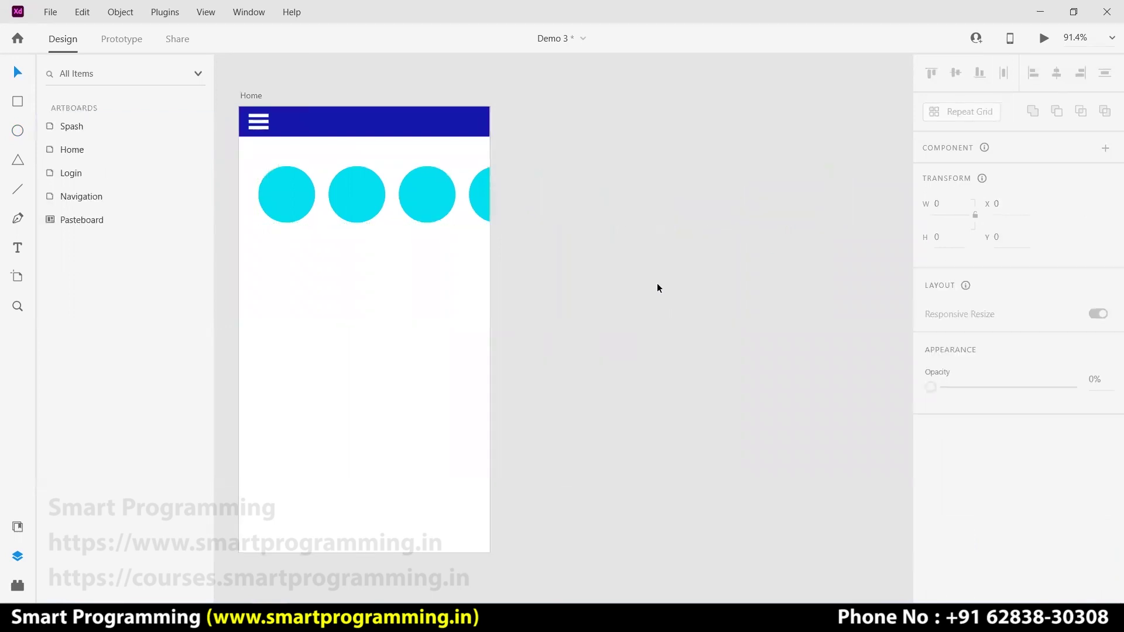
pyautogui.click(17, 102)
pyautogui.moveTo(269, 287)
pyautogui.mouseDown()
pyautogui.moveTo(337, 349)
pyautogui.moveTo(313, 331)
pyautogui.mouseUp()
pyautogui.click(18, 75)
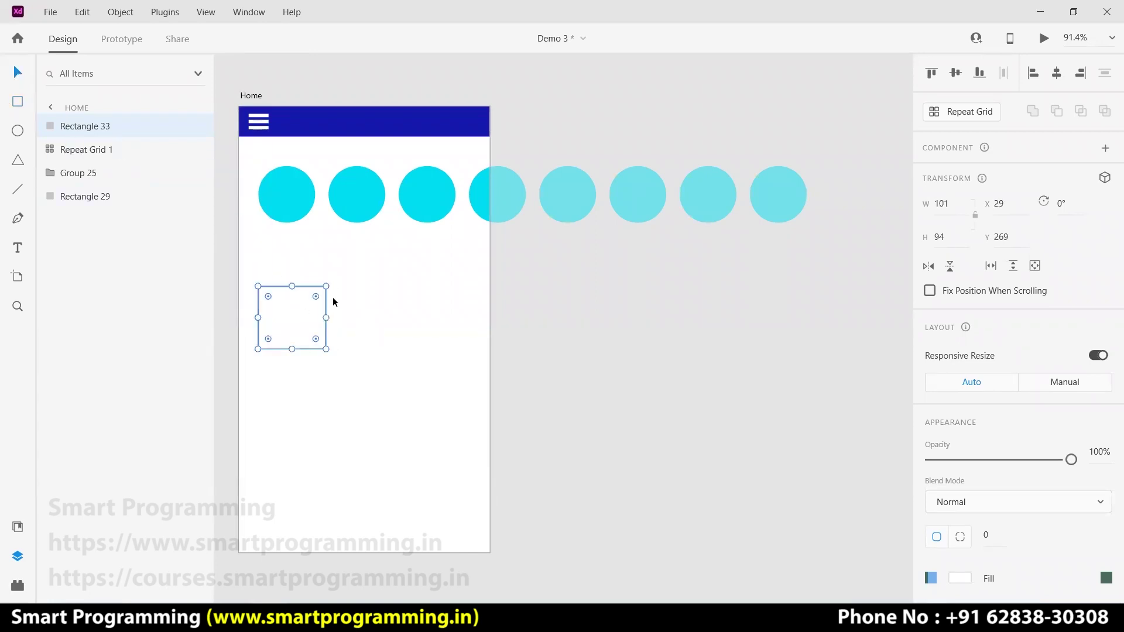
pyautogui.scroll(-5, 996, 457)
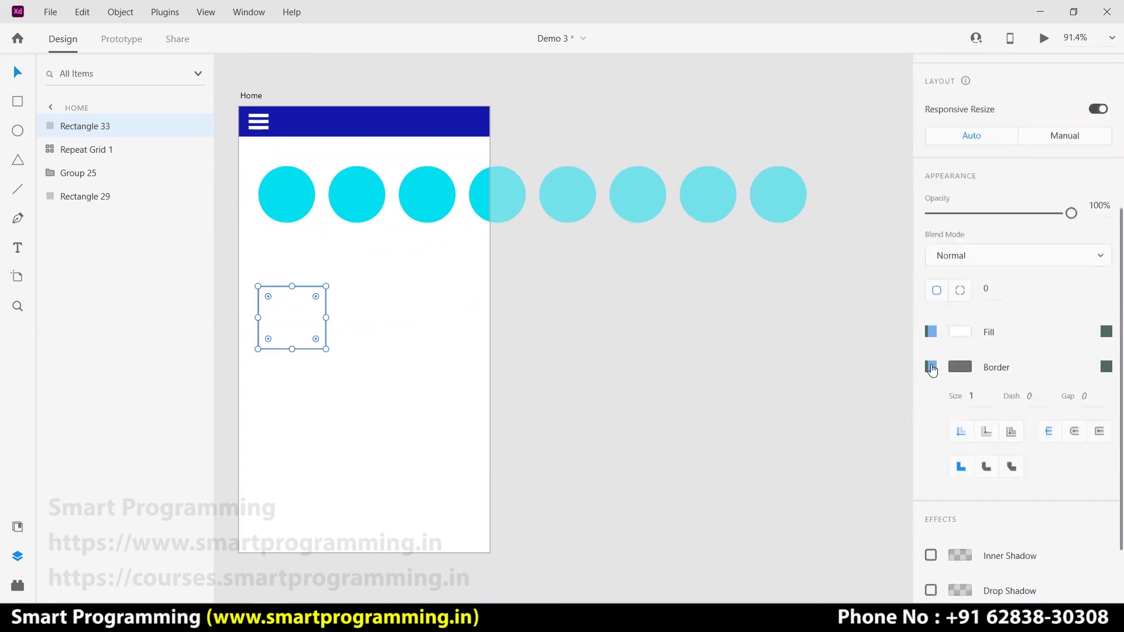
pyautogui.click(932, 369)
pyautogui.click(961, 353)
pyautogui.click(886, 285)
pyautogui.moveTo(825, 294); pyautogui.dragTo(783, 272)
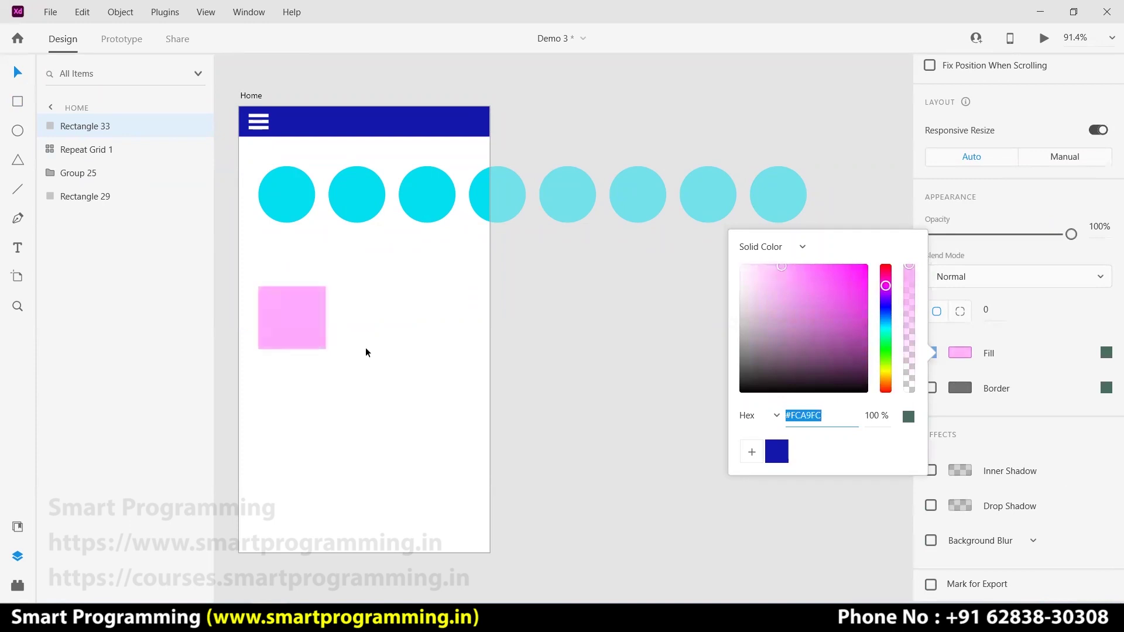
pyautogui.click(311, 312)
# Repeat the pink square rightward as Repeat Grid 2, 595 wide
pyautogui.scroll(4, 931, 117)
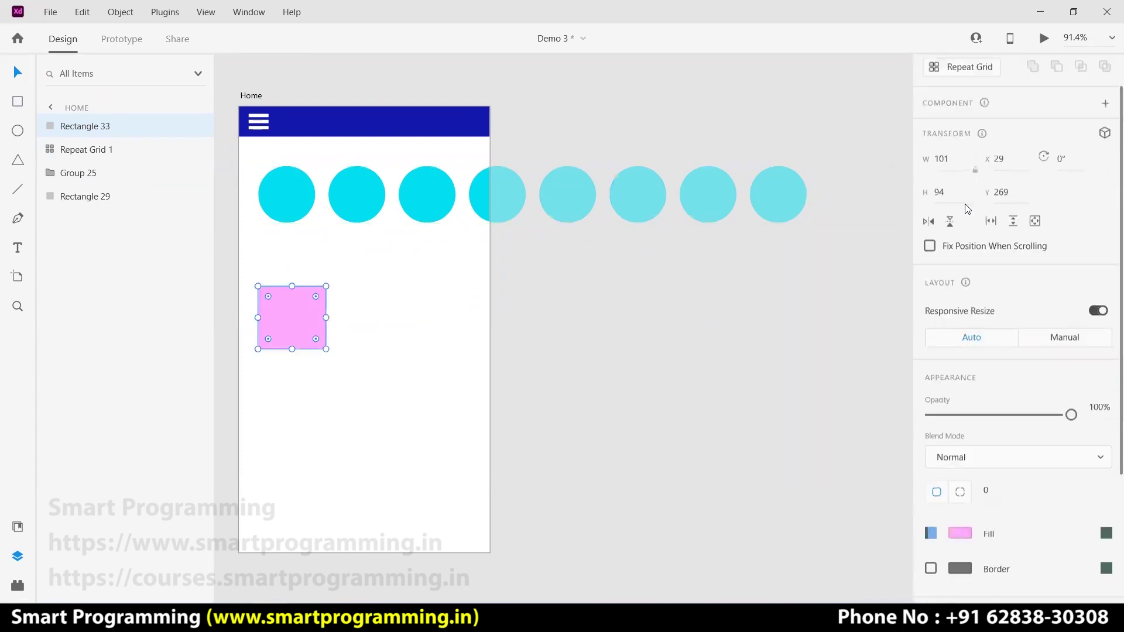
pyautogui.click(954, 113)
pyautogui.moveTo(356, 317)
pyautogui.mouseDown()
pyautogui.moveTo(814, 316)
pyautogui.moveTo(657, 320)
pyautogui.mouseUp()
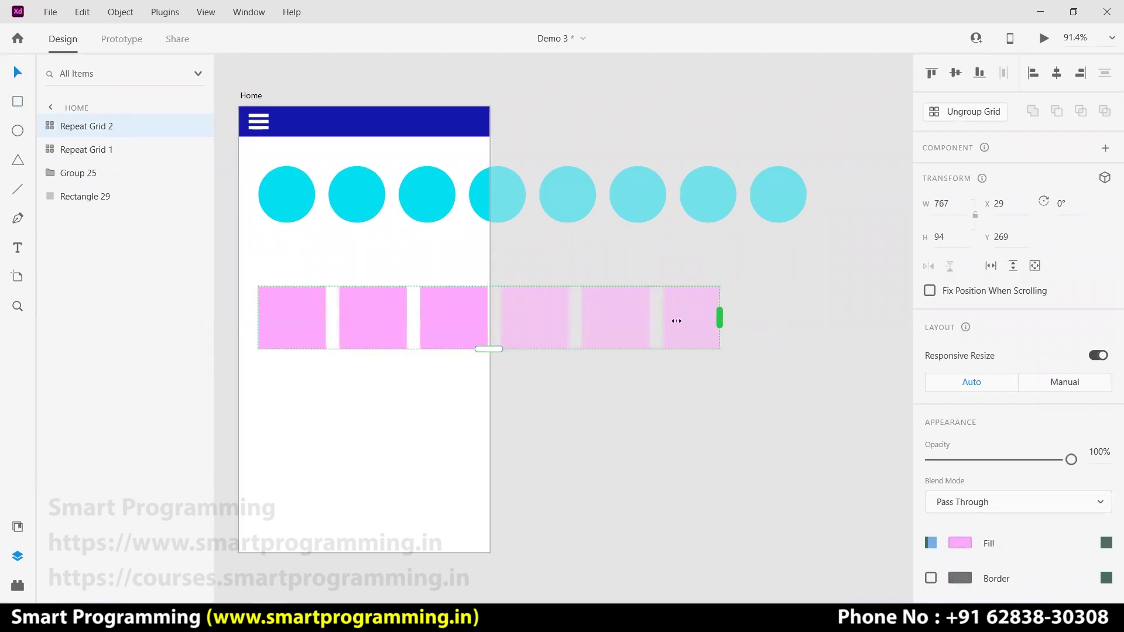
pyautogui.click(678, 422)
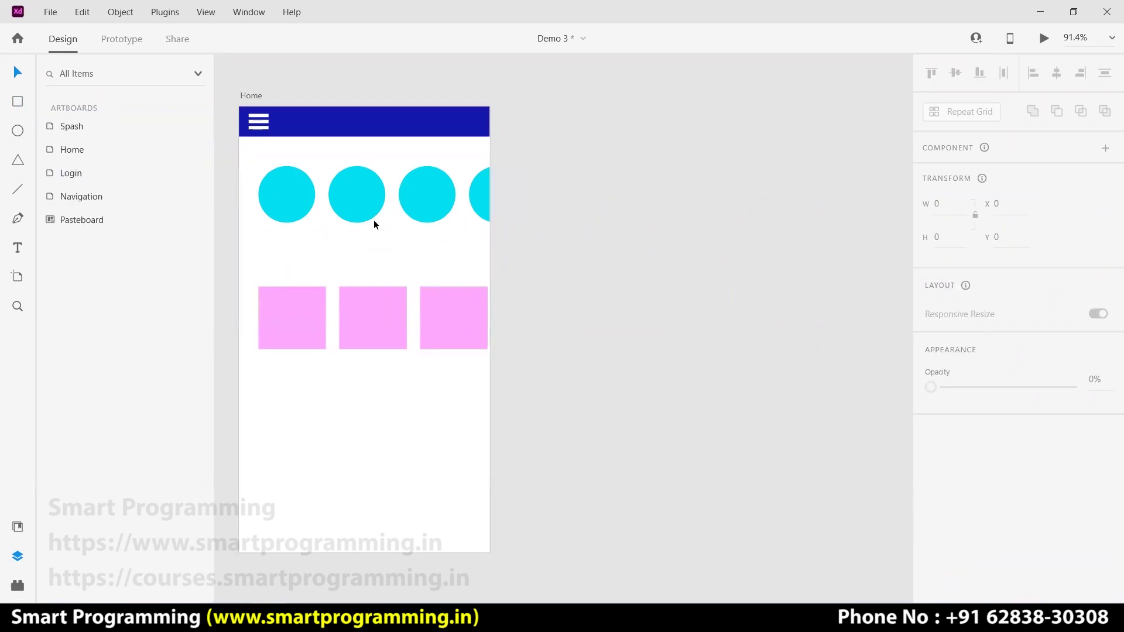
# Ungroup both the pink square and cyan circle repeat grids into separate shapes
pyautogui.click(378, 323)
pyautogui.click(967, 111)
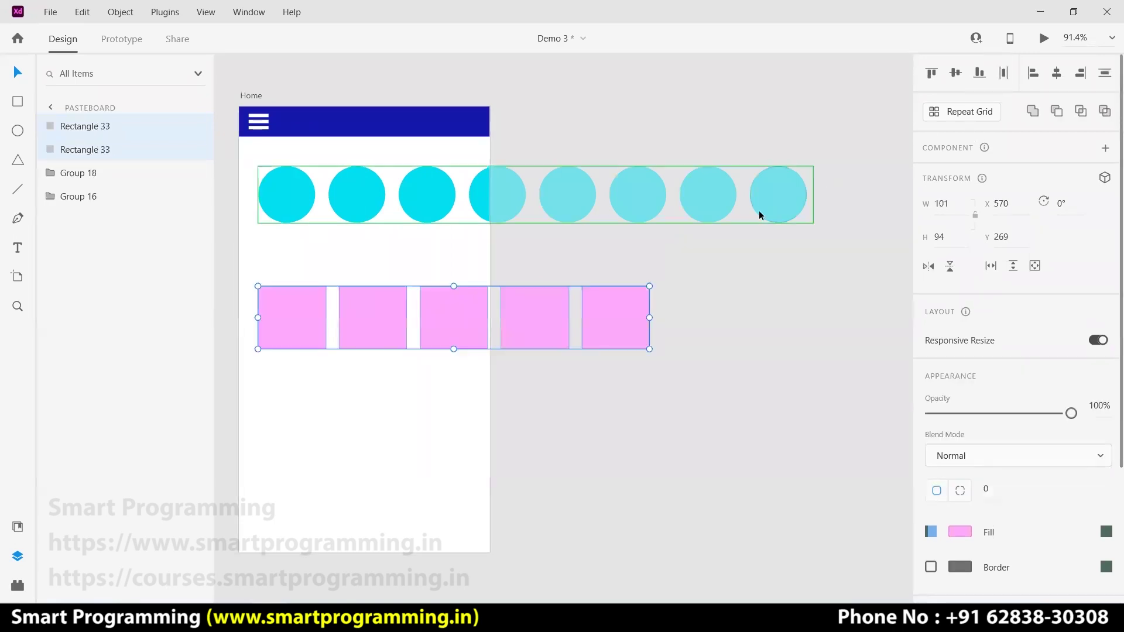
pyautogui.click(699, 206)
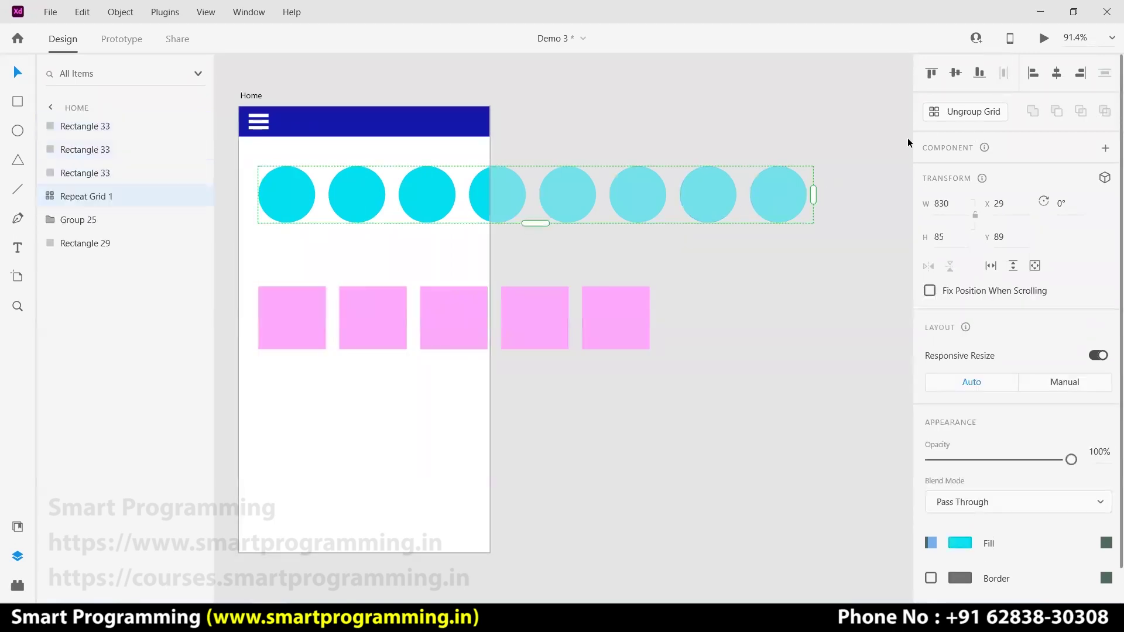
pyautogui.click(974, 113)
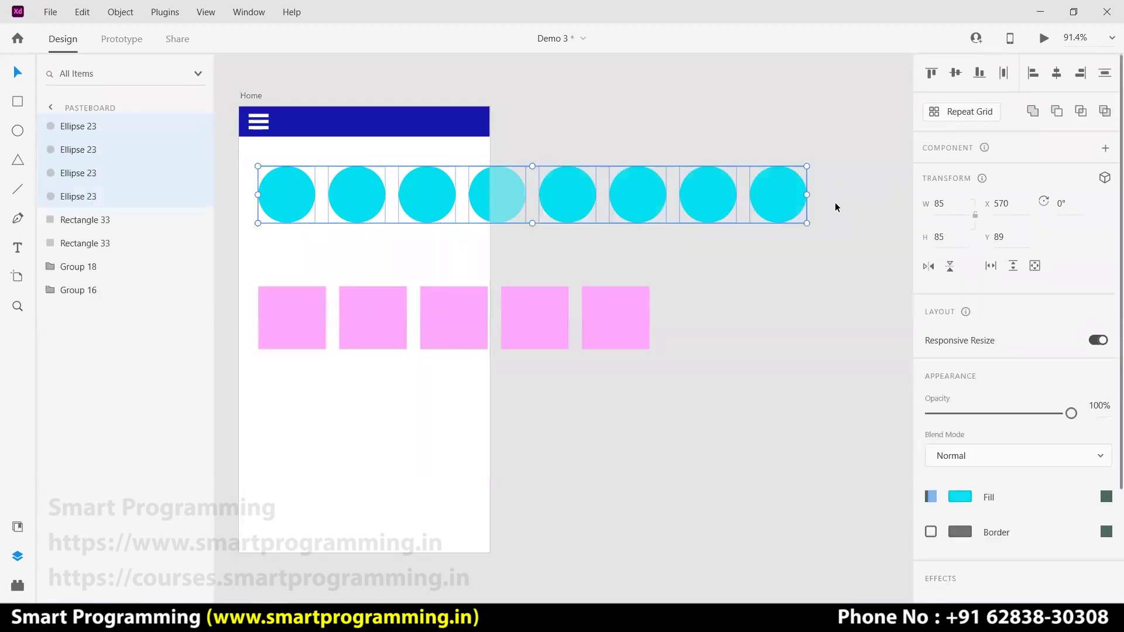
pyautogui.click(739, 267)
# Select the first cyan circle and start a text box inside it
pyautogui.moveTo(831, 227); pyautogui.dragTo(290, 198)
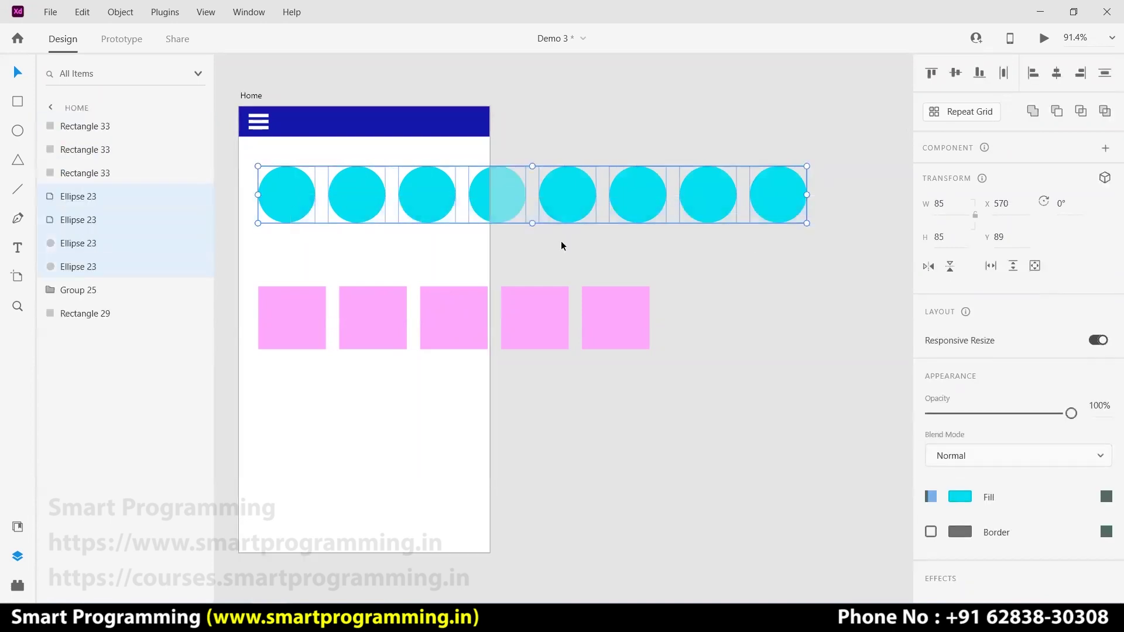
pyautogui.moveTo(842, 188); pyautogui.dragTo(260, 196)
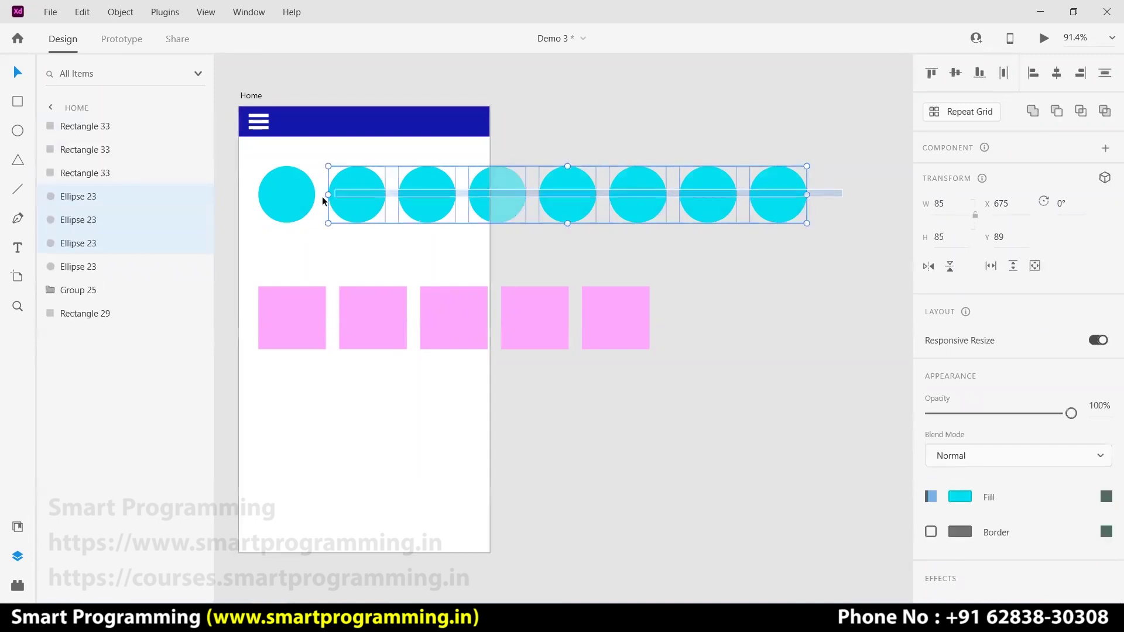
pyautogui.click(770, 301)
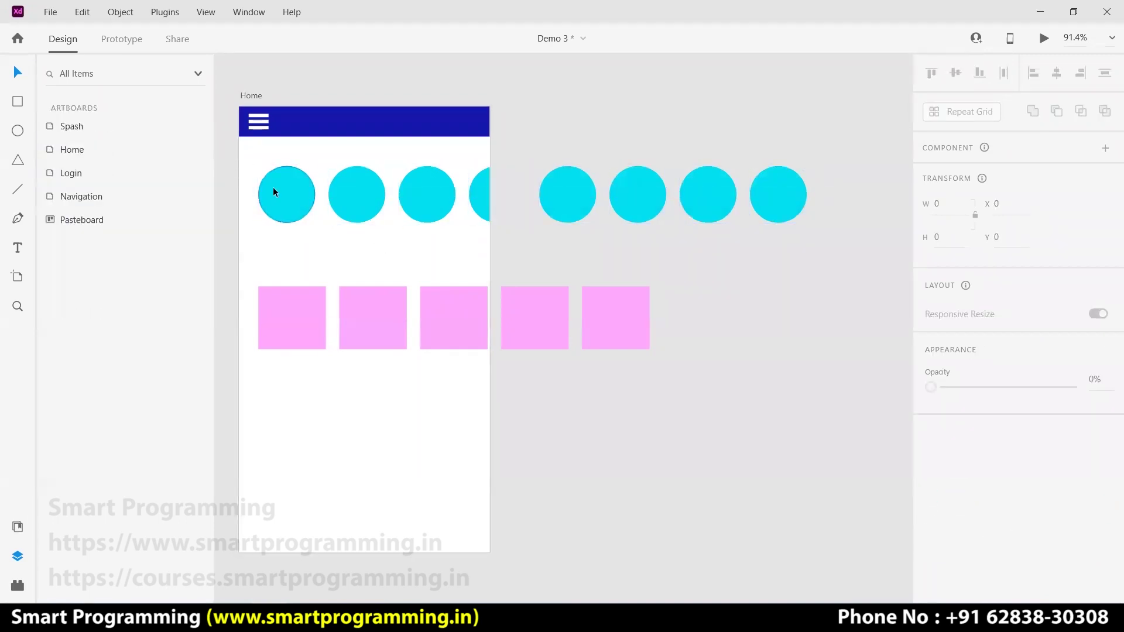
pyautogui.click(273, 191)
pyautogui.click(18, 249)
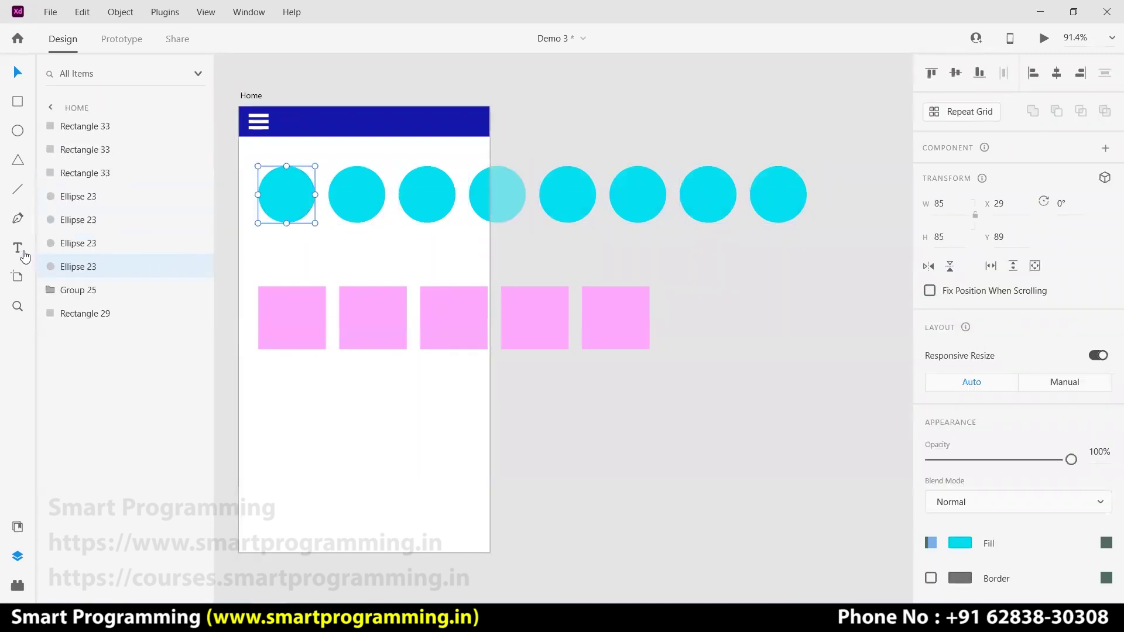
pyautogui.click(282, 196)
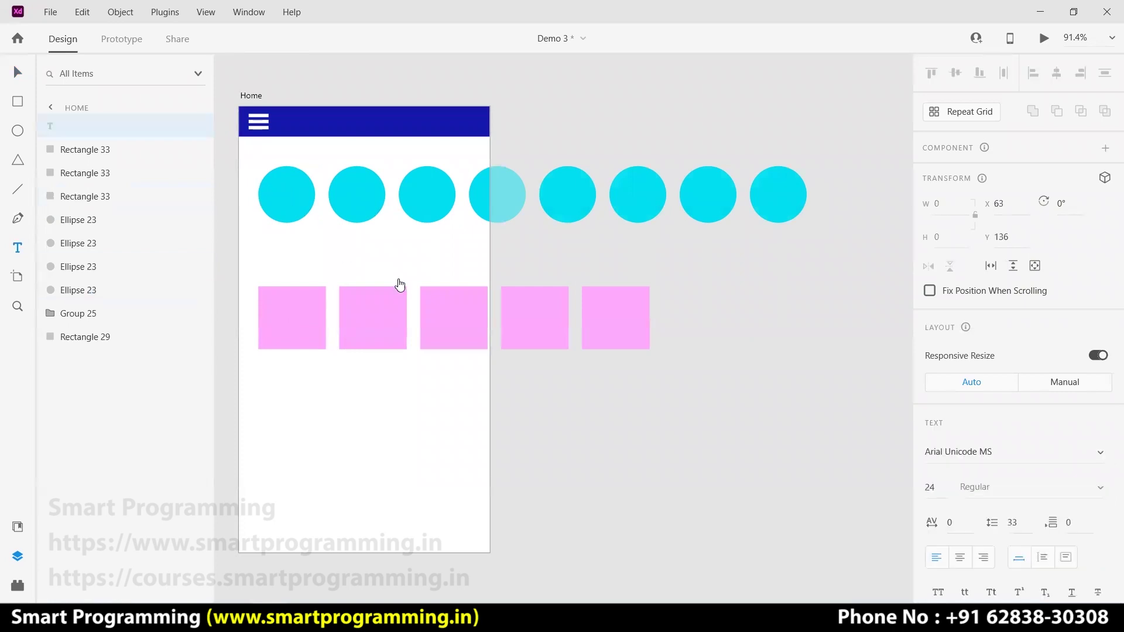
# Label the first circle 1 and the last circle 8, then select the whole circle row
pyautogui.write('1')
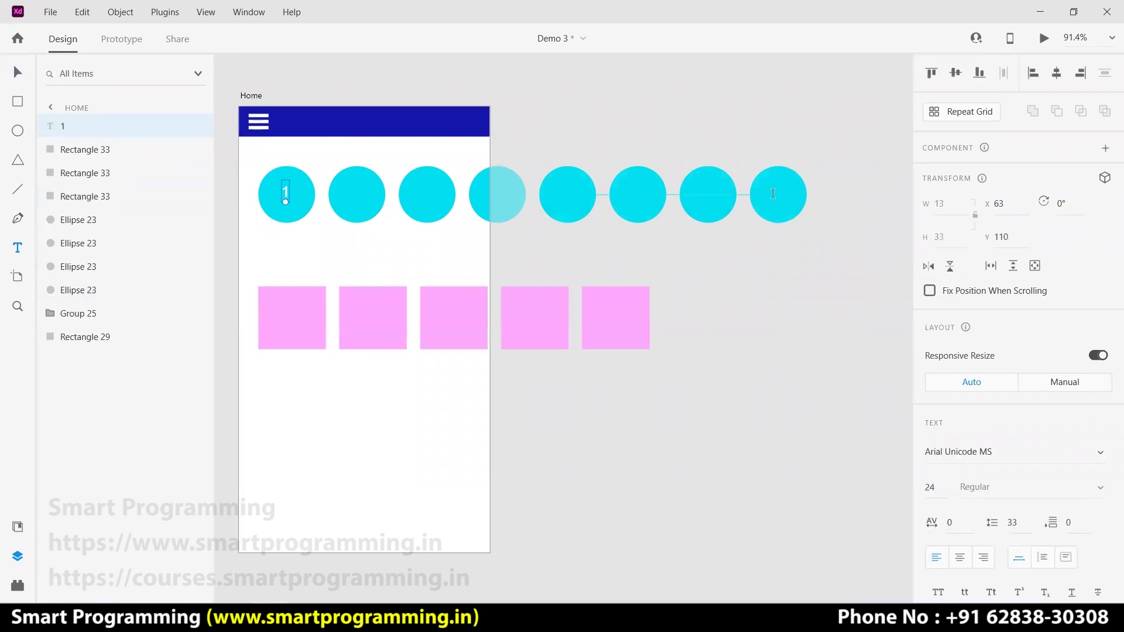
pyautogui.click(774, 194)
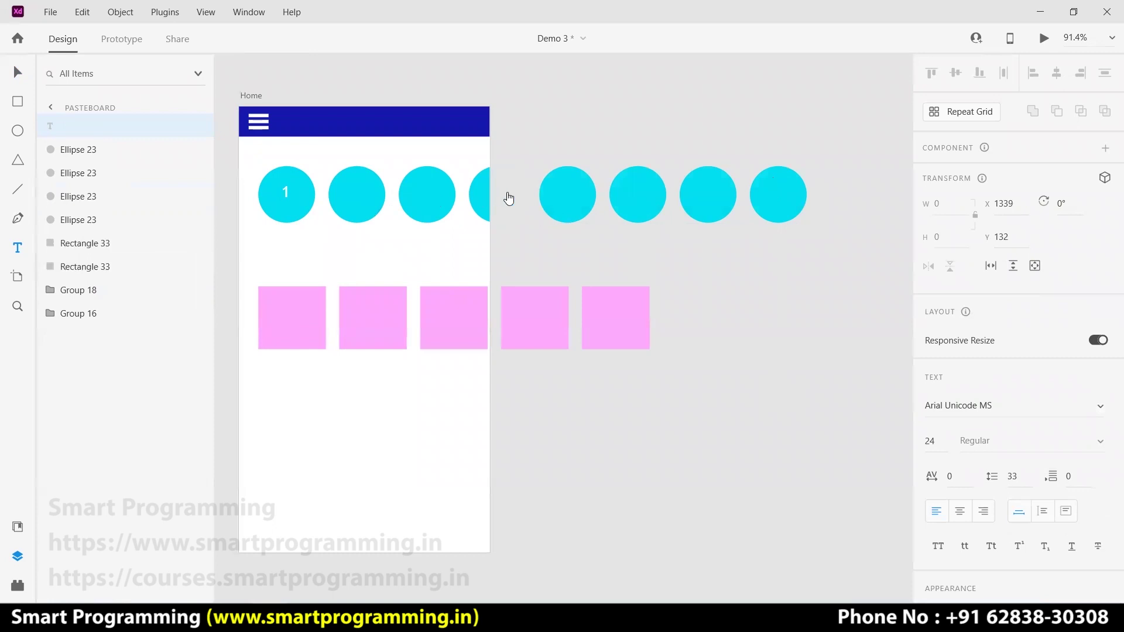
pyautogui.write('8')
pyautogui.click(761, 428)
pyautogui.click(18, 73)
pyautogui.moveTo(843, 205); pyautogui.dragTo(296, 206)
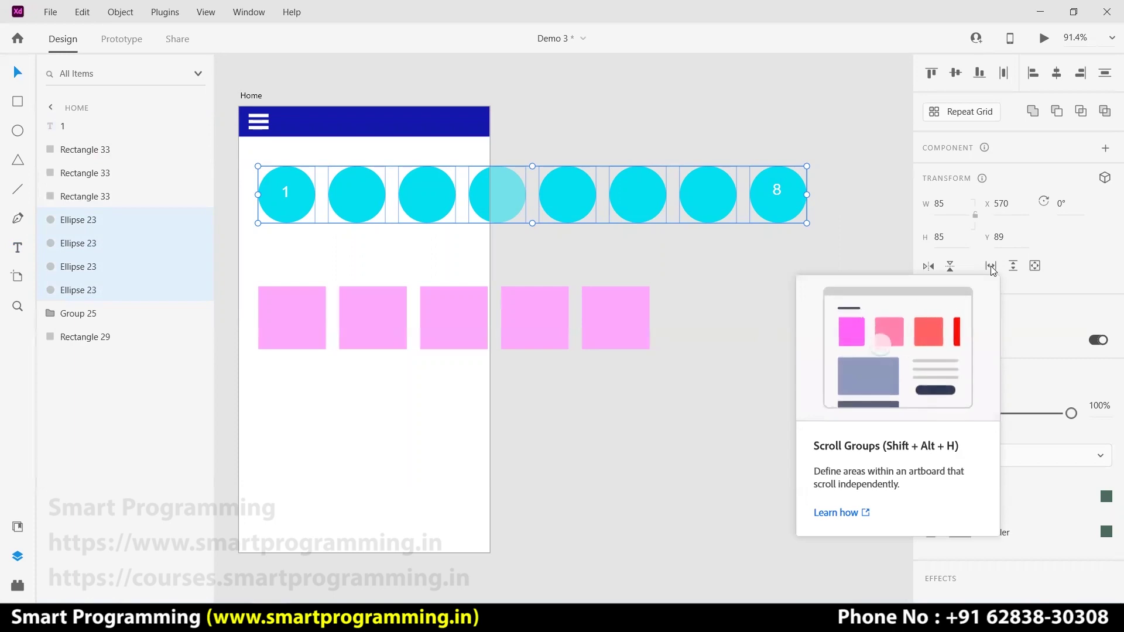
# Make the circle row a horizontal scroll group with its viewport widened to 360 at the artboard edge
pyautogui.click(991, 266)
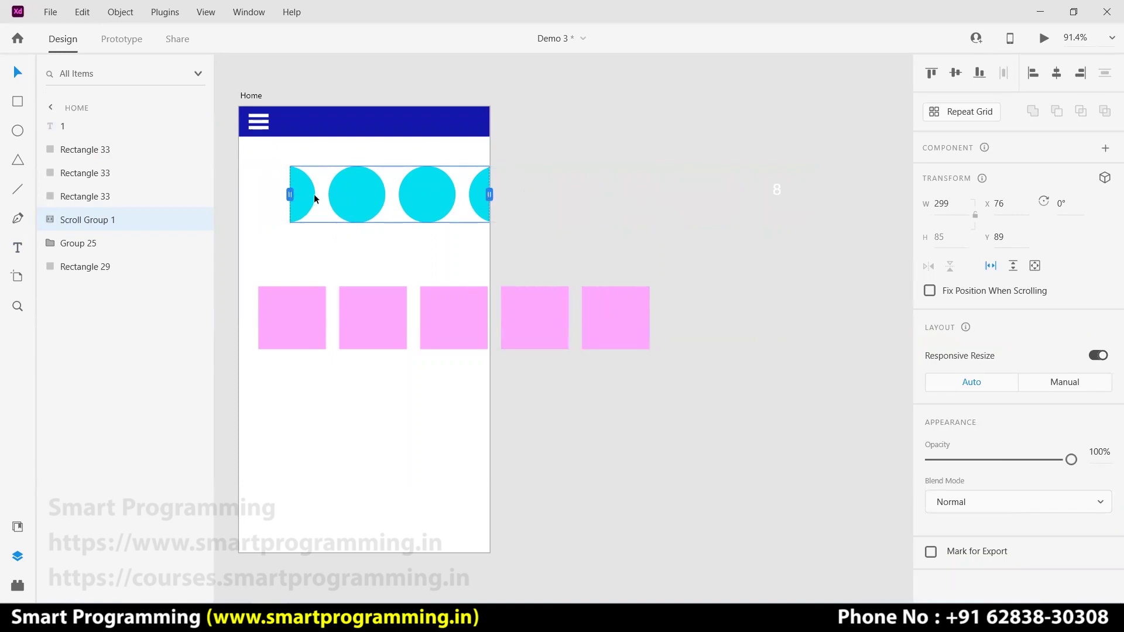
pyautogui.moveTo(290, 194); pyautogui.dragTo(249, 193)
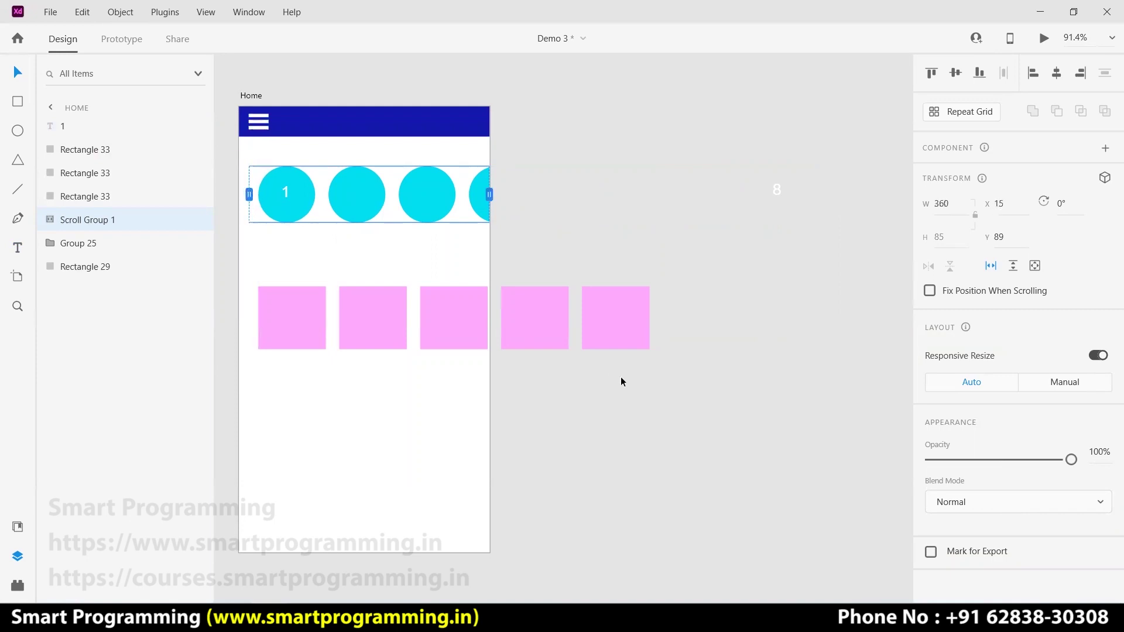
pyautogui.click(584, 381)
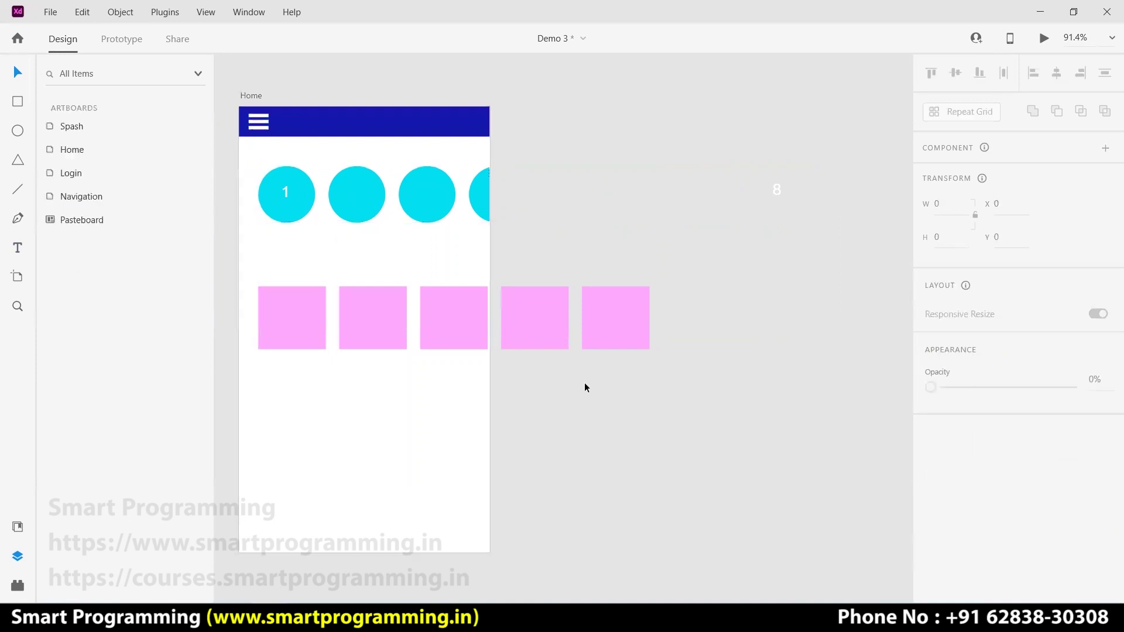
pyautogui.click(1044, 38)
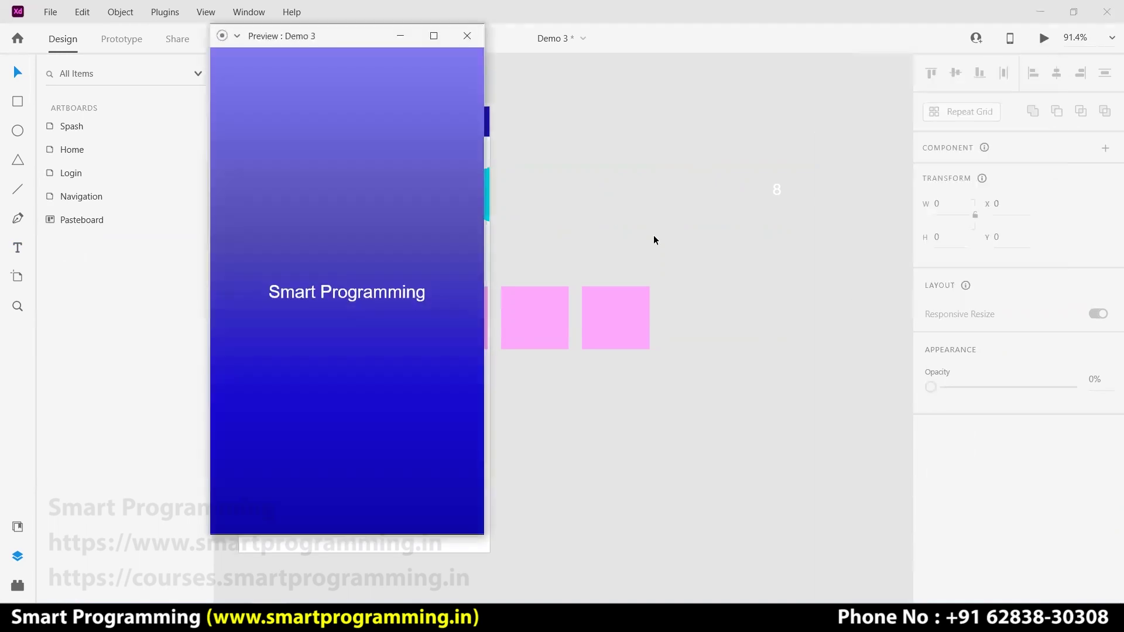
pyautogui.click(368, 267)
pyautogui.click(357, 387)
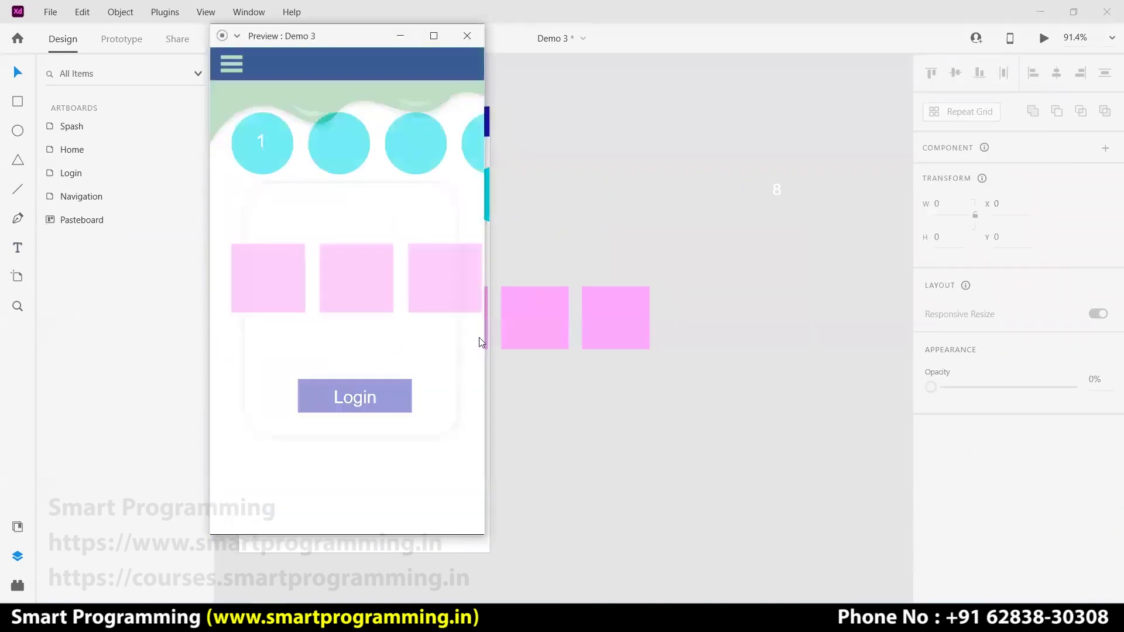
pyautogui.moveTo(422, 159)
pyautogui.mouseDown()
pyautogui.moveTo(409, 146)
pyautogui.moveTo(272, 150)
pyautogui.mouseUp()
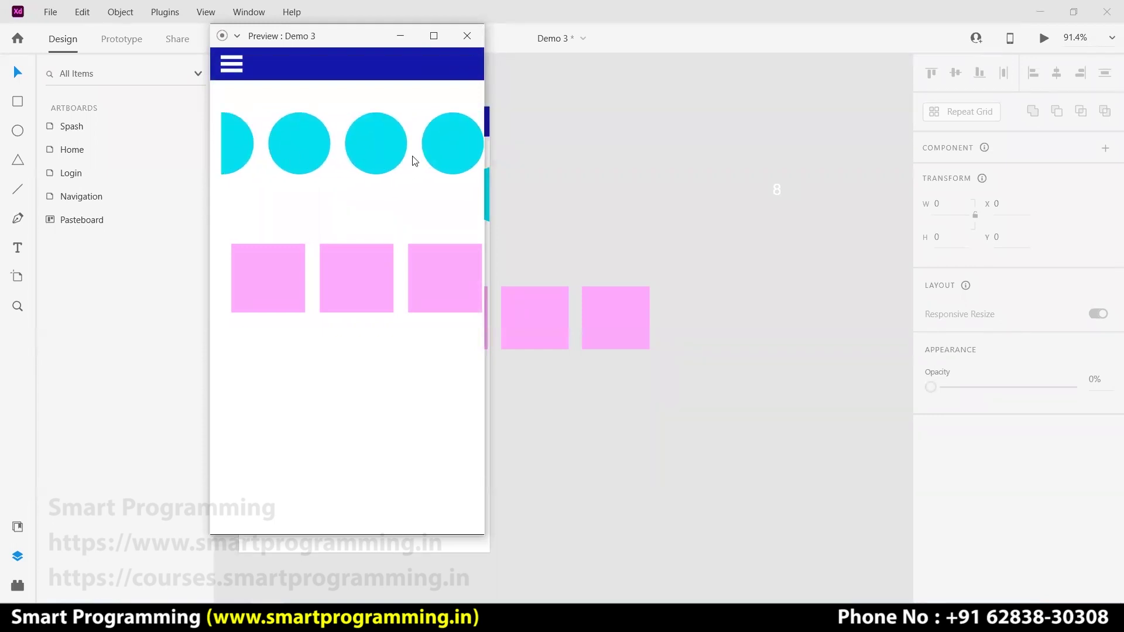
pyautogui.moveTo(355, 154); pyautogui.dragTo(586, 159)
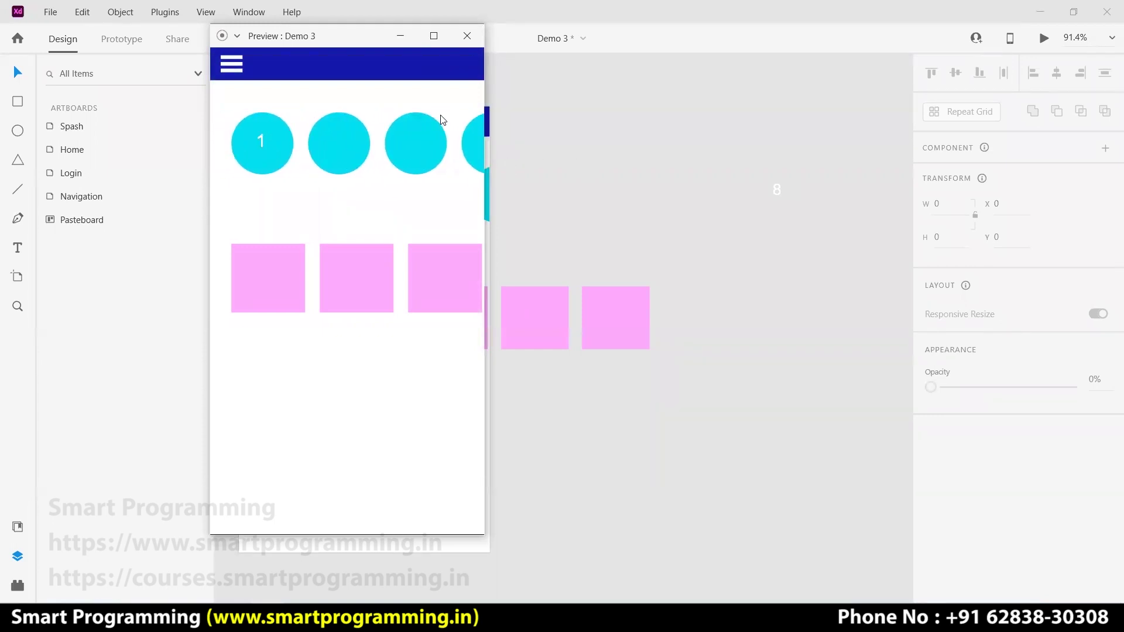
pyautogui.click(467, 38)
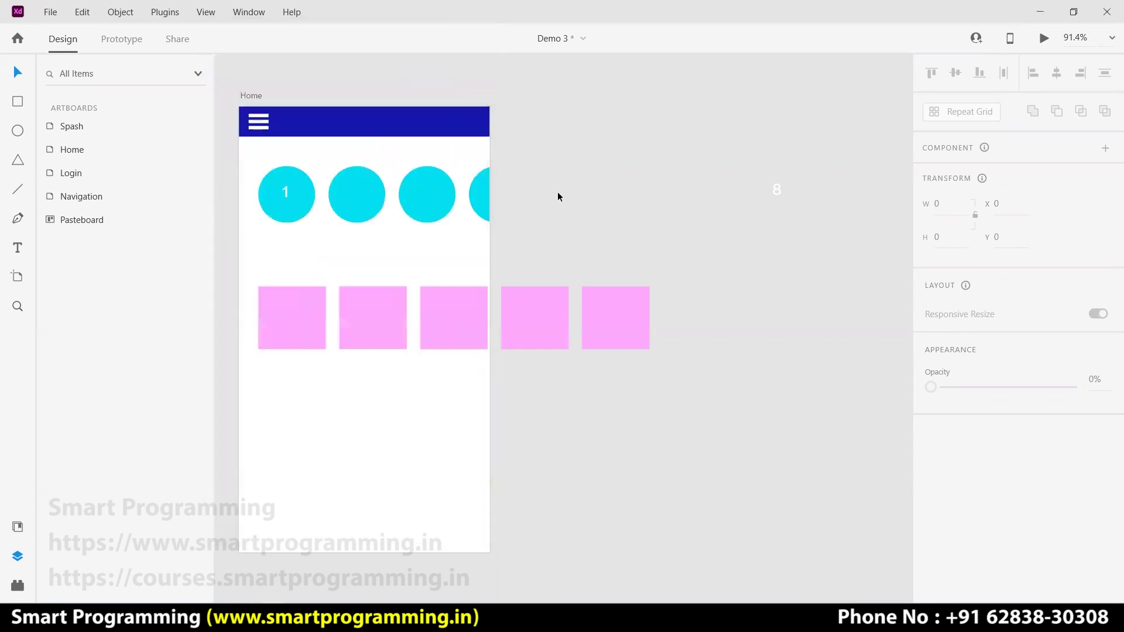
# Open the circle scroll group to inspect its visible area and the 1 label
pyautogui.doubleClick(289, 192)
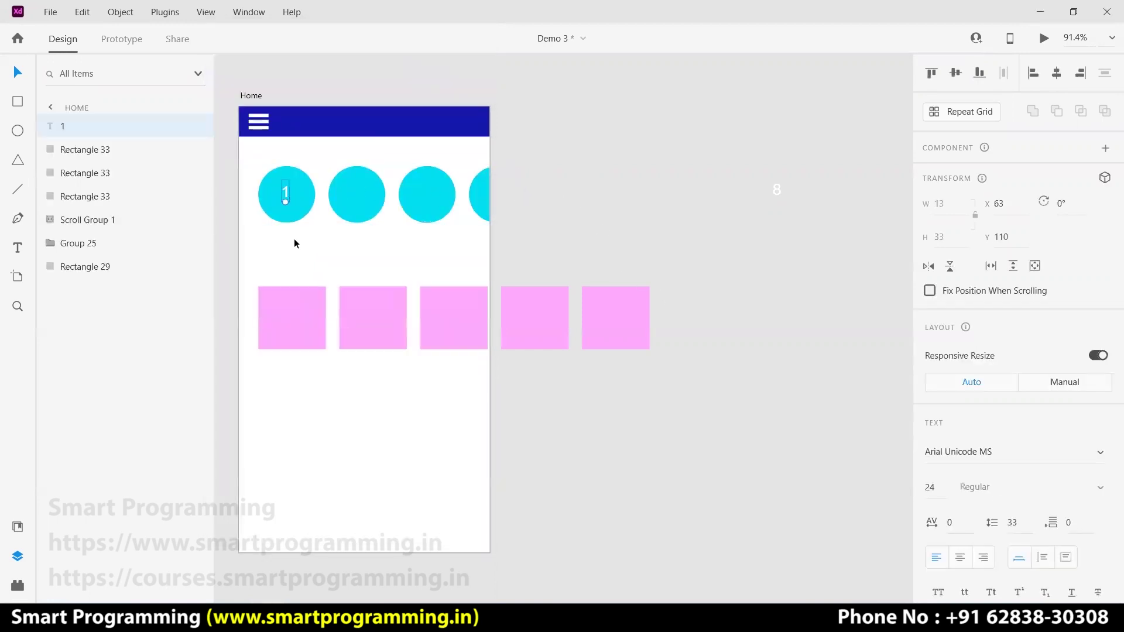
pyautogui.click(282, 205)
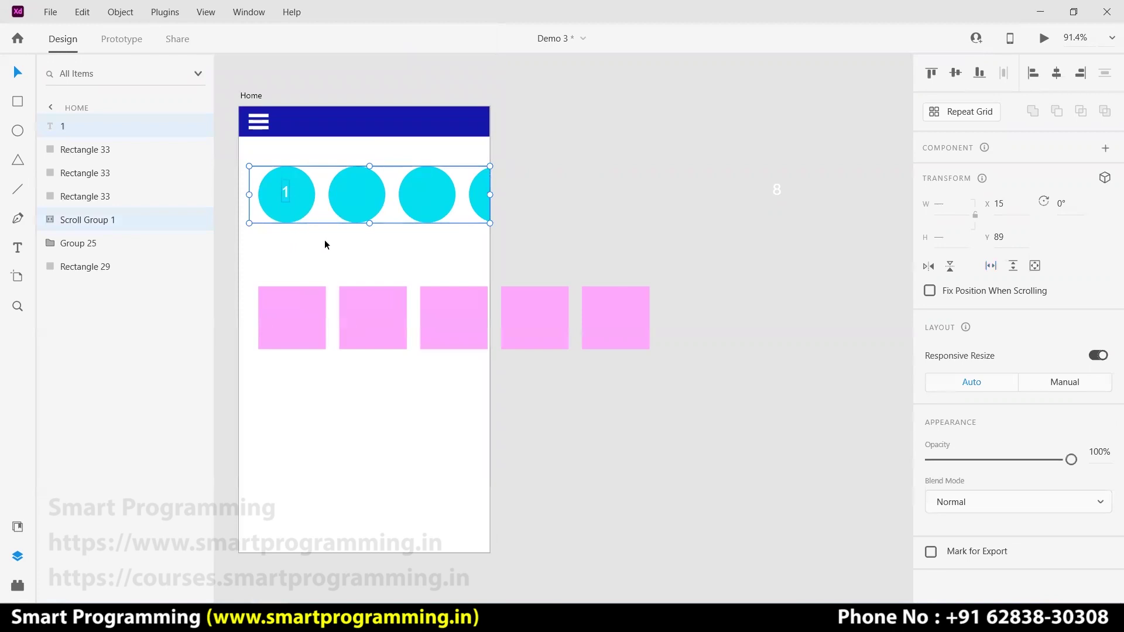
pyautogui.click(324, 241)
pyautogui.doubleClick(299, 199)
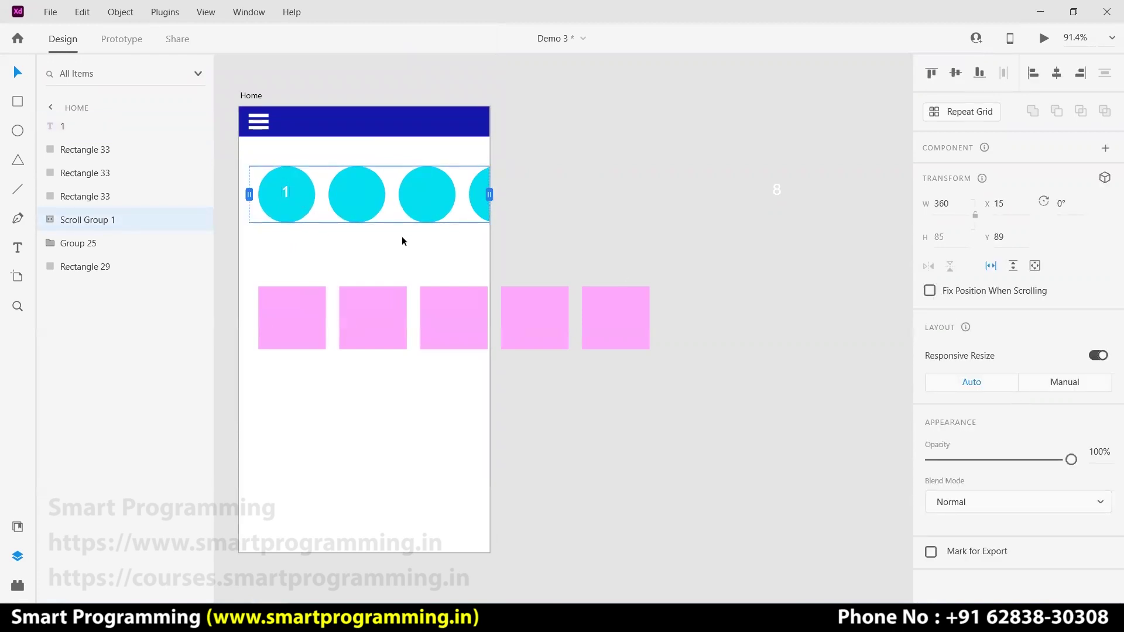
pyautogui.click(286, 199)
pyautogui.doubleClick(286, 193)
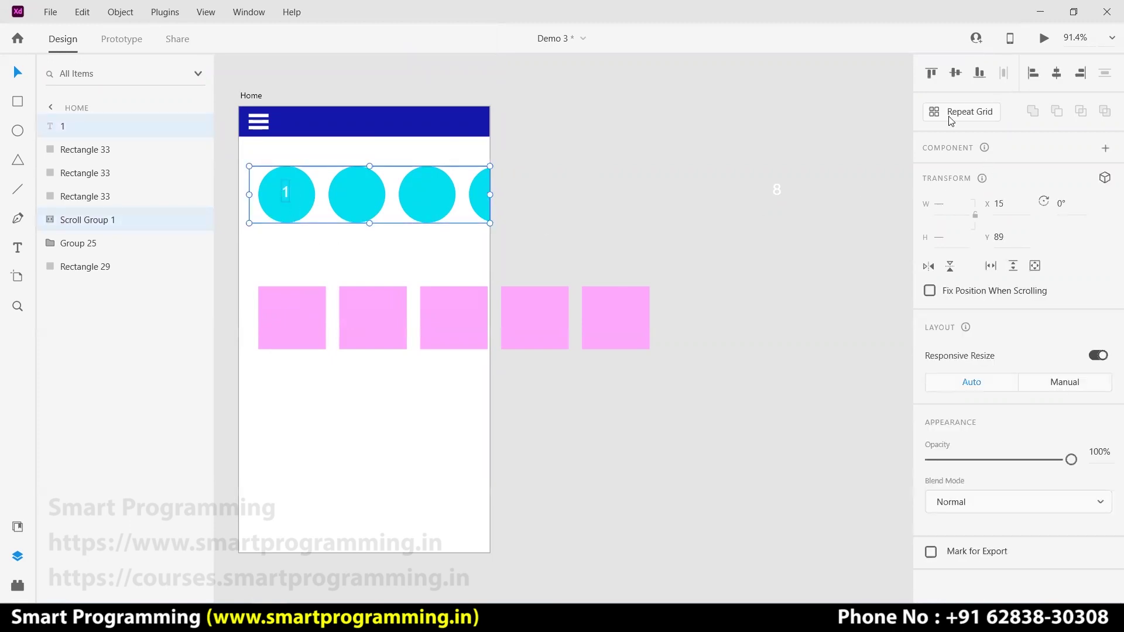
pyautogui.scroll(3, 410, 223)
pyautogui.click(475, 347)
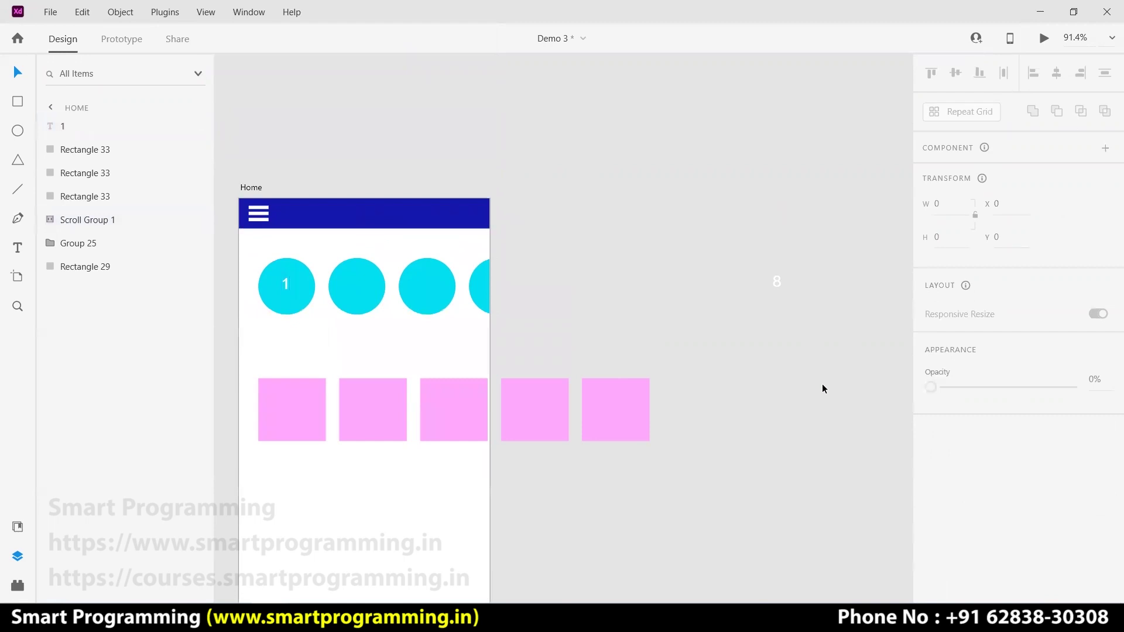
# Group circle 1 and circle 8 each with their number labels
pyautogui.click(326, 300)
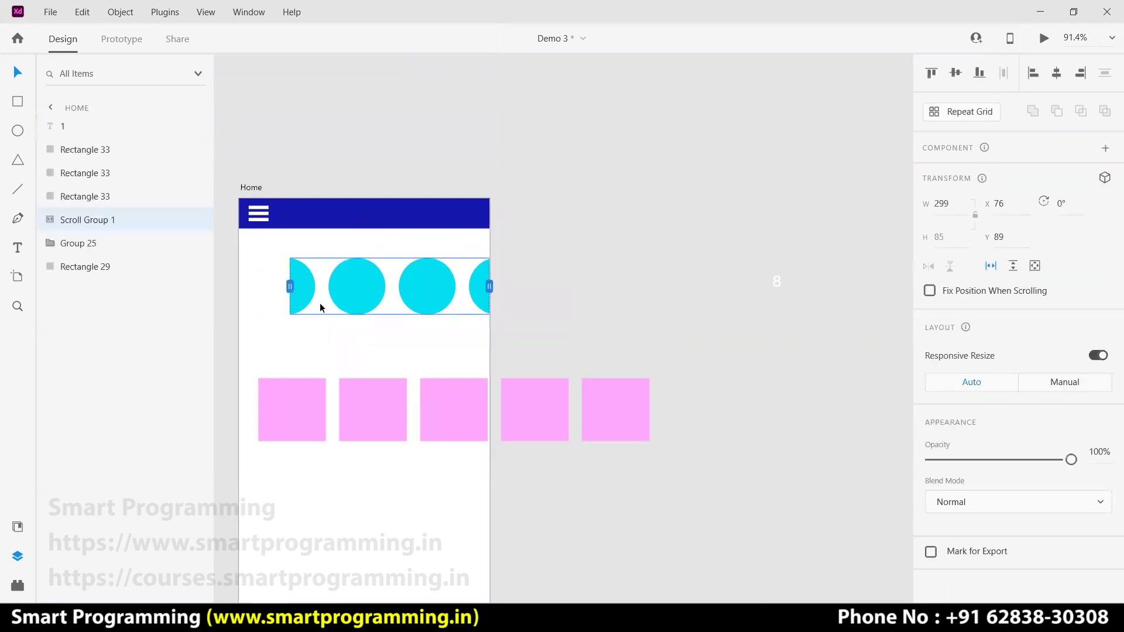
pyautogui.doubleClick(320, 304)
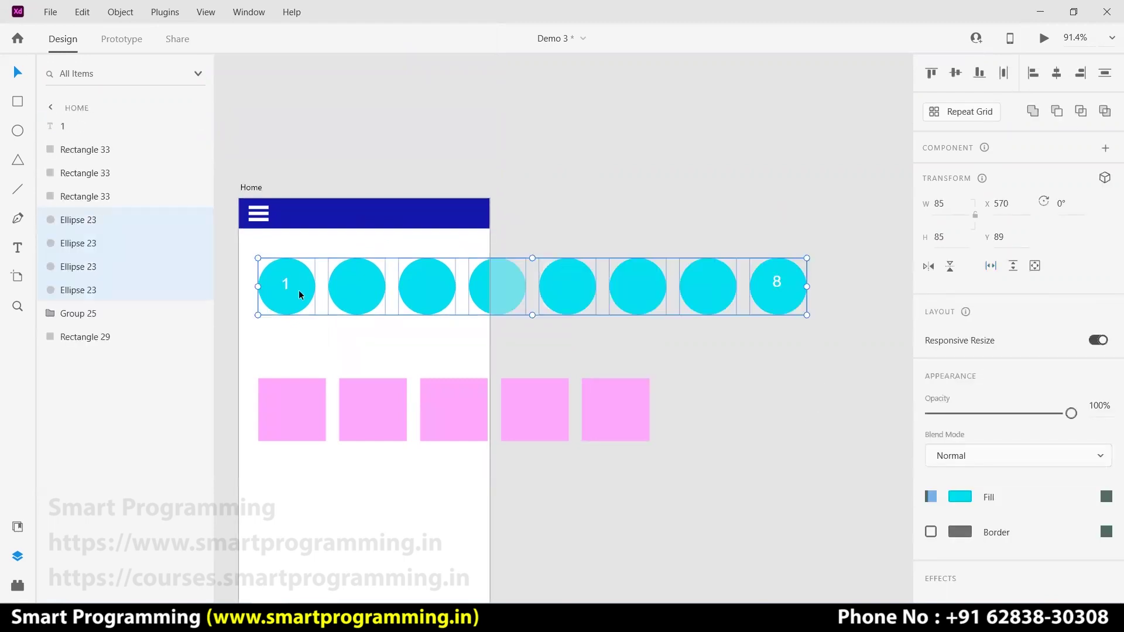
pyautogui.click(290, 329)
pyautogui.moveTo(290, 331); pyautogui.dragTo(286, 287)
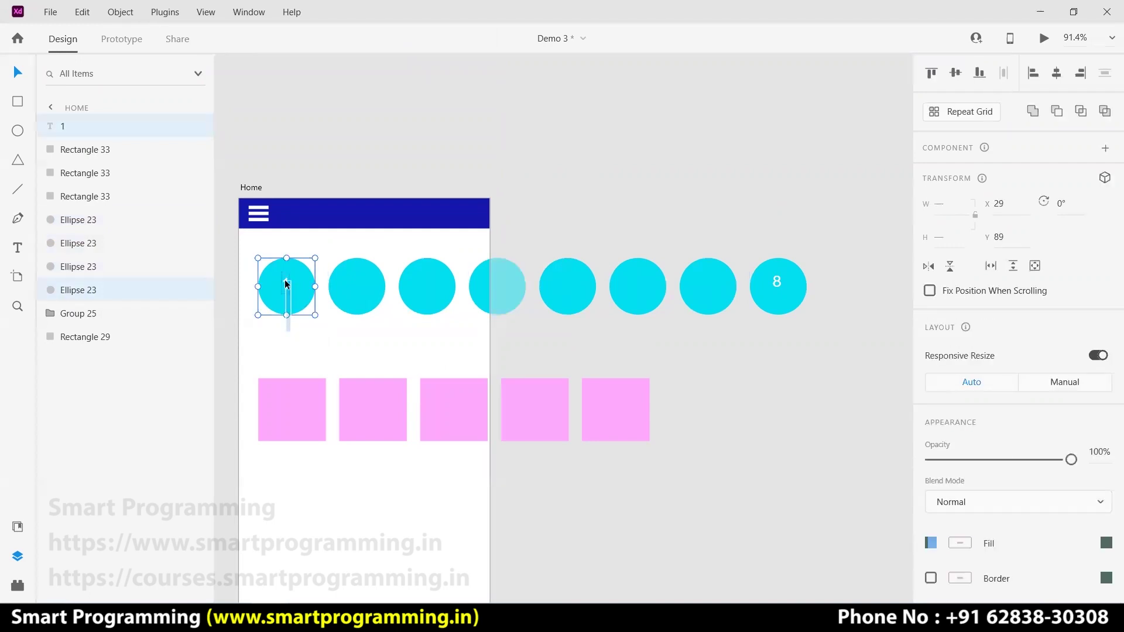
pyautogui.hotkey('ctrl', 'g')
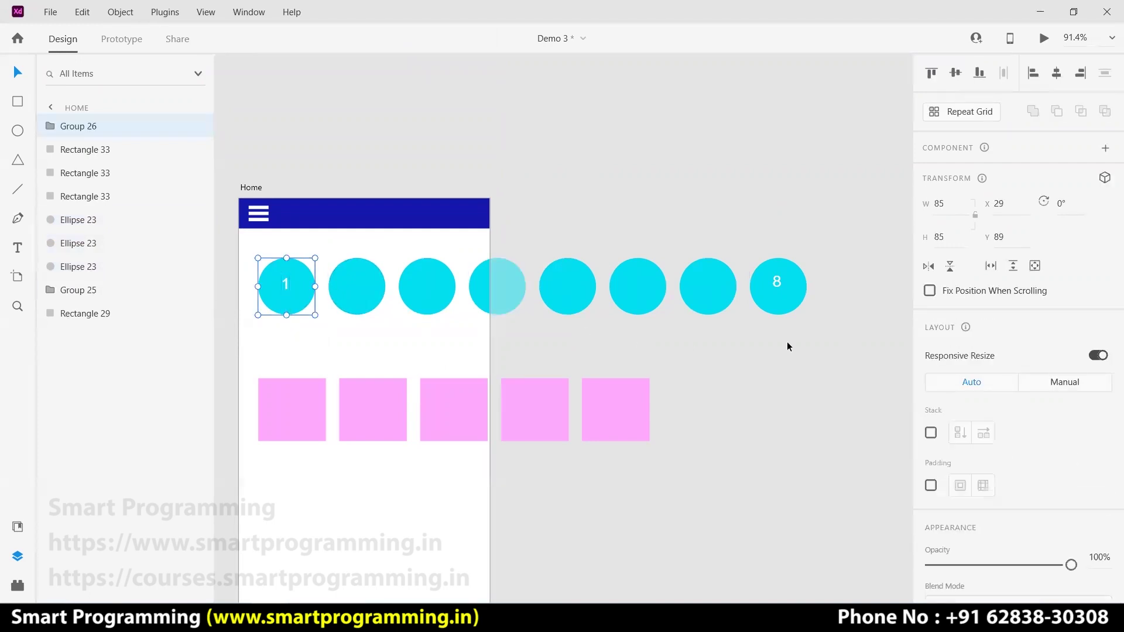
pyautogui.moveTo(787, 345); pyautogui.dragTo(777, 284)
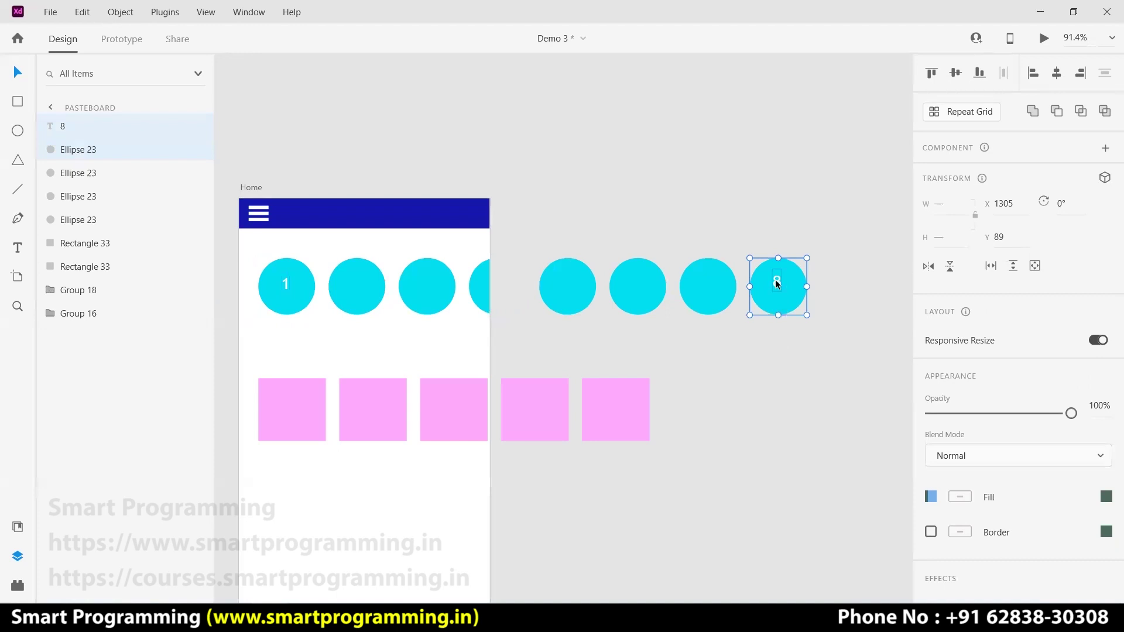
pyautogui.hotkey('ctrl', 'g')
pyautogui.click(407, 339)
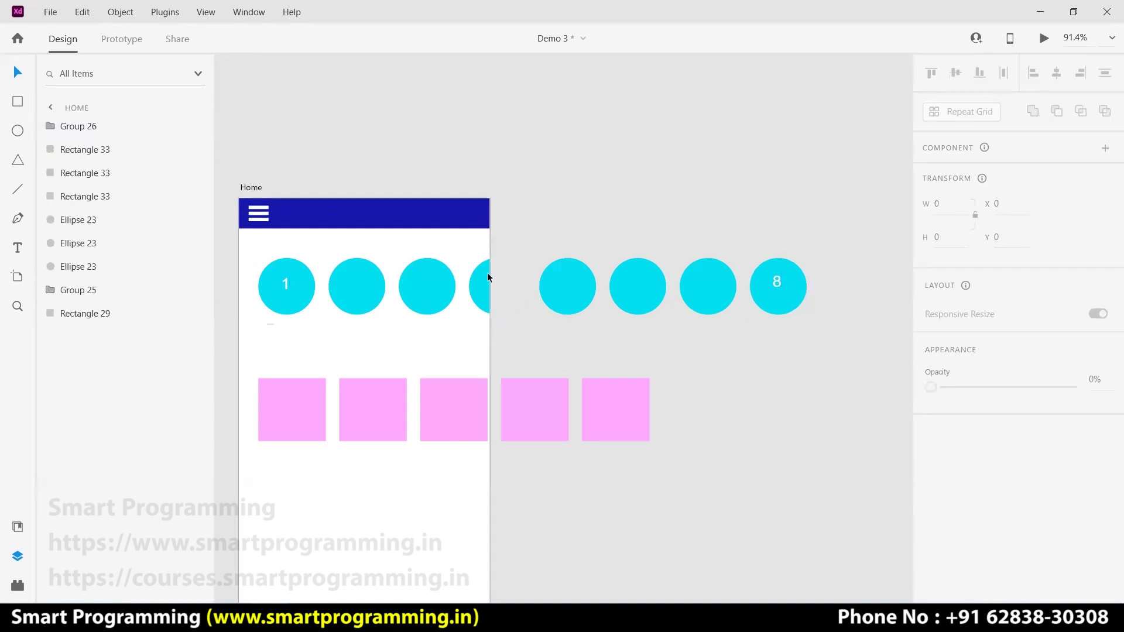
# Remake all eight circles as horizontal Scroll Group 1, 346 wide
pyautogui.moveTo(271, 326); pyautogui.dragTo(785, 280)
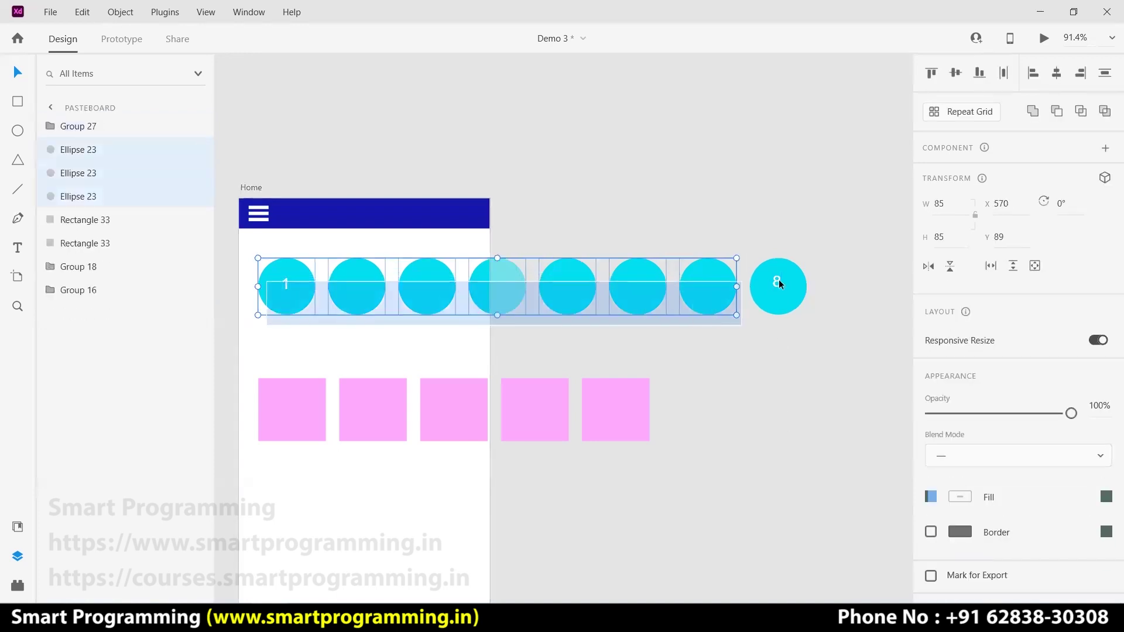
pyautogui.click(992, 267)
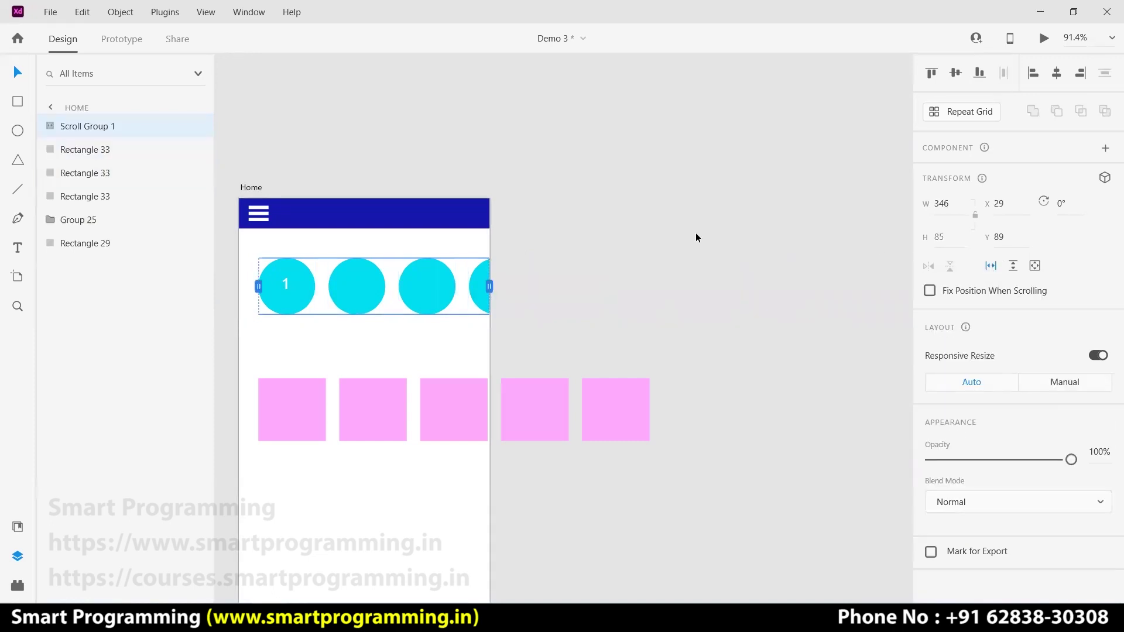
pyautogui.click(696, 213)
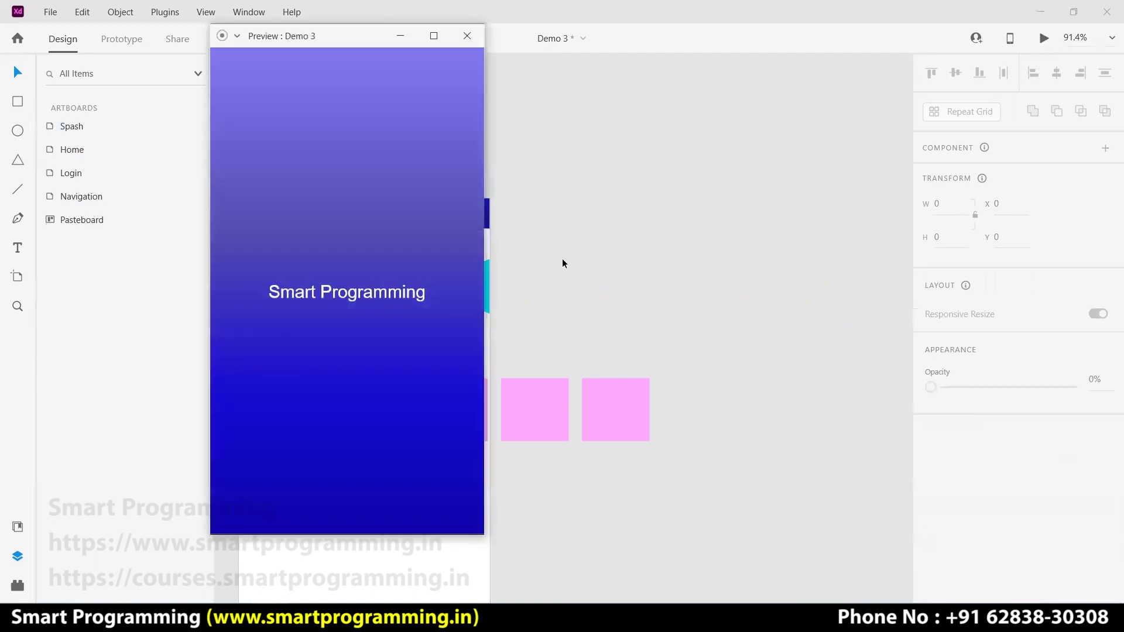
# Preview through Splash and Login to Home, swipe the circle row left and back, then close
pyautogui.click(395, 304)
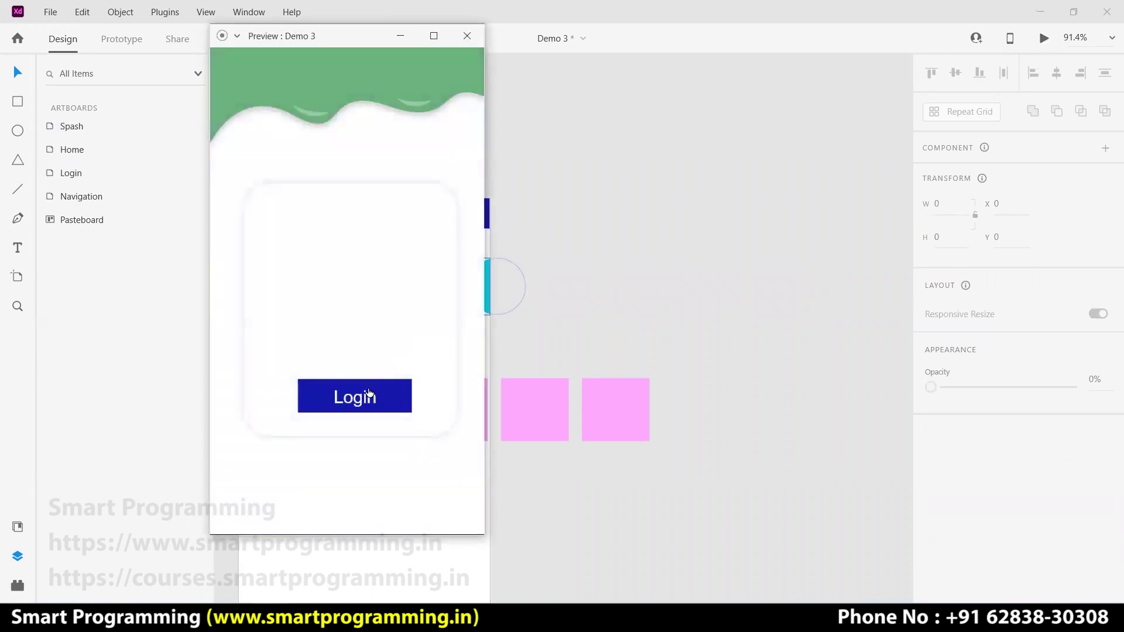
pyautogui.click(371, 395)
pyautogui.moveTo(401, 159); pyautogui.dragTo(289, 160)
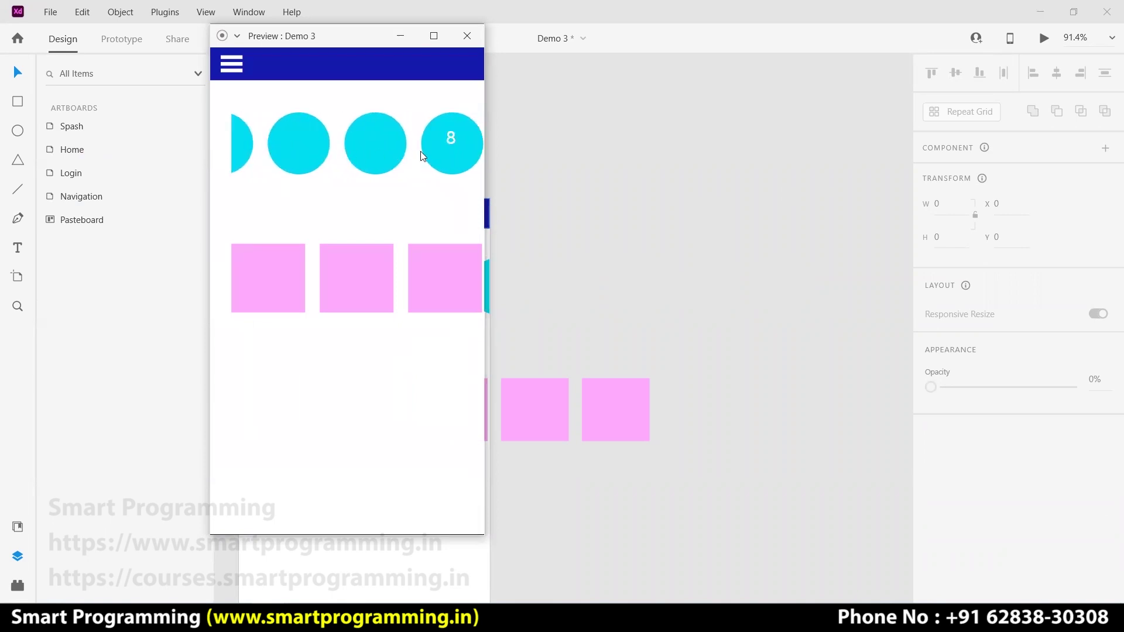
pyautogui.moveTo(321, 145); pyautogui.dragTo(525, 157)
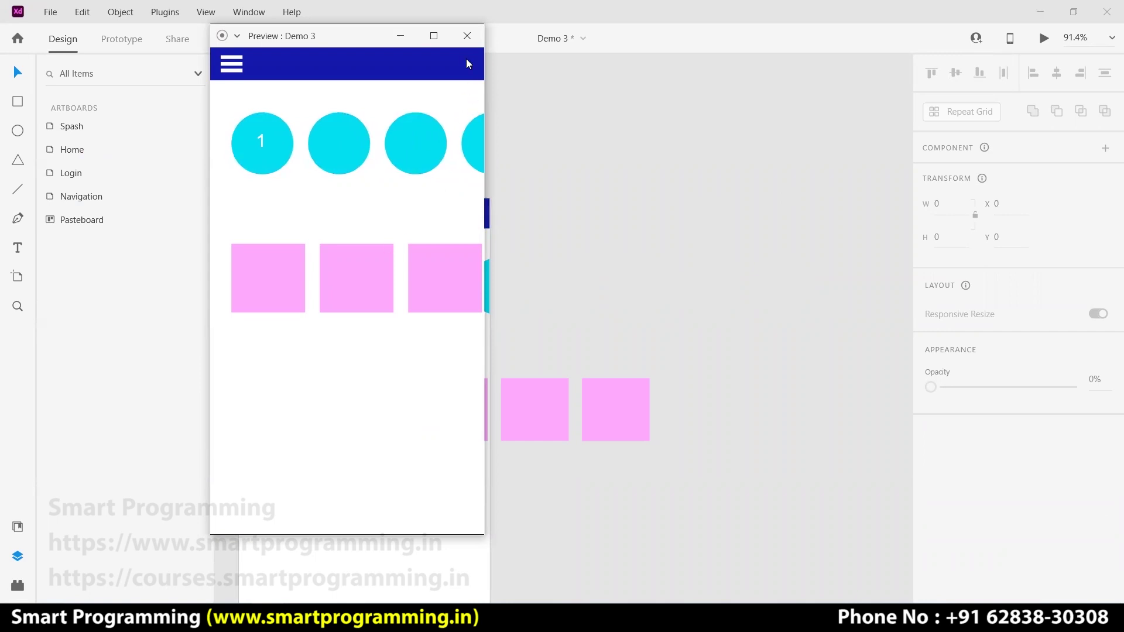
pyautogui.click(473, 45)
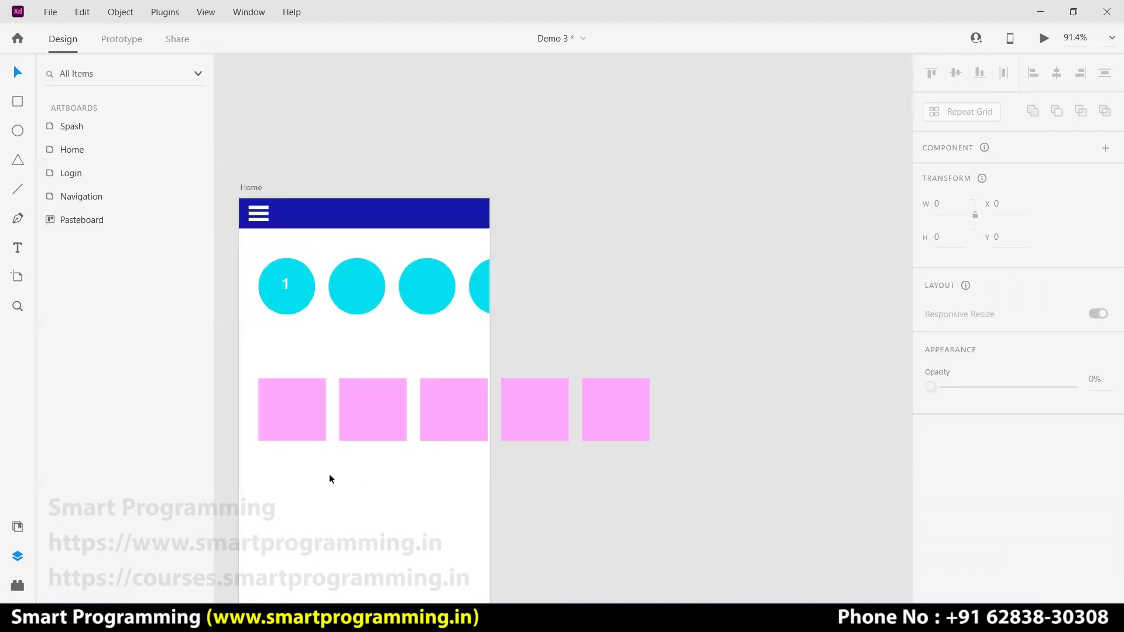
# Make the five pink squares horizontal Scroll Group 2, 346 wide, then zoom out
pyautogui.moveTo(280, 470); pyautogui.dragTo(675, 408)
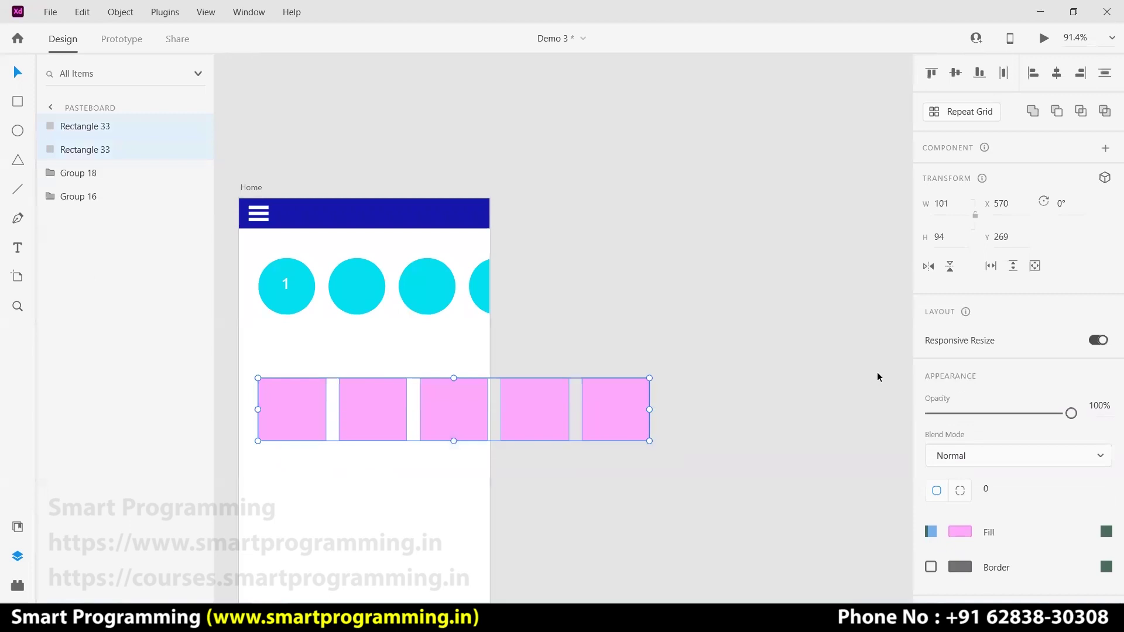
pyautogui.click(990, 266)
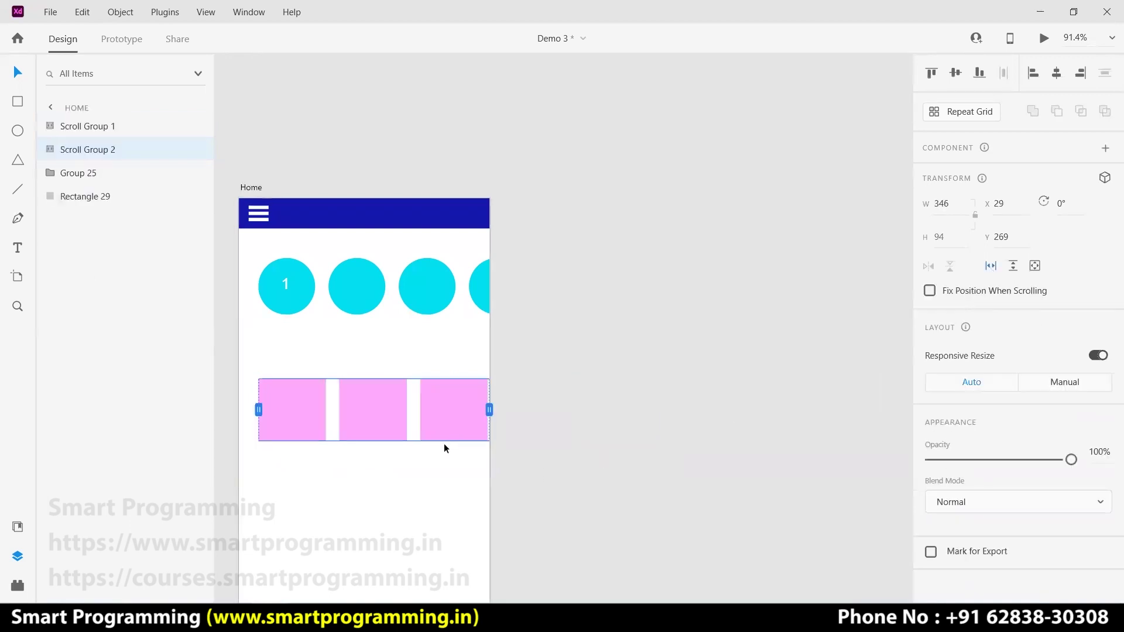
pyautogui.scroll(-5, 524, 396)
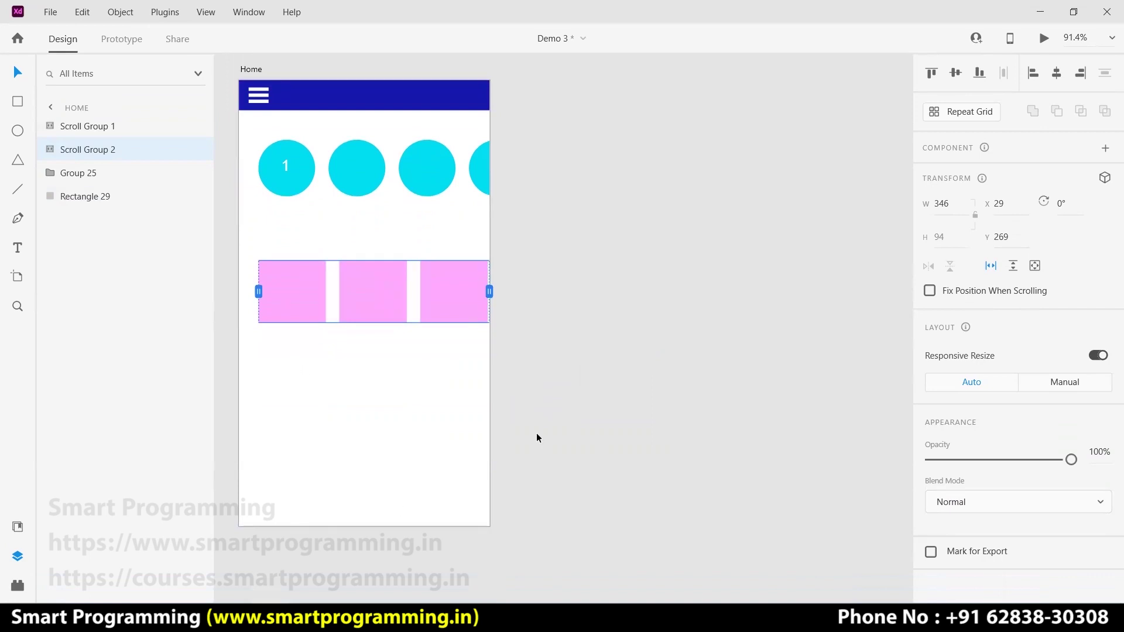
pyautogui.scroll(-3, 524, 390)
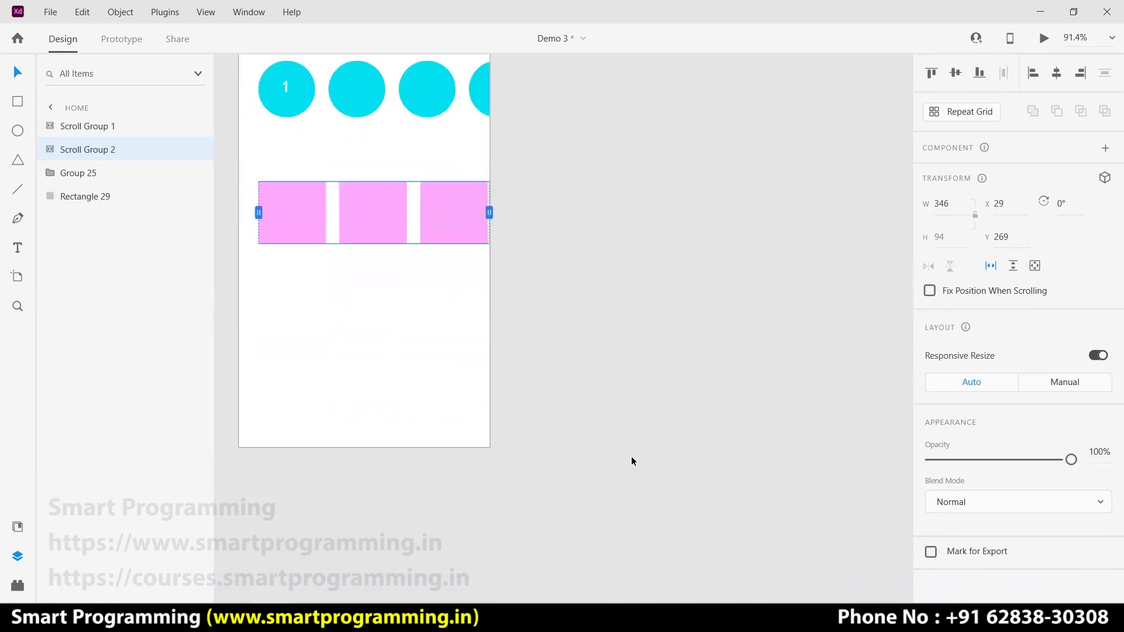
pyautogui.scroll(-4, 628, 380)
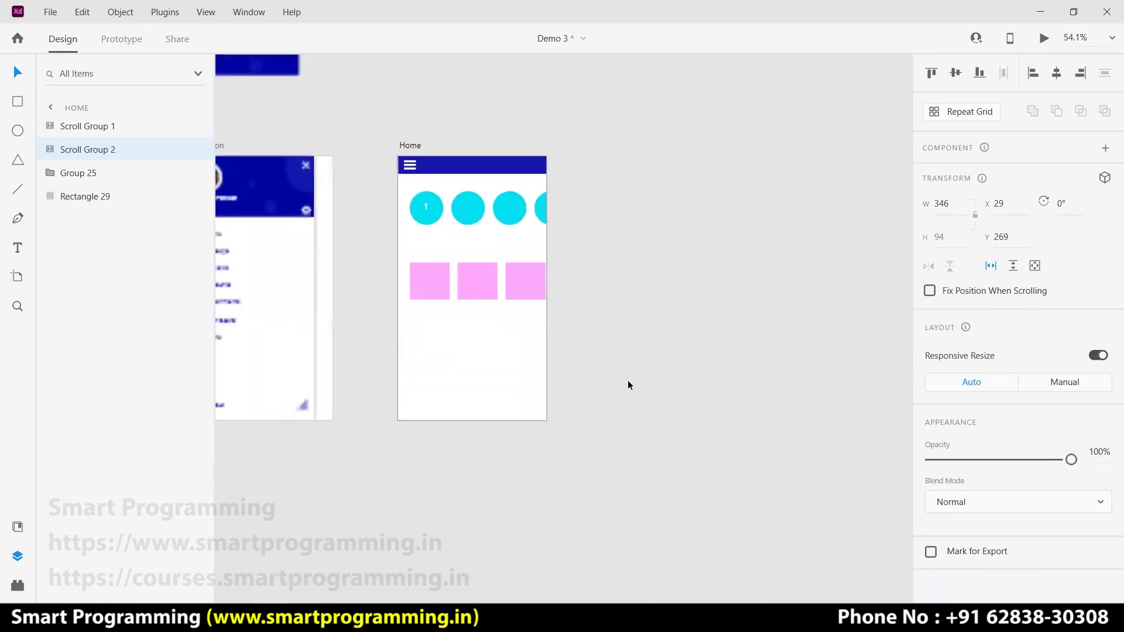
# Extend the Home artboard's height to 1096 for vertical scrolling
pyautogui.click(472, 433)
pyautogui.click(478, 393)
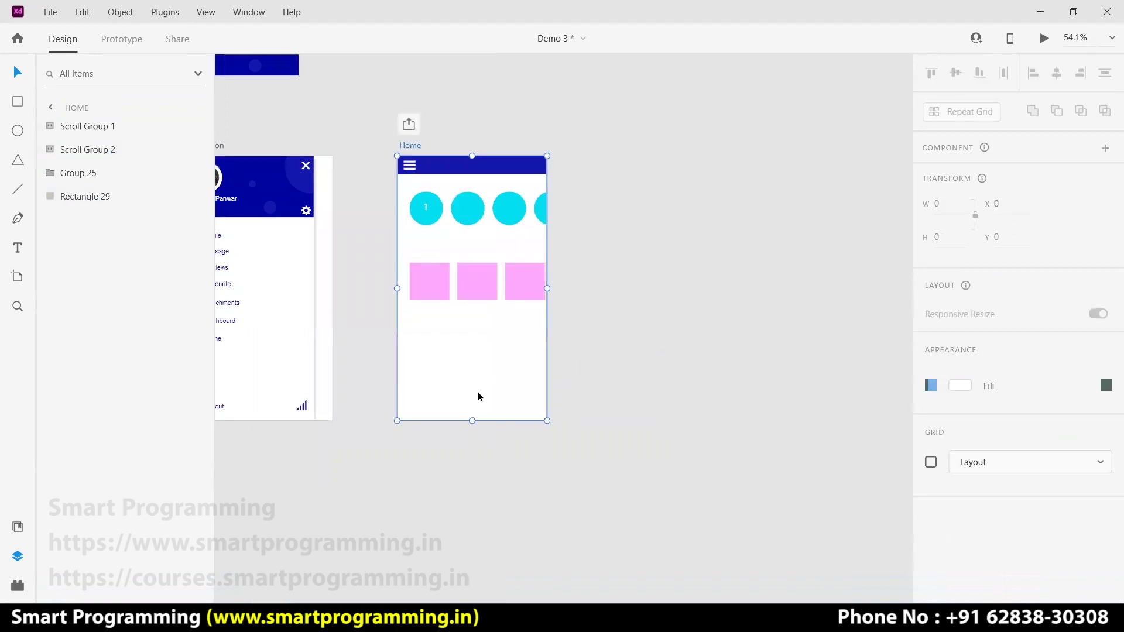
pyautogui.moveTo(472, 421); pyautogui.dragTo(467, 576)
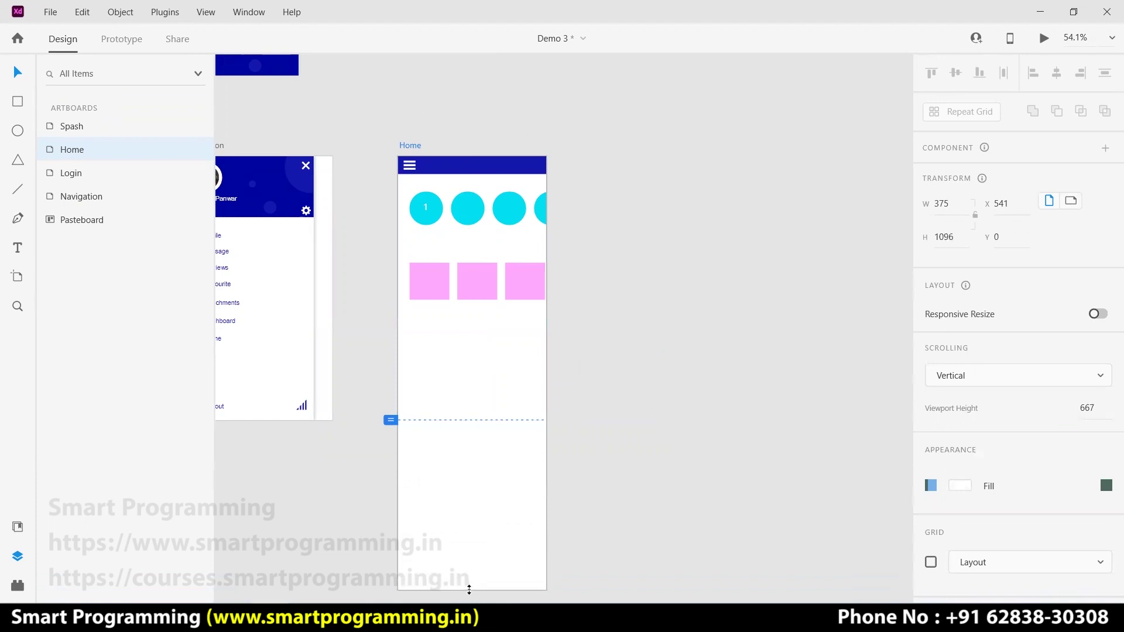
pyautogui.click(582, 445)
# Draw a triangle, Polygon 7, below the pink squares
pyautogui.scroll(-1, 423, 374)
pyautogui.click(17, 160)
pyautogui.moveTo(438, 320); pyautogui.dragTo(468, 347)
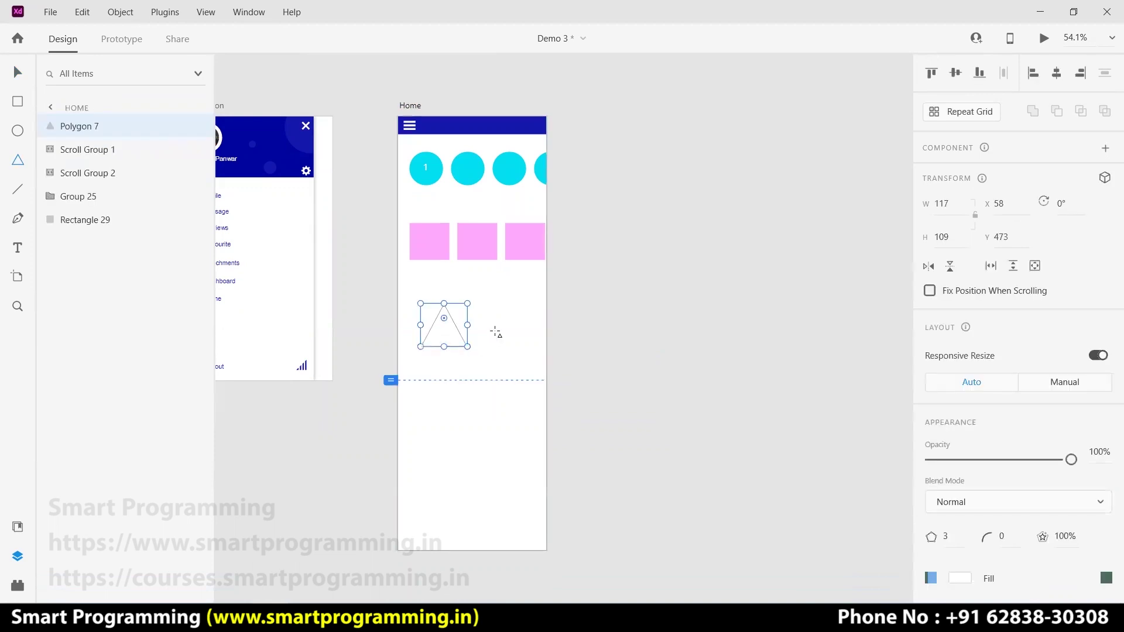
# Repeat the triangle into a row of six, 872 wide, running past Home's right edge
pyautogui.click(969, 113)
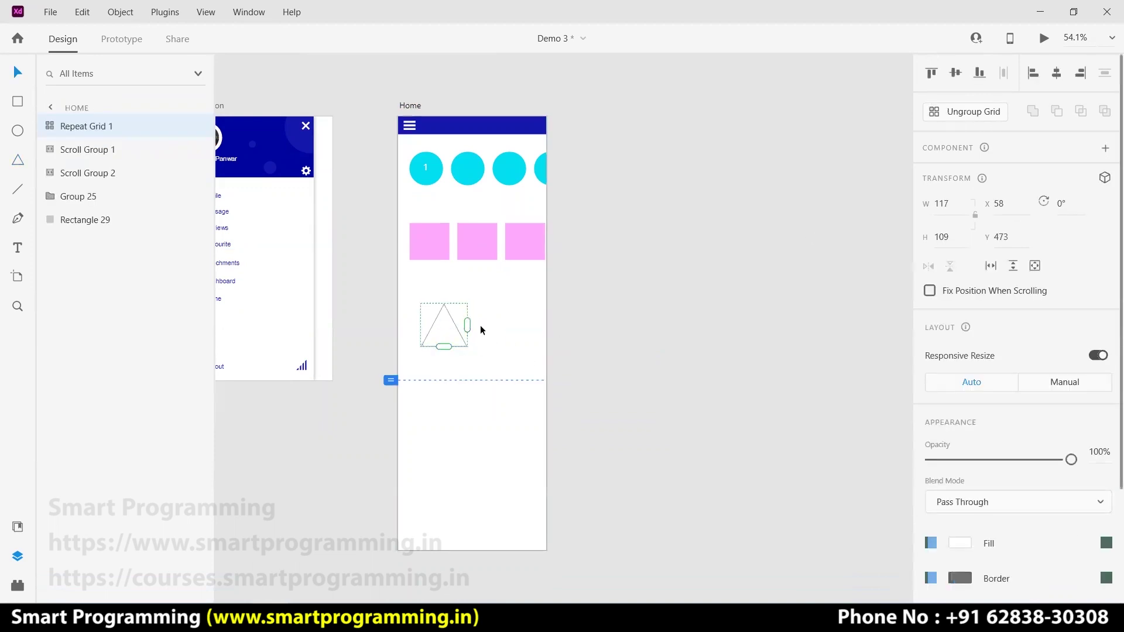
pyautogui.moveTo(467, 326); pyautogui.dragTo(742, 319)
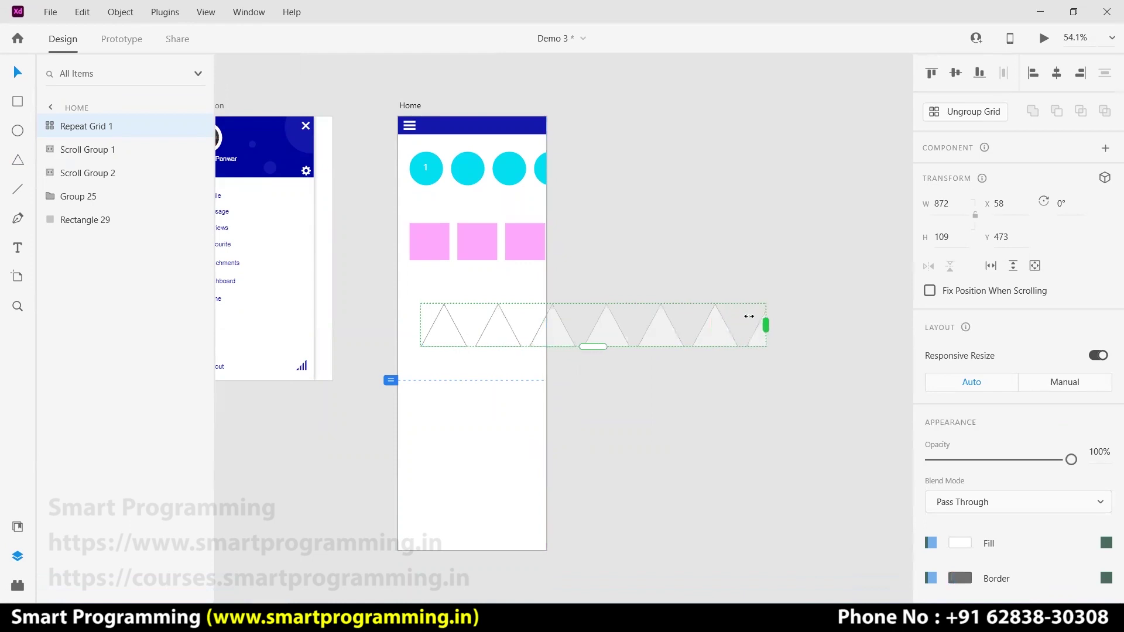
pyautogui.click(673, 480)
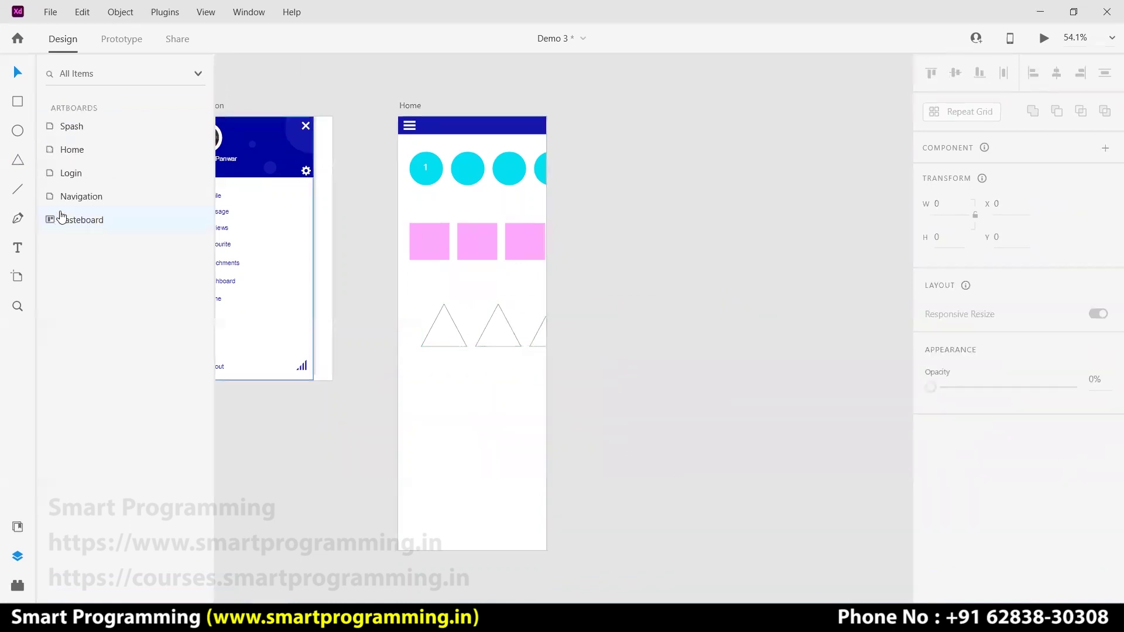
pyautogui.click(18, 130)
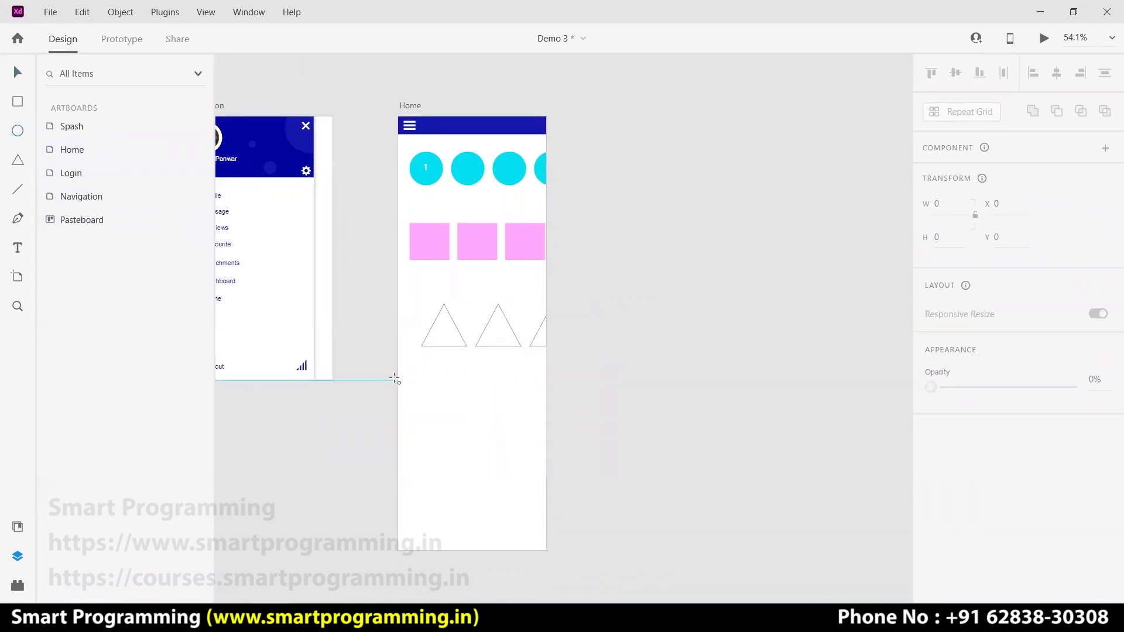
# Draw a tall ellipse below the triangles and repeat it into a row of nine
pyautogui.moveTo(426, 385); pyautogui.dragTo(452, 444)
pyautogui.click(961, 115)
pyautogui.moveTo(461, 416); pyautogui.dragTo(730, 413)
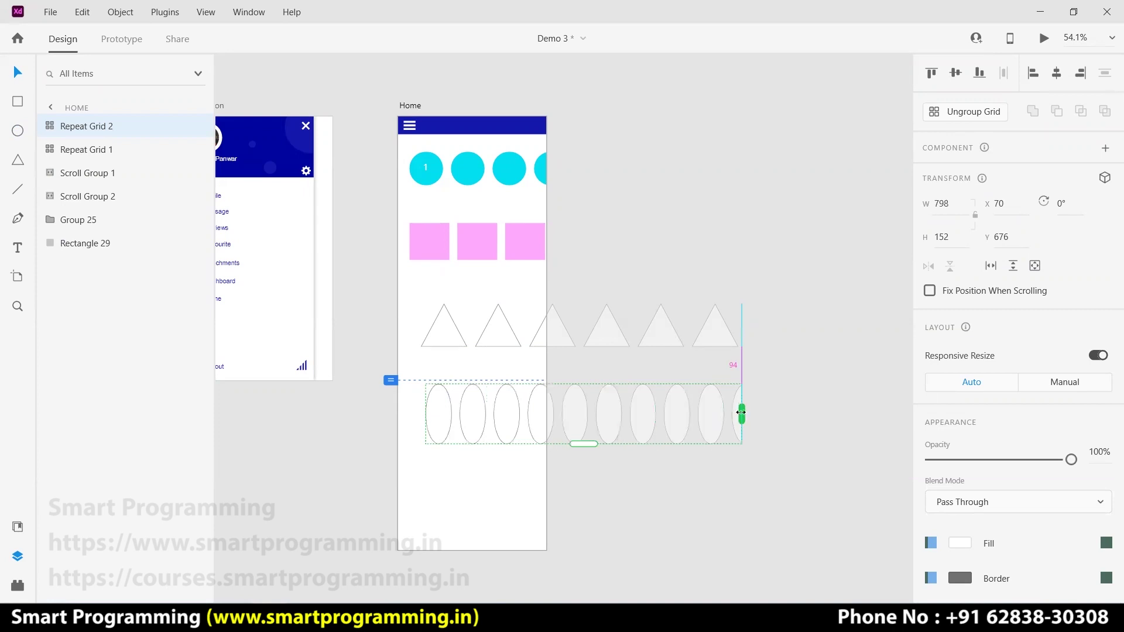
pyautogui.press('Escape')
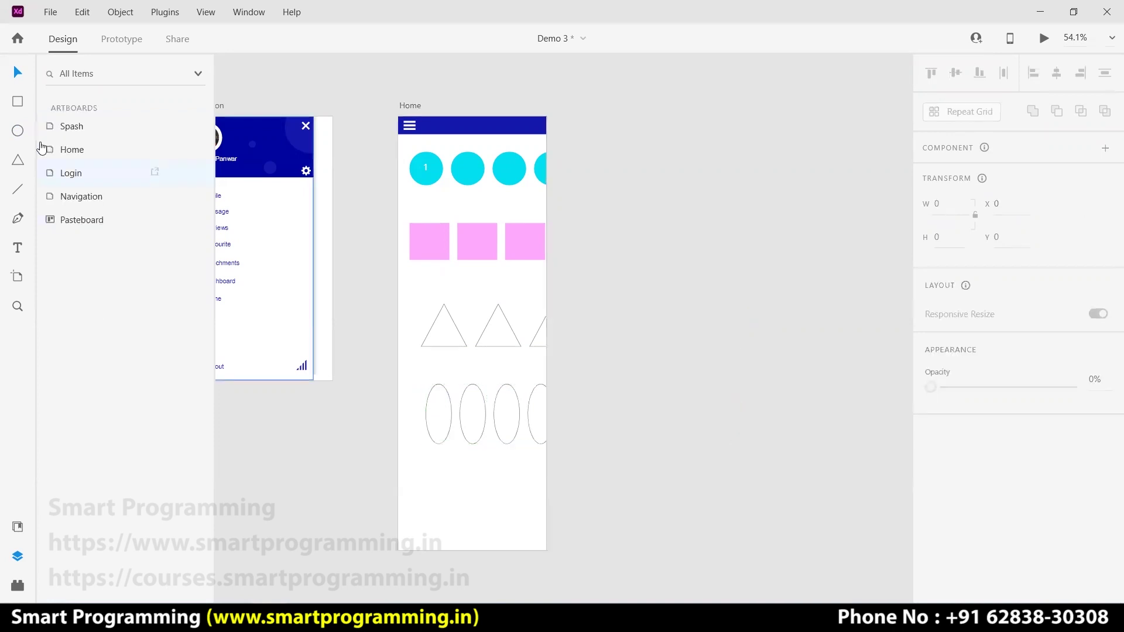
# Draw a rounded square near Home's bottom and repeat it into a row of five, 649 wide
pyautogui.click(18, 104)
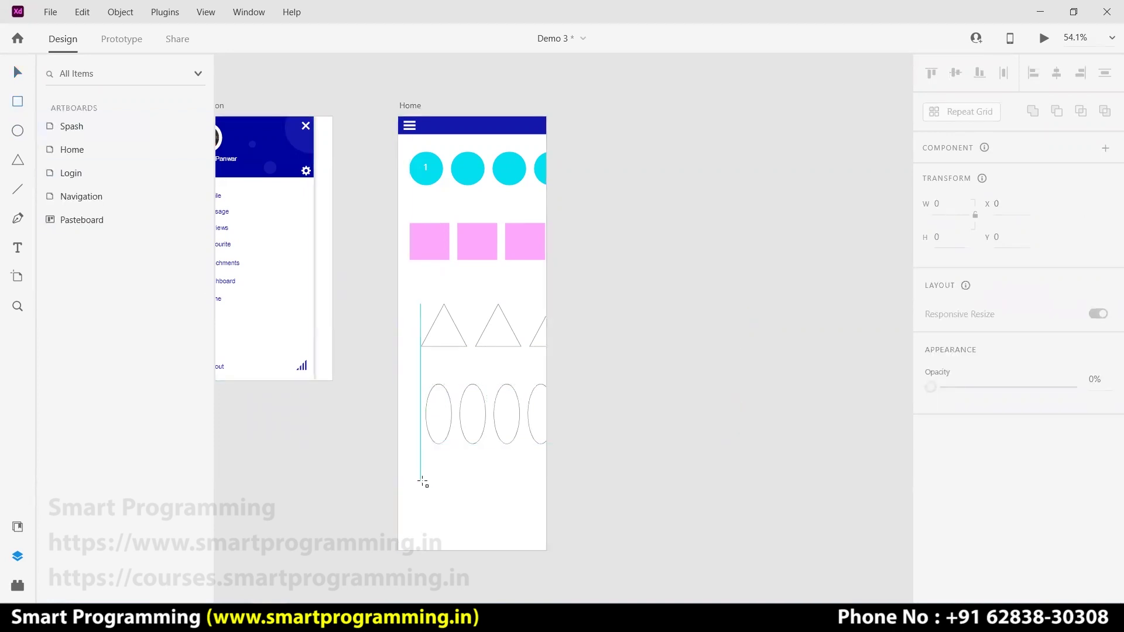
pyautogui.moveTo(421, 474)
pyautogui.mouseDown()
pyautogui.moveTo(465, 522)
pyautogui.moveTo(444, 496)
pyautogui.moveTo(463, 492)
pyautogui.mouseUp()
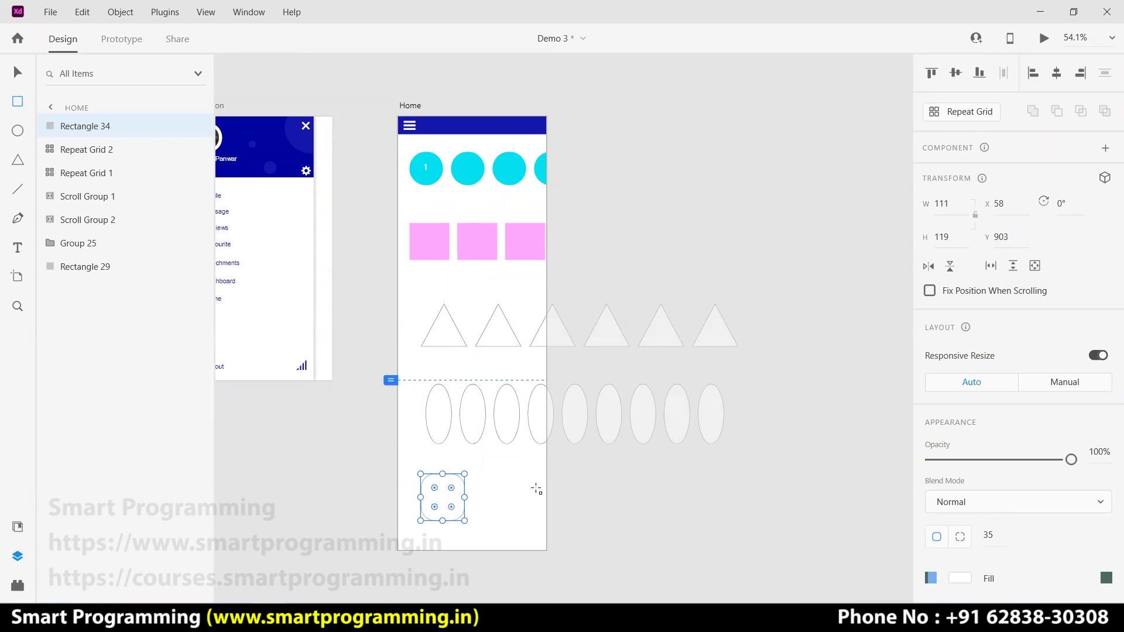
pyautogui.click(963, 111)
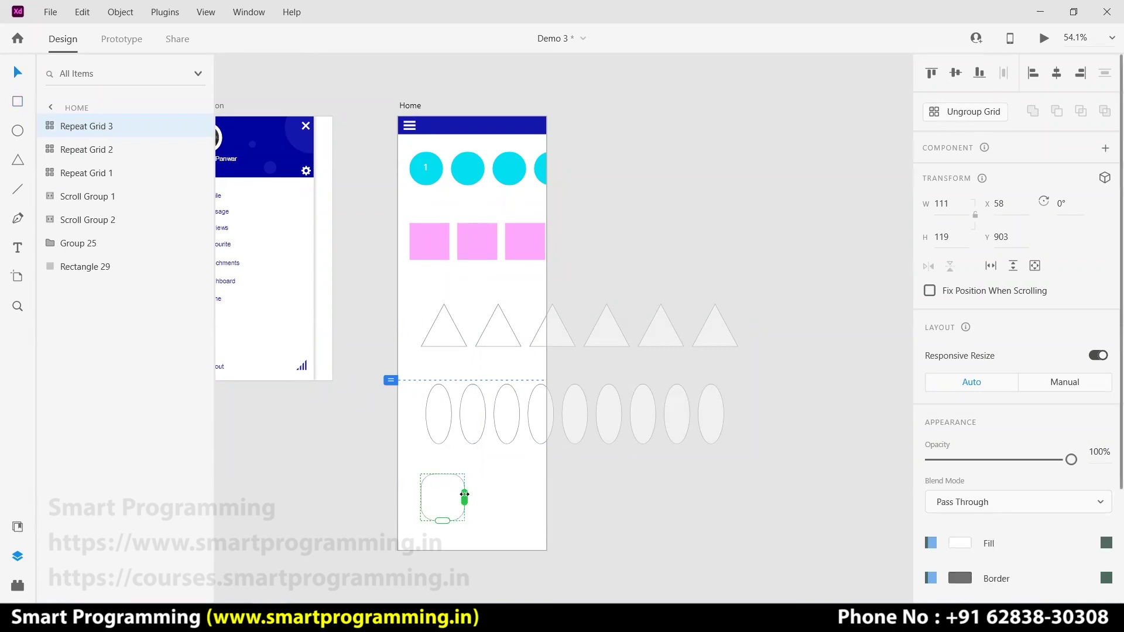
pyautogui.moveTo(465, 494); pyautogui.dragTo(678, 491)
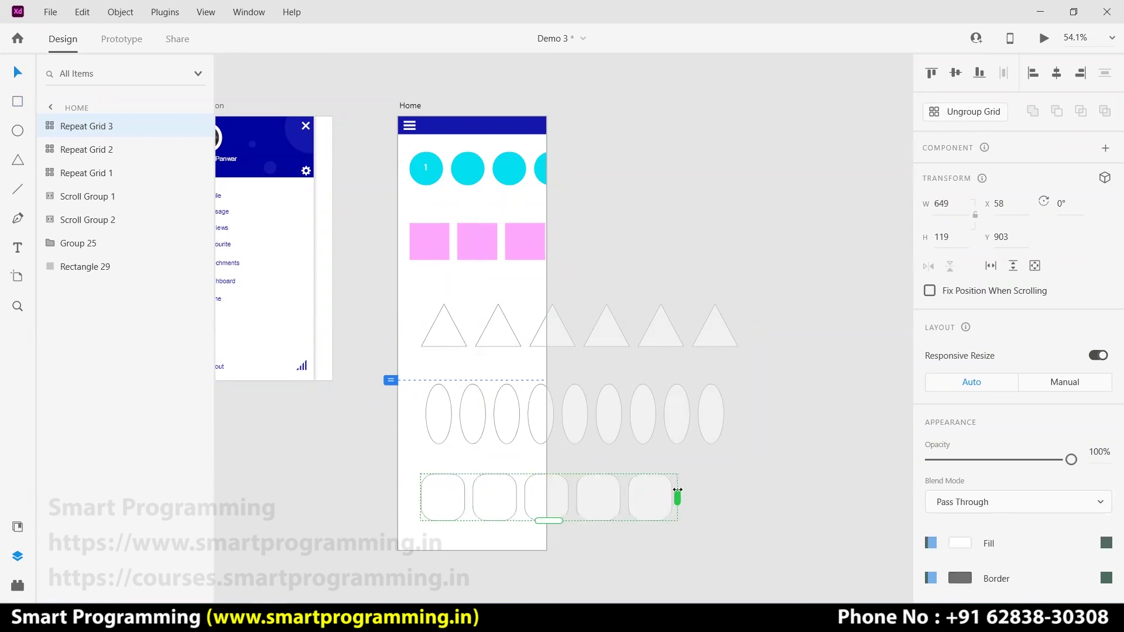
pyautogui.click(815, 441)
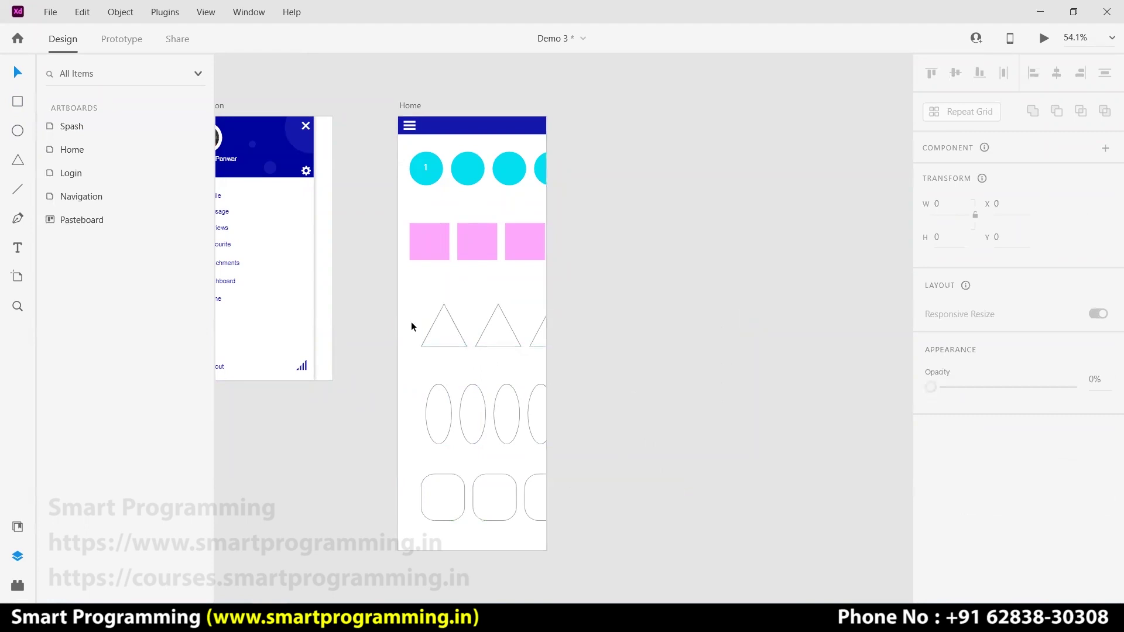
# Ungroup the triangle, ellipse and rounded-square repeat grids into separate shapes
pyautogui.moveTo(414, 324); pyautogui.dragTo(700, 337)
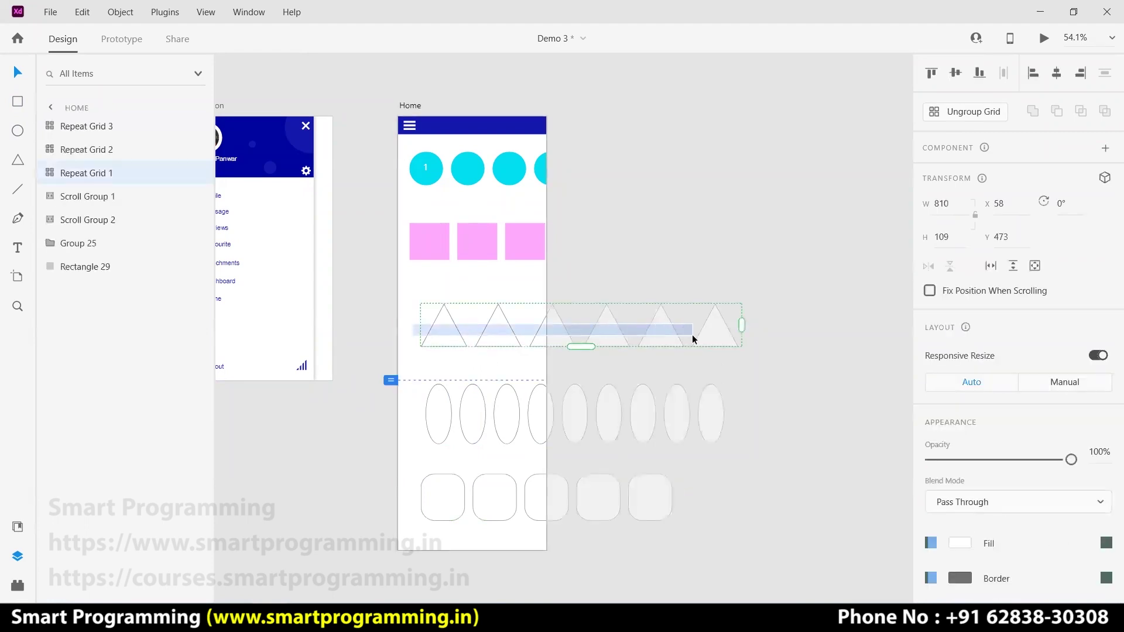
pyautogui.click(966, 111)
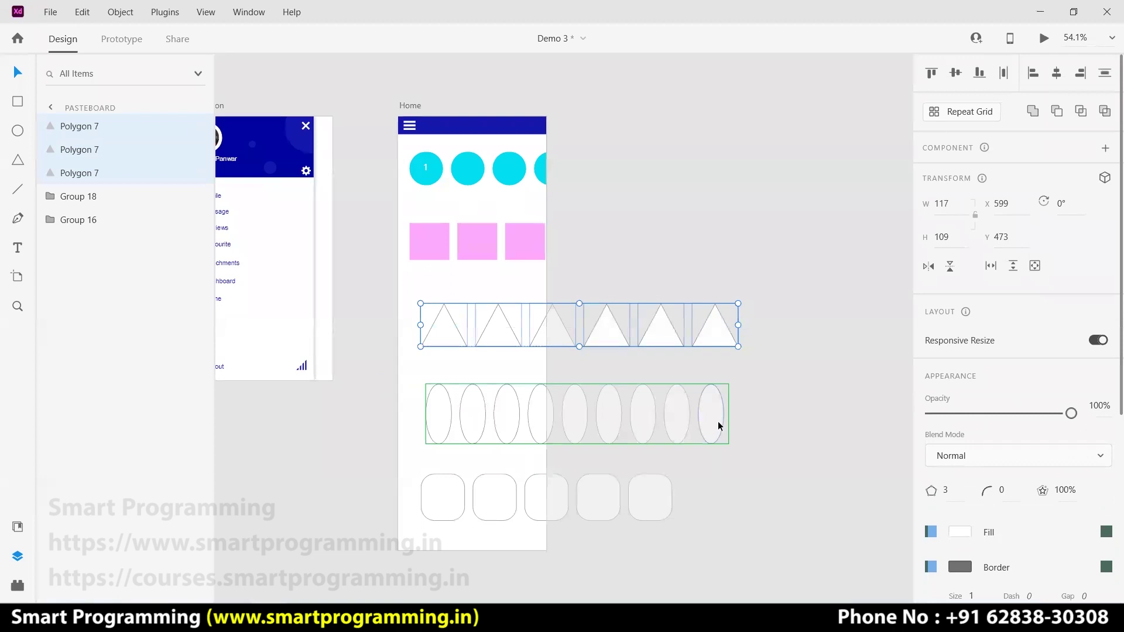
pyautogui.click(713, 419)
pyautogui.click(978, 112)
pyautogui.click(650, 497)
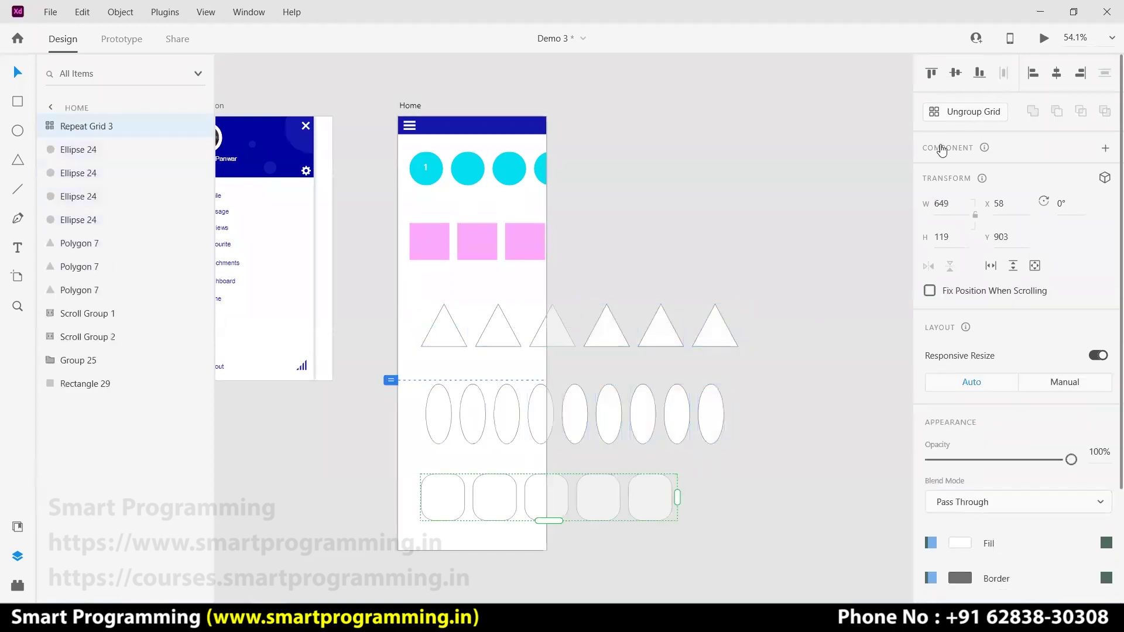
pyautogui.click(969, 112)
# Make the triangle and rounded-rectangle rows horizontal scroll groups clipped at the artboard edge
pyautogui.moveTo(786, 344); pyautogui.dragTo(455, 334)
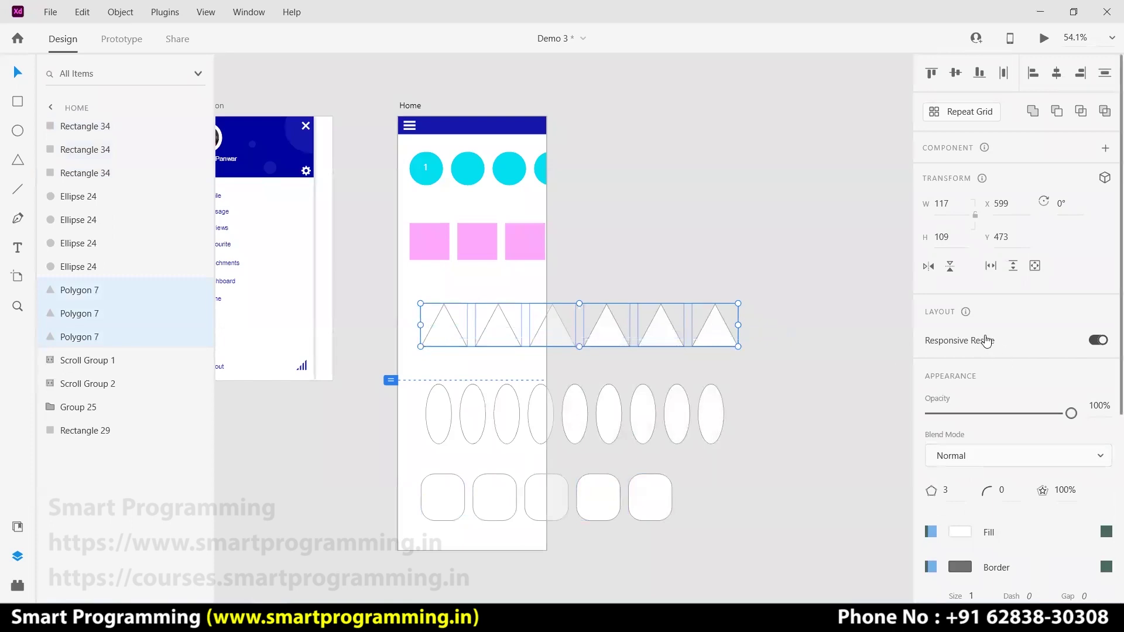
pyautogui.click(991, 268)
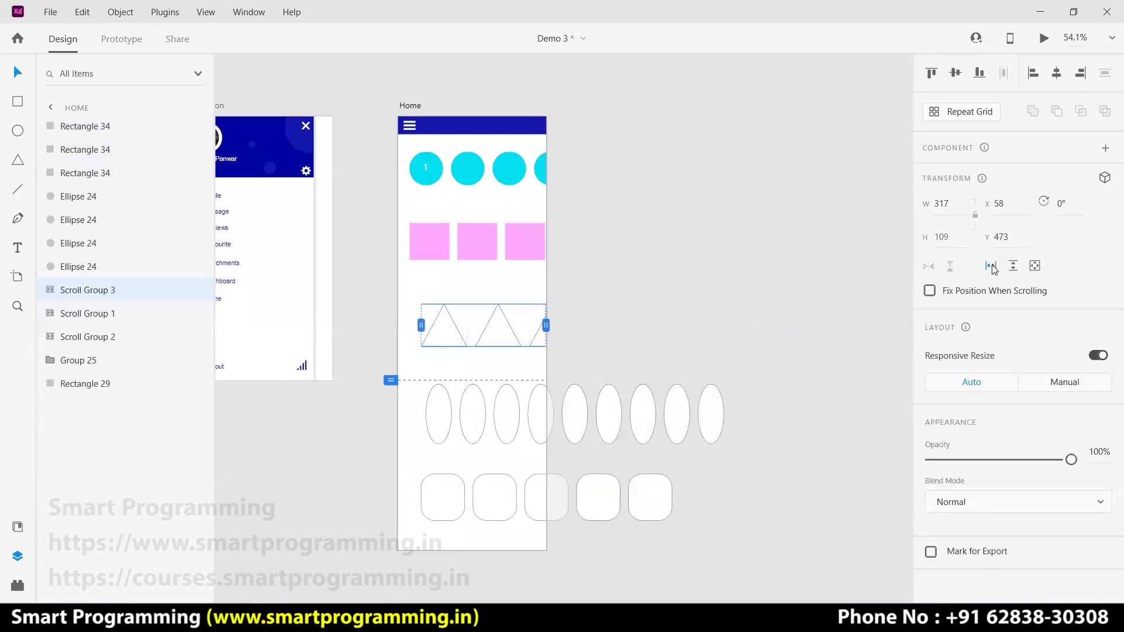
pyautogui.click(573, 429)
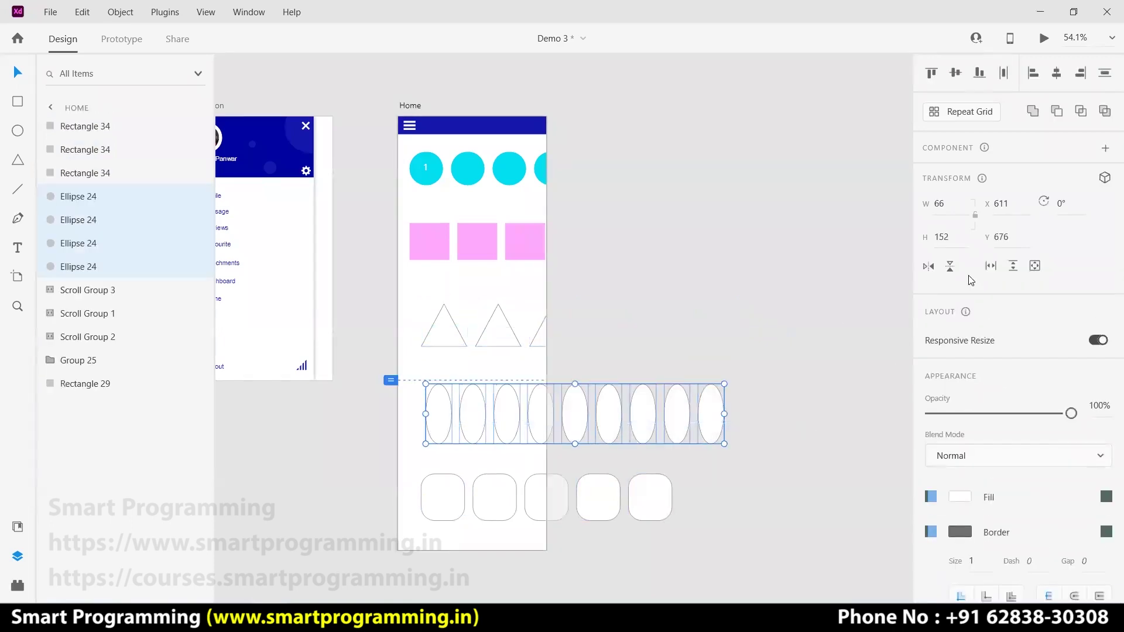
pyautogui.moveTo(715, 496); pyautogui.dragTo(451, 502)
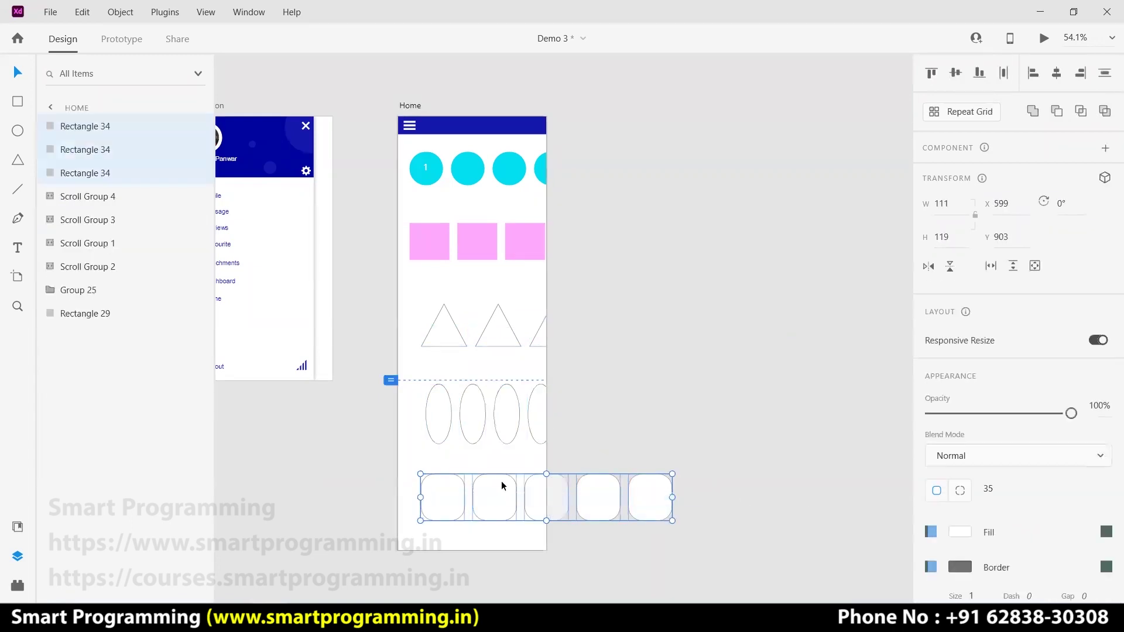
pyautogui.click(990, 267)
pyautogui.click(740, 304)
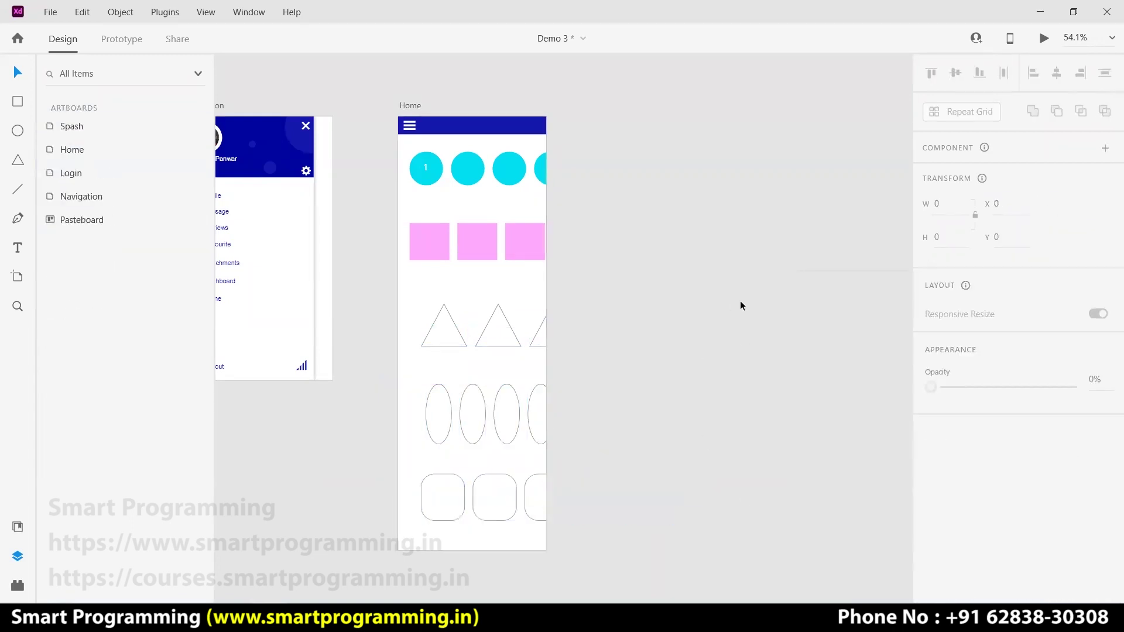
pyautogui.click(1042, 41)
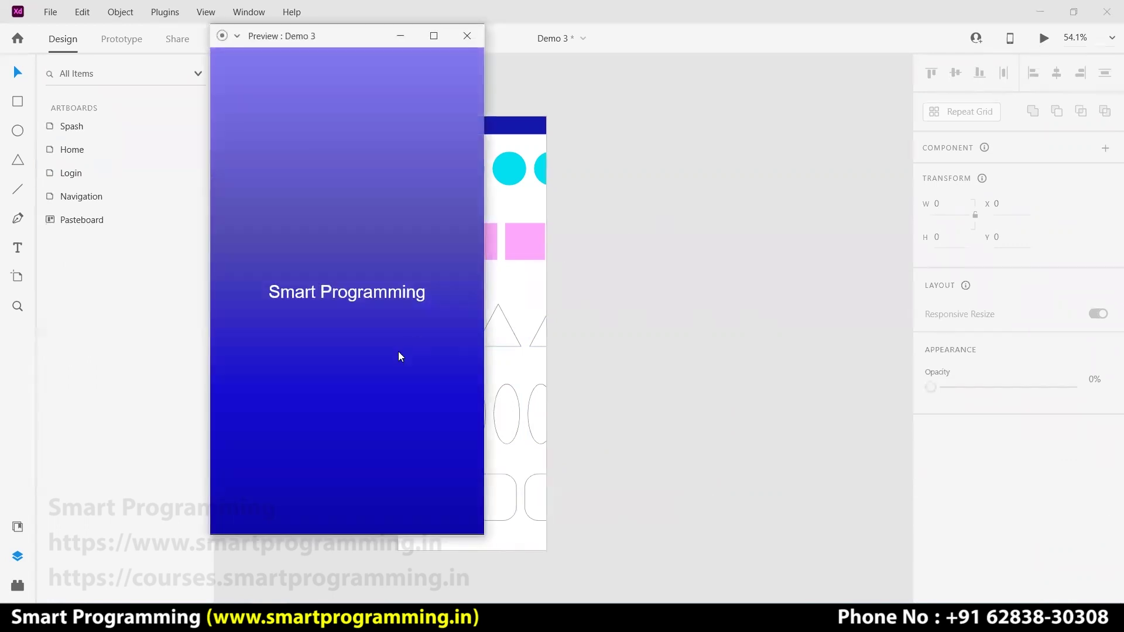
pyautogui.click(373, 399)
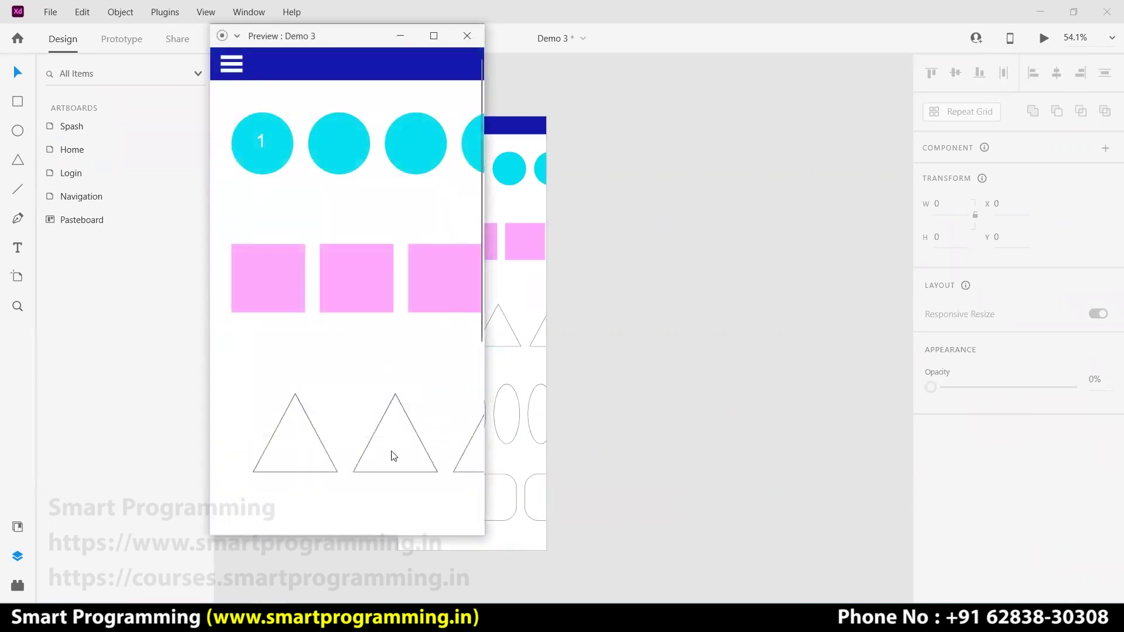
pyautogui.scroll(-3, 403, 416)
pyautogui.scroll(-1, 403, 417)
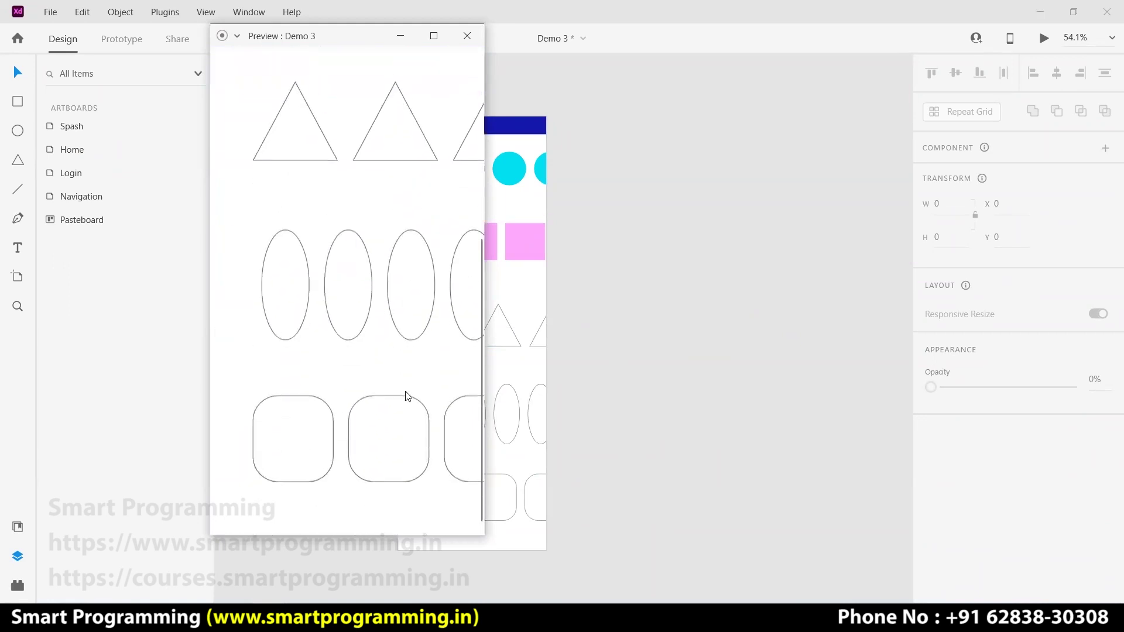
pyautogui.scroll(4, 410, 404)
pyautogui.scroll(-4, 412, 390)
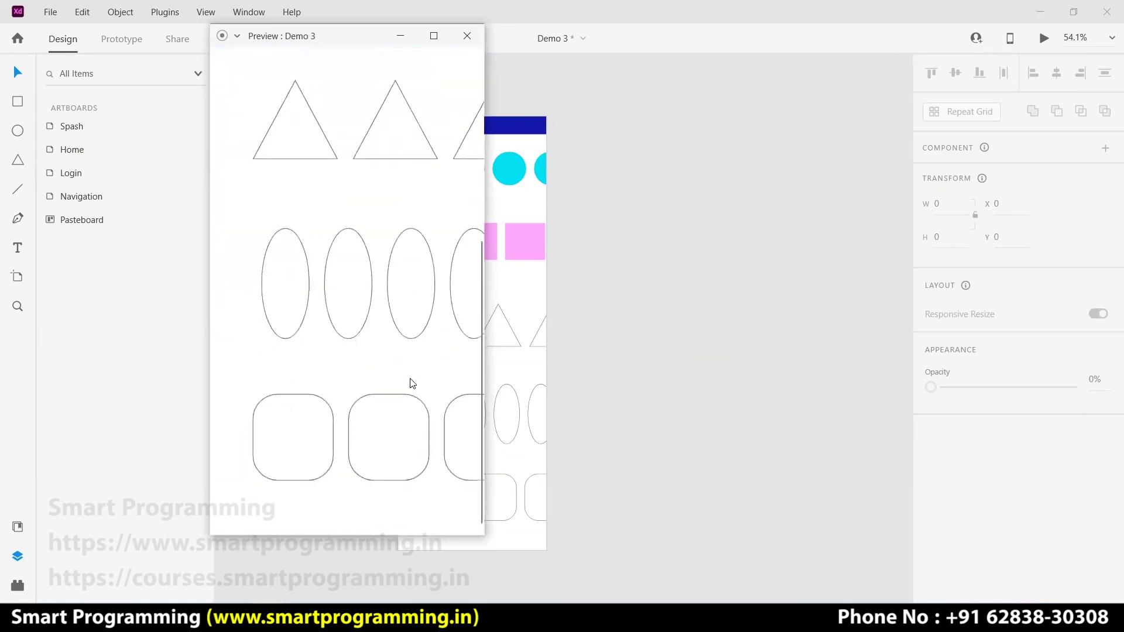
pyautogui.scroll(4, 412, 385)
pyautogui.scroll(-4, 412, 384)
pyautogui.scroll(4, 411, 383)
pyautogui.scroll(-4, 409, 384)
pyautogui.scroll(4, 410, 380)
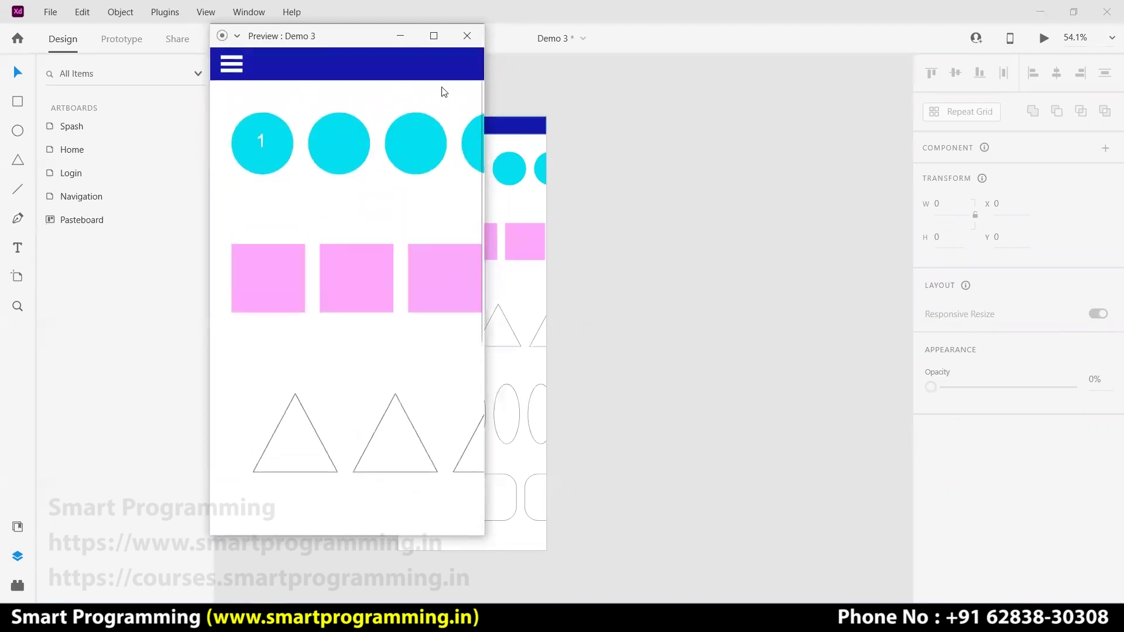
pyautogui.click(468, 38)
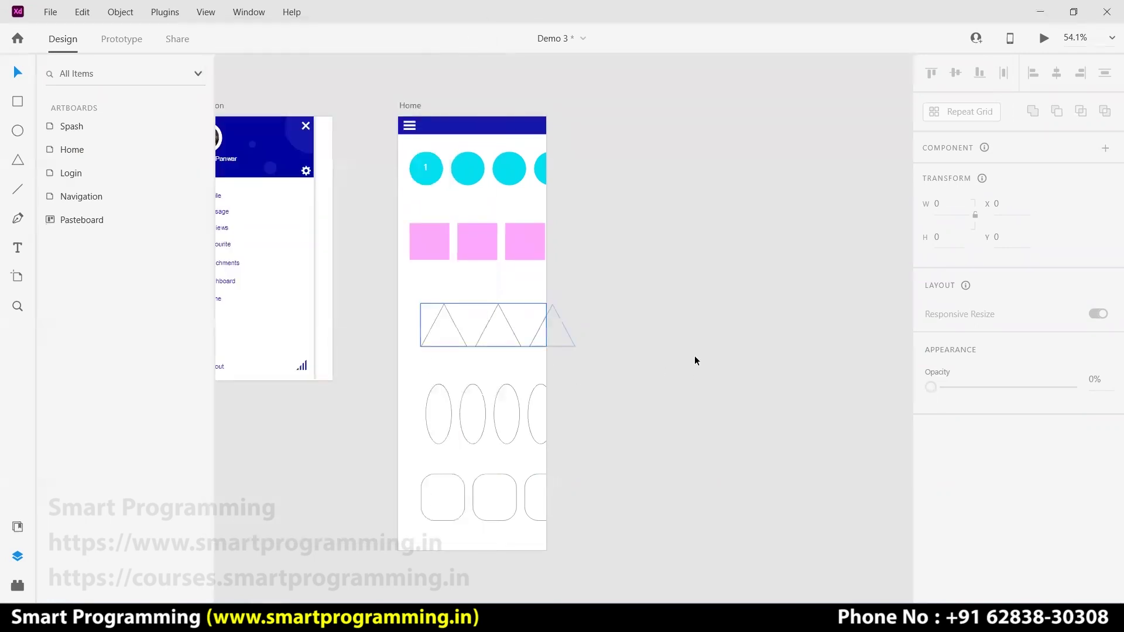
pyautogui.hotkey('ctrl', 'Return')
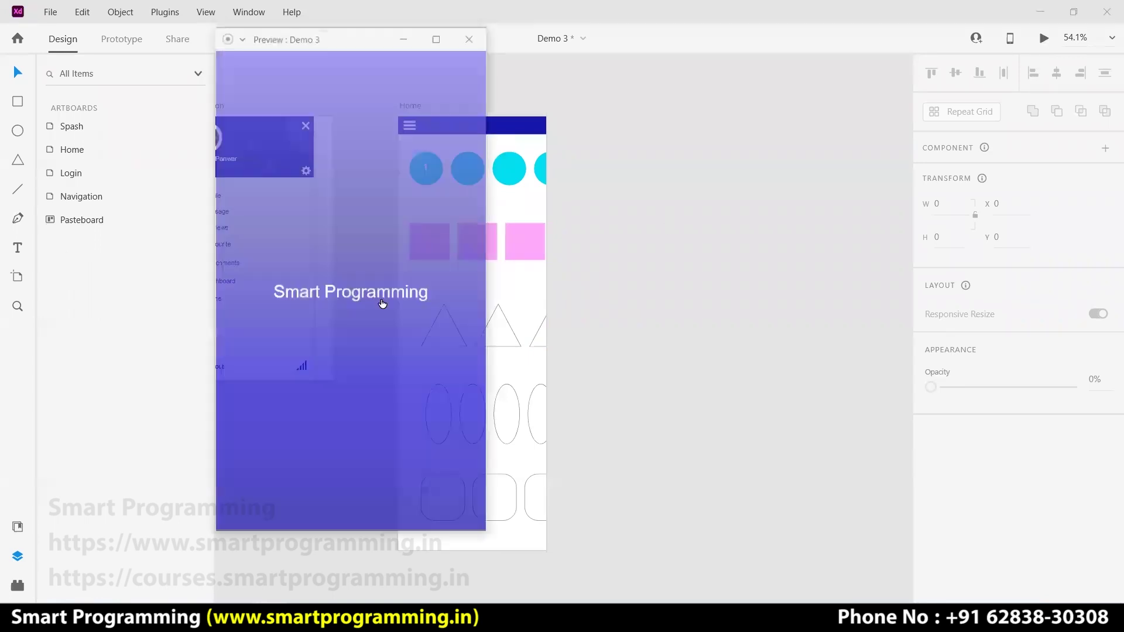
pyautogui.click(376, 387)
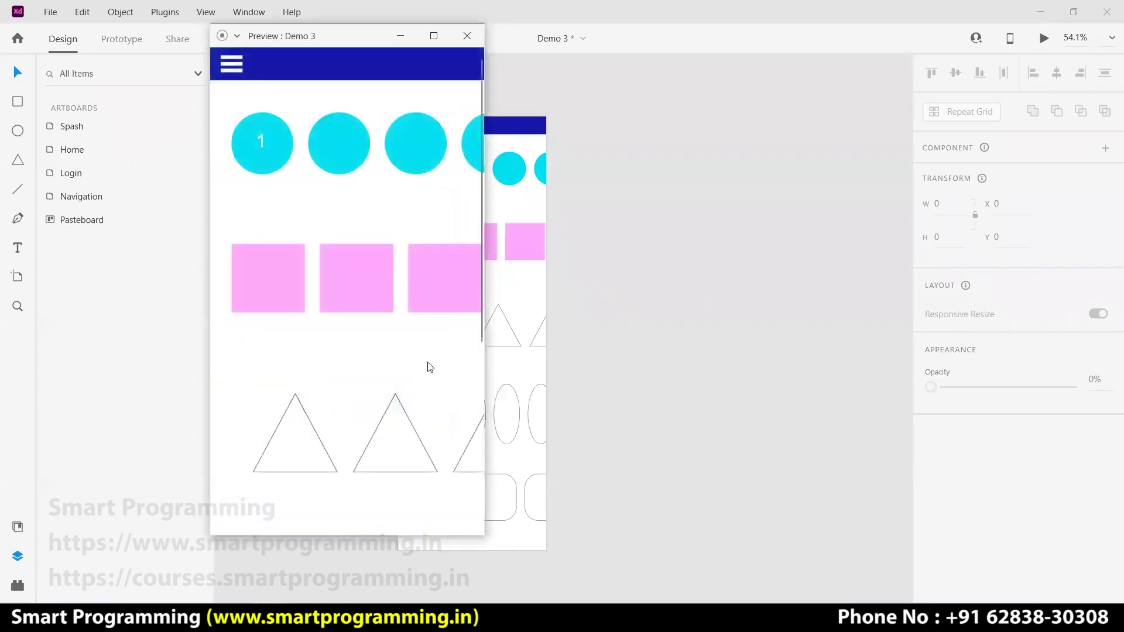
pyautogui.hscroll(-1, 444, 455)
pyautogui.scroll(-5, 389, 367)
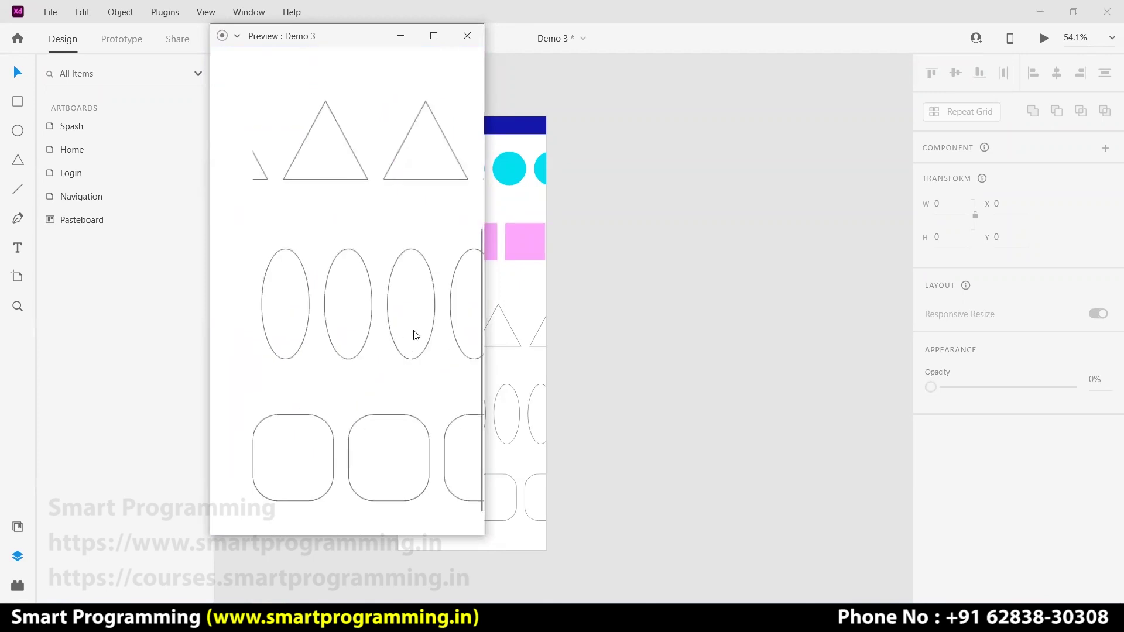
pyautogui.hscroll(-1, 442, 314)
pyautogui.hscroll(1, 304, 451)
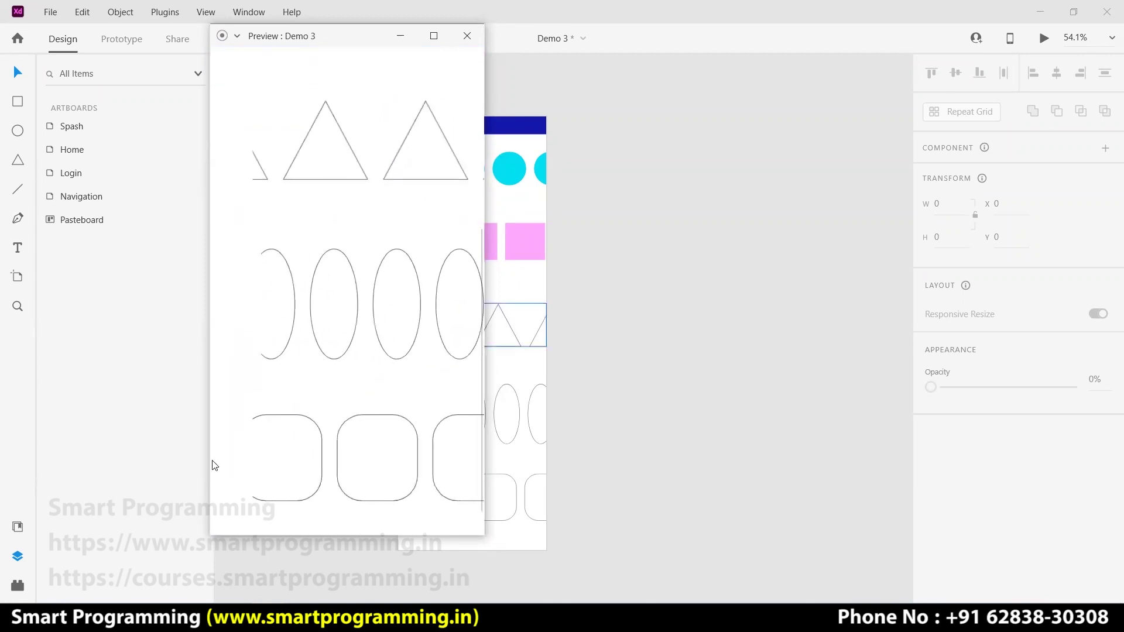
pyautogui.click(467, 36)
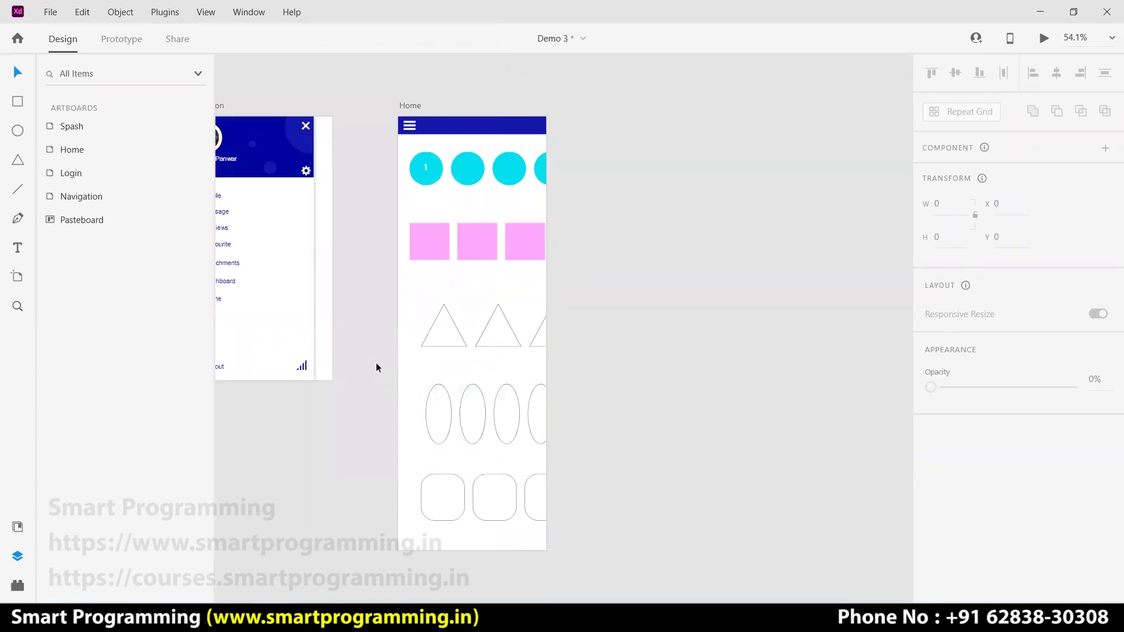
# Shorten the Home artboard to 667 px and marquee-select all the shape rows
pyautogui.click(400, 377)
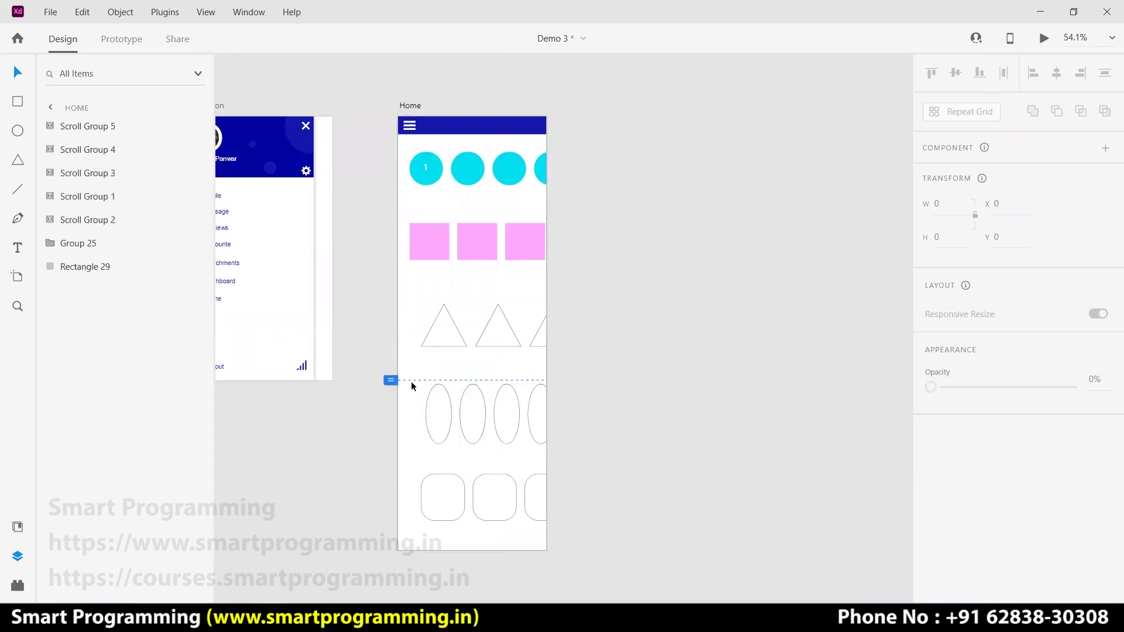
pyautogui.click(401, 546)
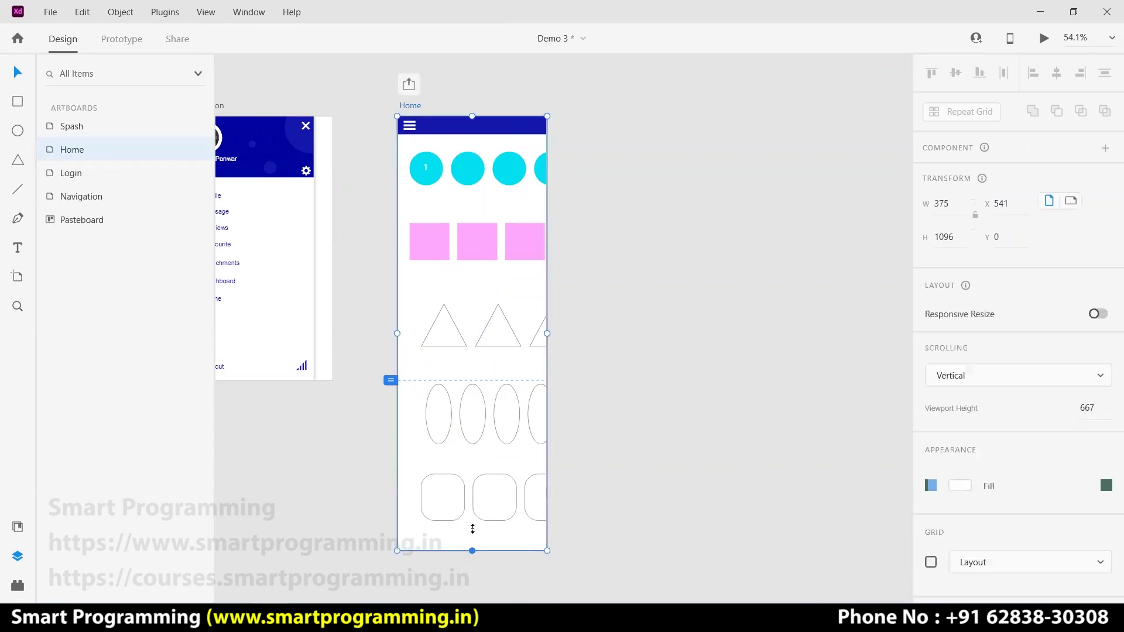
pyautogui.moveTo(472, 551); pyautogui.dragTo(467, 381)
pyautogui.click(583, 404)
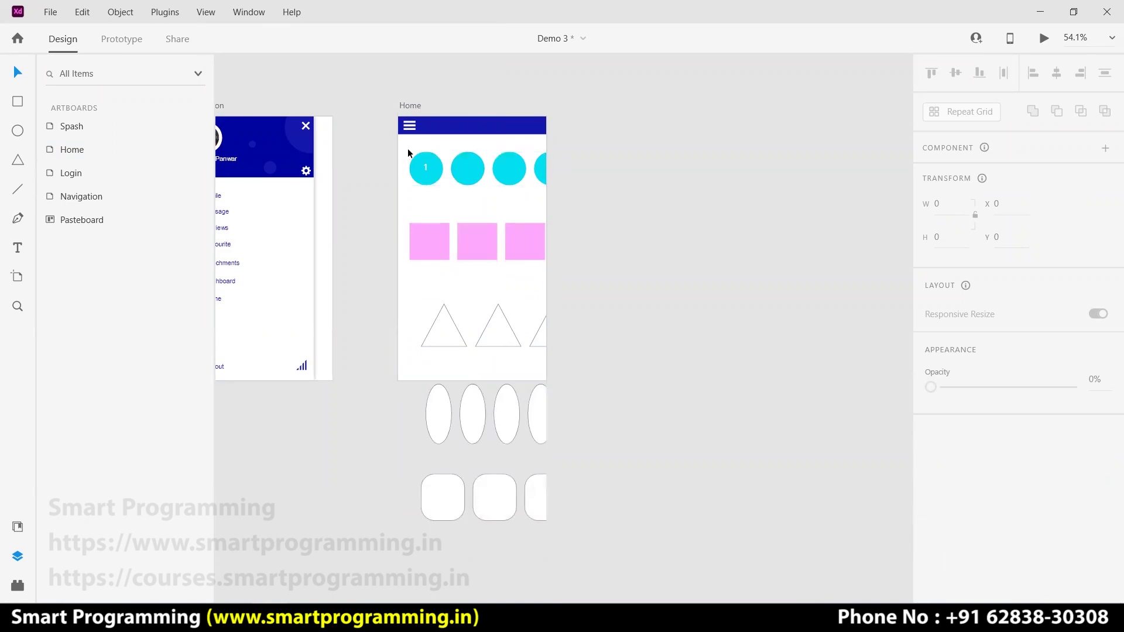
pyautogui.moveTo(407, 149); pyautogui.dragTo(669, 535)
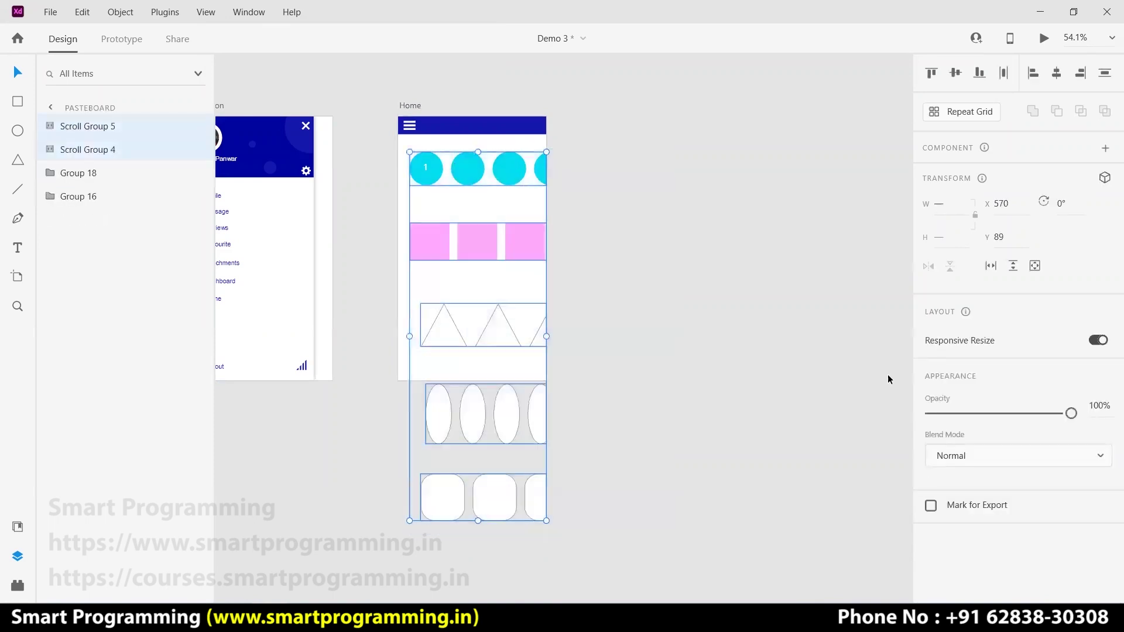
# Group all selected shape rows into one vertical scroll group, Scroll Group 6
pyautogui.click(1014, 267)
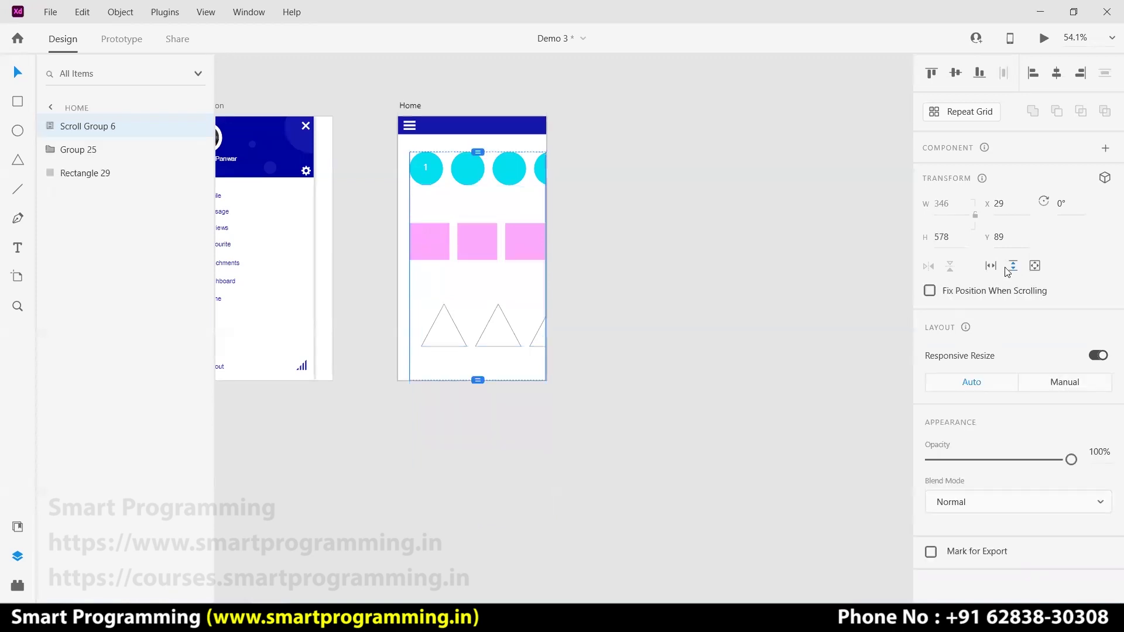
pyautogui.click(731, 301)
pyautogui.click(514, 377)
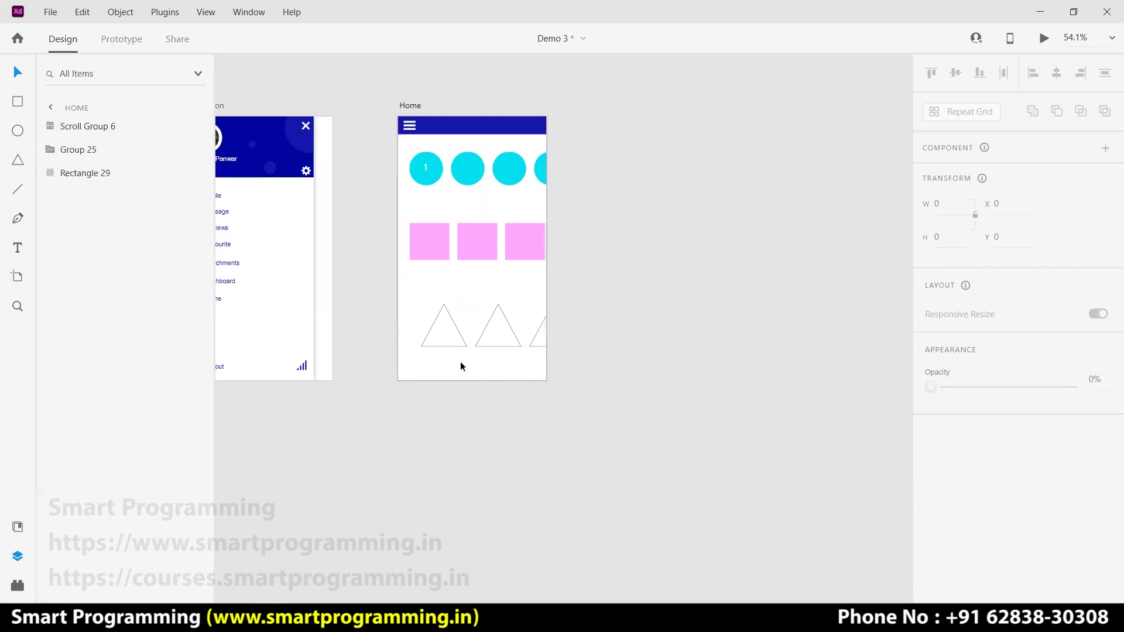
pyautogui.click(434, 280)
pyautogui.click(392, 354)
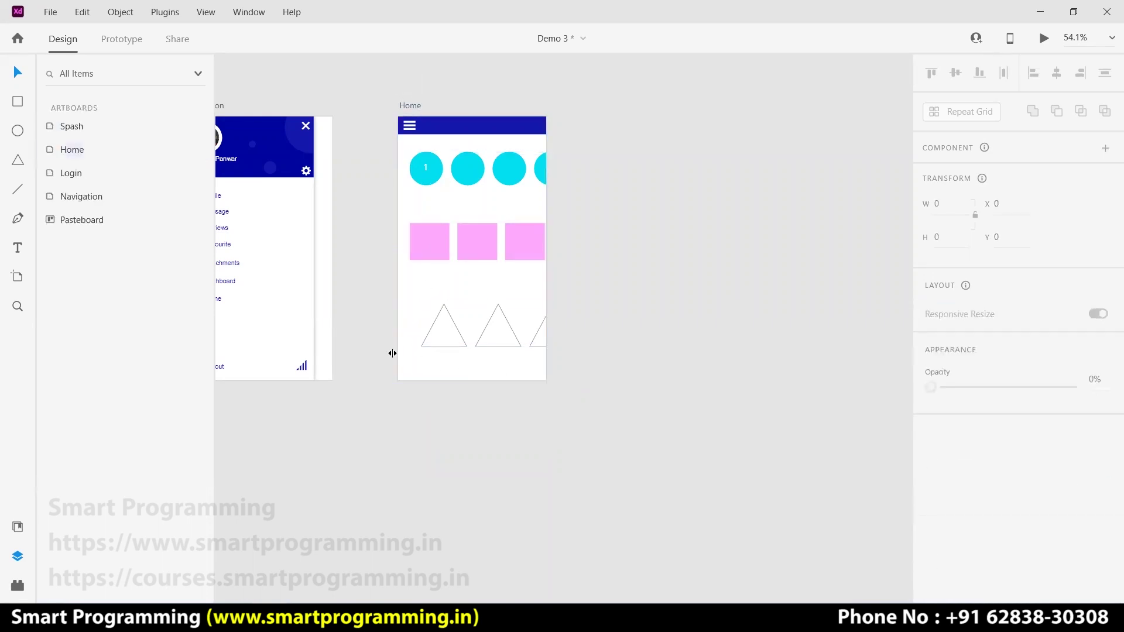
# Move Scroll Group 6's top edge under the blue header: Y 81, 586 high
pyautogui.click(418, 333)
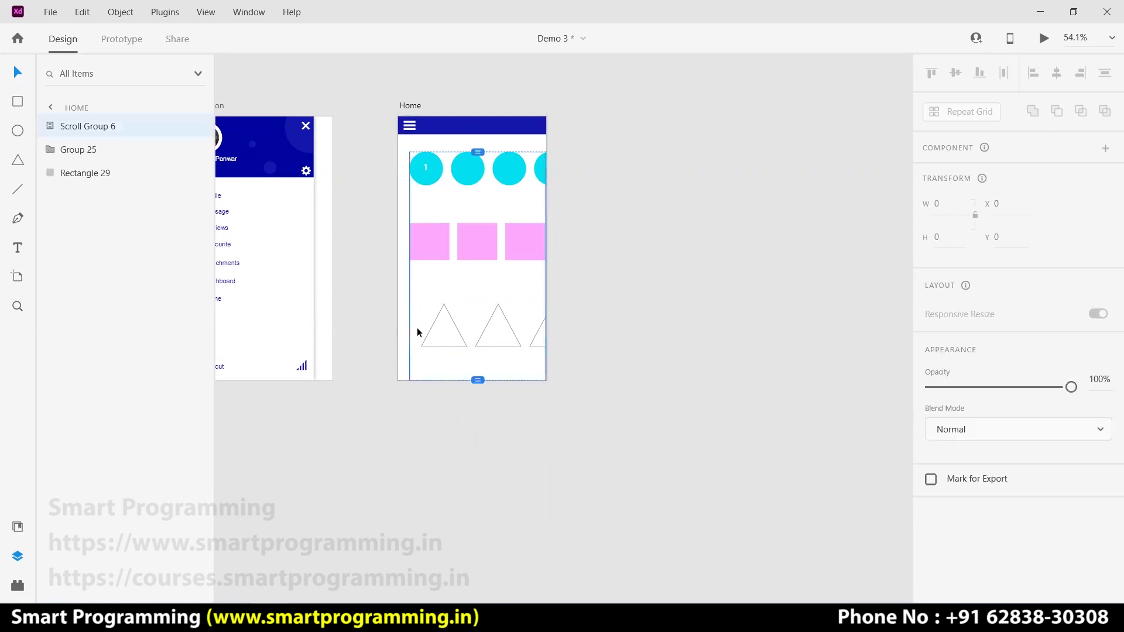
pyautogui.click(461, 205)
pyautogui.click(428, 171)
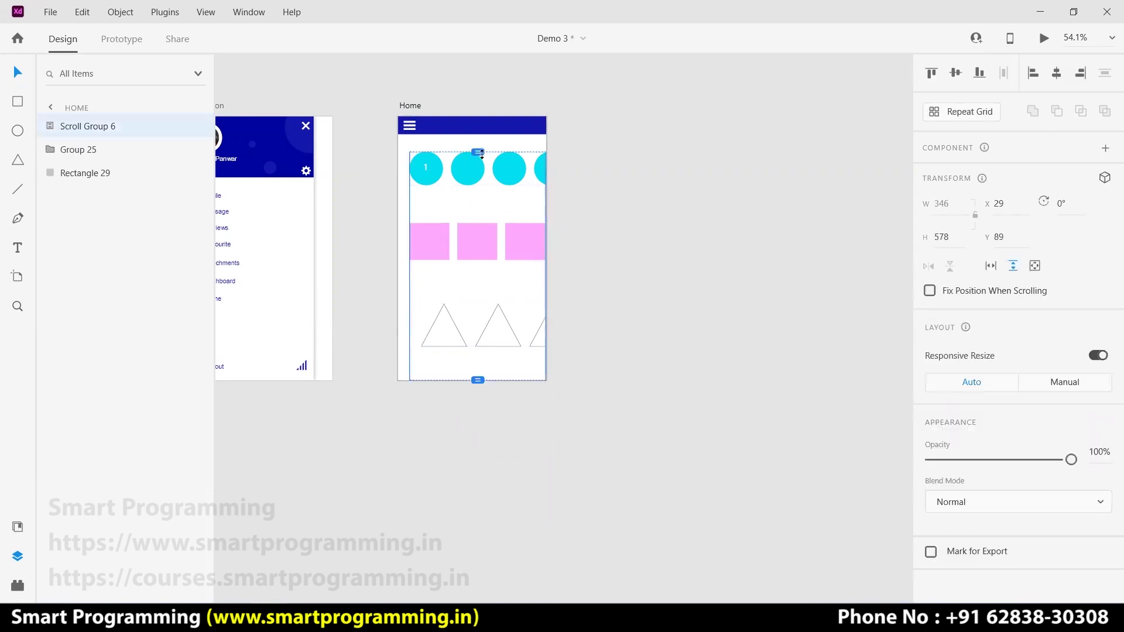
pyautogui.moveTo(481, 150); pyautogui.dragTo(477, 166)
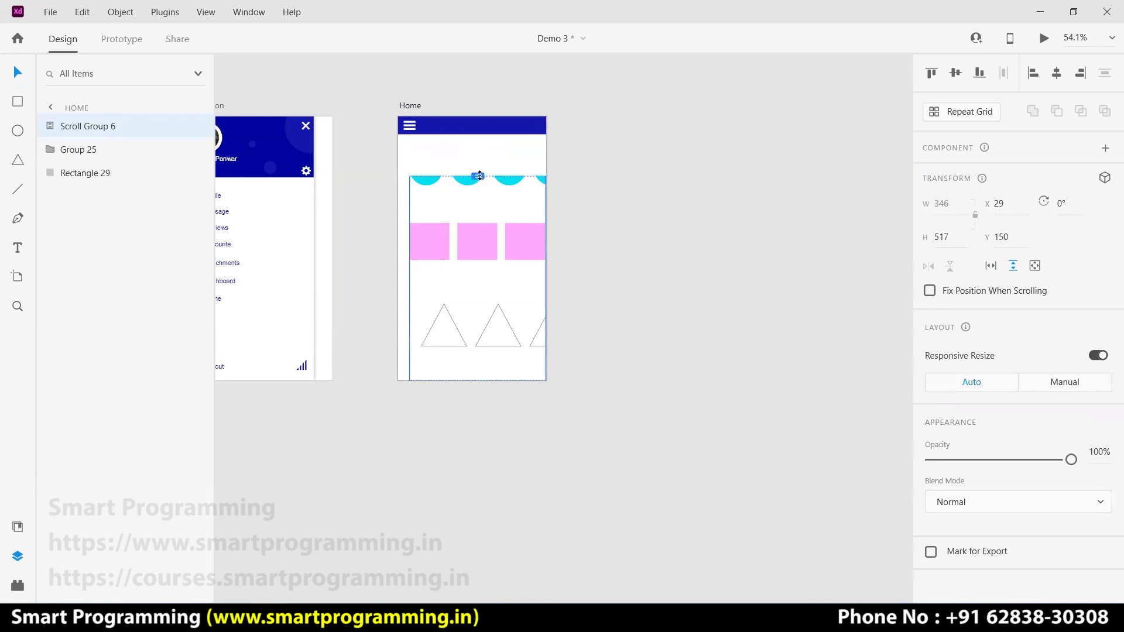
pyautogui.moveTo(477, 166); pyautogui.dragTo(474, 144)
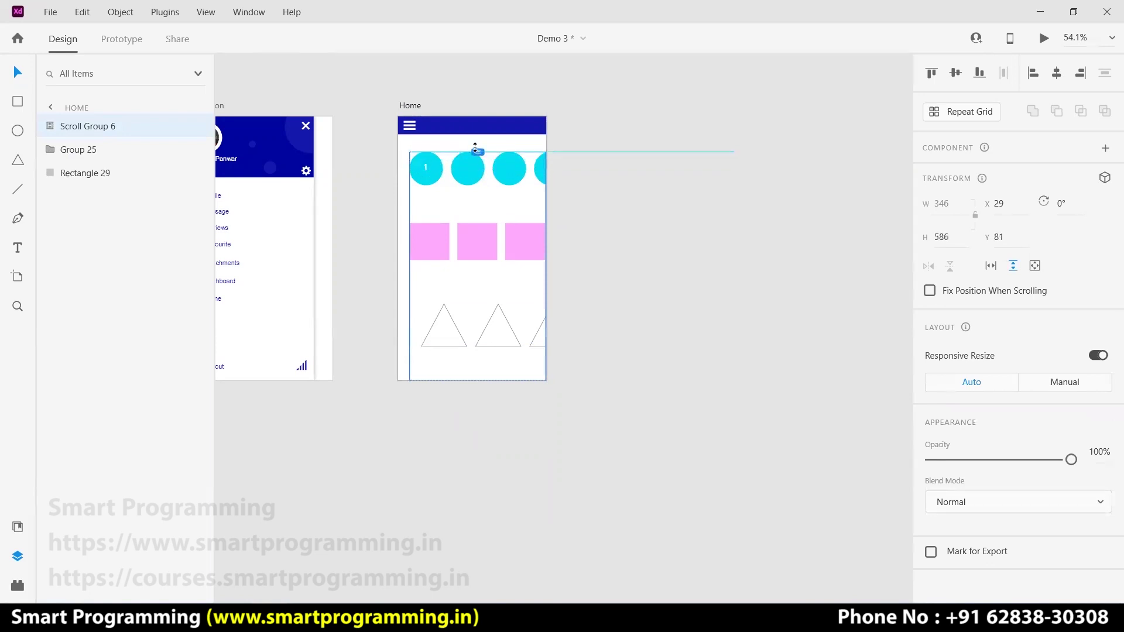
pyautogui.click(690, 303)
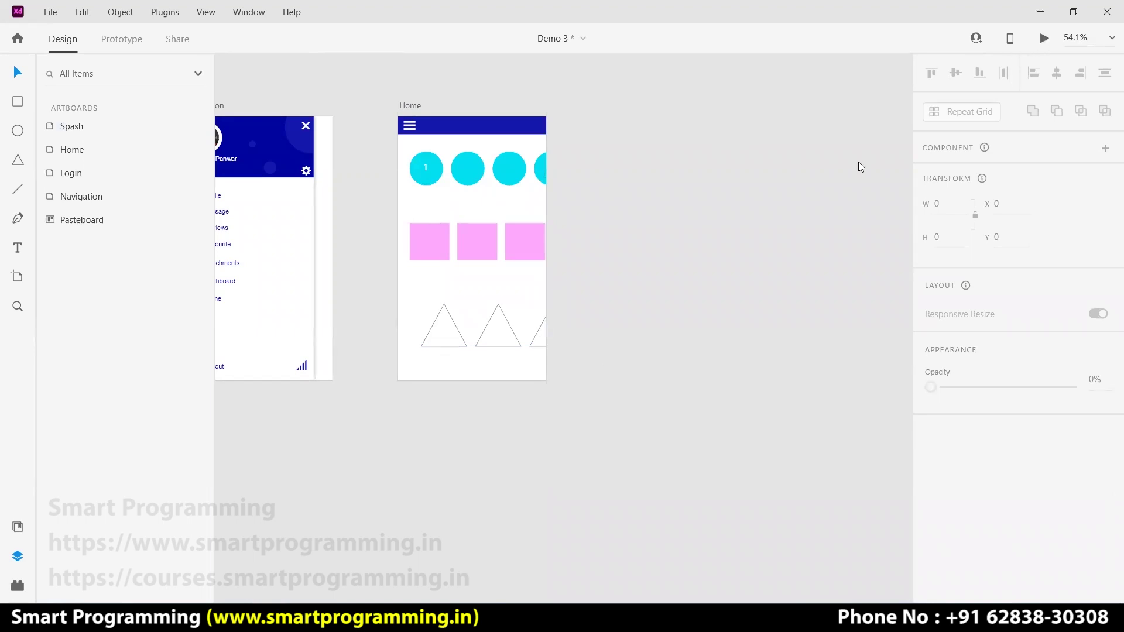
# Restore the XD window and bring the Demo 3 preview to the front
pyautogui.press('super+Down')
pyautogui.click(498, 59)
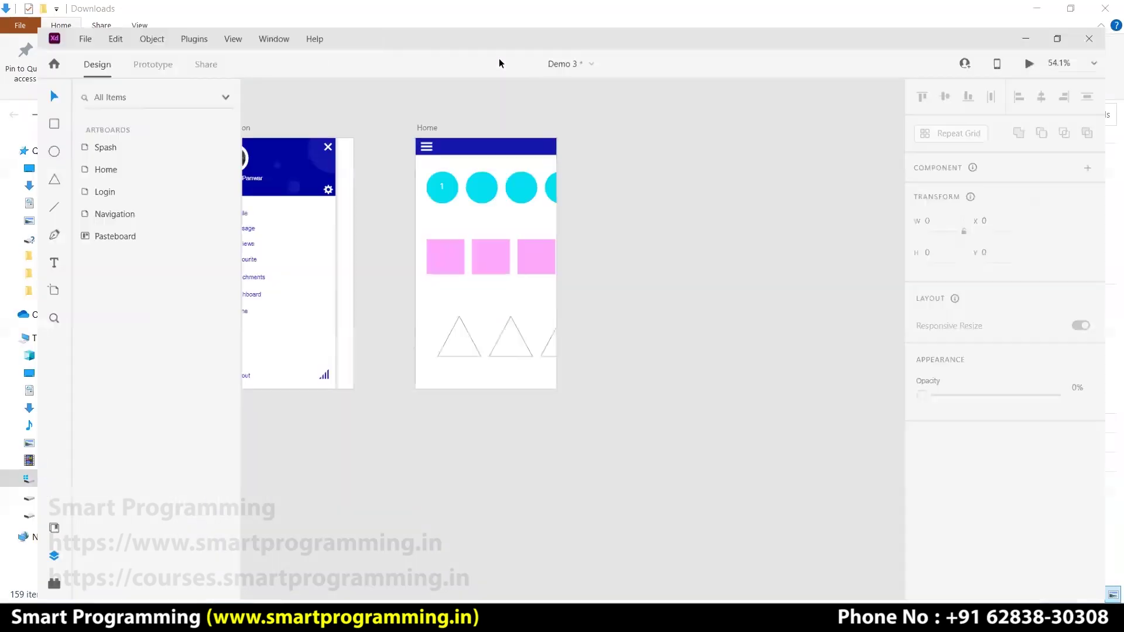
pyautogui.click(346, 538)
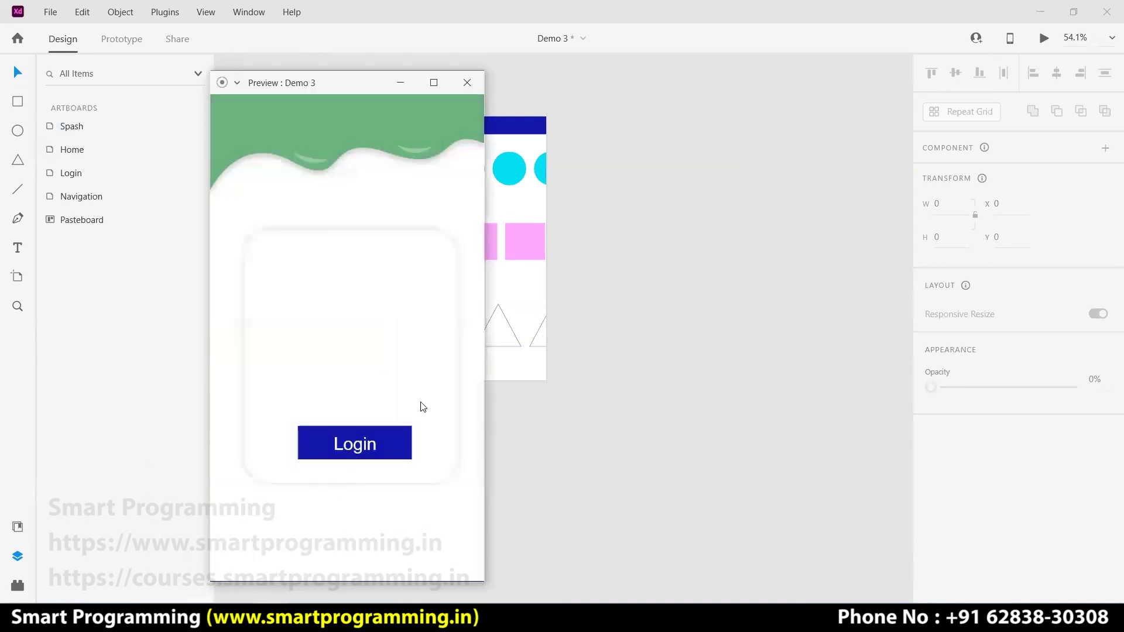
# Scroll Home in the preview, confirming the header stays fixed, then close the preview
pyautogui.scroll(-4, 383, 380)
pyautogui.scroll(-1, 388, 372)
pyautogui.scroll(1, 417, 296)
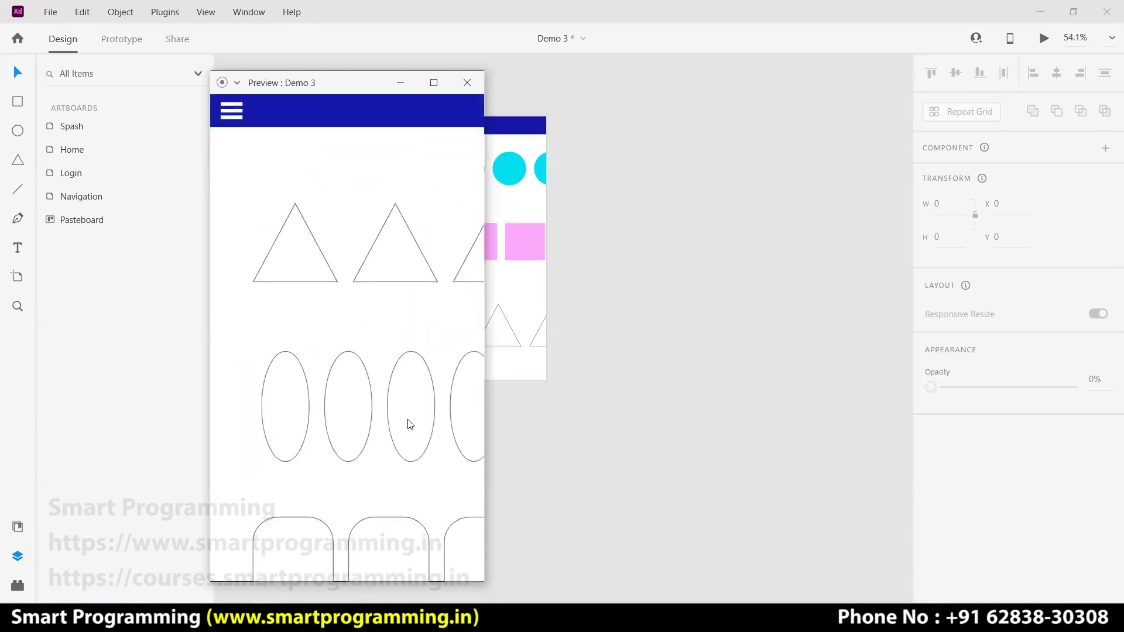
pyautogui.scroll(-1, 398, 492)
pyautogui.scroll(1, 398, 468)
pyautogui.scroll(4, 398, 404)
pyautogui.scroll(-5, 400, 358)
pyautogui.scroll(2, 408, 363)
pyautogui.scroll(-2, 408, 373)
pyautogui.hscroll(-1, 316, 535)
pyautogui.hscroll(-1, 260, 537)
pyautogui.click(630, 300)
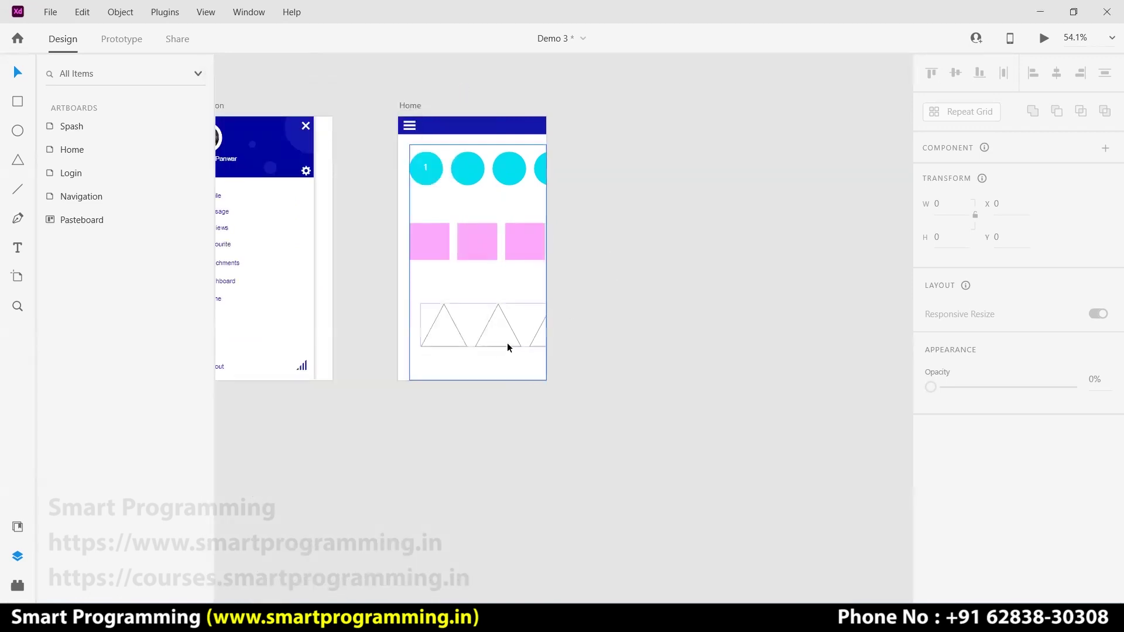
# Draw a 375×59 bar across the bottom of the Home artboard
pyautogui.scroll(1, 500, 350)
pyautogui.scroll(2, 501, 348)
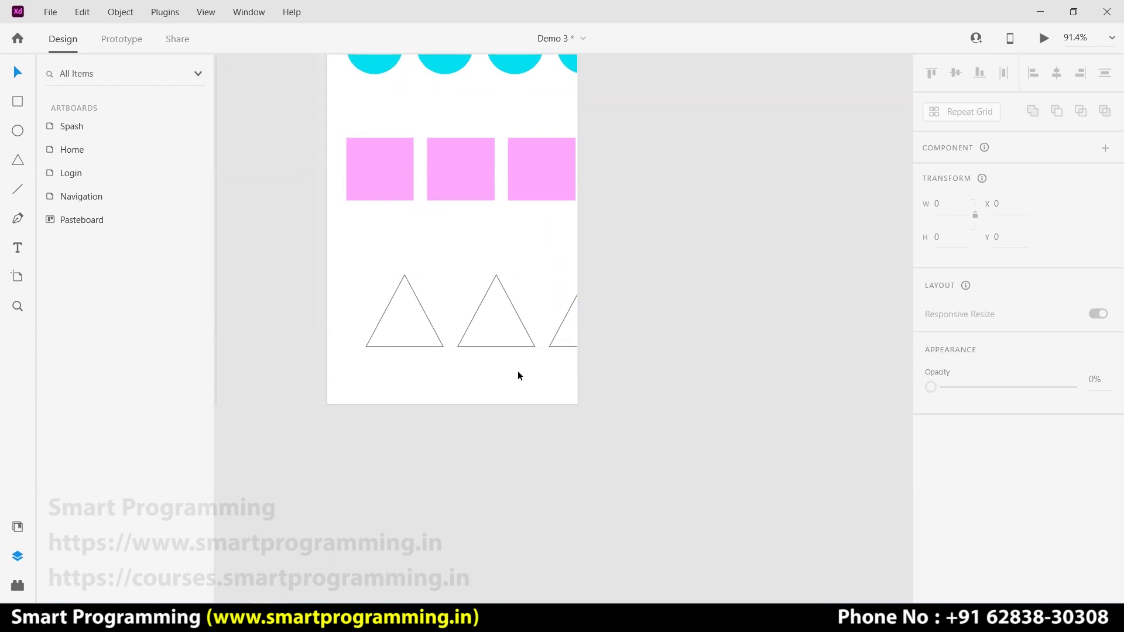
pyautogui.click(467, 385)
pyautogui.click(506, 393)
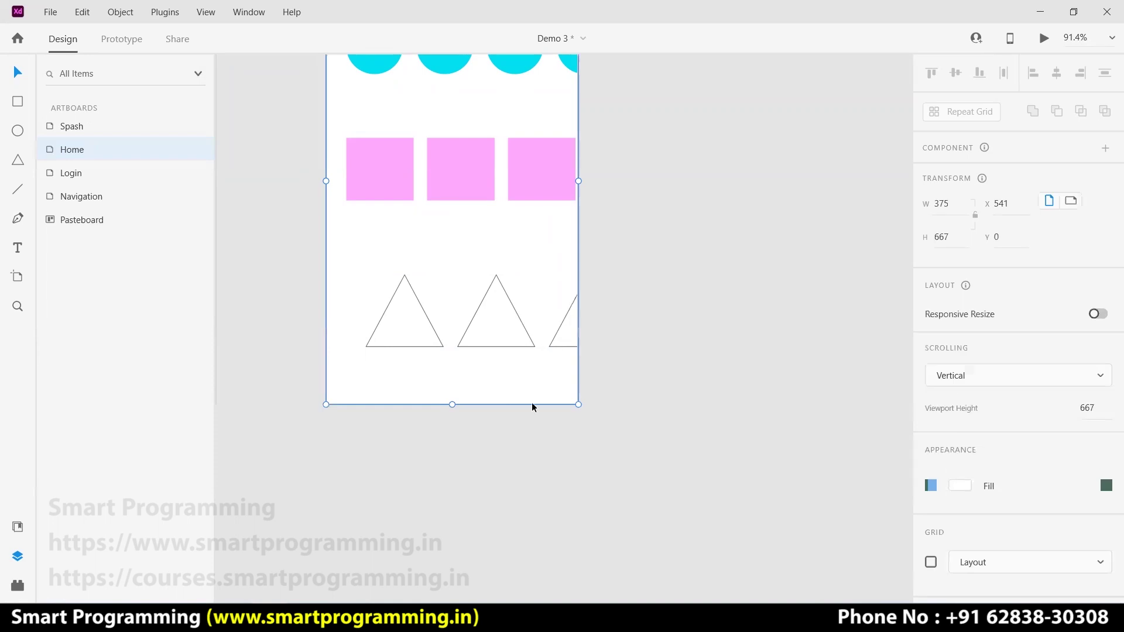
pyautogui.scroll(-5, 647, 381)
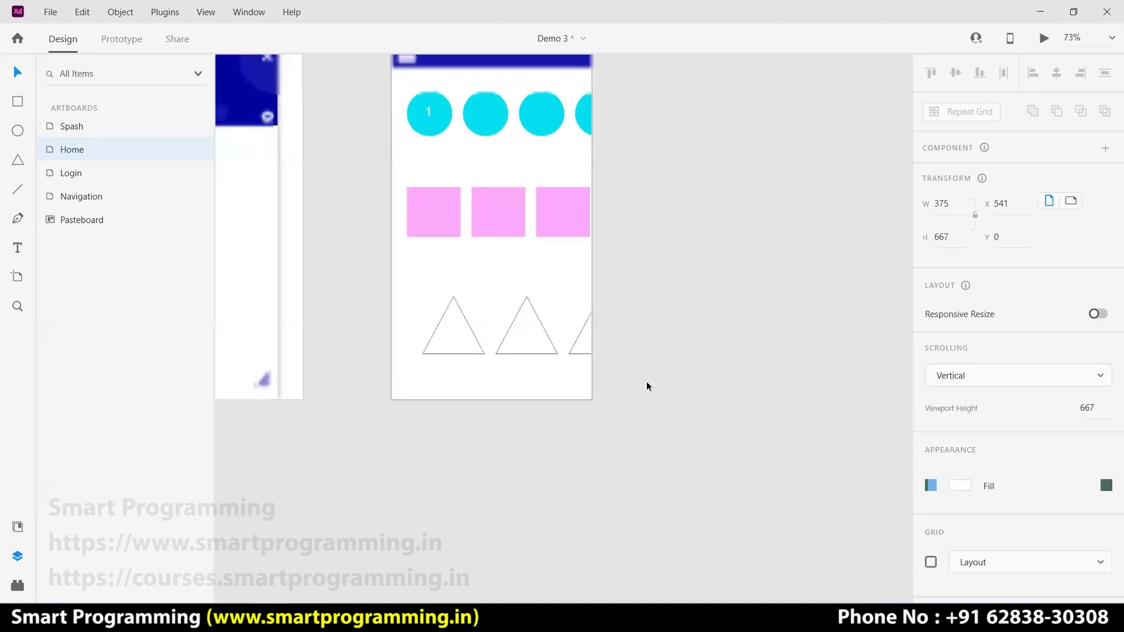
pyautogui.click(20, 104)
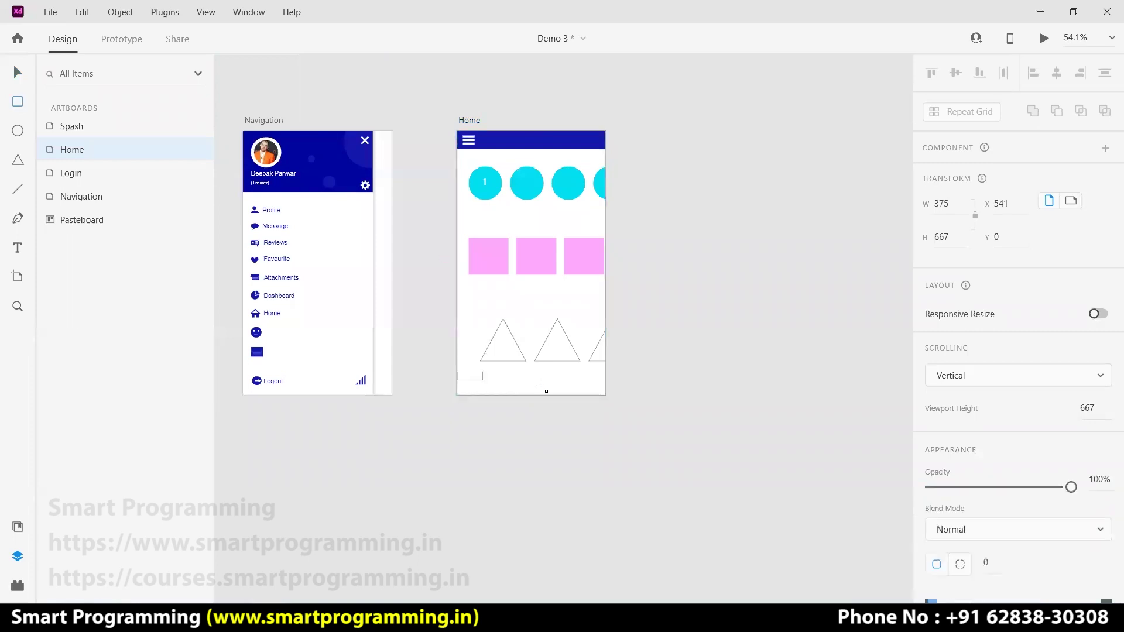
pyautogui.moveTo(456, 372); pyautogui.dragTo(607, 395)
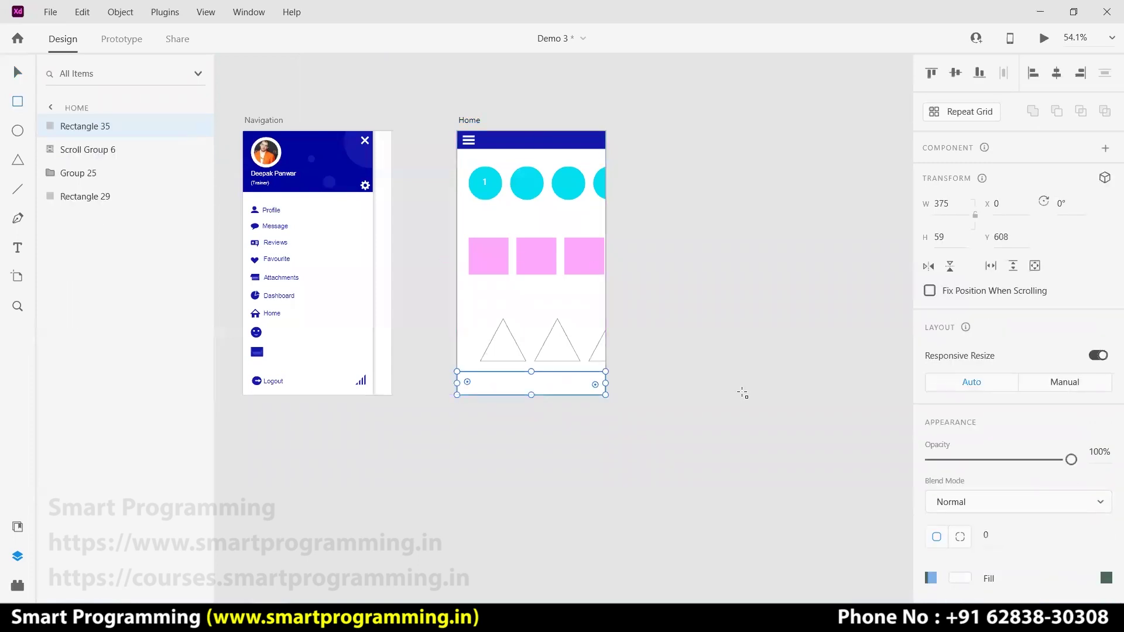
# Remove the bar's border, fill it red #BF2D2D, and launch the prototype preview
pyautogui.scroll(-3, 966, 475)
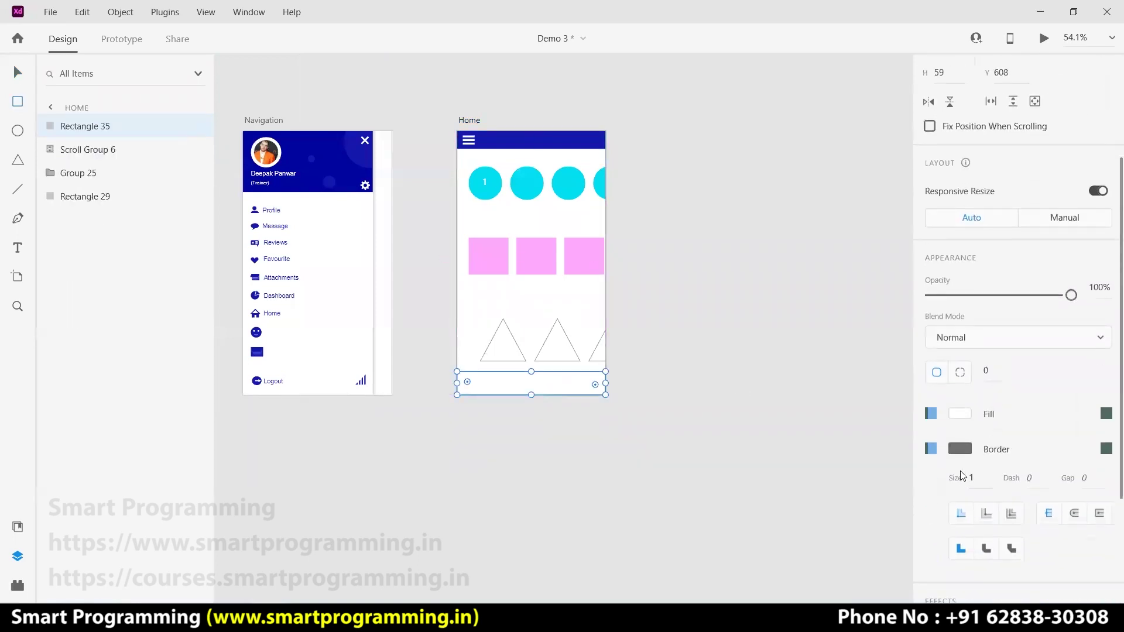
pyautogui.click(931, 449)
pyautogui.click(960, 414)
pyautogui.moveTo(858, 353); pyautogui.dragTo(837, 358)
pyautogui.press('Escape')
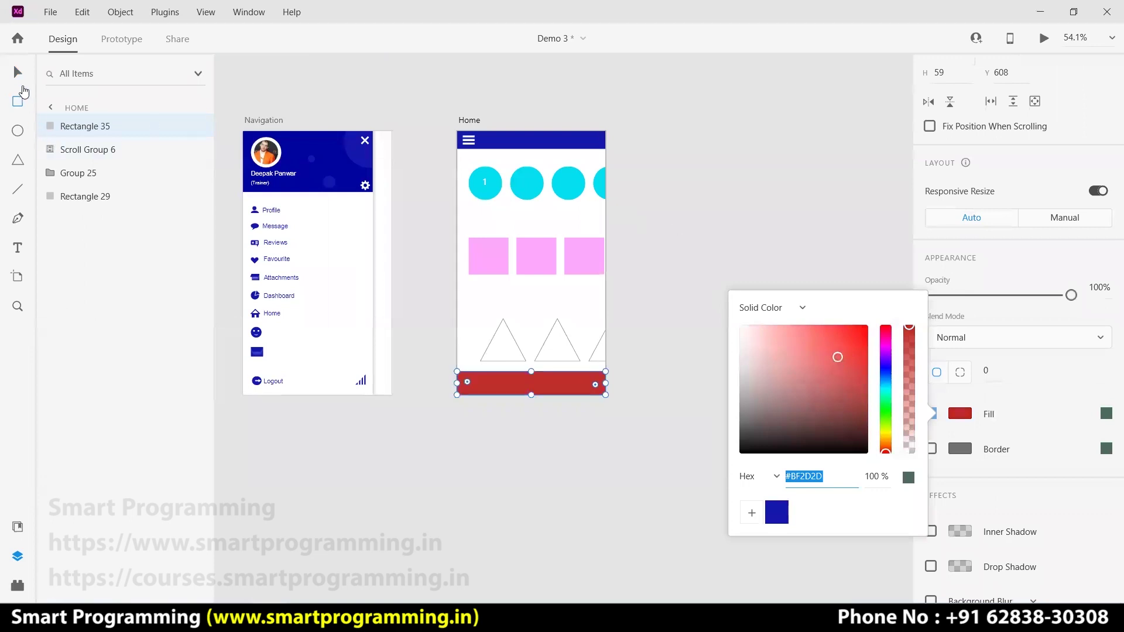
pyautogui.press('Escape')
pyautogui.click(641, 269)
pyautogui.click(559, 377)
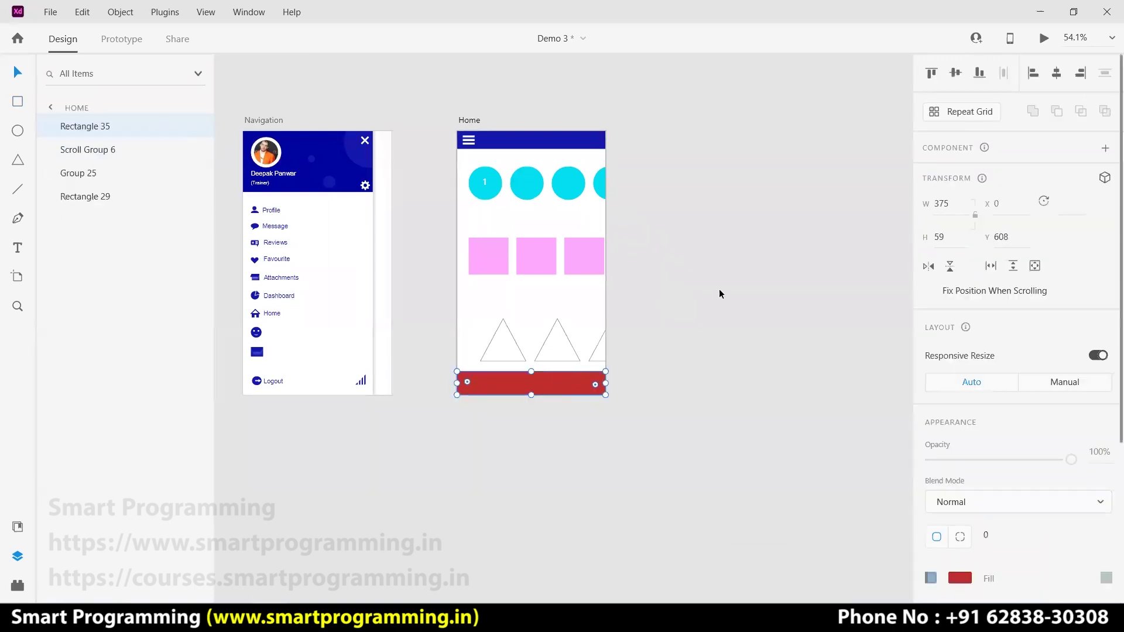
pyautogui.click(1044, 38)
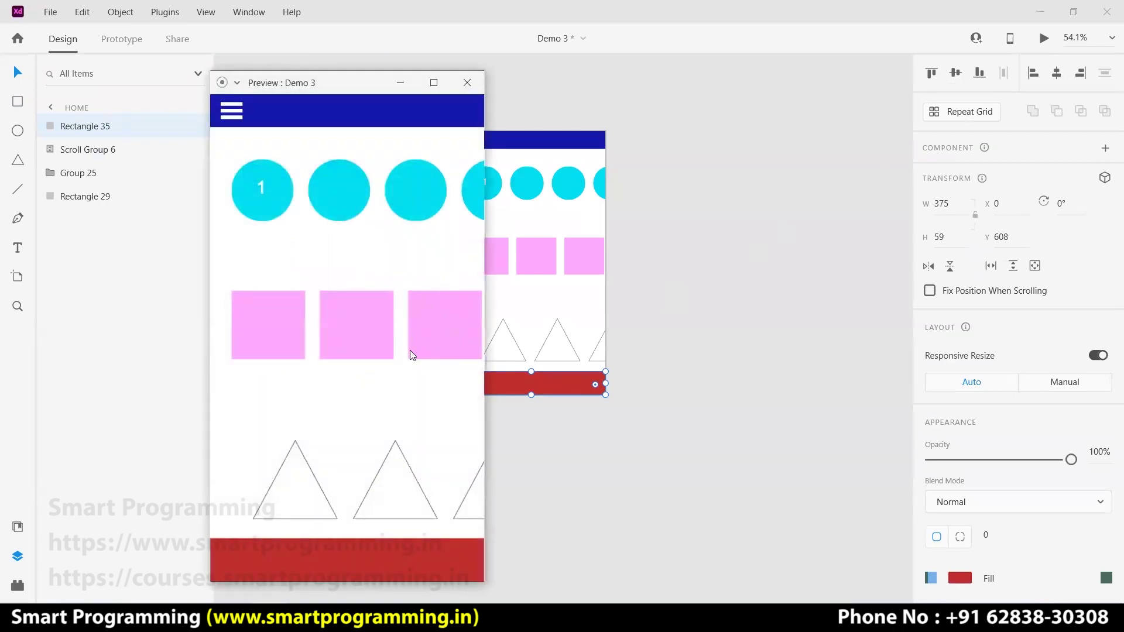
# Scroll the Home preview to check the shape rows scroll while the bottom bar stays visible
pyautogui.scroll(-5, 392, 450)
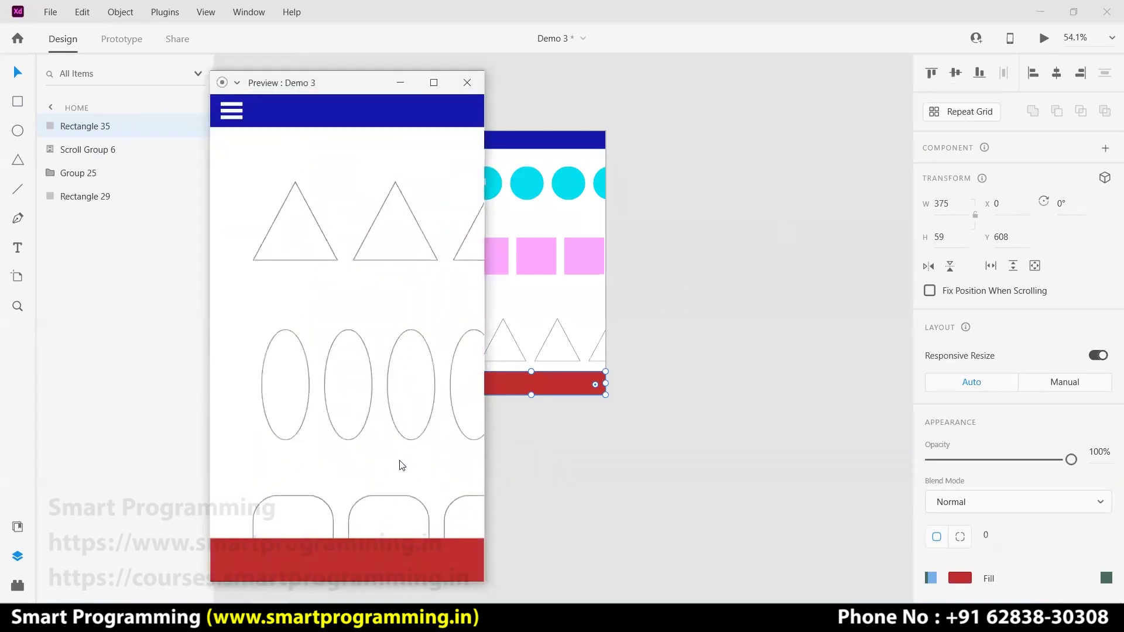
pyautogui.scroll(5, 381, 500)
pyautogui.scroll(-5, 383, 498)
pyautogui.scroll(5, 413, 483)
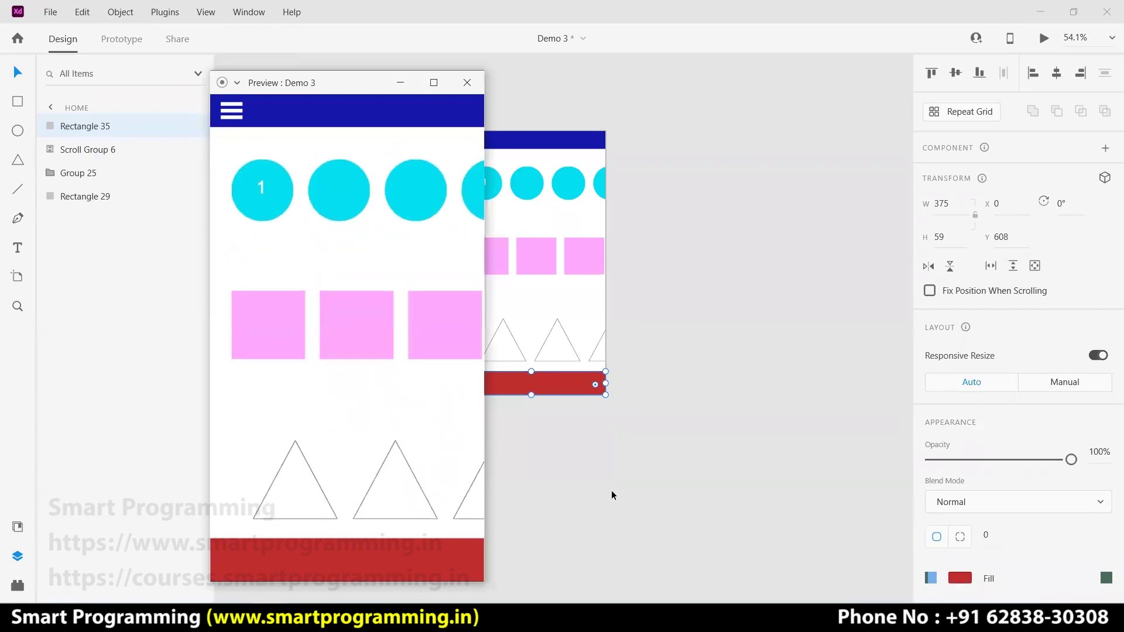
pyautogui.scroll(-5, 382, 454)
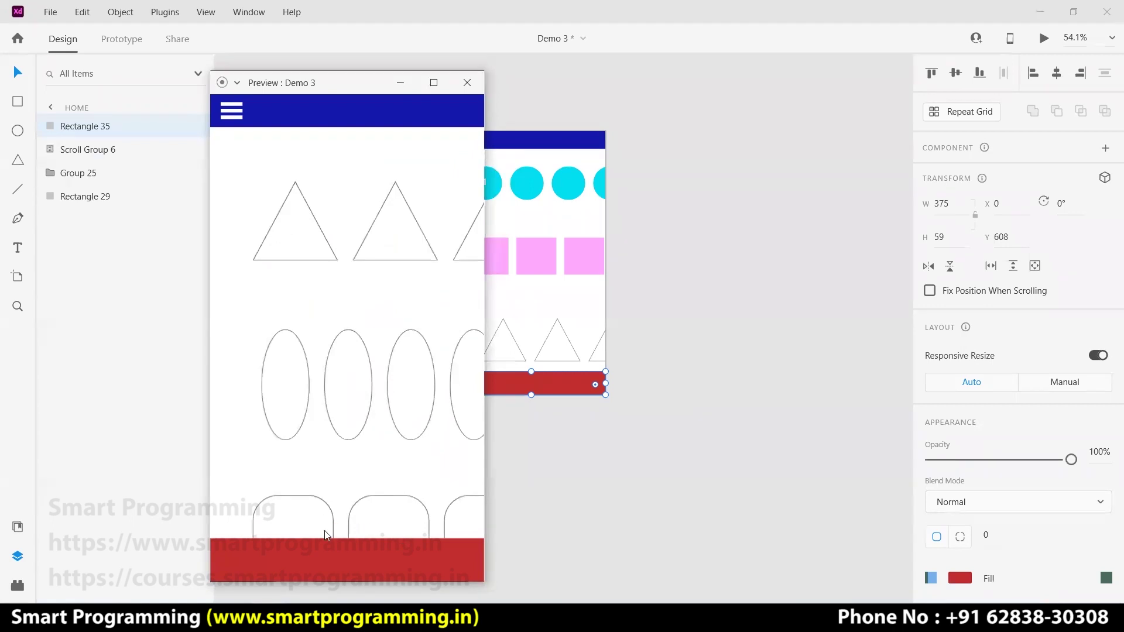
# Close the preview and temporarily lengthen the Home artboard downward
pyautogui.click(468, 83)
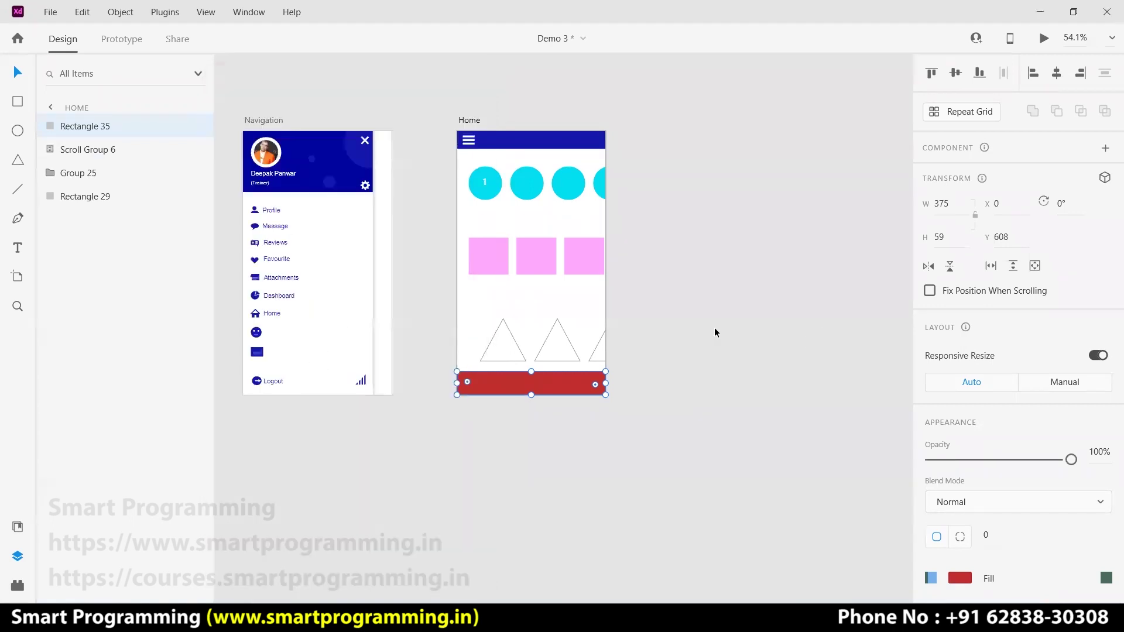
pyautogui.click(430, 338)
pyautogui.click(465, 327)
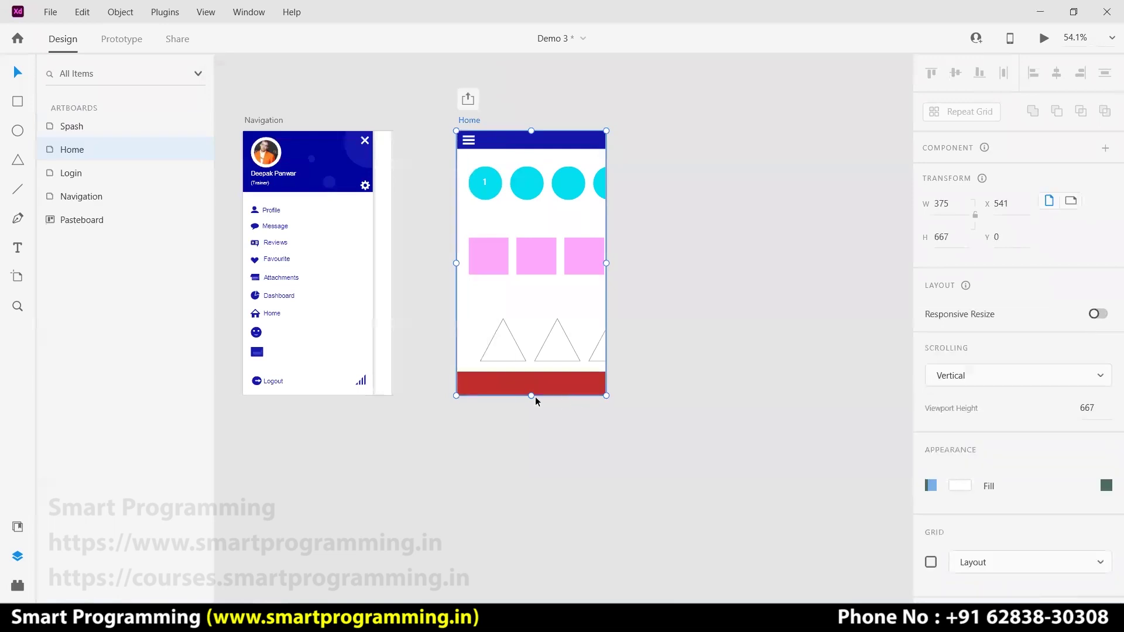
pyautogui.moveTo(537, 406); pyautogui.dragTo(567, 582)
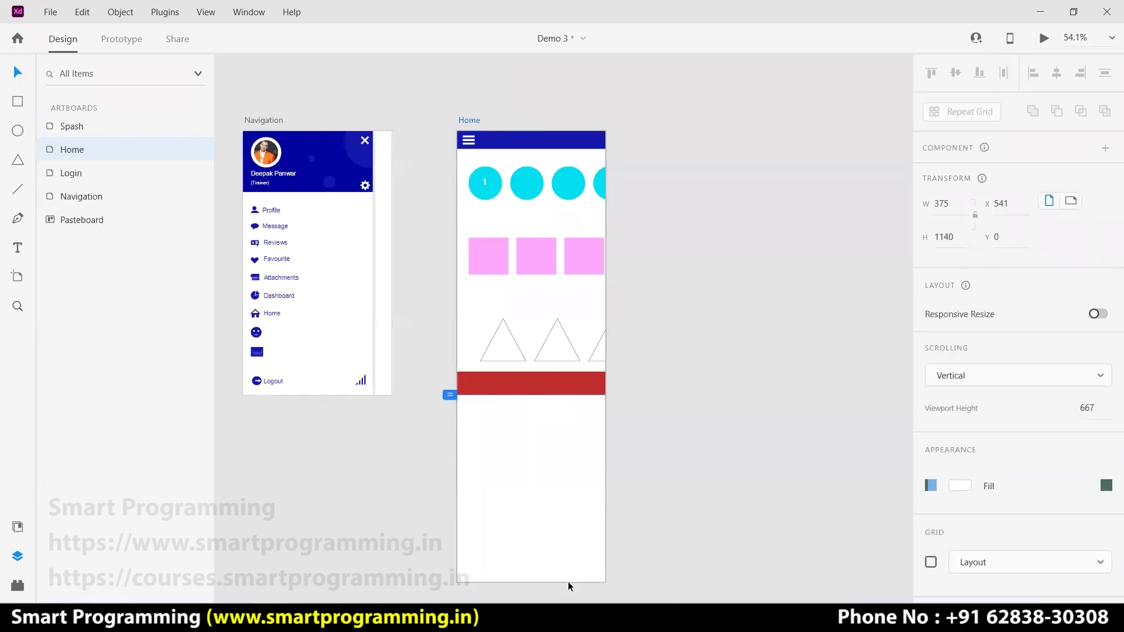
pyautogui.click(654, 472)
# Extend Scroll Group 6 to about 1047 px tall, then return Home to 667 px
pyautogui.click(538, 364)
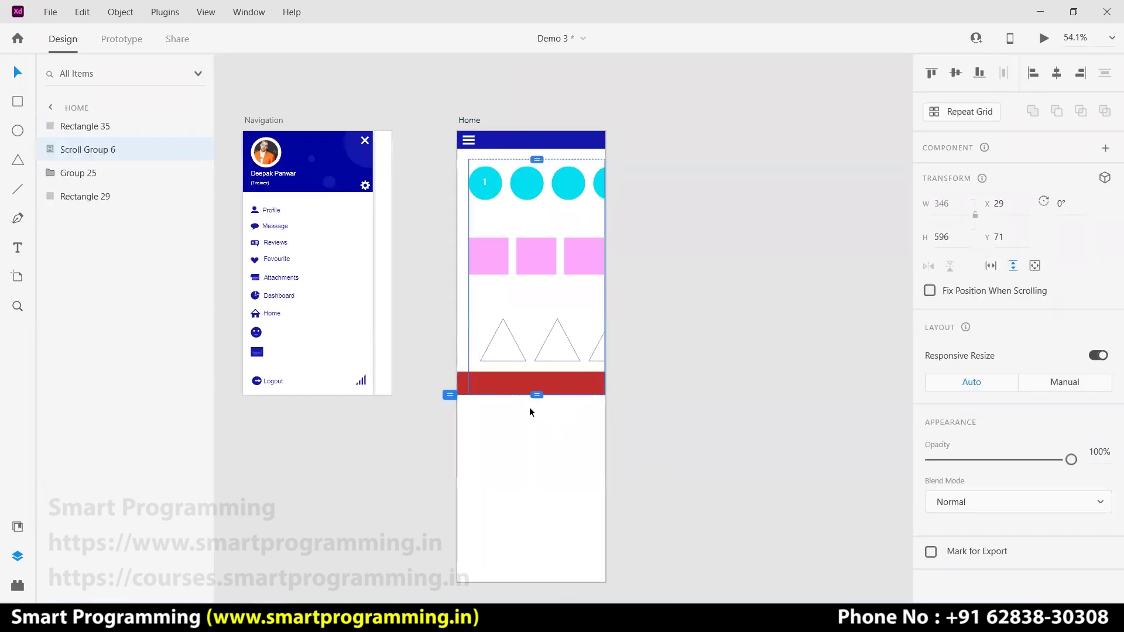
pyautogui.moveTo(536, 396); pyautogui.dragTo(550, 570)
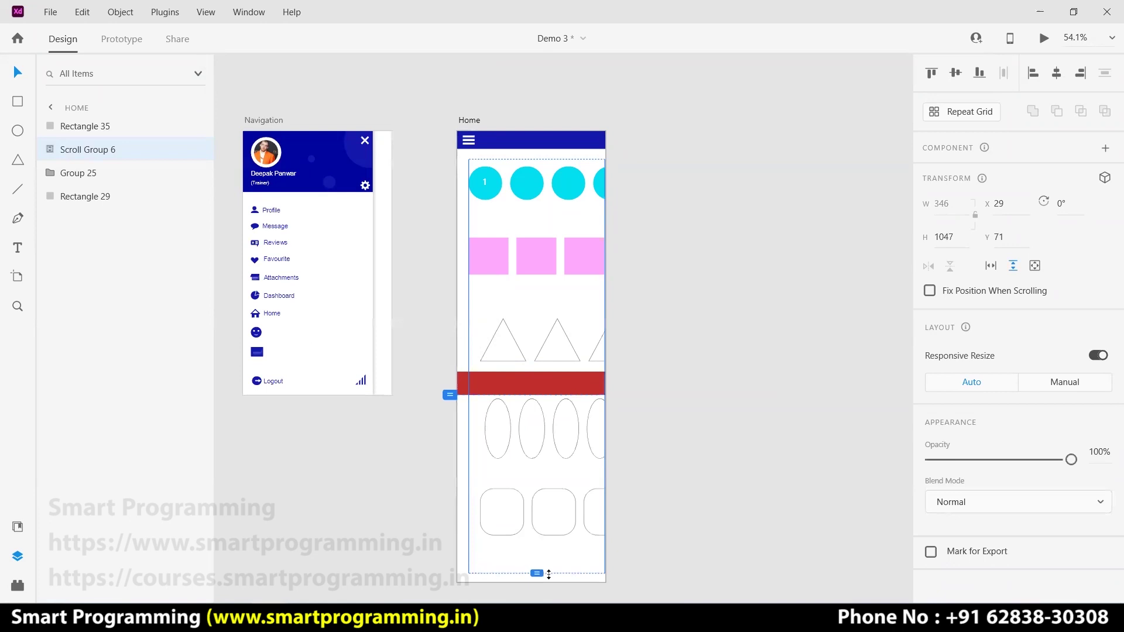
pyautogui.click(655, 539)
pyautogui.click(460, 578)
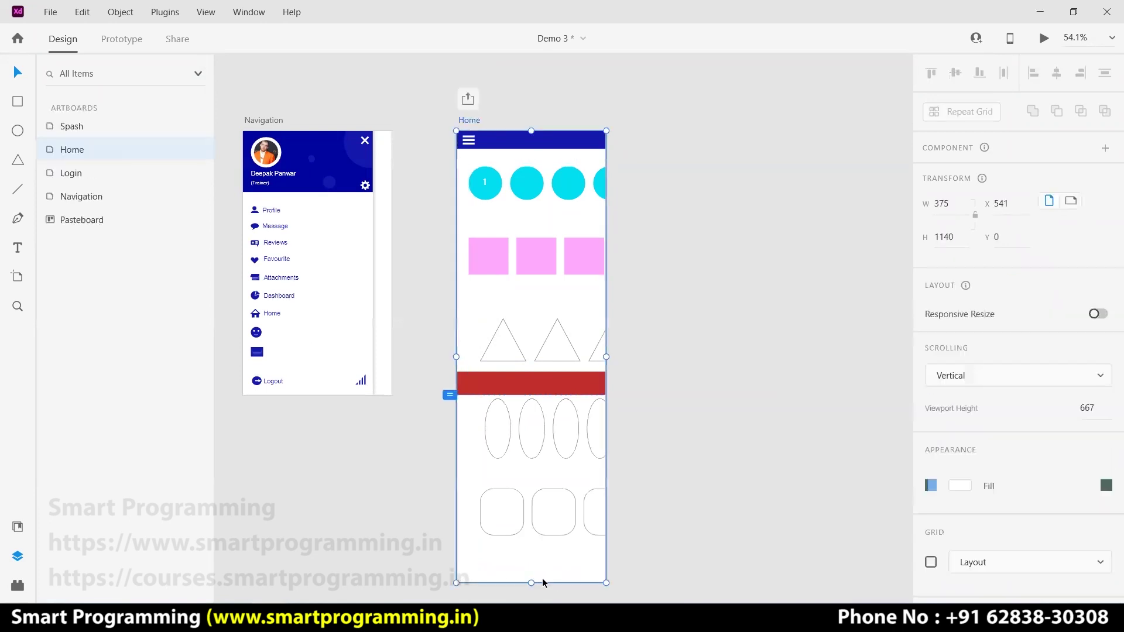
pyautogui.moveTo(528, 544); pyautogui.dragTo(530, 395)
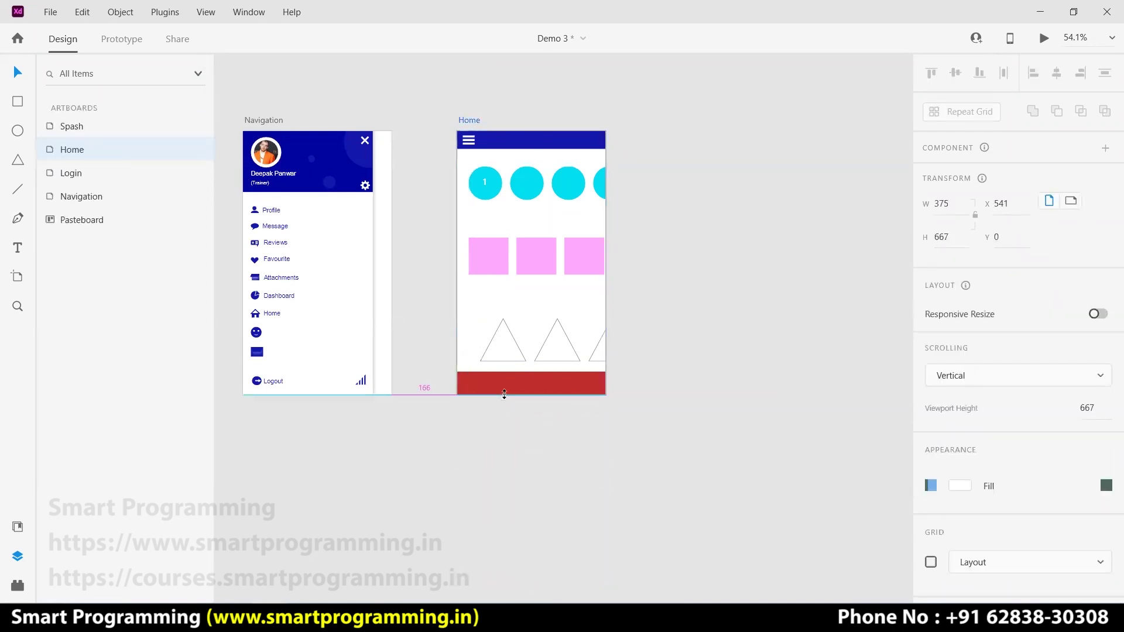
pyautogui.click(818, 255)
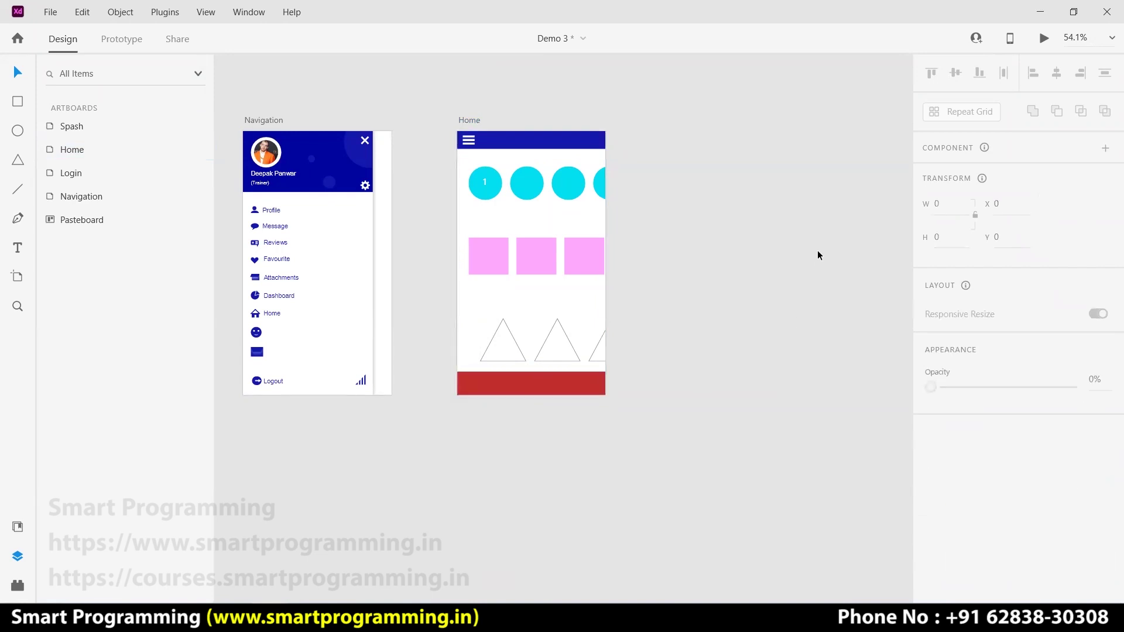
pyautogui.click(1045, 38)
pyautogui.click(365, 433)
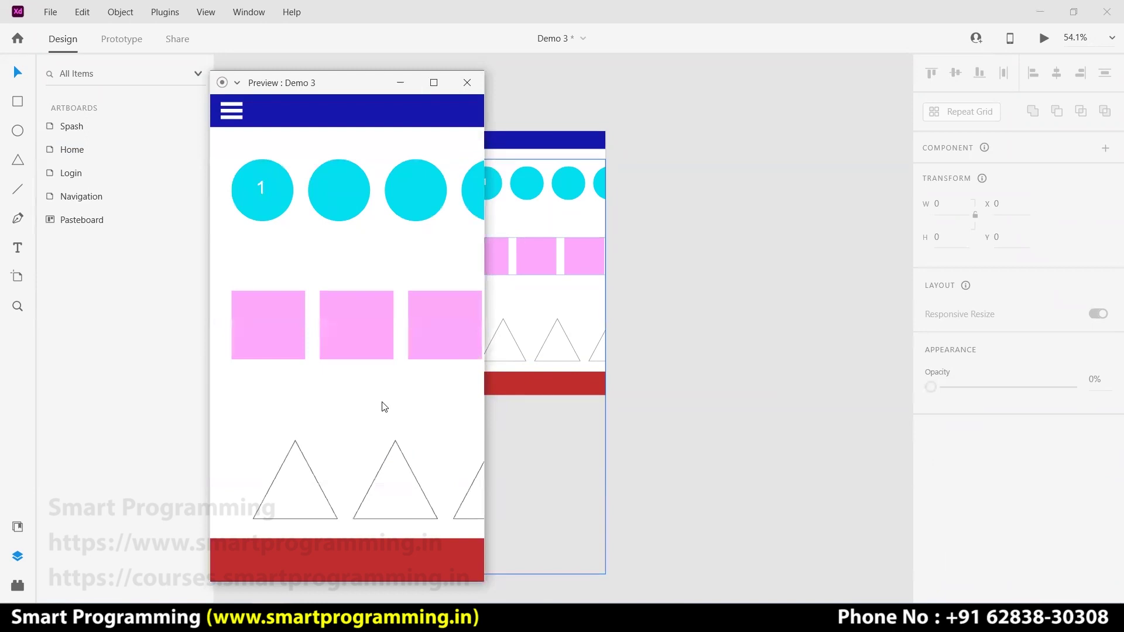
pyautogui.moveTo(410, 491); pyautogui.dragTo(400, 490)
pyautogui.moveTo(285, 495); pyautogui.dragTo(401, 449)
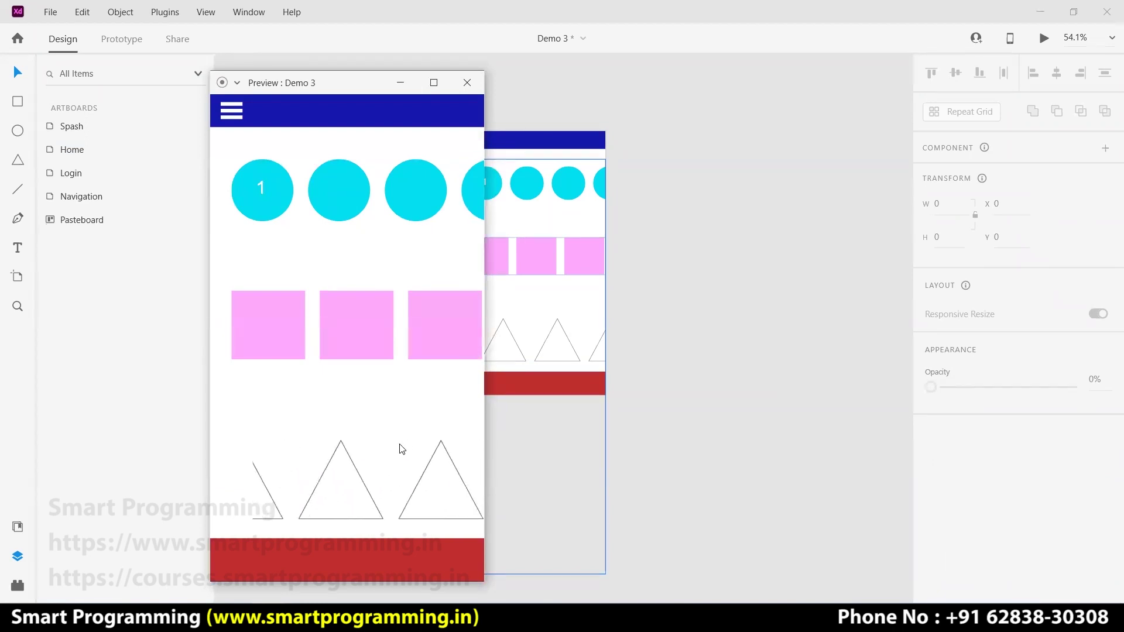
# Close the preview and lengthen the Home artboard to reveal the lower shapes
pyautogui.click(466, 83)
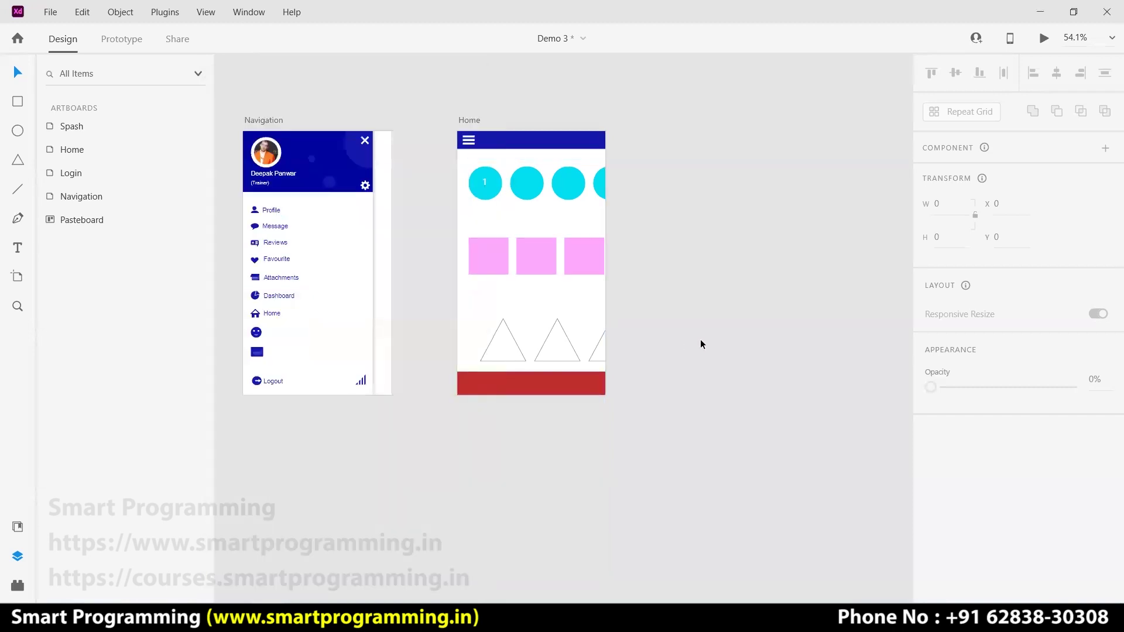
pyautogui.click(469, 321)
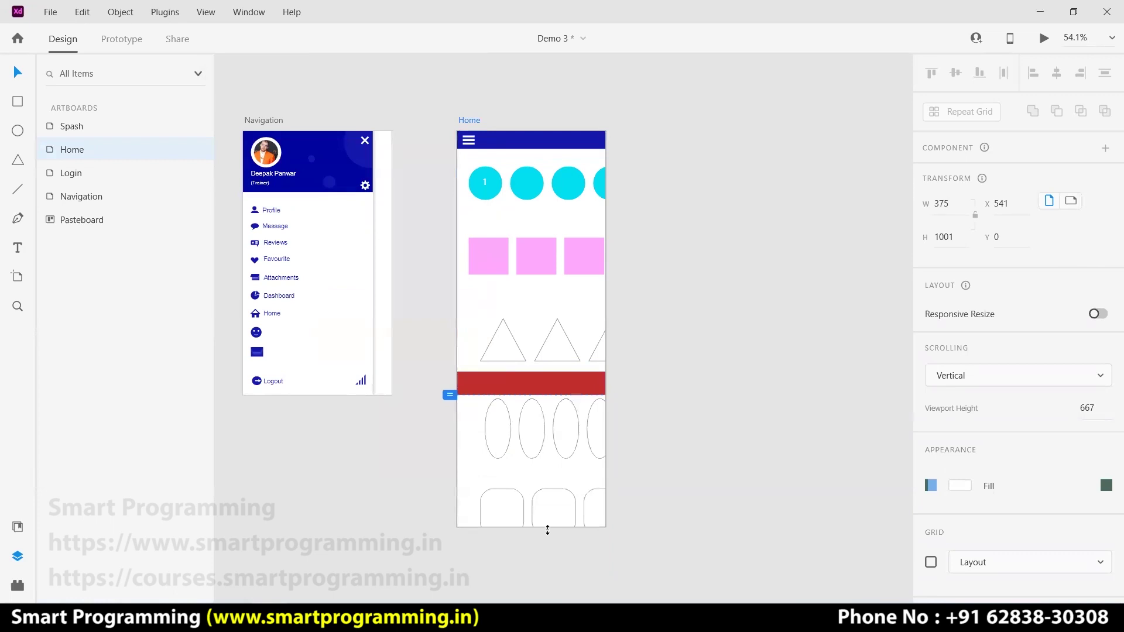
pyautogui.moveTo(534, 396)
pyautogui.mouseDown()
pyautogui.moveTo(552, 585)
pyautogui.moveTo(554, 404)
pyautogui.mouseUp()
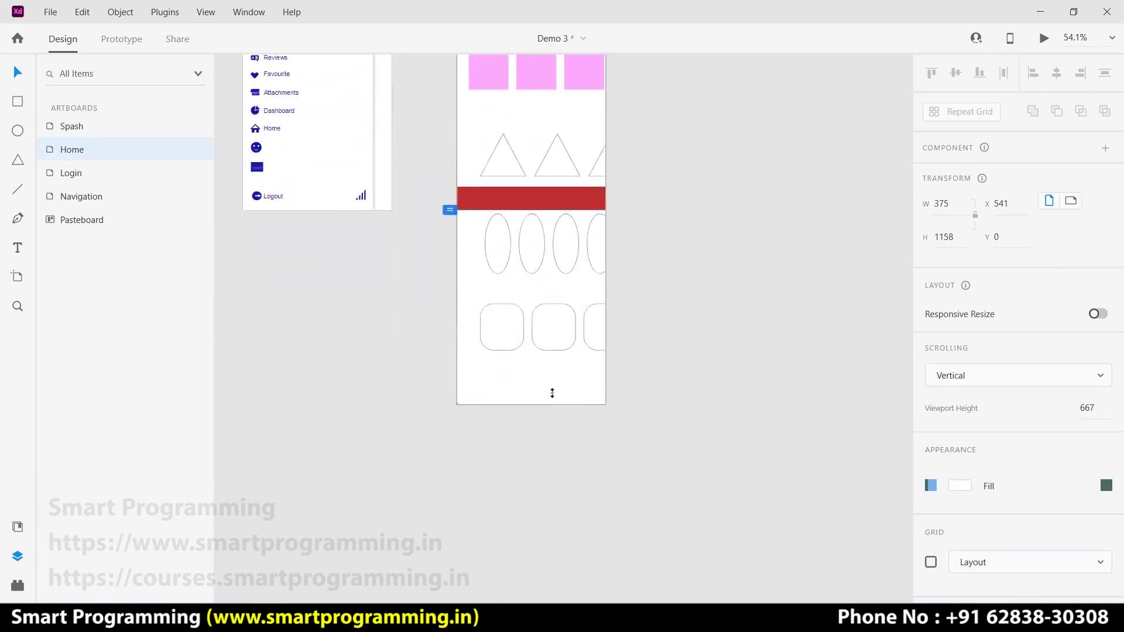
pyautogui.click(471, 160)
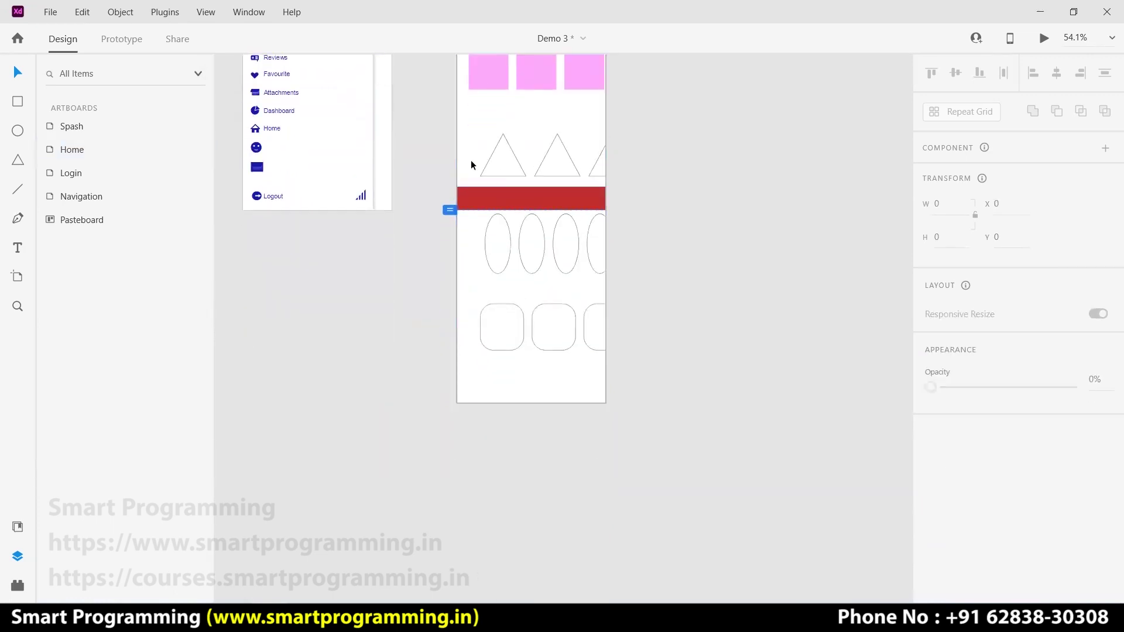
# Shorten Scroll Group 6's viewport from 1049 to 969 px and show Home's layers
pyautogui.click(486, 161)
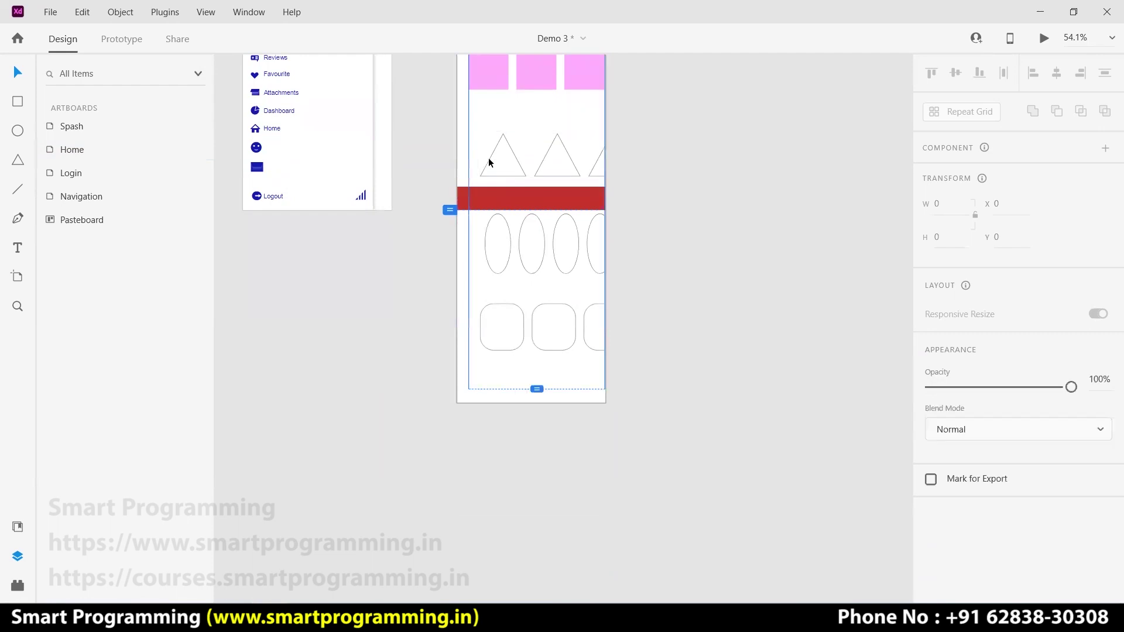
pyautogui.click(532, 391)
pyautogui.click(531, 328)
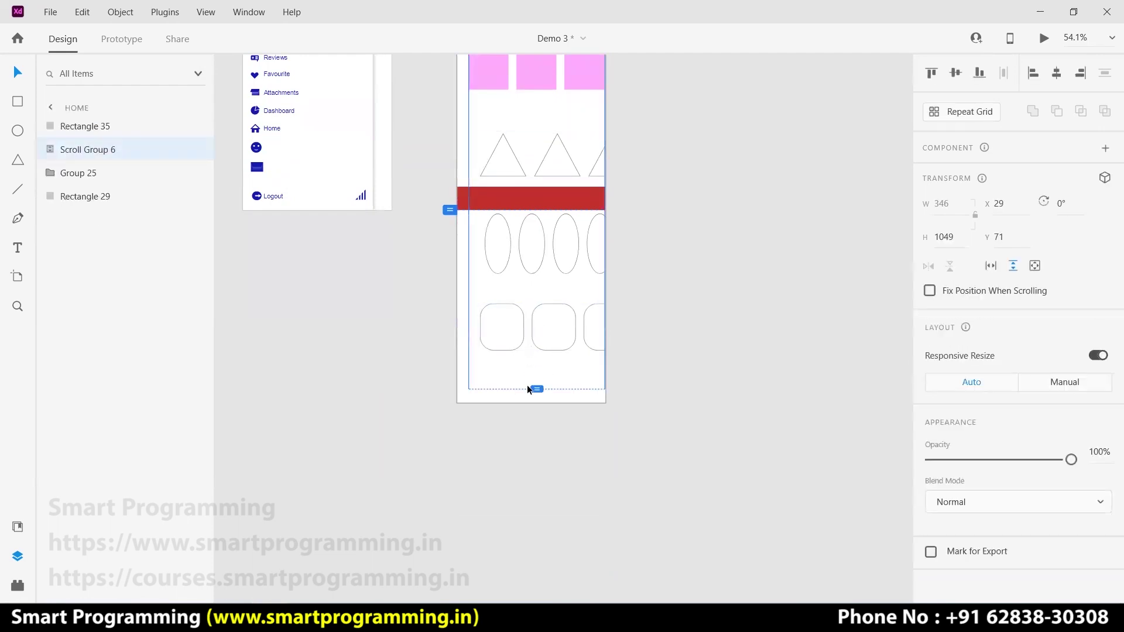
pyautogui.moveTo(541, 390); pyautogui.dragTo(535, 390)
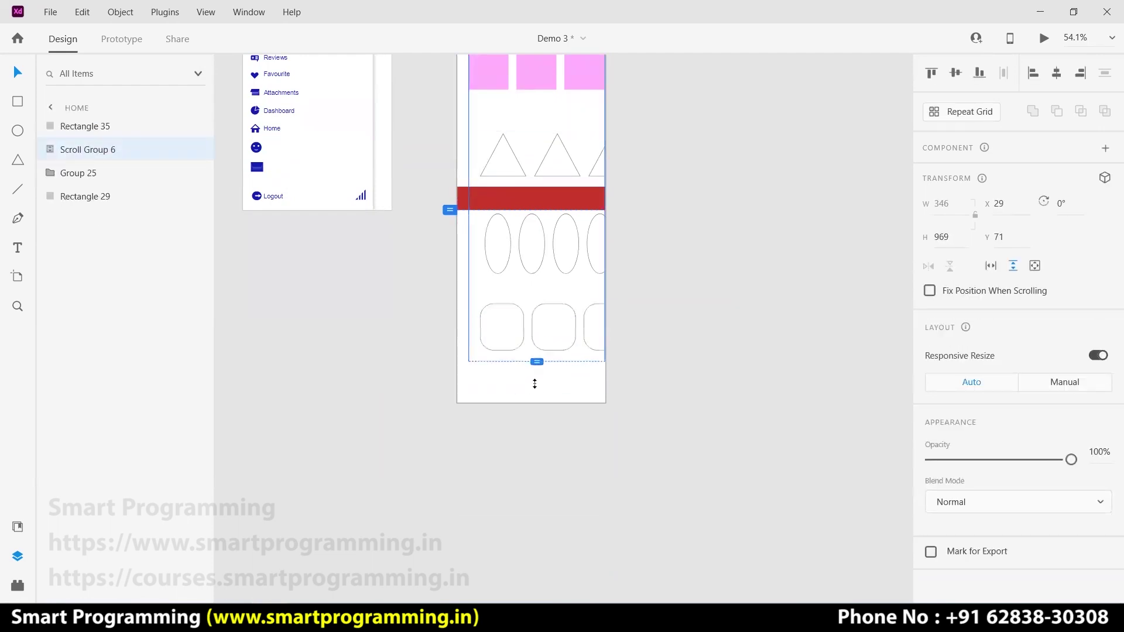
pyautogui.click(643, 352)
pyautogui.scroll(2, 744, 297)
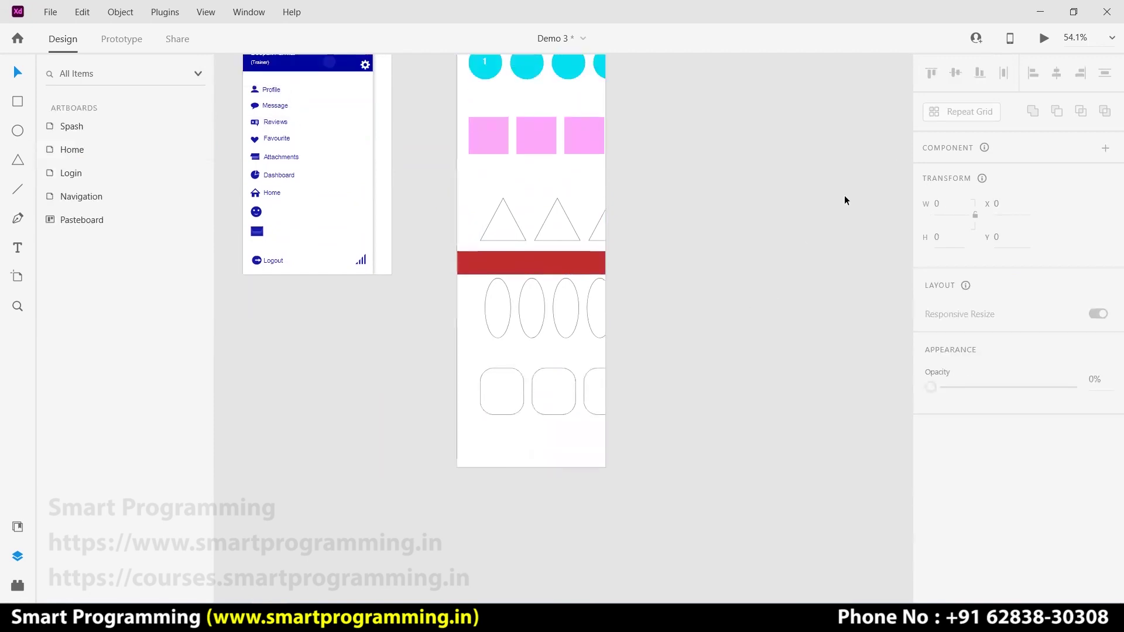
pyautogui.click(525, 199)
# Preview the prototype, scroll the Home screen up and down, then close the preview
pyautogui.click(1044, 38)
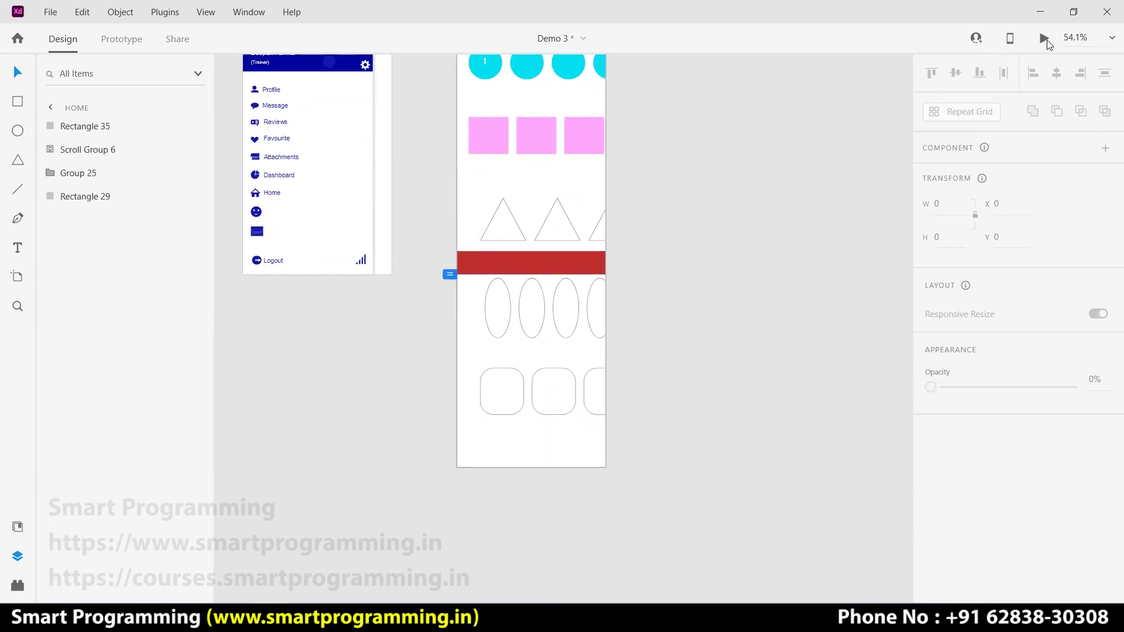
pyautogui.scroll(-5, 410, 385)
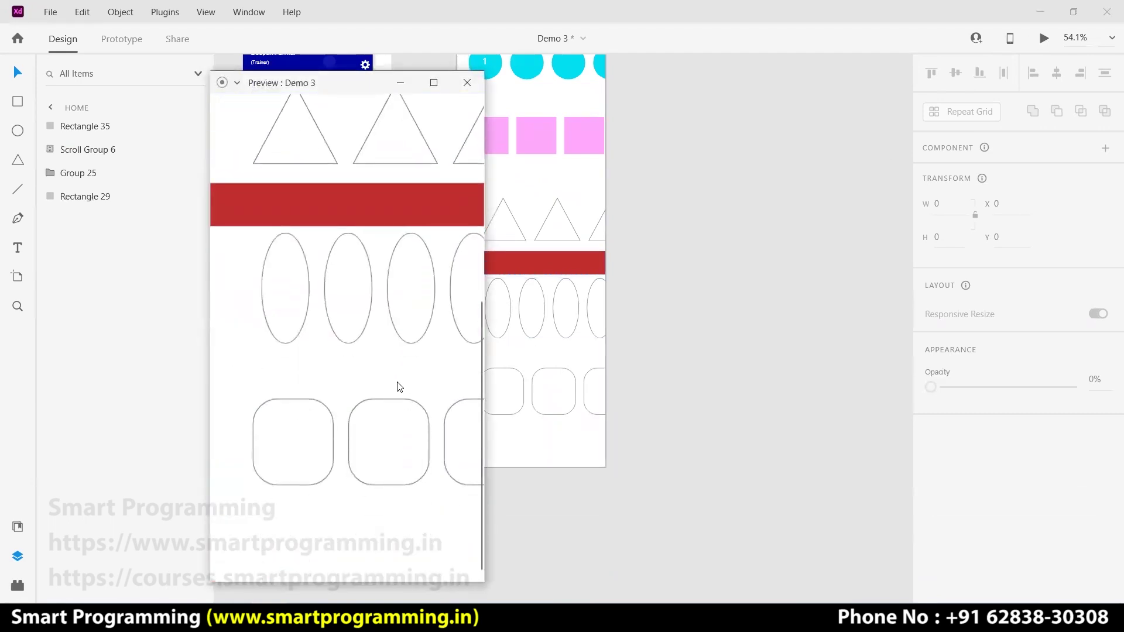
pyautogui.scroll(5, 402, 384)
pyautogui.scroll(-5, 398, 385)
pyautogui.scroll(5, 398, 384)
pyautogui.scroll(-2, 398, 388)
pyautogui.scroll(1, 399, 375)
pyautogui.scroll(2, 398, 360)
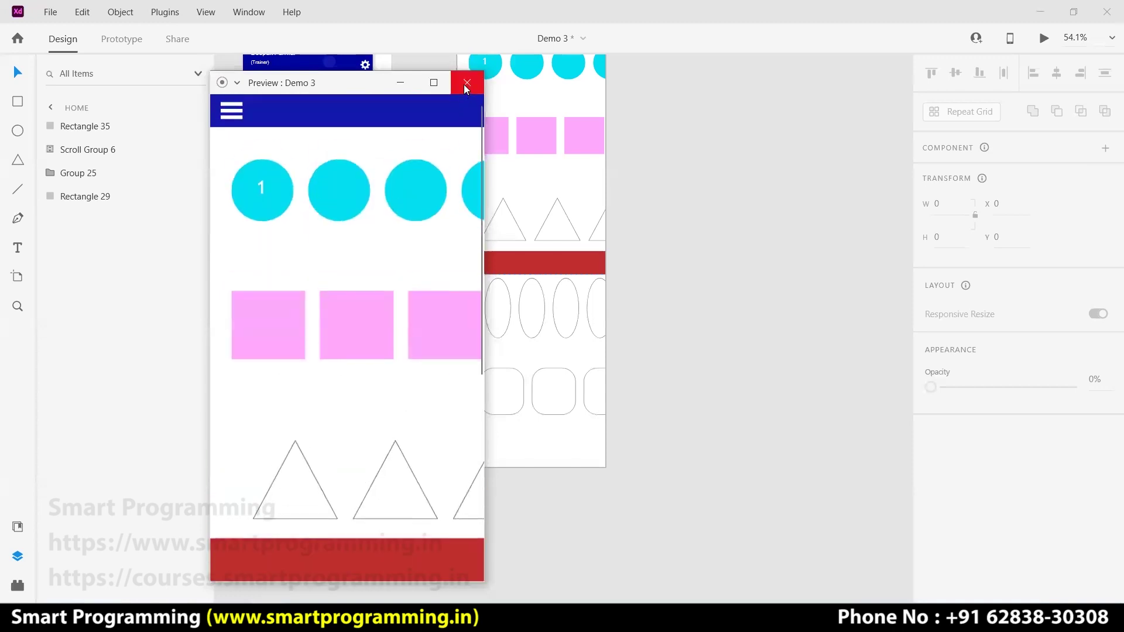
pyautogui.click(467, 82)
# Shorten the Home artboard to H 667 so it ends at the red bar, and re-check it in preview
pyautogui.click(464, 459)
pyautogui.moveTo(531, 468)
pyautogui.mouseDown()
pyautogui.moveTo(517, 341)
pyautogui.moveTo(531, 275)
pyautogui.mouseUp()
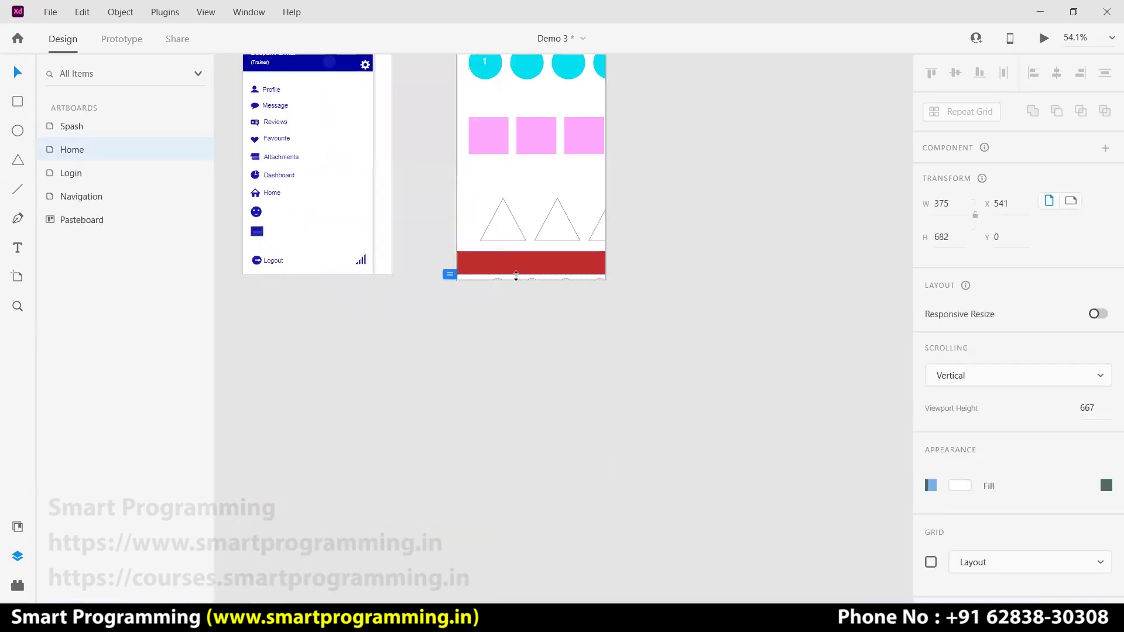
pyautogui.click(1044, 39)
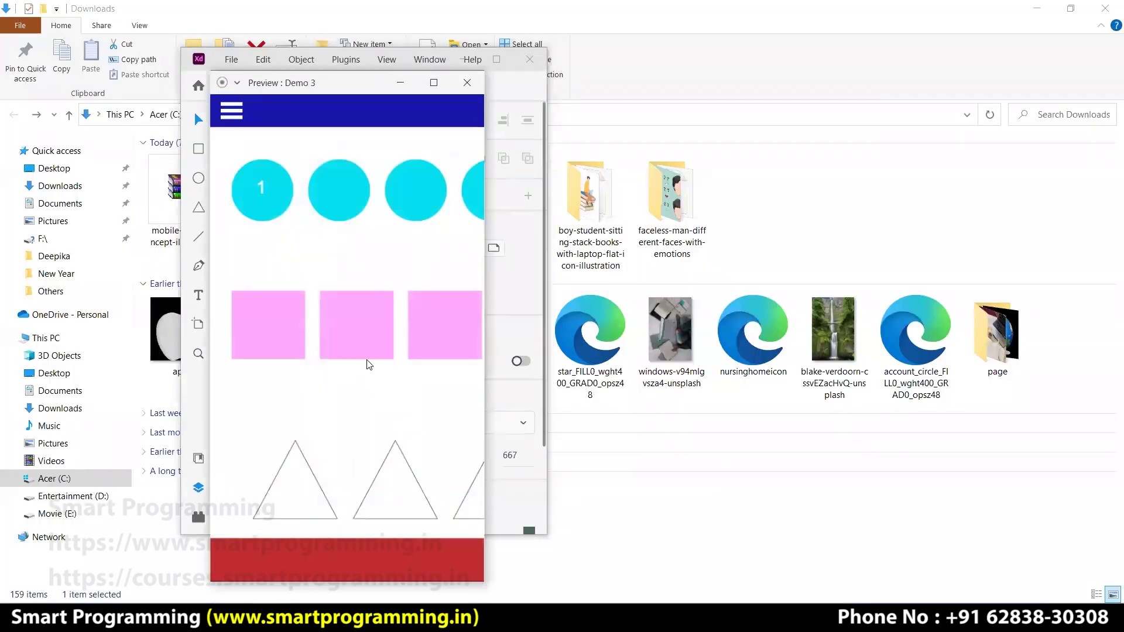
pyautogui.click(467, 82)
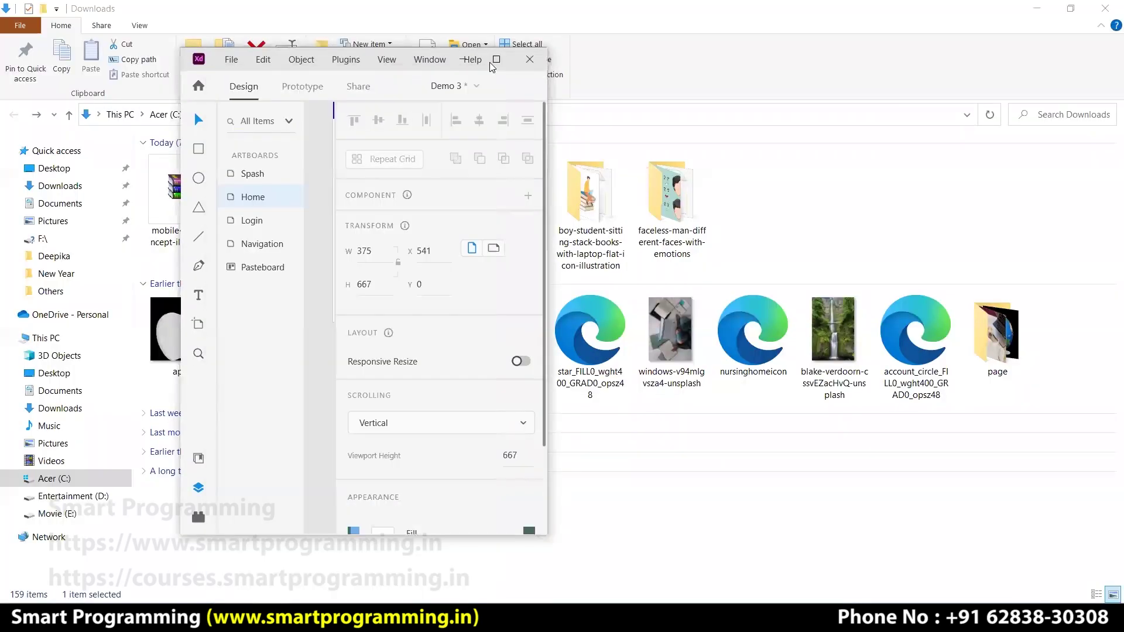
pyautogui.click(497, 59)
pyautogui.scroll(3, 679, 269)
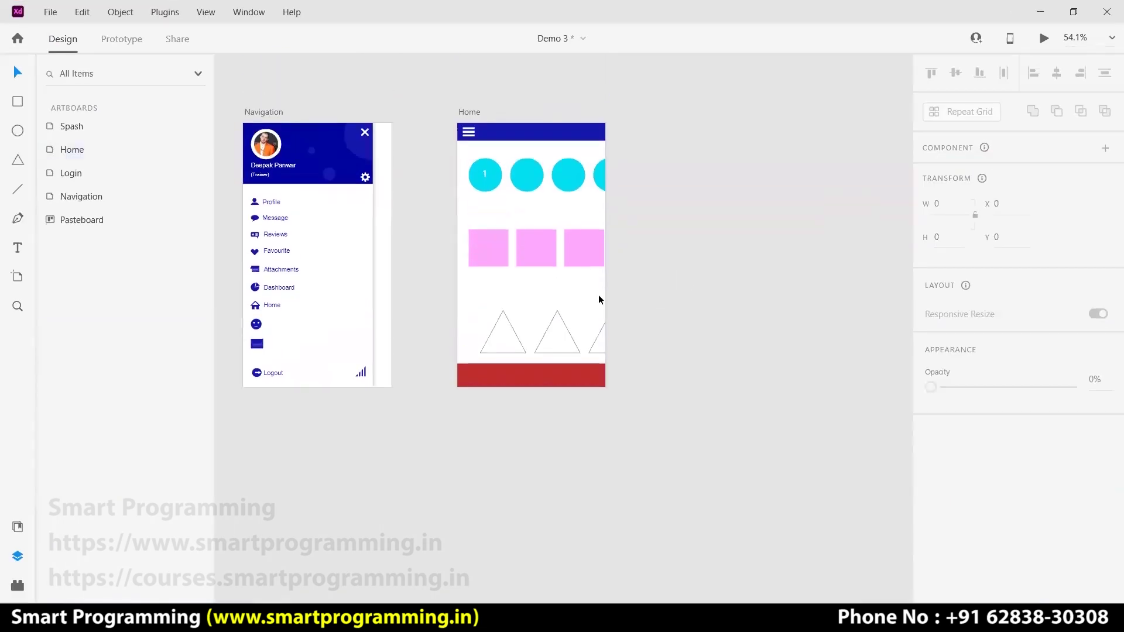
# Extend the Home artboard down to 1191 tall
pyautogui.click(465, 333)
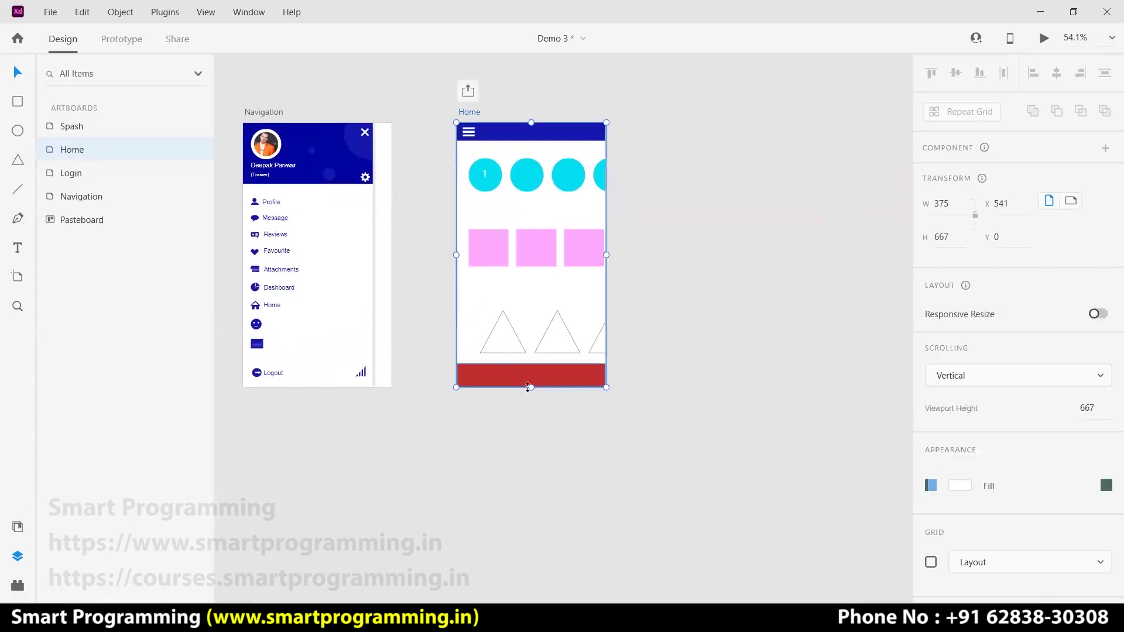
pyautogui.moveTo(532, 391)
pyautogui.mouseDown()
pyautogui.moveTo(535, 597)
pyautogui.moveTo(532, 556)
pyautogui.mouseUp()
pyautogui.click(672, 354)
pyautogui.click(498, 287)
# Ungroup Scroll Group 6 into five separate row scroll groups
pyautogui.click(494, 290)
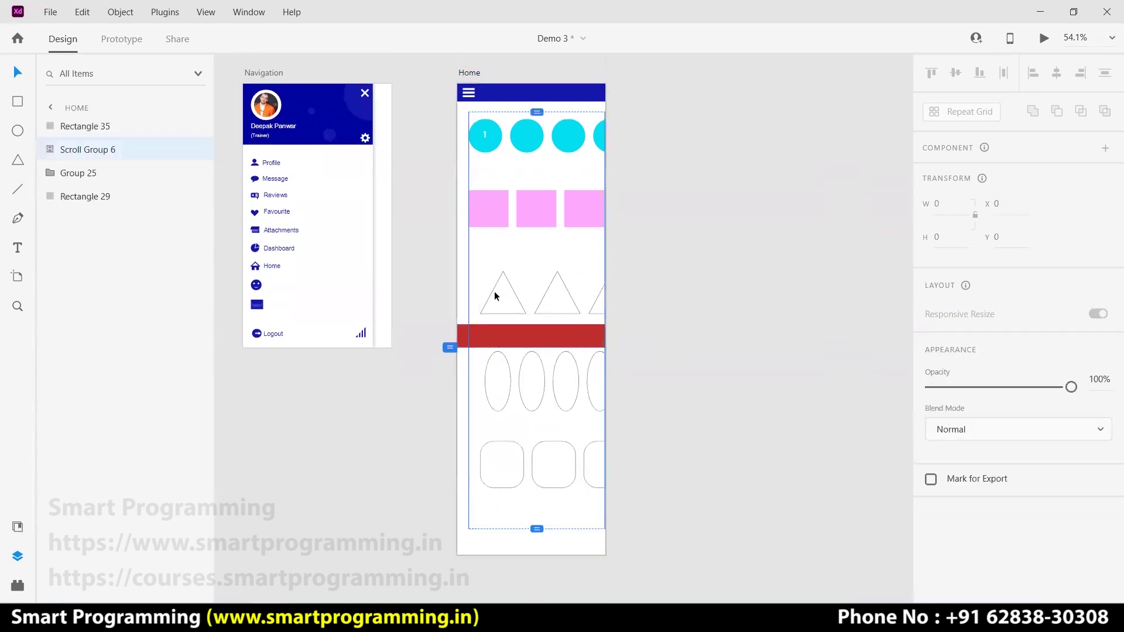
pyautogui.click(470, 300)
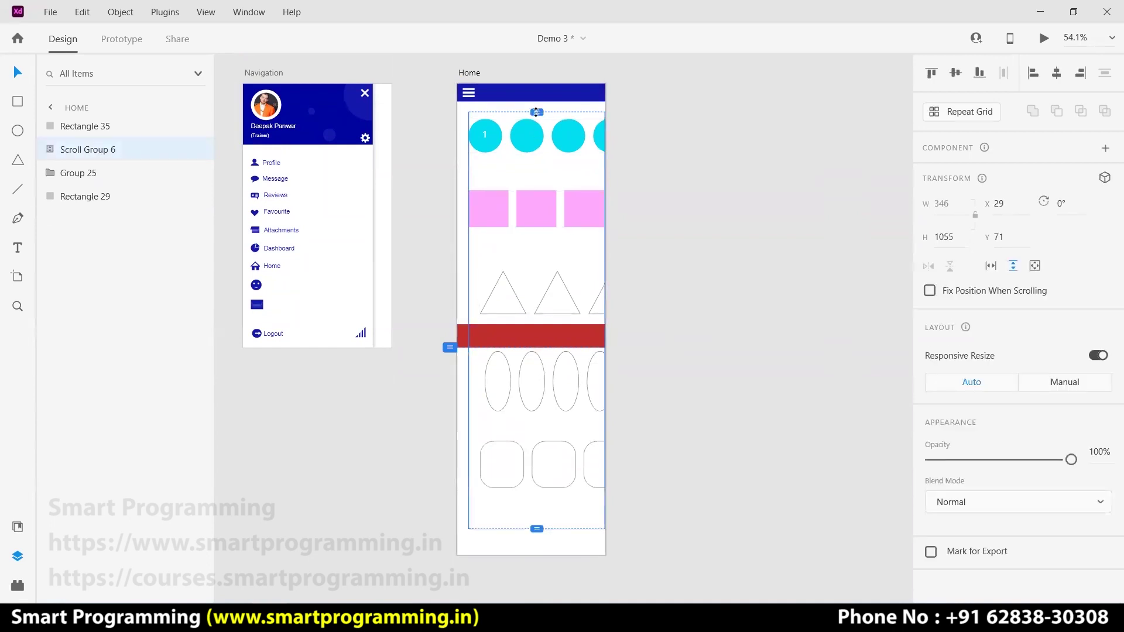
pyautogui.press('Delete')
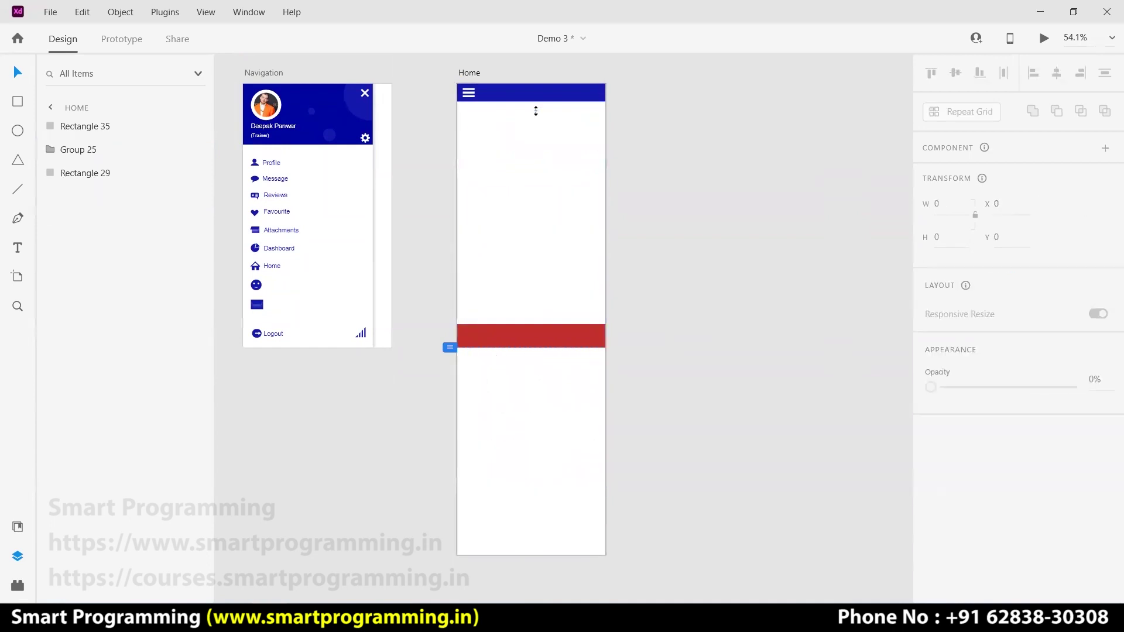
pyautogui.hotkey('ctrl', 'z')
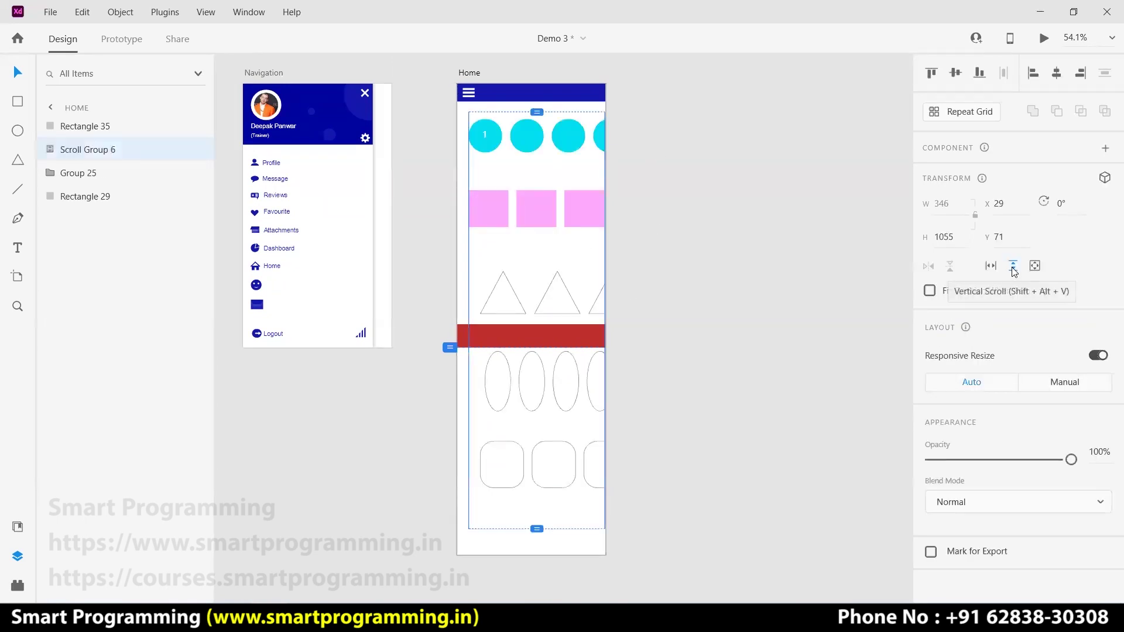
pyautogui.hotkey('ctrl', 'shift', 'g')
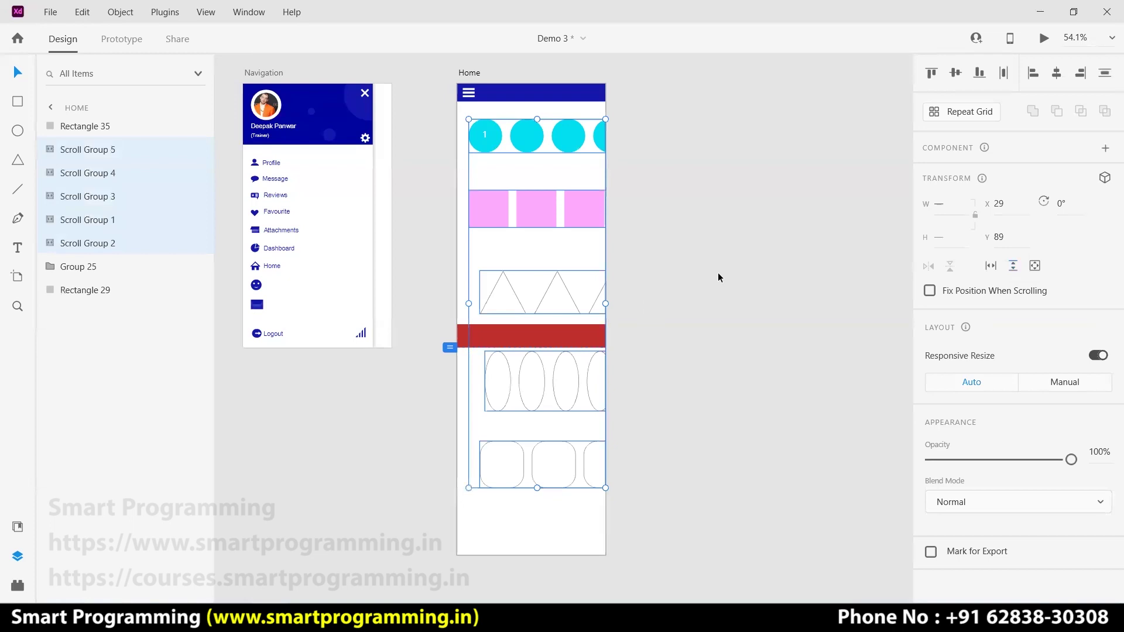
# Move the red bar (Rectangle 35) off Home onto the pasteboard
pyautogui.click(718, 272)
pyautogui.moveTo(556, 346); pyautogui.dragTo(788, 336)
pyautogui.click(655, 381)
pyautogui.moveTo(444, 136); pyautogui.dragTo(631, 476)
pyautogui.click(539, 549)
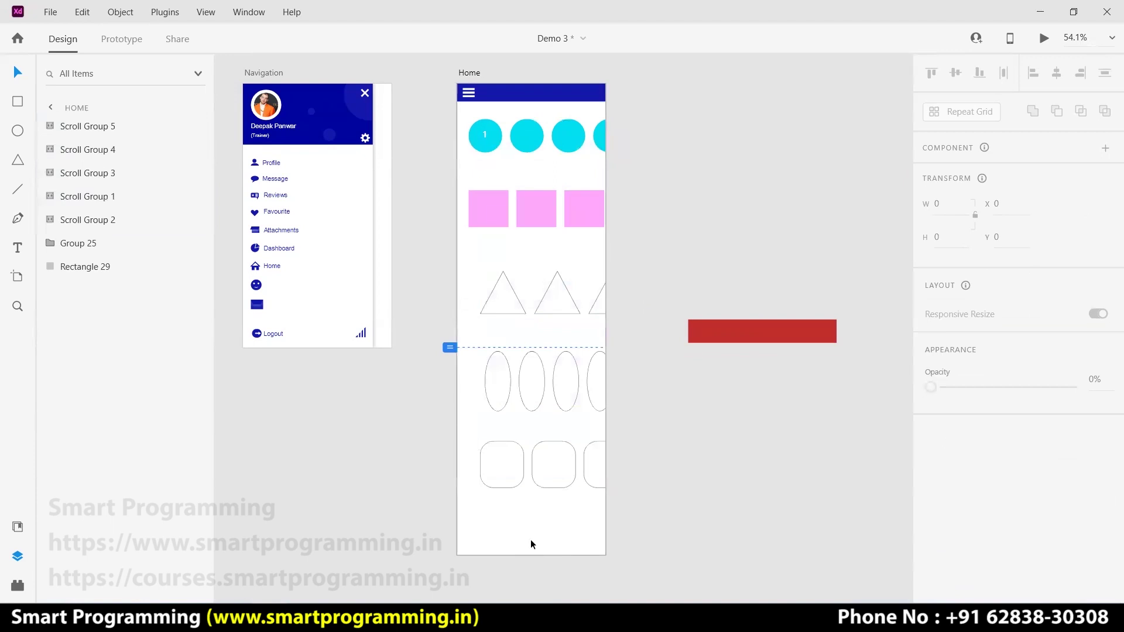
pyautogui.click(531, 555)
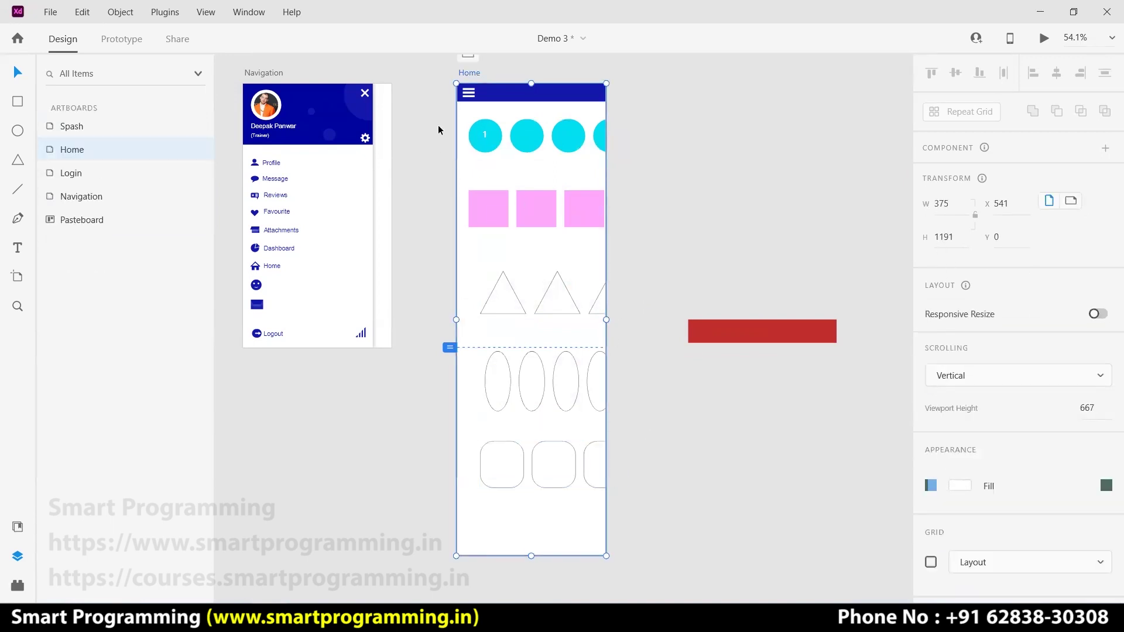
# Combine the five row scroll groups into one vertical scroll group, widening its viewport top and bottom
pyautogui.moveTo(440, 125); pyautogui.dragTo(641, 481)
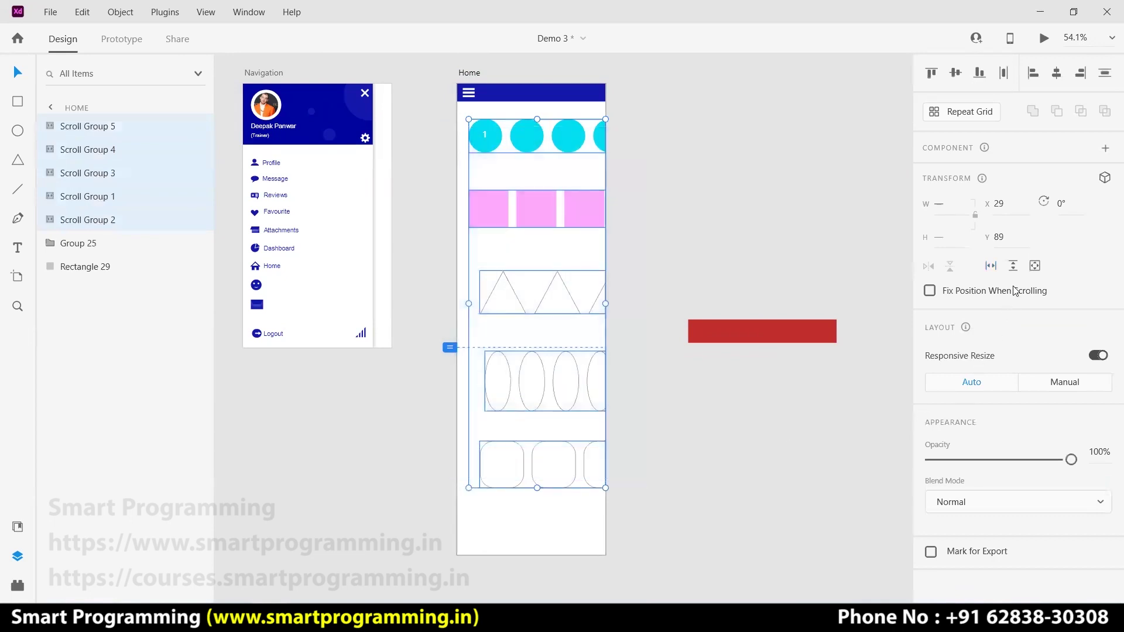
pyautogui.click(1014, 267)
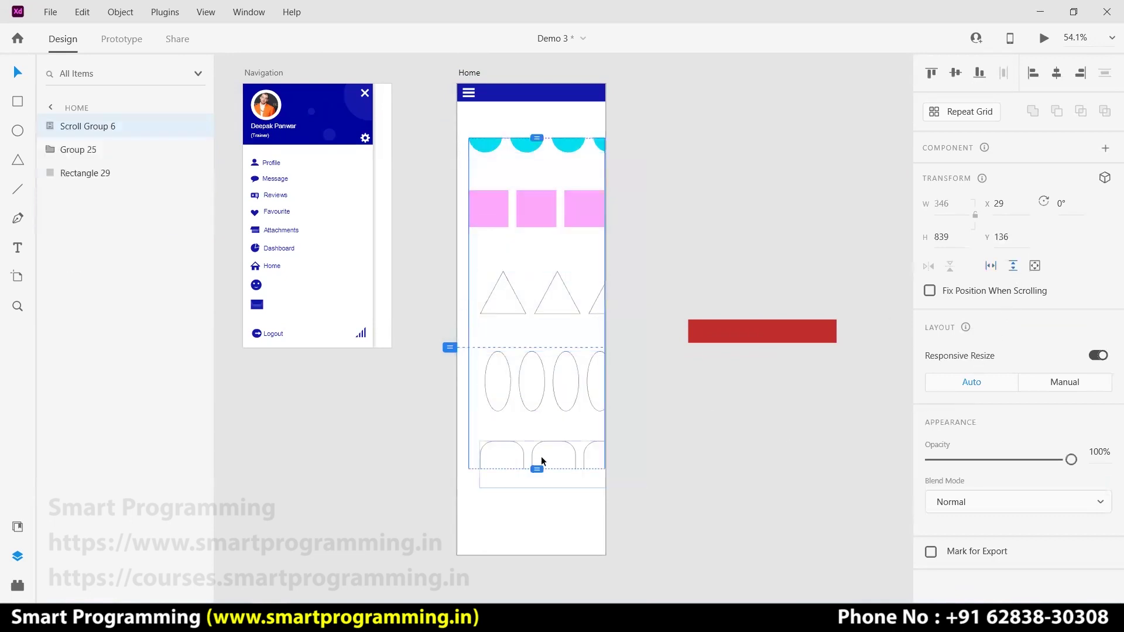
pyautogui.moveTo(537, 136); pyautogui.dragTo(537, 113)
pyautogui.moveTo(537, 468); pyautogui.dragTo(546, 535)
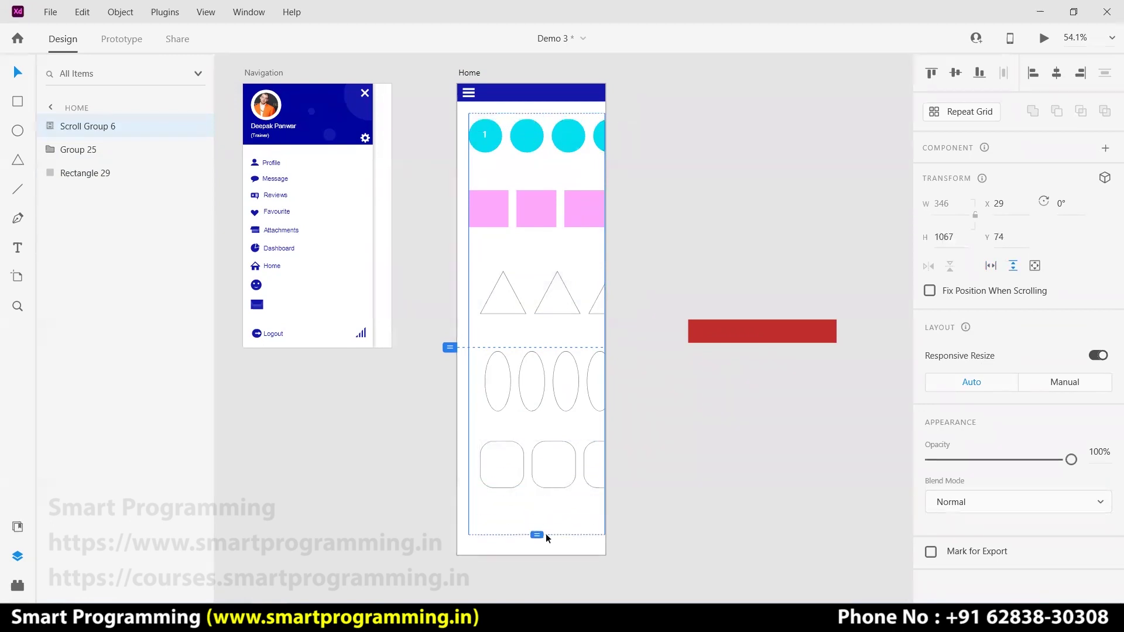
pyautogui.click(639, 490)
# Shorten Home back to 667 tall and drag the red bar into its bottom
pyautogui.click(462, 546)
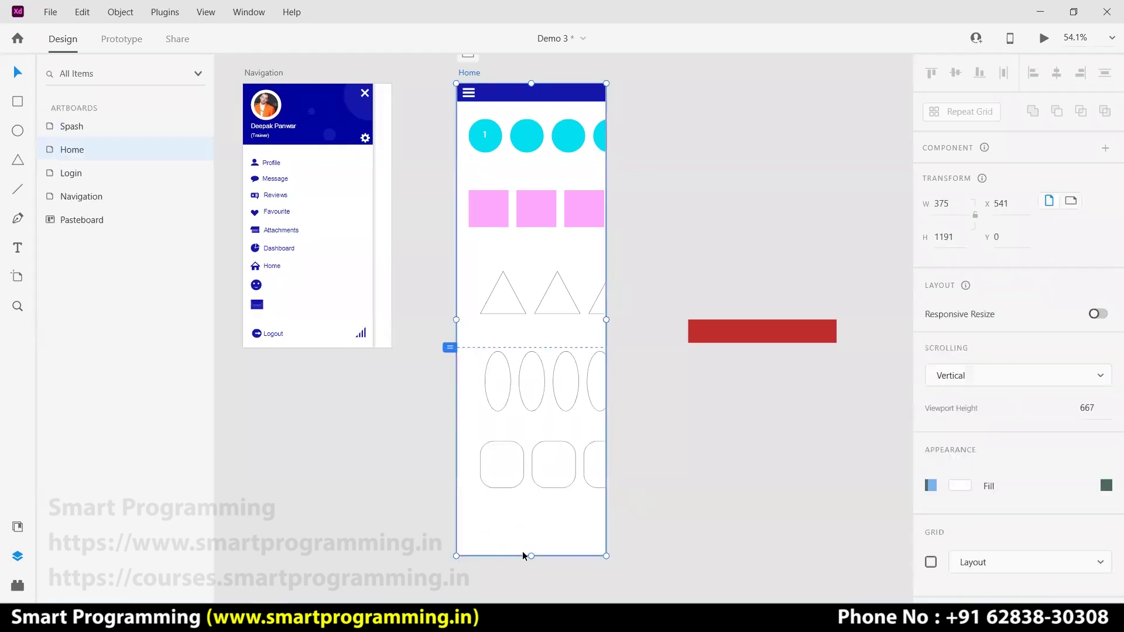
pyautogui.moveTo(531, 556); pyautogui.dragTo(532, 350)
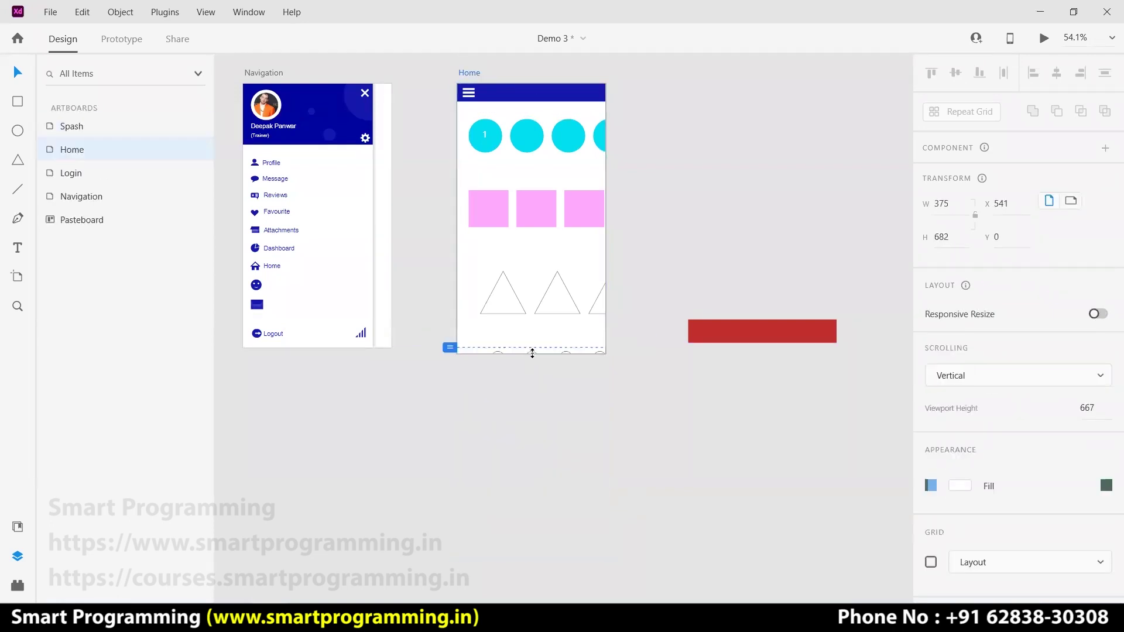
pyautogui.moveTo(715, 343); pyautogui.dragTo(486, 340)
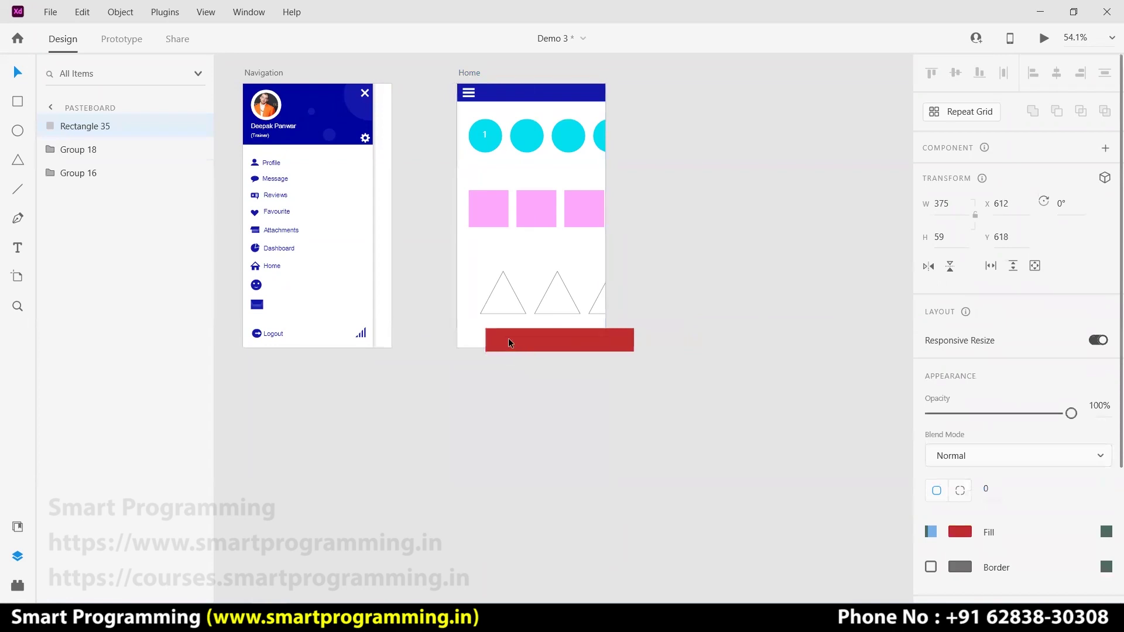
# Place the red bar at Home's bottom and check it in preview
pyautogui.click(698, 286)
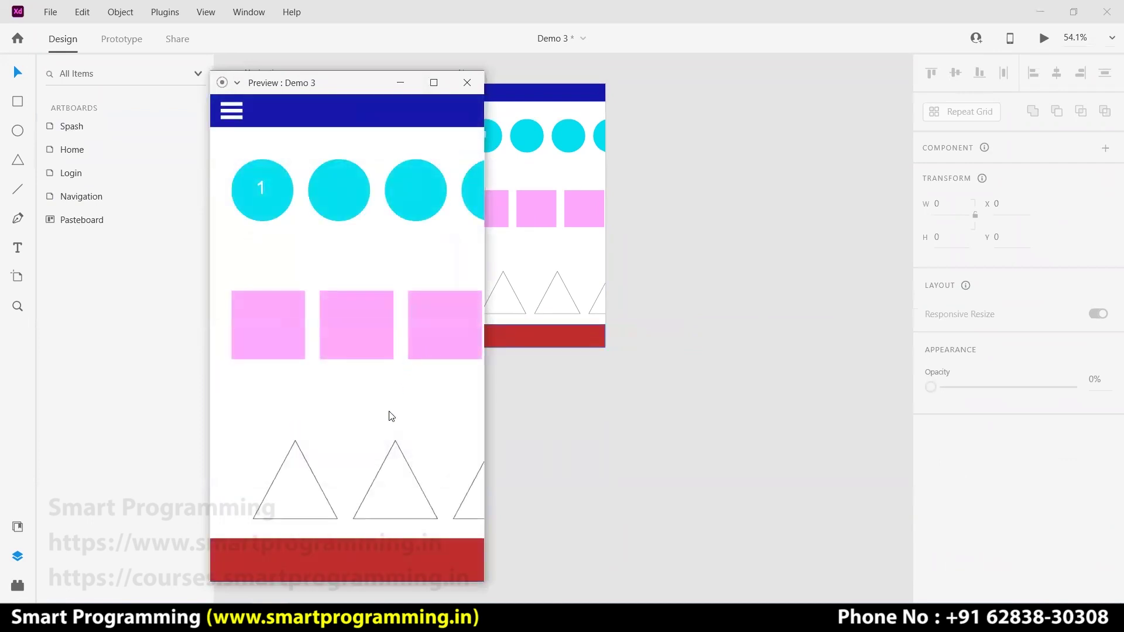
pyautogui.click(467, 82)
pyautogui.click(484, 295)
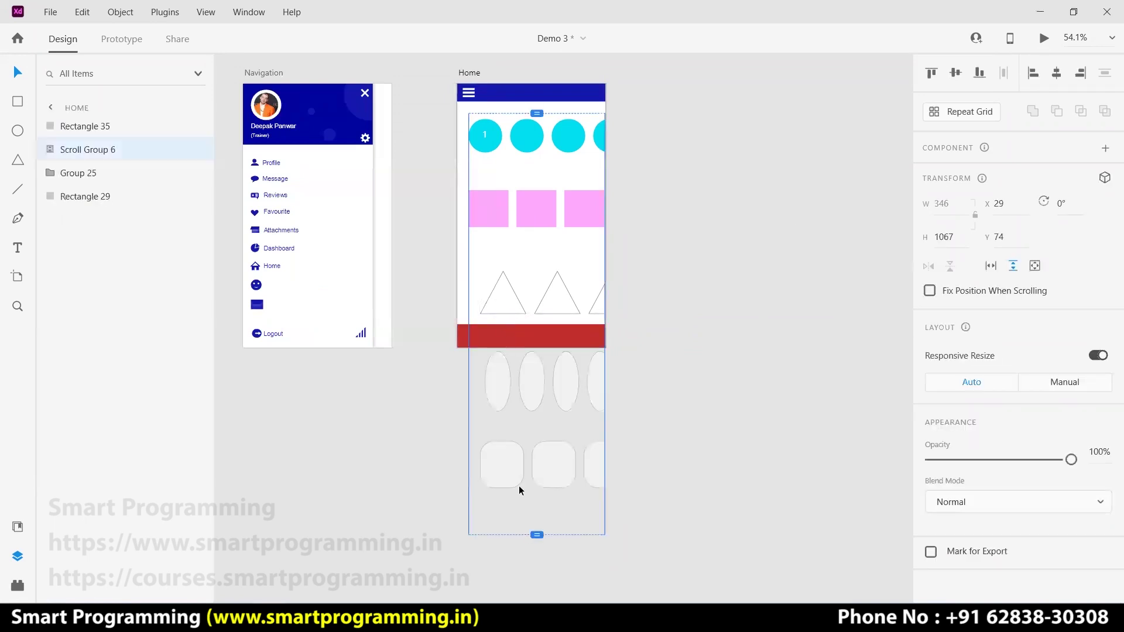
pyautogui.press('Escape')
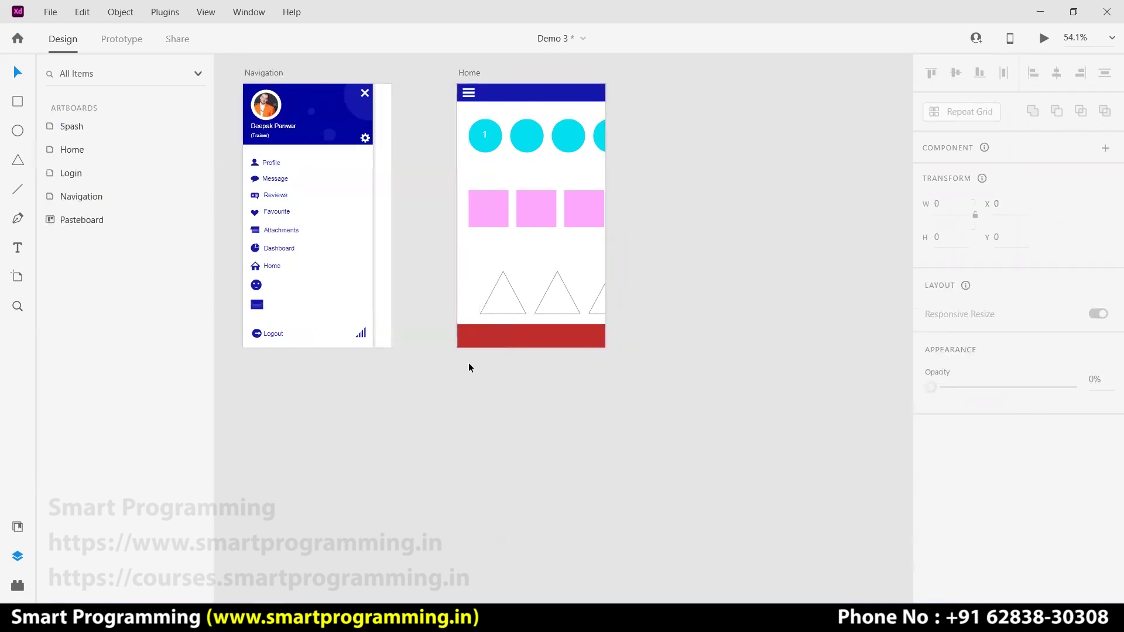
# Cut the red bar out of Home and preview the Home screen without it
pyautogui.click(461, 337)
pyautogui.press('Delete')
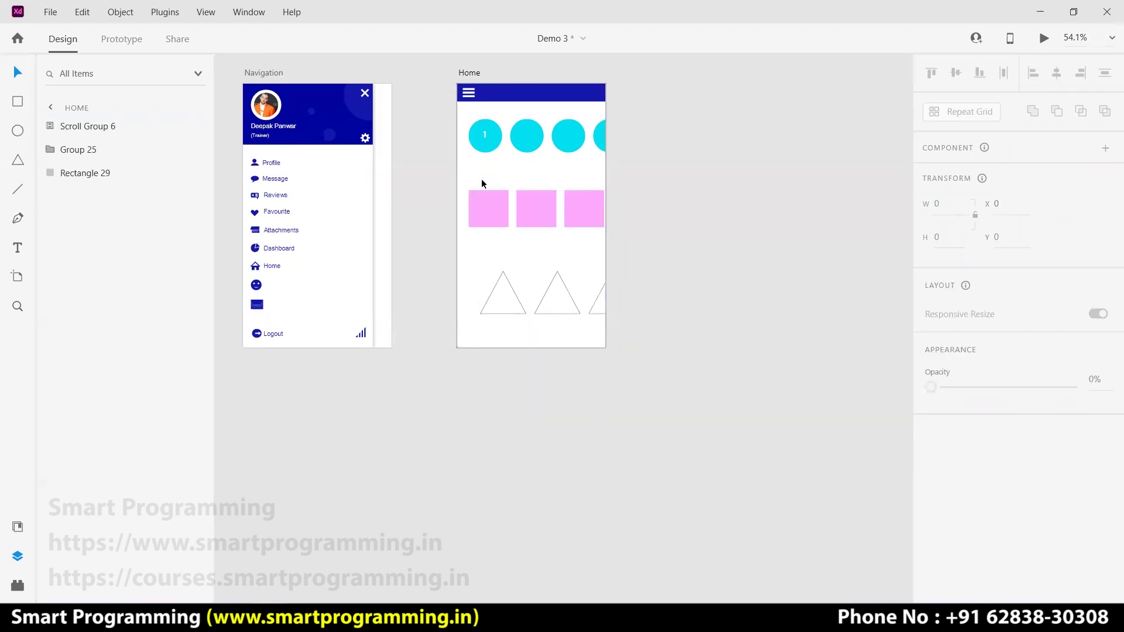
pyautogui.click(465, 181)
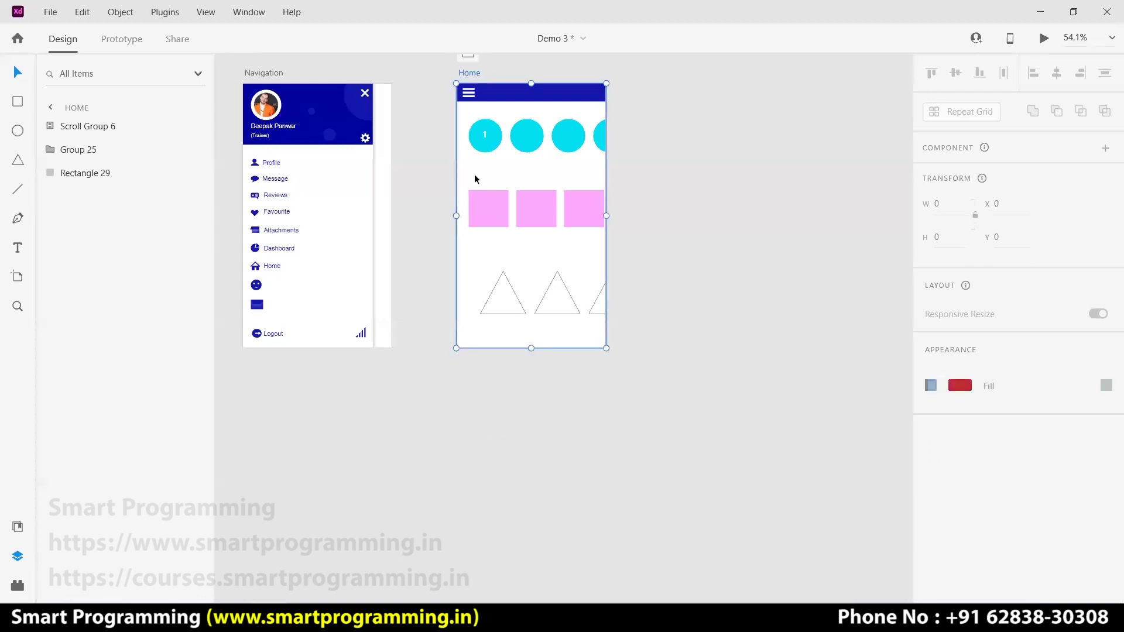
pyautogui.click(1045, 39)
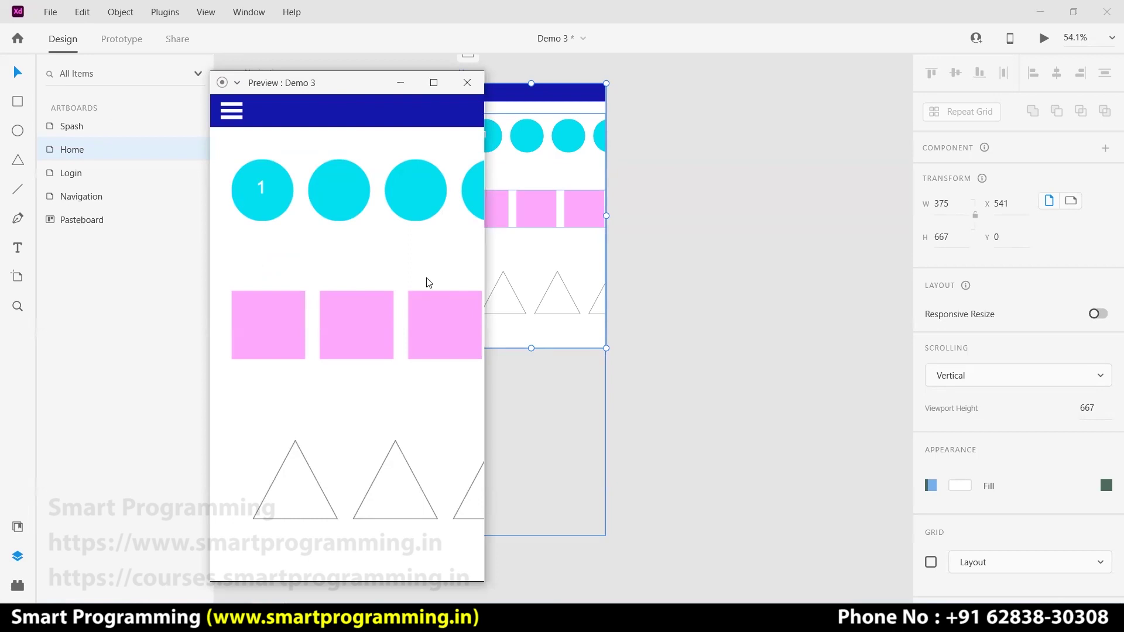
pyautogui.click(468, 83)
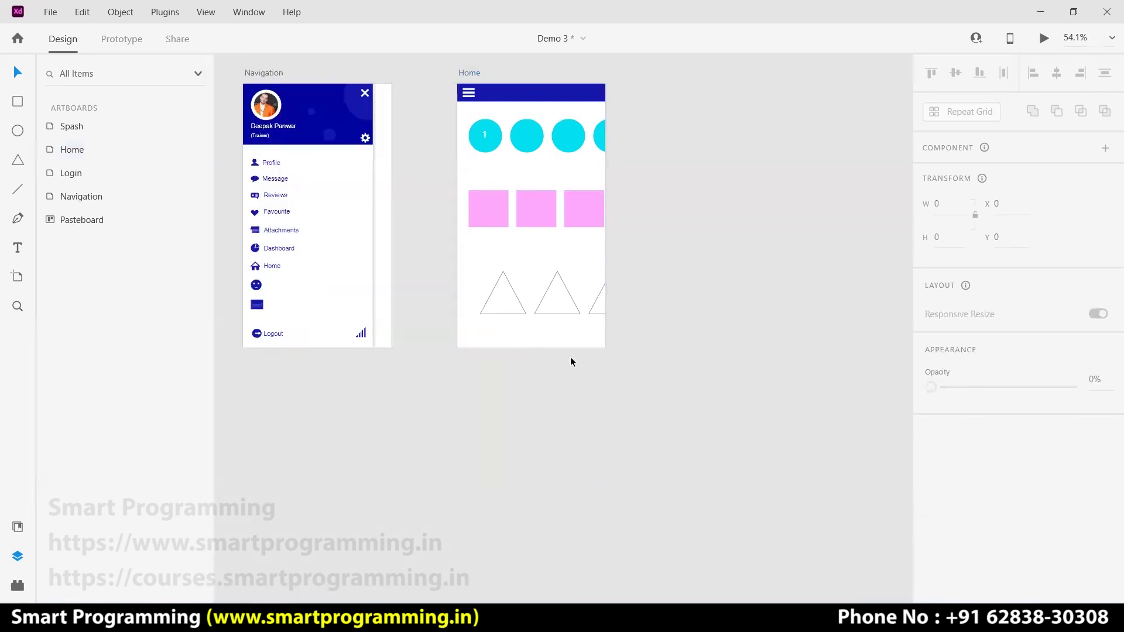
# Paste the red bar back flush across the bottom of Home
pyautogui.hotkey('ctrl', 'v')
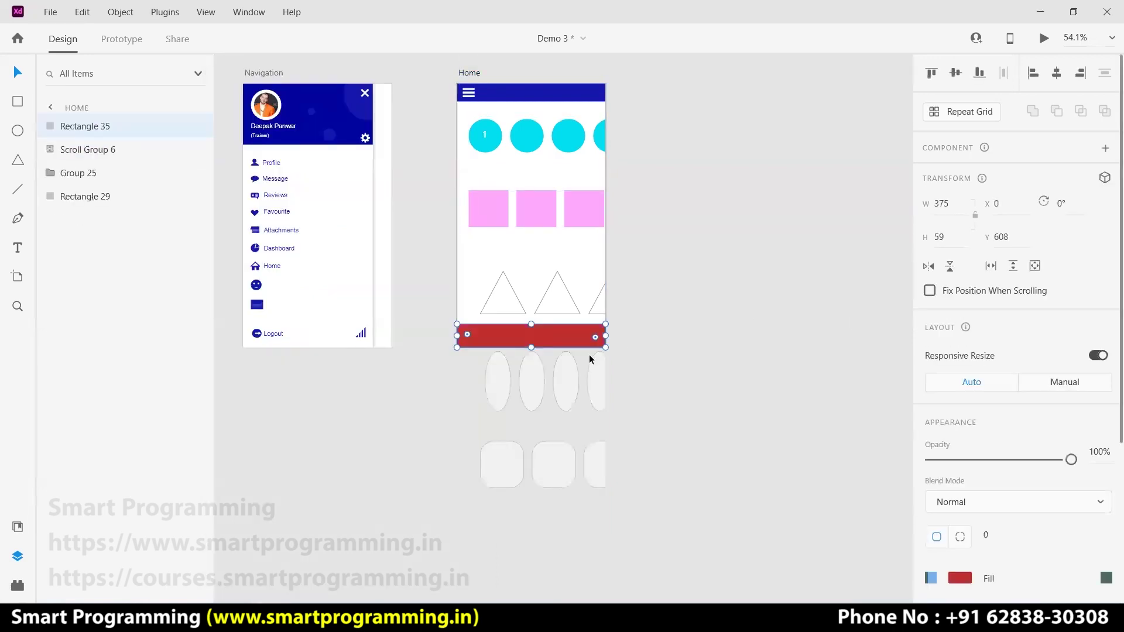
pyautogui.click(605, 359)
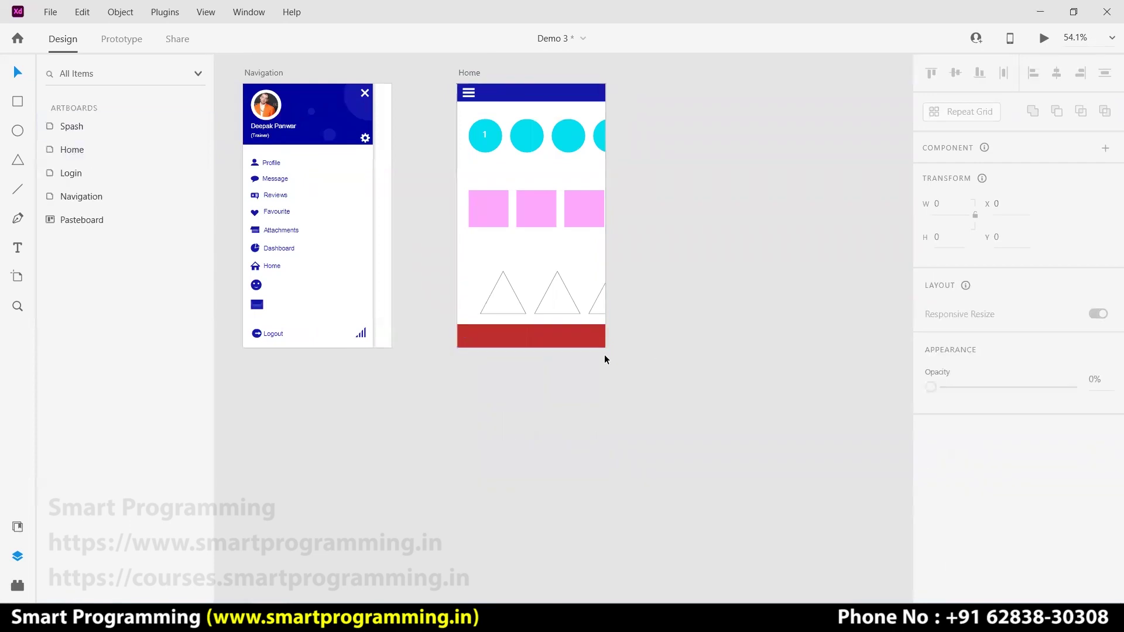
pyautogui.click(568, 343)
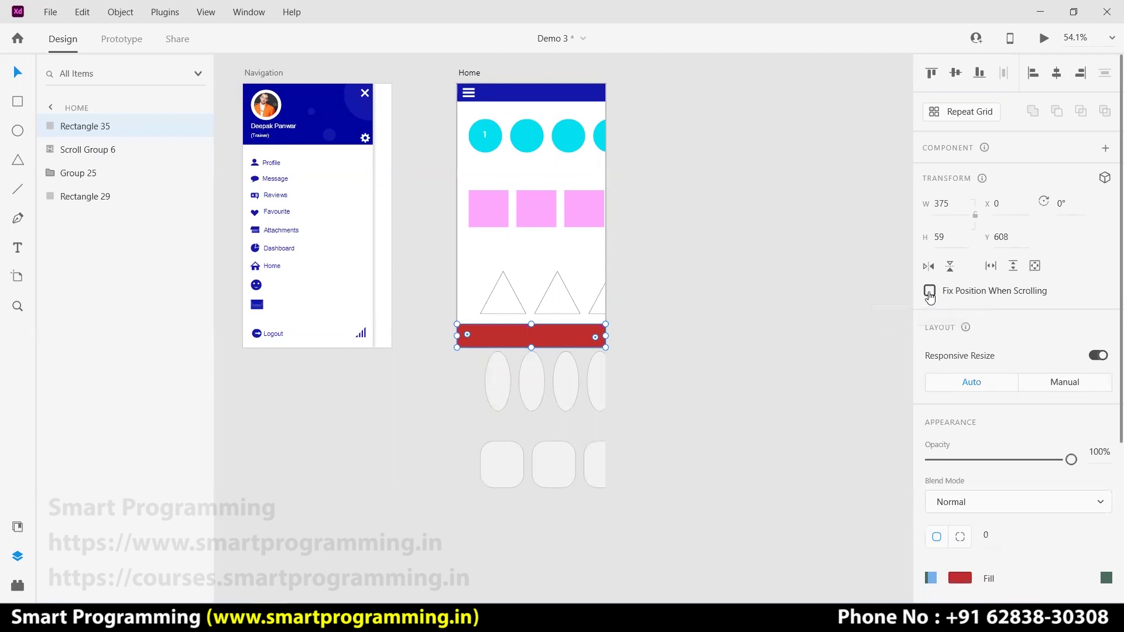
pyautogui.click(777, 332)
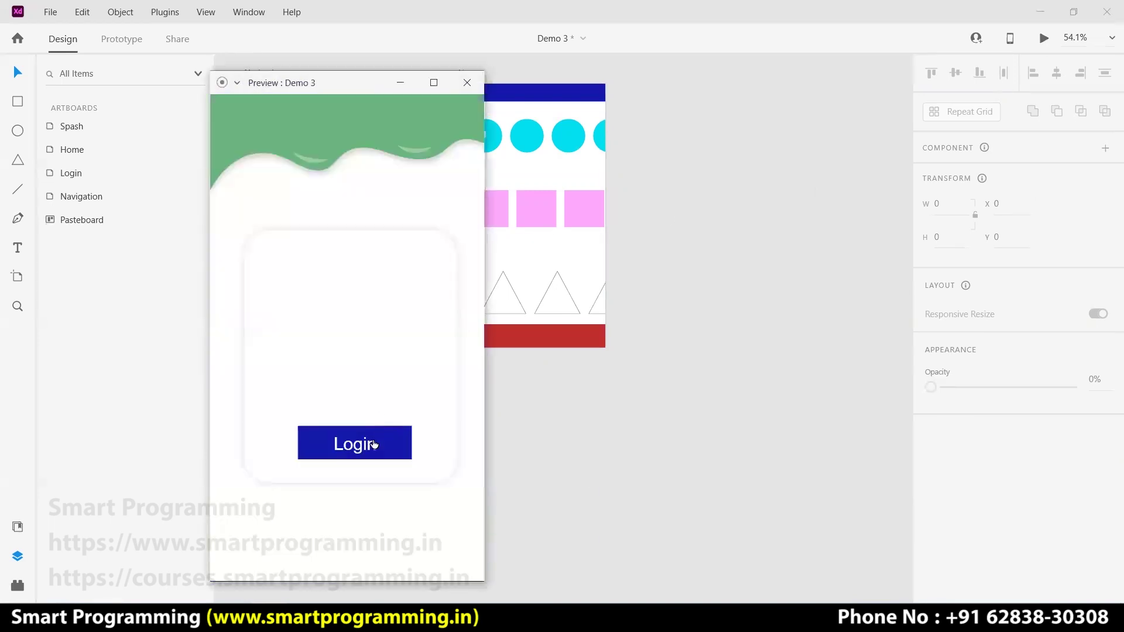
# Preview from the splash screen, open and close the side drawer, then close the preview
pyautogui.click(370, 445)
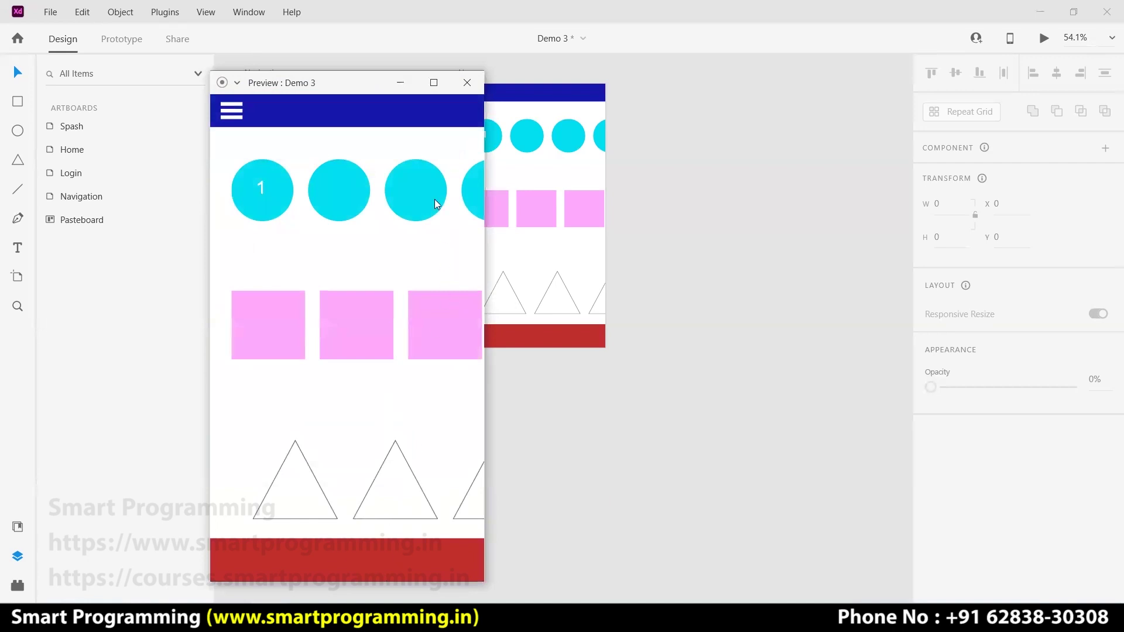
pyautogui.click(237, 111)
pyautogui.click(436, 112)
pyautogui.click(467, 83)
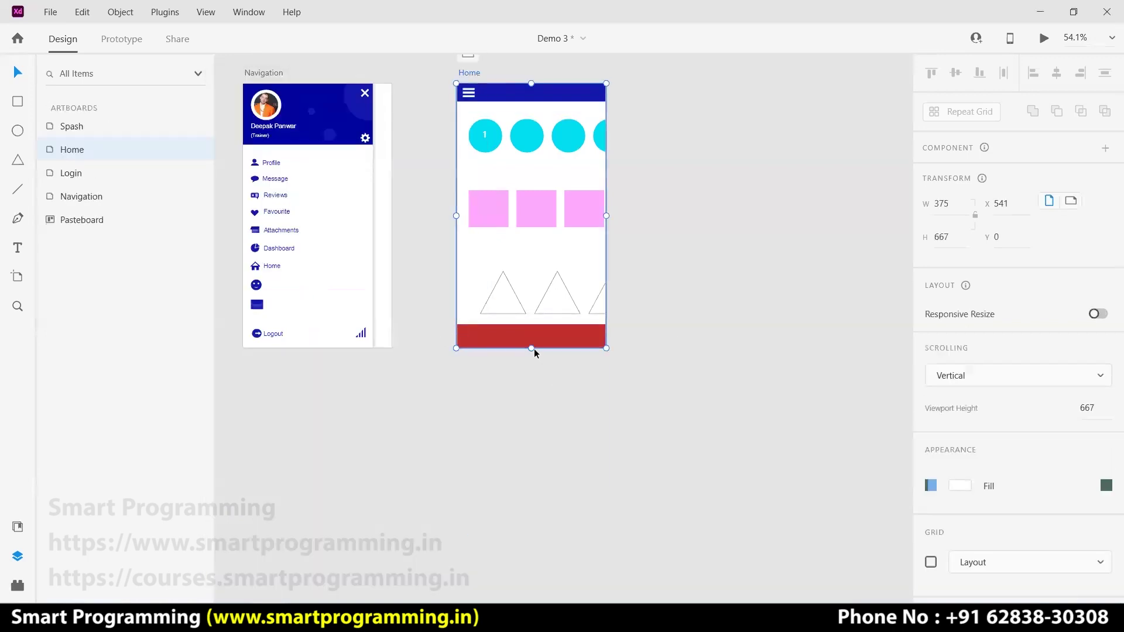
# Extend the Home artboard to reveal more oval and rounded-square rows, then preview from Login to Home
pyautogui.moveTo(530, 350); pyautogui.dragTo(547, 539)
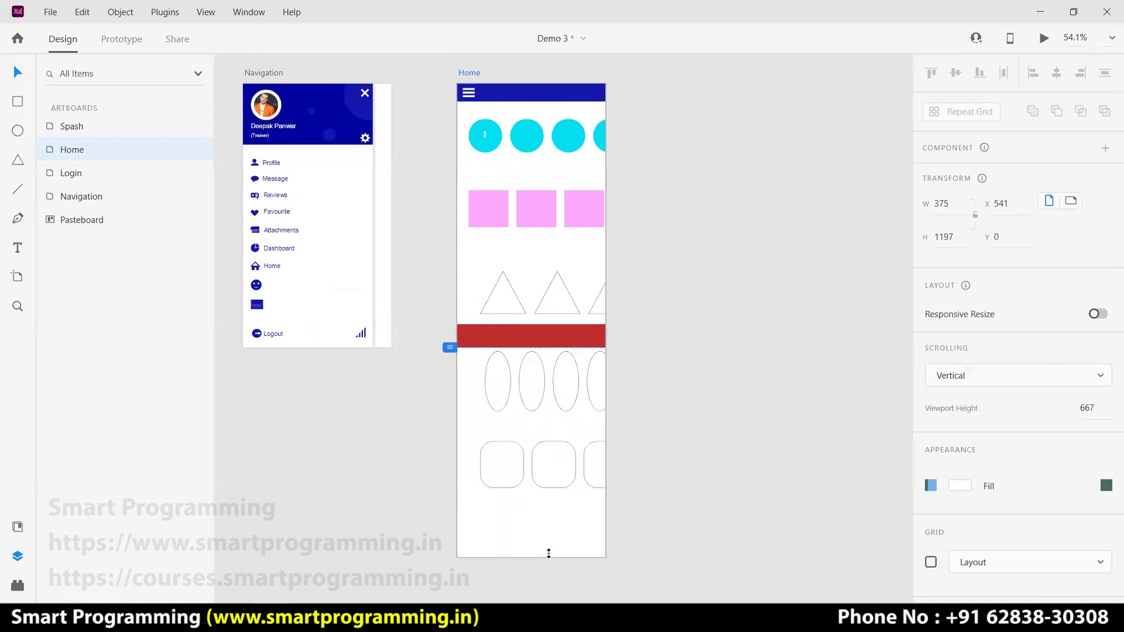
pyautogui.click(893, 195)
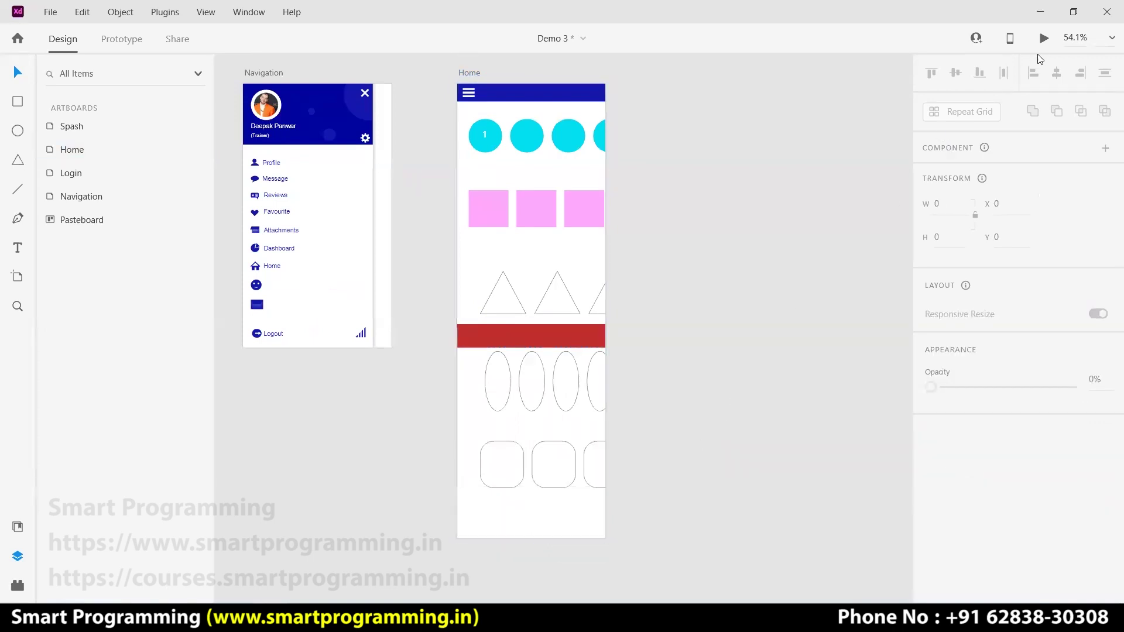
pyautogui.hotkey('ctrl', 'Return')
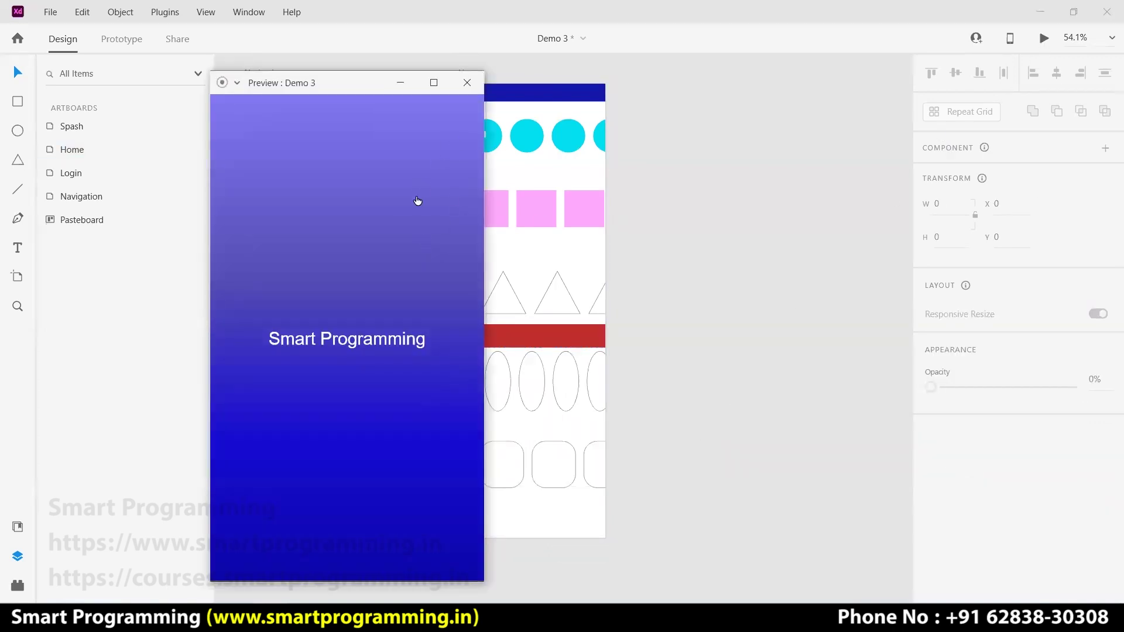
pyautogui.click(386, 447)
# Scroll the Home screen vertically in preview, close it, and select the red bar
pyautogui.scroll(-5, 369, 308)
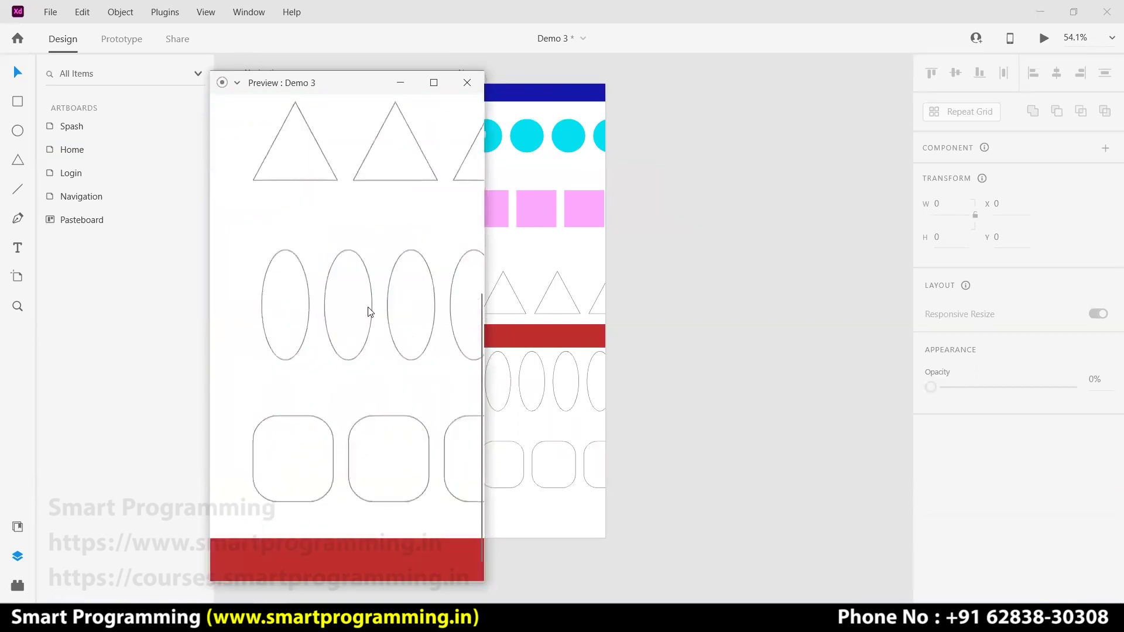
pyautogui.scroll(2, 383, 331)
pyautogui.scroll(3, 380, 322)
pyautogui.scroll(-5, 379, 314)
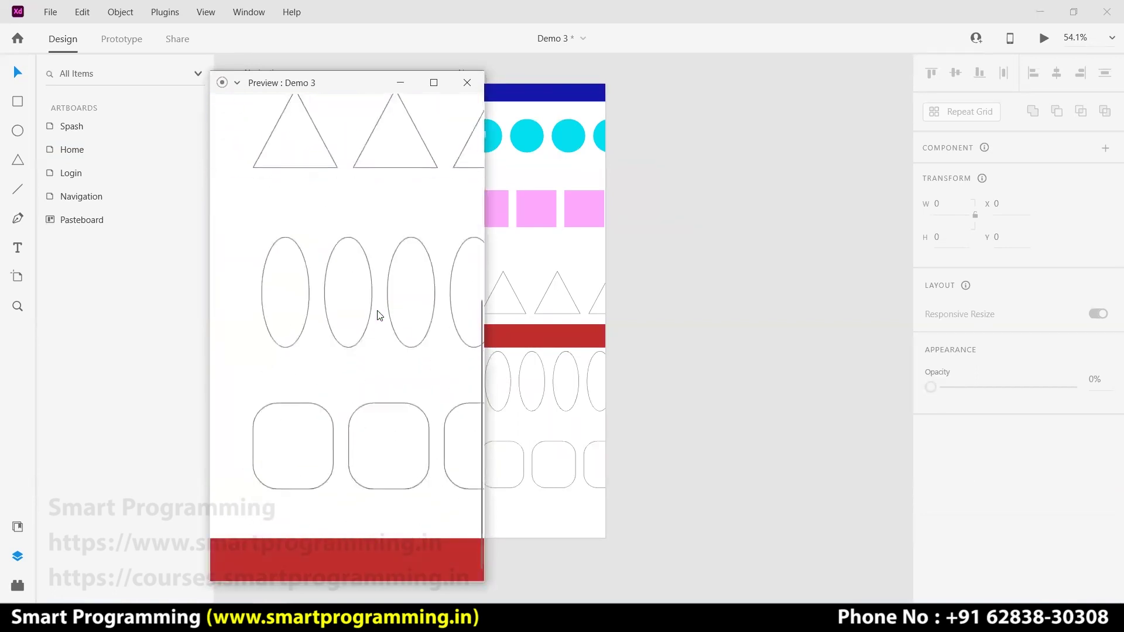
pyautogui.scroll(5, 378, 315)
pyautogui.scroll(-5, 377, 315)
pyautogui.scroll(5, 378, 315)
pyautogui.scroll(-5, 378, 315)
pyautogui.scroll(5, 378, 315)
pyautogui.scroll(-5, 381, 319)
pyautogui.scroll(5, 381, 346)
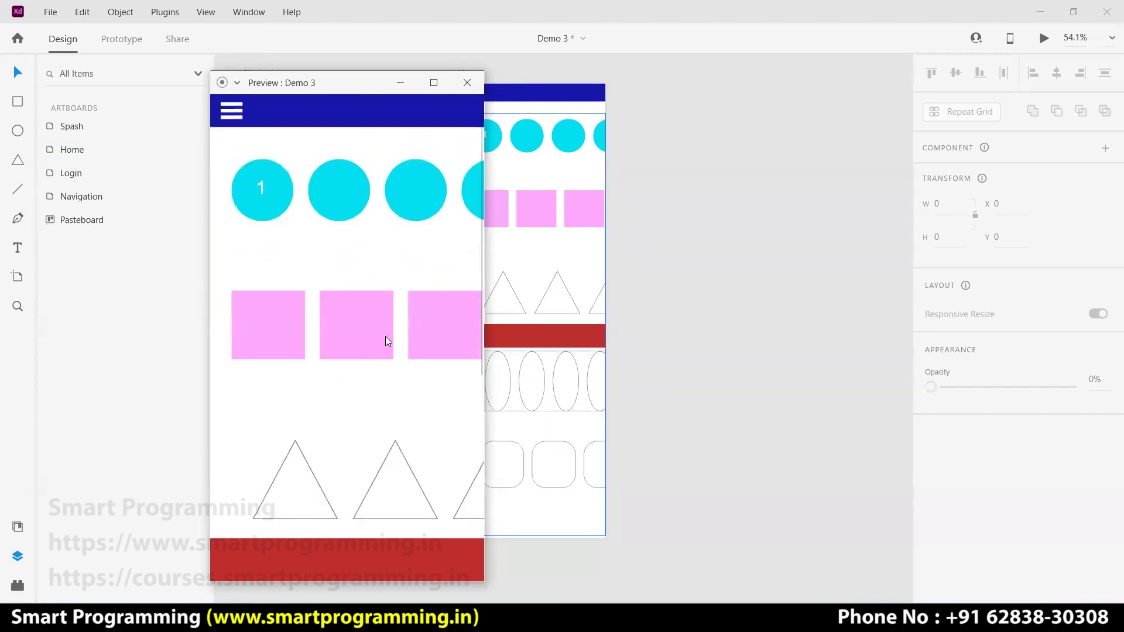
pyautogui.scroll(-5, 389, 330)
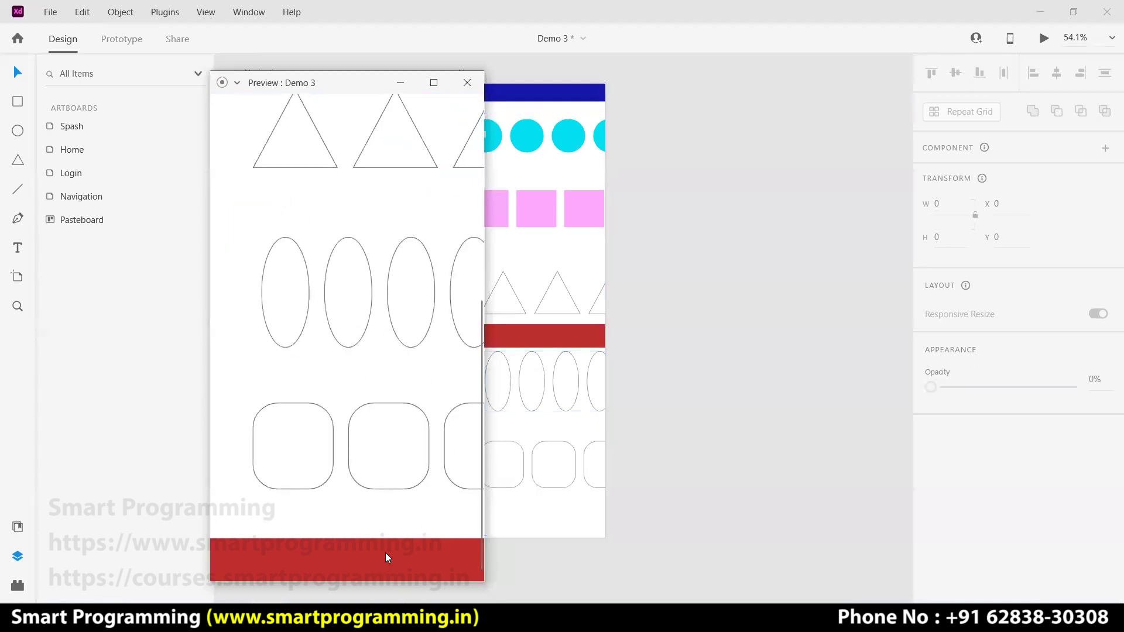
pyautogui.scroll(1, 404, 553)
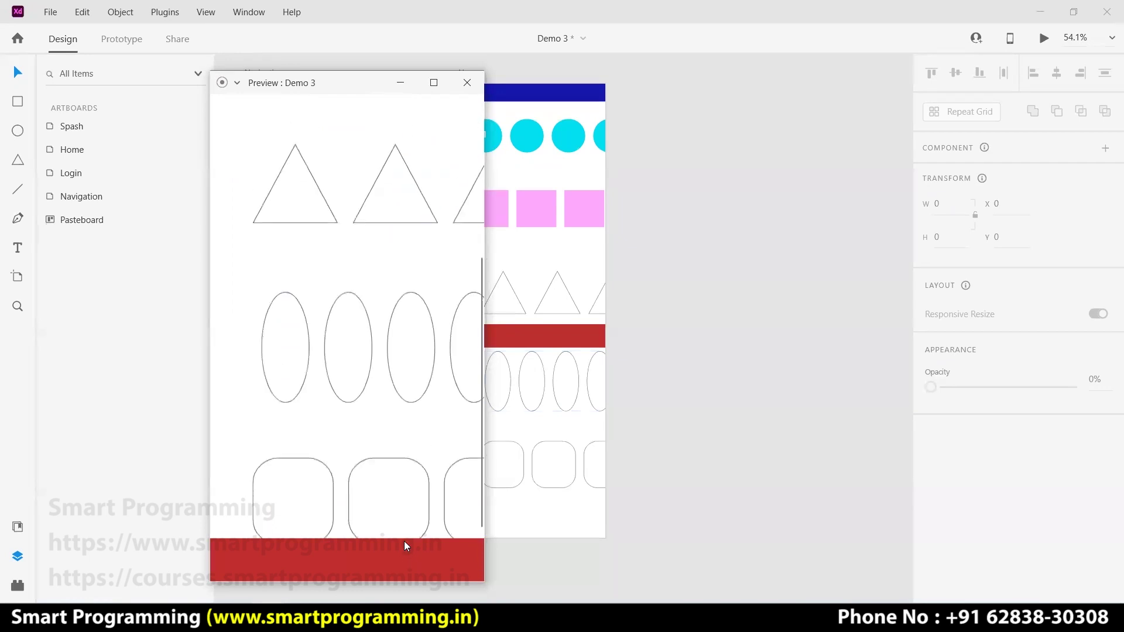
pyautogui.scroll(4, 404, 541)
pyautogui.scroll(-5, 401, 493)
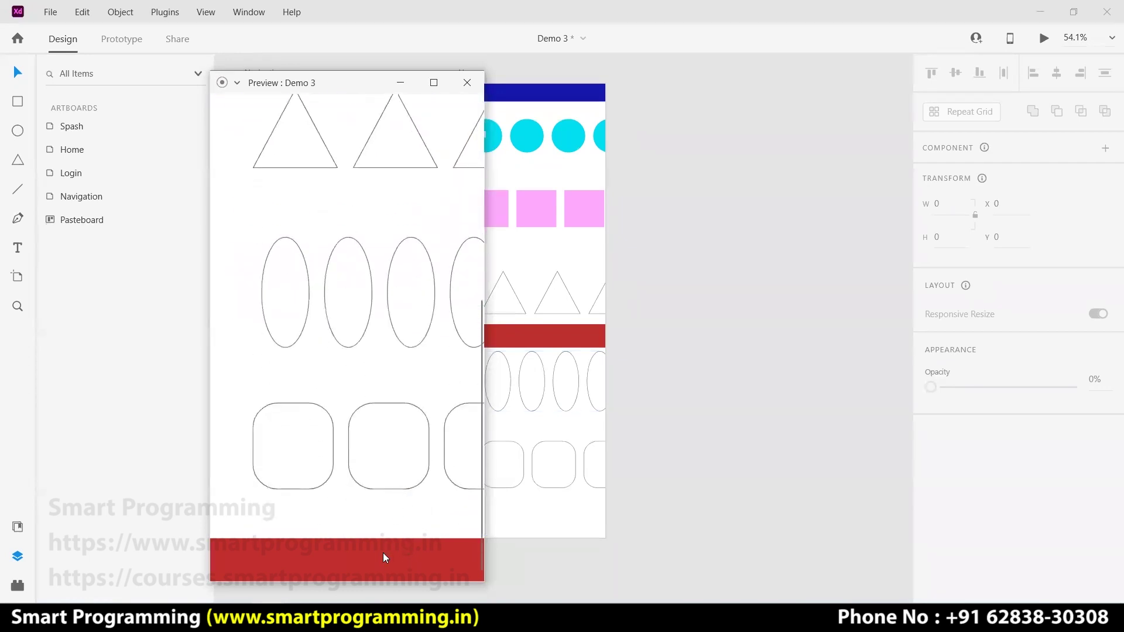
pyautogui.scroll(1, 382, 492)
pyautogui.scroll(-1, 388, 455)
pyautogui.click(467, 83)
pyautogui.click(547, 335)
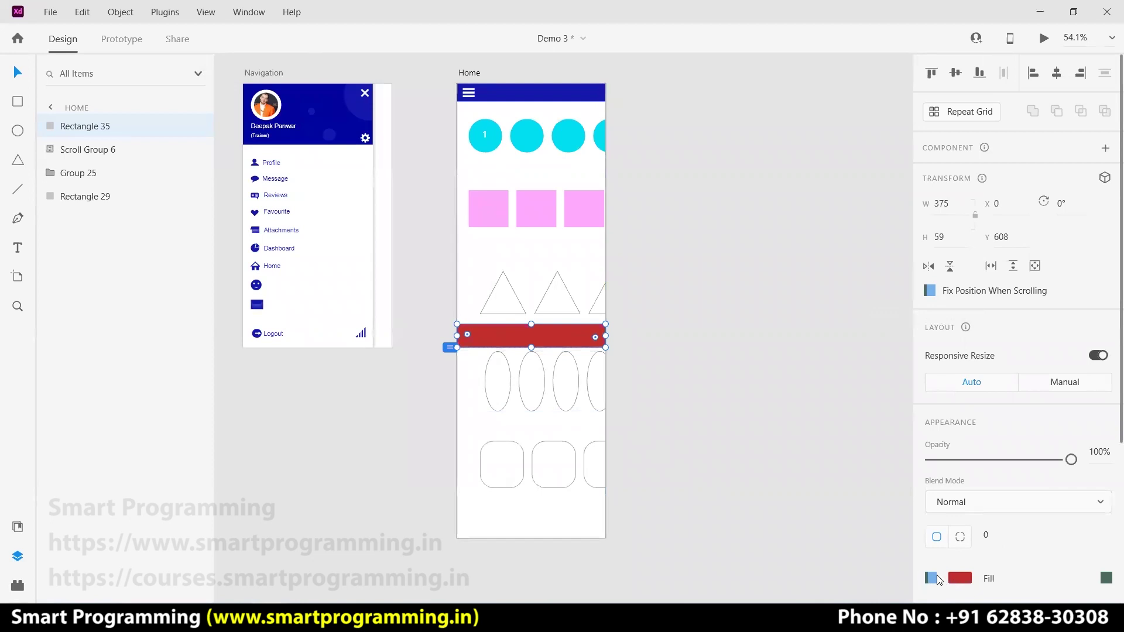
pyautogui.scroll(-4, 937, 562)
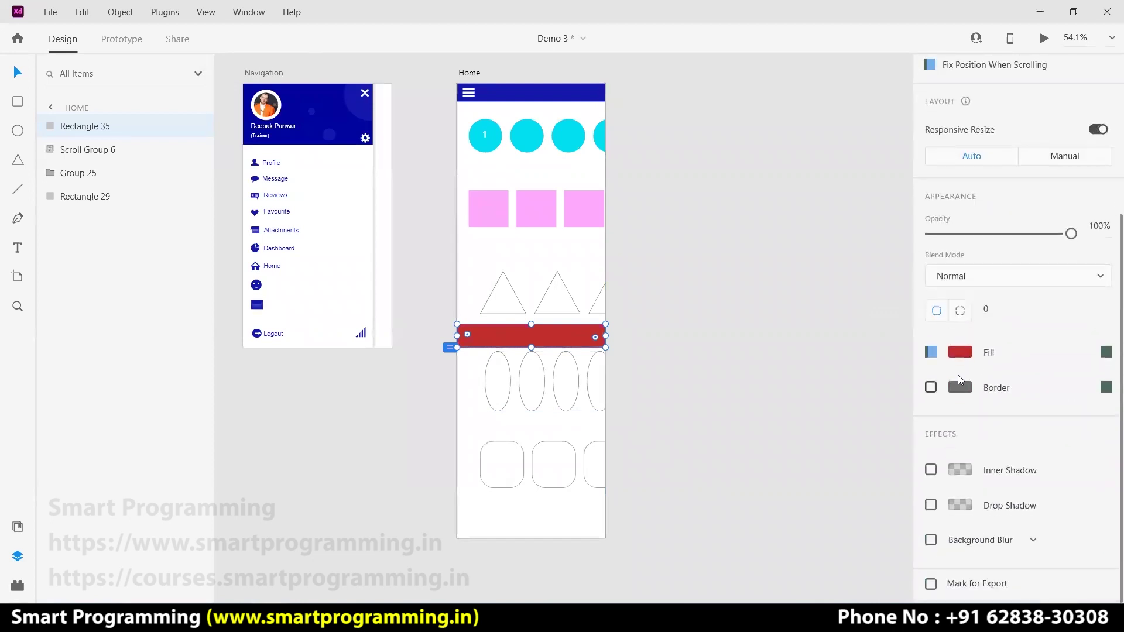
pyautogui.scroll(2, 799, 372)
pyautogui.scroll(5, 996, 328)
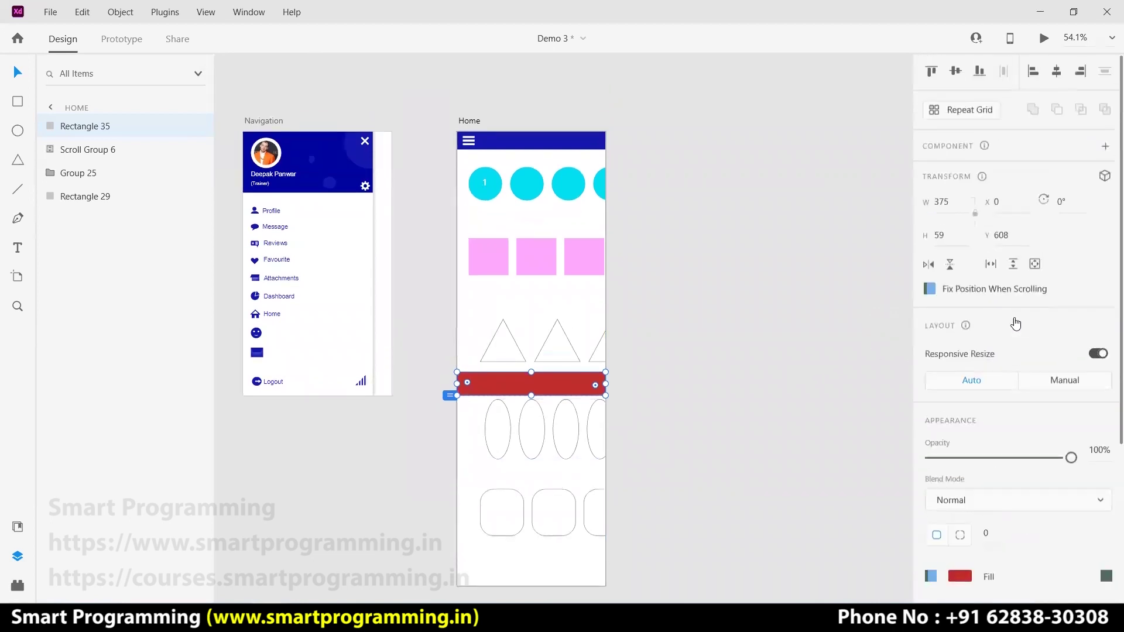
pyautogui.click(850, 325)
pyautogui.click(540, 389)
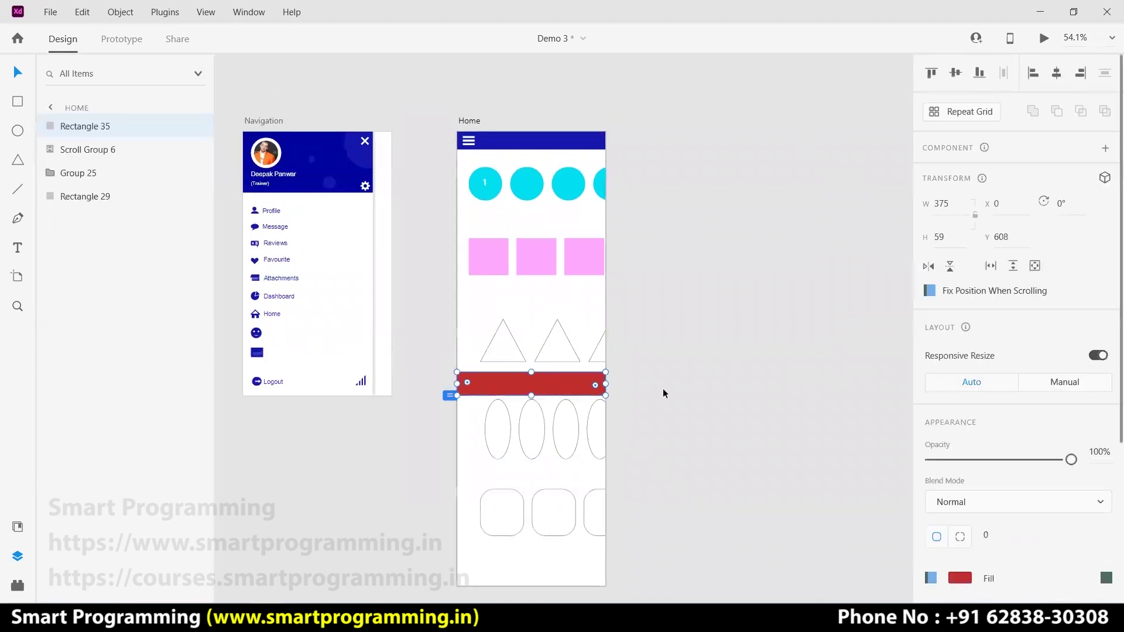
pyautogui.click(663, 388)
pyautogui.click(561, 224)
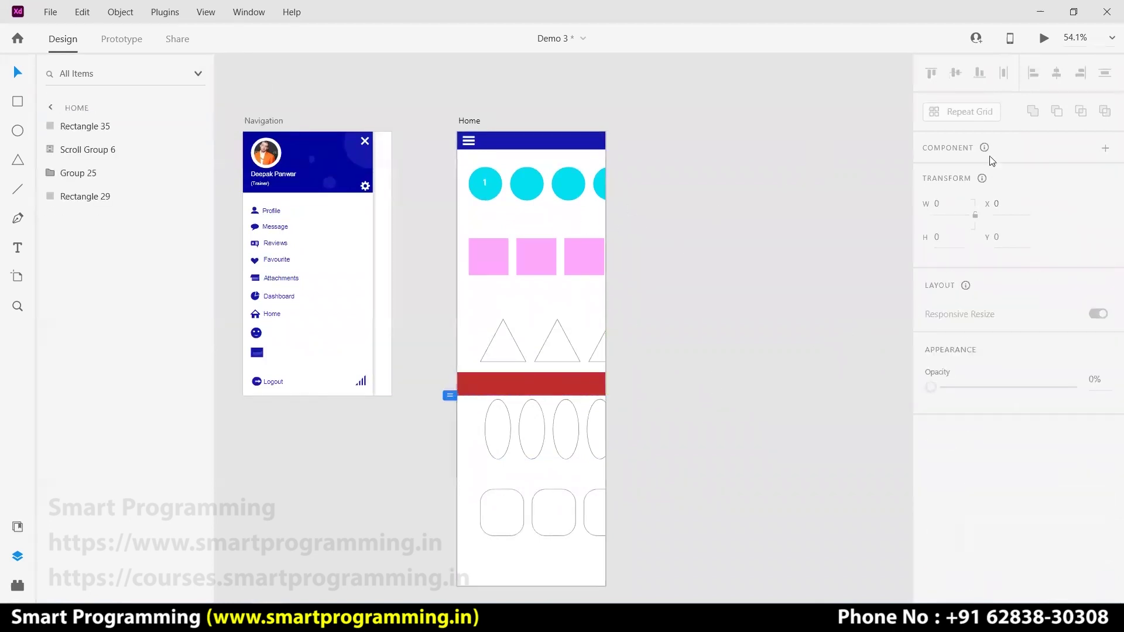
pyautogui.click(1043, 38)
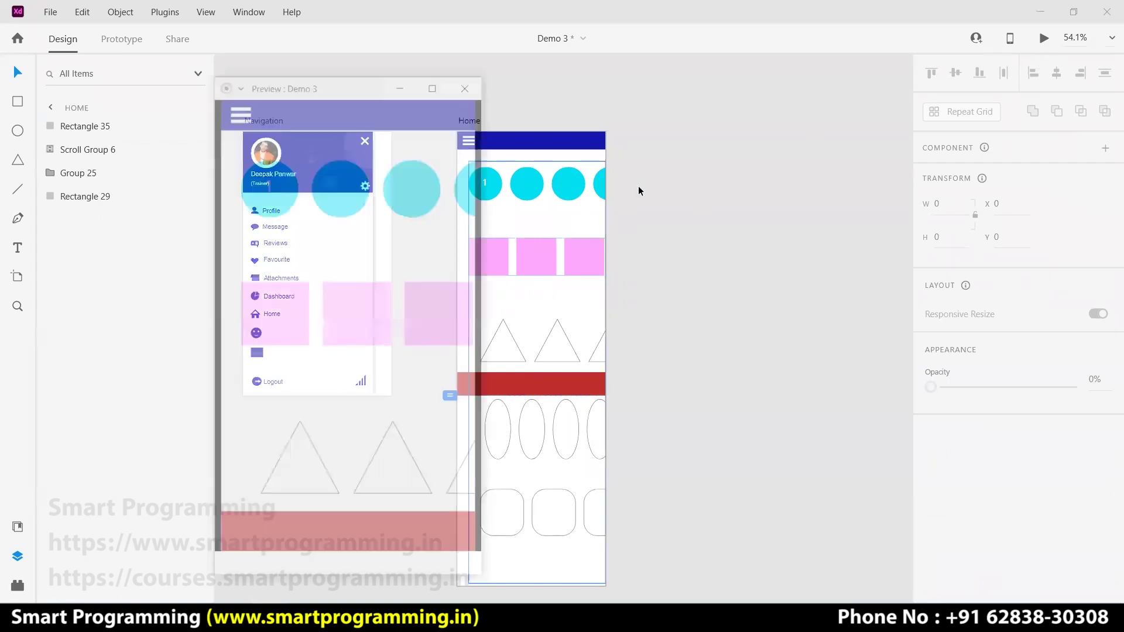
pyautogui.scroll(-5, 394, 268)
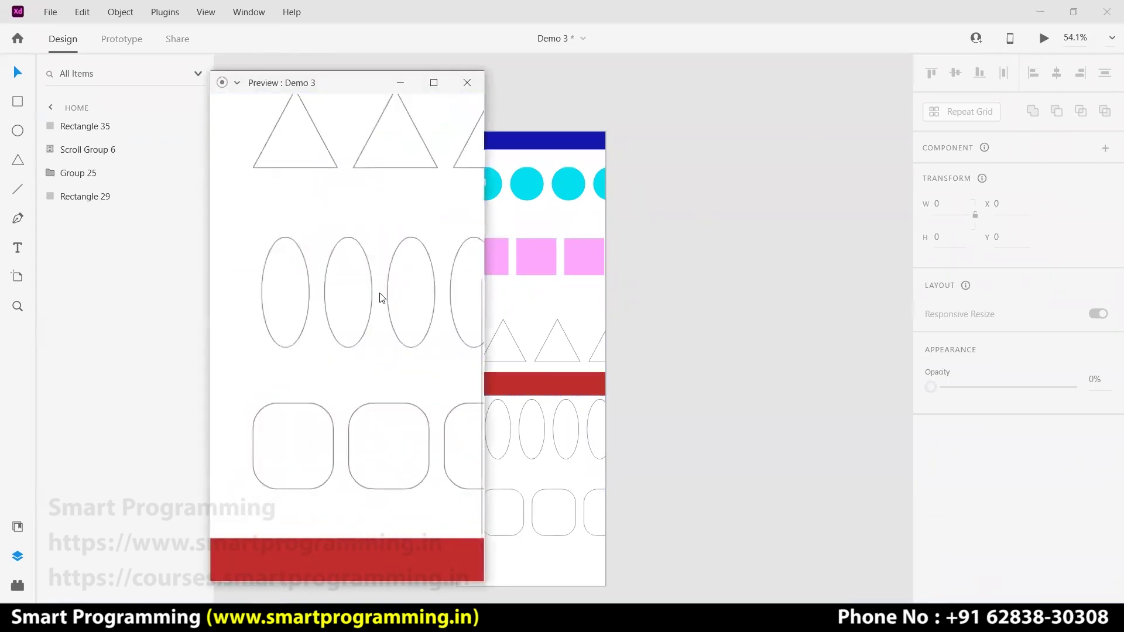
pyautogui.scroll(5, 379, 298)
pyautogui.click(232, 113)
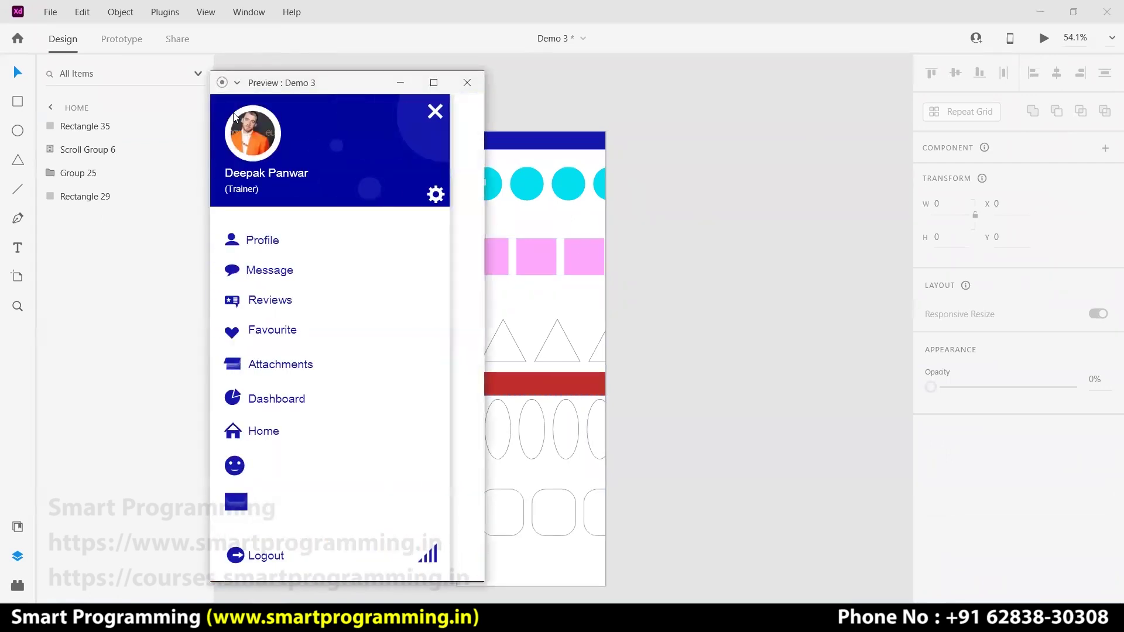
pyautogui.click(436, 112)
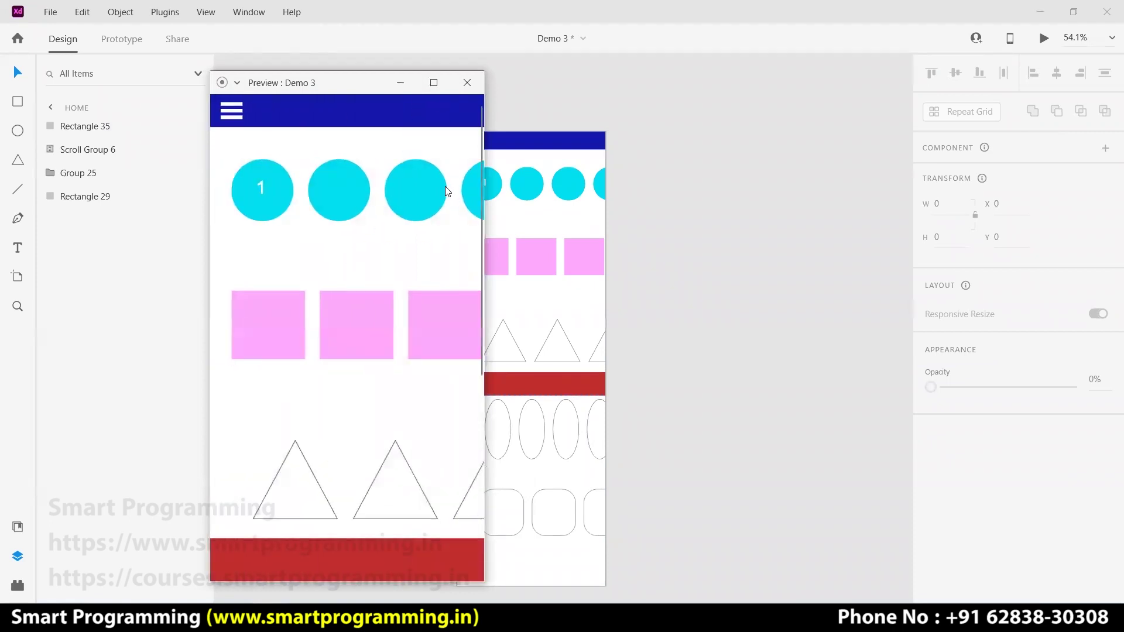
pyautogui.click(467, 83)
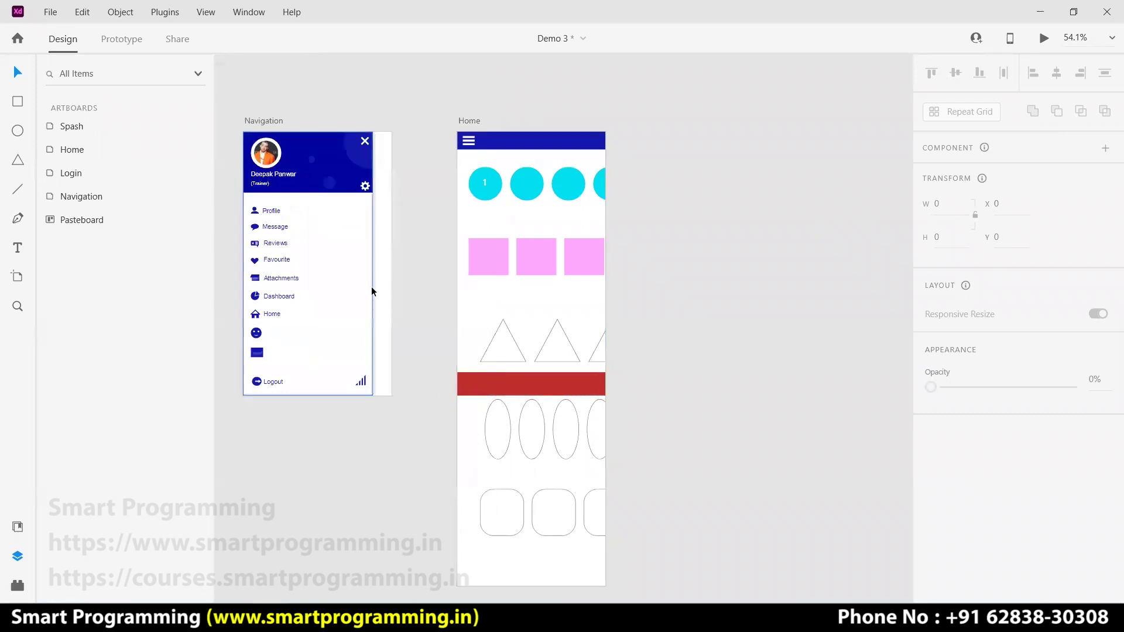
# In Prototype mode, wire the Logout text on Navigation to the Login artboard
pyautogui.hscroll(-5, 358, 460)
pyautogui.click(690, 360)
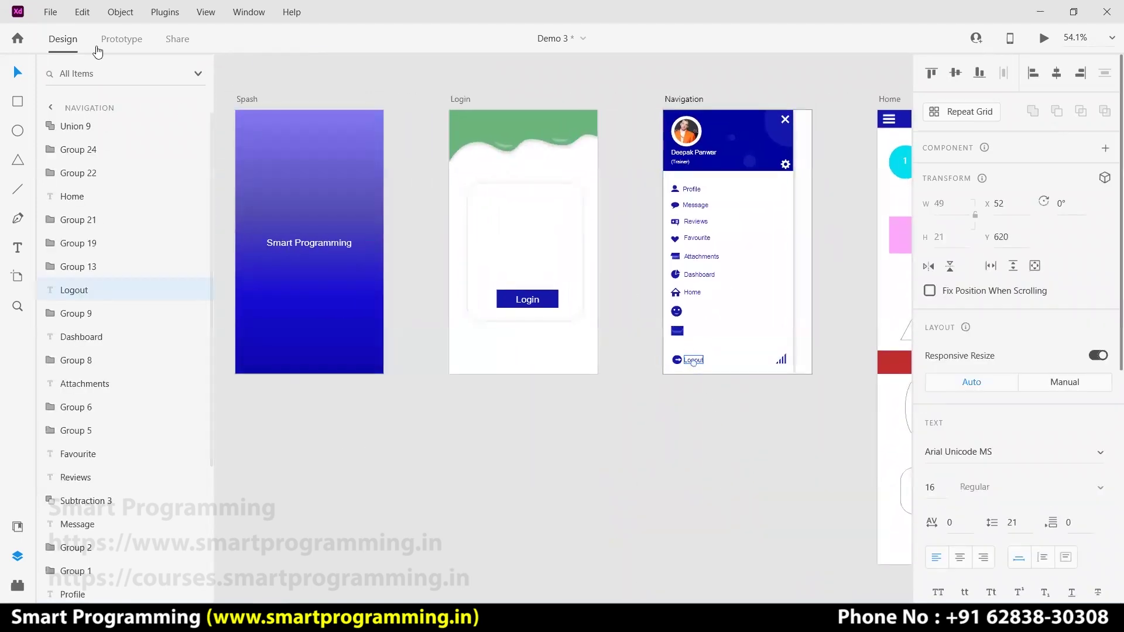
pyautogui.click(121, 39)
pyautogui.moveTo(703, 359); pyautogui.dragTo(572, 359)
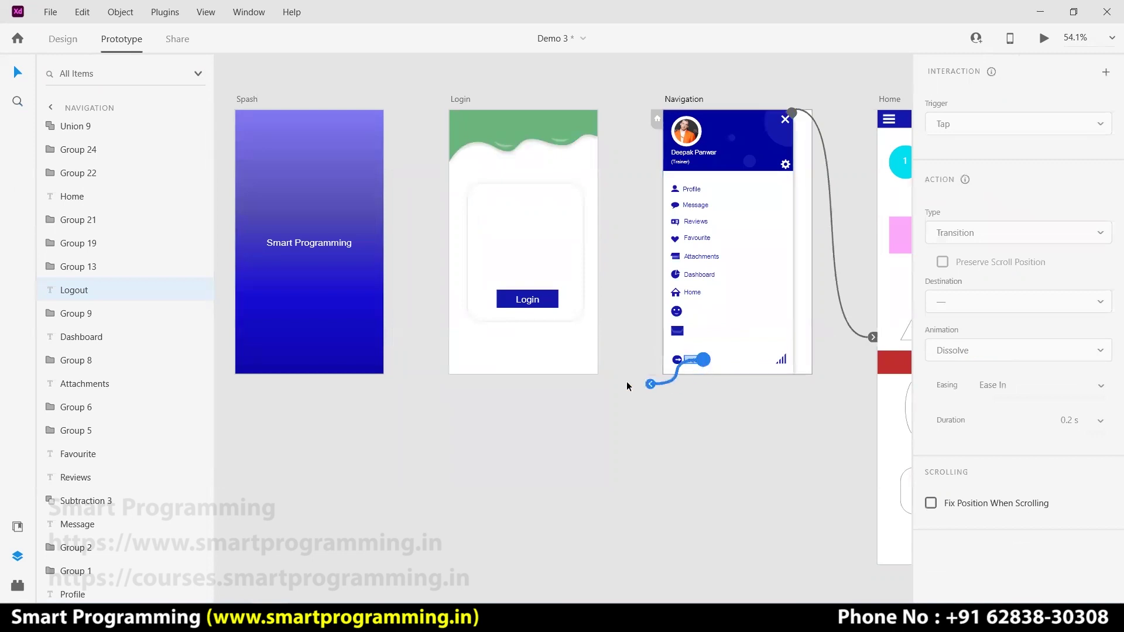
# Link the Logout icon group to Login with a Dissolve, Ease Out, 0.3 s transition
pyautogui.click(691, 374)
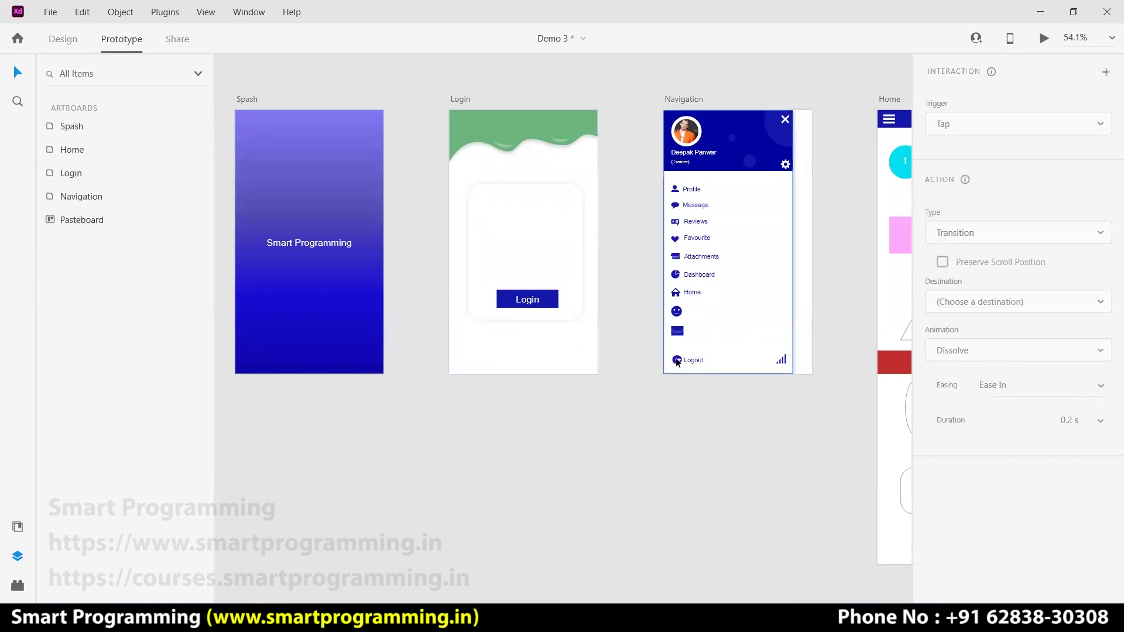
pyautogui.click(677, 372)
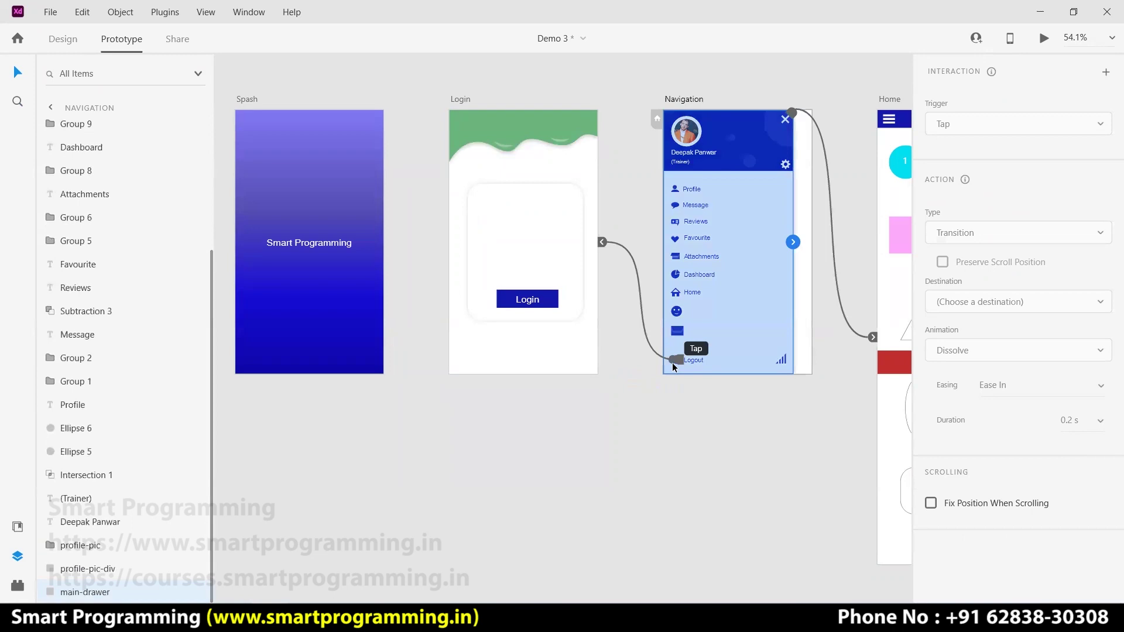
pyautogui.click(681, 391)
pyautogui.scroll(10, 691, 376)
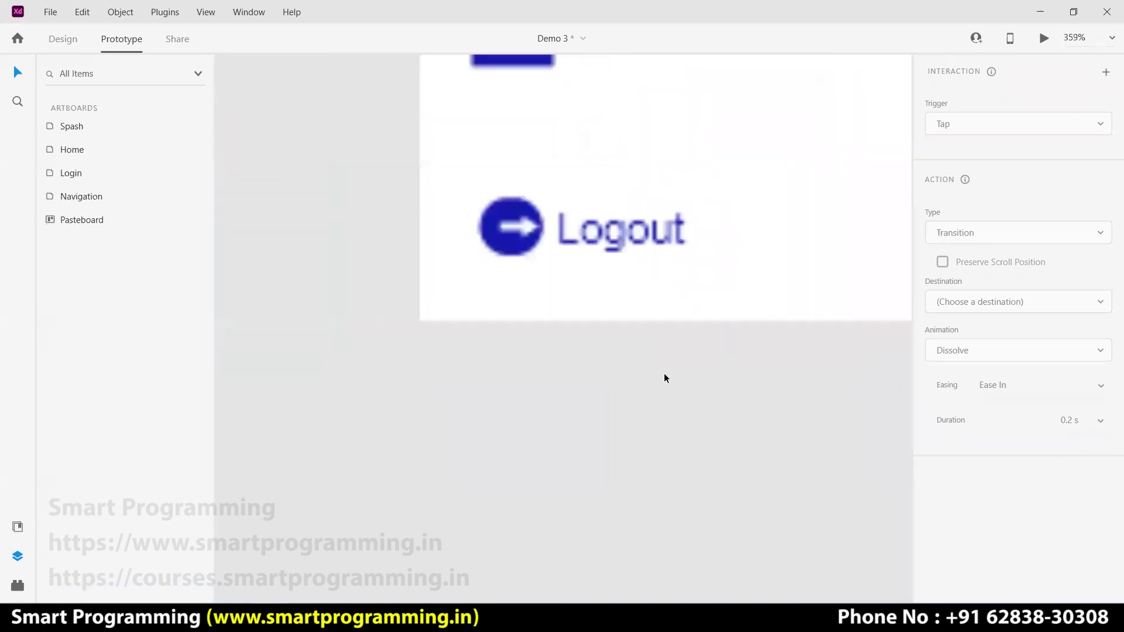
pyautogui.scroll(-2, 544, 332)
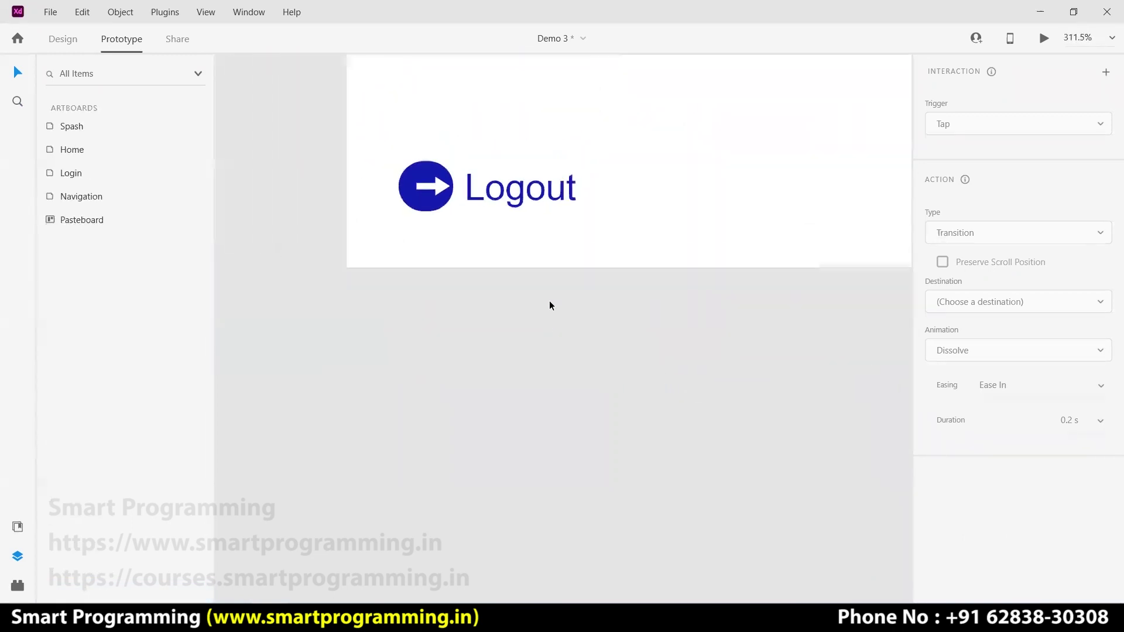
pyautogui.scroll(-2, 549, 302)
pyautogui.click(441, 225)
pyautogui.scroll(1, 410, 348)
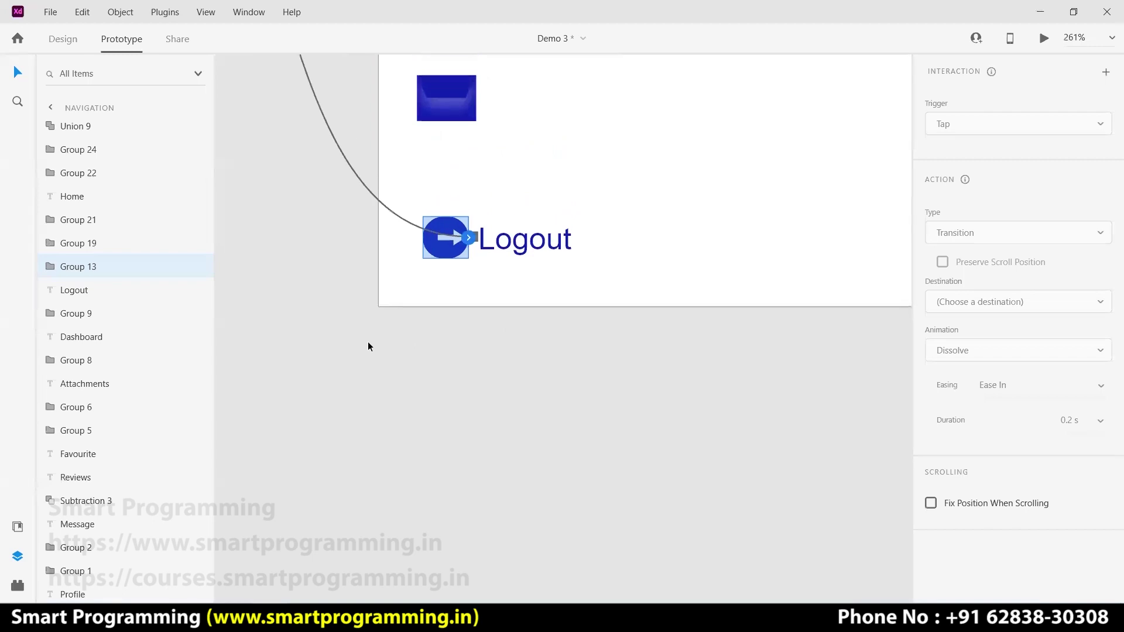
pyautogui.hscroll(-6, 540, 382)
pyautogui.moveTo(860, 285); pyautogui.dragTo(405, 302)
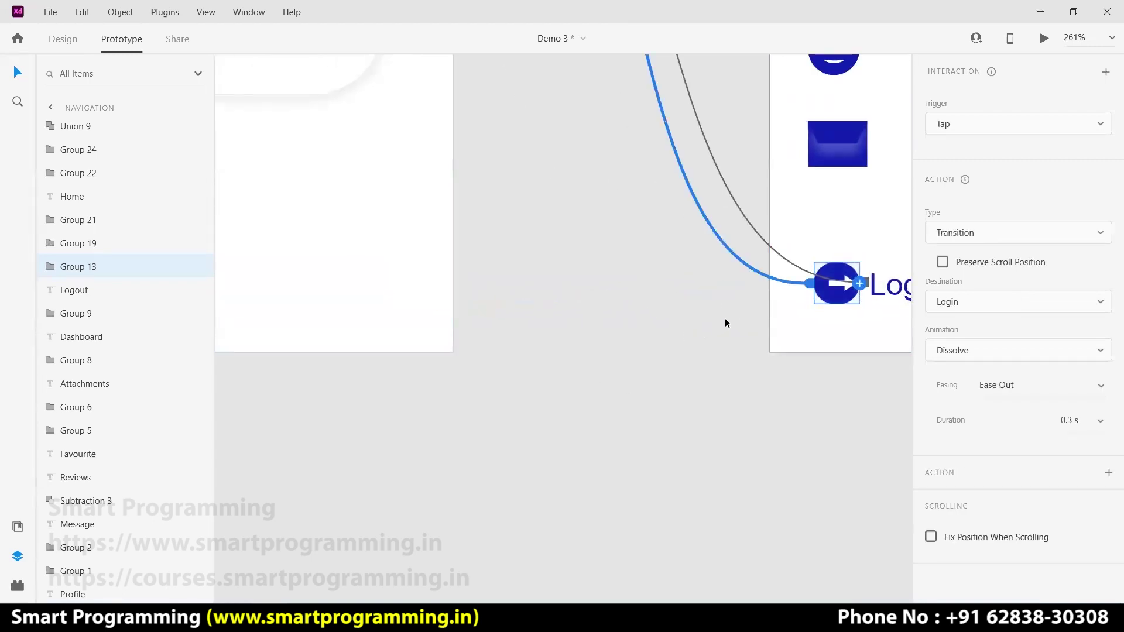
# Recentre the view on all artboards and select then deselect the Spash artboard
pyautogui.scroll(-10, 686, 314)
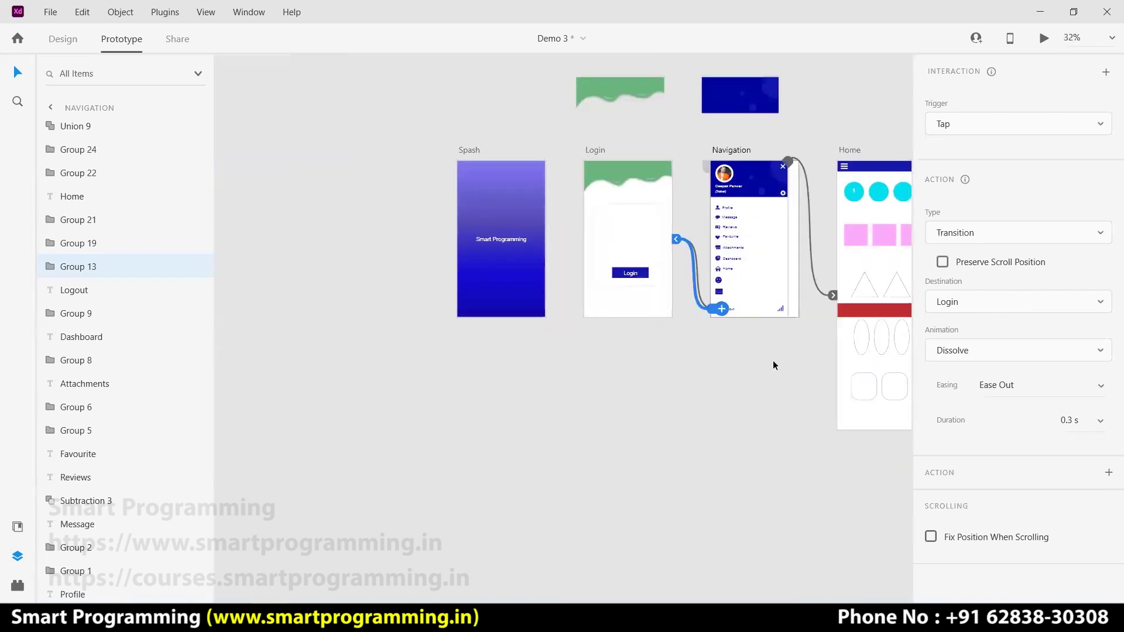
pyautogui.moveTo(619, 416); pyautogui.dragTo(476, 460)
pyautogui.click(348, 268)
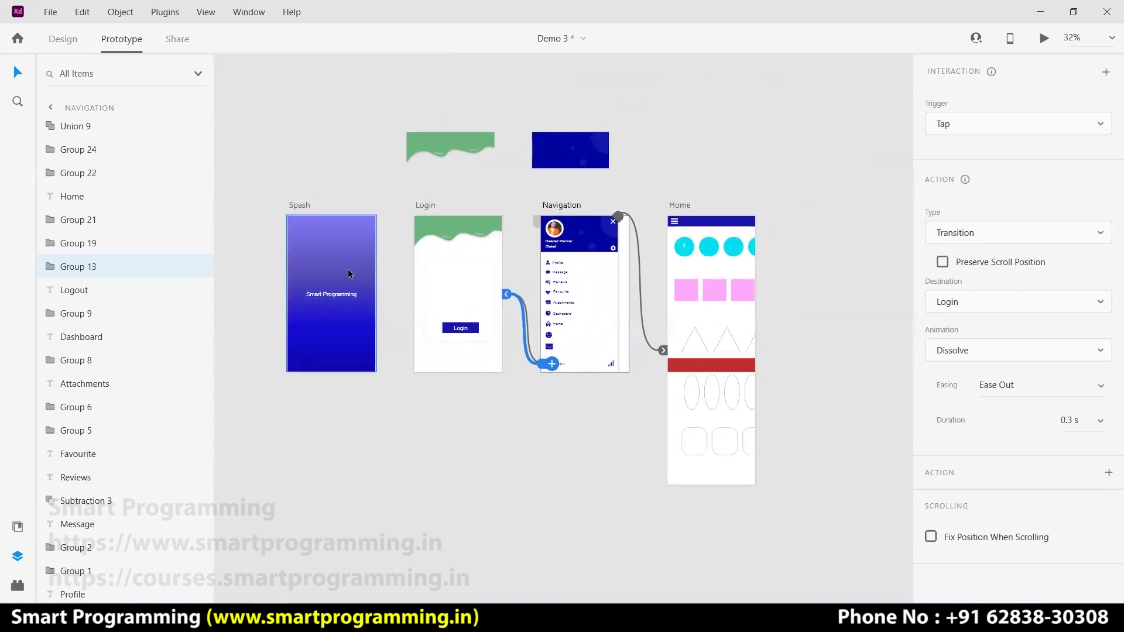
pyautogui.click(423, 452)
# Preview from Login to Home, open the drawer, and confirm Logout returns to Login
pyautogui.click(1044, 38)
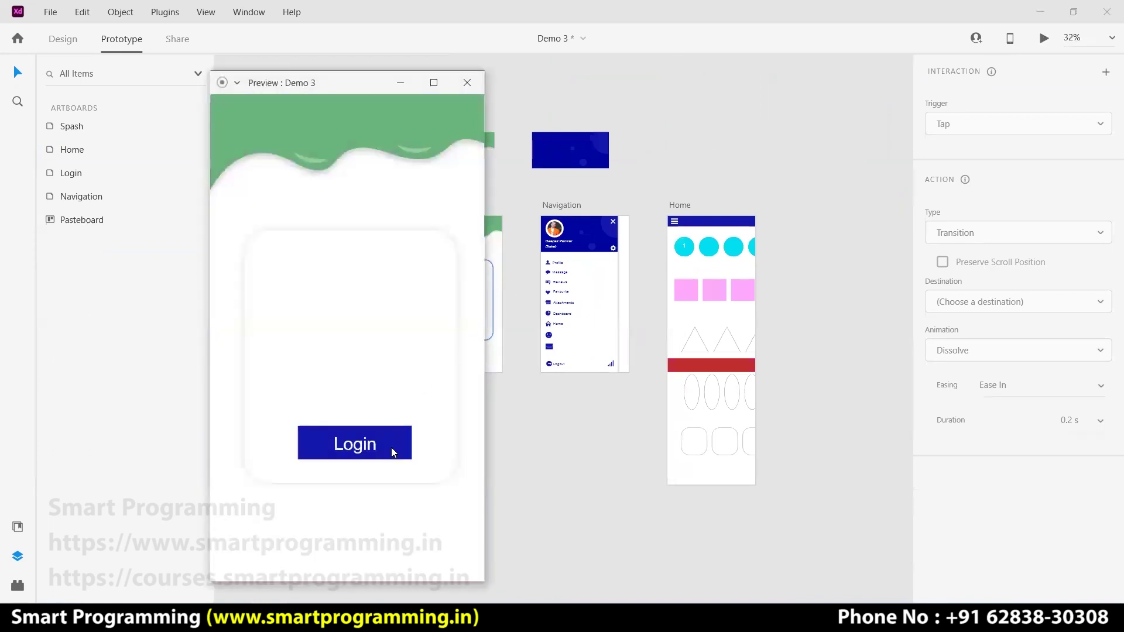
pyautogui.click(391, 447)
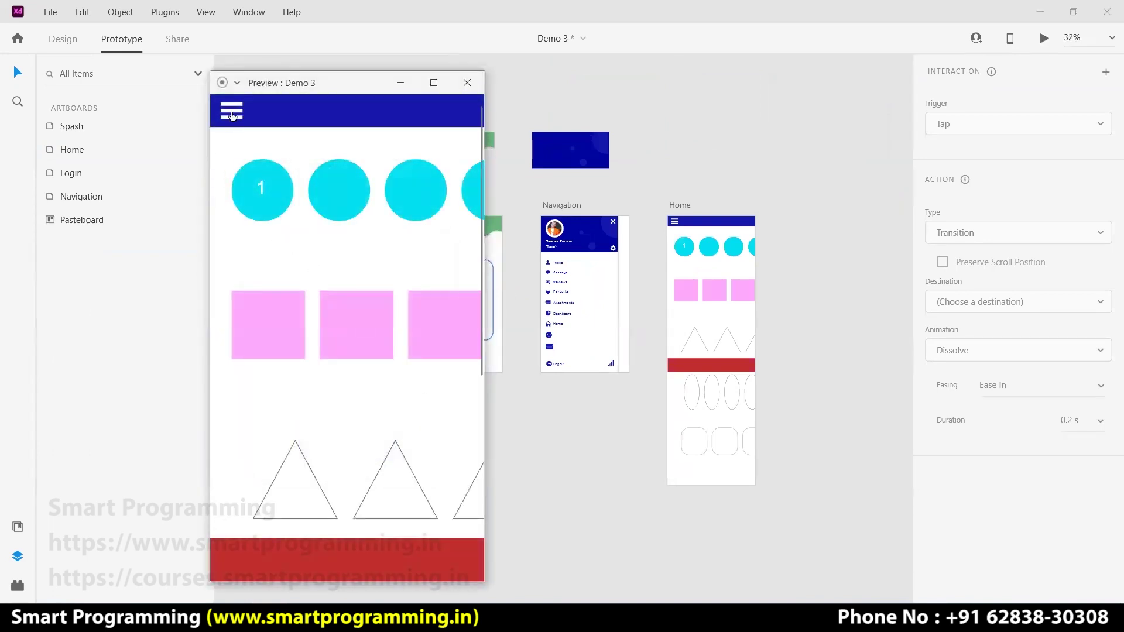
pyautogui.click(231, 110)
pyautogui.click(266, 559)
pyautogui.click(373, 448)
# Open and close the navigation drawer again, scroll Home, and close the preview
pyautogui.click(231, 114)
pyautogui.click(388, 442)
pyautogui.click(228, 113)
pyautogui.click(436, 115)
pyautogui.scroll(-2, 409, 301)
pyautogui.scroll(-4, 419, 372)
pyautogui.scroll(6, 407, 363)
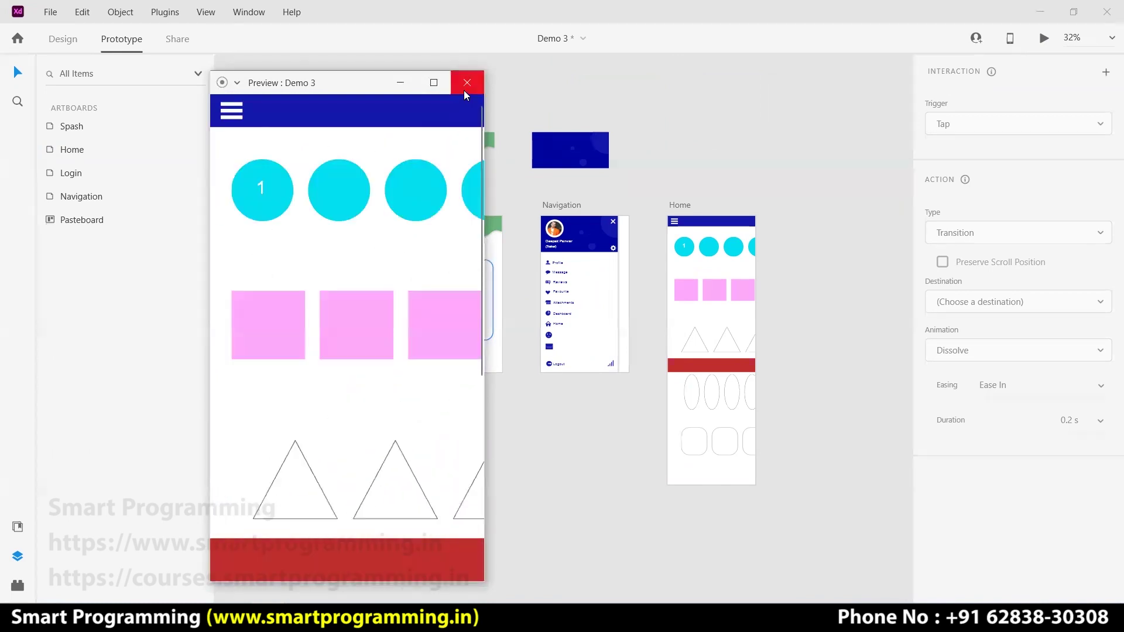
pyautogui.click(467, 83)
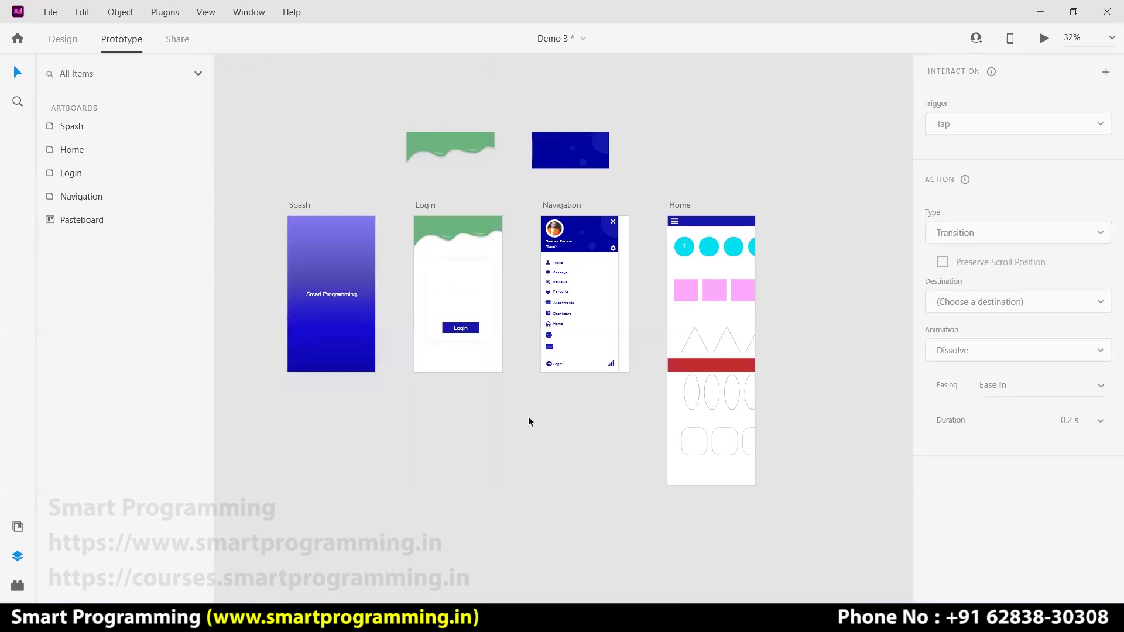
# Recentre the four artboards and return to the Design workspace
pyautogui.scroll(1, 529, 422)
pyautogui.moveTo(529, 421); pyautogui.dragTo(531, 442)
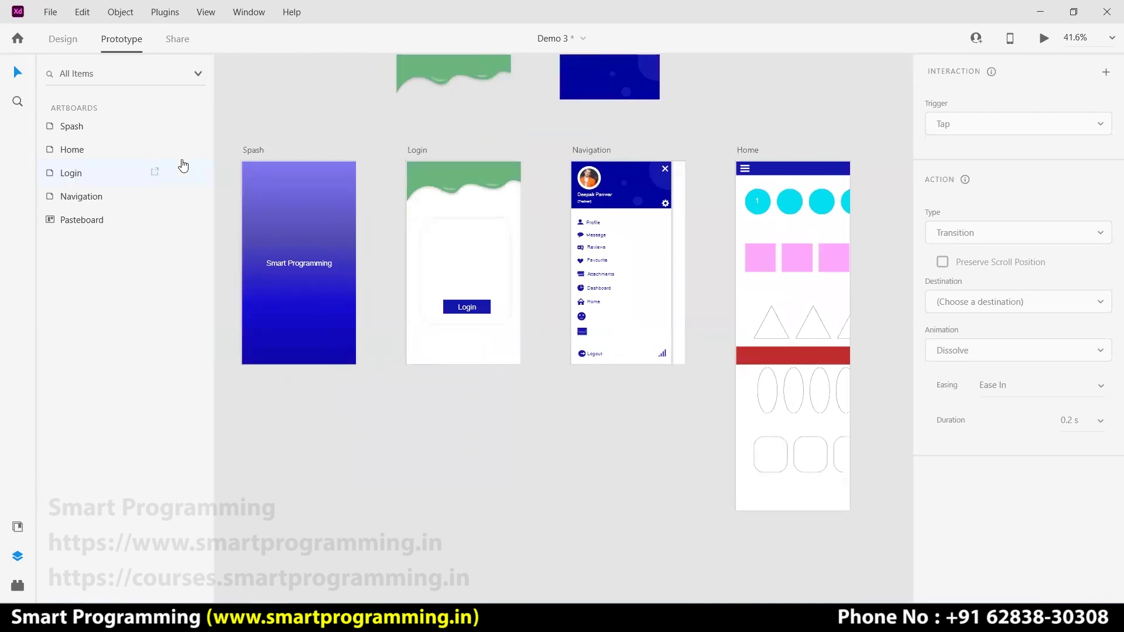
pyautogui.click(58, 42)
pyautogui.click(256, 282)
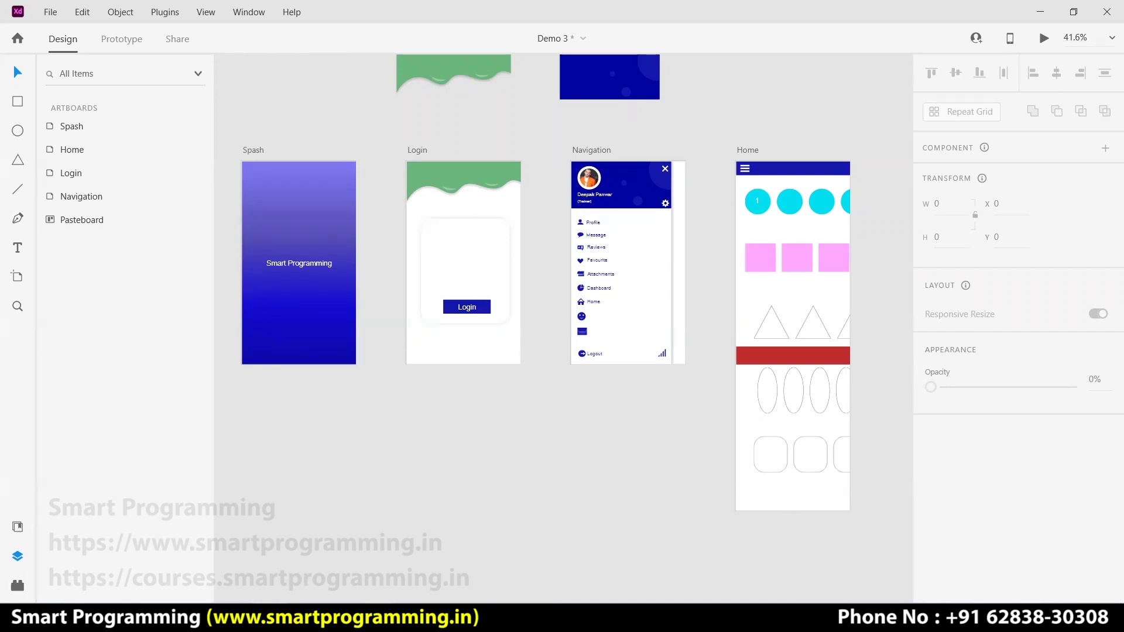
# In a new Firefox tab, search Google Images for 'ecommerce android app design'
pyautogui.hotkey('alt', 'Tab')
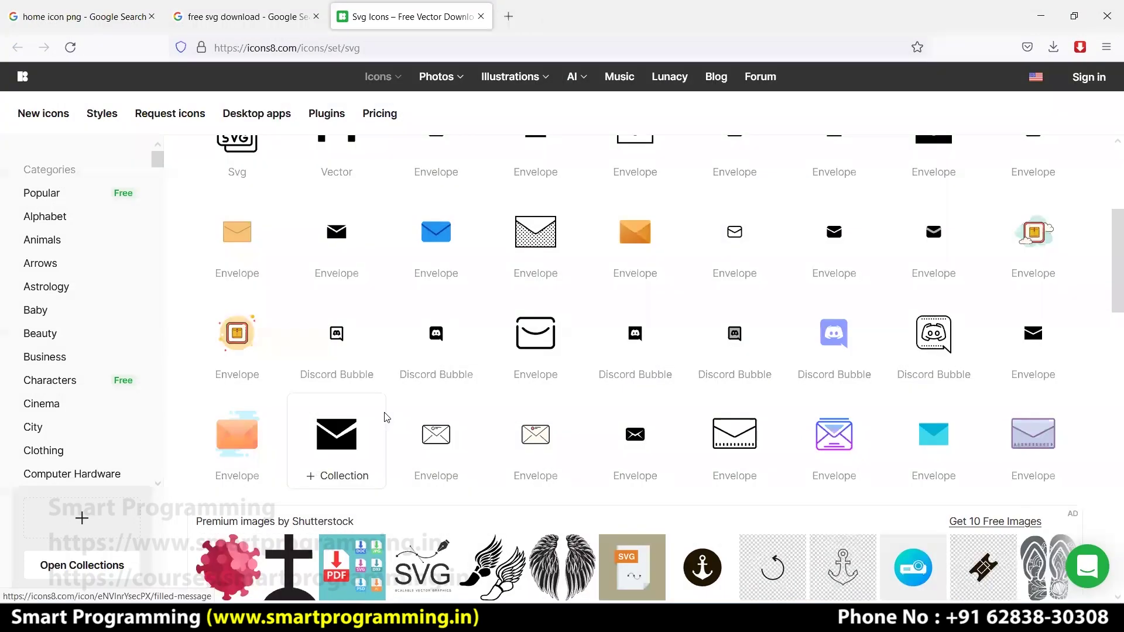
pyautogui.hotkey('ctrl', 't')
pyautogui.write('e commers ')
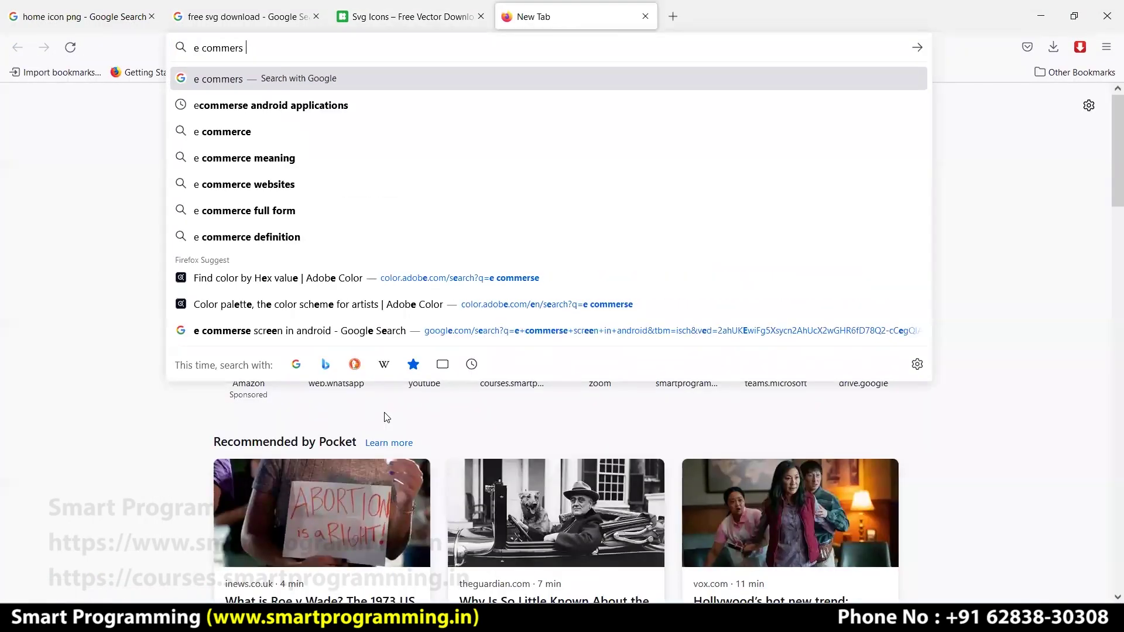
pyautogui.write('android app design')
pyautogui.press('Return')
pyautogui.click(284, 206)
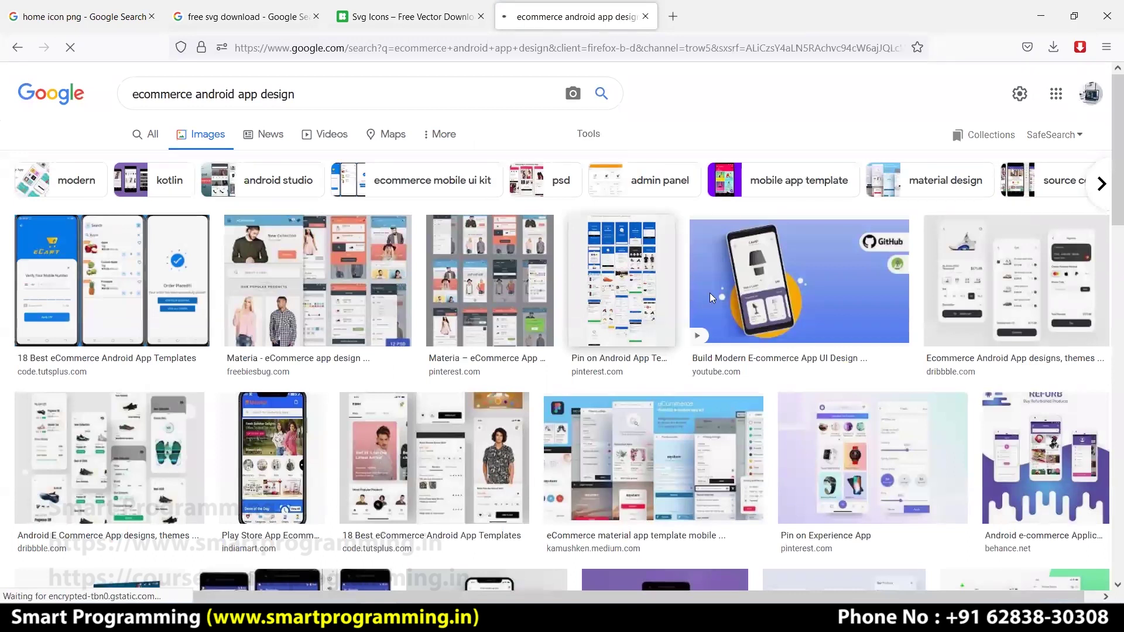
# Open the Blue Paper UI kit pin on Pinterest and try saving it there
pyautogui.click(655, 287)
pyautogui.click(893, 341)
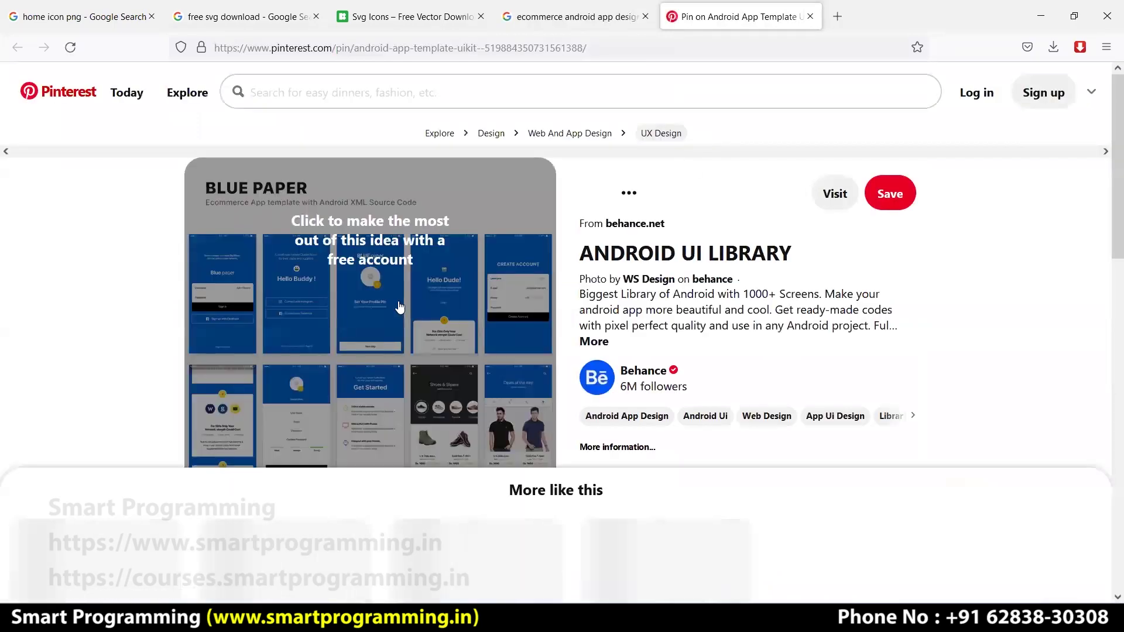
pyautogui.click(399, 305)
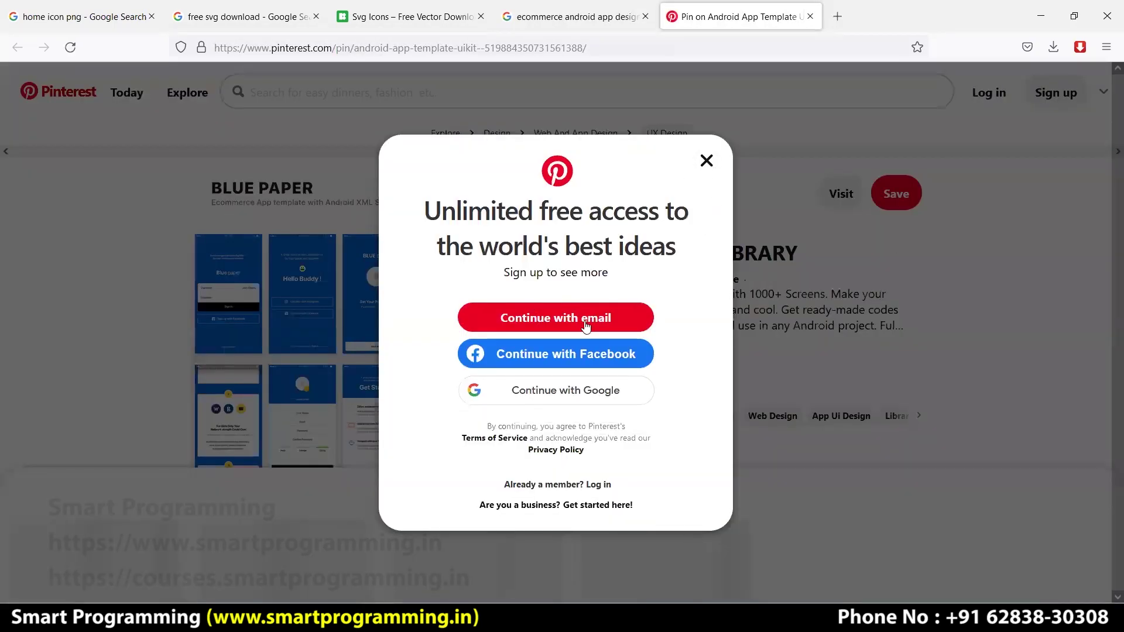
pyautogui.click(586, 326)
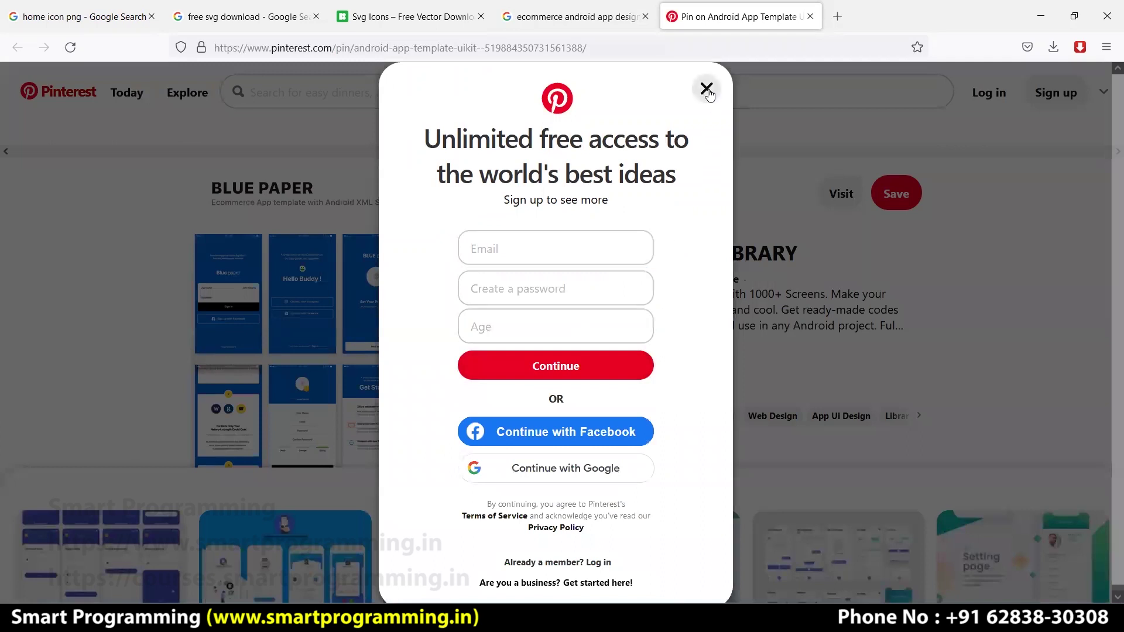
pyautogui.click(707, 89)
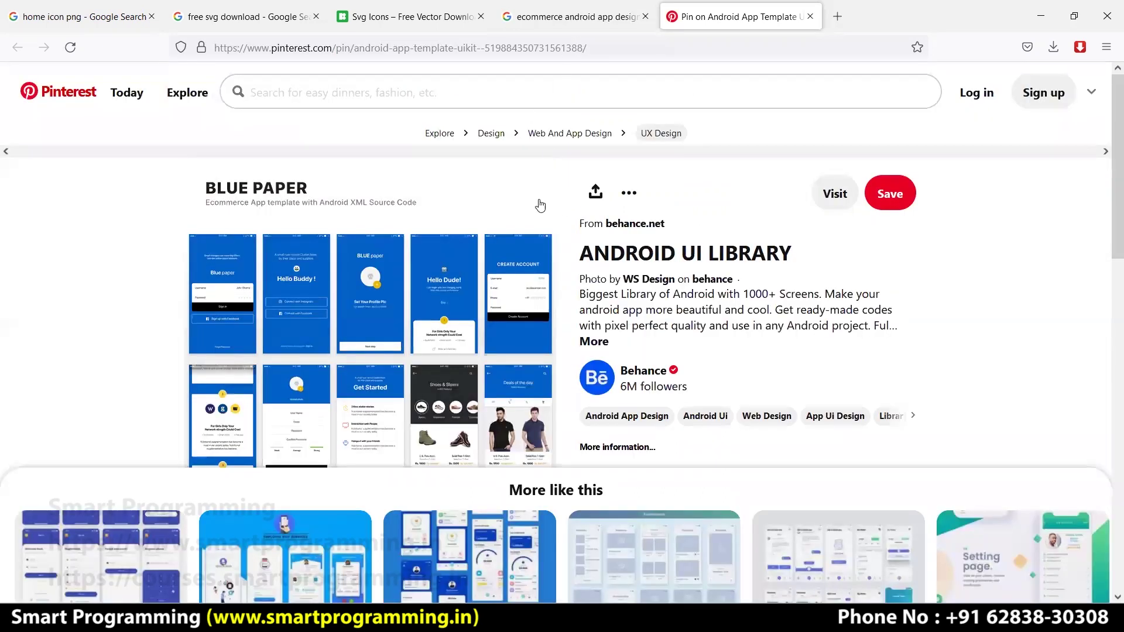
pyautogui.rightClick(432, 278)
pyautogui.click(490, 322)
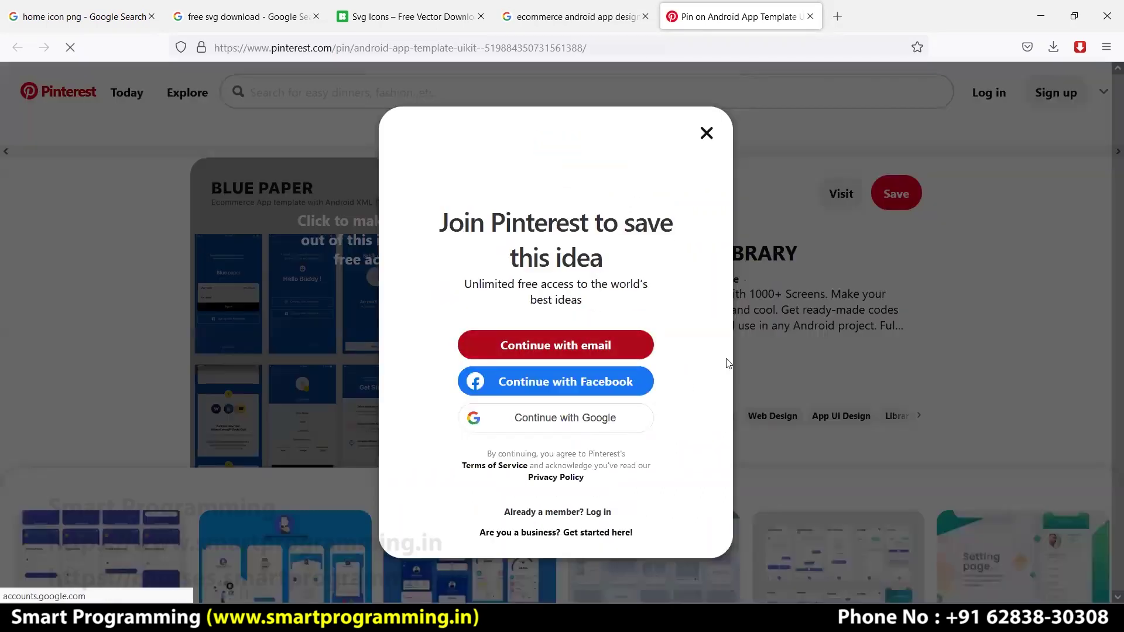
pyautogui.click(707, 133)
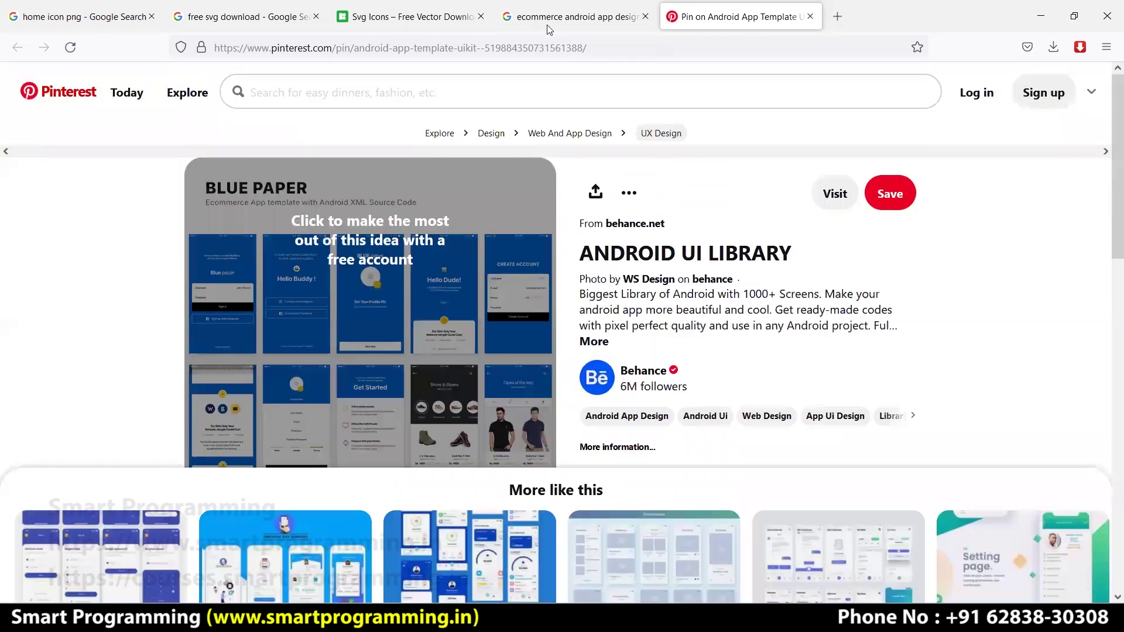
# Save the Blue Paper UI kit image from Google Images as a PNG on the Desktop
pyautogui.hotkey('ctrl', 'shift', 'Tab')
pyautogui.rightClick(891, 304)
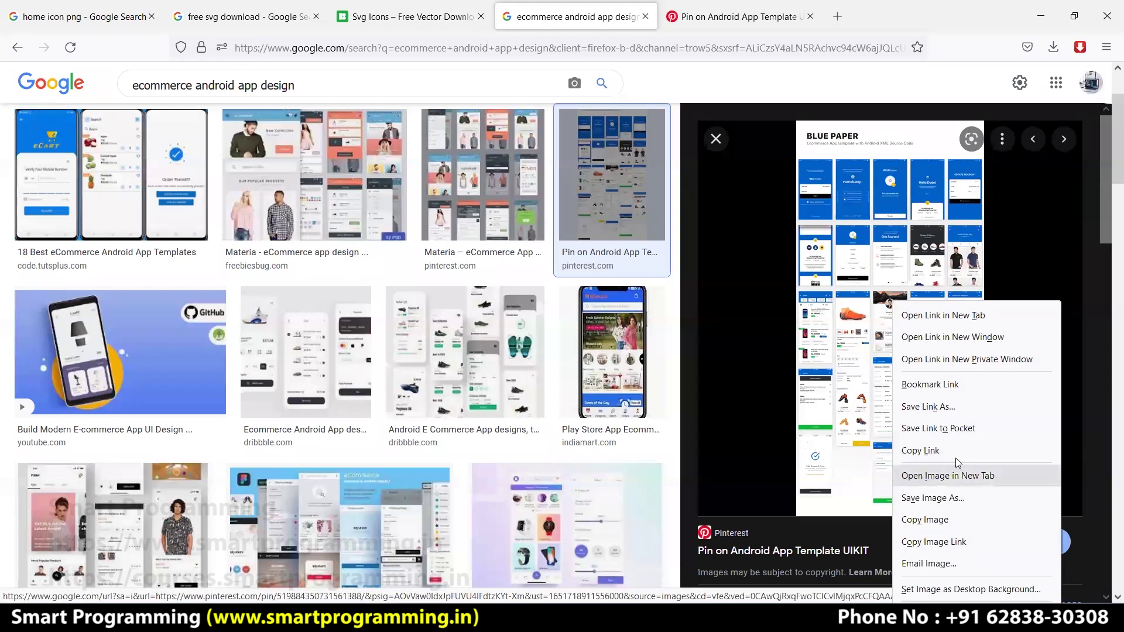
pyautogui.click(960, 503)
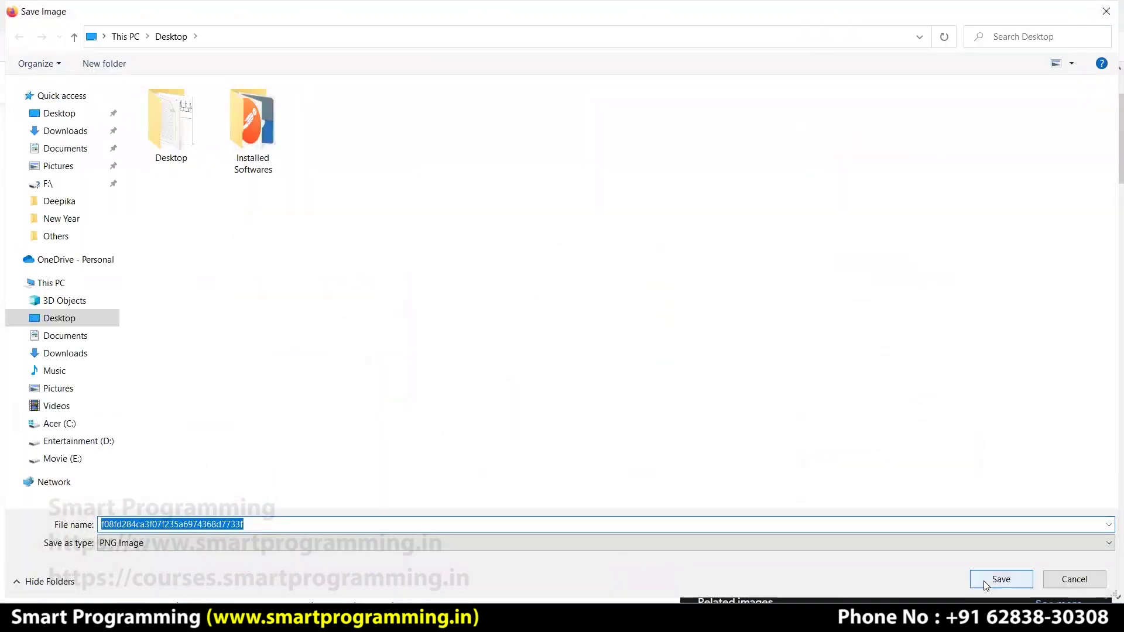
pyautogui.click(987, 586)
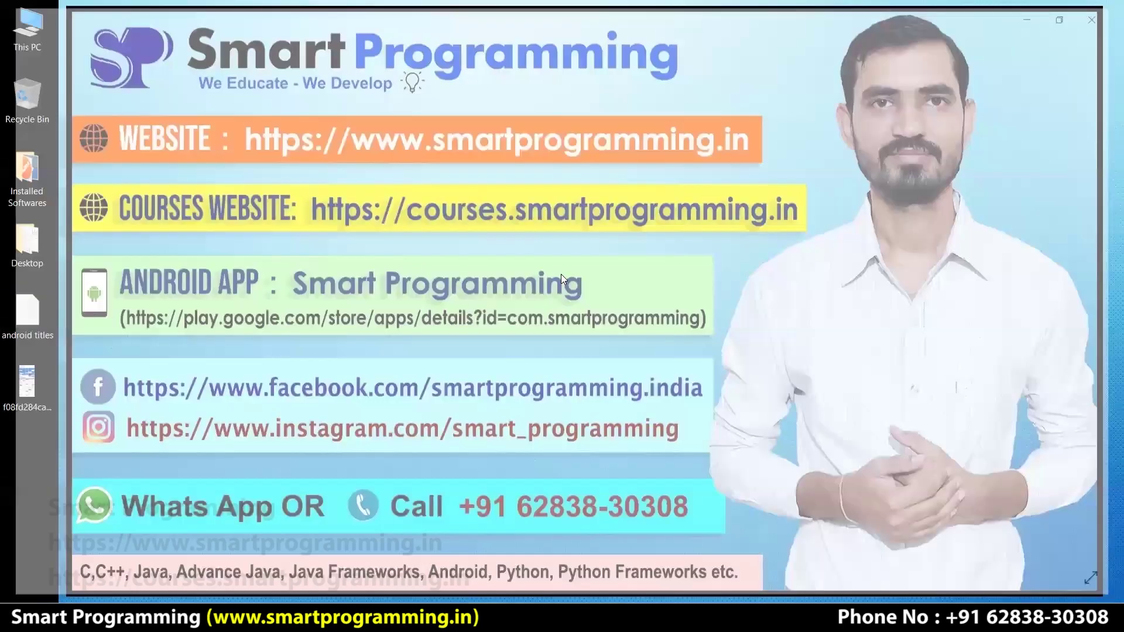
# Zoom the Blue Paper UI kit image in Photos to about 67%
pyautogui.scroll(2, 561, 276)
pyautogui.scroll(2, 561, 275)
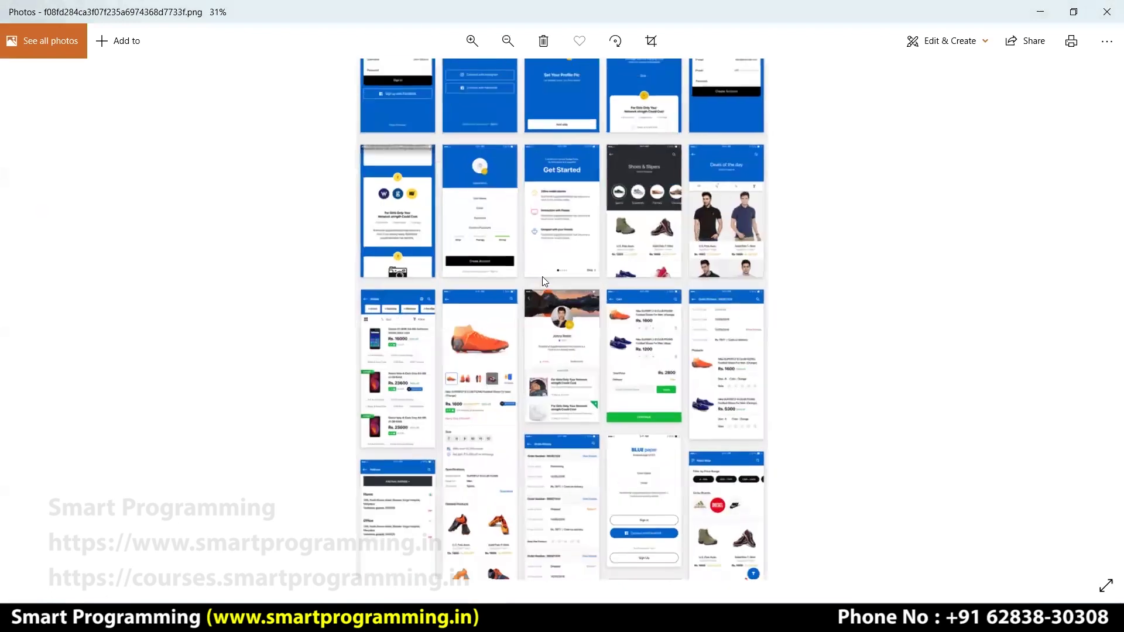
pyautogui.scroll(2, 595, 226)
pyautogui.scroll(2, 515, 328)
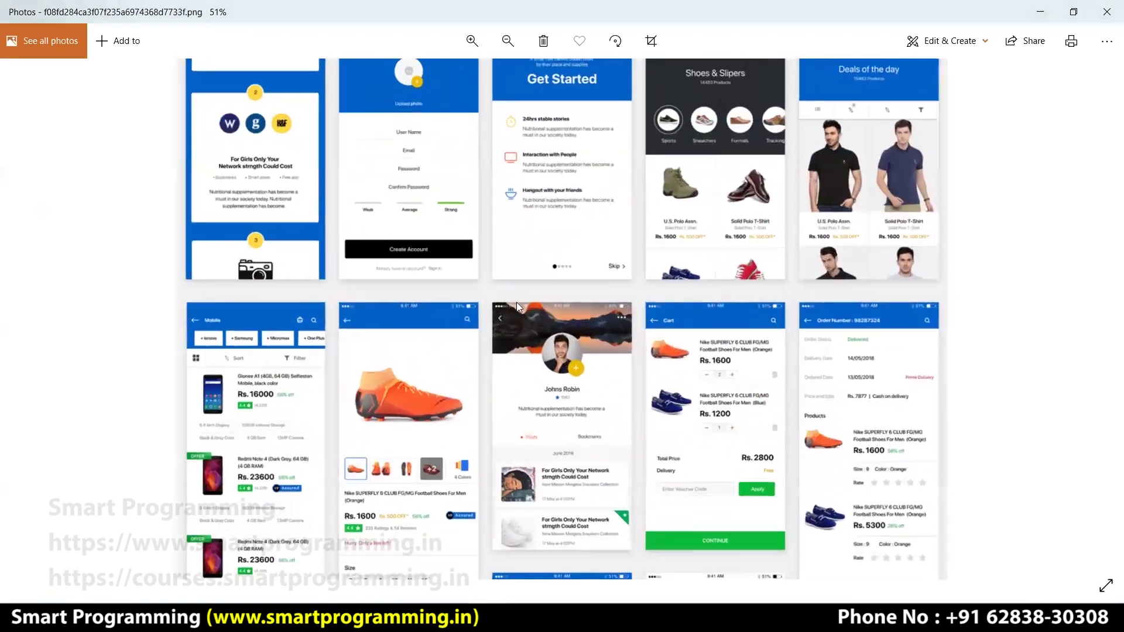
pyautogui.scroll(1, 507, 352)
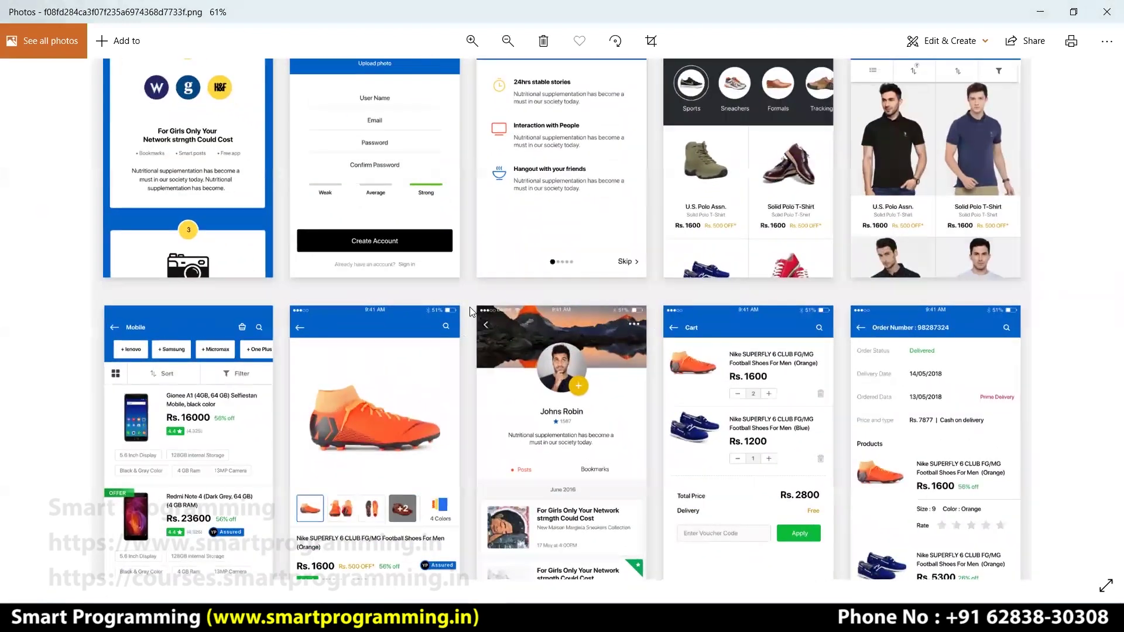
pyautogui.scroll(1, 489, 342)
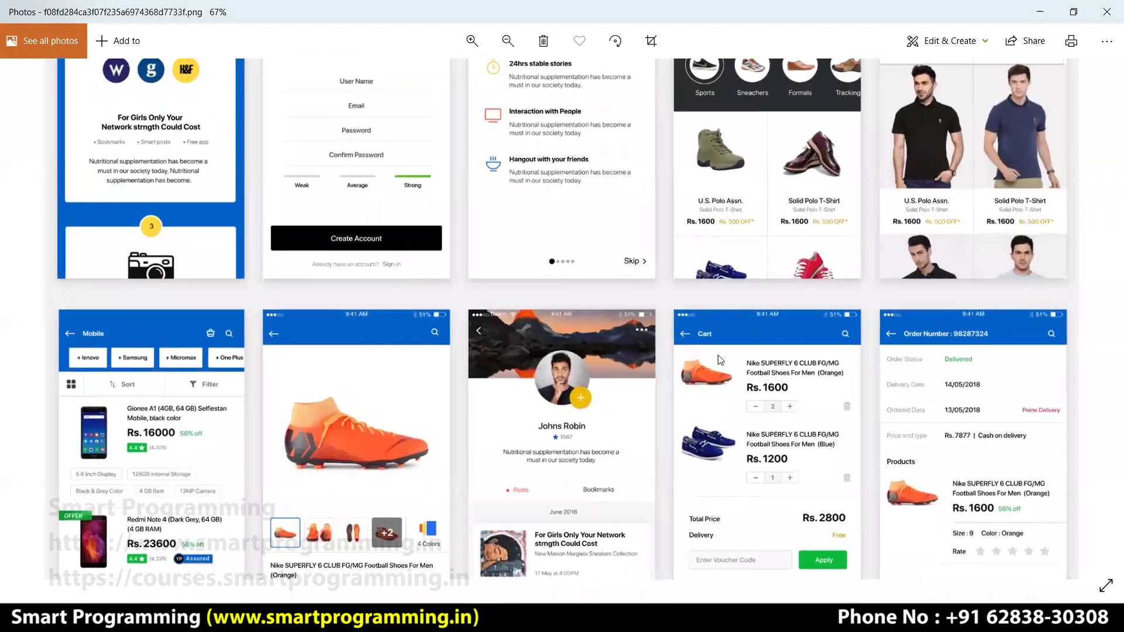
pyautogui.scroll(1, 671, 441)
# Pan down and back up through the login, product, cart and order screens
pyautogui.scroll(-4, 724, 383)
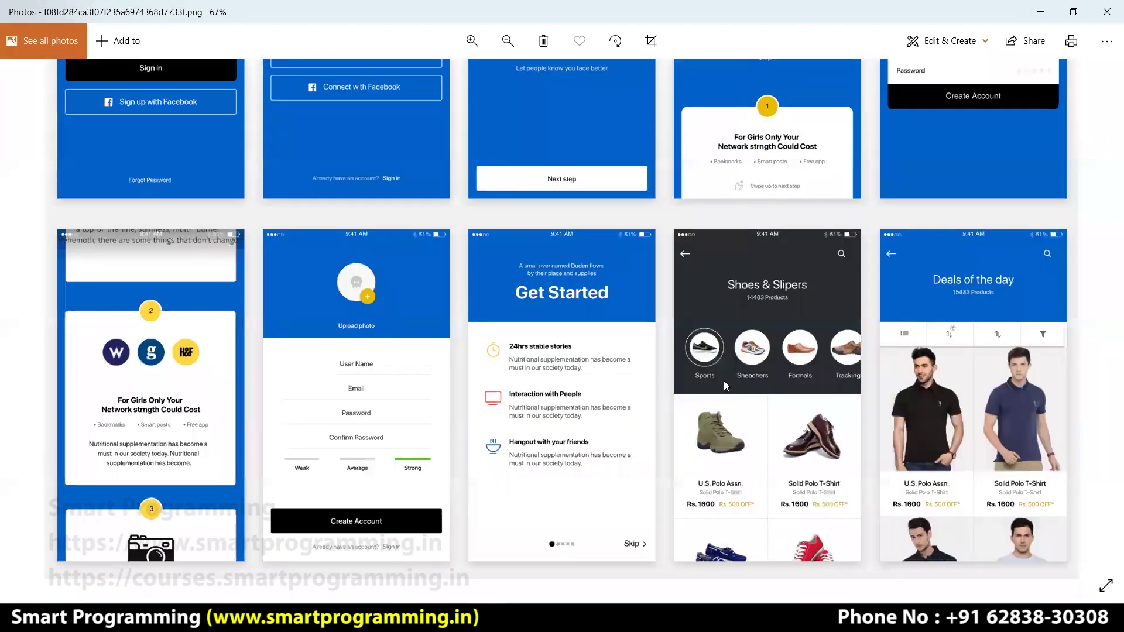
pyautogui.scroll(-2, 725, 254)
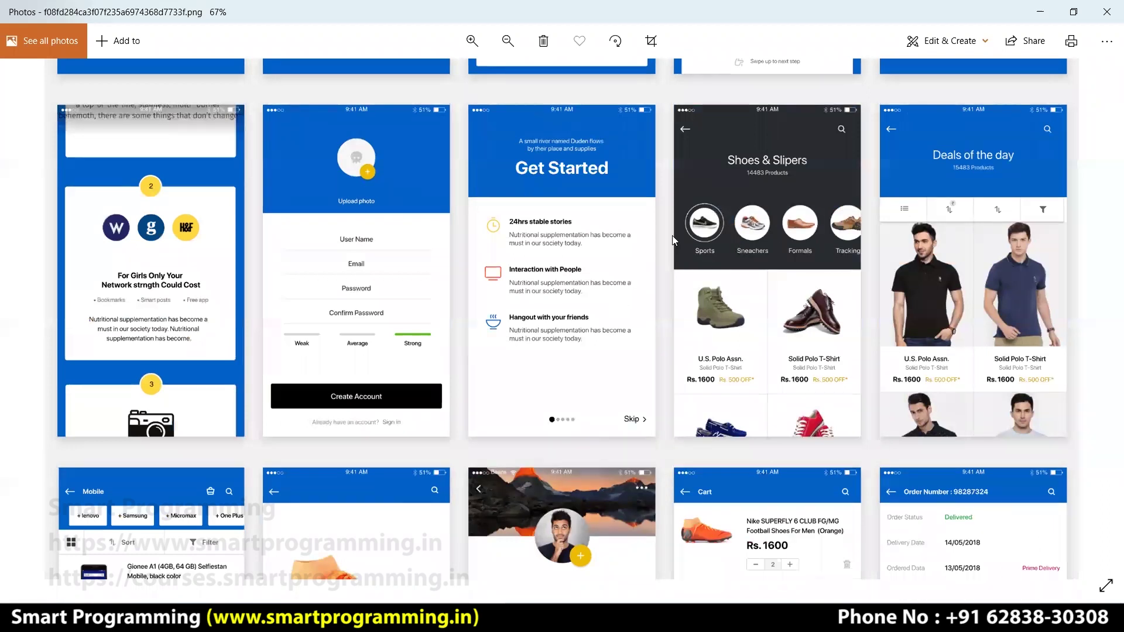
pyautogui.scroll(-6, 606, 290)
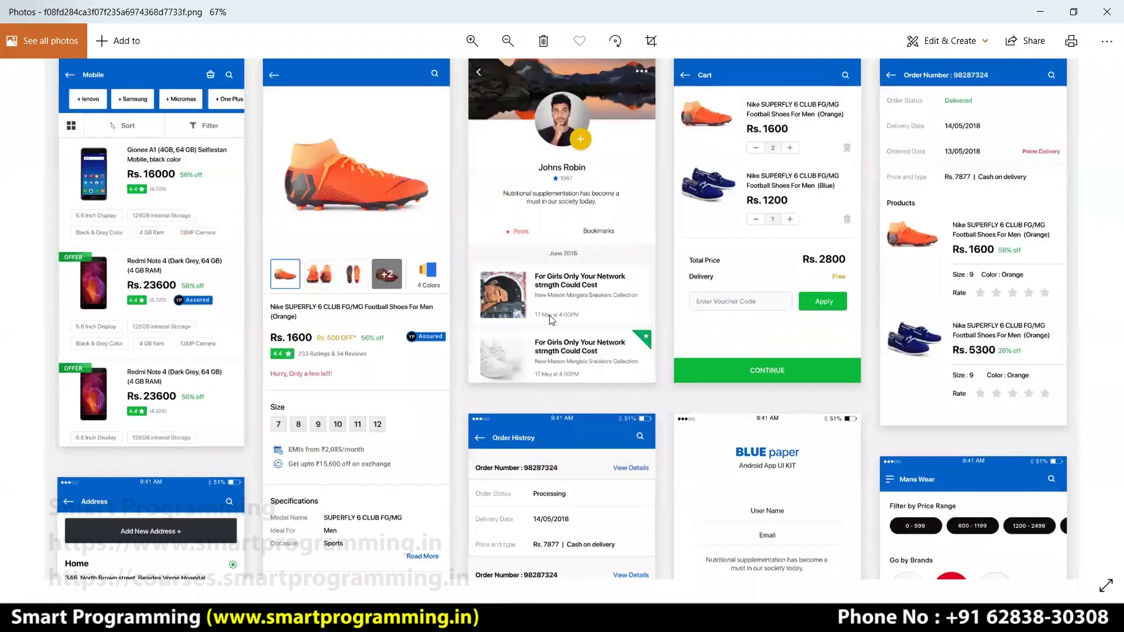
pyautogui.scroll(-4, 561, 410)
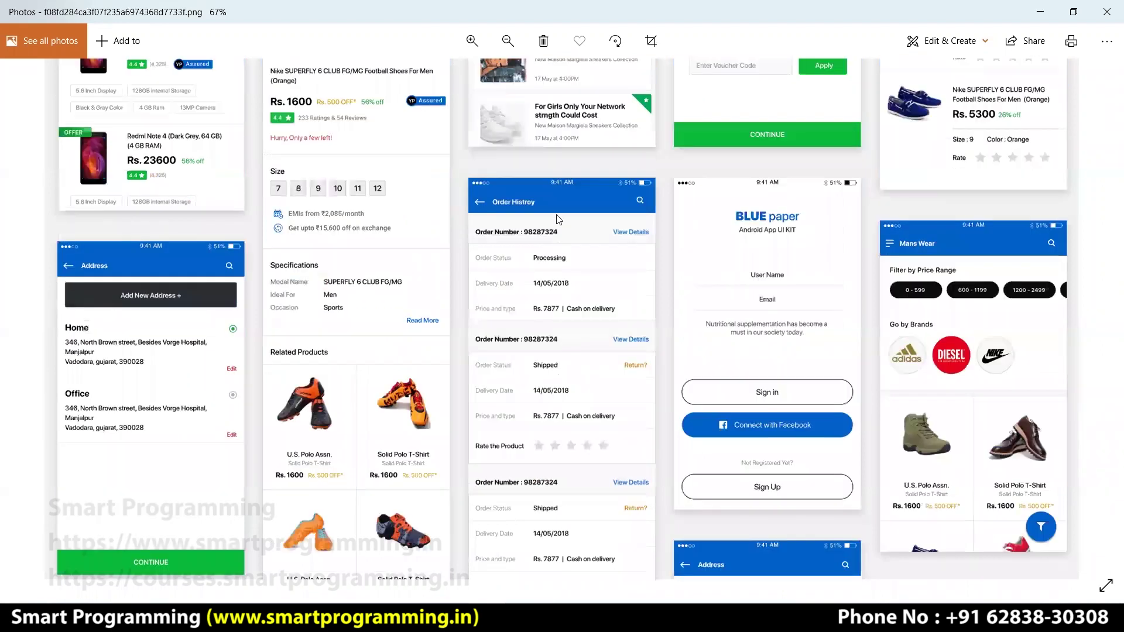
pyautogui.scroll(-2, 585, 419)
pyautogui.scroll(-3, 558, 226)
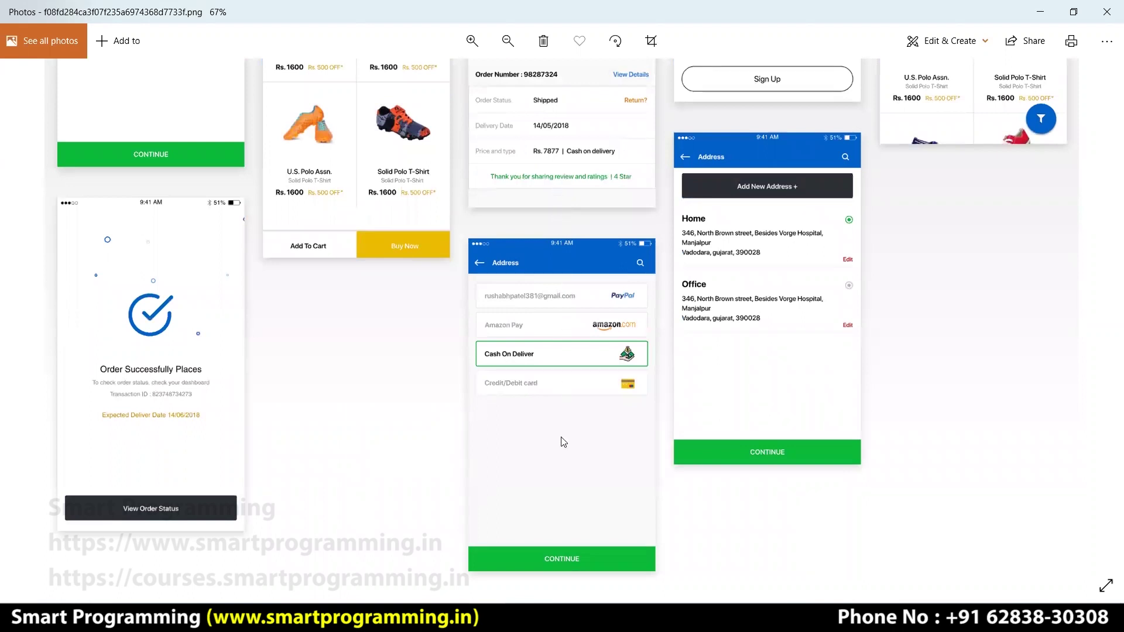
pyautogui.scroll(3, 544, 268)
pyautogui.scroll(2, 553, 269)
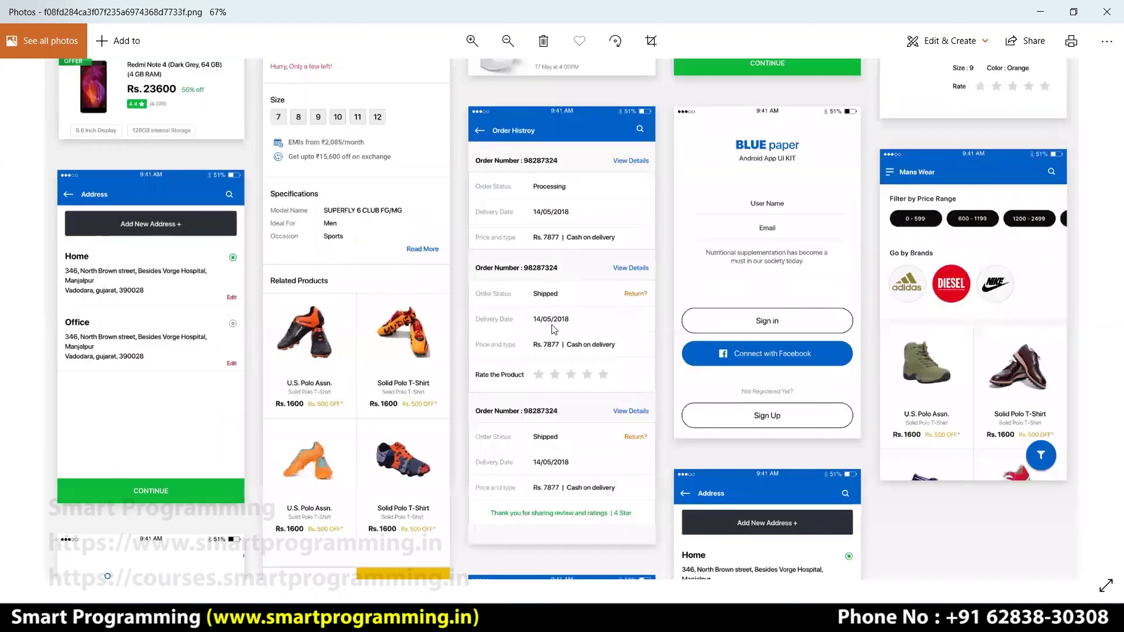
pyautogui.scroll(3, 561, 416)
pyautogui.scroll(3, 566, 281)
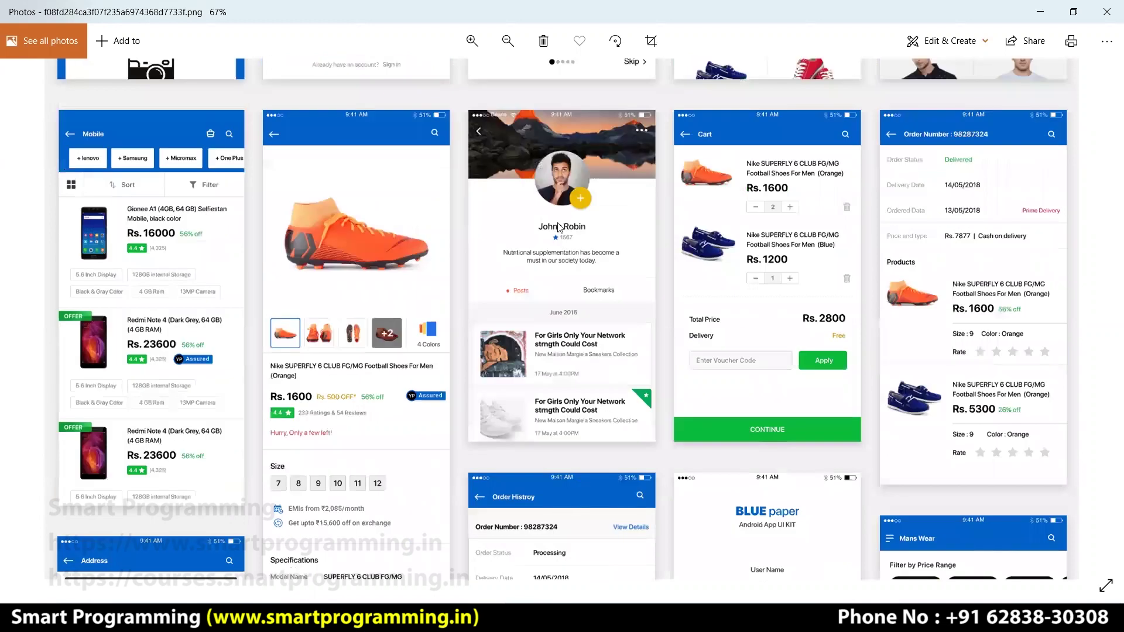
pyautogui.scroll(3, 556, 374)
pyautogui.scroll(3, 537, 268)
pyautogui.scroll(3, 537, 382)
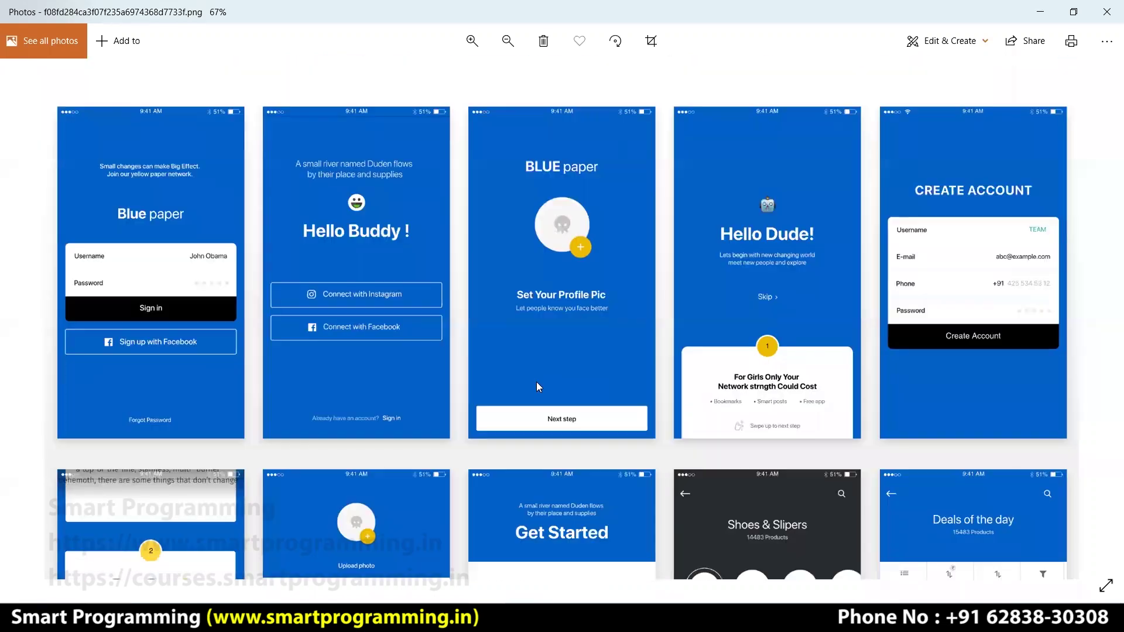